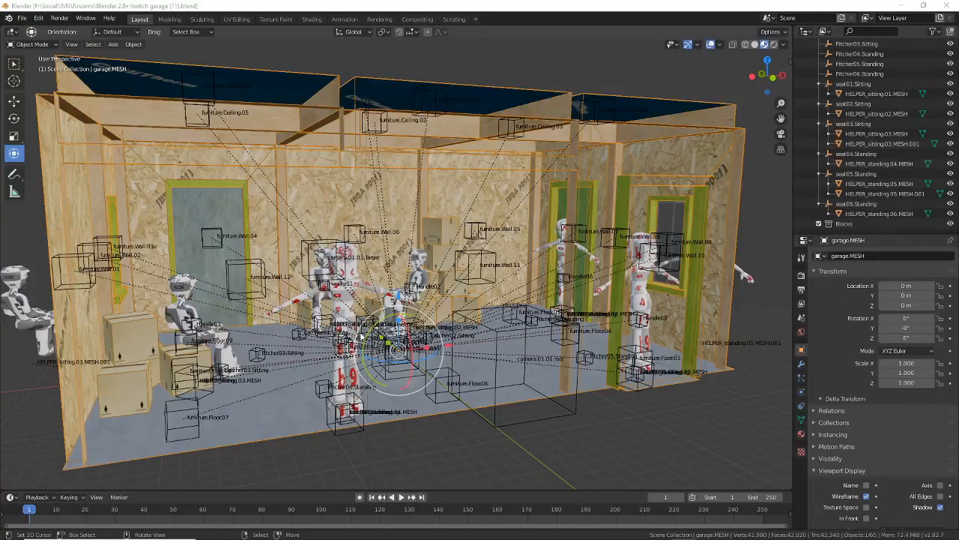
Launch the IMVU desktop client by searching for "imvu" in Windows.
middle_drag(413, 341, 255, 369)
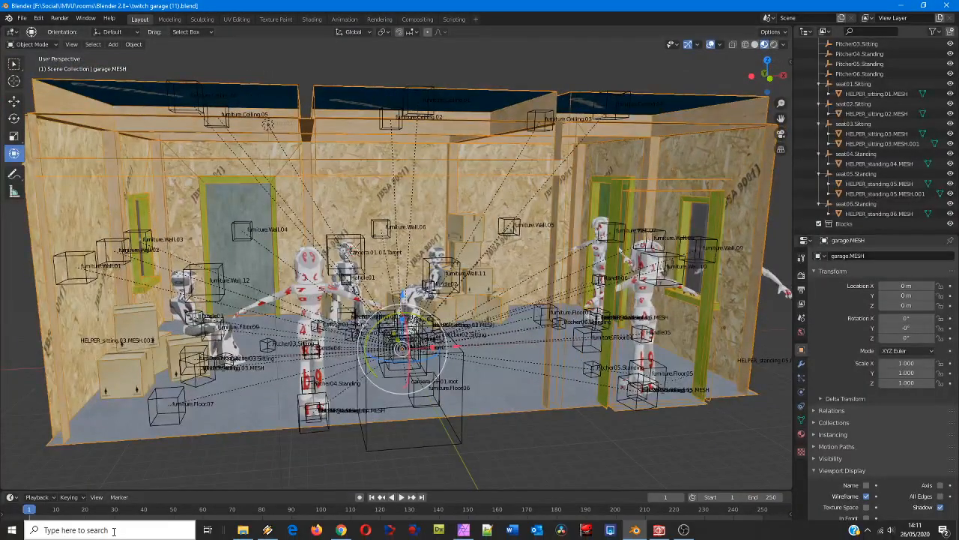
click(112, 530)
text(imvu)
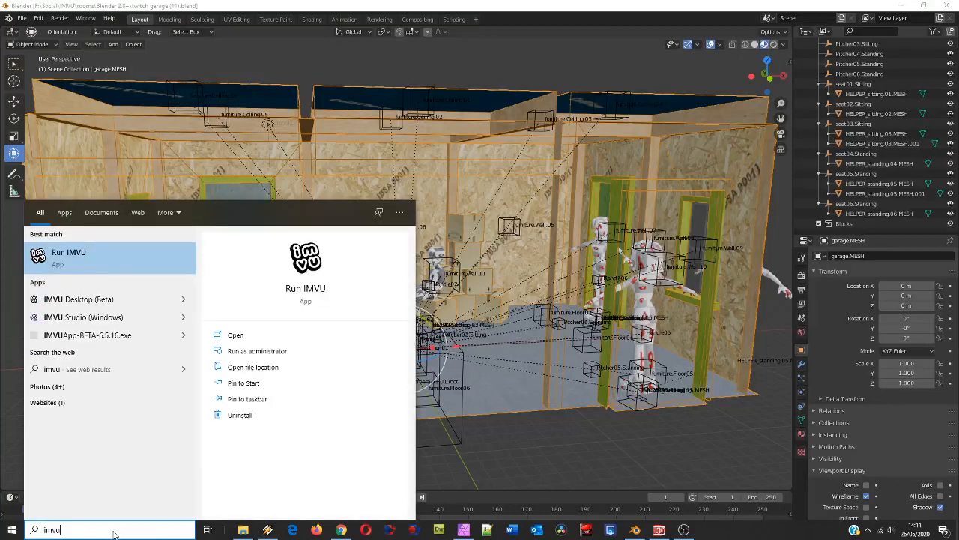
click(75, 255)
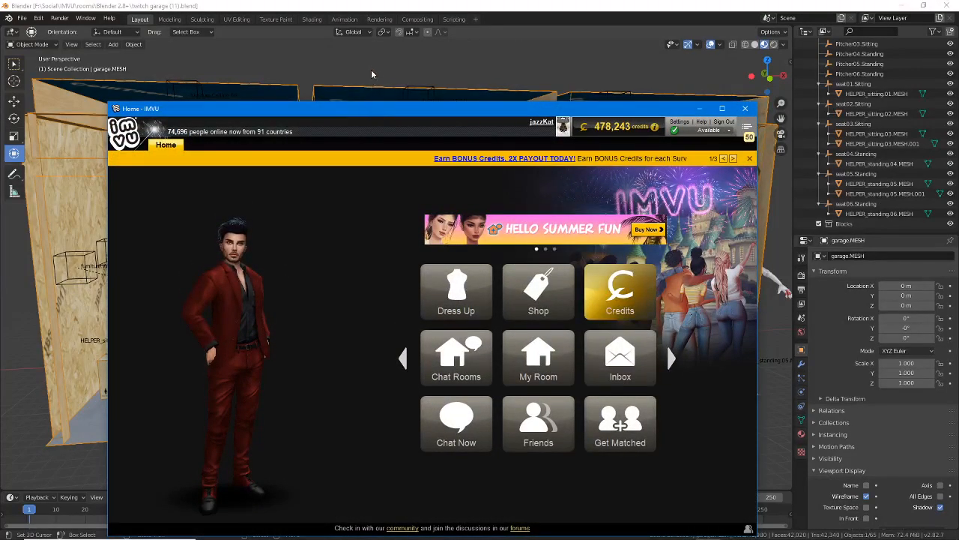
Open the recent local project twitch garage (11).chkn from IMVU's creator page and maximise the editor window.
drag(373, 113, 393, 55)
click(422, 301)
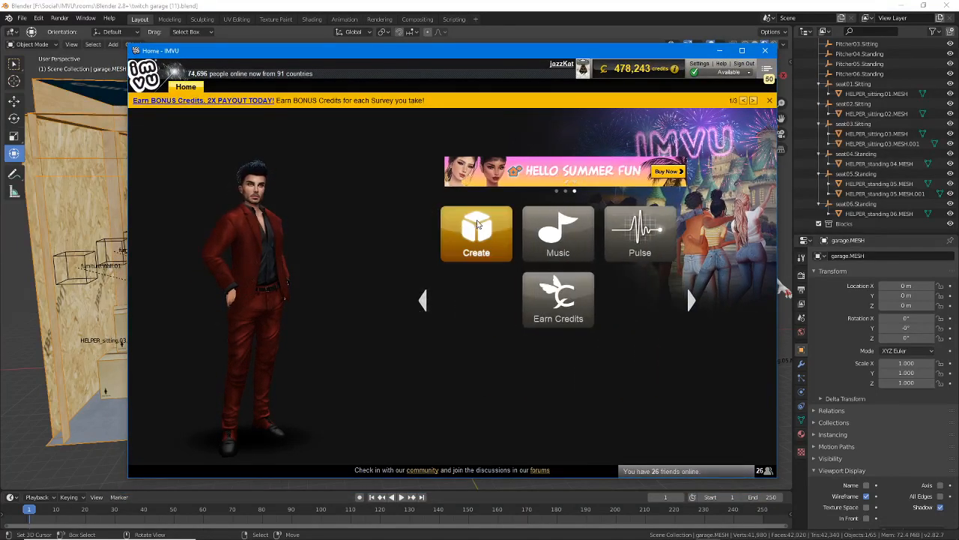
click(478, 223)
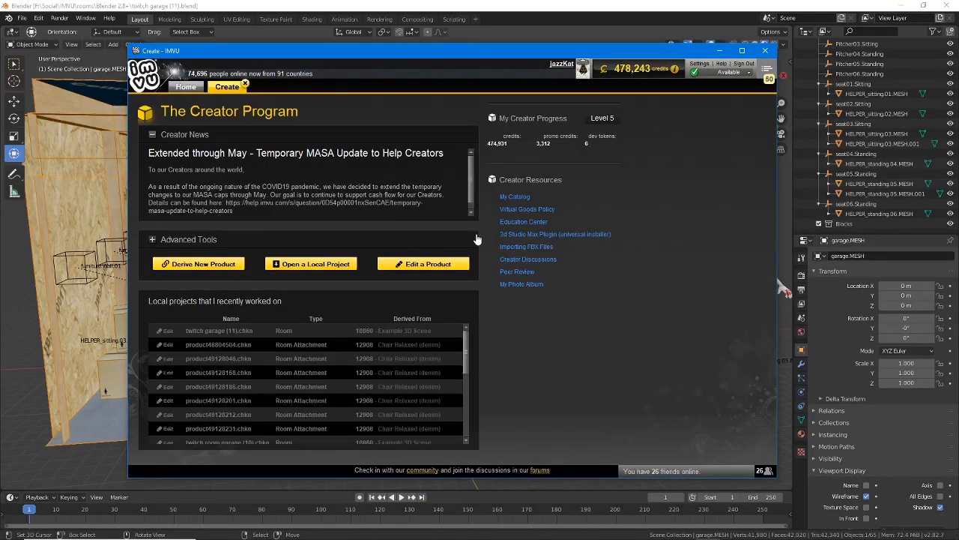
double_click(223, 333)
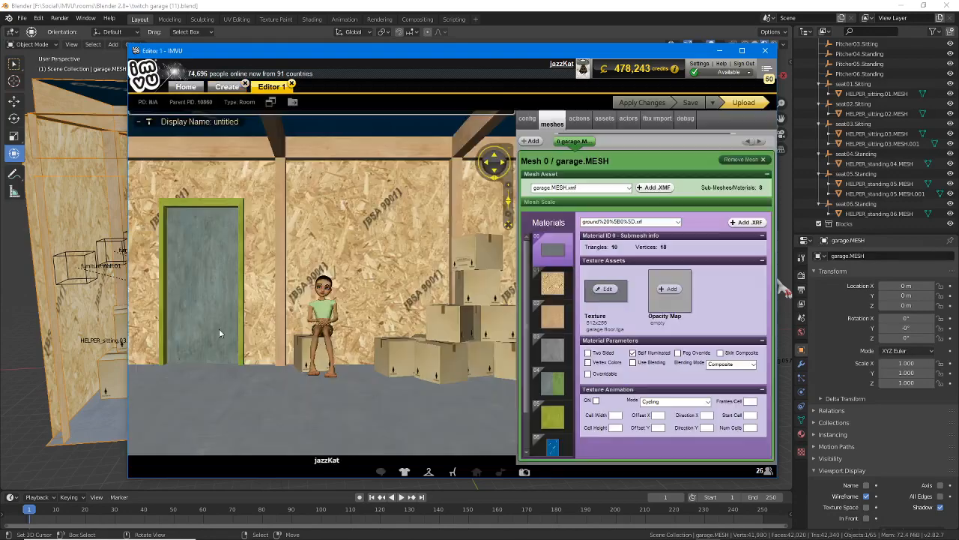
click(742, 51)
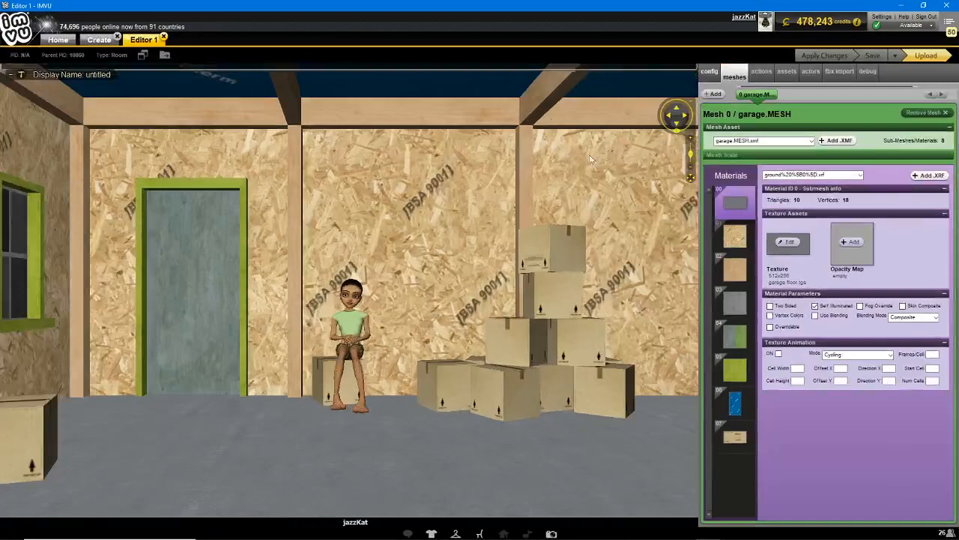
Examine the garage room preview from several distances and angles, including its walls, roof, boxes and seated avatar.
scroll(365, 303, up, 3)
scroll(368, 325, down, 5)
scroll(368, 325, down, 2)
drag(435, 311, 290, 334)
scroll(300, 331, down, 2)
scroll(332, 332, up, 3)
scroll(287, 335, down, 2)
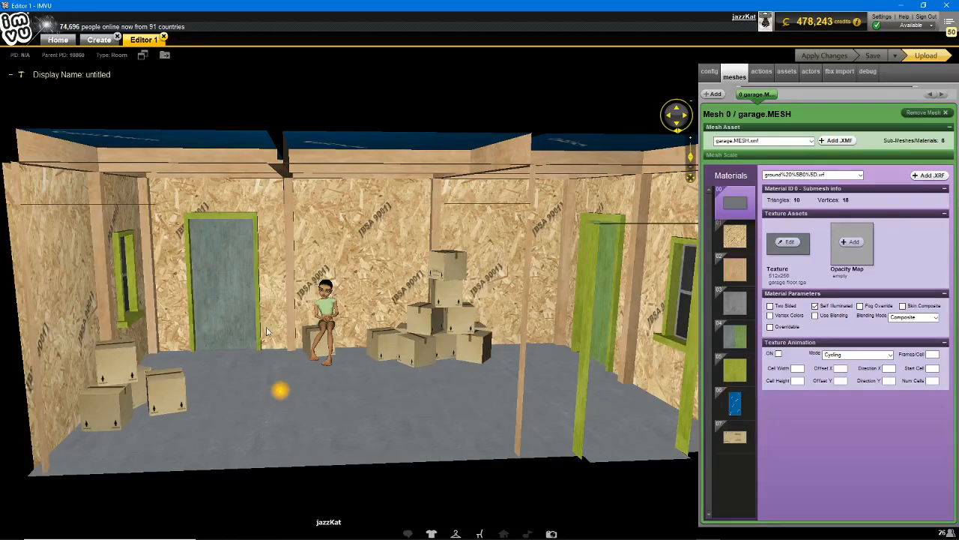
scroll(249, 371, down, 3)
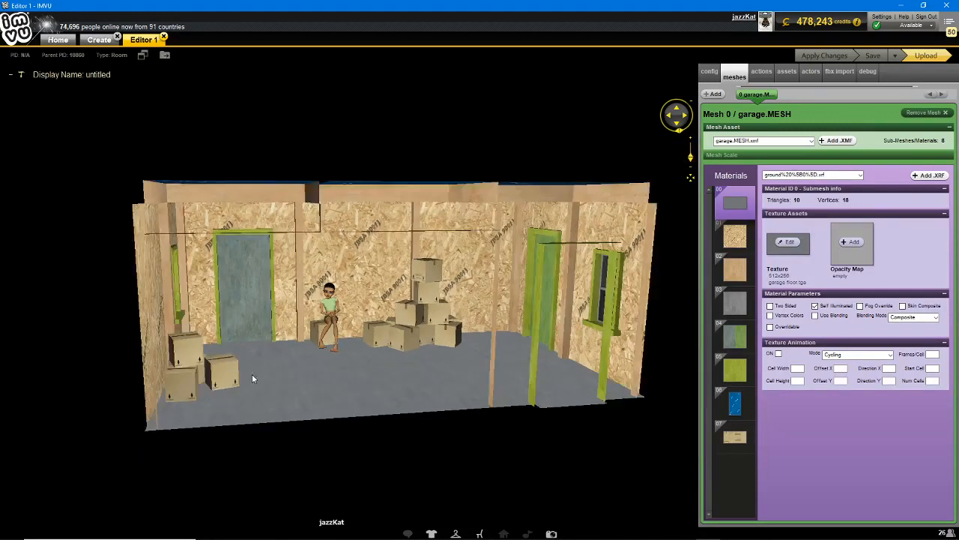
drag(251, 375, 381, 360)
scroll(383, 354, up, 5)
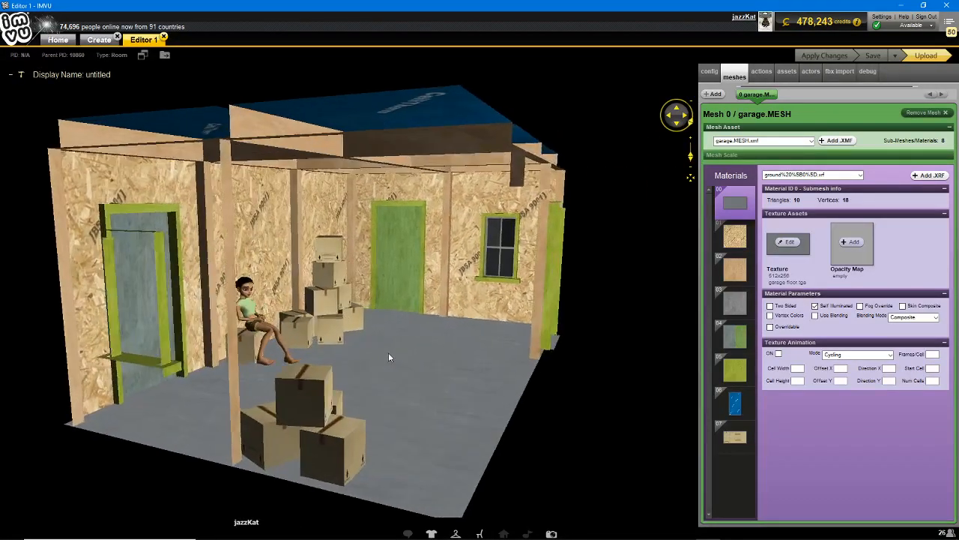
scroll(382, 356, up, 1)
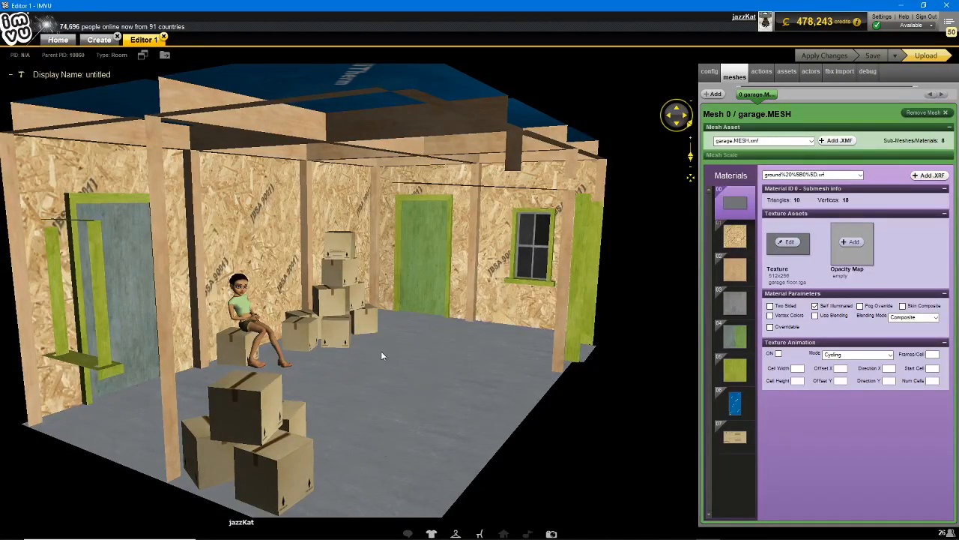
drag(381, 355, 324, 354)
drag(259, 344, 289, 346)
drag(472, 322, 351, 340)
drag(298, 358, 343, 333)
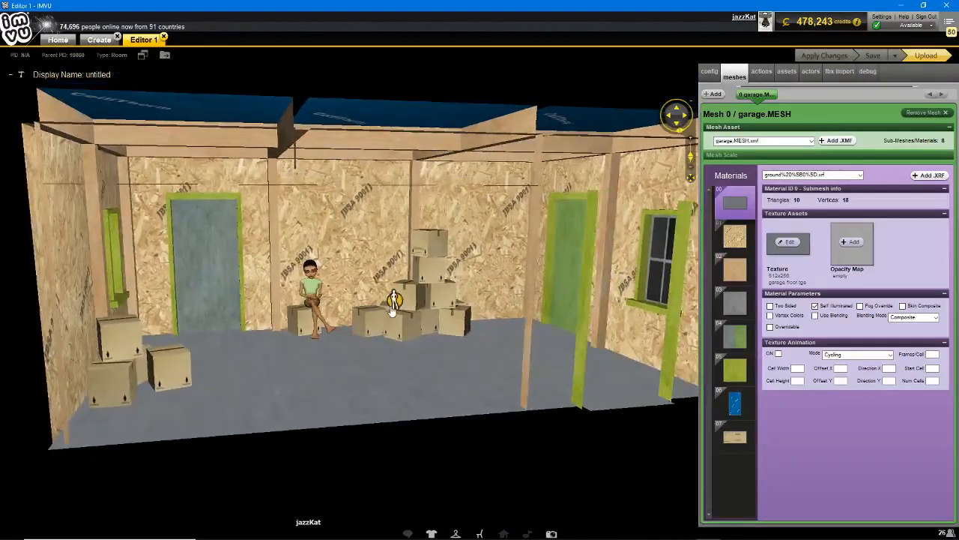
drag(396, 305, 384, 315)
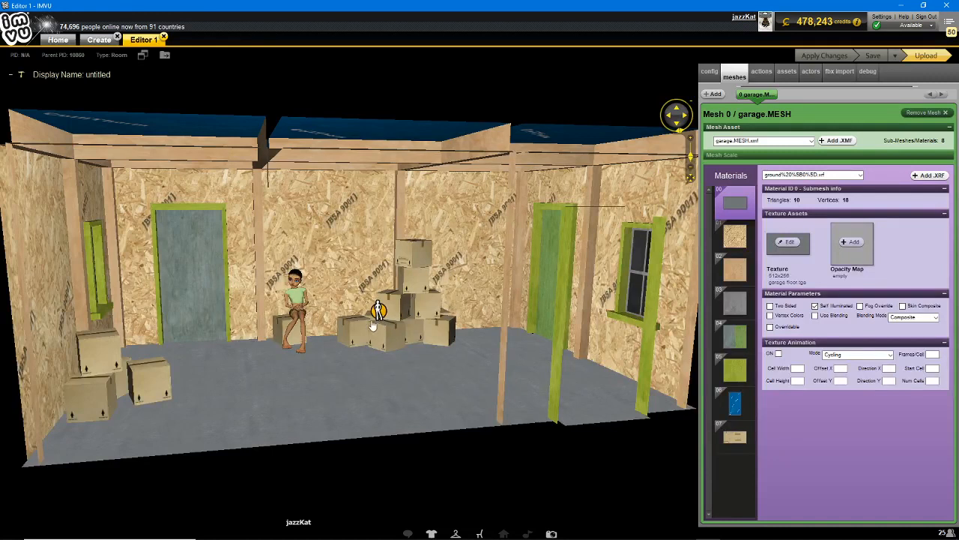
Switch back to Blender and open the recent file twitch garage (14).blend.
click(904, 6)
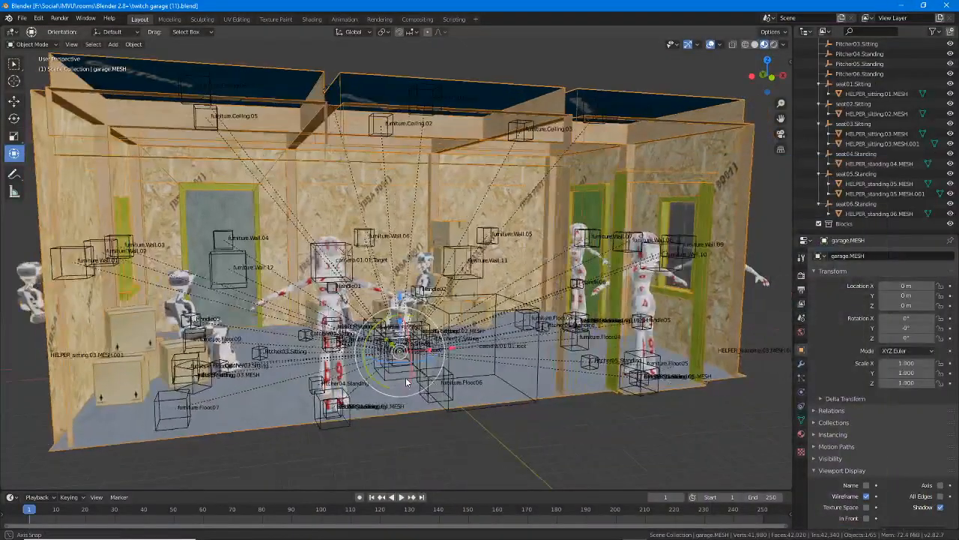
middle_drag(405, 377, 347, 364)
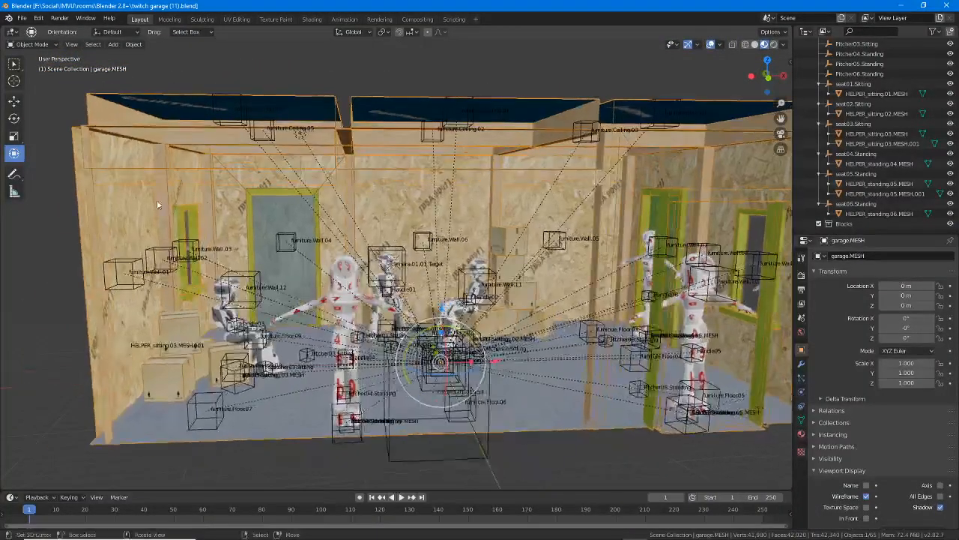
click(22, 18)
mouse_move(33, 50)
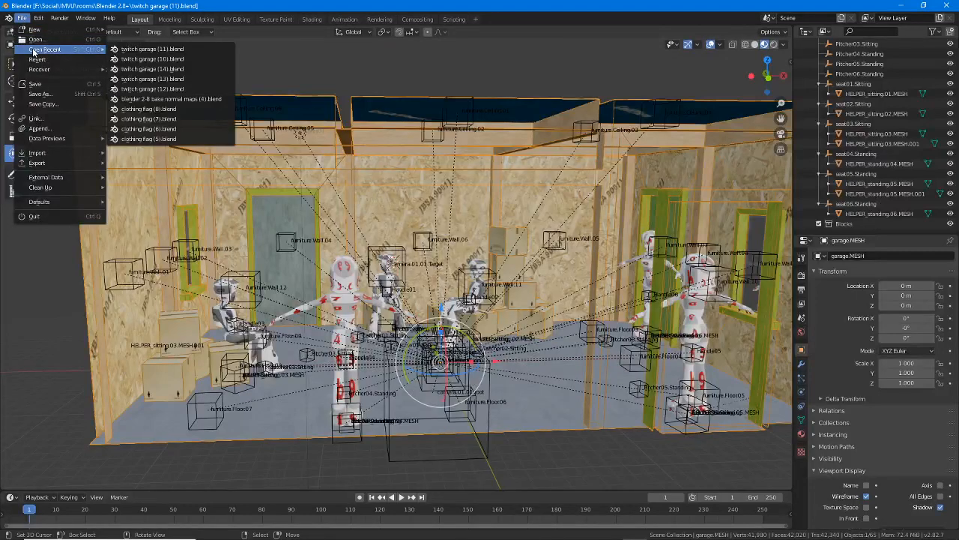
click(155, 69)
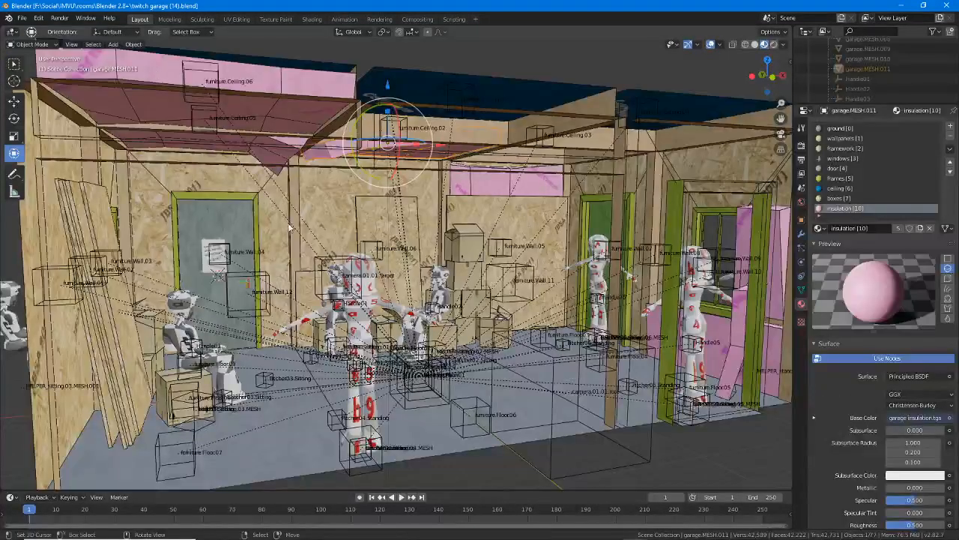
Enlarge the Outliner and exclude the Room Nodes and Furniture Nodes collections from the view layer.
scroll(862, 86, up, 3)
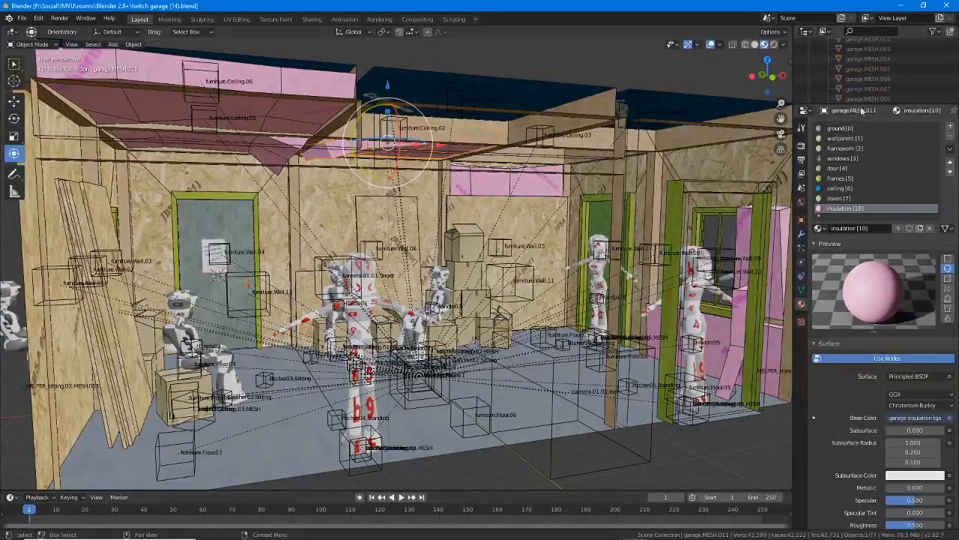
drag(861, 106, 861, 152)
scroll(862, 79, up, 18)
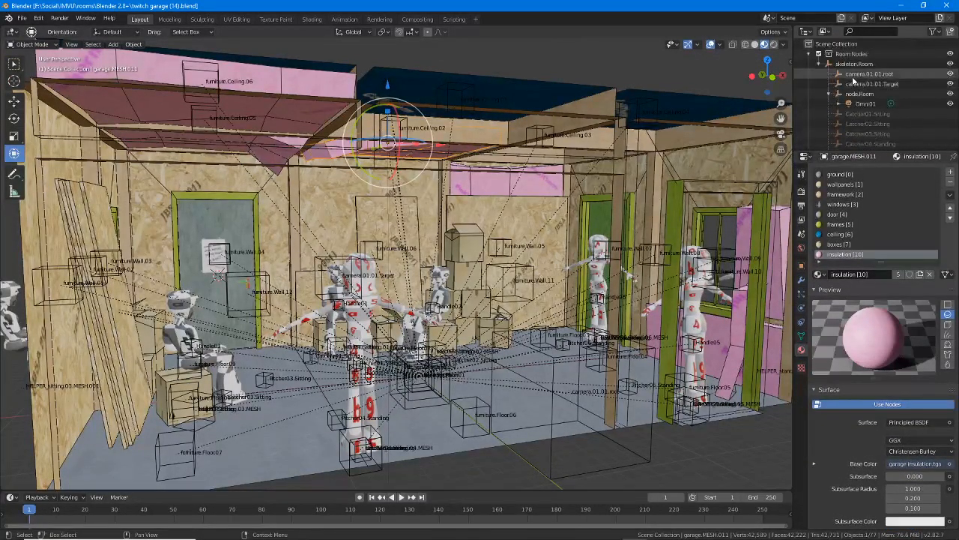
click(819, 55)
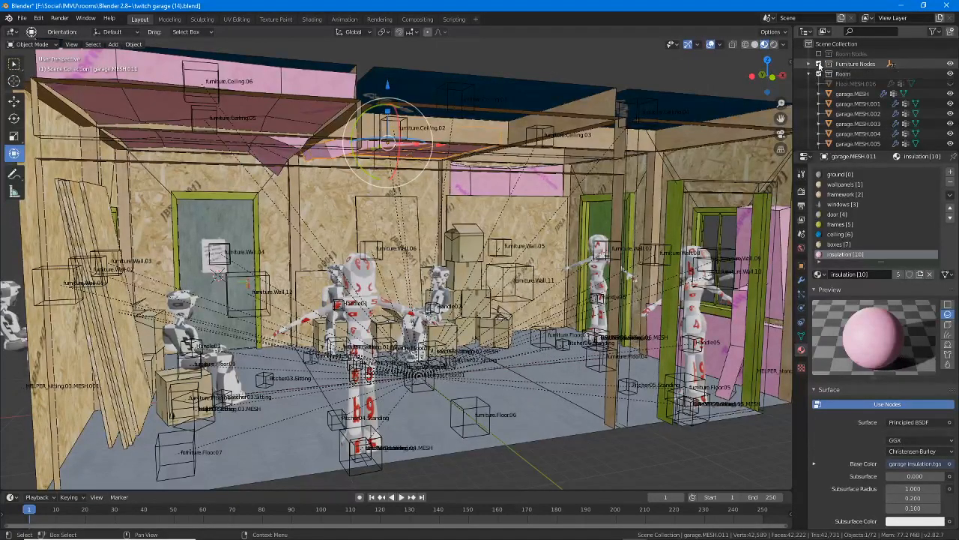
click(819, 64)
scroll(828, 112, down, 5)
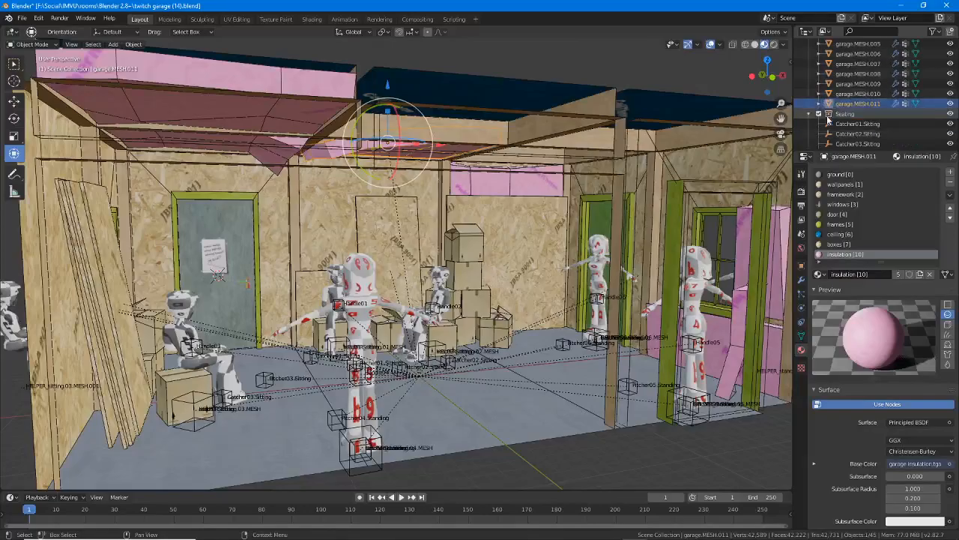
scroll(828, 120, down, 4)
Inspect the garage shell and the ceiling insulation, selecting each in turn to see which parts are separate objects.
middle_drag(502, 294, 323, 287)
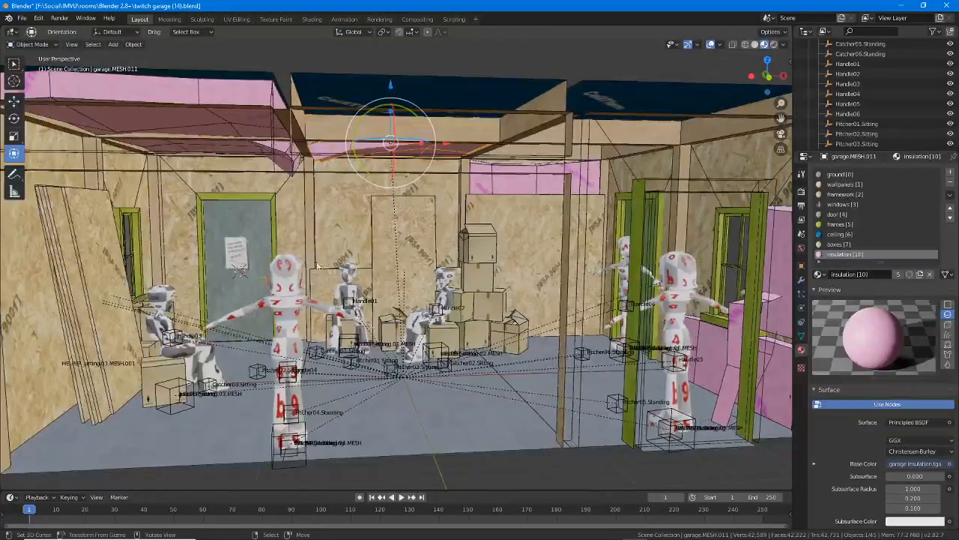
click(313, 198)
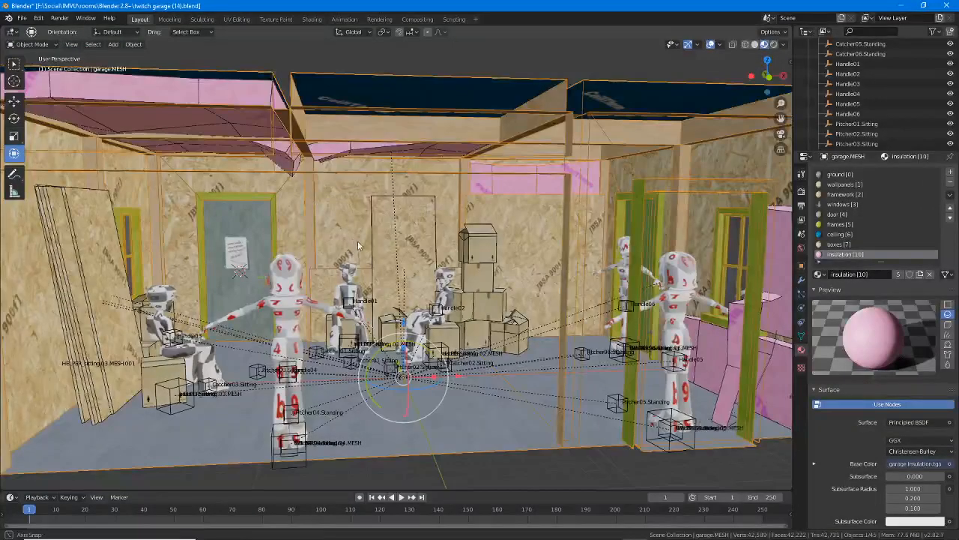
middle_drag(357, 240, 189, 230)
click(280, 73)
middle_drag(393, 292, 383, 290)
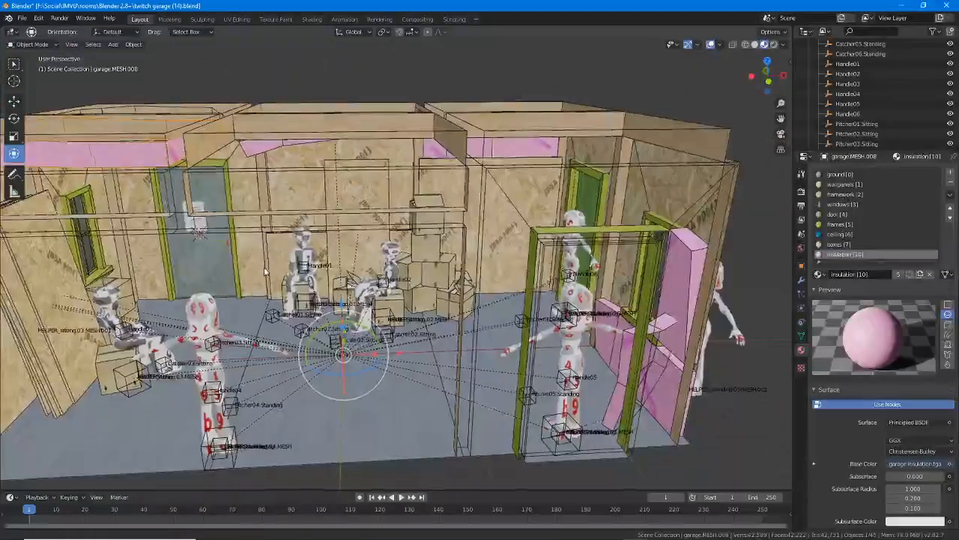
shift+middle_drag(241, 278, 385, 273)
Inspect the wall panels leaning beside the seated figure, selecting individual boards and viewing the stack up close from the side.
click(233, 311)
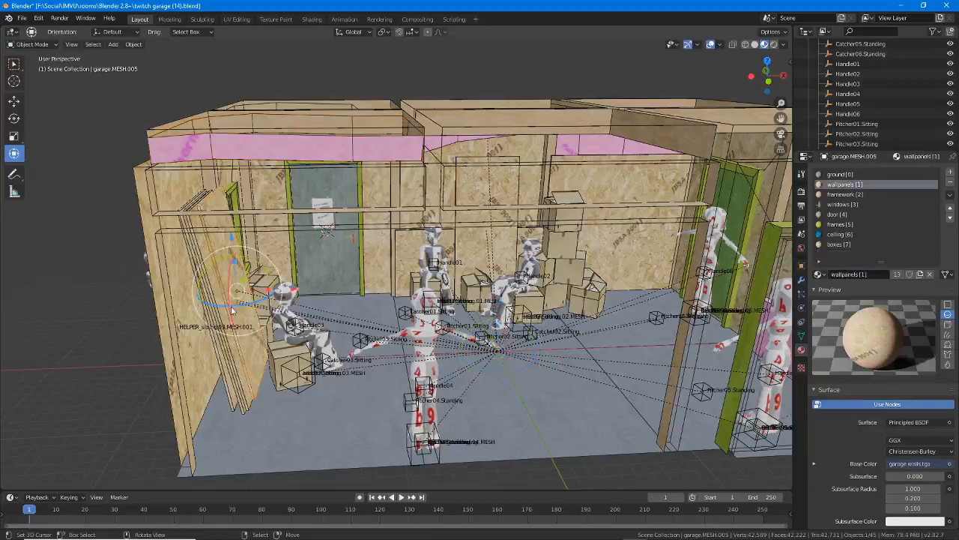
click(213, 312)
click(210, 314)
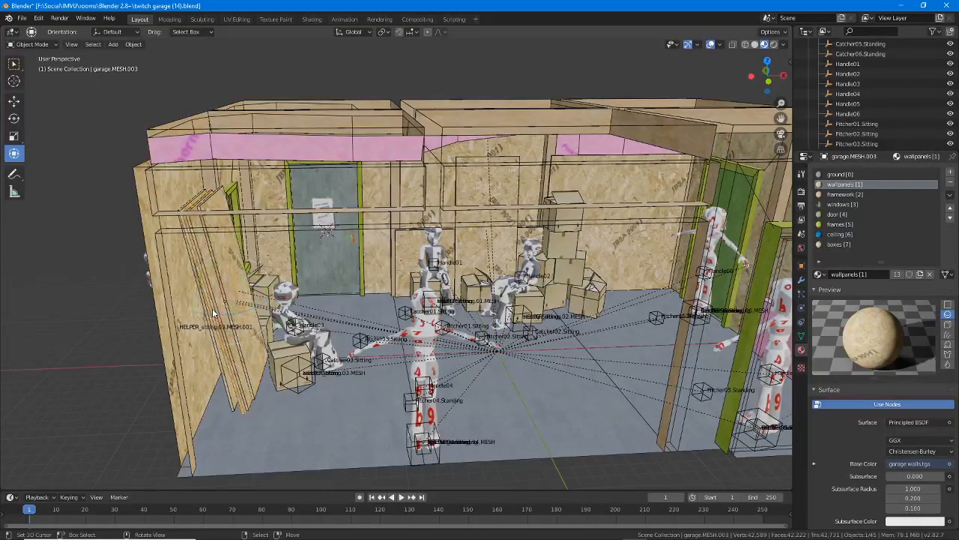
click(206, 314)
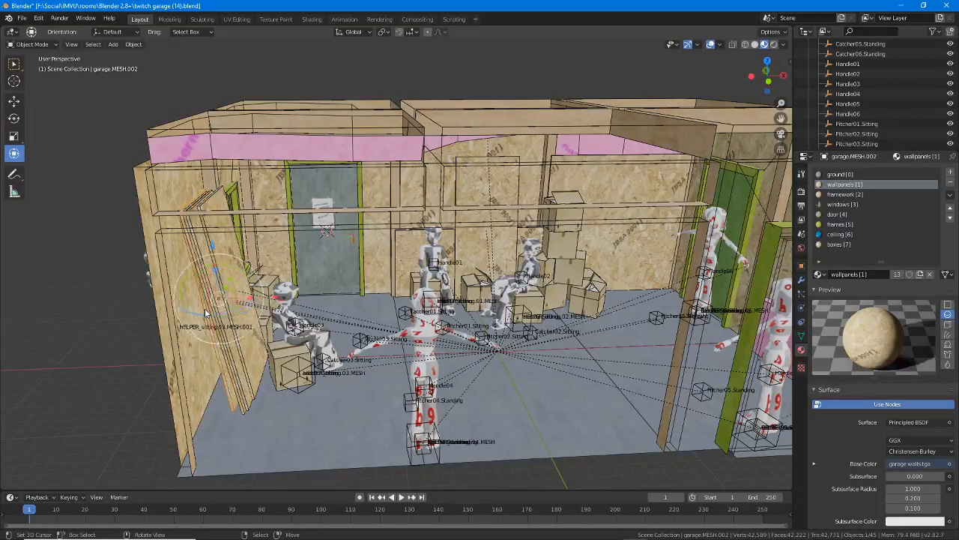
middle_drag(207, 313, 324, 341)
scroll(362, 324, up, 3)
shift+middle_drag(323, 341, 407, 348)
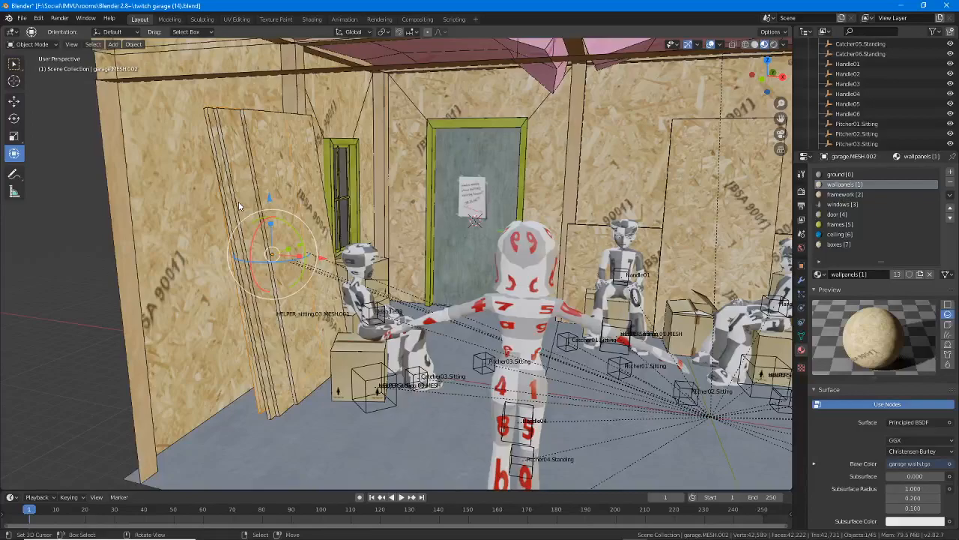
middle_drag(261, 259, 296, 249)
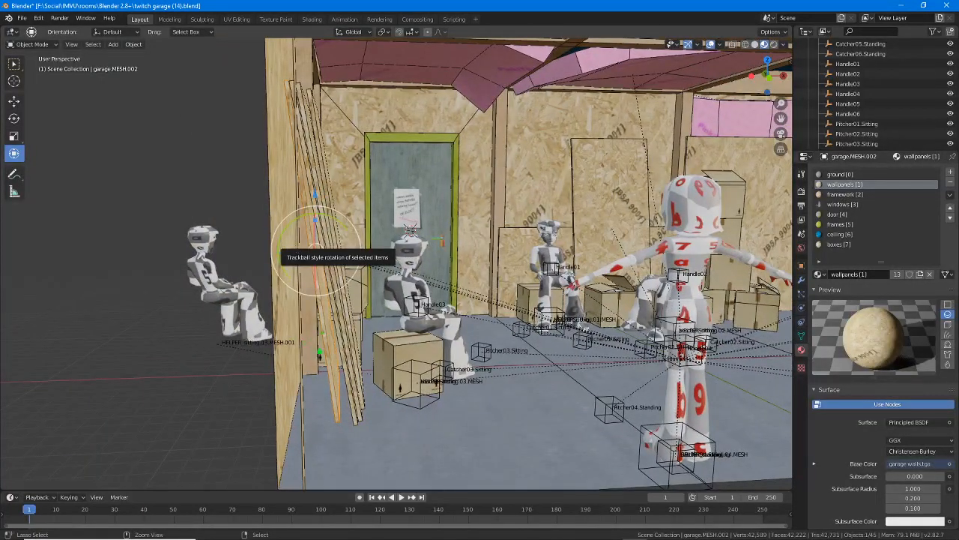
drag(351, 274, 316, 357)
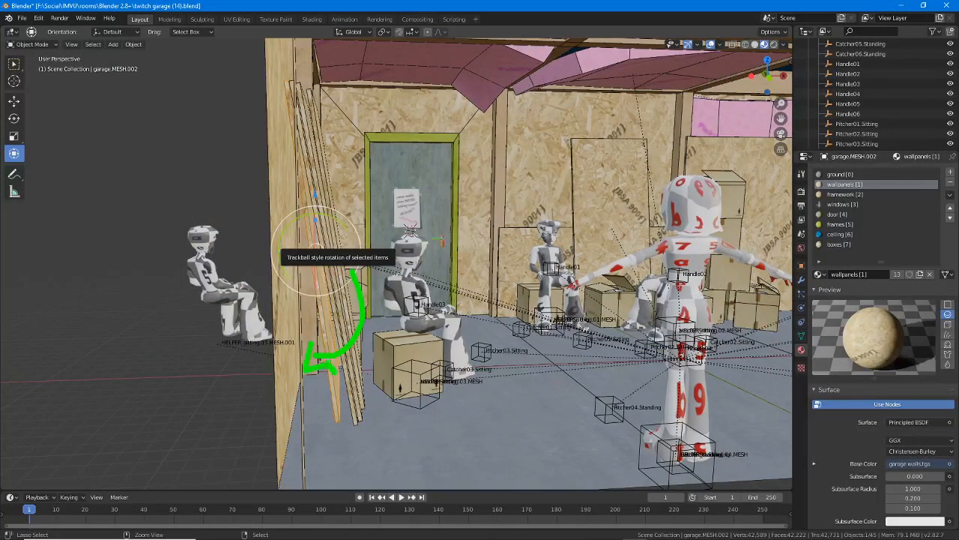
drag(324, 371, 292, 425)
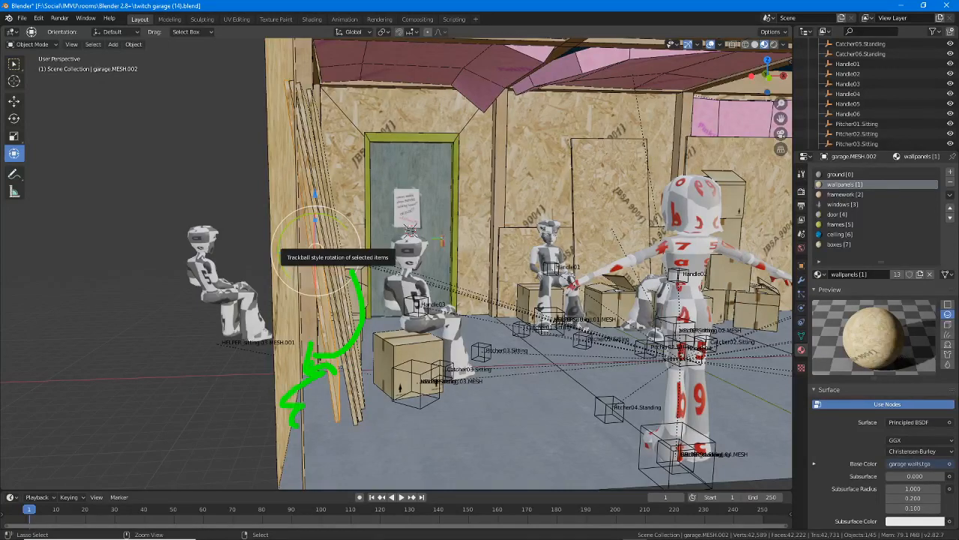
drag(321, 376, 303, 401)
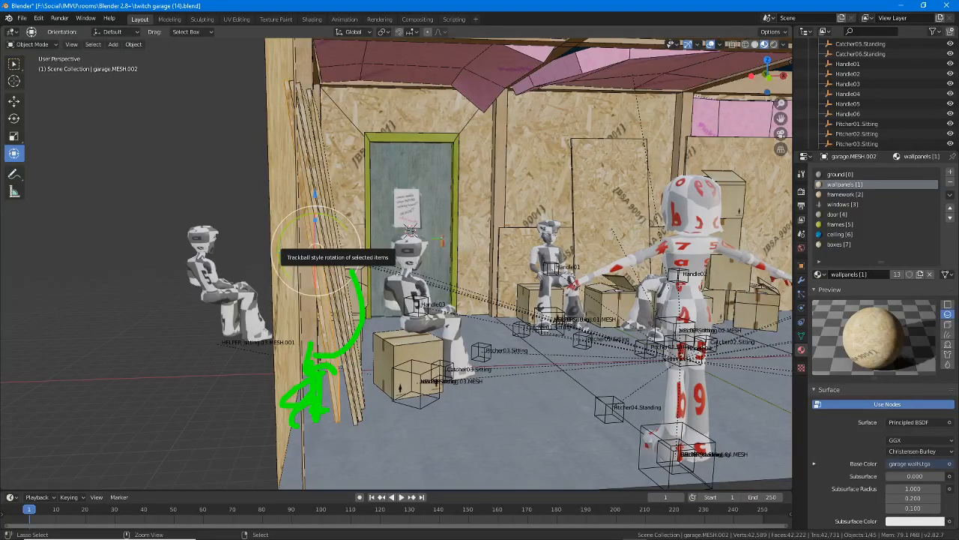
key(Escape)
Select all four loose wall panels leaning against the side wall and delete them.
middle_drag(387, 258, 371, 271)
click(275, 204)
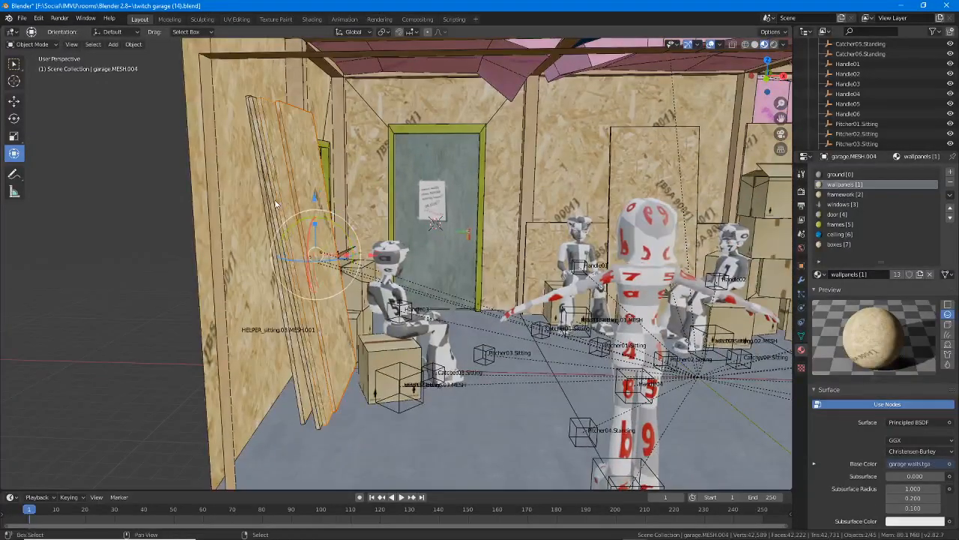
click(271, 206)
click(267, 208)
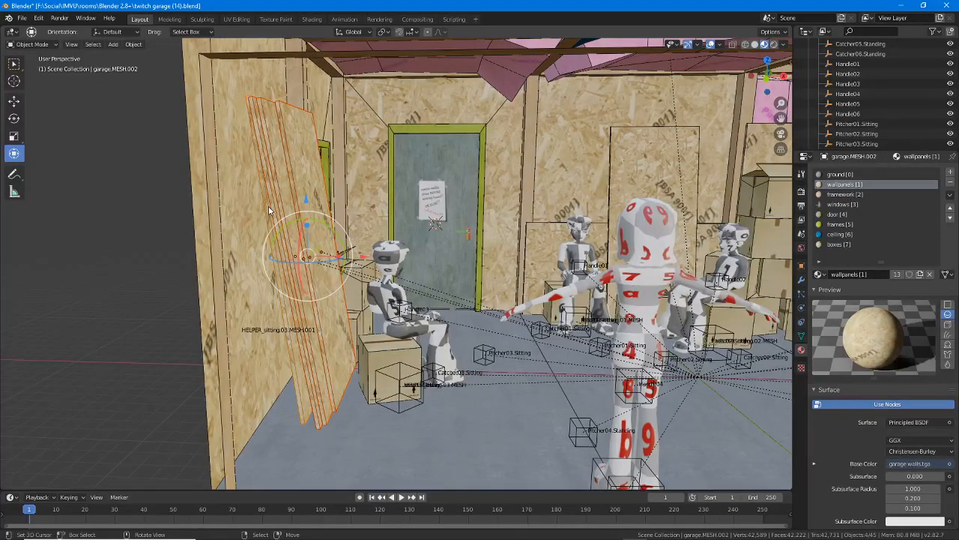
key(Delete)
middle_drag(268, 206, 318, 278)
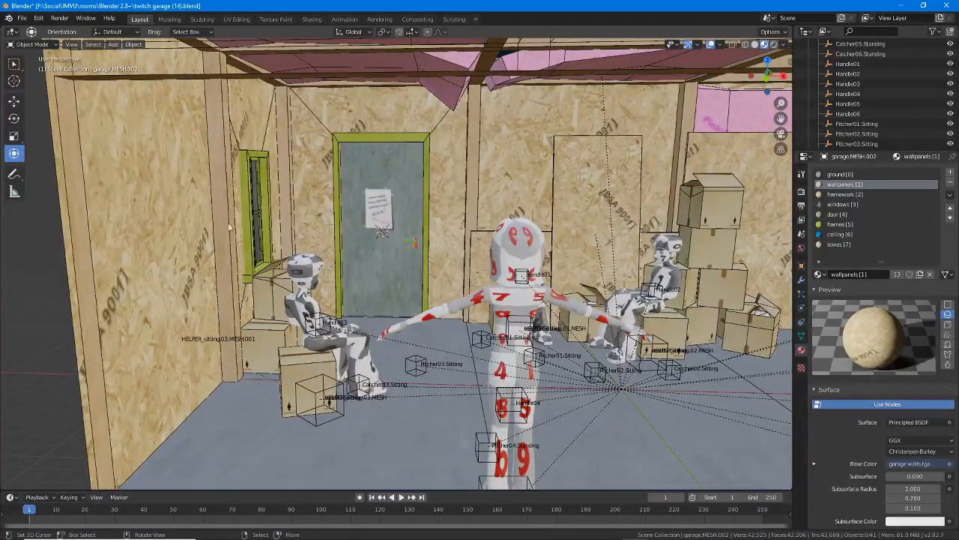
Restore the four deleted wall panels leaning against the side wall and select a single panel from the stack.
middle_drag(319, 334, 296, 330)
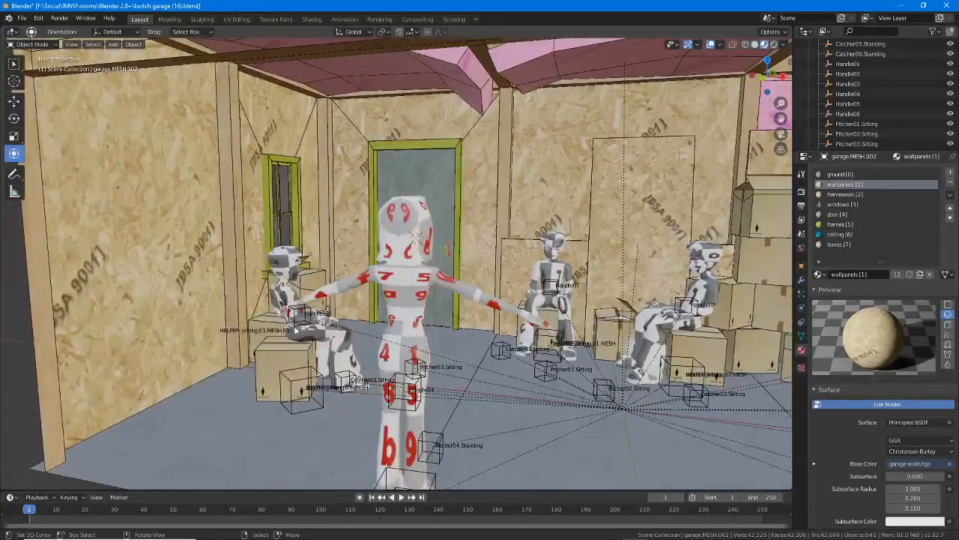
key(ctrl+v)
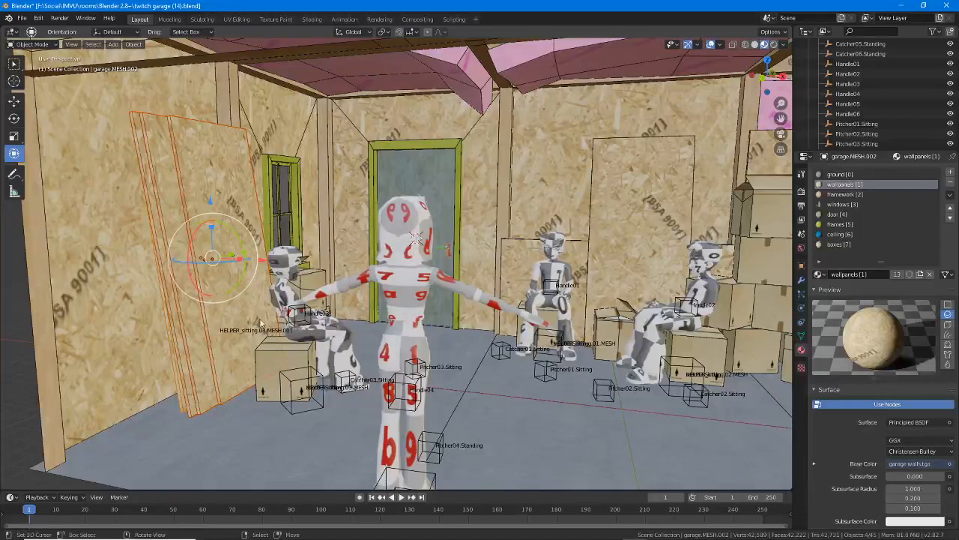
middle_drag(226, 196, 225, 225)
right_click(214, 343)
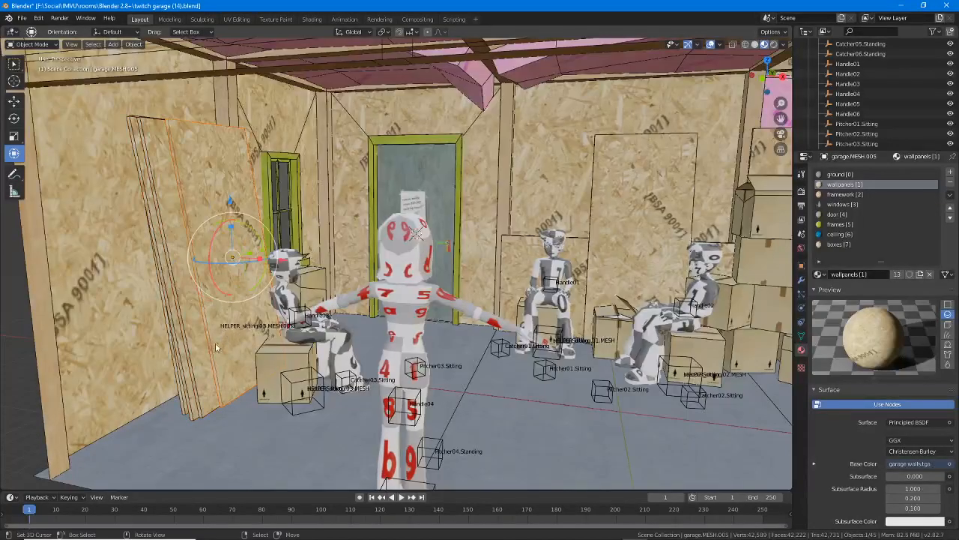
middle_drag(234, 317, 302, 320)
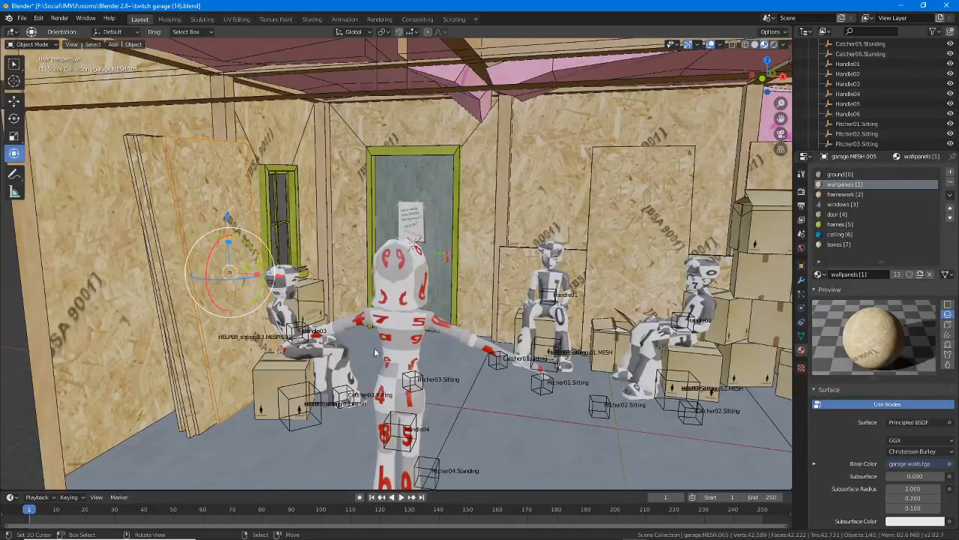
Examine the loose boards behind the seated figures, select the garage shell, and look over the whole room and its open floor area.
middle_drag(401, 358, 385, 262)
scroll(412, 338, up, 2)
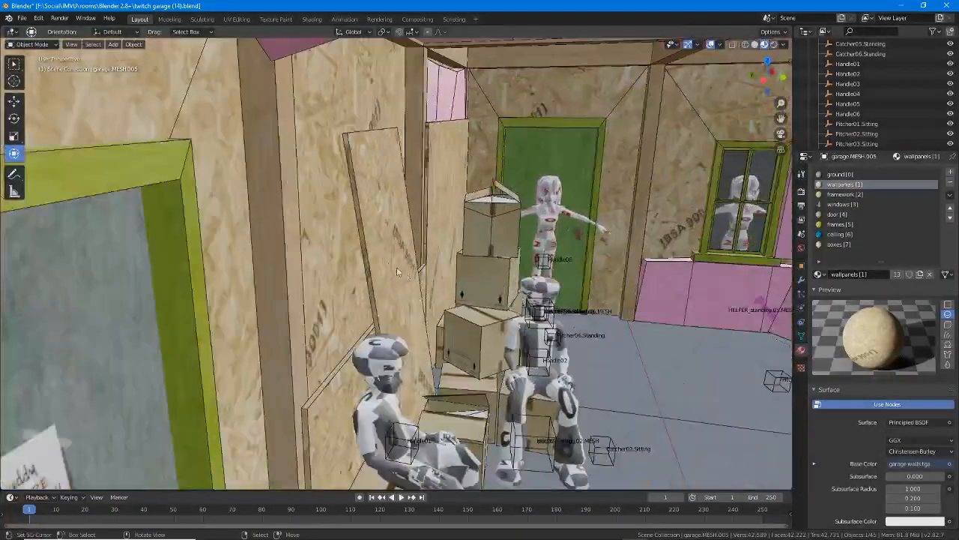
click(383, 257)
click(322, 406)
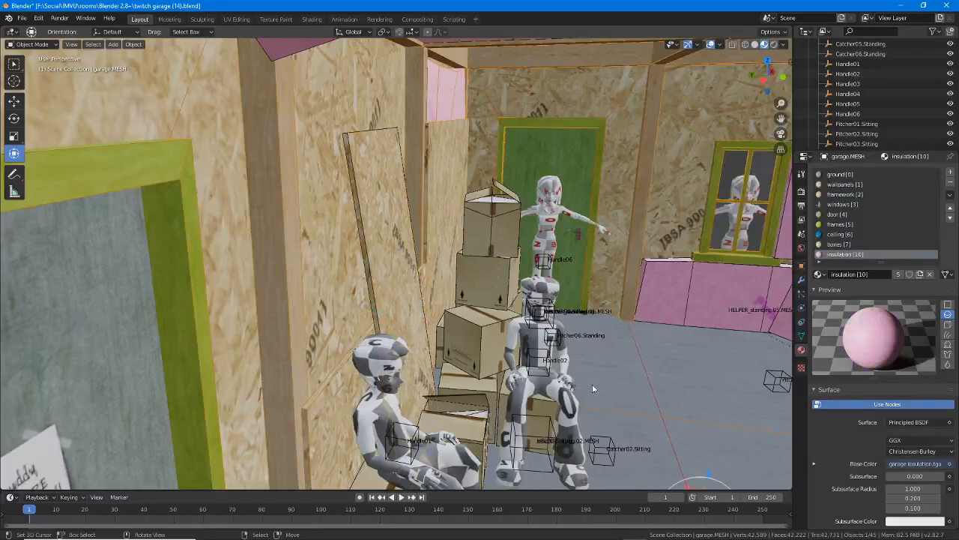
middle_drag(592, 384, 445, 334)
scroll(583, 379, down, 2)
scroll(415, 255, down, 4)
scroll(447, 336, up, 2)
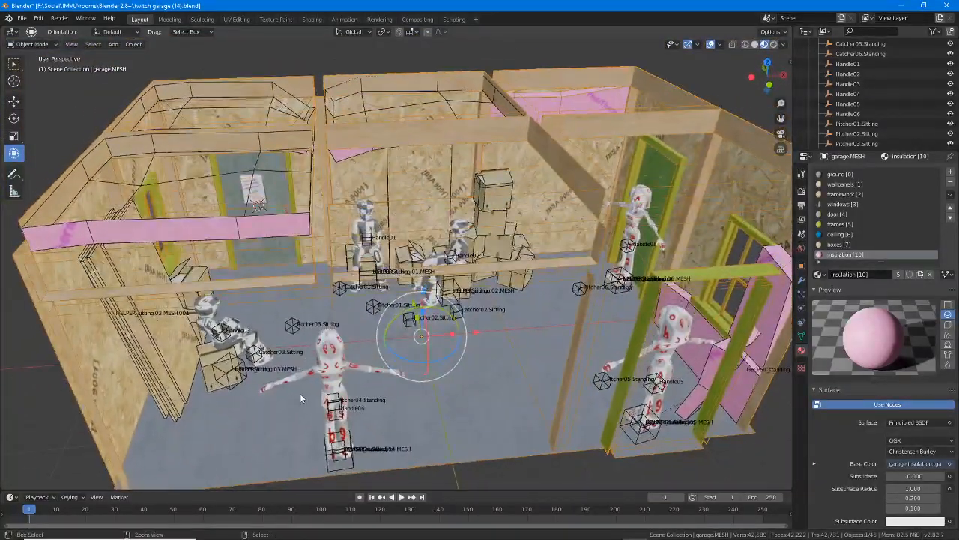
mouse_move(165, 476)
mouse_down()
mouse_move(290, 335)
mouse_move(259, 294)
mouse_move(573, 274)
mouse_move(646, 346)
mouse_move(695, 419)
mouse_move(240, 471)
mouse_move(166, 468)
mouse_up()
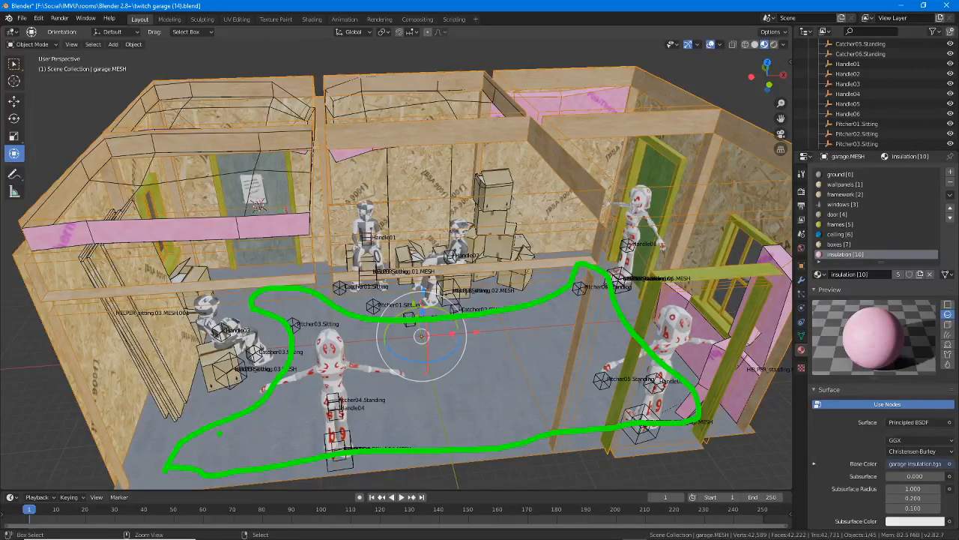
key(Escape)
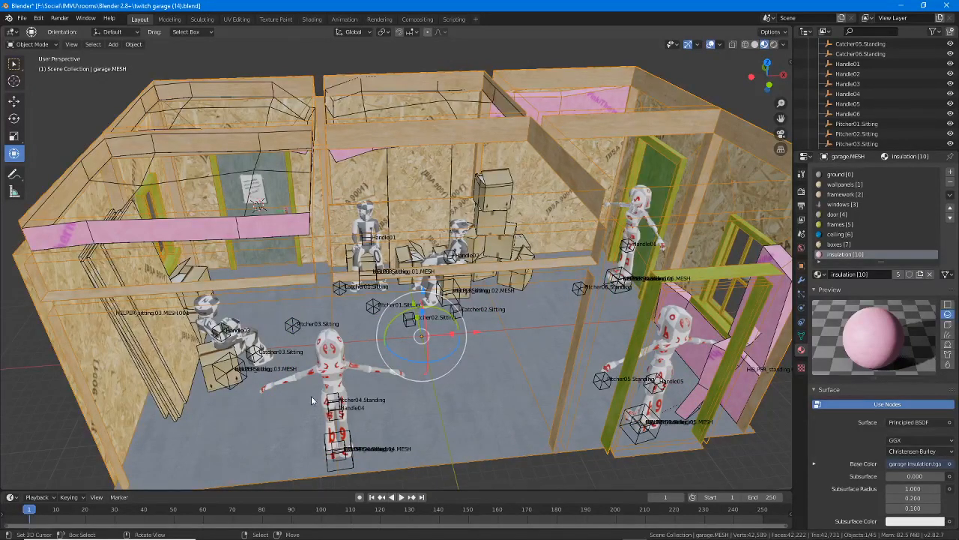
Select the pink wall insulation around the window and examine how its pieces sit against the corner.
middle_drag(311, 396, 474, 371)
scroll(474, 371, up, 3)
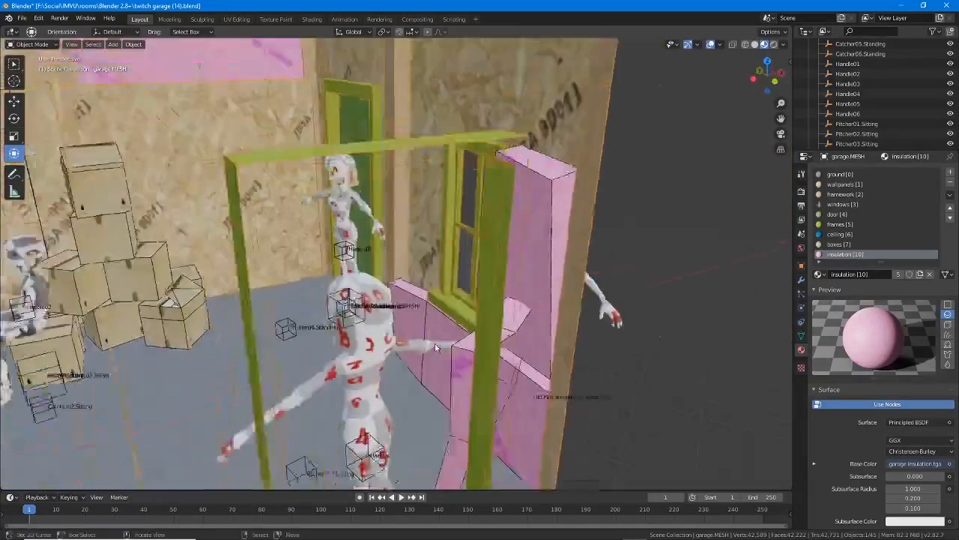
click(473, 371)
middle_drag(398, 371, 438, 404)
scroll(344, 339, down, 2)
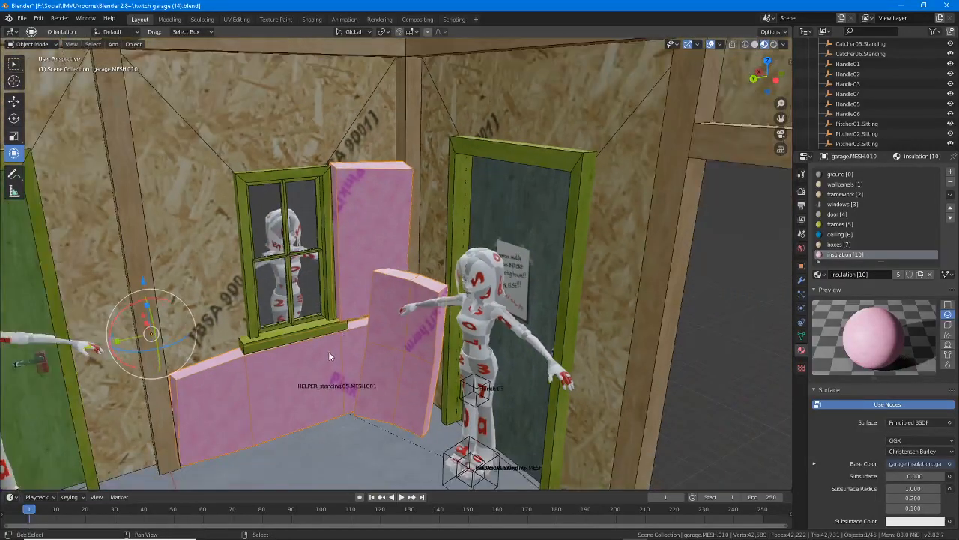
middle_drag(328, 350, 387, 345)
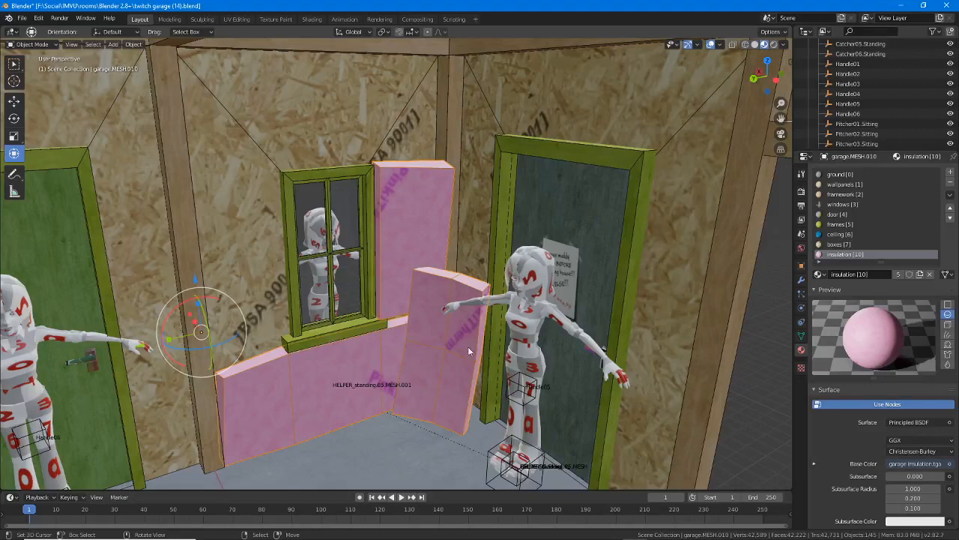
middle_drag(496, 385, 430, 337)
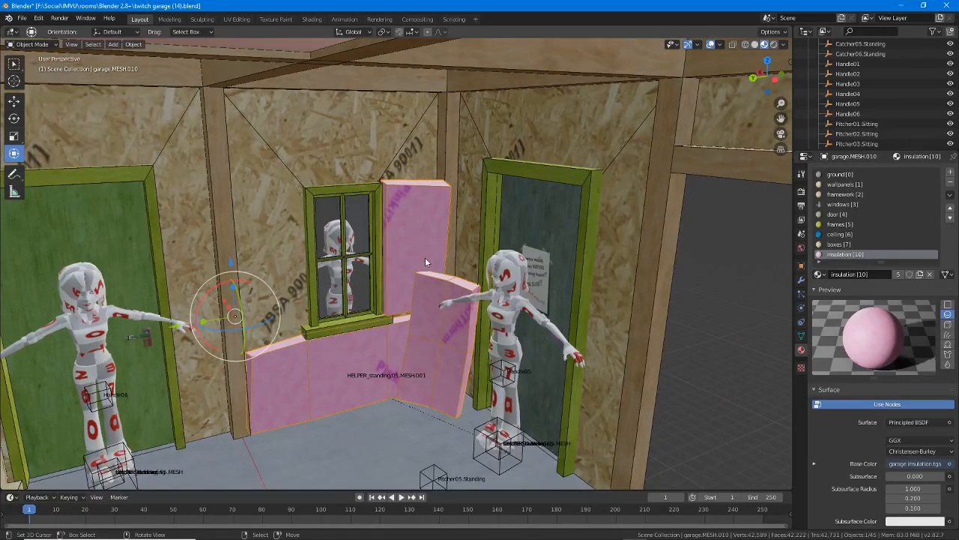
Examine the insulation piece peeling away in the corner and the bare wall section on the other side of the window.
middle_drag(425, 257, 404, 223)
drag(404, 224, 405, 363)
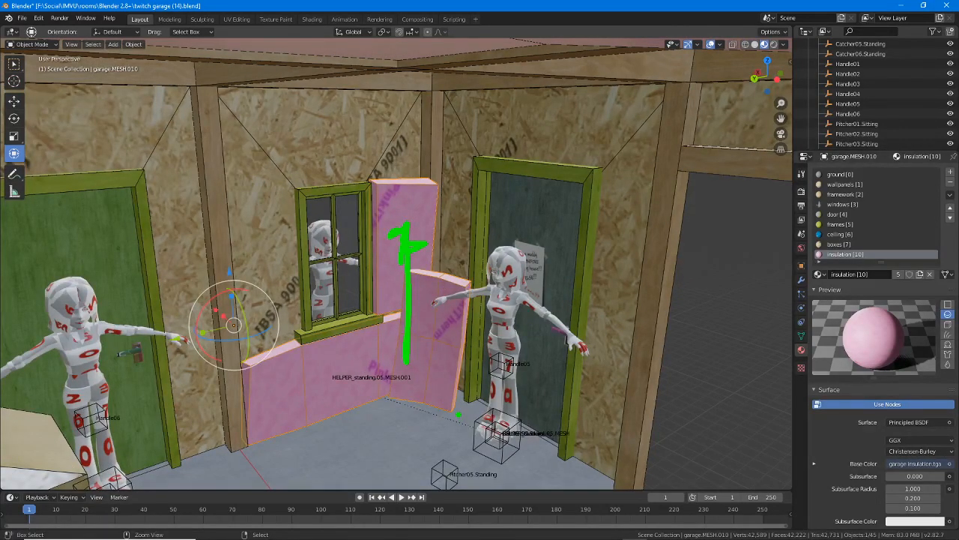
key(Escape)
middle_drag(462, 301, 463, 314)
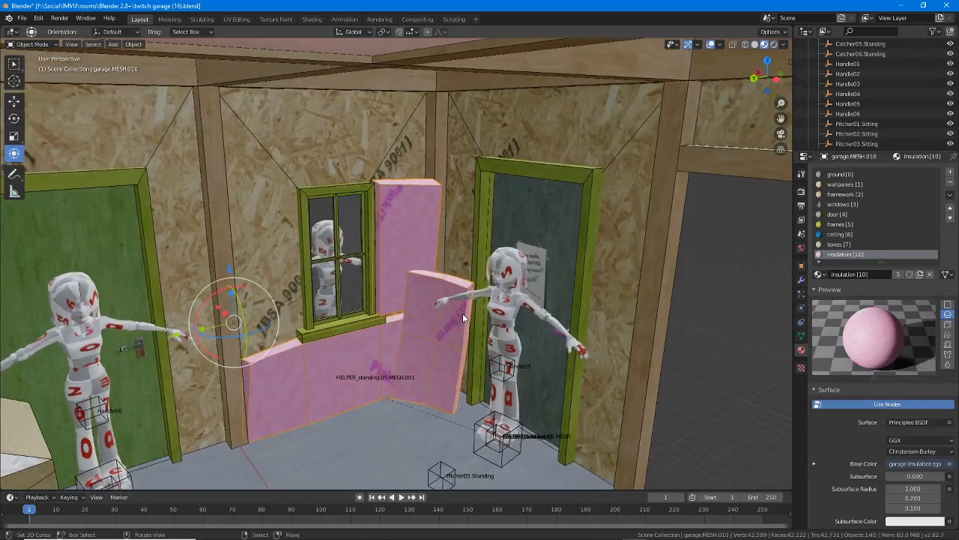
mouse_move(473, 289)
mouse_down()
mouse_move(466, 397)
mouse_move(364, 383)
mouse_move(484, 270)
mouse_up()
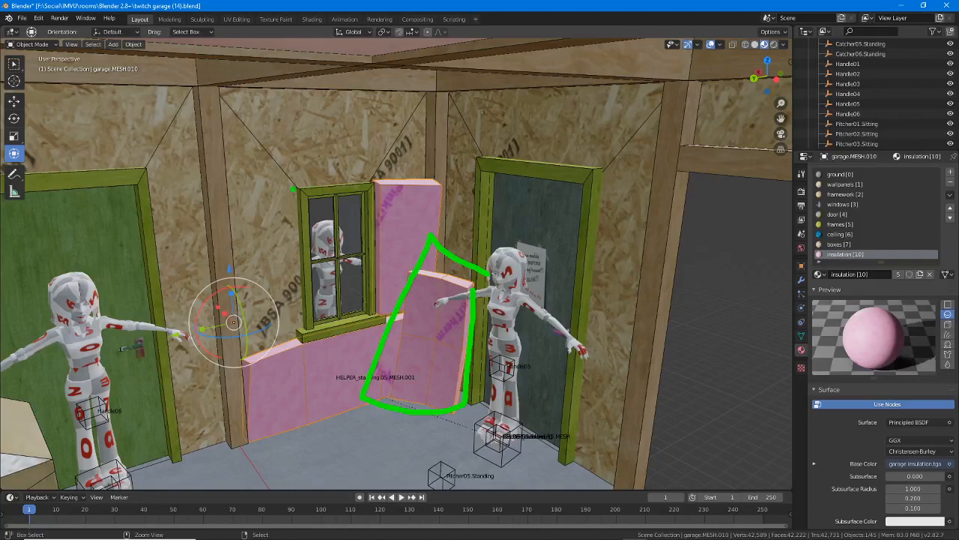
mouse_move(293, 189)
mouse_down()
mouse_move(232, 246)
mouse_move(243, 350)
mouse_move(310, 338)
mouse_up()
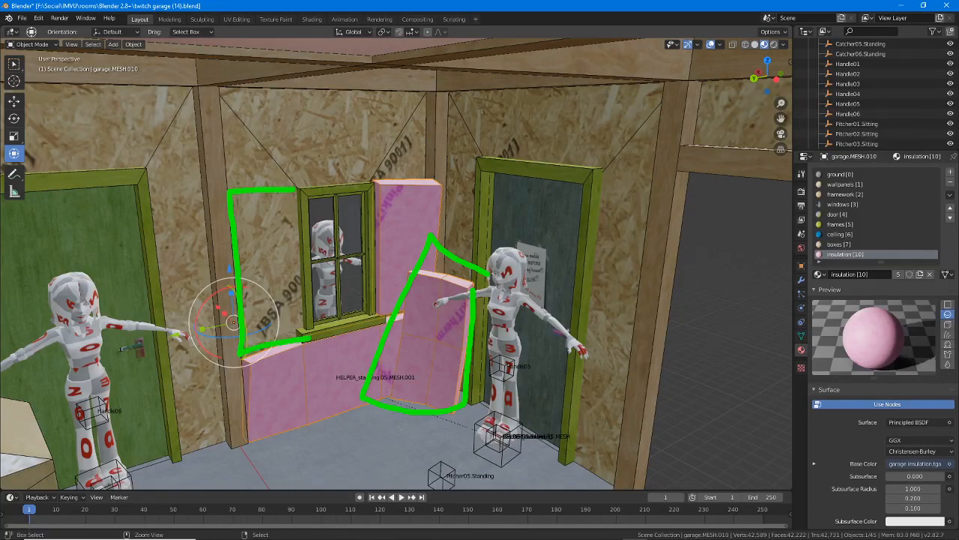
drag(301, 199, 305, 307)
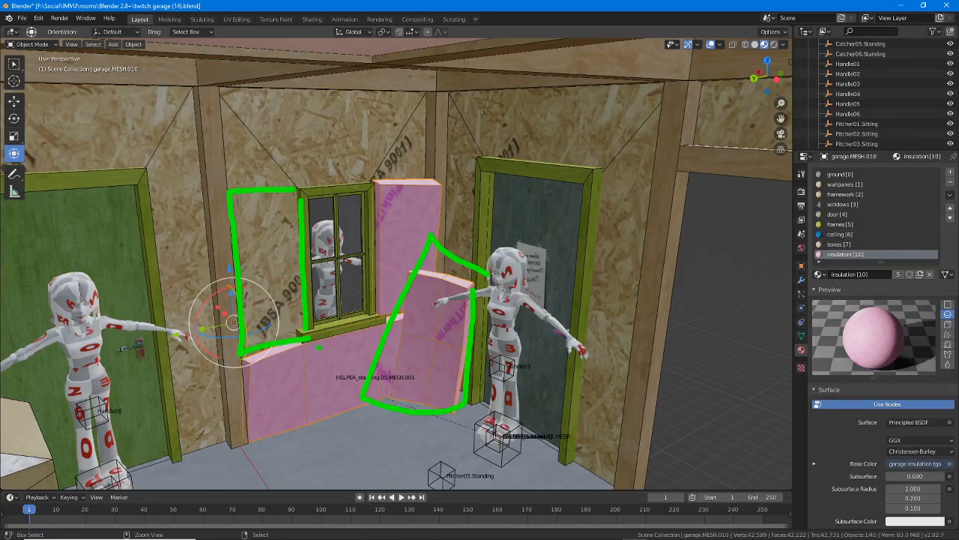
key(Escape)
Survey the room's ceiling, walls and boxes, select the handle on the grey door, and compare both ends of the room.
mouse_move(514, 333)
middle_down()
mouse_move(463, 339)
mouse_move(408, 325)
mouse_move(373, 257)
mouse_move(382, 271)
mouse_move(427, 266)
middle_up()
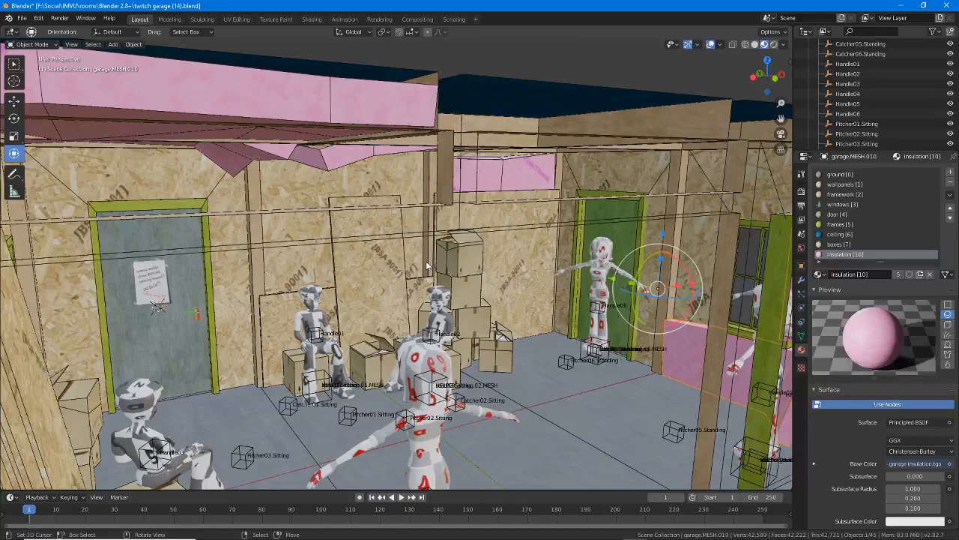
middle_drag(484, 242, 456, 227)
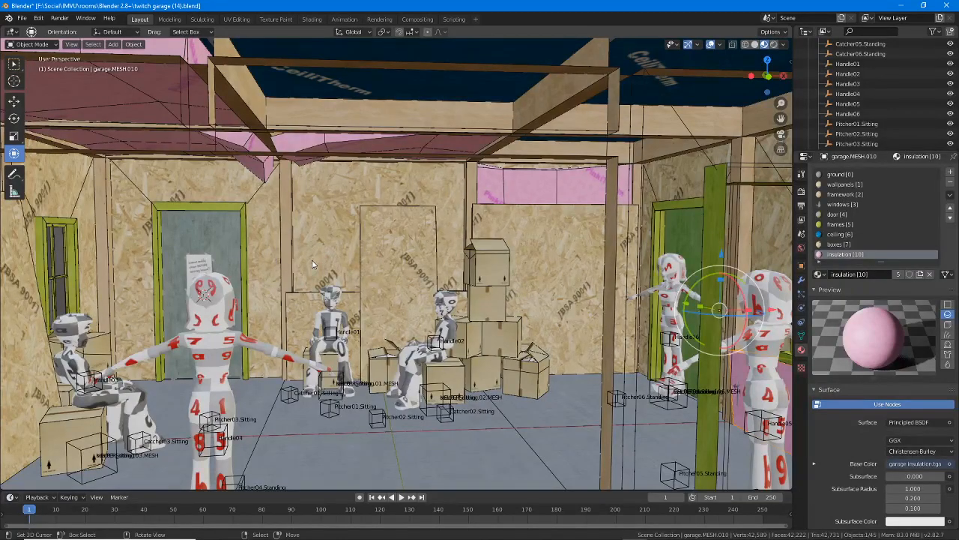
middle_drag(179, 275, 255, 305)
scroll(169, 367, up, 4)
click(172, 359)
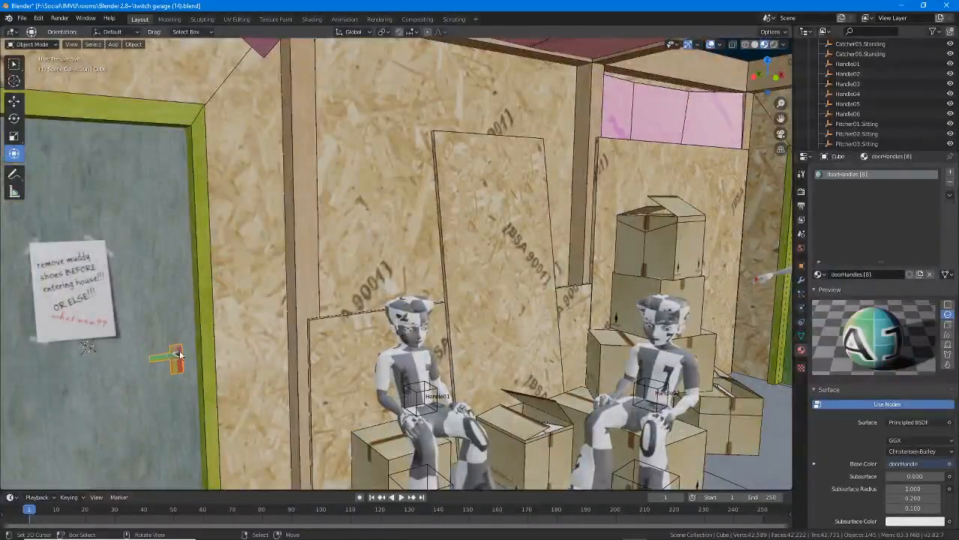
middle_drag(171, 359, 471, 280)
middle_drag(683, 230, 546, 315)
middle_drag(154, 374, 417, 341)
scroll(474, 357, down, 2)
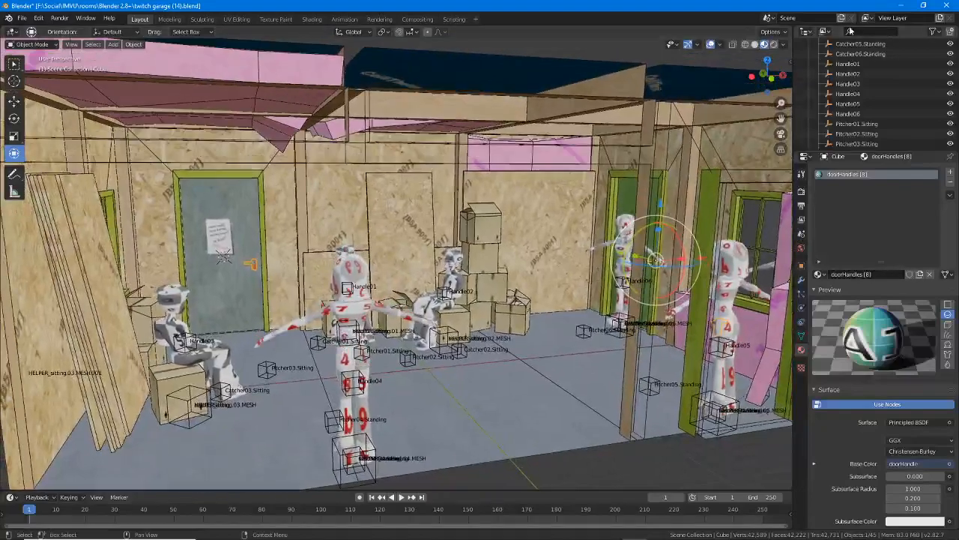
Minimise the current scene, launch a second Blender 2.82a instance, and open the recent file twitch garage (11).blend.
click(900, 8)
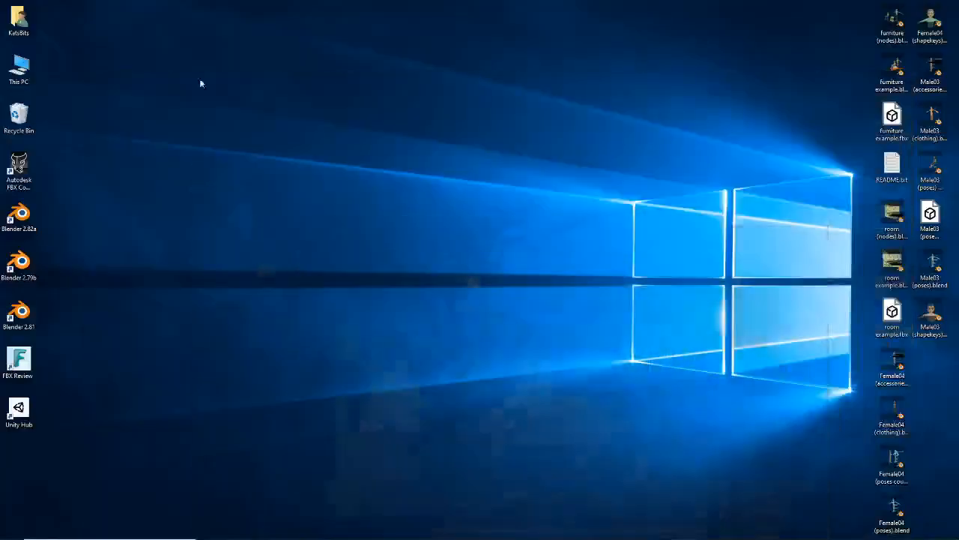
double_click(27, 219)
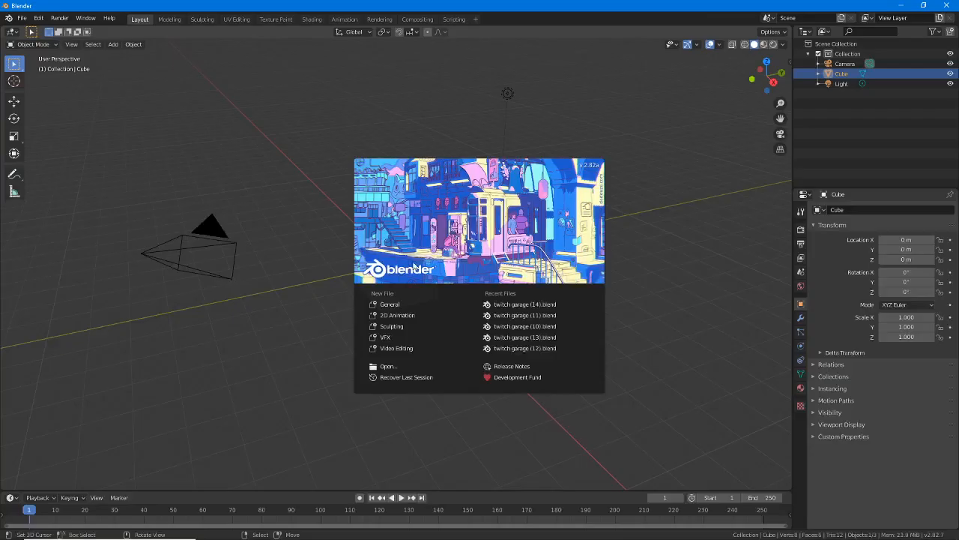
click(514, 315)
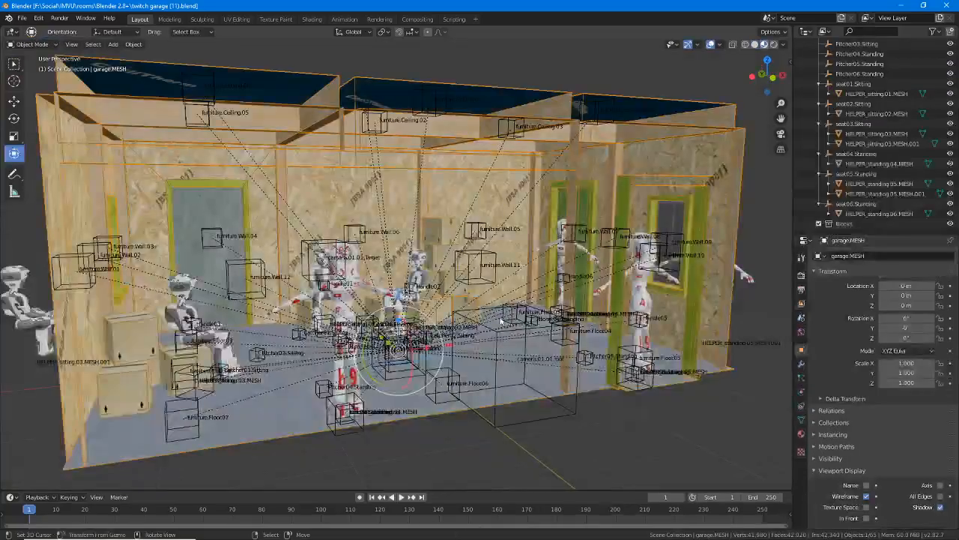
Inspect the earlier, simpler garage version from several angles, including a close view of the plain grey door and nearby walls.
middle_drag(420, 333, 397, 316)
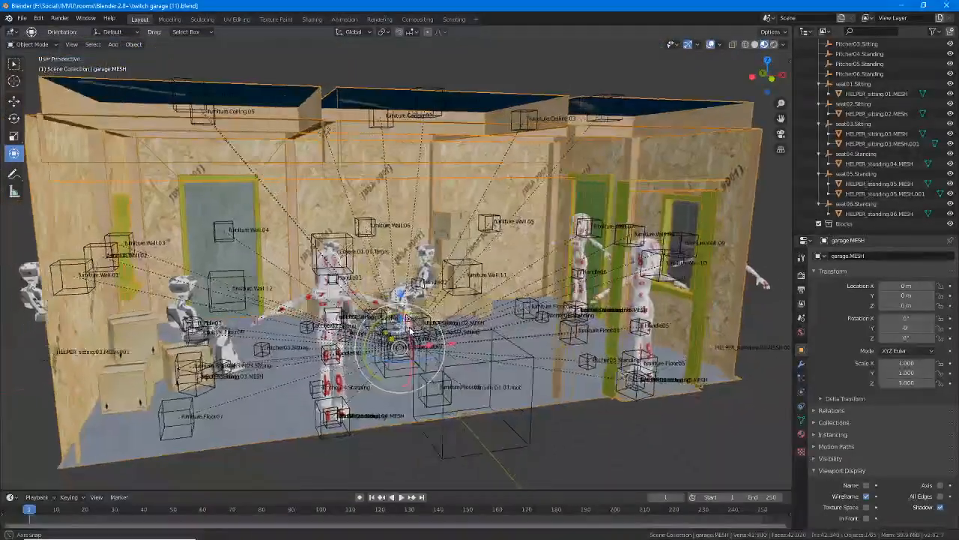
middle_drag(602, 299, 592, 310)
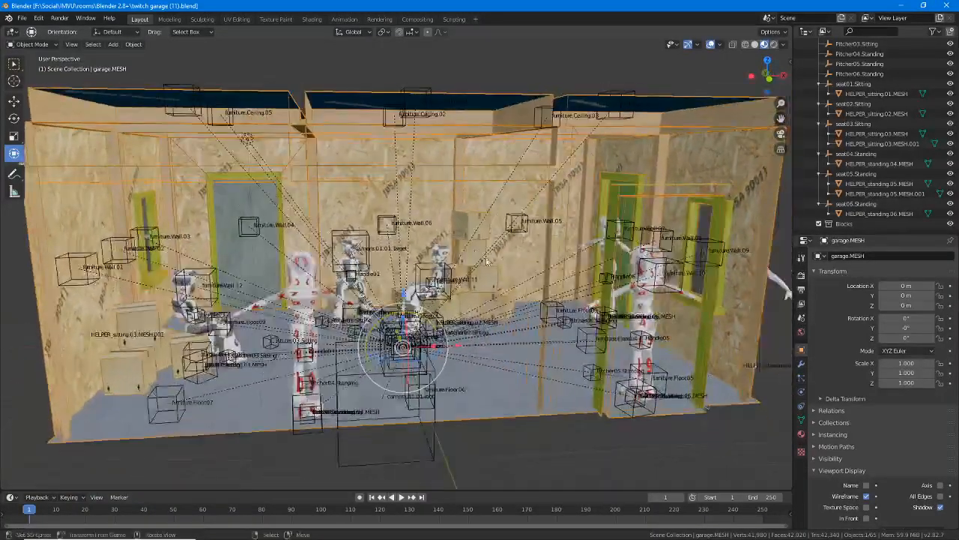
middle_drag(684, 277, 572, 252)
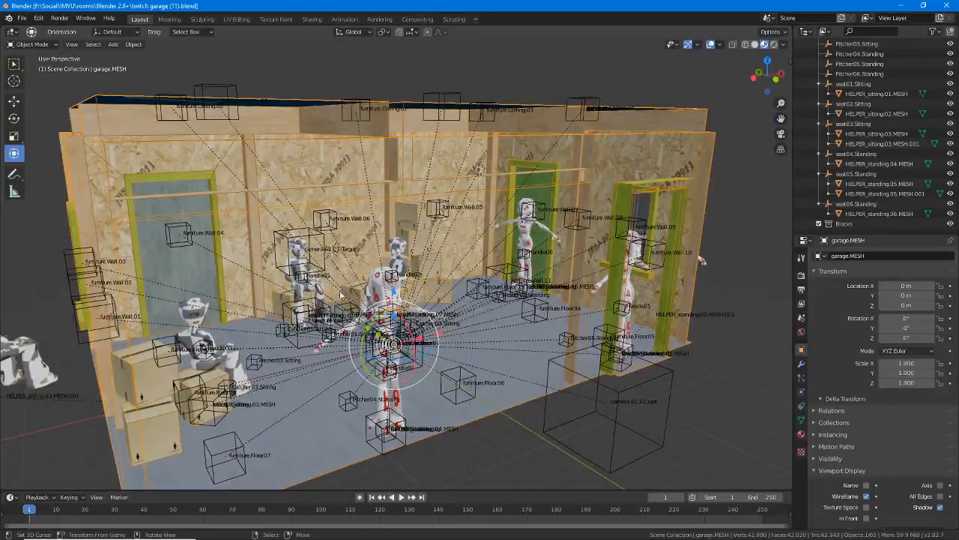
middle_drag(202, 269, 299, 248)
scroll(323, 267, up, 4)
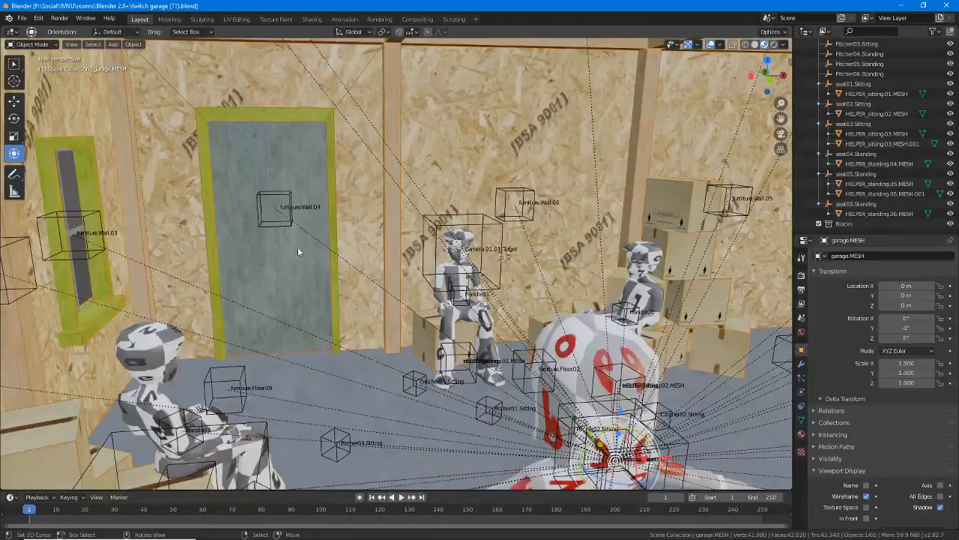
scroll(330, 277, down, 3)
shift+middle_drag(406, 311, 329, 296)
scroll(367, 298, down, 5)
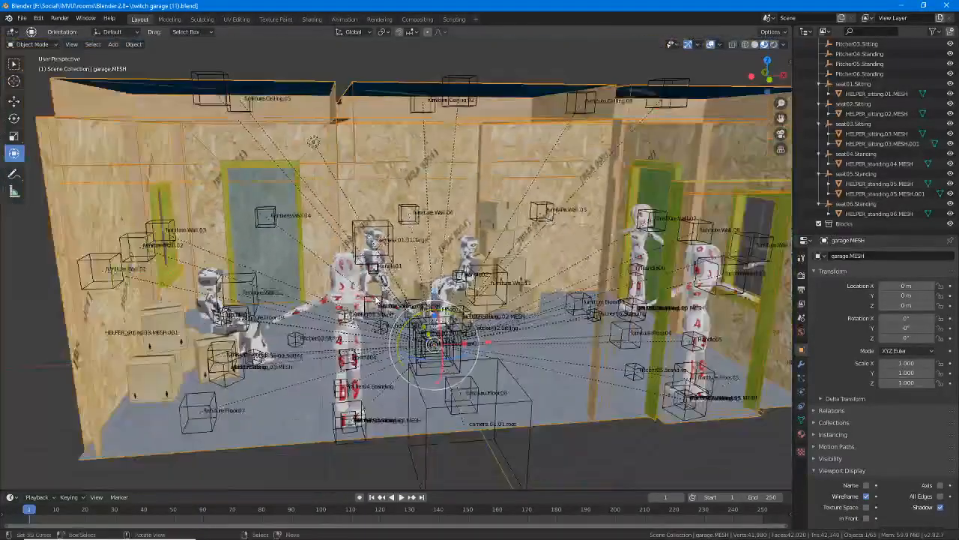
scroll(416, 325, up, 3)
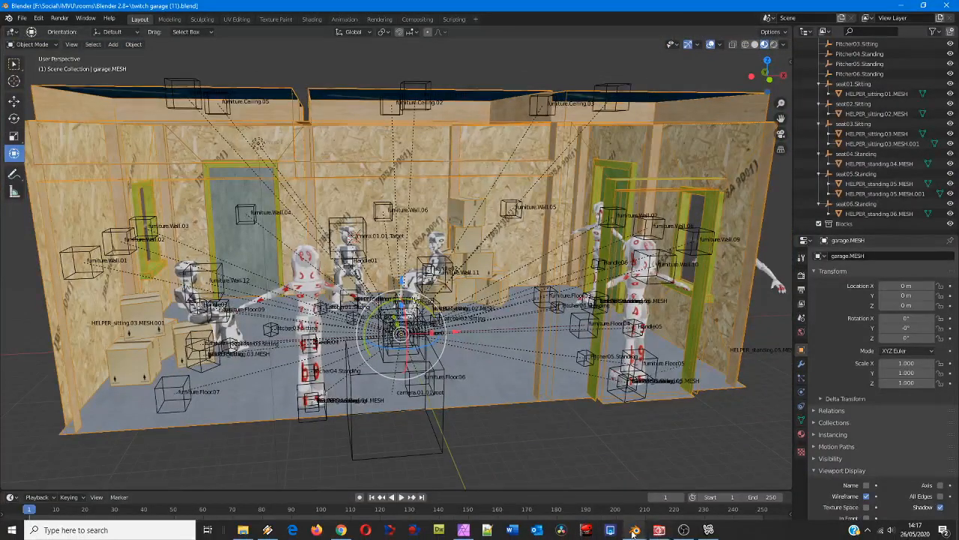
Switch back to twitch garage (14).blend and view the note and handle on the grey door up close.
mouse_move(633, 532)
click(577, 484)
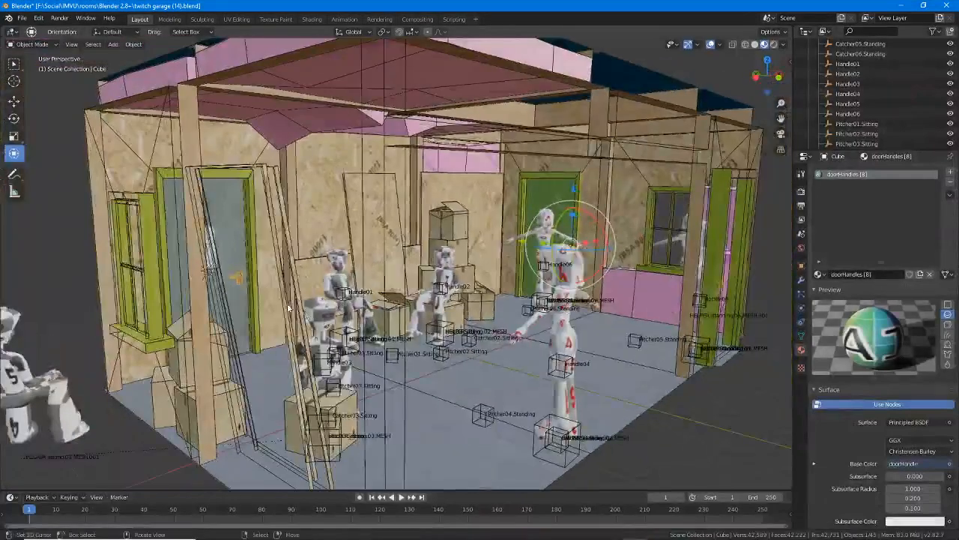
shift+middle_drag(288, 305, 398, 315)
scroll(442, 321, up, 6)
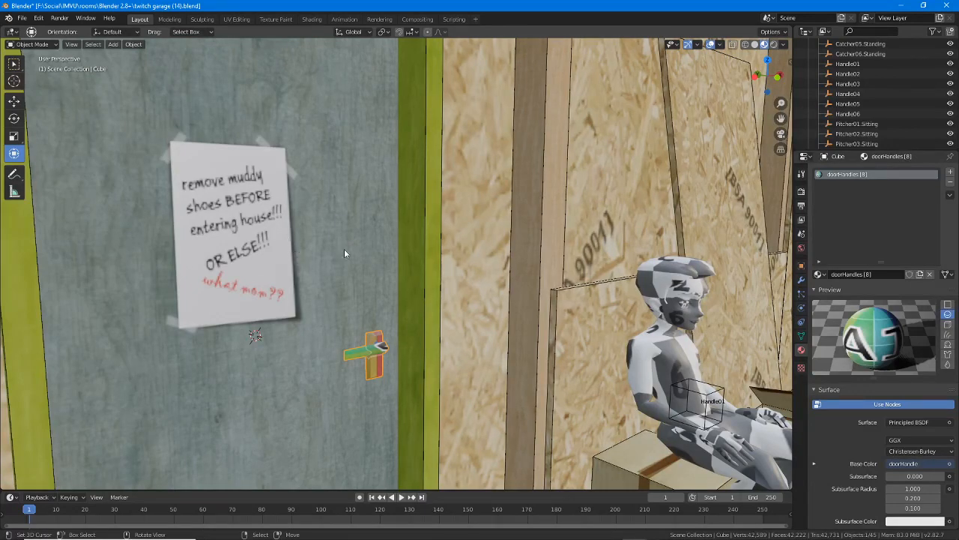
Switch to the UV Editing workspace, edit the garage mesh, and select and frame the grey door's face.
click(237, 18)
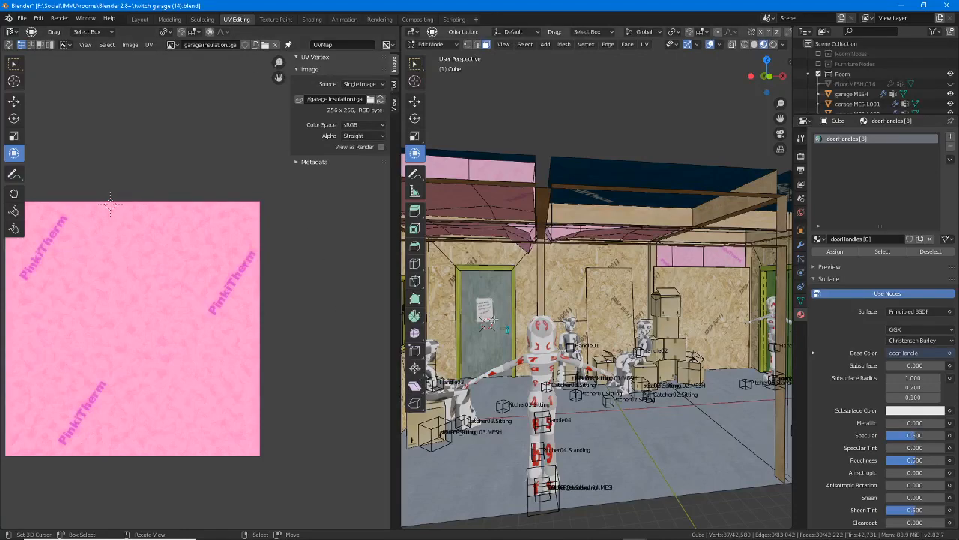
scroll(500, 280, down, 3)
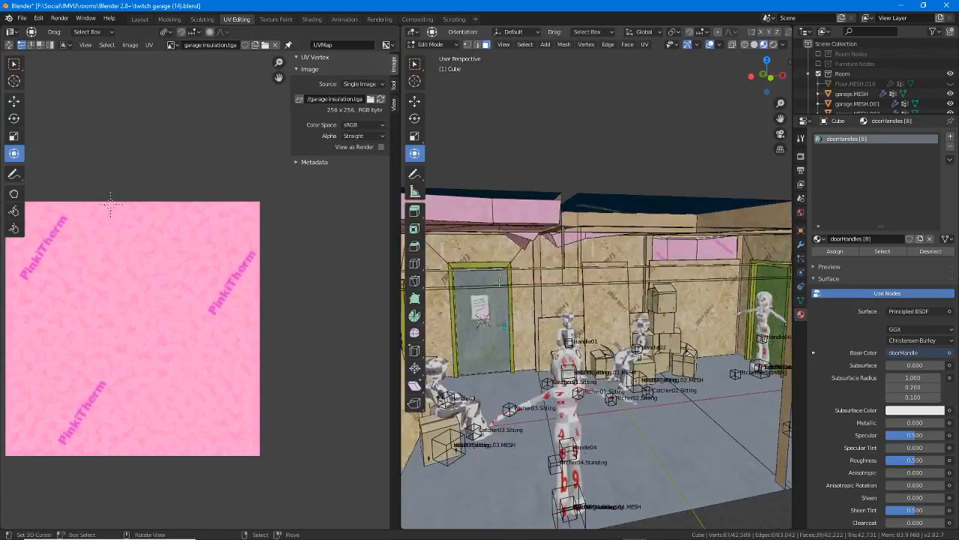
key(Tab)
right_click(486, 311)
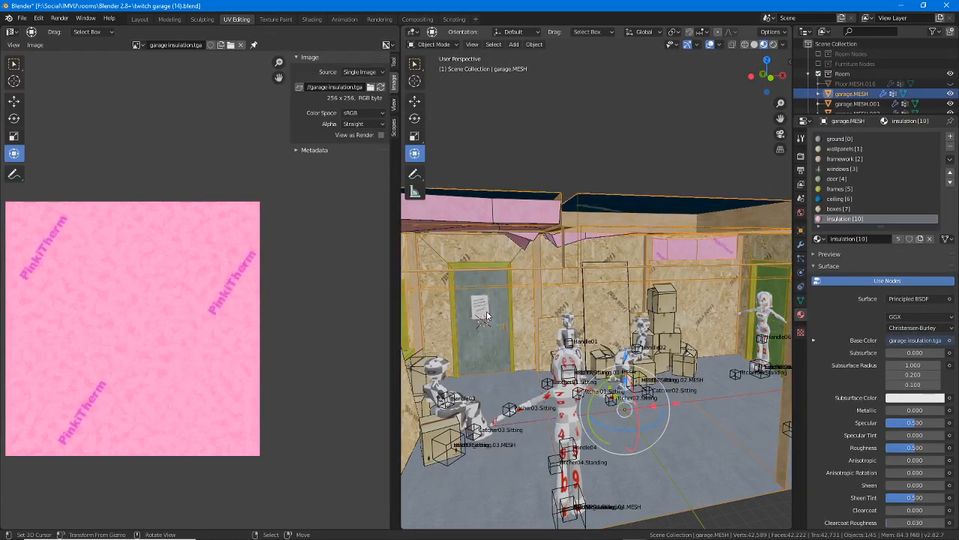
key(Tab)
right_click(485, 312)
key(KP_Decimal)
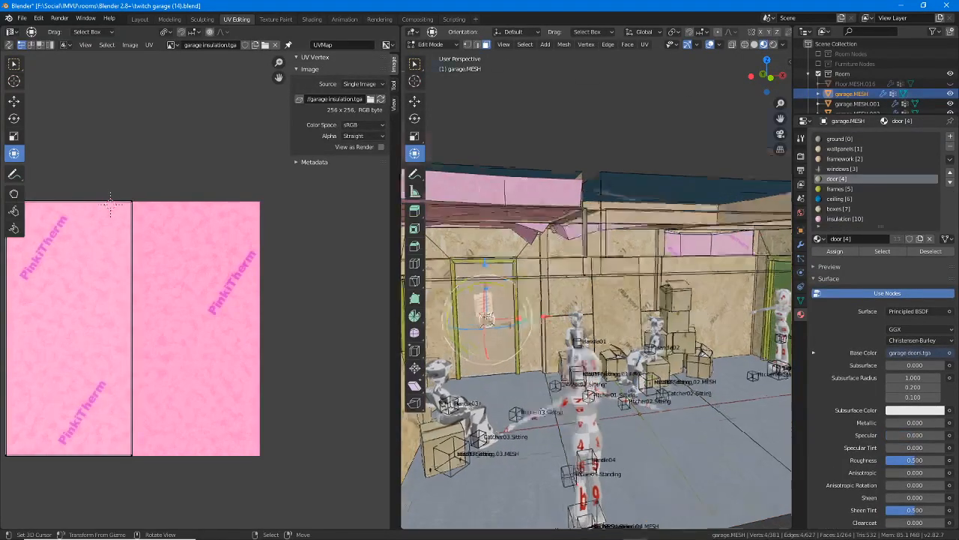
scroll(571, 279, up, 4)
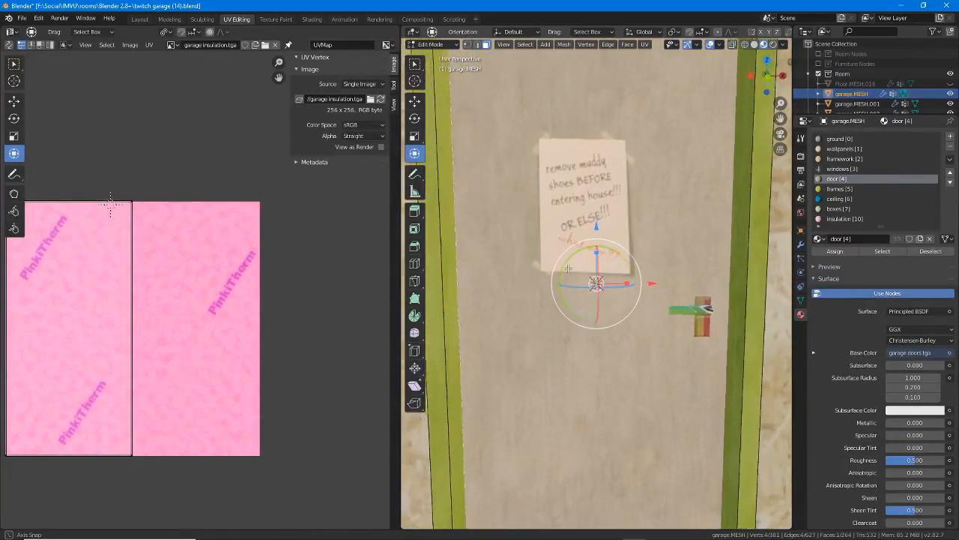
Display garage doors.tga beside the model and enlarge the taped note in the texture.
click(171, 45)
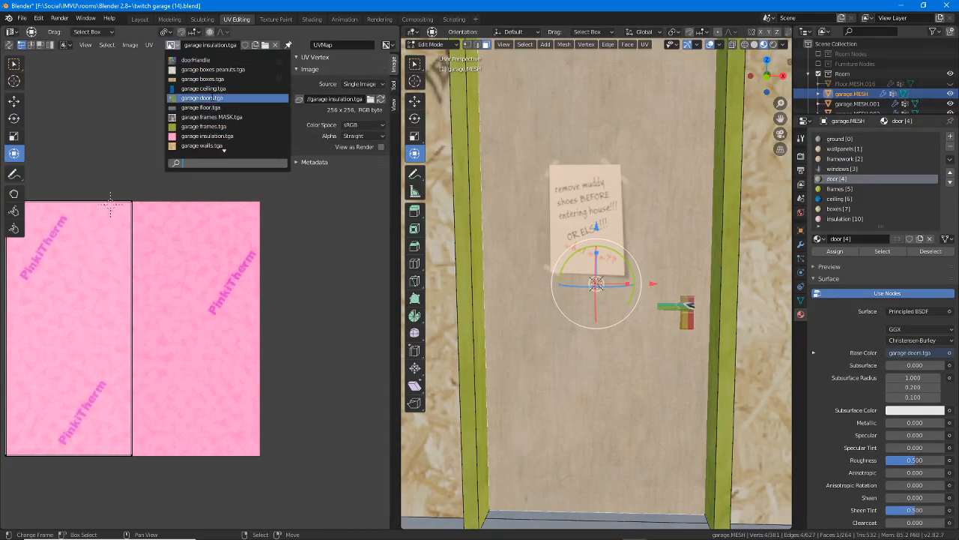
click(212, 98)
middle_drag(187, 291, 397, 291)
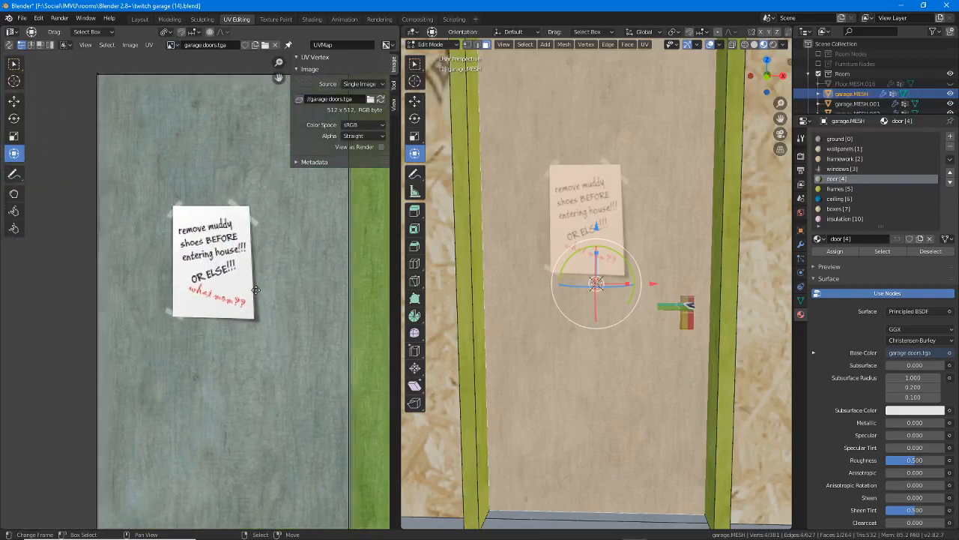
scroll(266, 300, up, 3)
middle_drag(266, 302, 244, 302)
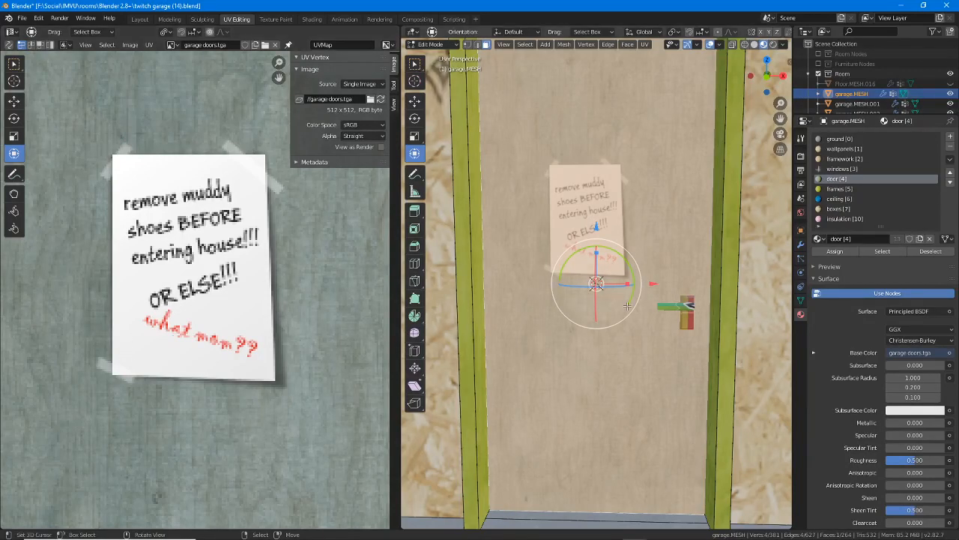
Compare the textured note with the grey door in the model, viewing the door, its frame and the surrounding room.
scroll(625, 305, down, 3)
middle_drag(625, 305, 648, 308)
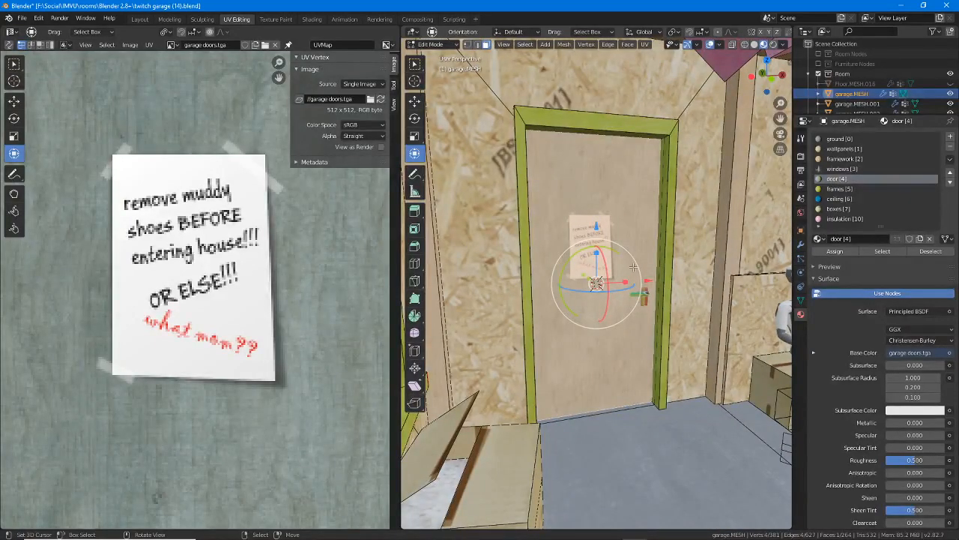
middle_drag(632, 300, 614, 308)
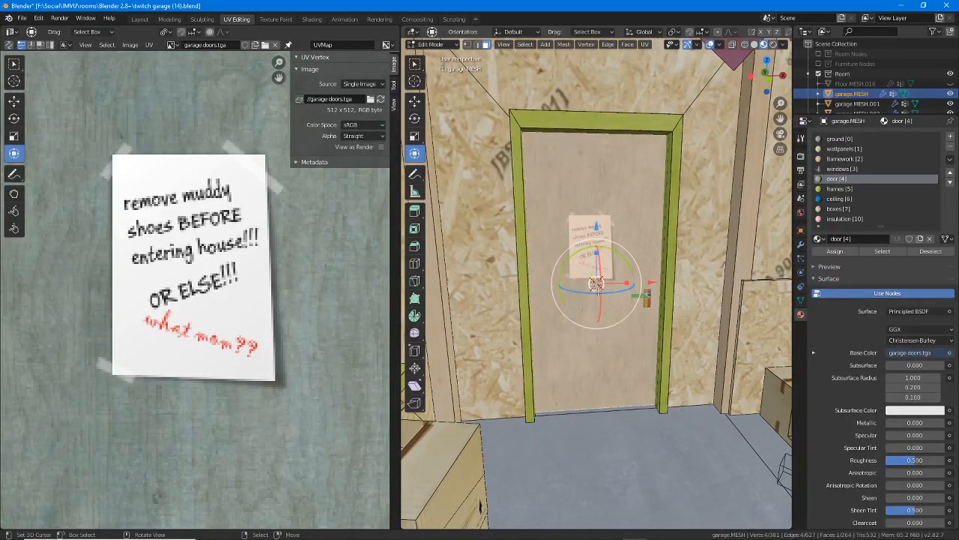
middle_drag(612, 259, 563, 298)
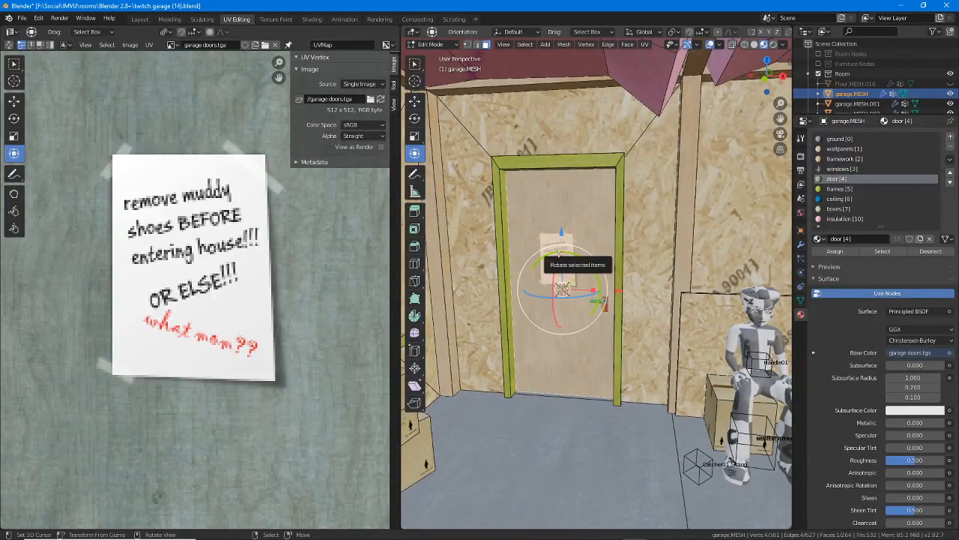
scroll(597, 270, up, 3)
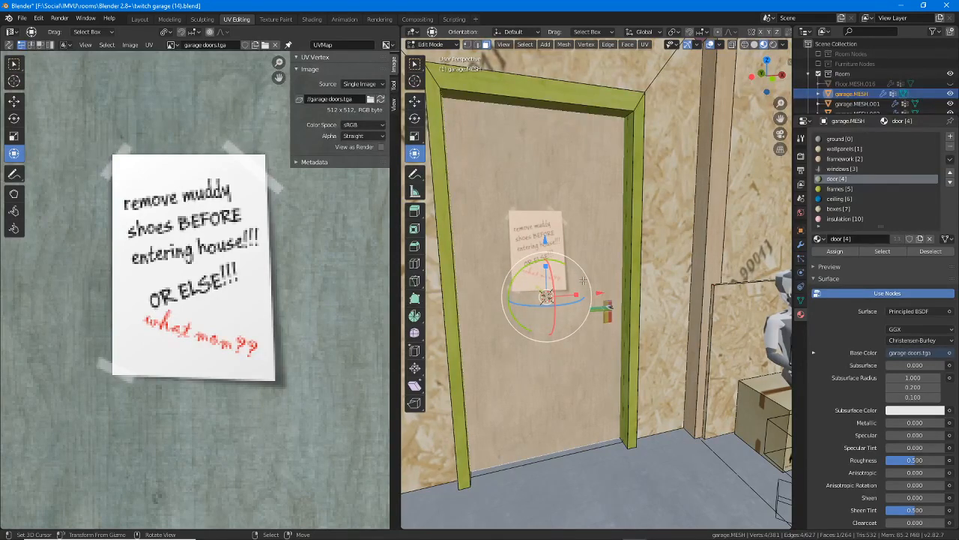
scroll(584, 279, down, 3)
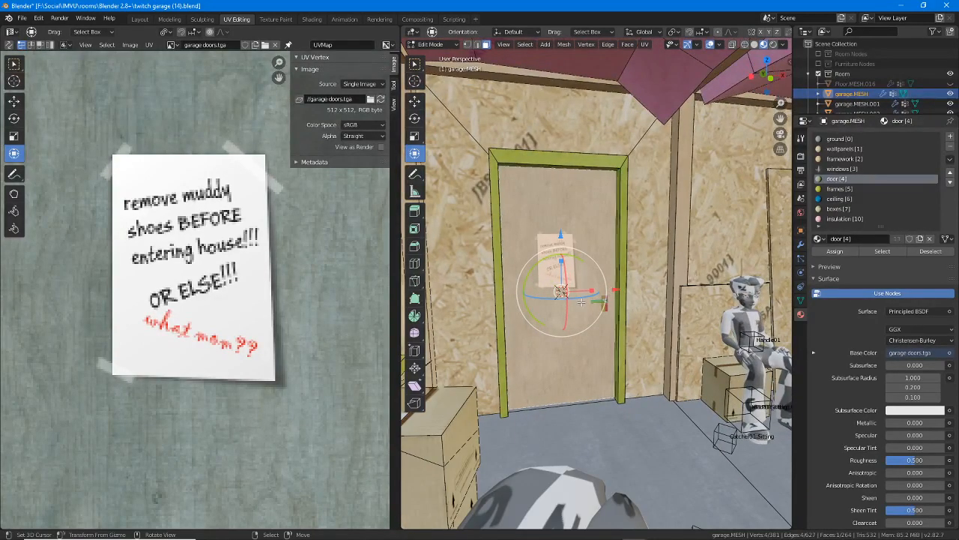
scroll(566, 244, down, 2)
shift+middle_drag(644, 318, 552, 294)
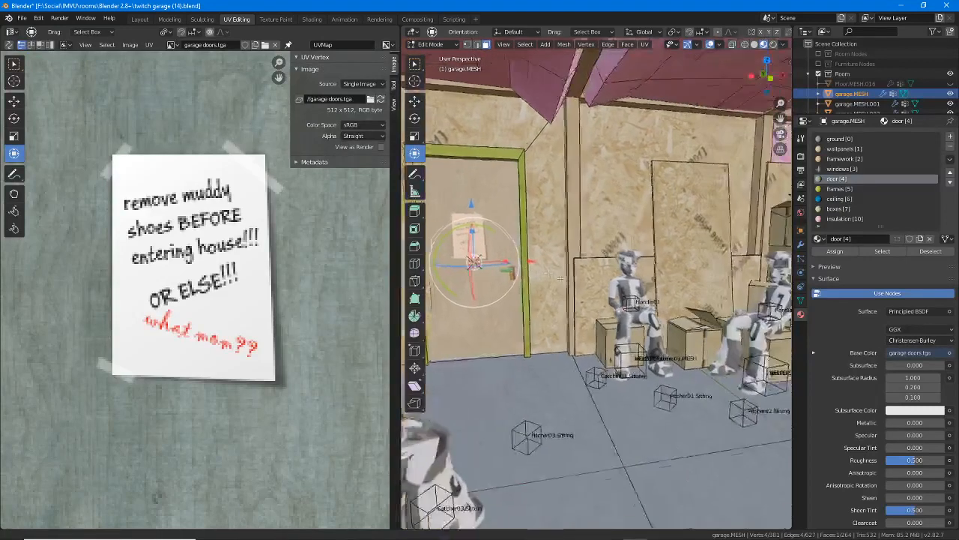
scroll(553, 294, down, 3)
middle_drag(621, 298, 601, 299)
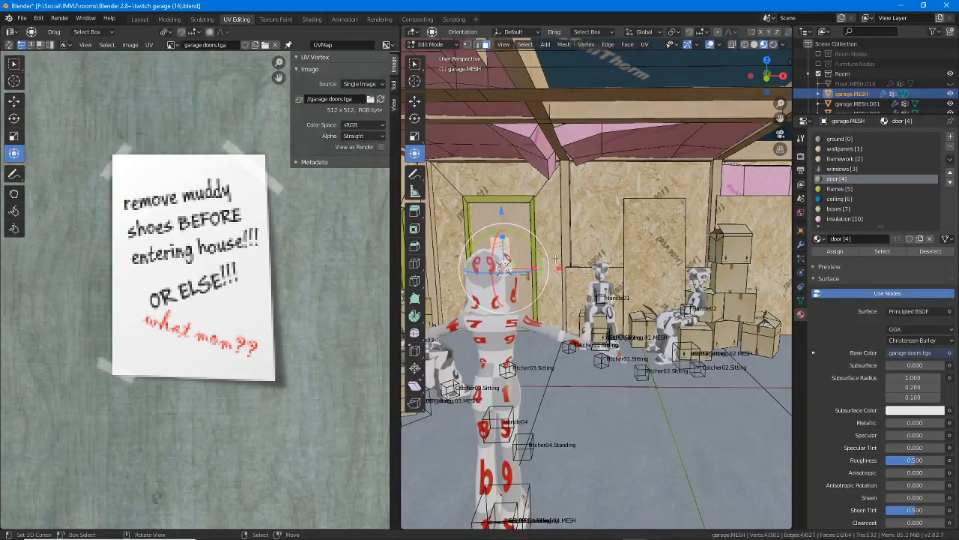
Return to the Layout workspace and survey the room from the grey door to the green door and the window.
click(139, 19)
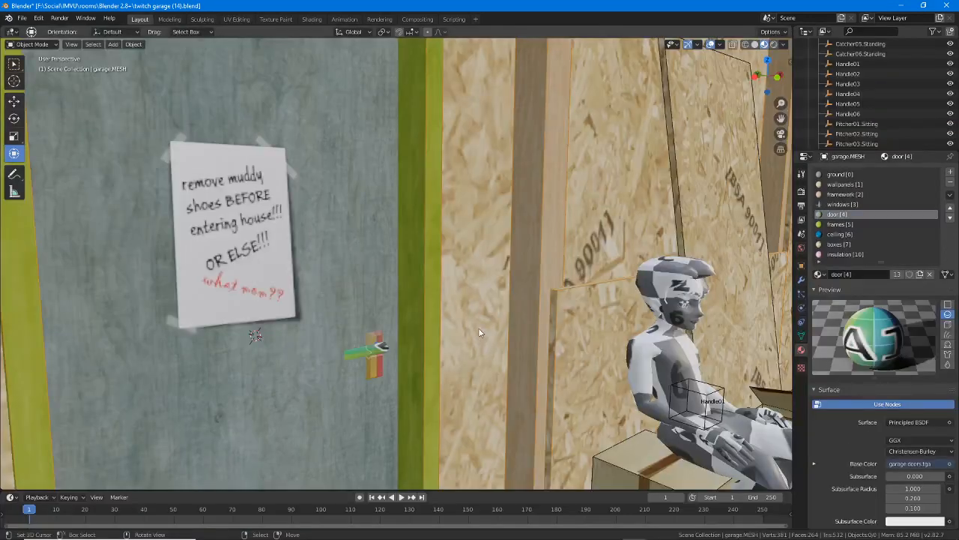
scroll(480, 332, down, 6)
middle_drag(509, 259, 481, 263)
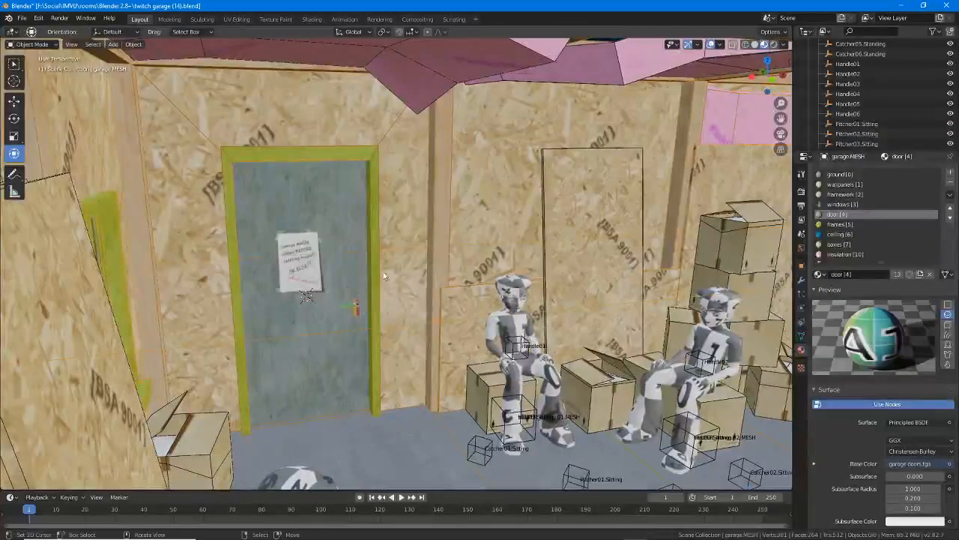
middle_drag(682, 266, 519, 332)
scroll(548, 284, down, 3)
scroll(570, 273, up, 4)
scroll(518, 332, up, 2)
scroll(586, 289, up, 2)
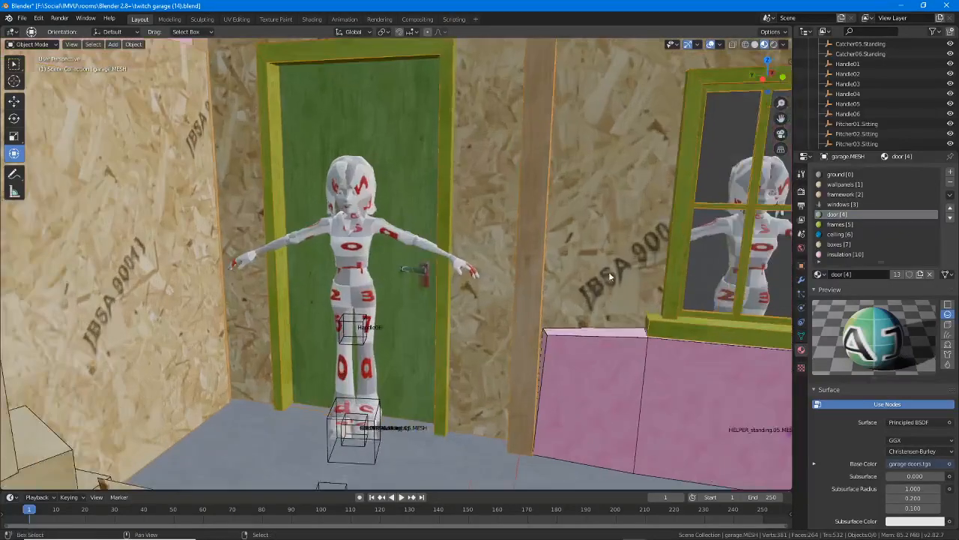
shift+middle_drag(609, 271, 294, 340)
scroll(485, 278, up, 2)
middle_drag(529, 276, 564, 246)
scroll(501, 278, down, 2)
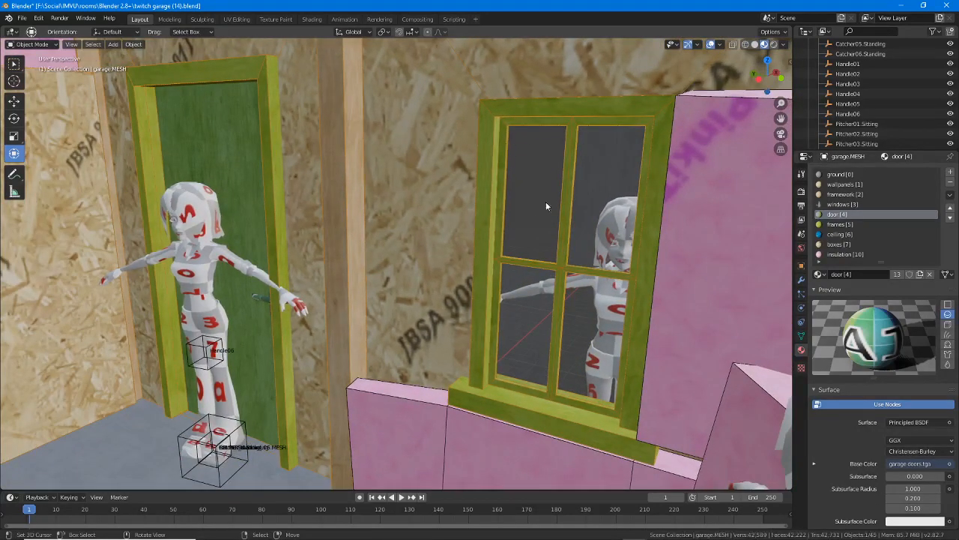
Examine the window's frame, crossbars and sill, along with the pink insulation next to it, from several angles.
middle_drag(546, 201, 408, 293)
scroll(414, 293, up, 4)
middle_drag(341, 208, 436, 202)
scroll(378, 192, up, 2)
scroll(436, 202, down, 2)
middle_drag(413, 227, 405, 227)
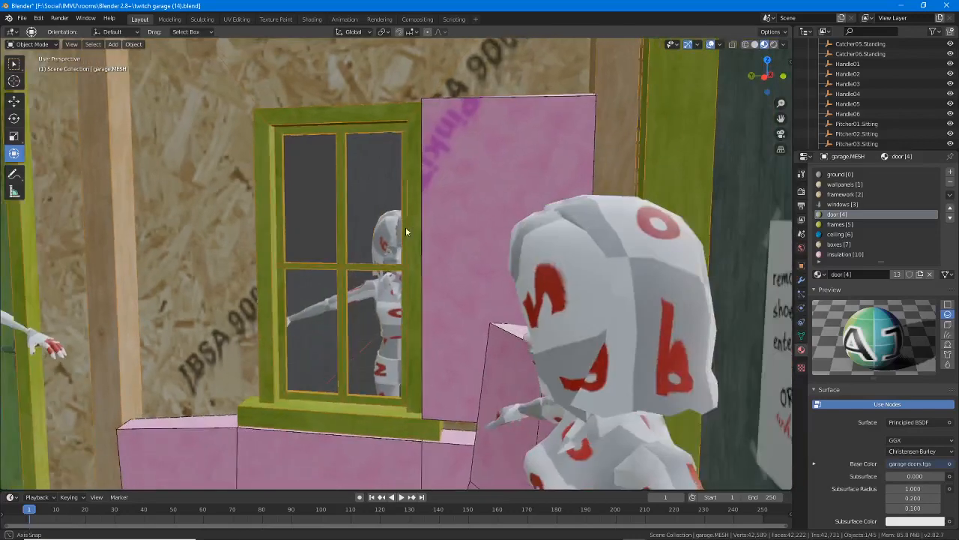
scroll(345, 227, up, 4)
middle_drag(346, 227, 376, 261)
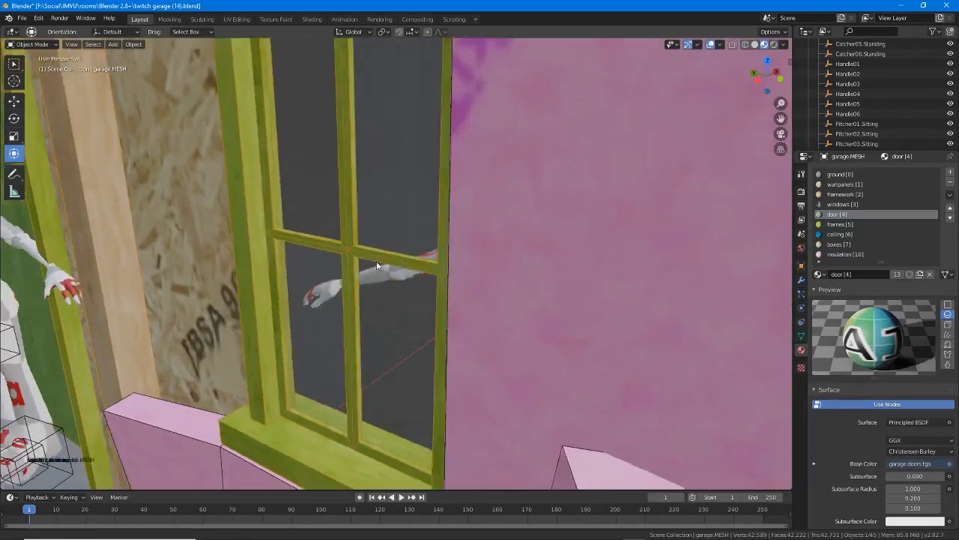
scroll(376, 262, up, 3)
middle_drag(299, 177, 469, 277)
scroll(308, 170, down, 5)
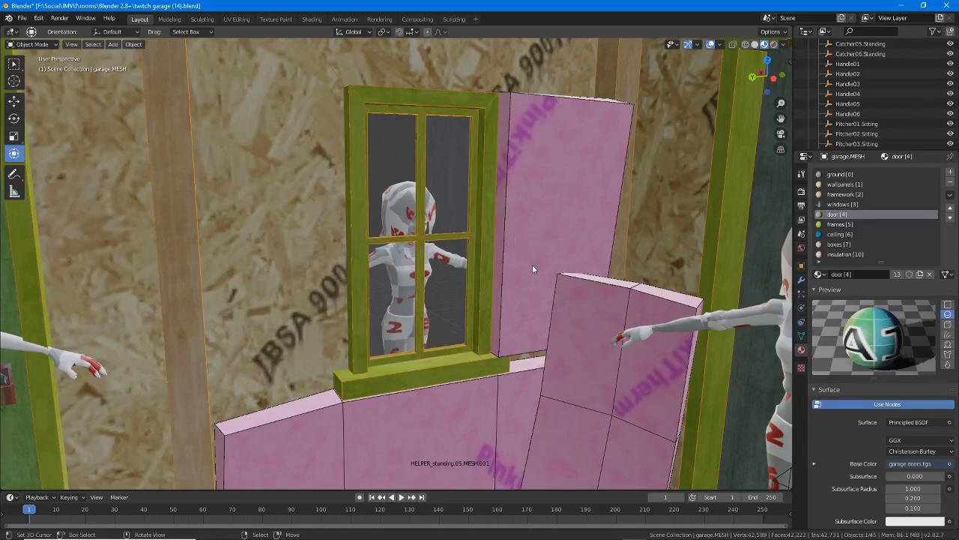
Duplicate the front face of the upright insulation panel beside the window in place and separate it into its own object.
middle_drag(517, 267, 575, 192)
key(Tab)
key(Tab)
right_click(560, 212)
key(Tab)
right_click(561, 192)
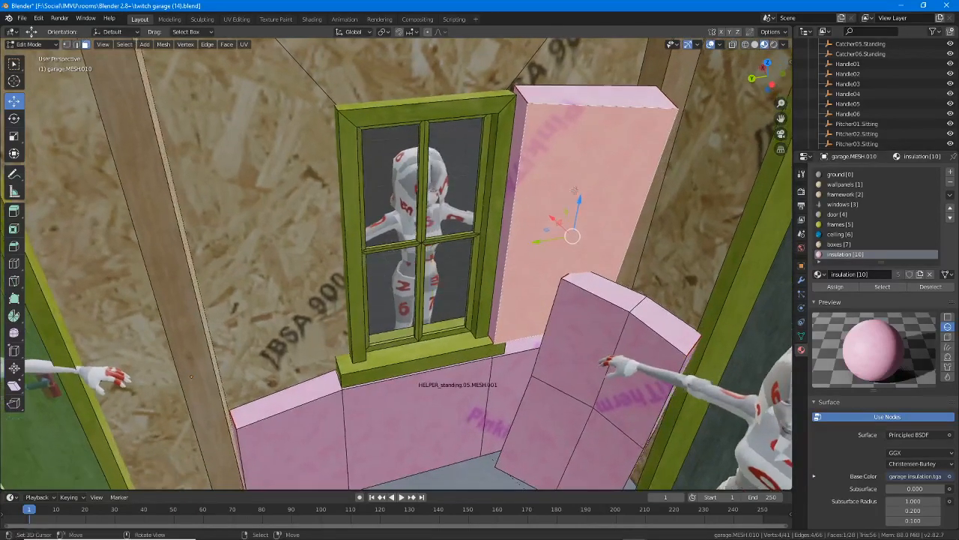
key(shift+d)
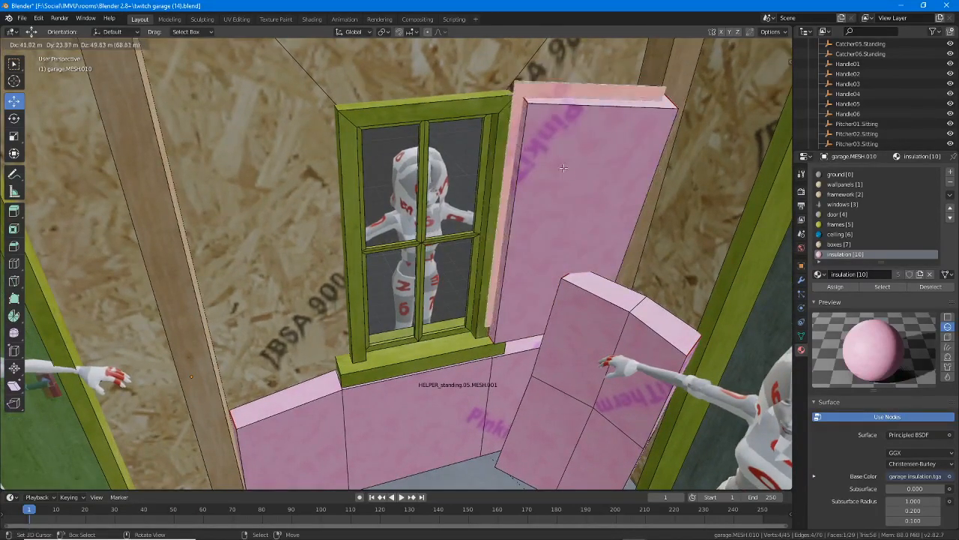
right_click(548, 221)
middle_drag(548, 222, 558, 218)
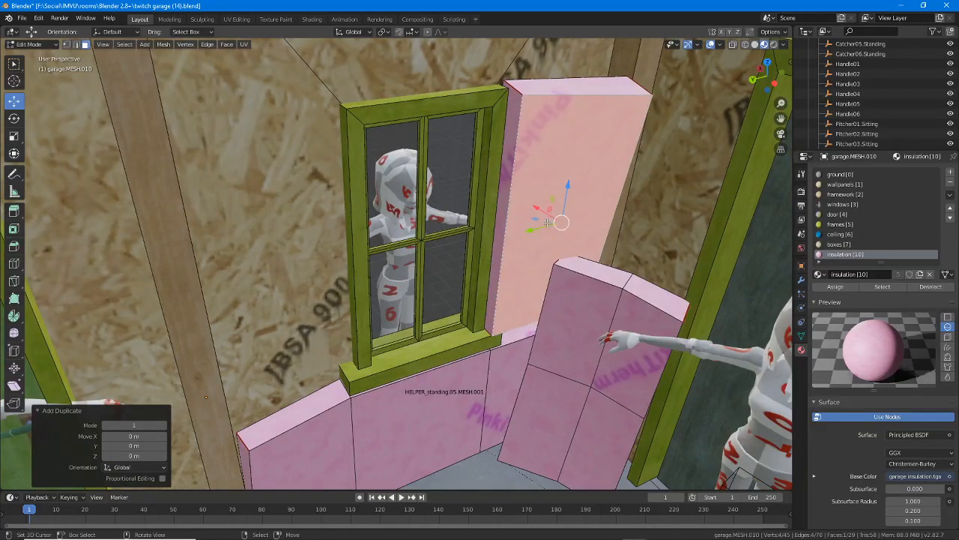
key(p)
click(527, 224)
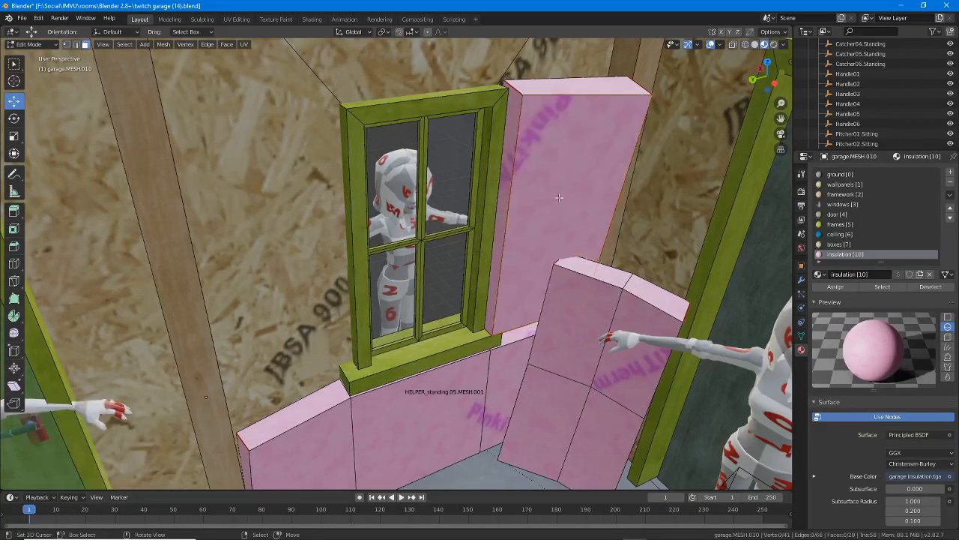
key(Tab)
Try to move the whole insulation object along the Y axis.
middle_drag(190, 371, 155, 387)
mouse_move(128, 385)
mouse_down()
mouse_move(50, 397)
mouse_move(111, 387)
mouse_up()
key(ctrl+z)
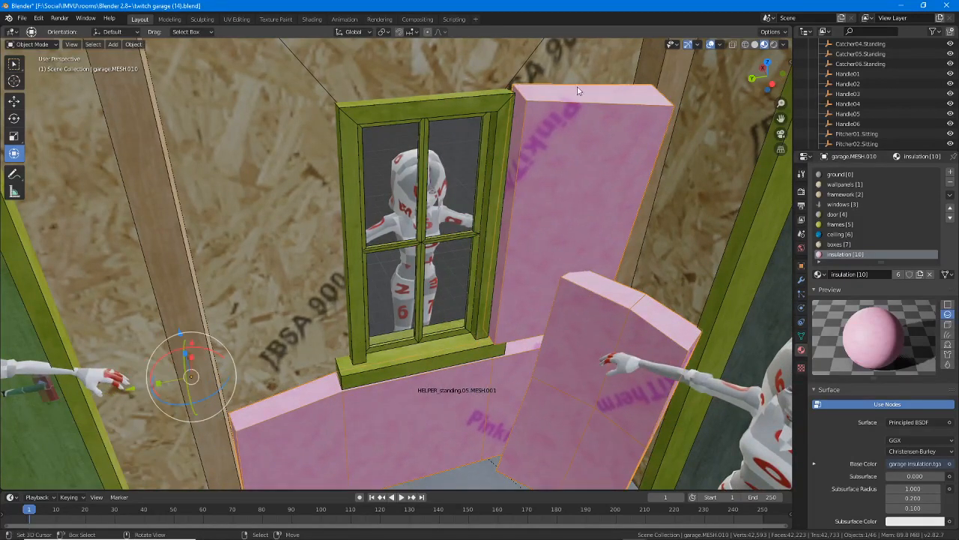
Select the separated insulation face in X-ray wireframe, move it 500 m along Y over the window, and restore the material preview.
click(745, 44)
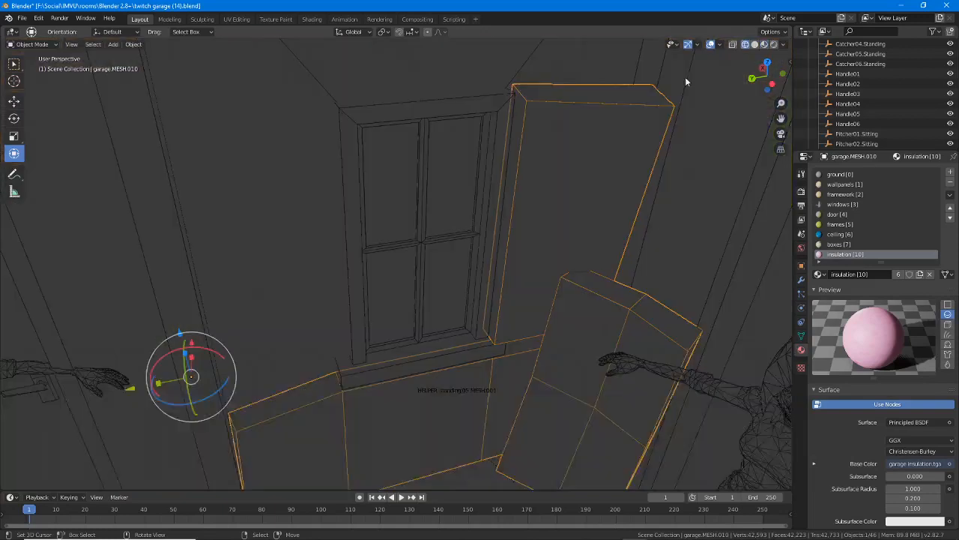
click(732, 43)
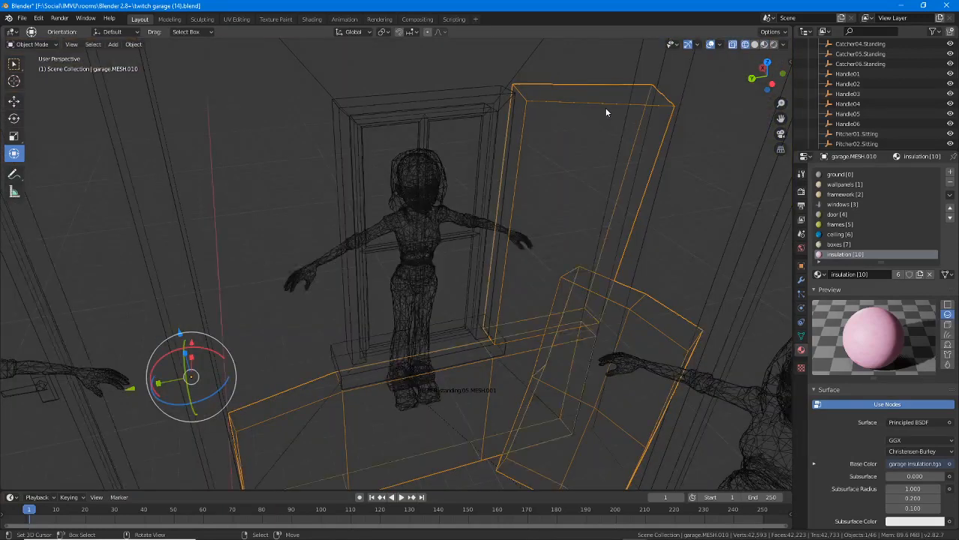
click(606, 107)
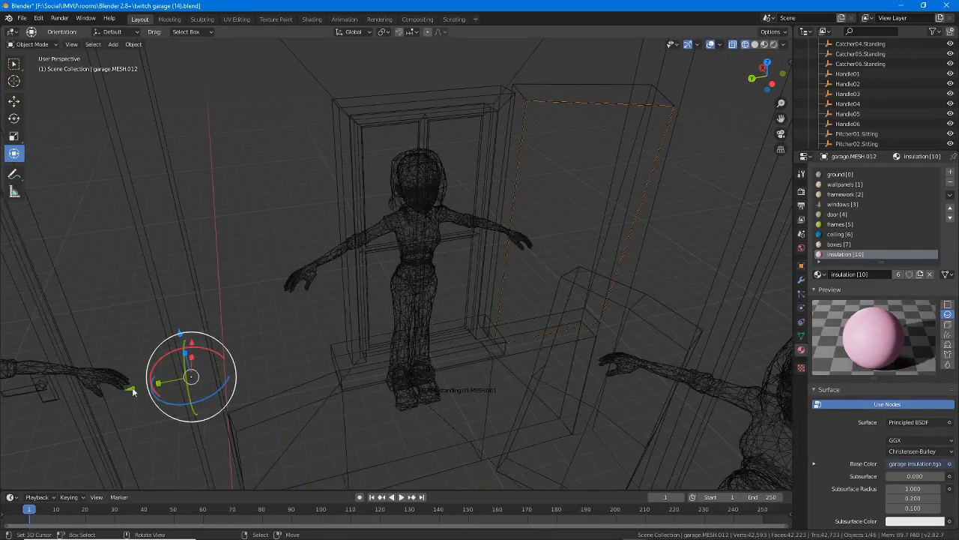
mouse_move(131, 390)
mouse_down()
mouse_move(45, 397)
mouse_move(744, 403)
mouse_move(732, 405)
mouse_up()
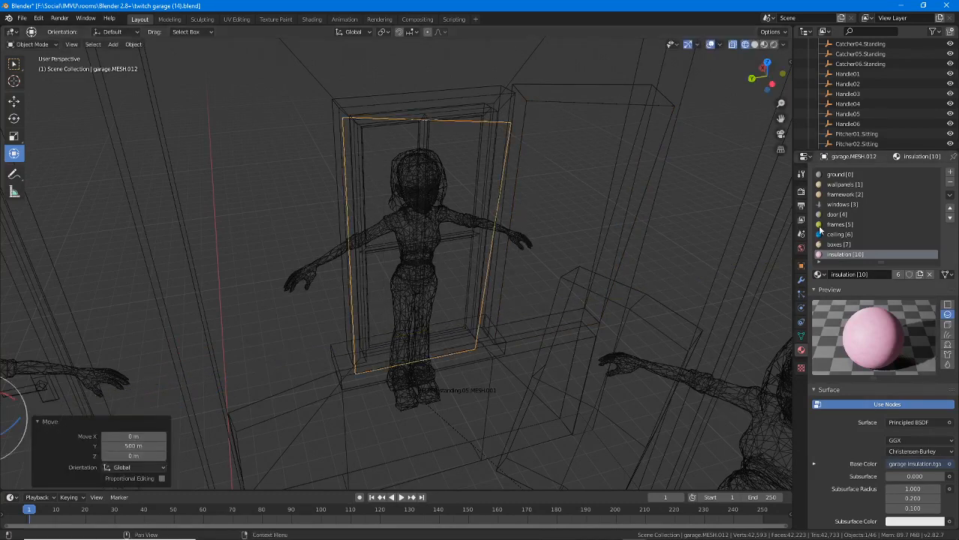
click(755, 44)
click(765, 44)
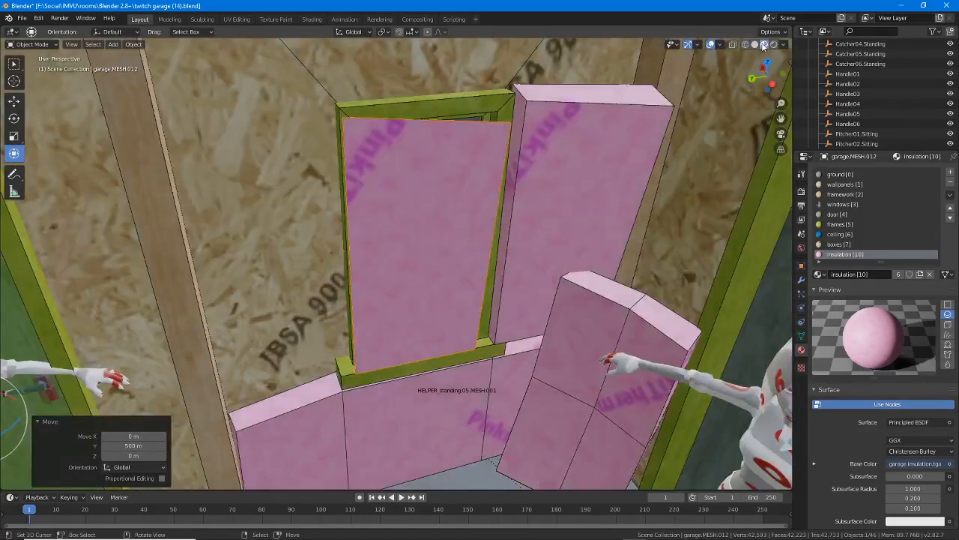
Show the scene in solid shading and set the separated plane's origin to its geometry.
click(755, 45)
scroll(460, 249, up, 2)
mouse_move(458, 248)
middle_down()
mouse_move(460, 271)
mouse_move(433, 169)
mouse_move(497, 180)
mouse_move(430, 164)
mouse_move(413, 223)
mouse_move(430, 95)
middle_up()
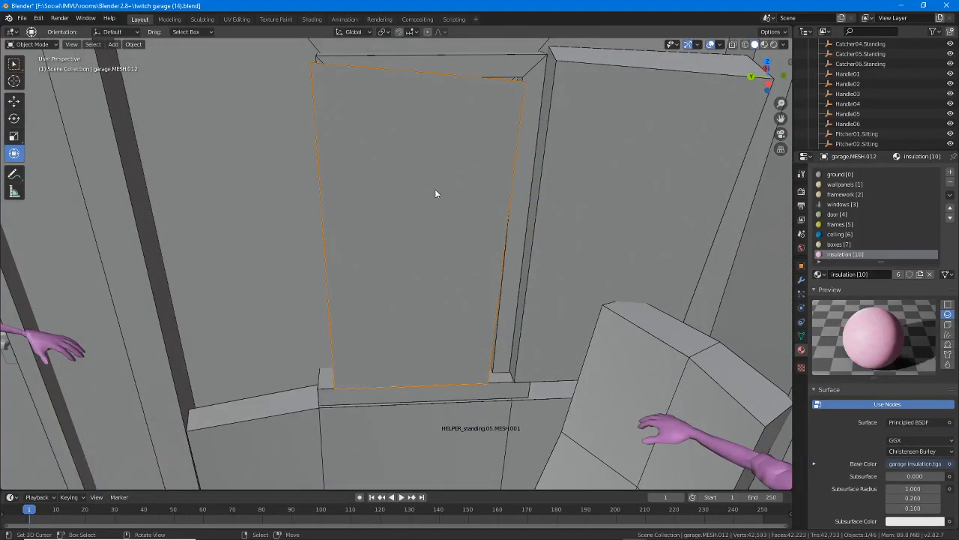
middle_drag(435, 190, 477, 194)
scroll(481, 210, down, 2)
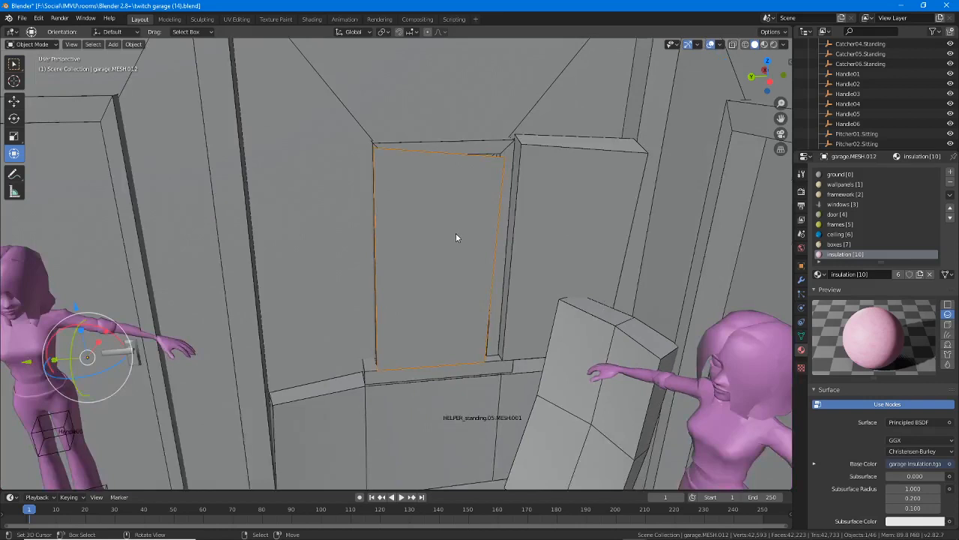
click(132, 45)
mouse_move(172, 72)
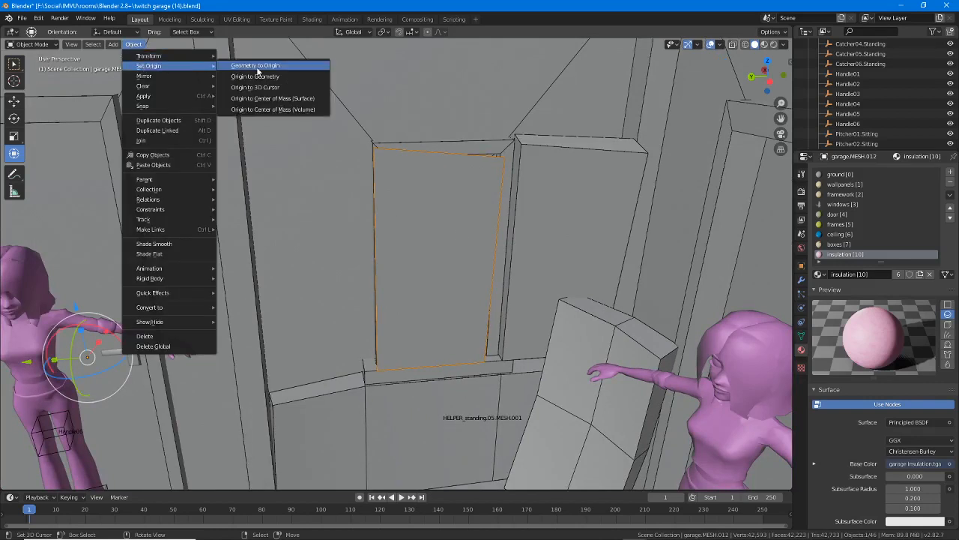
click(258, 78)
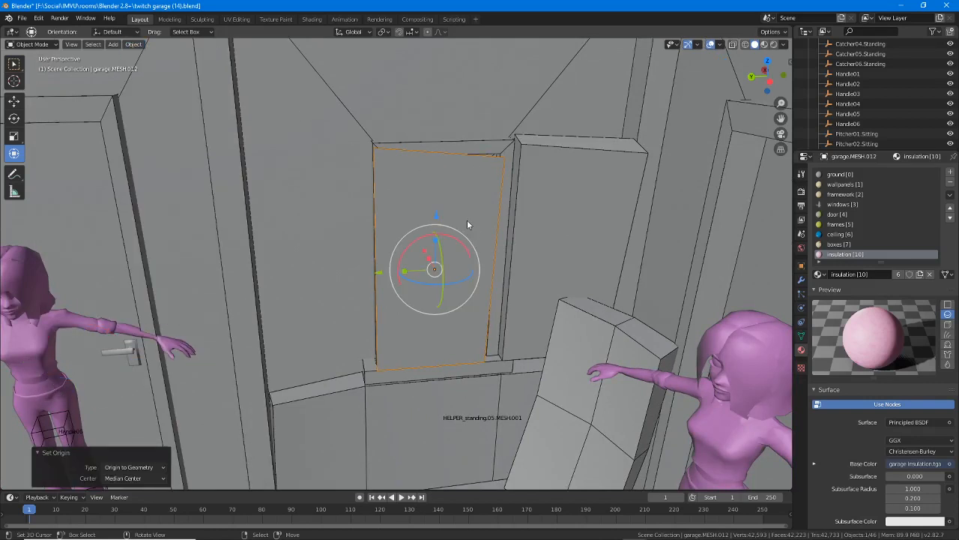
Move the plane 399 m along the Y axis so it sits beside the window.
key(g)
key(y)
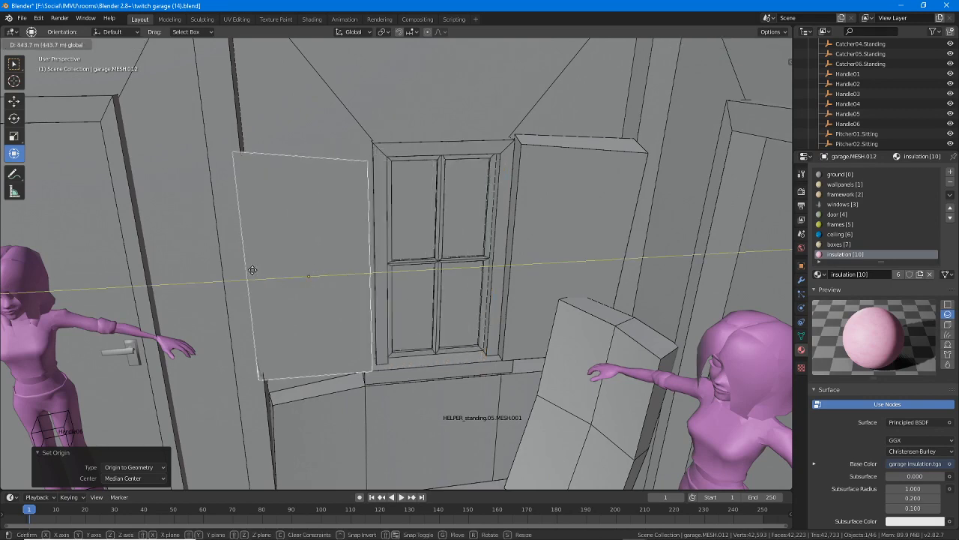
drag(265, 268, 266, 268)
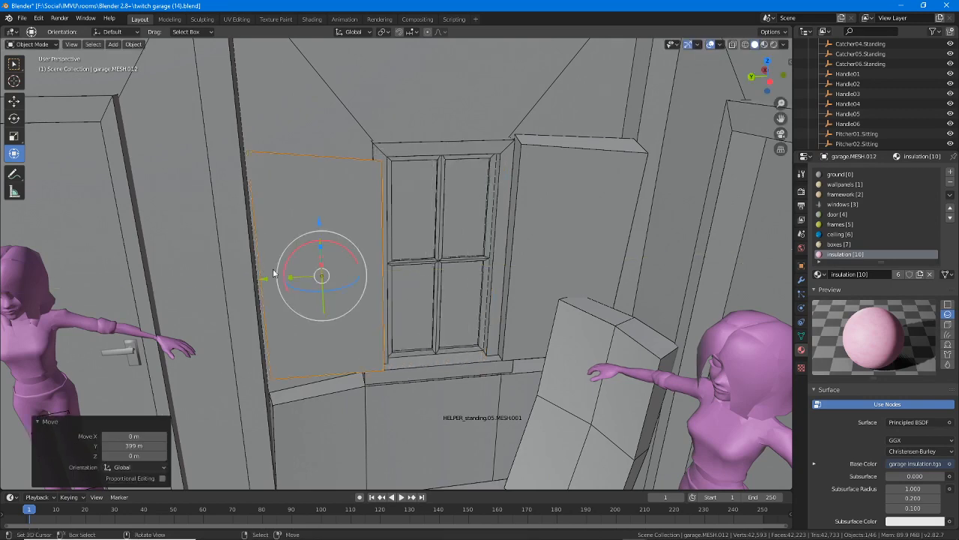
scroll(318, 268, up, 2)
middle_drag(322, 268, 308, 261)
Divide the plane into four equal faces with one centred vertical and one centred horizontal loop cut.
click(462, 229)
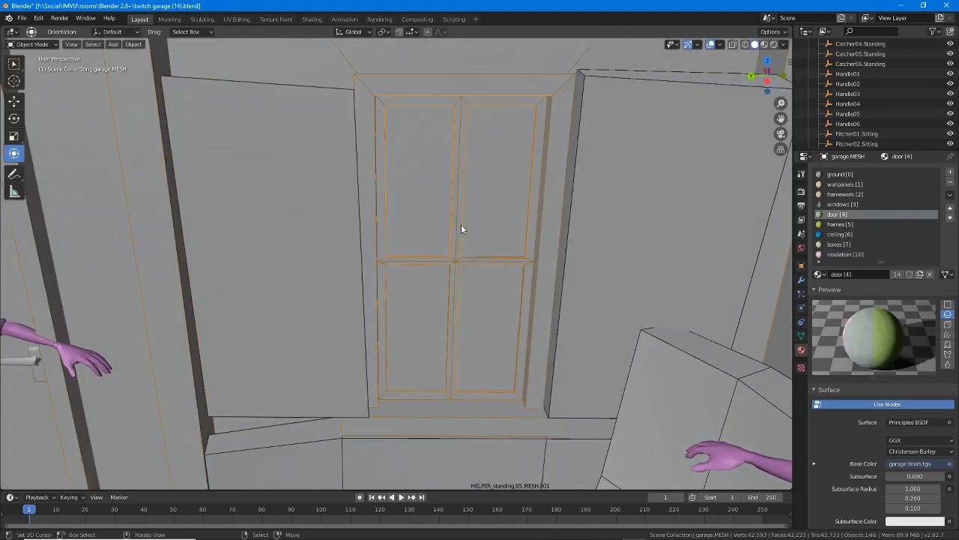
right_click(314, 199)
shift+middle_drag(274, 208, 363, 220)
click(31, 44)
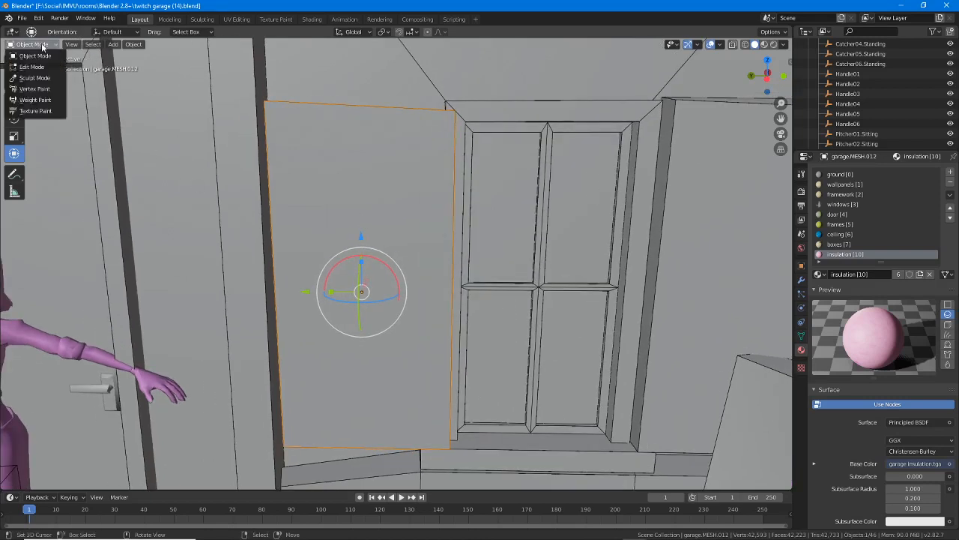
click(34, 68)
middle_drag(368, 256, 373, 262)
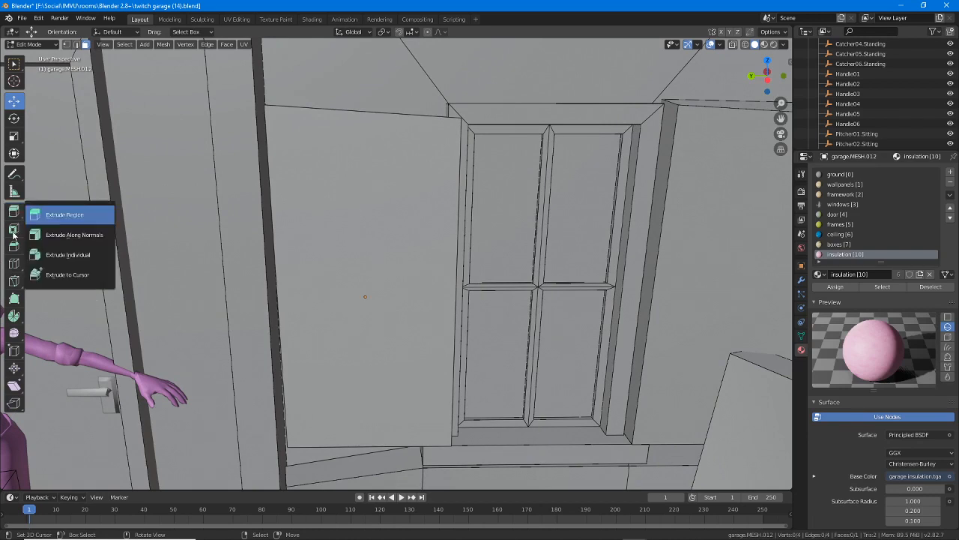
click(14, 263)
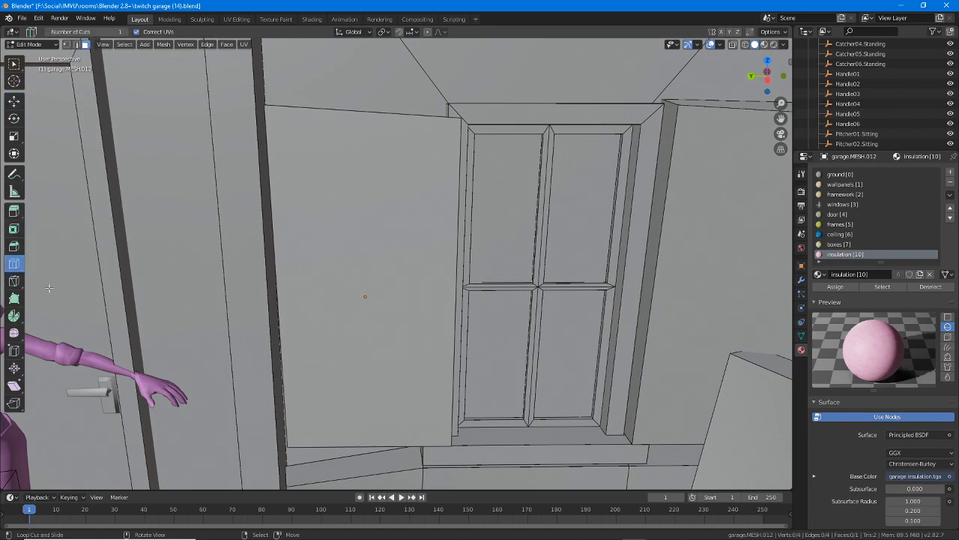
click(369, 116)
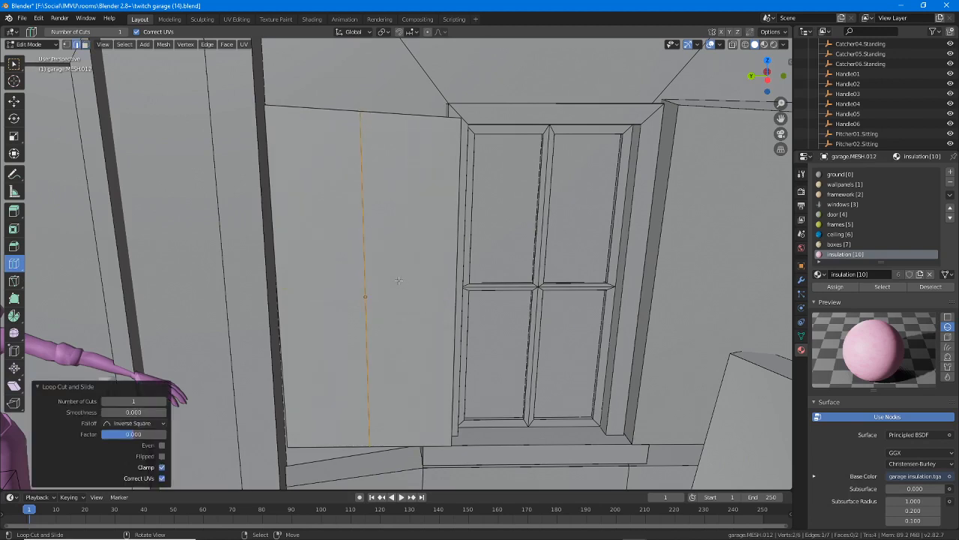
click(368, 297)
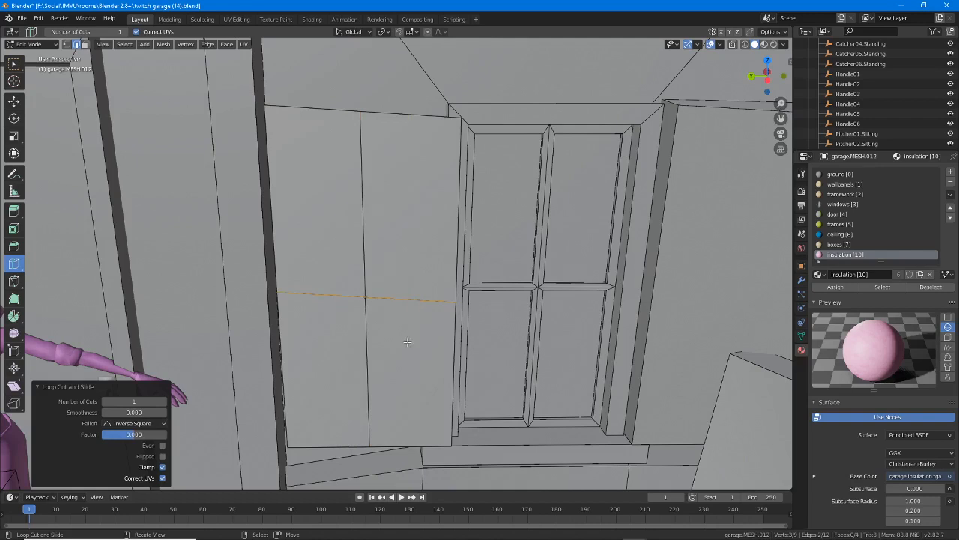
Inset the plane's two upper faces one at a time to form narrow frame borders like the window's.
click(13, 229)
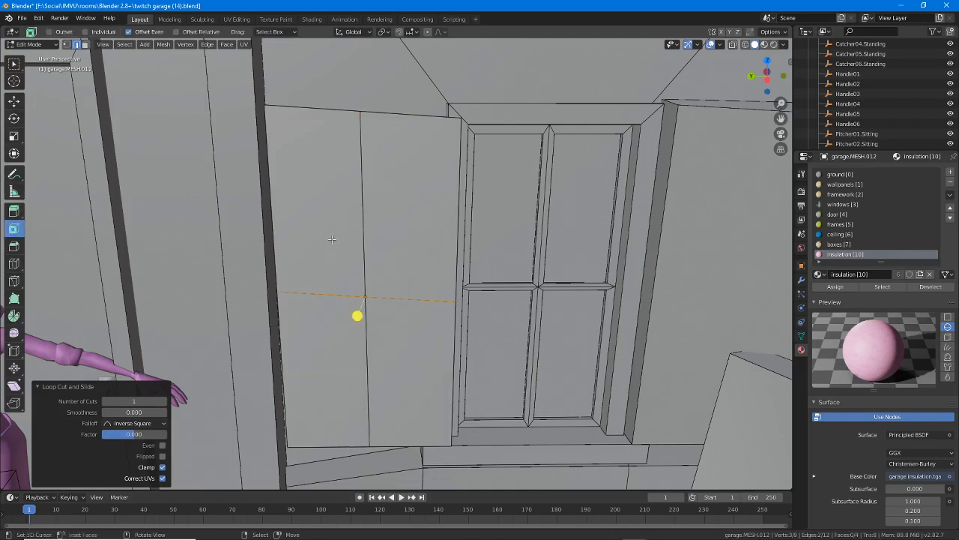
click(85, 45)
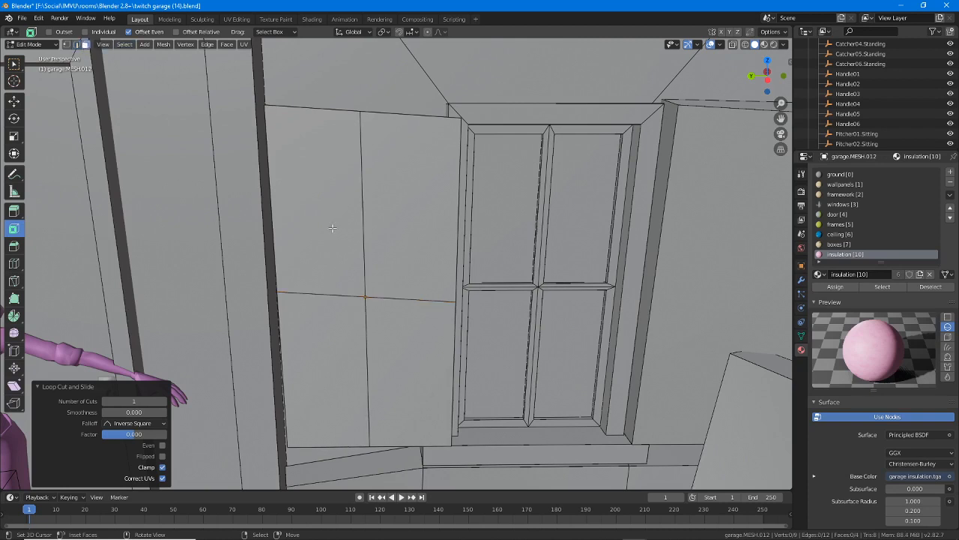
click(358, 280)
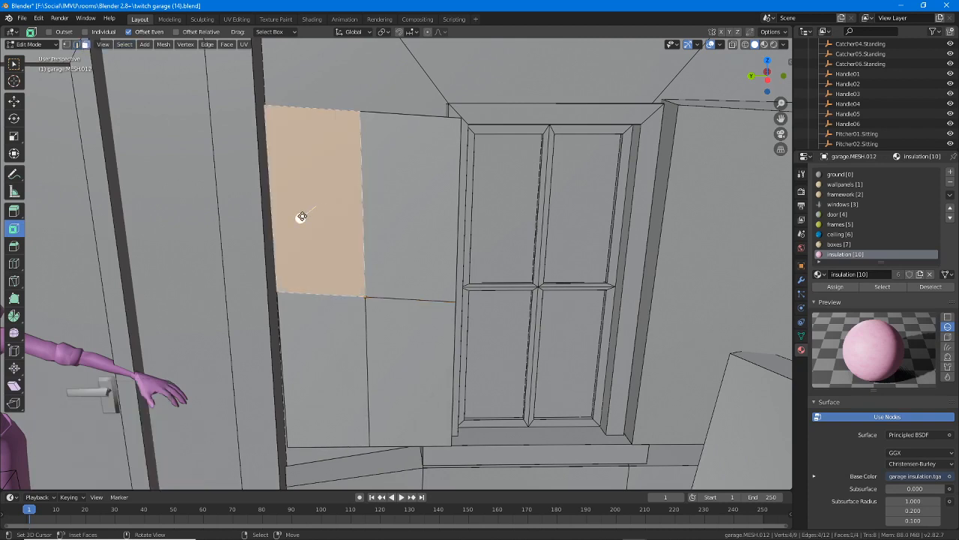
drag(301, 217, 306, 215)
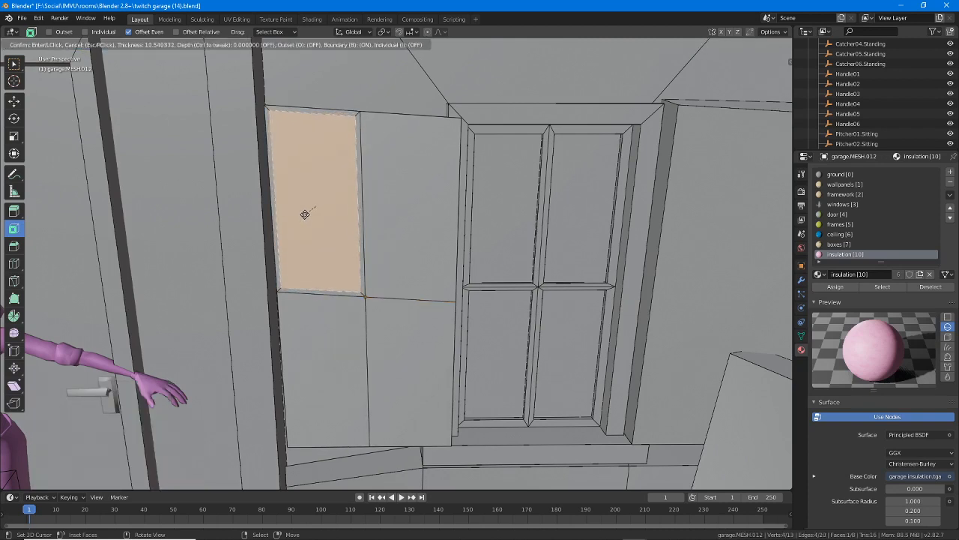
click(305, 215)
click(405, 205)
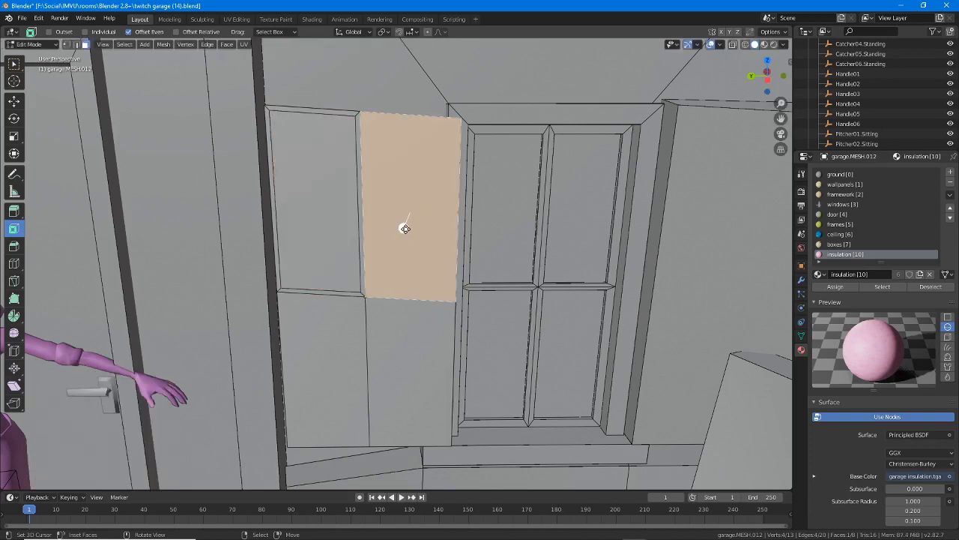
drag(405, 228, 402, 225)
Inset the plane's two lower faces one at a time with matching narrow borders, the last about 11 m thick.
click(331, 332)
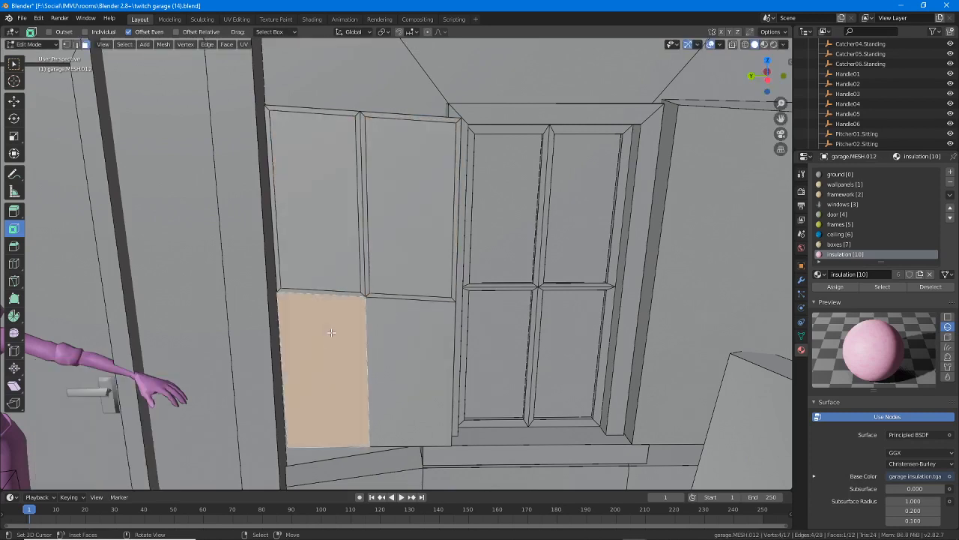
drag(317, 402, 320, 397)
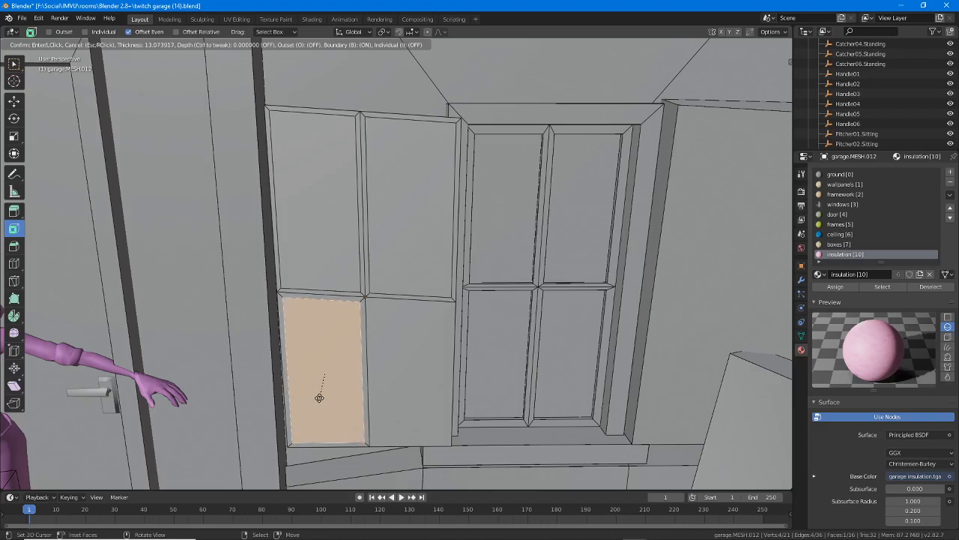
click(318, 397)
click(409, 409)
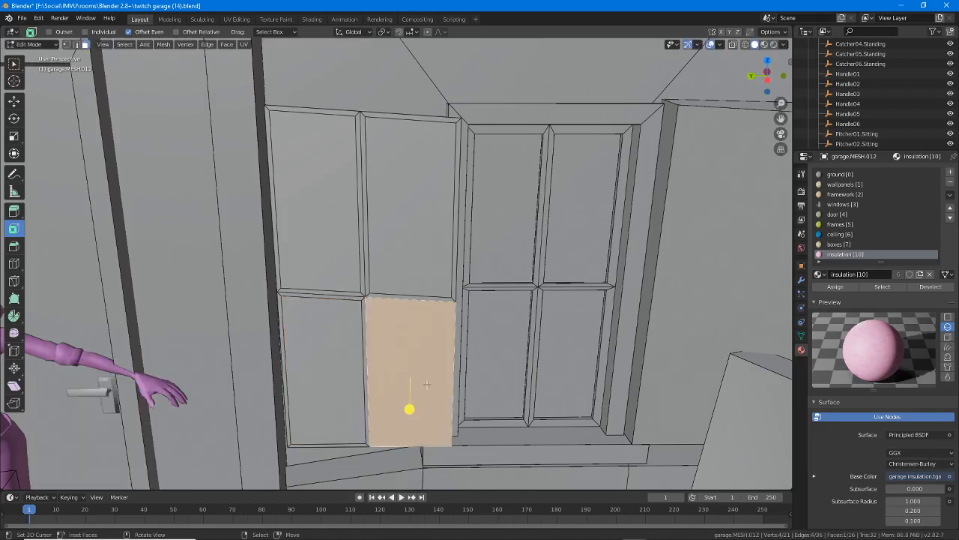
drag(410, 407, 411, 403)
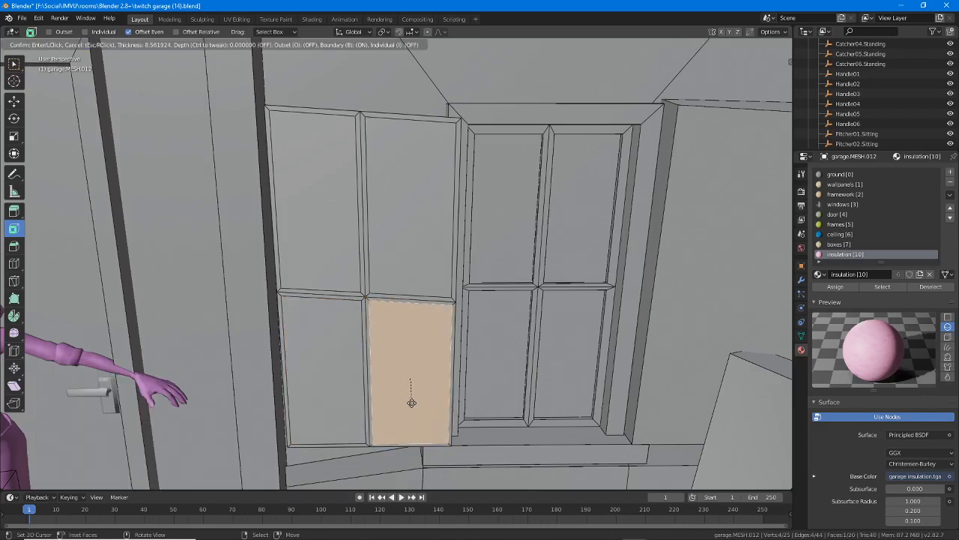
click(405, 407)
Select all four inner pane faces and extrude them inward by about 17.3 m.
middle_drag(405, 407, 388, 441)
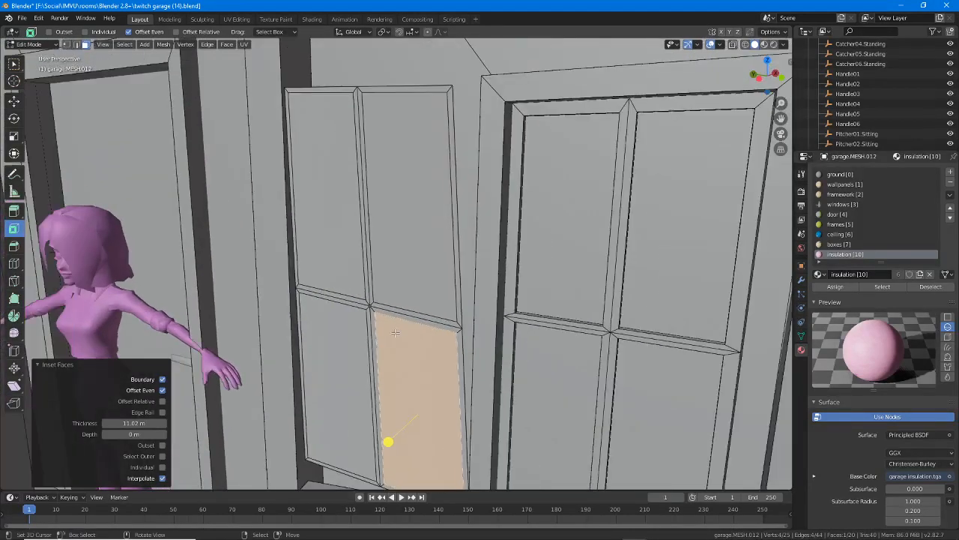
shift+click(325, 214)
shift+click(427, 182)
shift+click(340, 361)
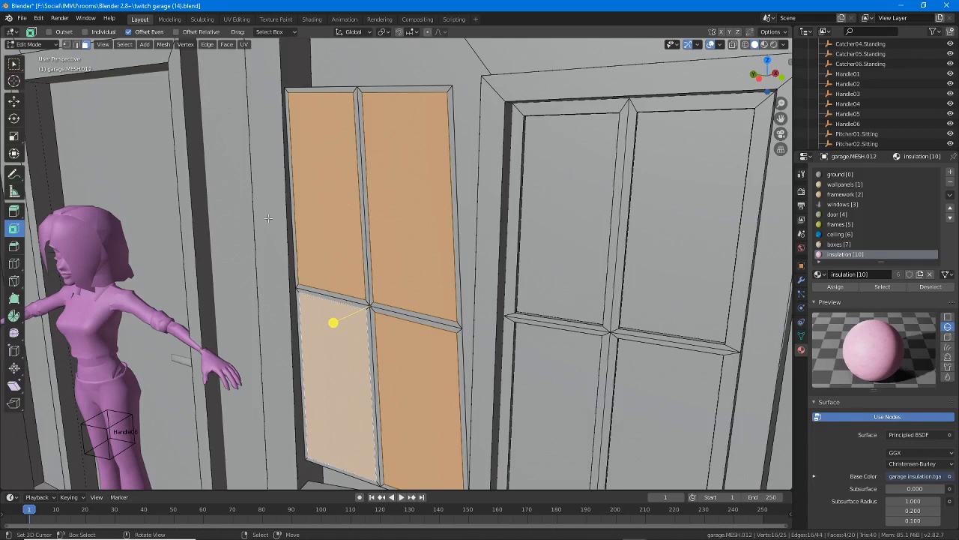
click(12, 212)
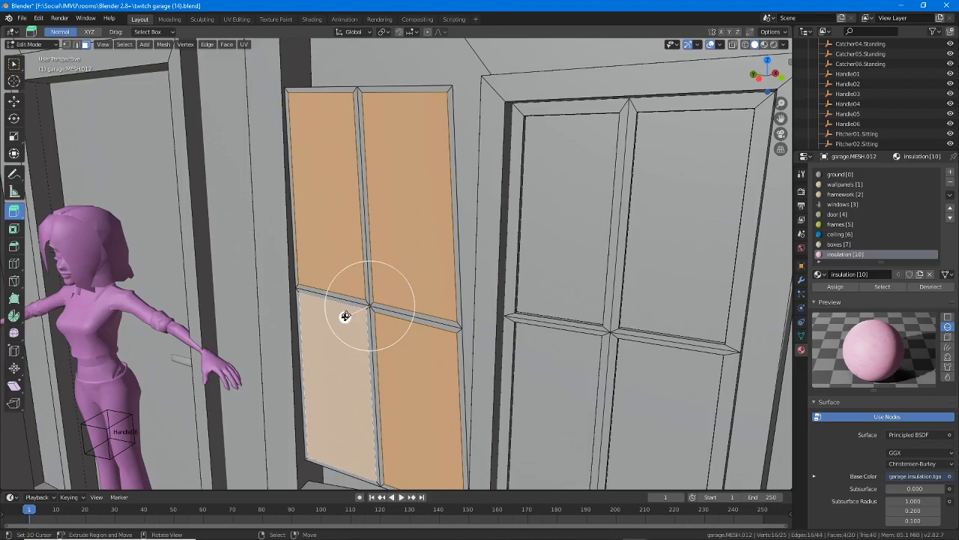
drag(344, 317, 349, 312)
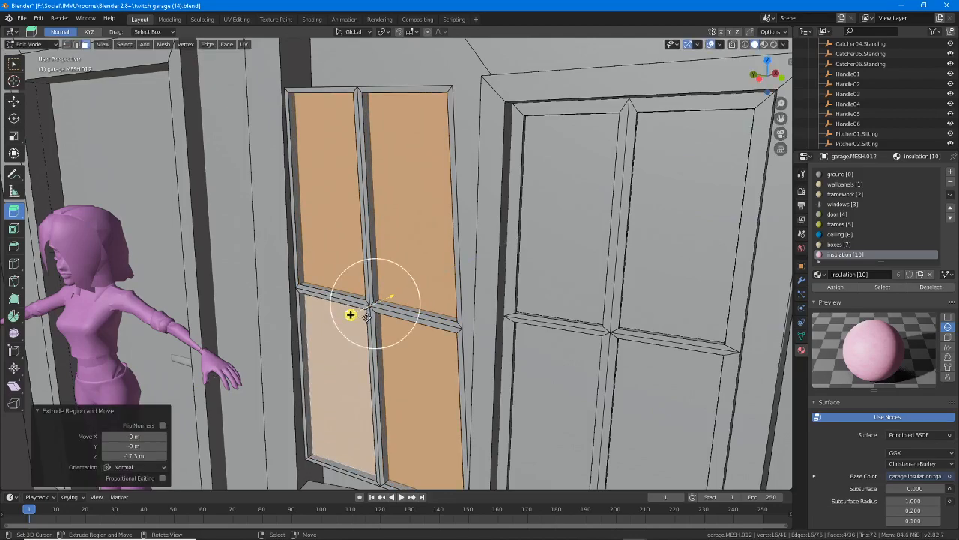
Switch to material preview, return to Object Mode and compare the new window panel with the original window.
middle_drag(349, 313, 413, 302)
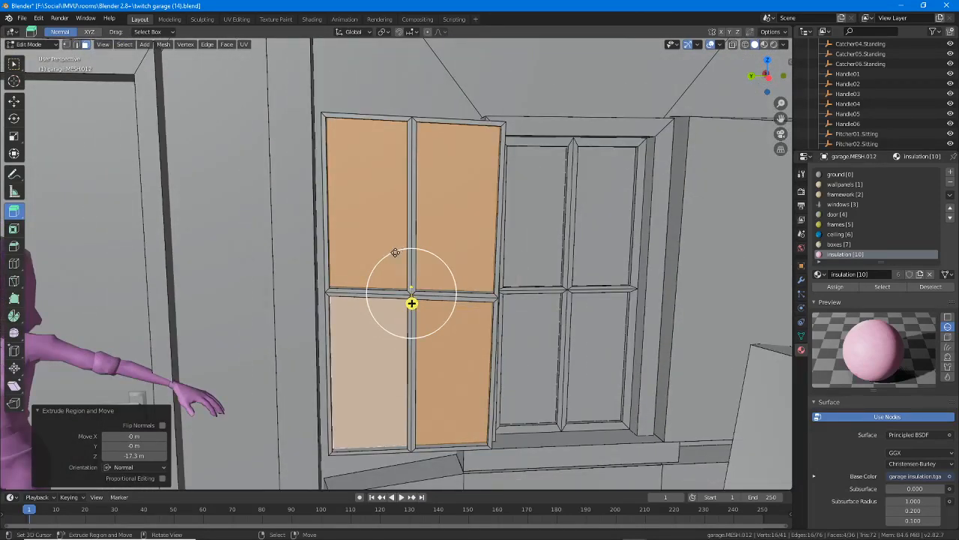
click(765, 45)
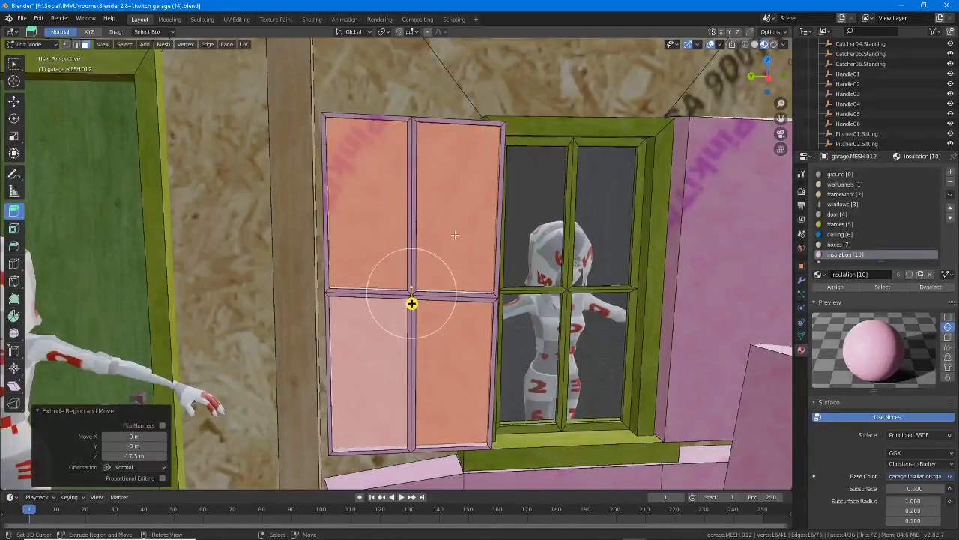
middle_drag(455, 235, 377, 266)
key(Tab)
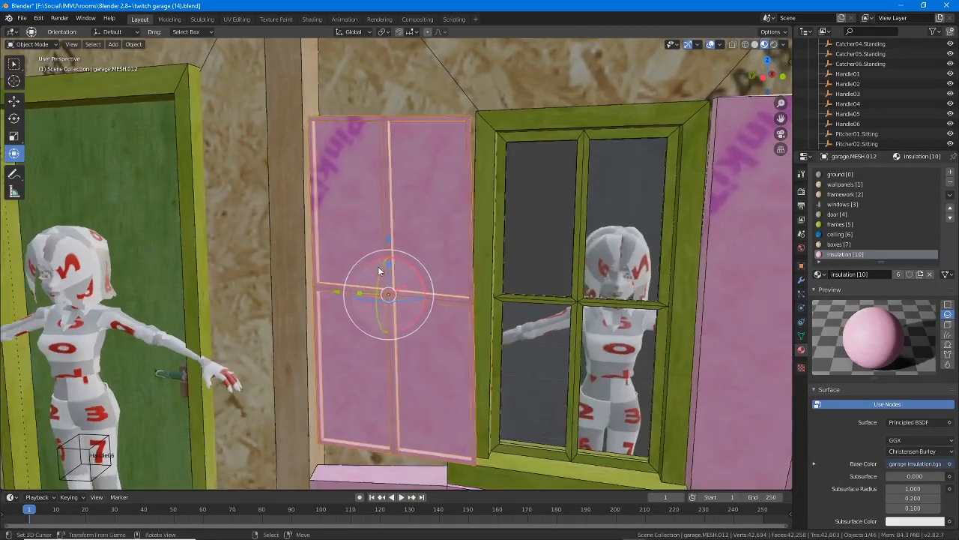
scroll(380, 235, up, 2)
scroll(380, 236, down, 1)
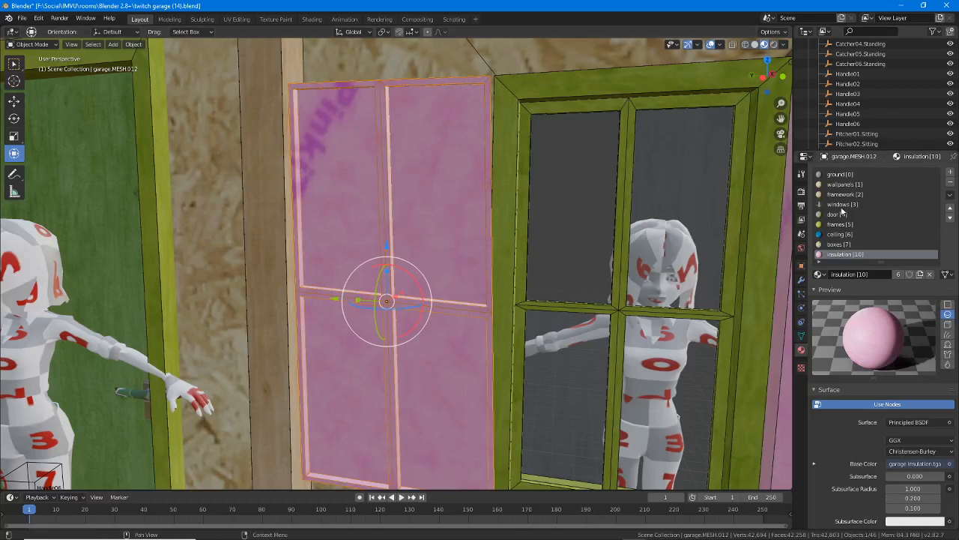
Remove the ground [0], wallpanels [1] and framework [2] material slots from the new window panel.
scroll(851, 191, down, 3)
scroll(853, 195, up, 3)
click(839, 174)
click(951, 183)
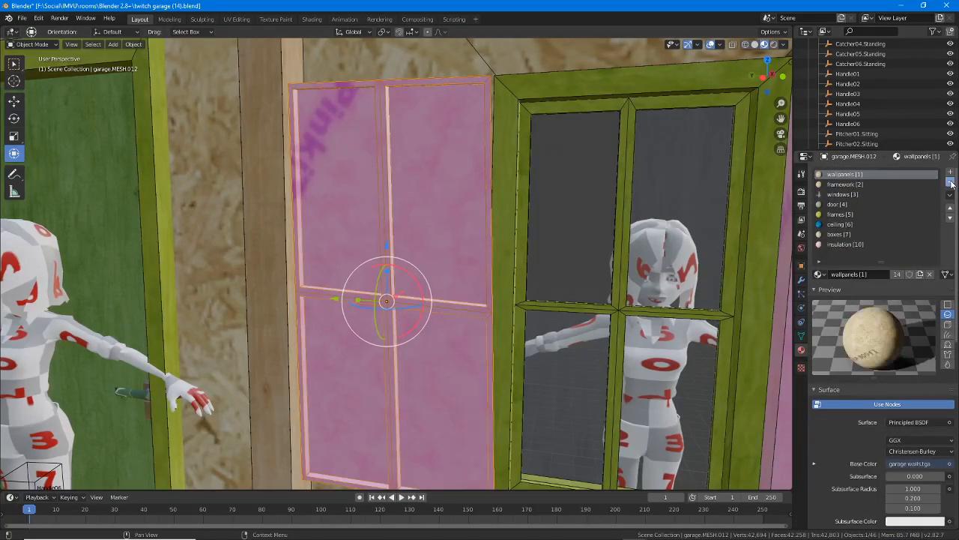
click(951, 183)
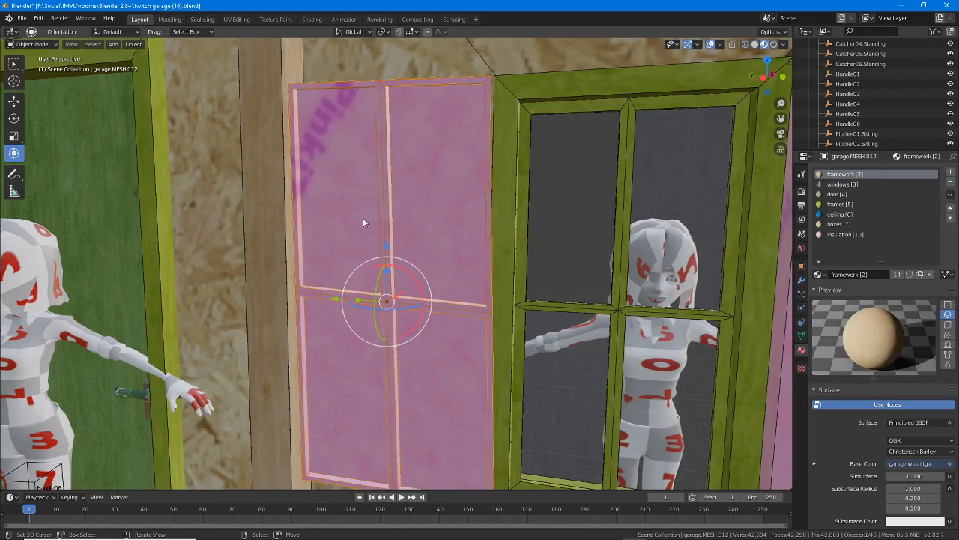
click(950, 183)
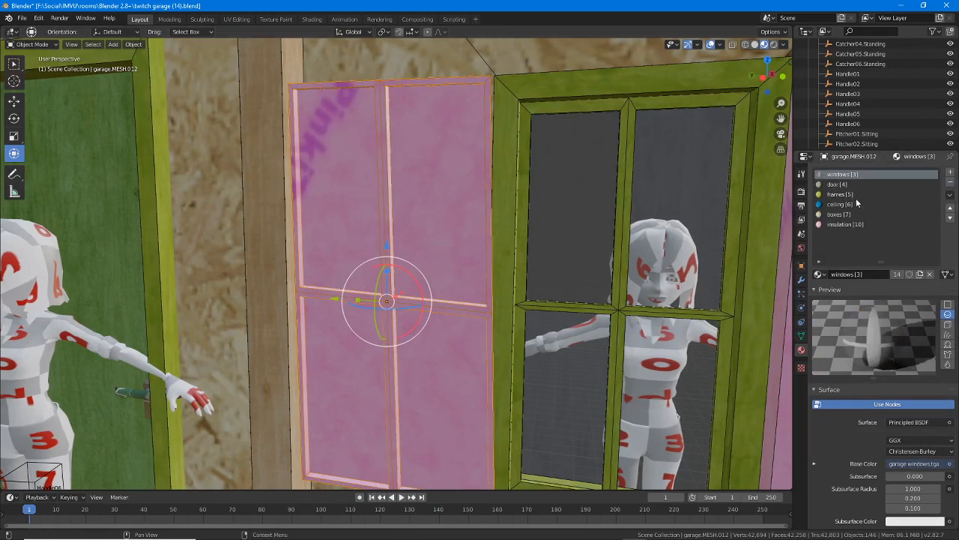
Remove the door [4], ceiling [6], boxes [7] and insulation [10] material slots, keeping only windows [3] and frames [5].
click(839, 184)
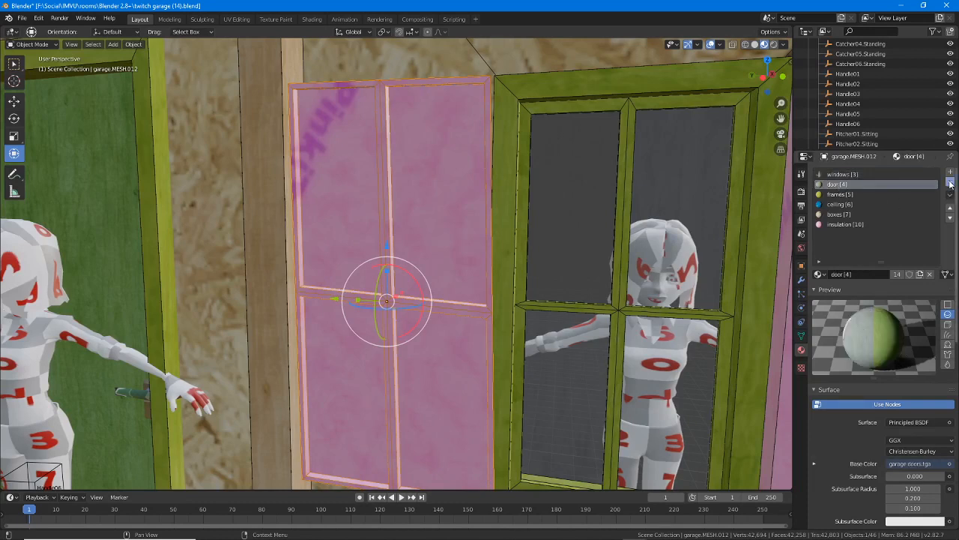
click(950, 183)
click(841, 195)
click(950, 185)
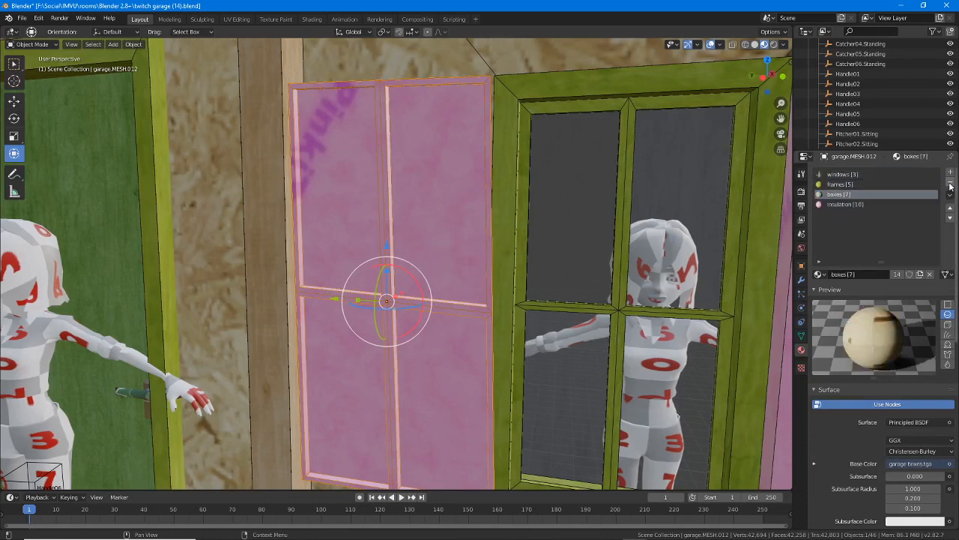
click(950, 183)
click(950, 183)
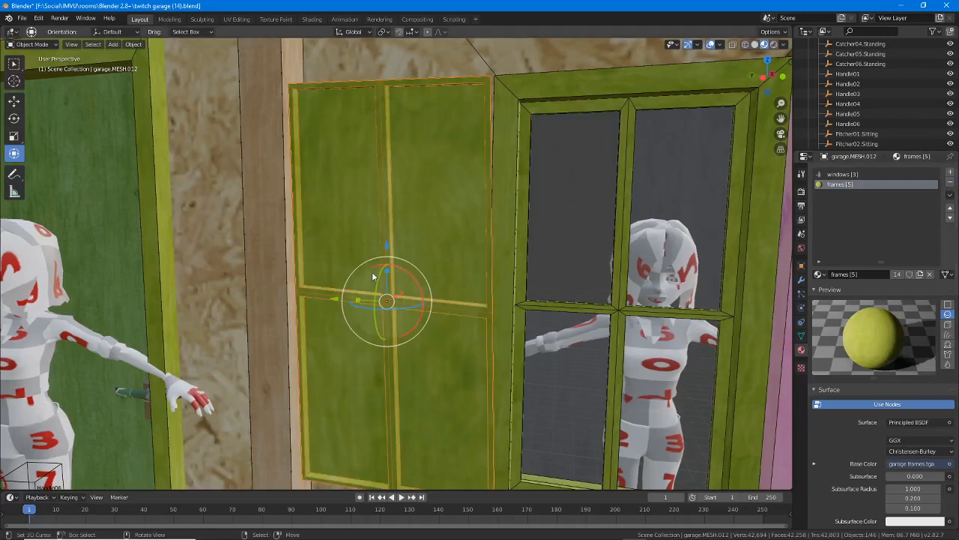
Make windows [3] the active material slot of the new window panel and switch to the UV Editing workspace.
middle_drag(372, 273, 405, 276)
scroll(373, 266, up, 2)
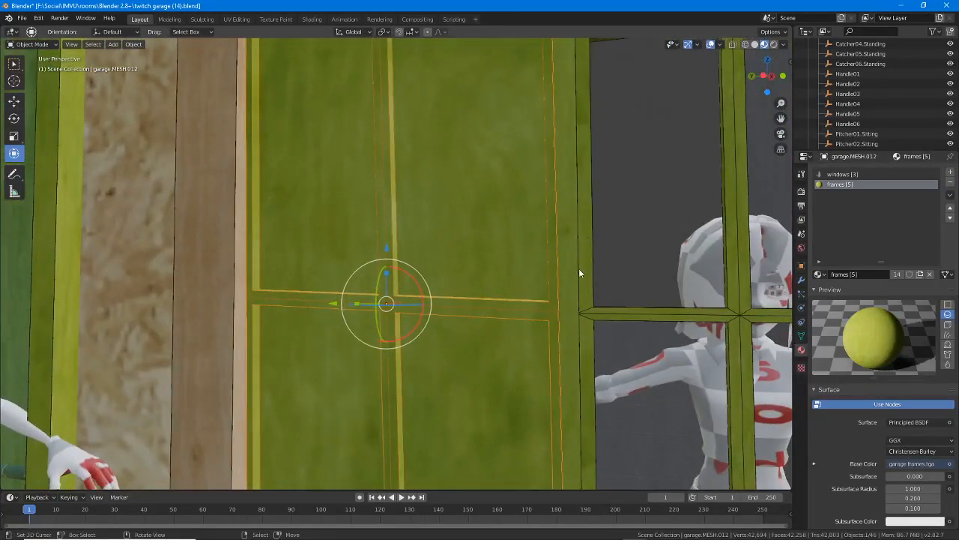
click(846, 174)
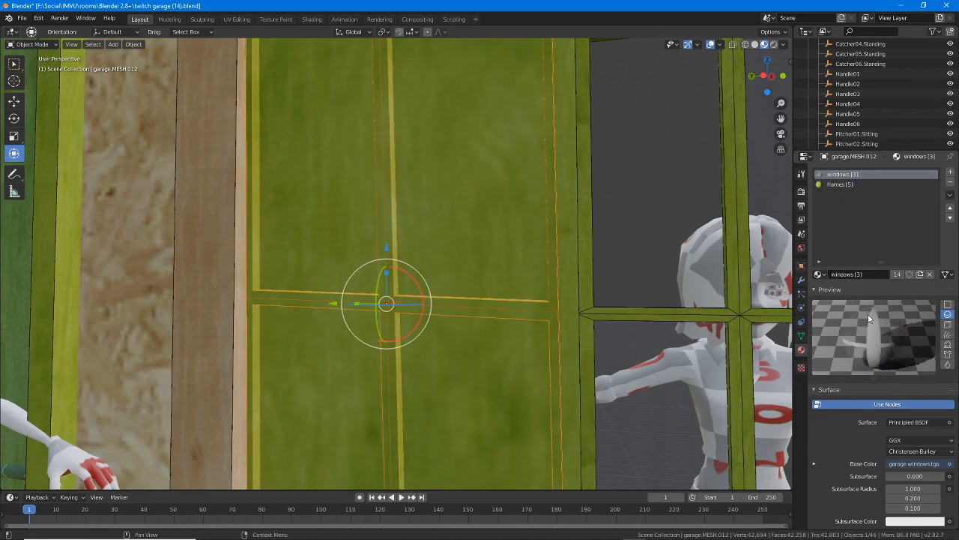
scroll(339, 228, down, 3)
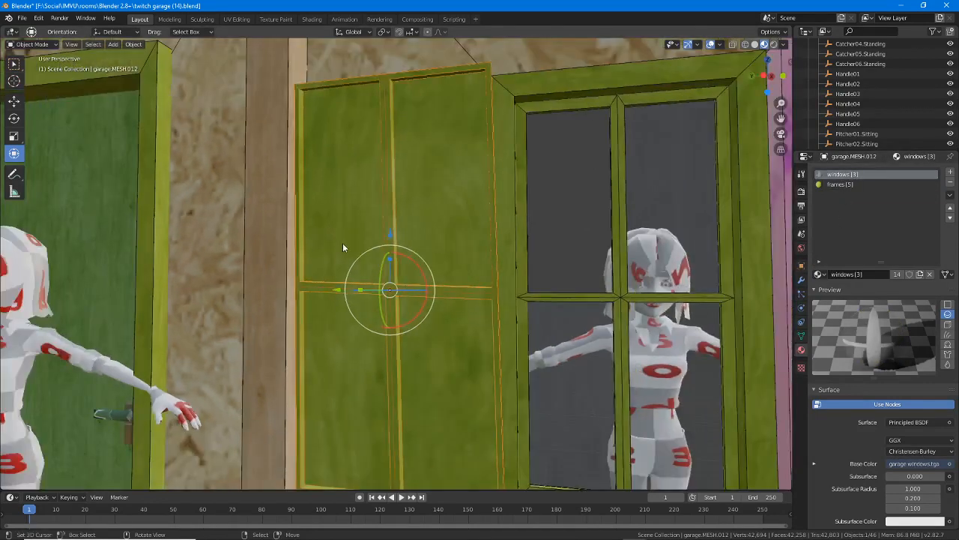
middle_drag(342, 243, 357, 265)
click(236, 19)
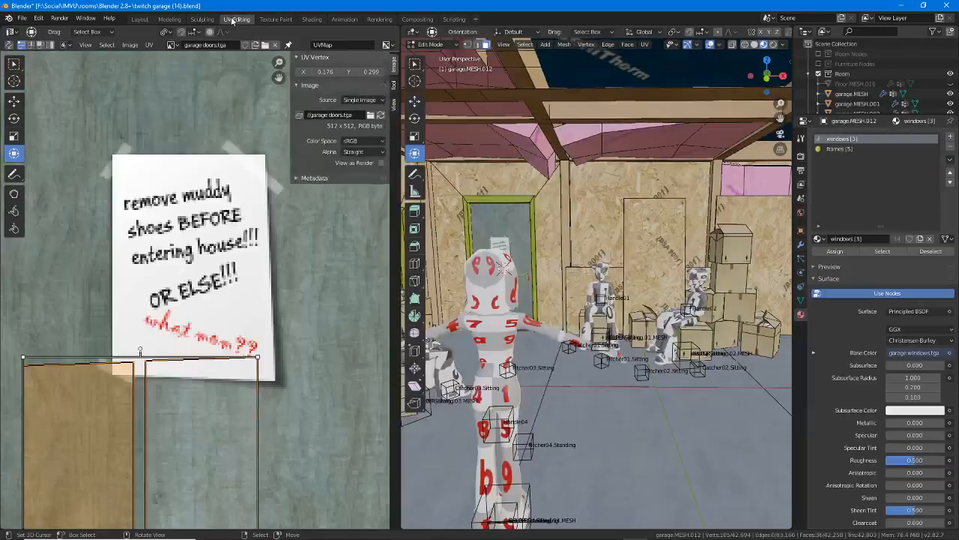
scroll(264, 293, down, 3)
scroll(265, 293, down, 2)
middle_drag(278, 329, 251, 319)
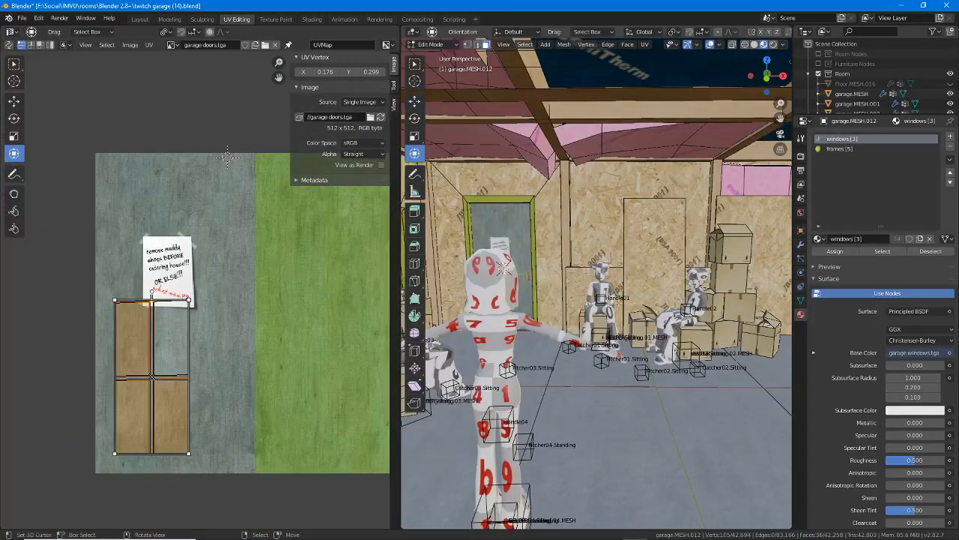
Select the four pane faces of the new window panel, with the upper-left pane as the active face.
middle_drag(570, 314, 746, 327)
scroll(616, 328, down, 3)
middle_drag(568, 323, 694, 309)
scroll(651, 314, up, 6)
shift+middle_drag(734, 235, 631, 257)
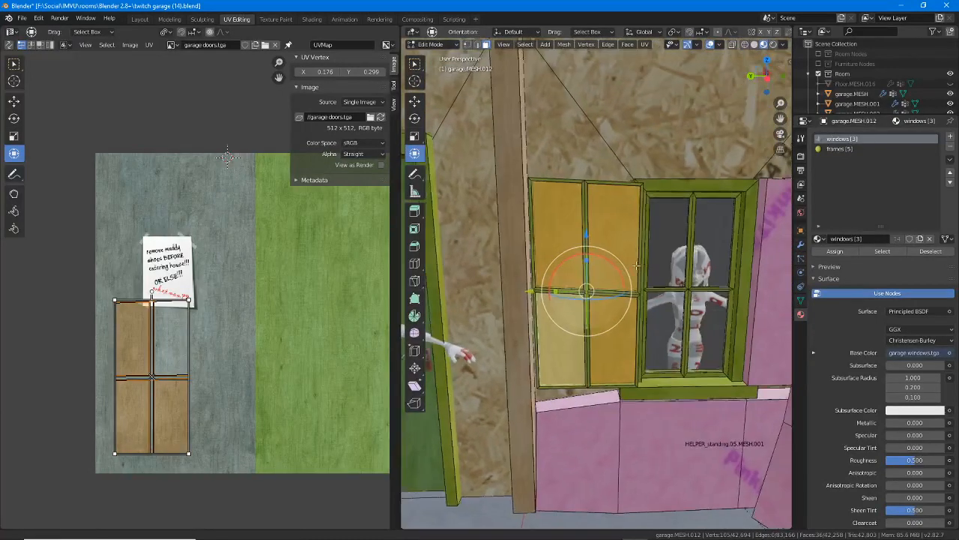
scroll(631, 257, up, 3)
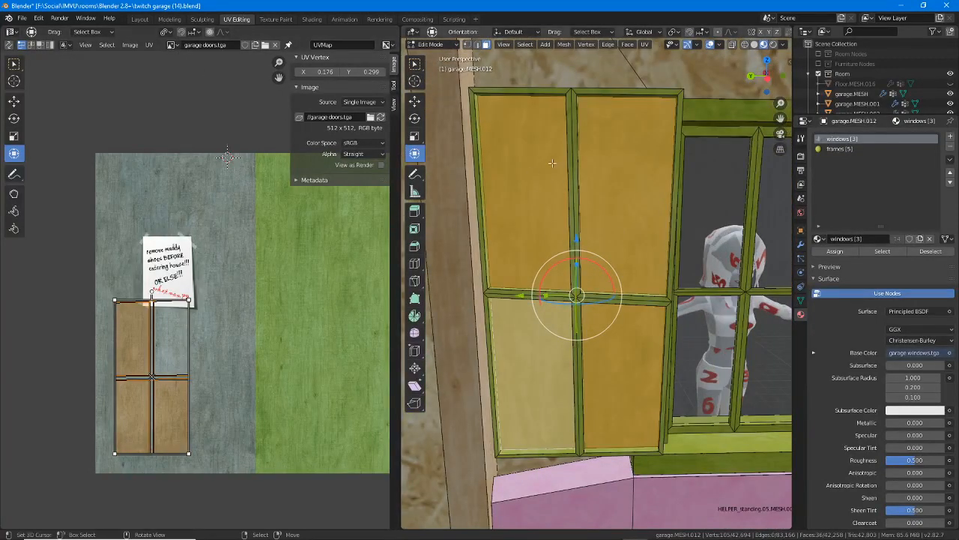
click(531, 226)
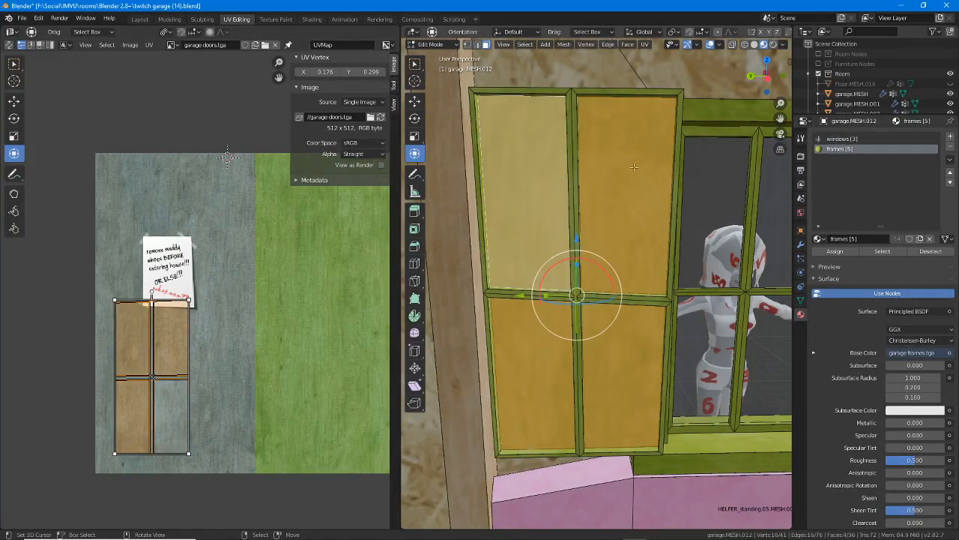
Display the garage frames MASK.tga image behind the UVs and move the pane UVs onto its right-hand window.
click(178, 46)
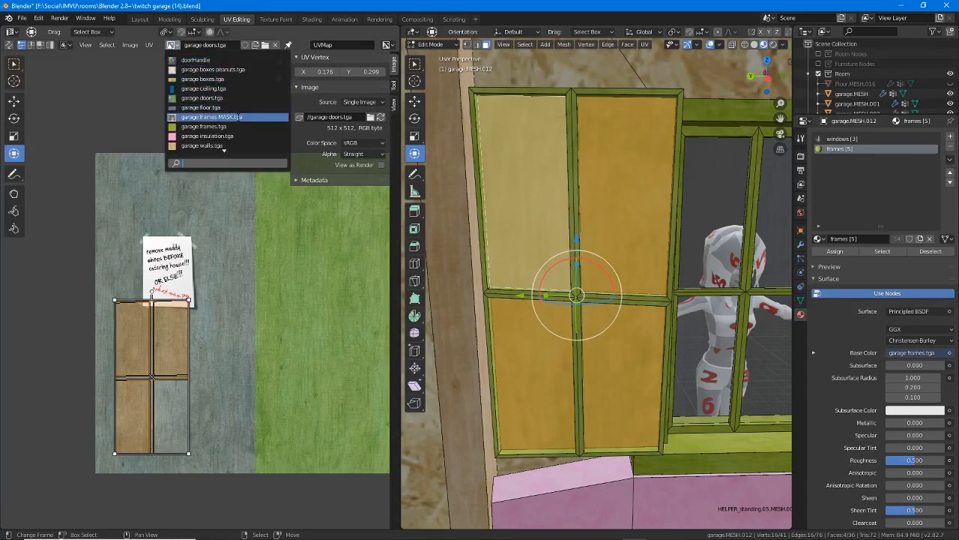
click(205, 118)
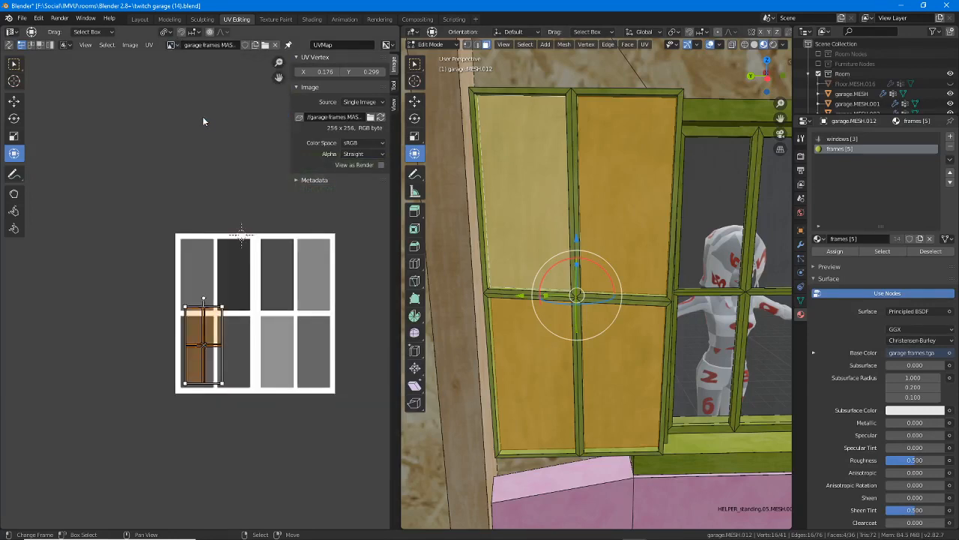
scroll(291, 324, up, 5)
scroll(188, 351, down, 1)
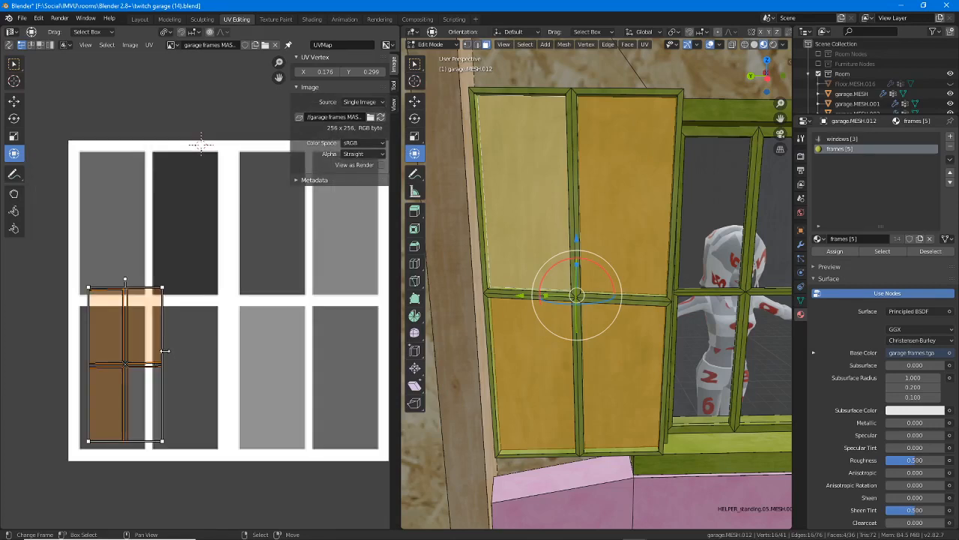
drag(127, 365, 300, 258)
middle_drag(323, 275, 254, 326)
scroll(255, 326, up, 1)
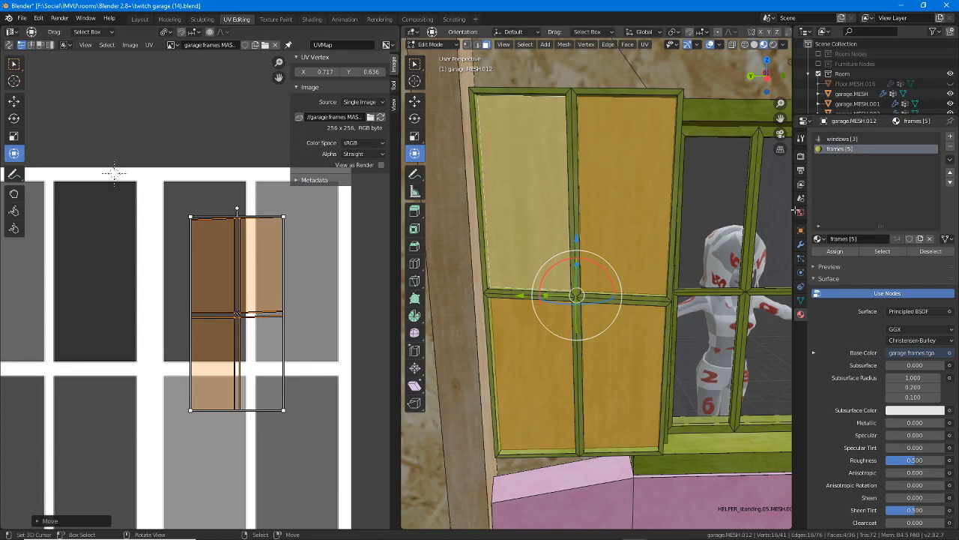
Assign the windows [3] material to the four selected pane faces.
click(839, 139)
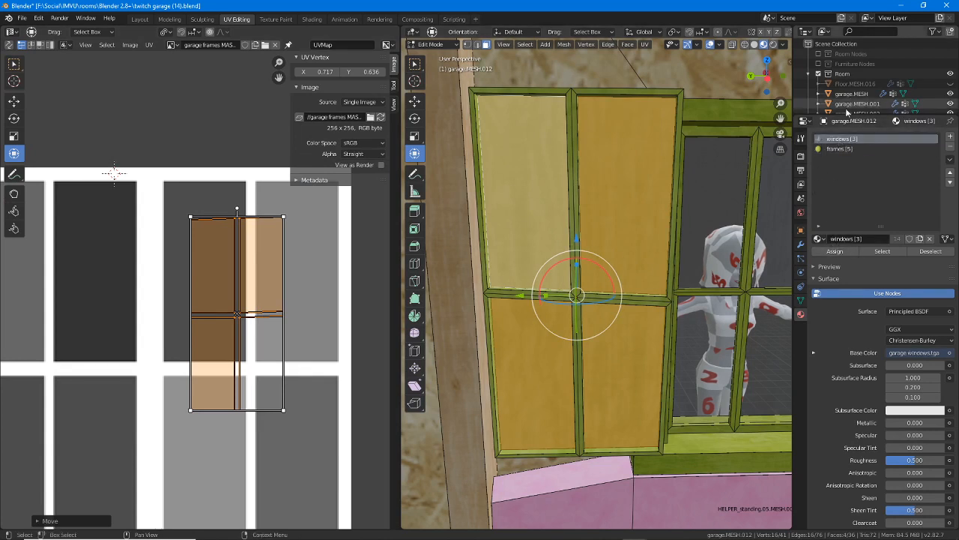
scroll(268, 249, up, 1)
middle_drag(263, 262, 247, 241)
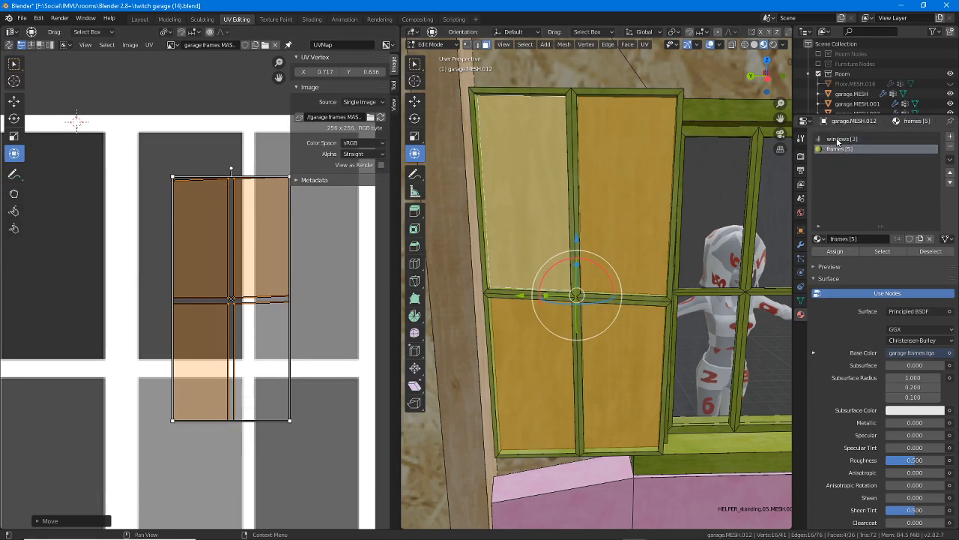
click(834, 252)
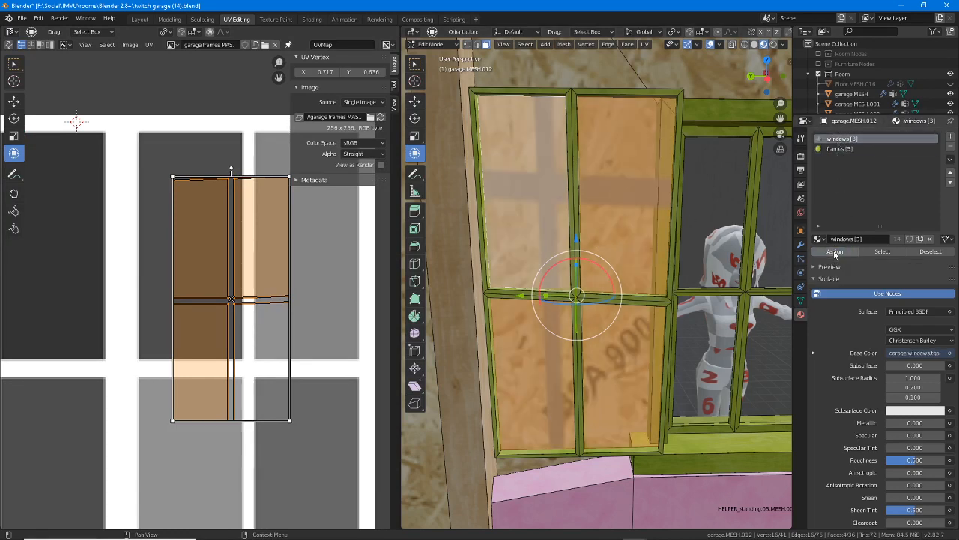
middle_drag(633, 262, 621, 262)
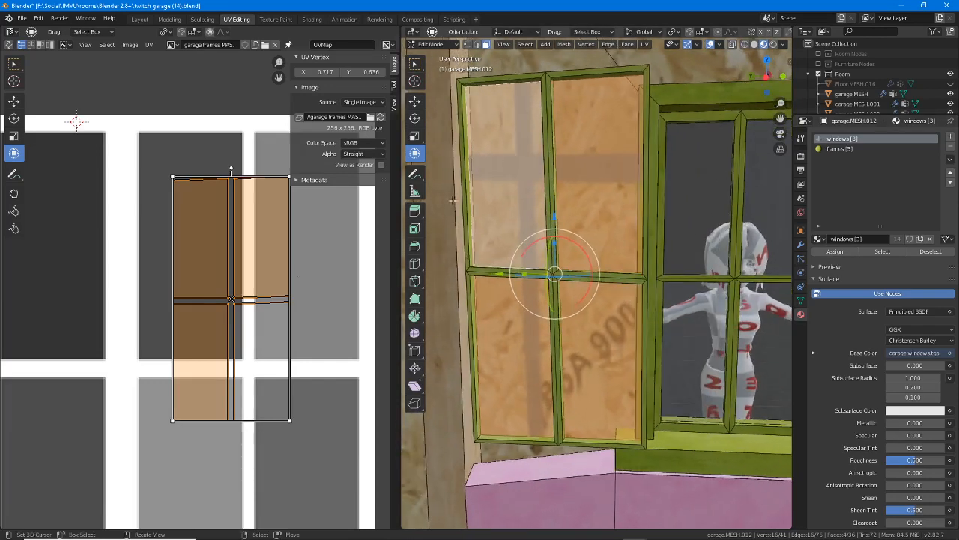
Move the pane UVs so their upper-left corner meets the upper-left corner of the mask's right-hand window.
middle_drag(244, 281, 253, 301)
middle_drag(262, 335, 232, 284)
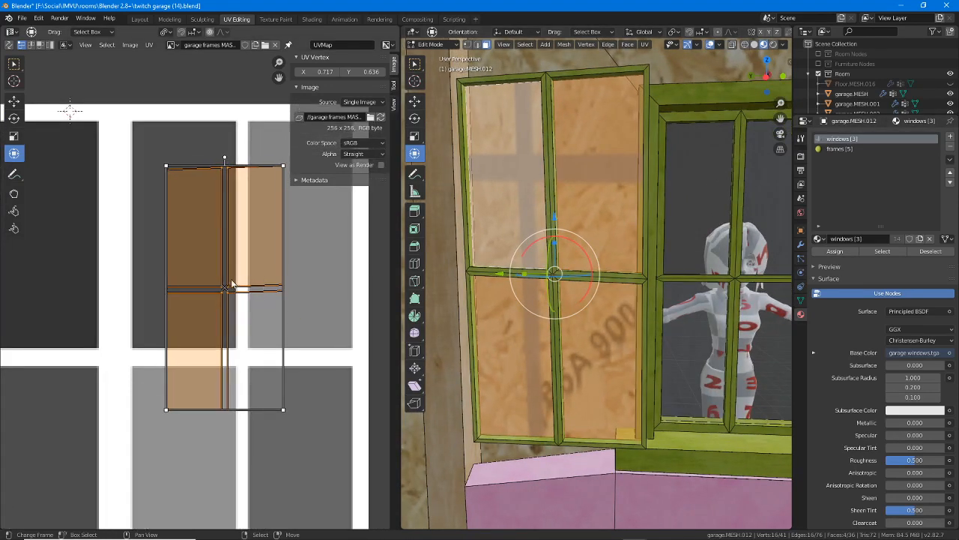
key(g)
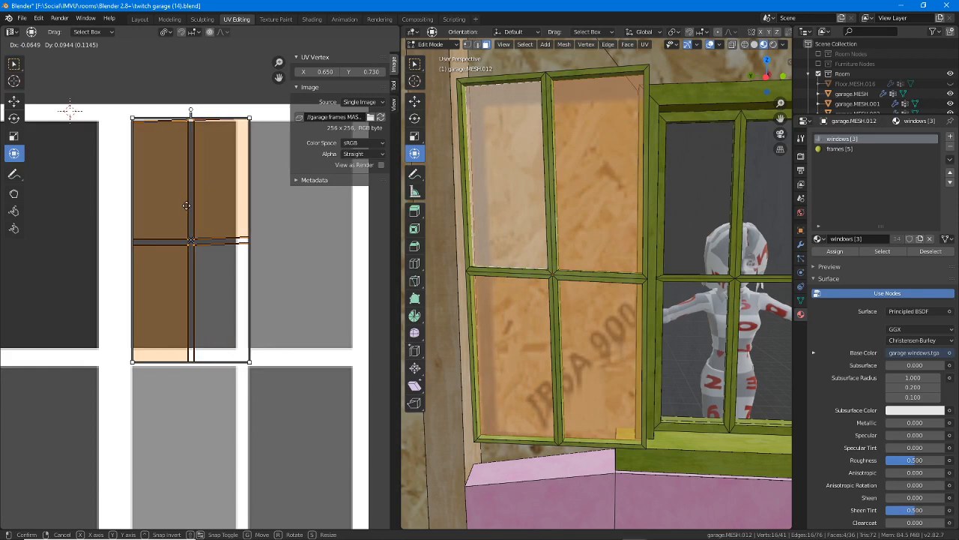
click(186, 206)
scroll(194, 322, down, 1)
middle_drag(195, 332, 169, 239)
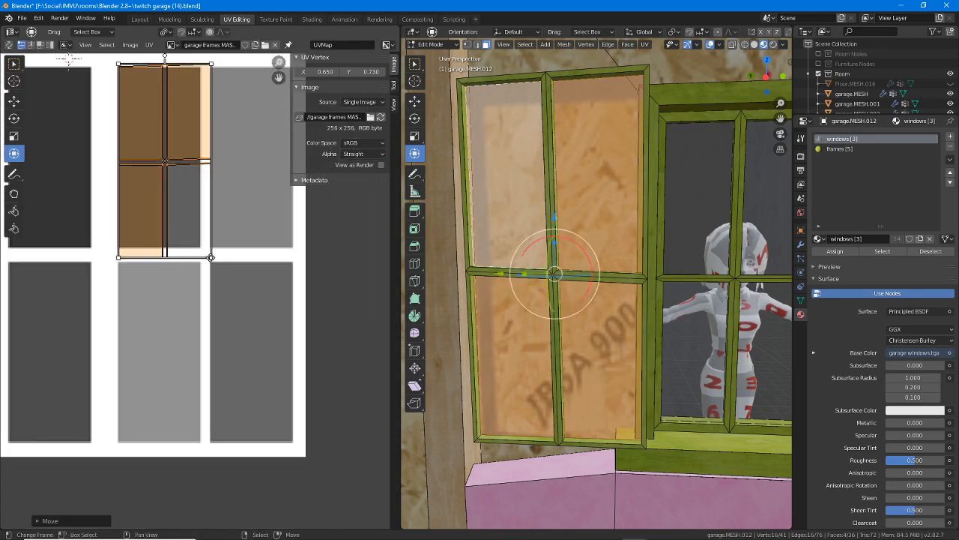
key(s)
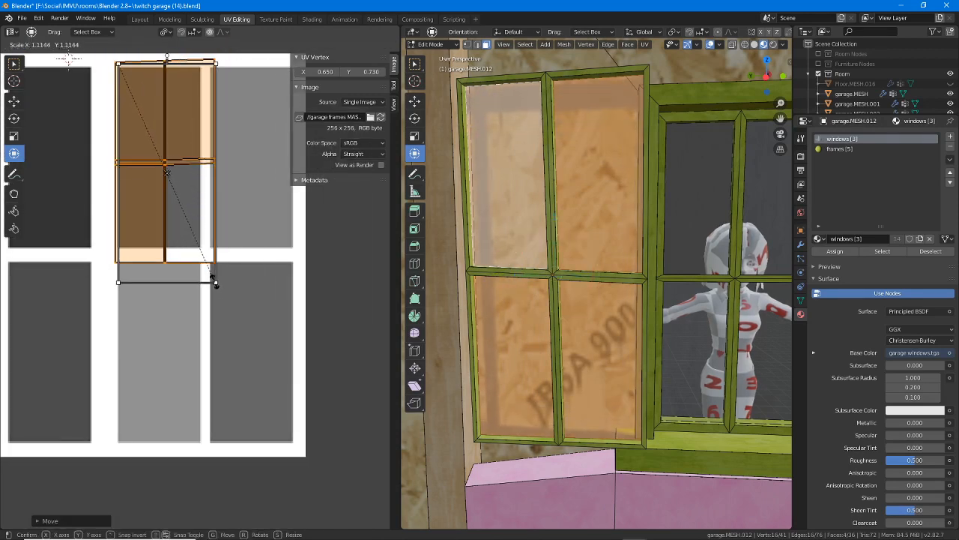
click(207, 267)
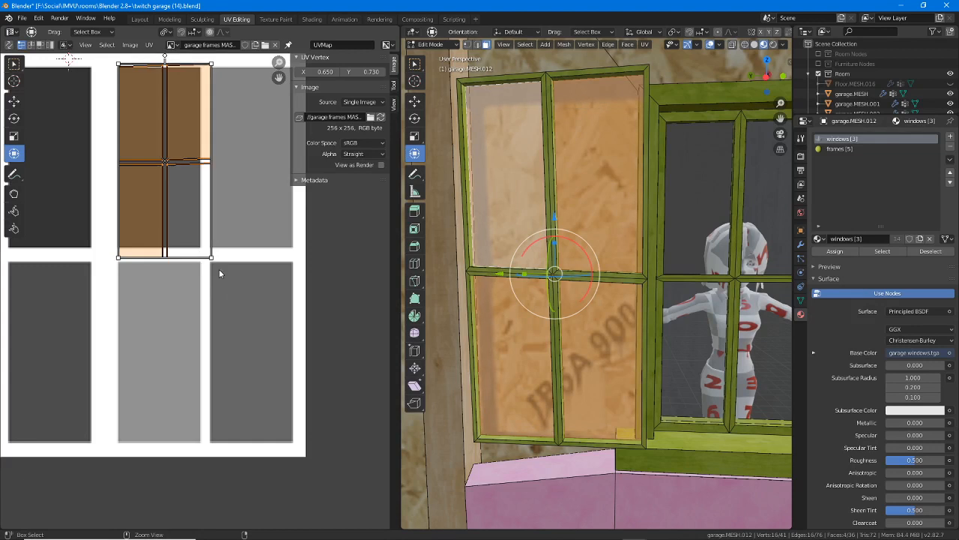
click(165, 32)
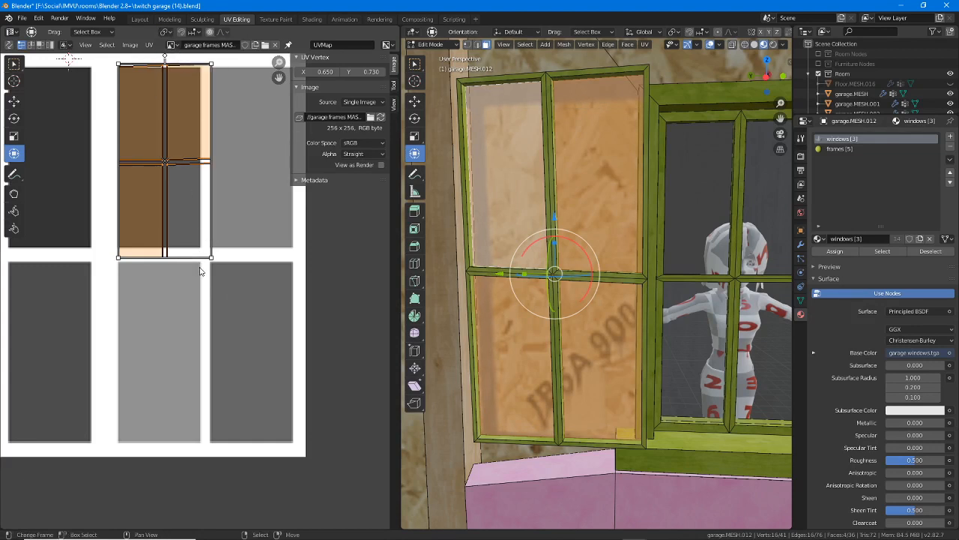
Stretch the pane UVs to cover the full width and height of the four panes of the mask's right-hand window.
drag(210, 257, 223, 441)
middle_drag(210, 213, 204, 286)
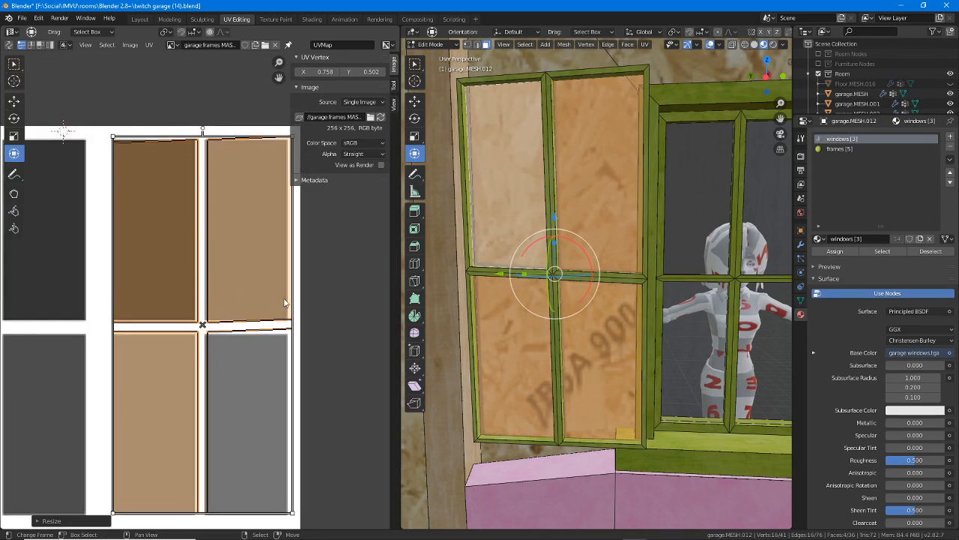
drag(291, 299, 289, 300)
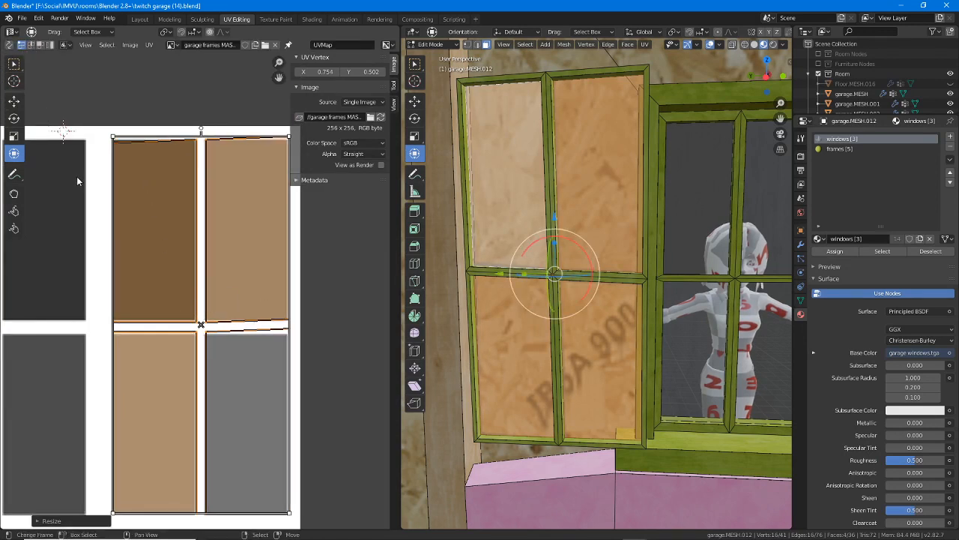
With the Move tool, align the two upper panes' inner top UV corners with the matching pane corners of the mask.
click(14, 101)
scroll(178, 170, up, 2)
middle_drag(182, 125, 213, 324)
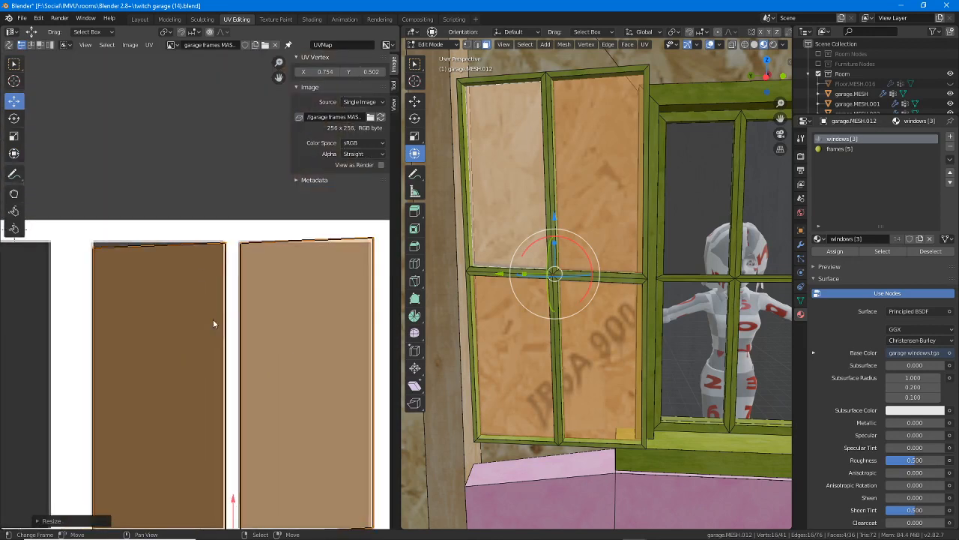
scroll(214, 320, up, 2)
right_click(241, 218)
scroll(251, 232, up, 1)
key(g)
click(261, 229)
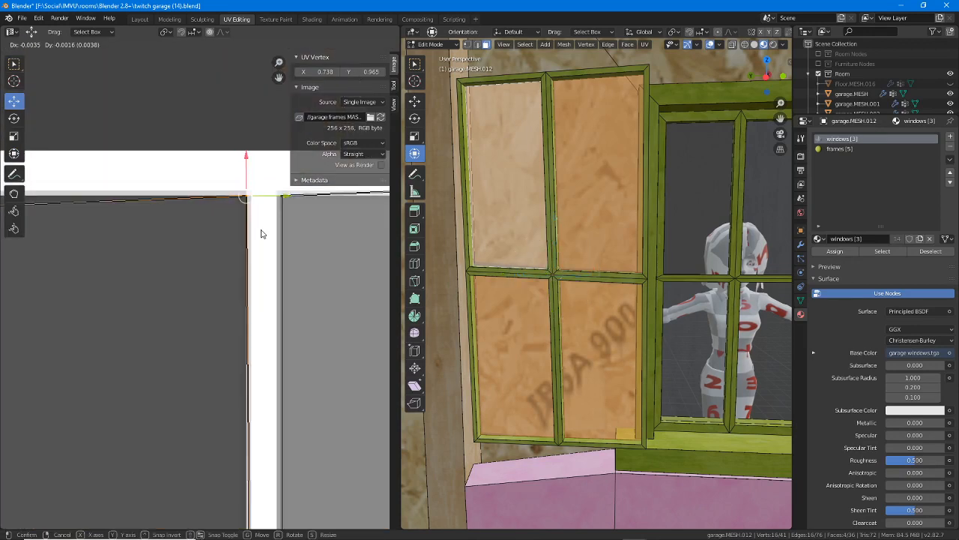
right_click(279, 207)
drag(284, 195, 279, 195)
Align the upper-left pane's outer top corner and both bottom UV corners with the mask's dark pane.
middle_drag(139, 291, 302, 314)
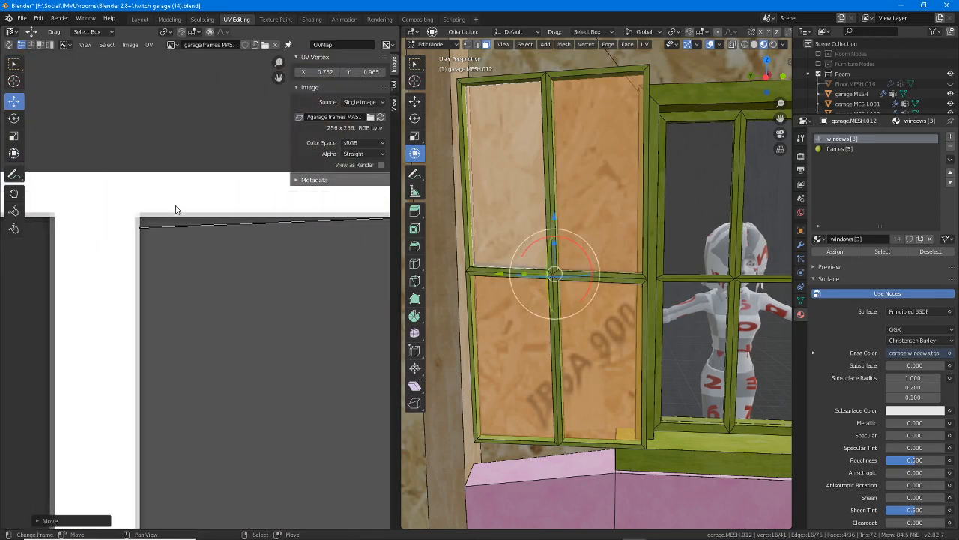
right_click(141, 223)
drag(141, 223, 144, 213)
middle_drag(262, 397, 225, 128)
right_click(116, 418)
key(g)
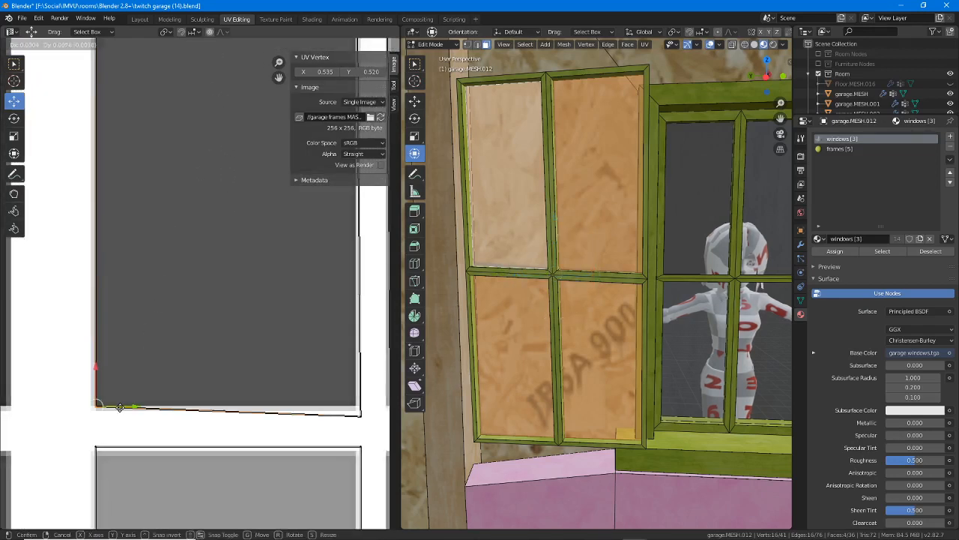
click(120, 408)
right_click(367, 420)
key(g)
click(363, 410)
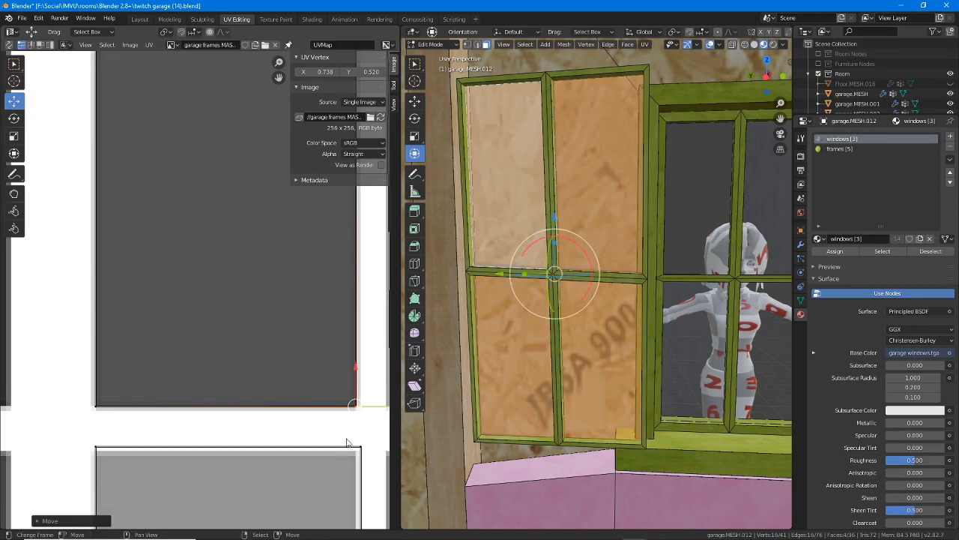
Align both top UV corners of the lower-left pane with the matching grey pane of the mask.
right_click(354, 450)
key(g)
click(343, 455)
key(g)
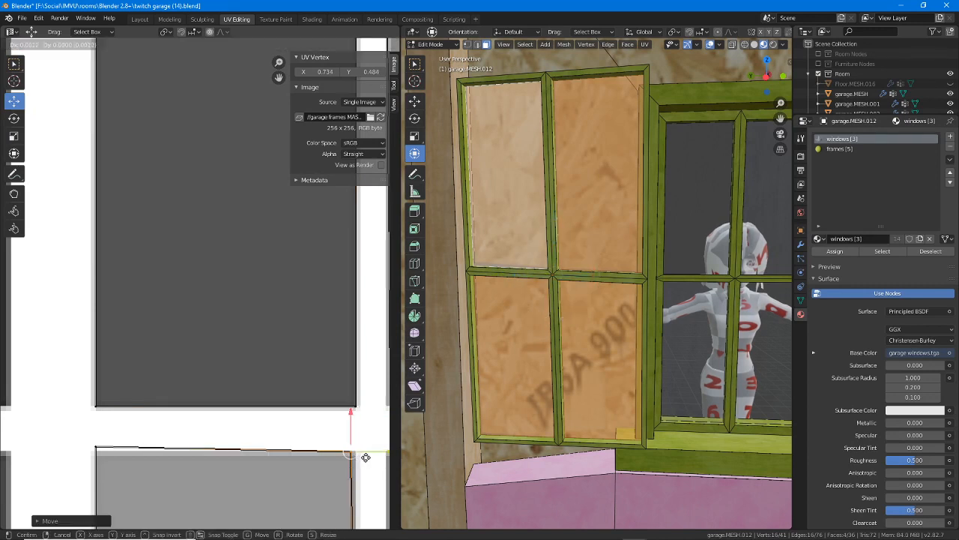
click(369, 458)
right_click(111, 447)
key(g)
click(114, 452)
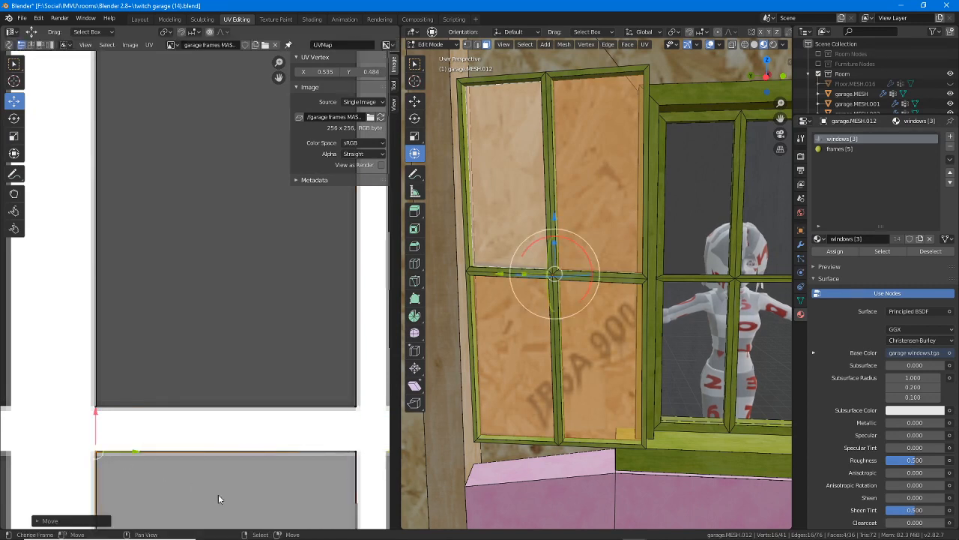
Align both bottom UV corners of the lower-left pane with the bottom edge of its grey mask pane.
middle_drag(218, 499, 164, 302)
right_click(319, 365)
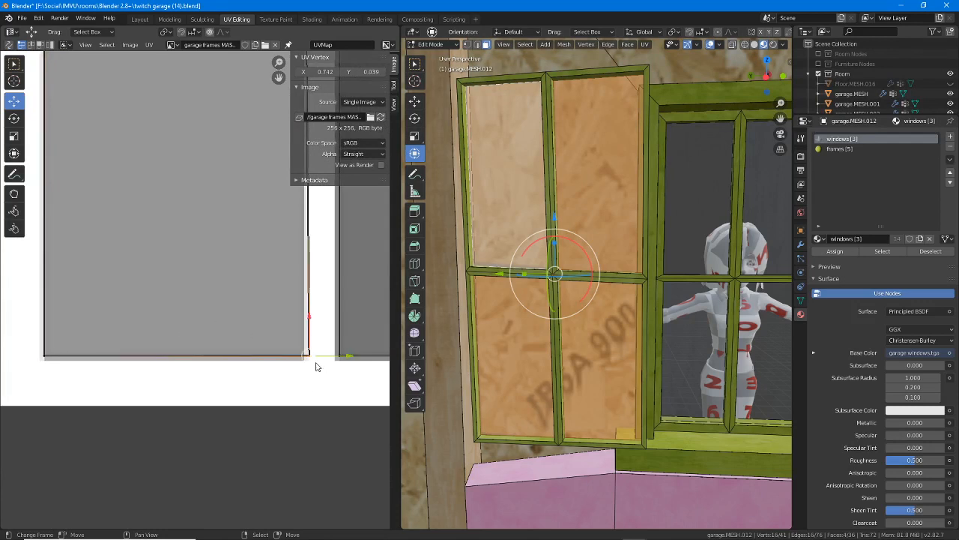
key(g)
click(305, 366)
right_click(33, 364)
key(g)
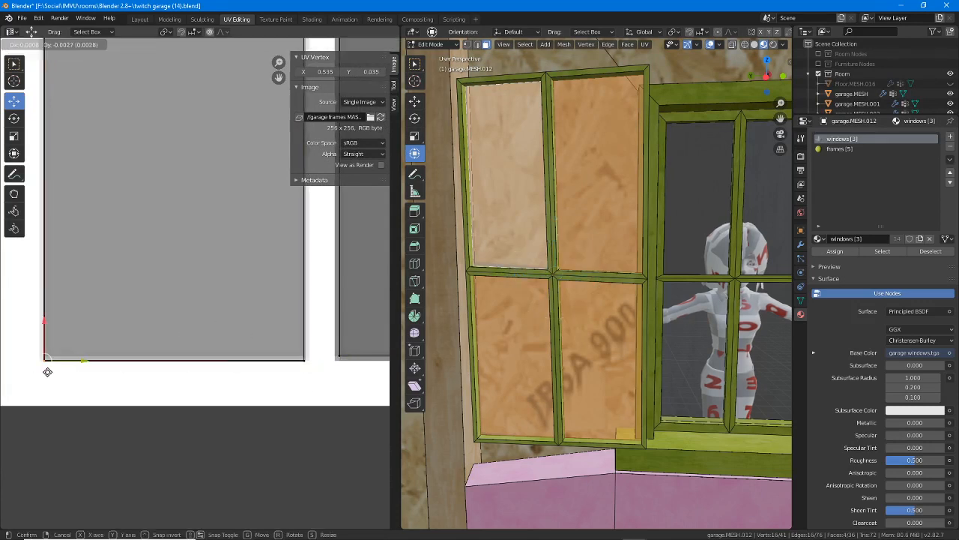
click(267, 354)
Align both bottom UV corners of the lower-right pane with the bottom corners of its grey mask pane.
middle_drag(267, 354, 219, 389)
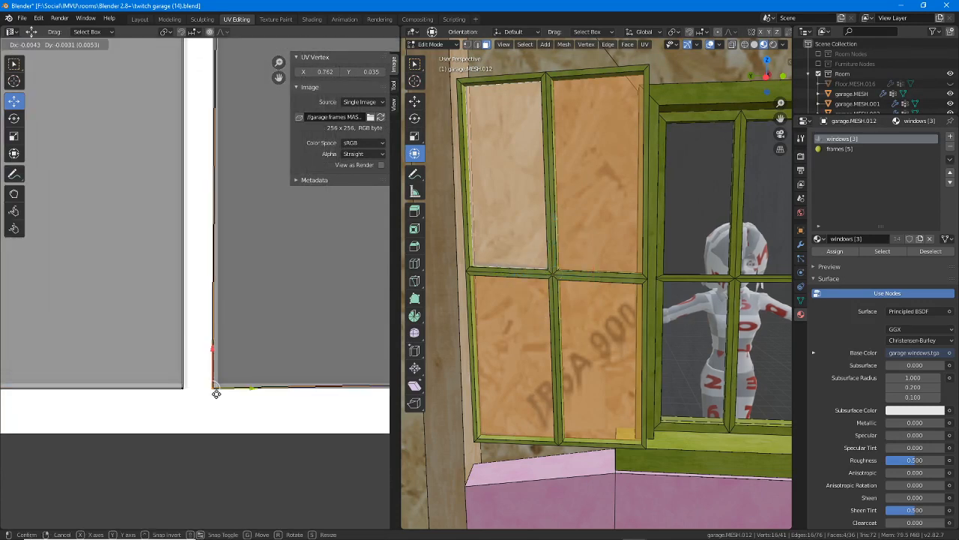
key(g)
click(334, 395)
key(g)
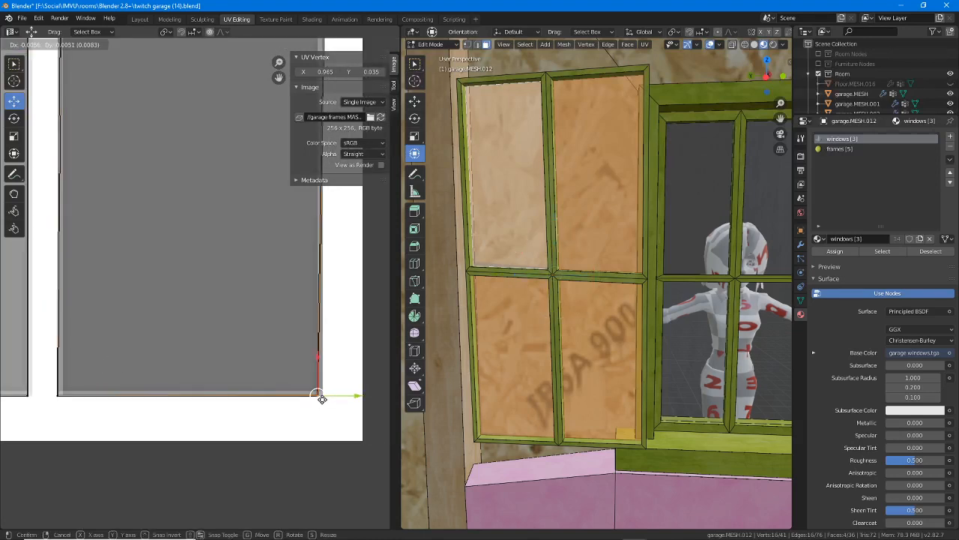
click(325, 398)
Align both top UV corners of the lower-right pane with the top edge of its grey mask pane.
middle_drag(180, 177, 189, 442)
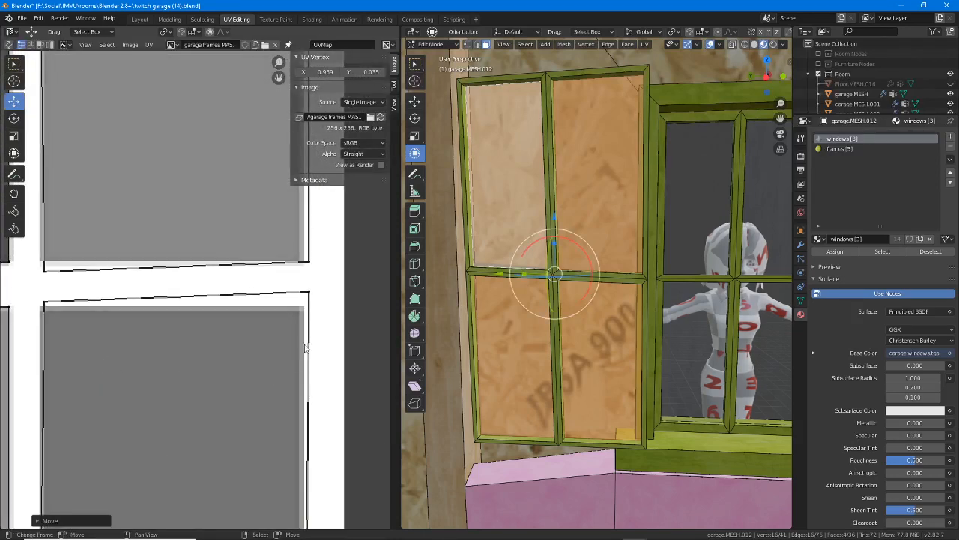
click(318, 306)
key(g)
click(313, 309)
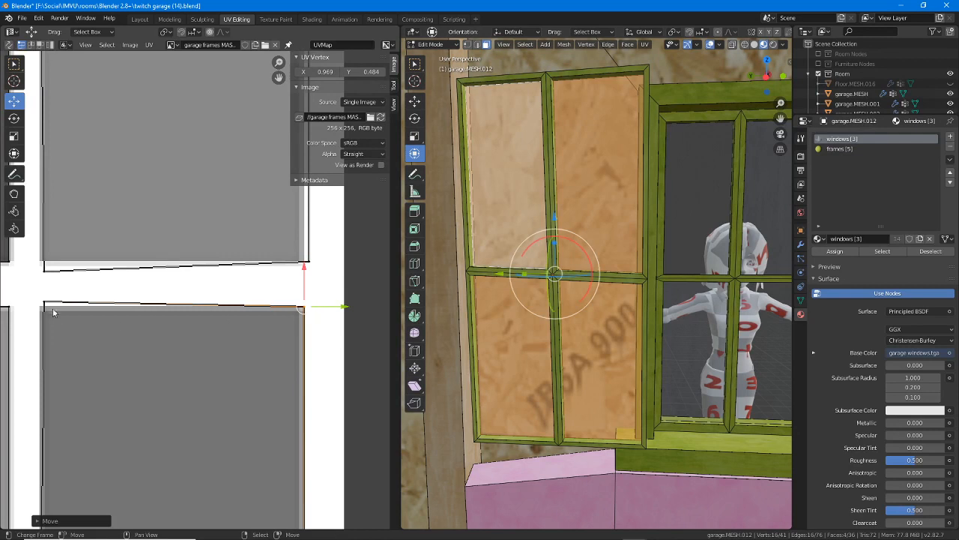
click(48, 304)
key(g)
click(44, 309)
Align the upper-right pane's two bottom UV corners and its outer top corner with the matching grey mask pane.
click(46, 274)
key(g)
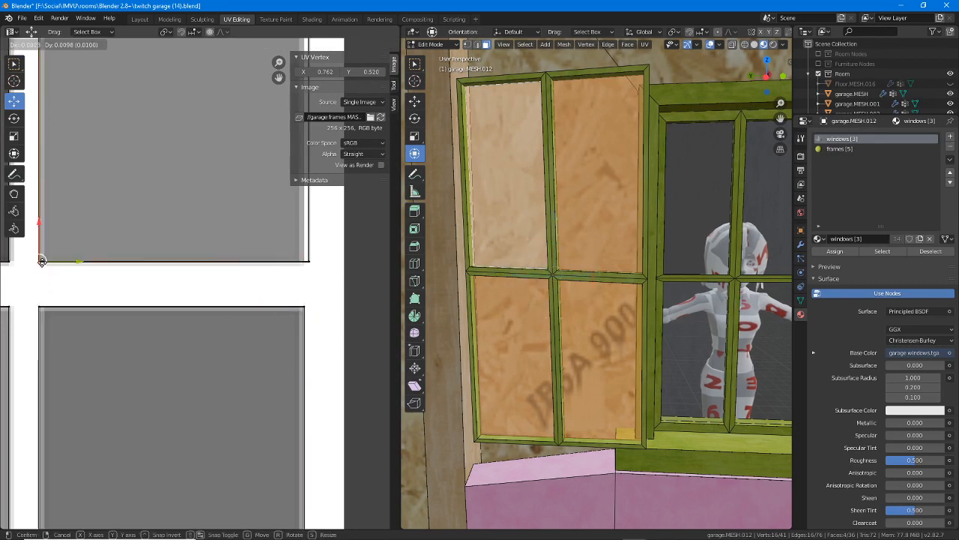
click(39, 263)
click(305, 264)
key(g)
click(305, 264)
middle_drag(198, 129, 198, 498)
middle_drag(235, 255, 237, 413)
click(308, 218)
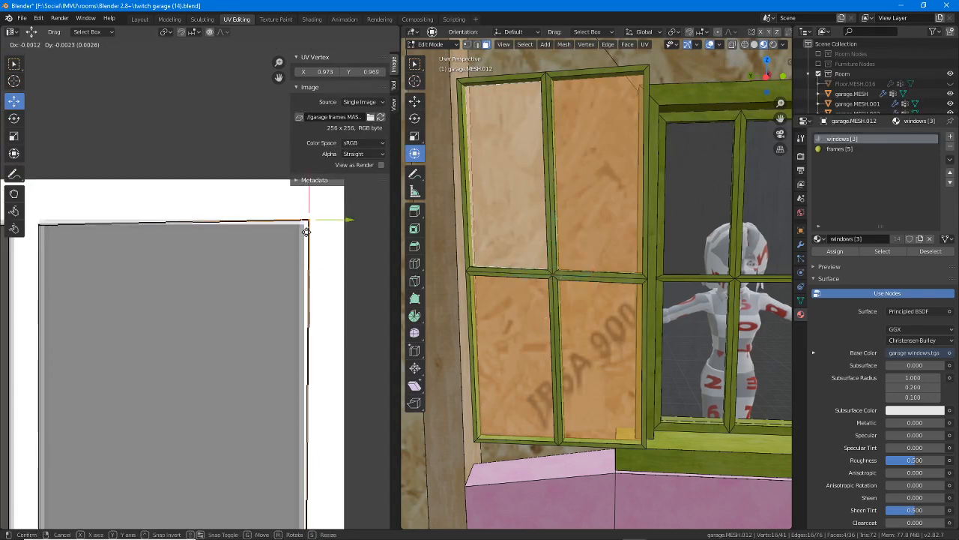
key(g)
click(304, 238)
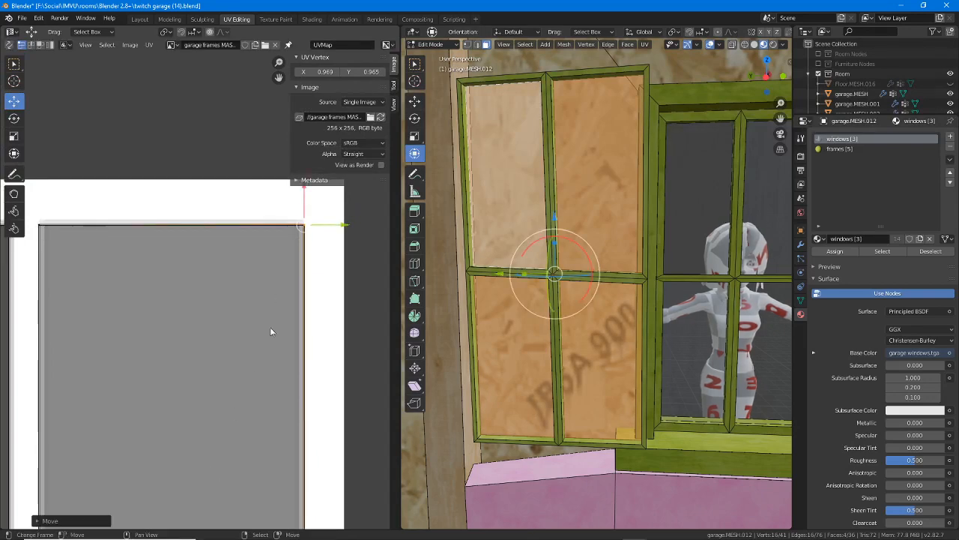
Select the whole window mesh and compare its full UV layout with the mask texture.
middle_drag(570, 271, 556, 283)
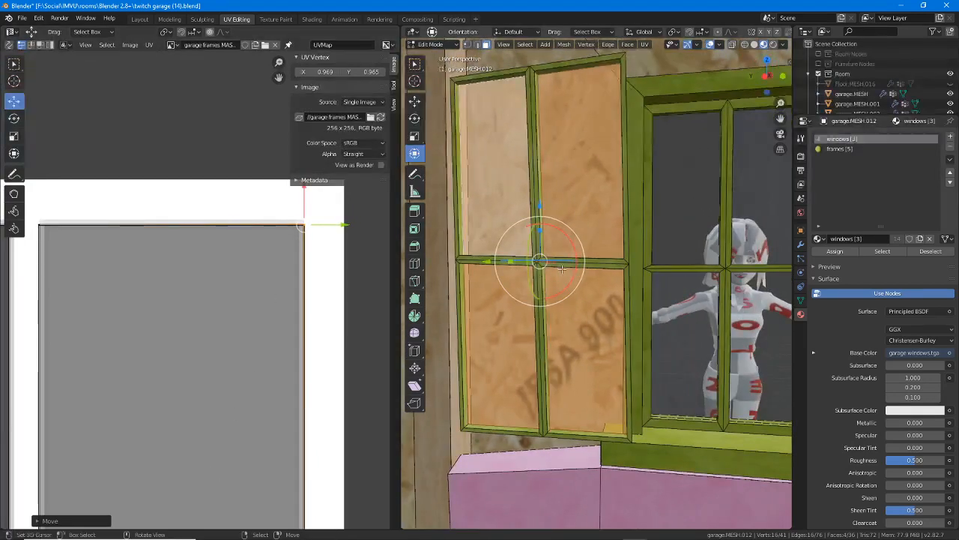
key(a)
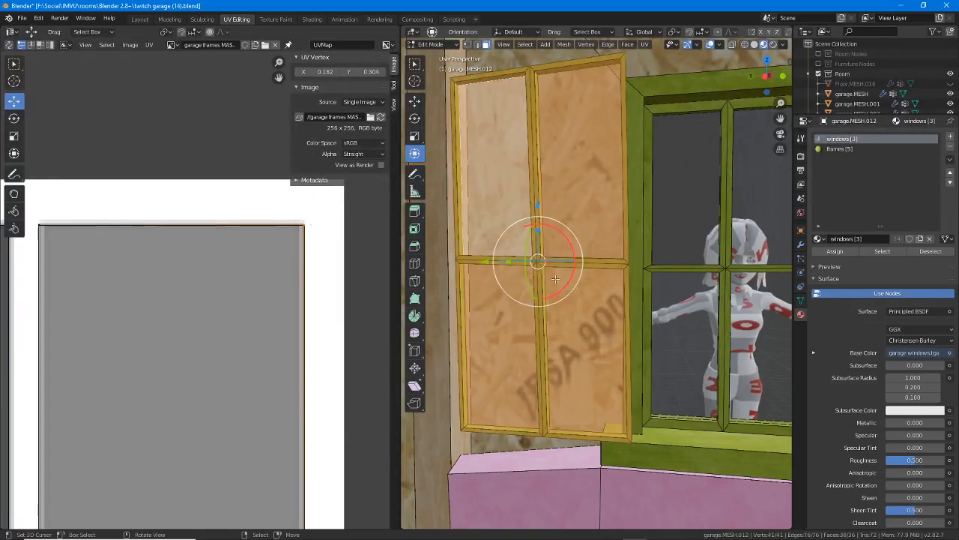
ctrl+drag(490, 263, 509, 263)
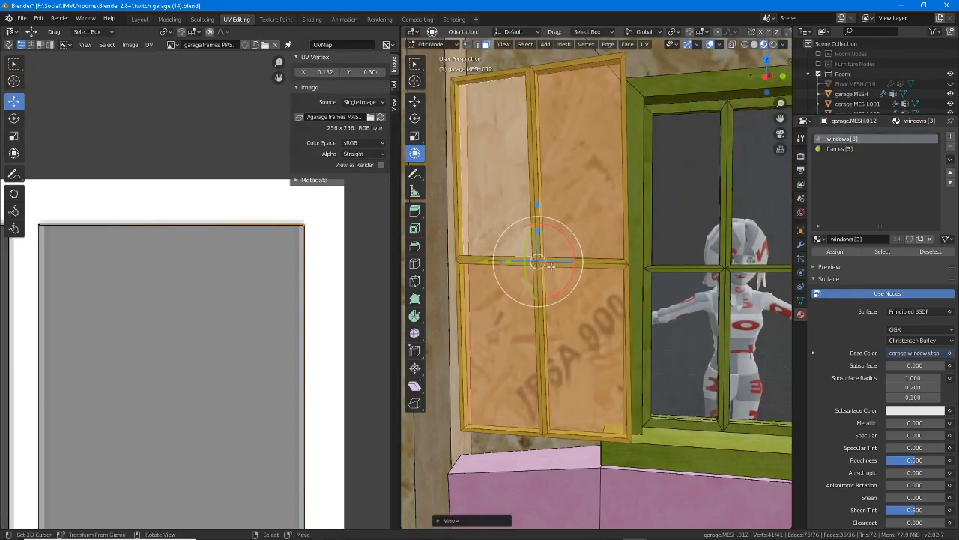
middle_drag(510, 262, 560, 274)
middle_drag(631, 251, 643, 263)
scroll(193, 332, down, 4)
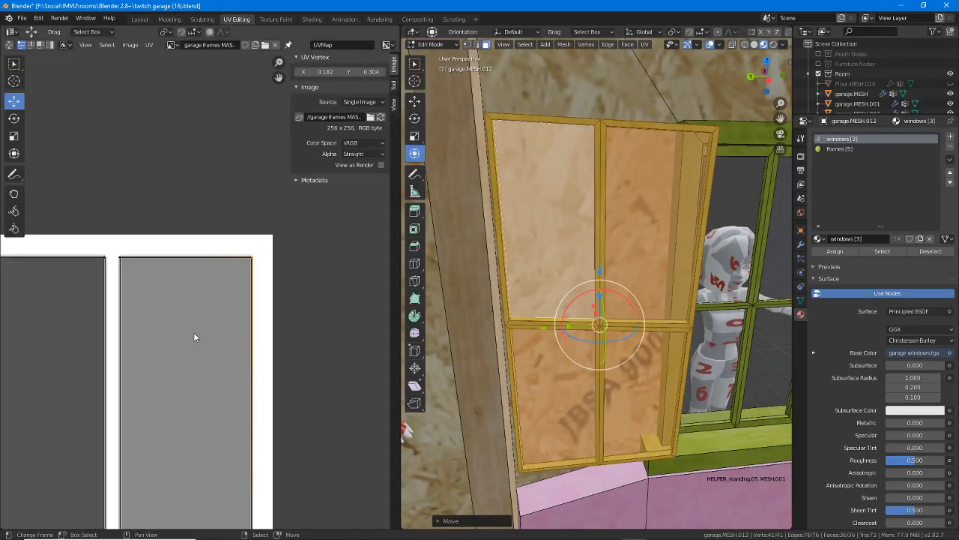
scroll(165, 385, down, 2)
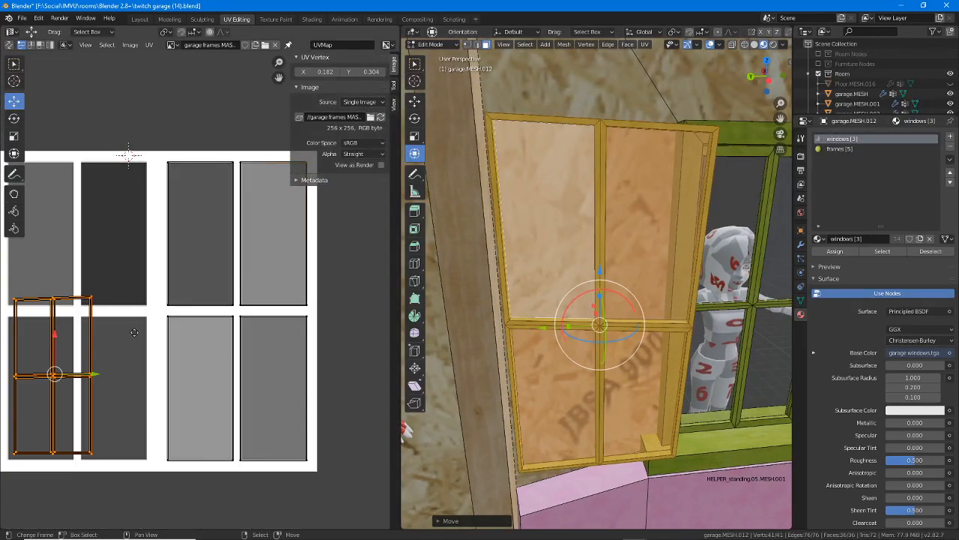
middle_drag(134, 332, 161, 322)
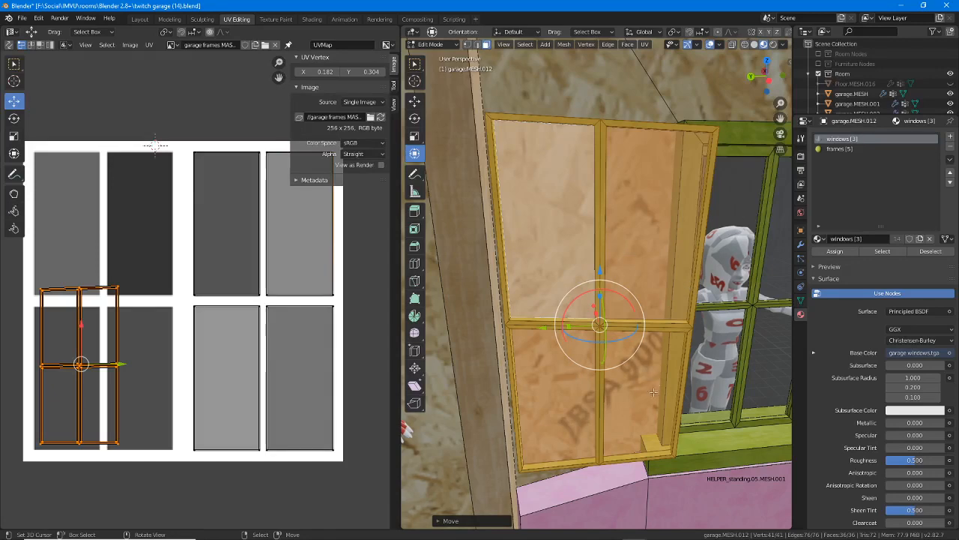
Switch to the IMVU editor and inspect the texture and opacity map of the windows material.
mouse_move(586, 534)
click(683, 530)
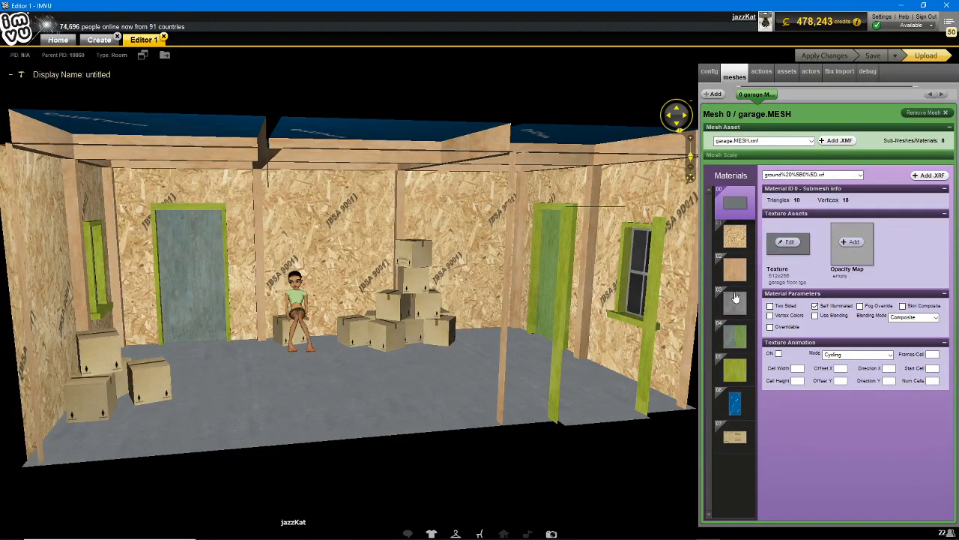
click(735, 298)
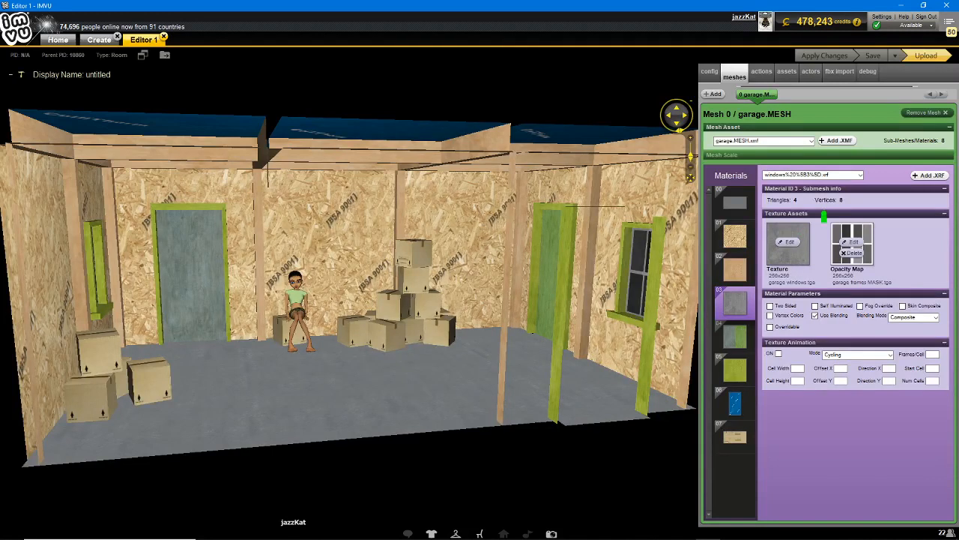
mouse_move(824, 218)
mouse_down()
mouse_move(890, 274)
mouse_move(839, 200)
mouse_up()
mouse_move(769, 217)
mouse_down()
mouse_move(763, 252)
mouse_move(817, 277)
mouse_move(783, 211)
mouse_up()
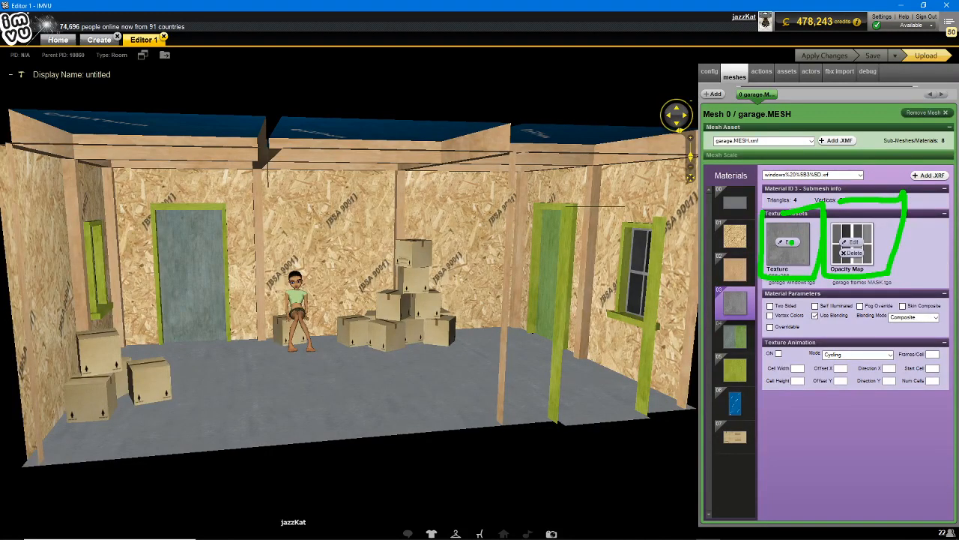
key(Escape)
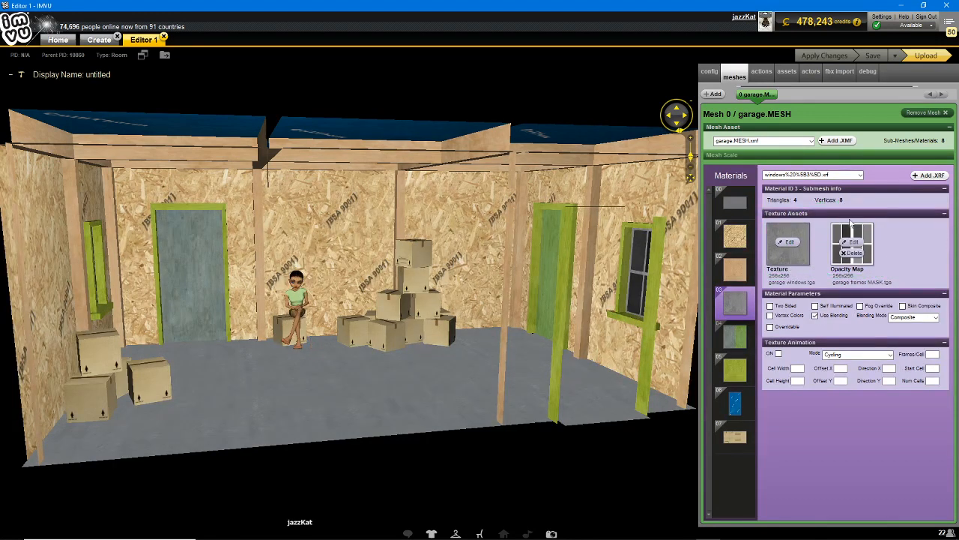
Switch back to Blender and open the Shading workspace with the view framed on the open window.
key(alt+Tab)
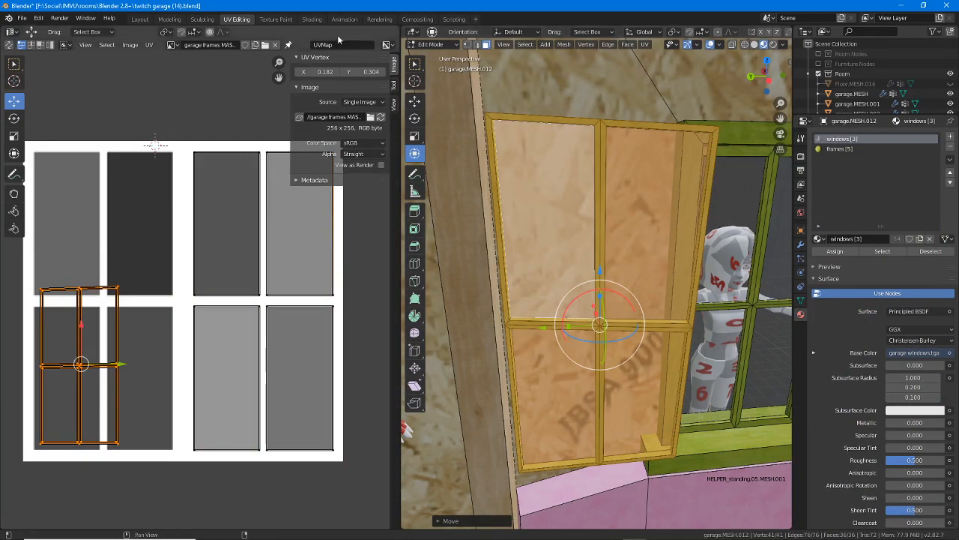
click(311, 19)
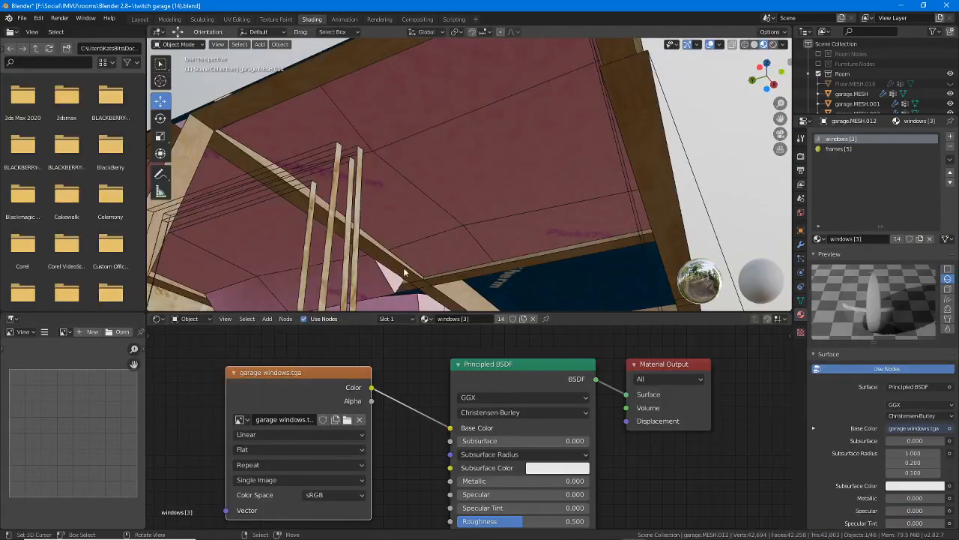
scroll(387, 239, down, 5)
middle_drag(387, 238, 390, 276)
scroll(578, 232, up, 3)
shift+middle_drag(578, 232, 431, 169)
key(KP_Decimal)
scroll(401, 151, up, 1)
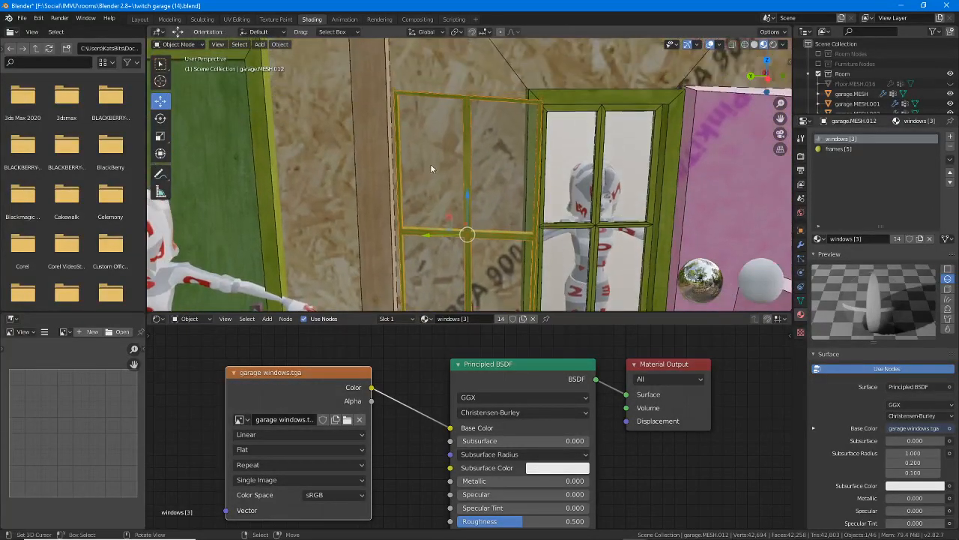
Enter Edit Mode on the window and select its four pane faces.
key(Tab)
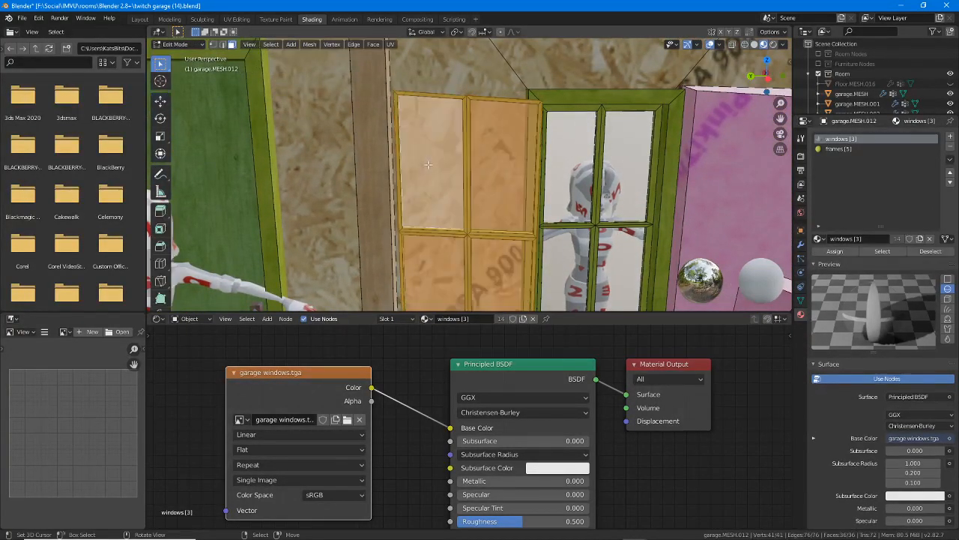
click(436, 178)
shift+click(509, 162)
shift+click(506, 259)
shift+click(440, 271)
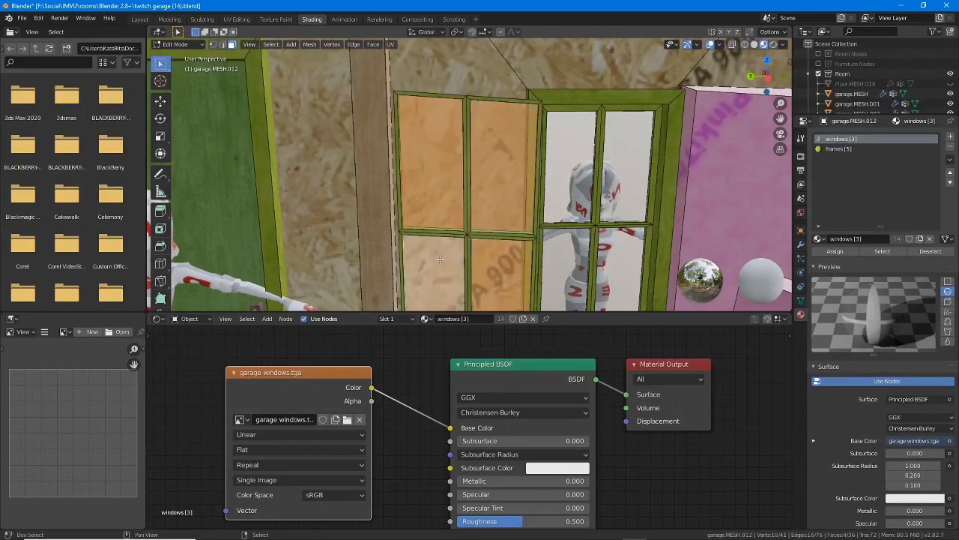
Examine how the garage windows.tga and garage frames MASK.tga nodes connect to the Principled BSDF's Base Color and Alpha inputs.
scroll(397, 400, up, 6)
scroll(397, 400, down, 10)
middle_drag(415, 417, 405, 492)
middle_drag(434, 371, 426, 488)
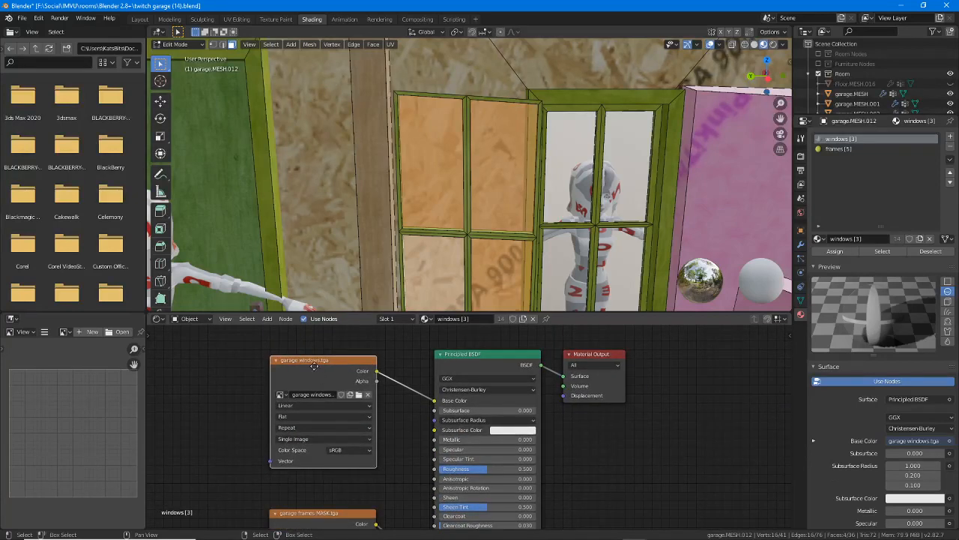
mouse_move(314, 359)
mouse_down()
mouse_move(336, 350)
mouse_move(317, 364)
mouse_up()
middle_drag(393, 459, 406, 364)
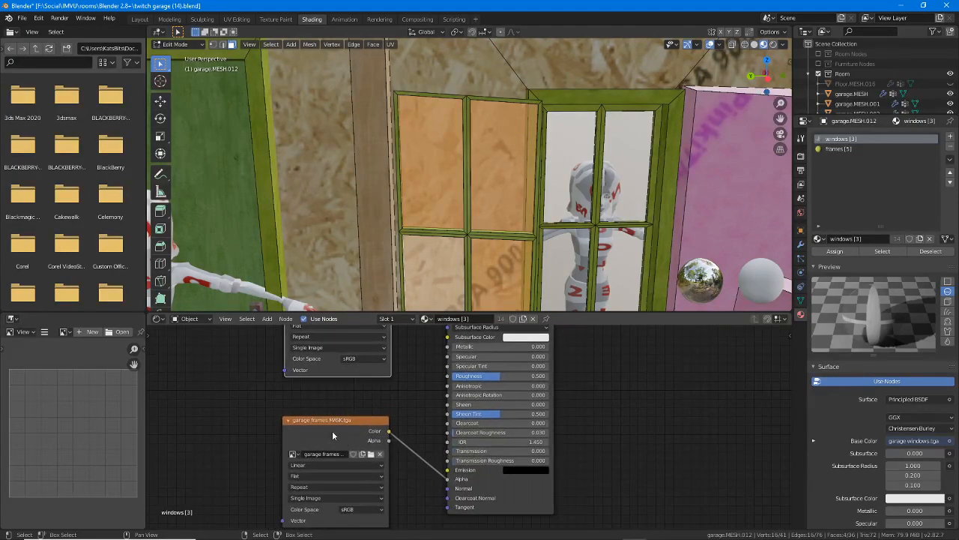
click(324, 420)
scroll(357, 449, up, 3)
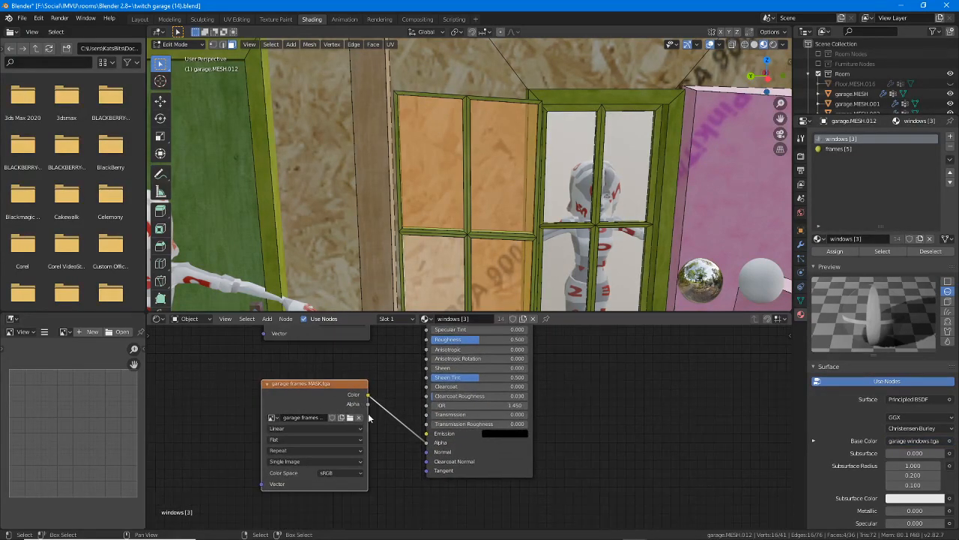
middle_drag(365, 447, 432, 441)
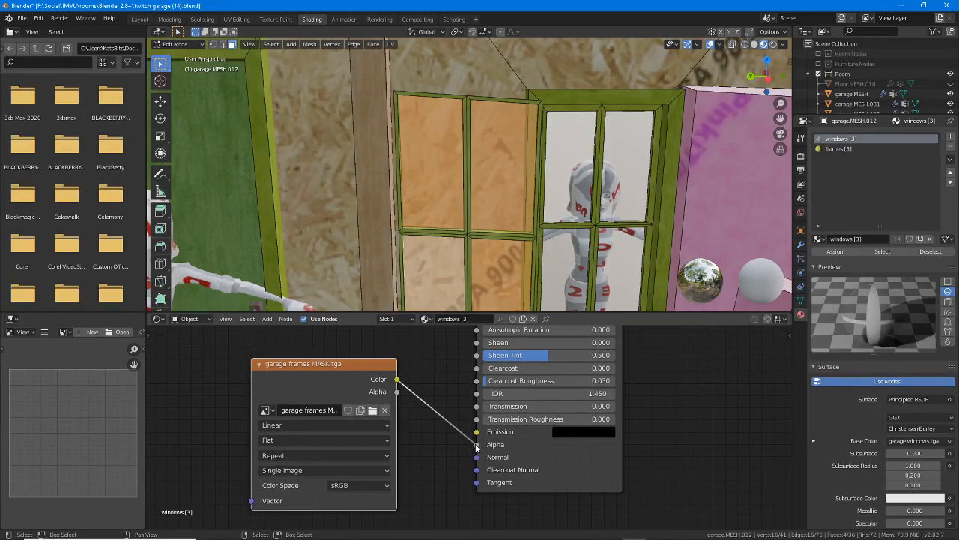
middle_drag(524, 355, 498, 425)
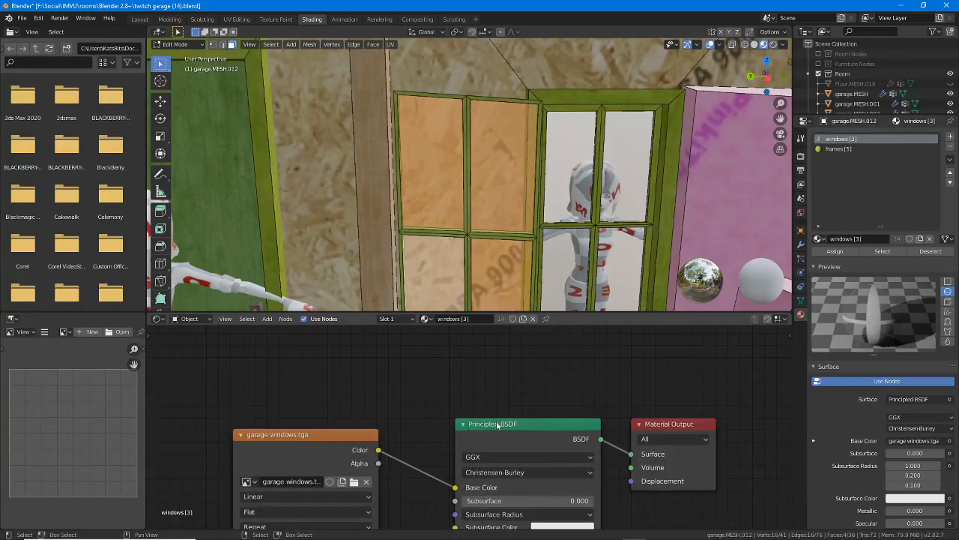
middle_drag(490, 460, 500, 302)
middle_drag(493, 464, 497, 419)
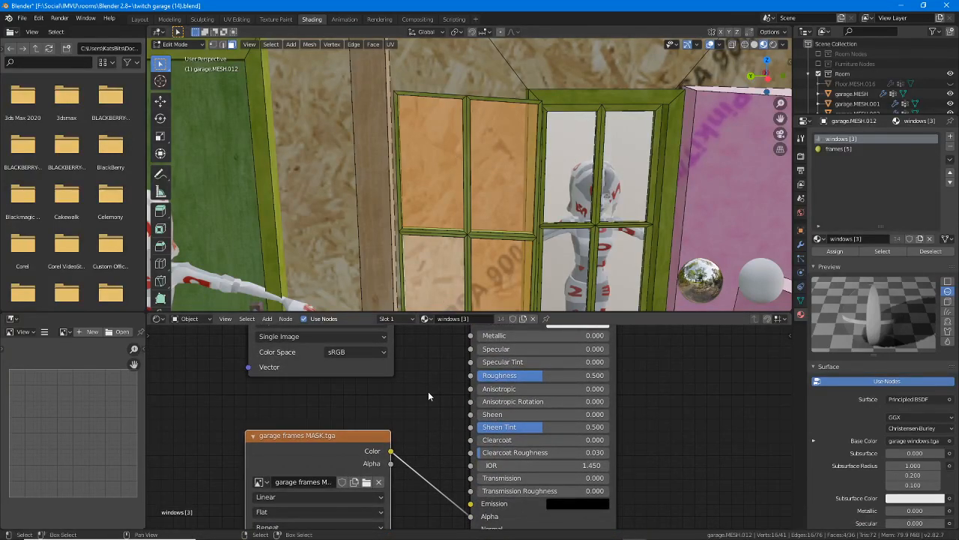
drag(359, 436, 363, 434)
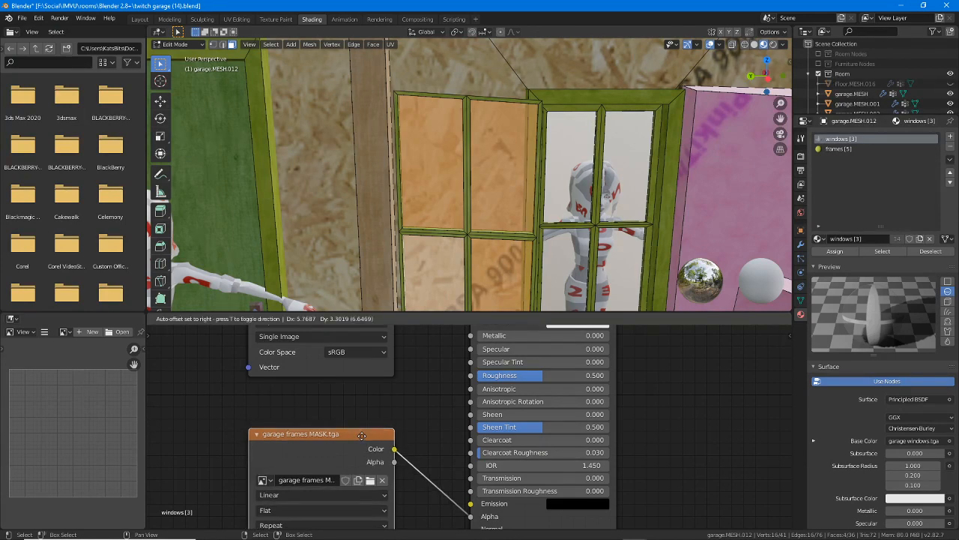
Inspect the panes up close and return to the Layout workspace with the window in view.
scroll(510, 192, up, 5)
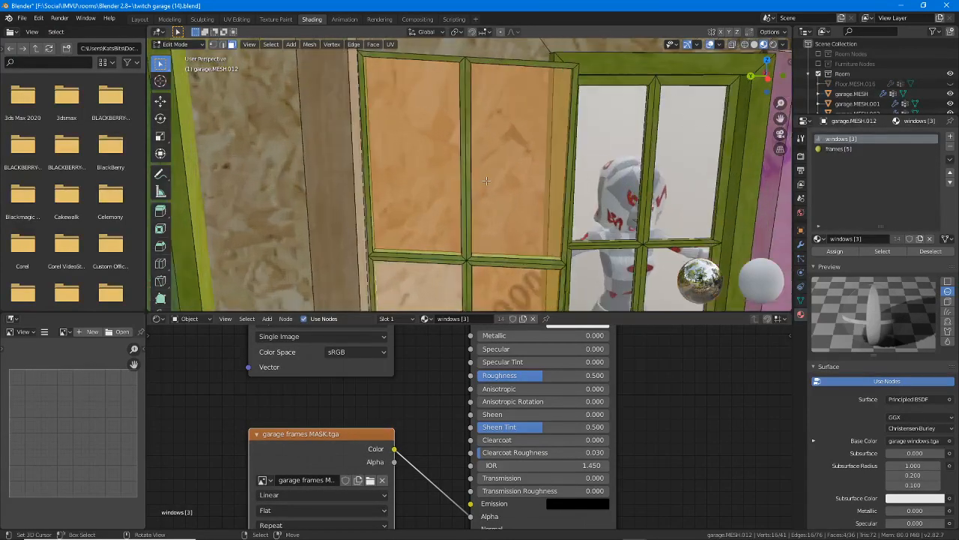
middle_drag(416, 164, 502, 186)
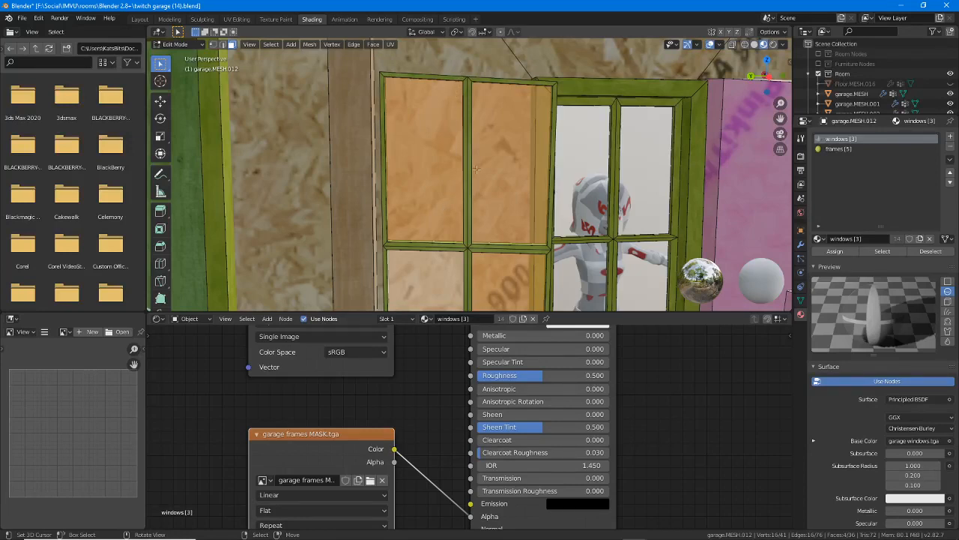
click(139, 18)
scroll(460, 340, down, 1)
middle_drag(392, 230, 417, 214)
alt+click(422, 241)
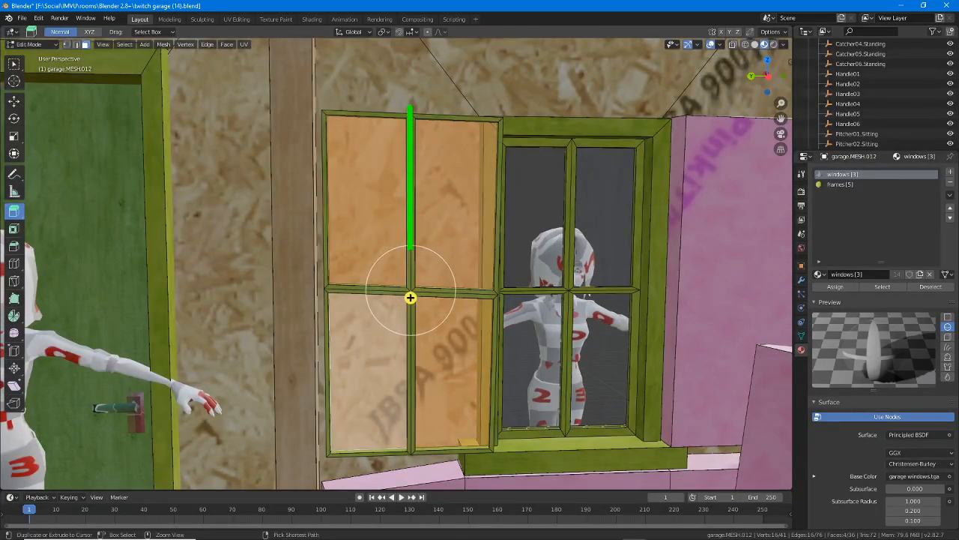
ctrl+click(411, 294)
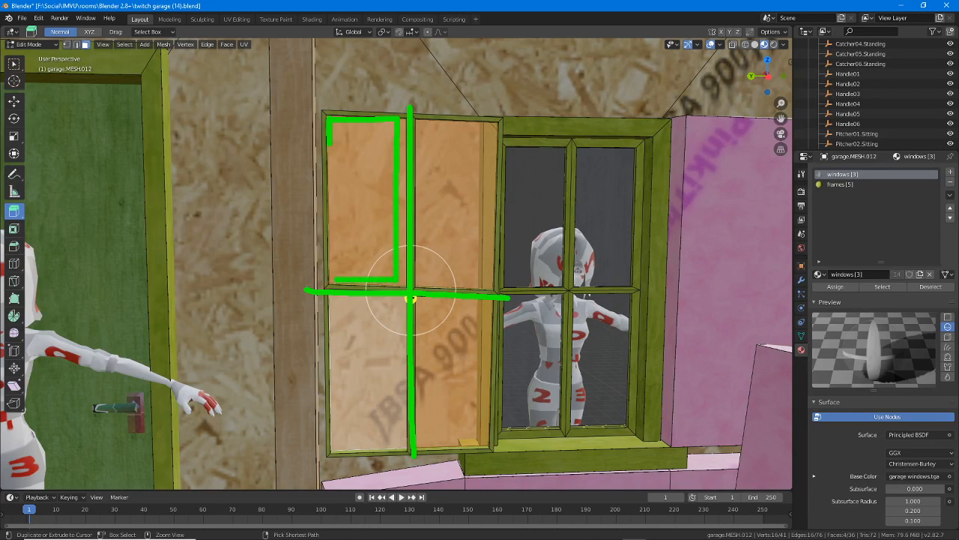
drag(333, 279, 327, 135)
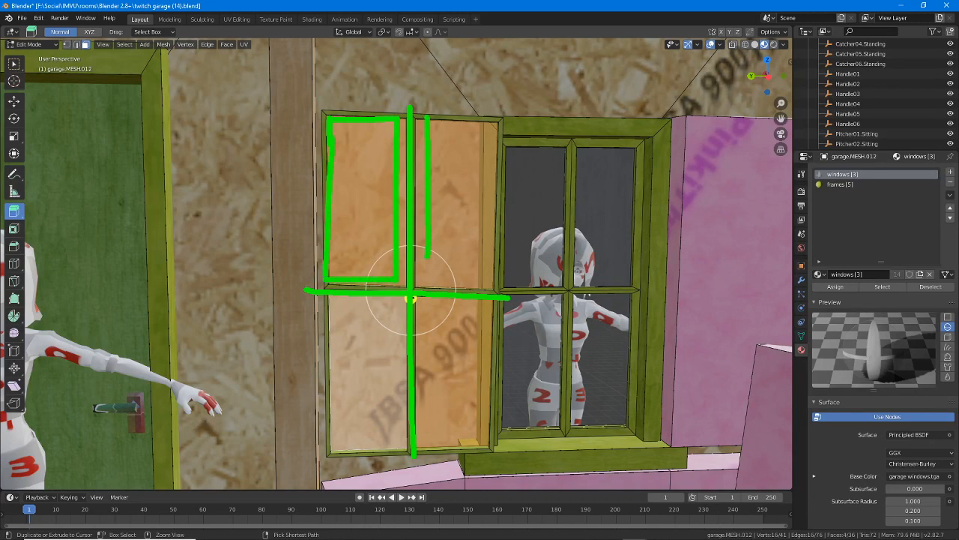
mouse_move(471, 275)
mouse_down()
mouse_move(495, 198)
mouse_move(492, 122)
mouse_move(430, 120)
mouse_up()
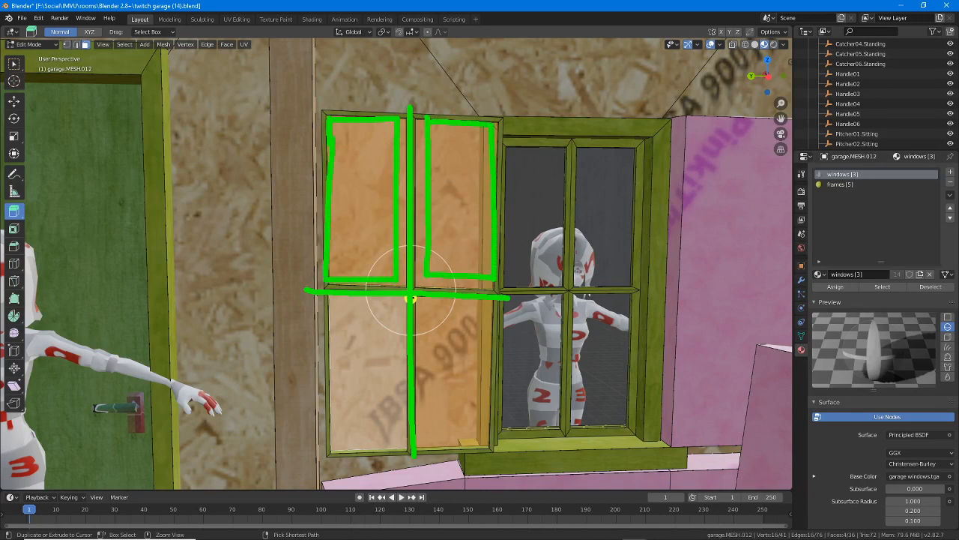
mouse_move(327, 303)
mouse_down()
mouse_move(322, 443)
mouse_move(365, 451)
mouse_move(397, 405)
mouse_move(395, 309)
mouse_move(334, 306)
mouse_up()
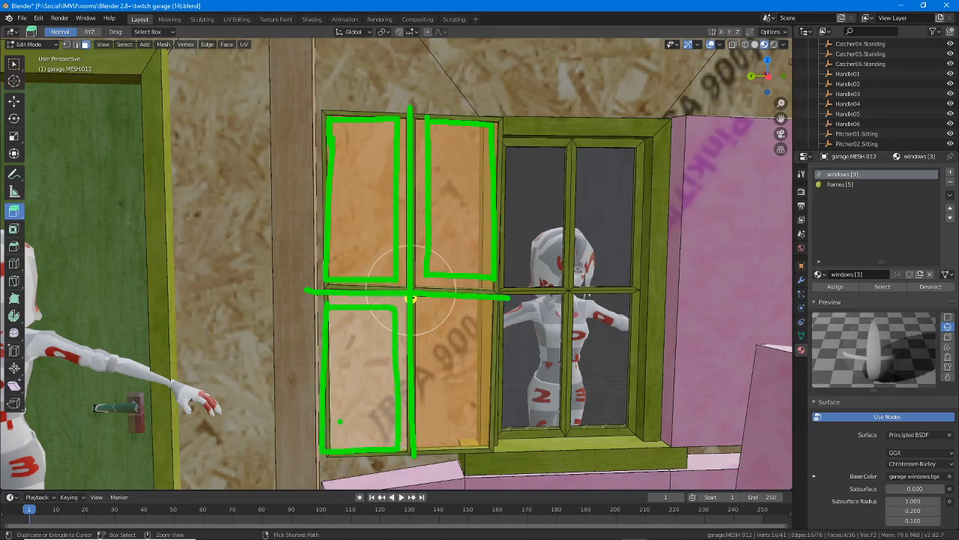
drag(334, 432, 337, 333)
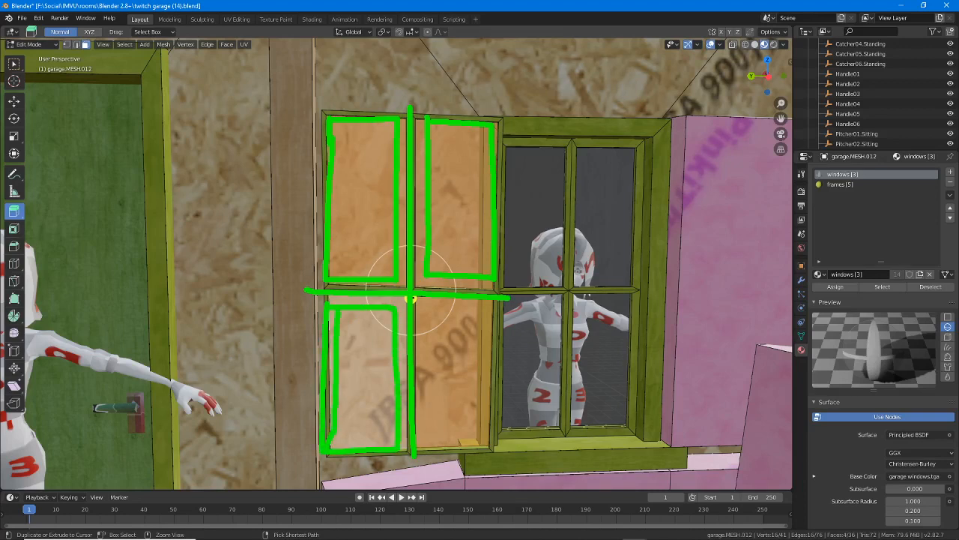
drag(338, 433, 379, 431)
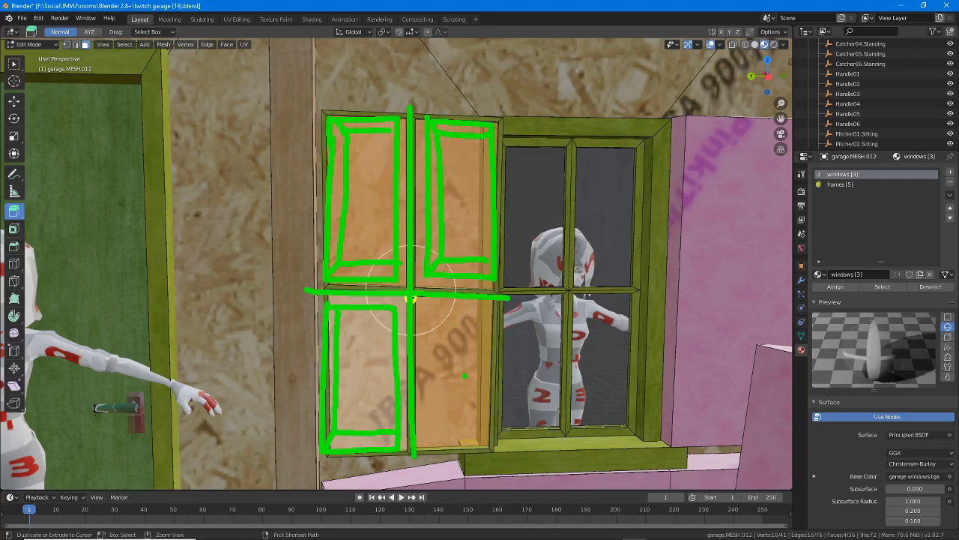
Try moving the four selected pane faces away from the window frame along the global Y axis.
mouse_move(407, 295)
middle_down()
mouse_move(310, 290)
mouse_move(398, 317)
mouse_move(370, 318)
middle_up()
click(17, 103)
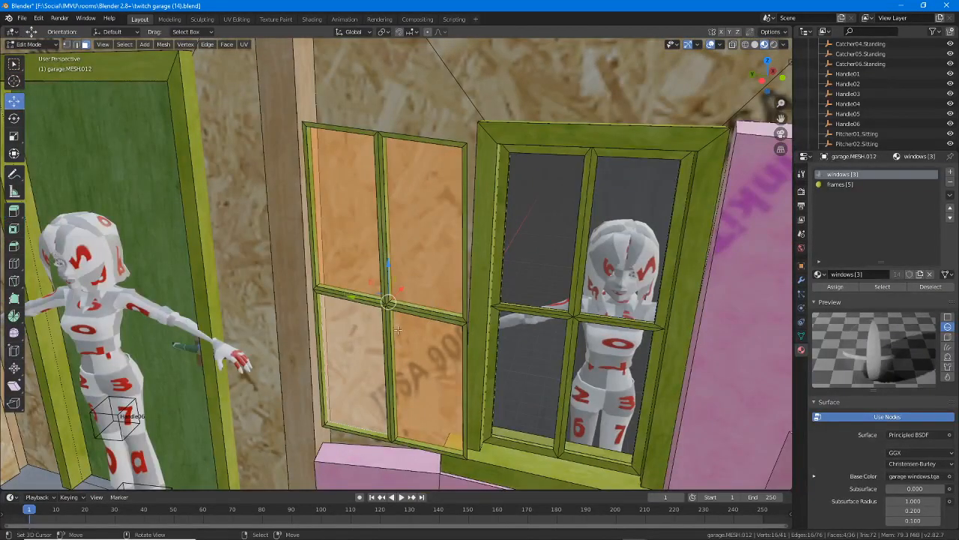
middle_drag(355, 299, 368, 315)
drag(367, 314, 527, 320)
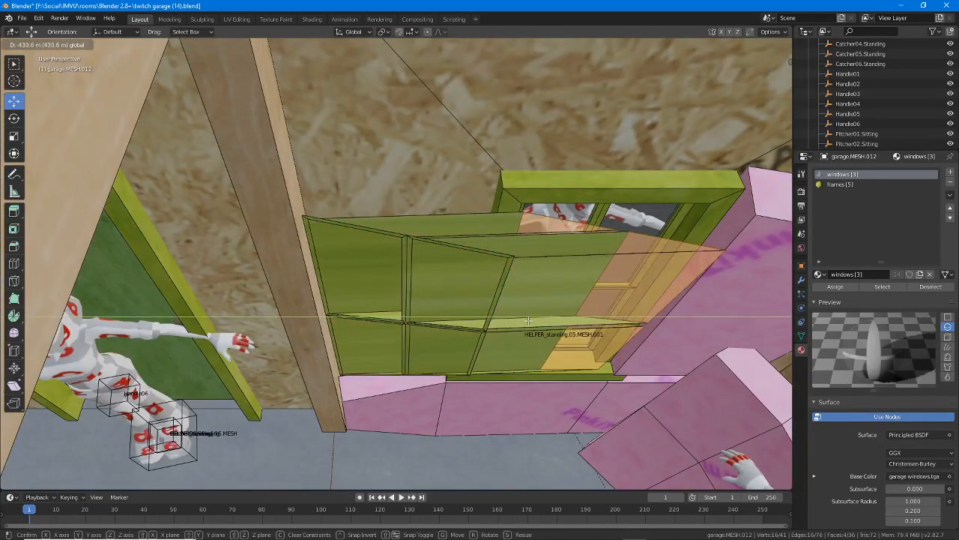
right_click(527, 320)
middle_drag(411, 272, 402, 238)
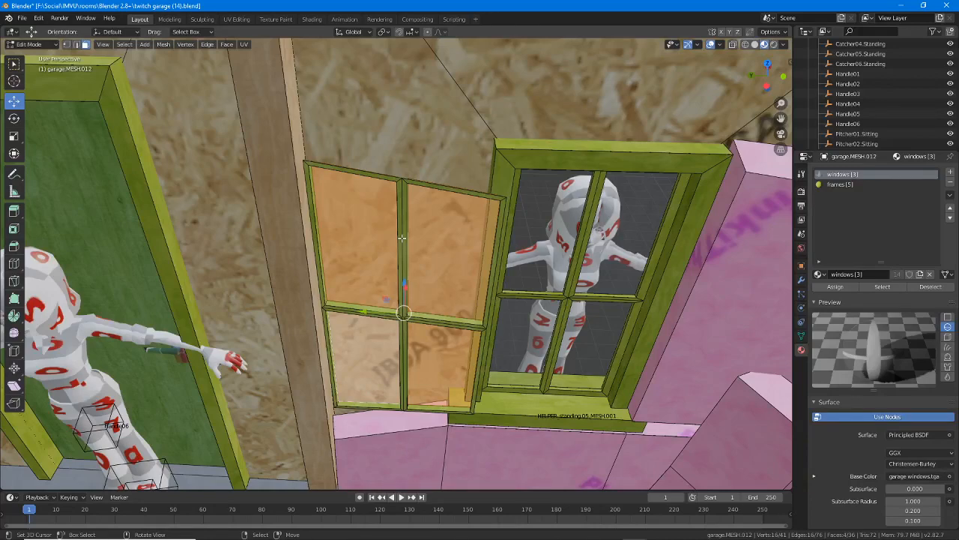
middle_drag(413, 235, 442, 244)
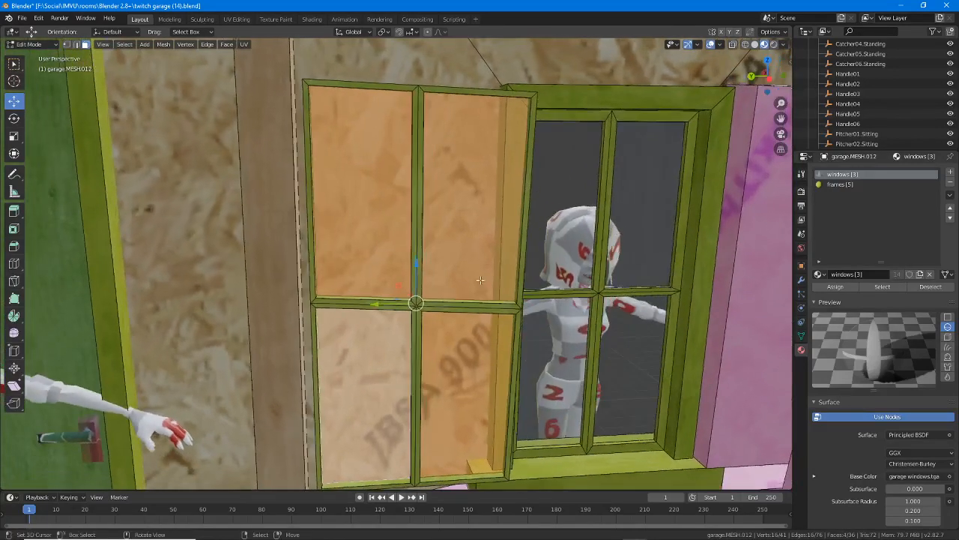
Deselect the window pane faces and select all faces assigned to the frames material.
click(930, 286)
click(838, 185)
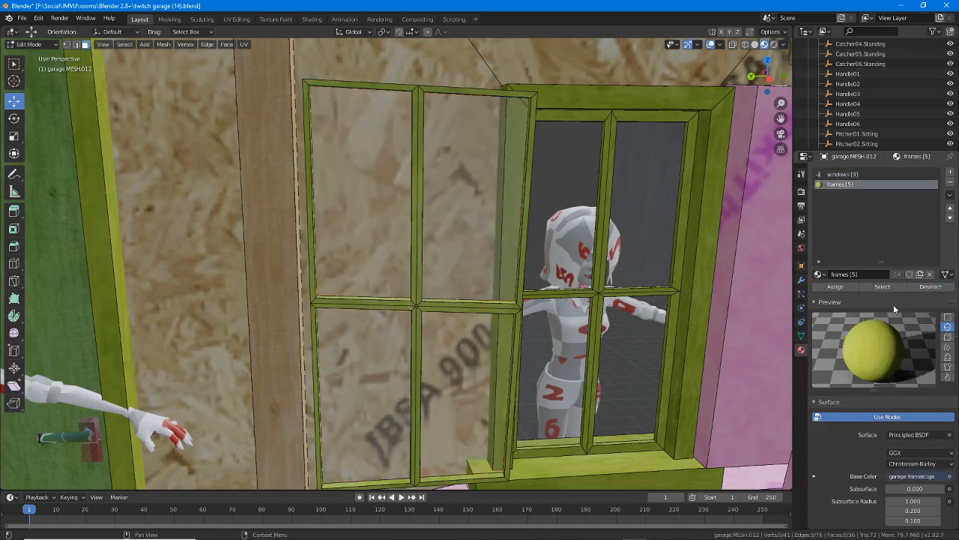
click(882, 287)
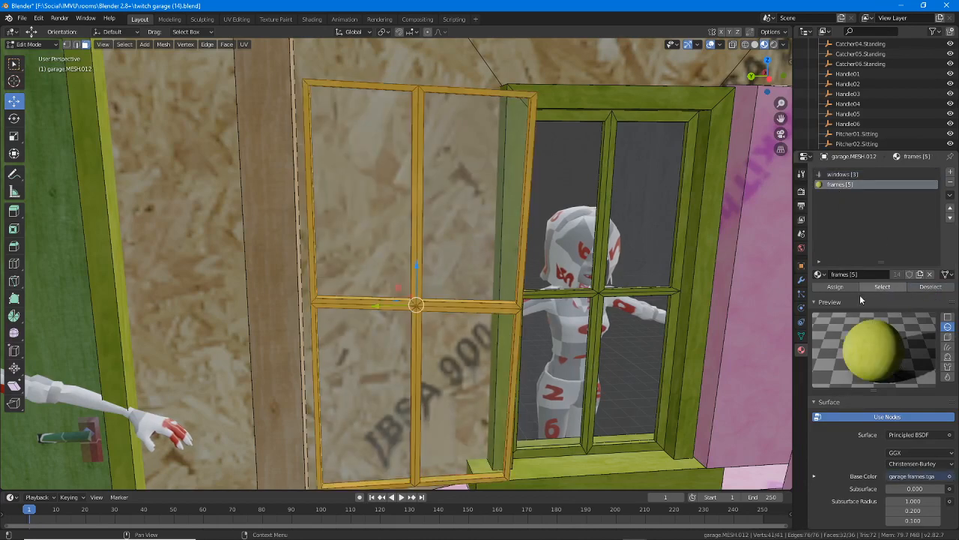
Open the UV Editing workspace and display garage frames.tga behind the selected frame UVs.
click(236, 19)
scroll(166, 105, down, 3)
scroll(166, 105, up, 2)
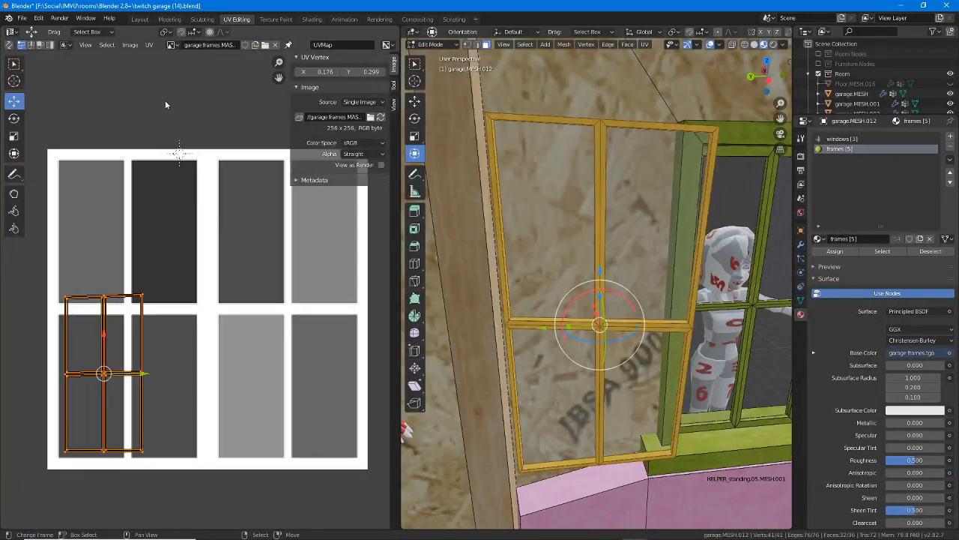
click(172, 45)
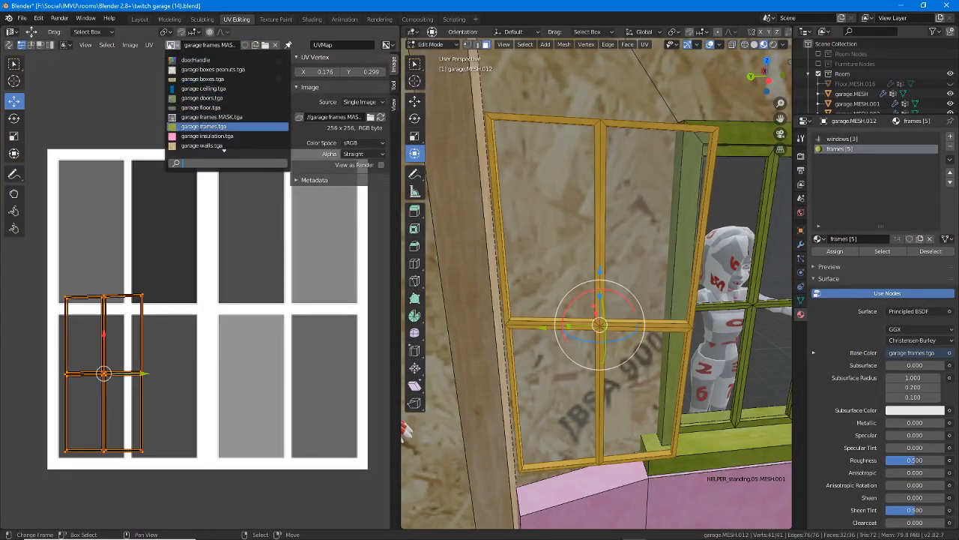
click(201, 126)
scroll(159, 306, up, 4)
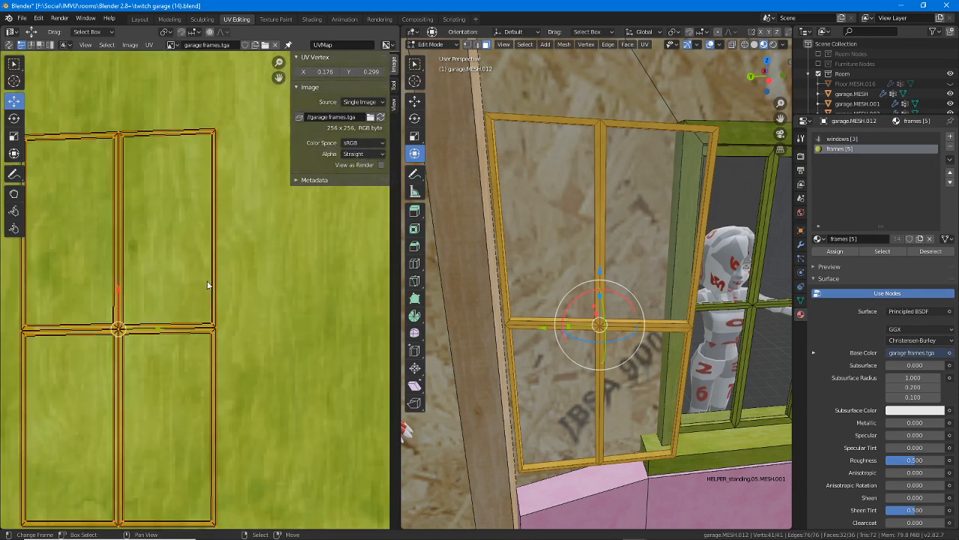
Remove all faces of the window frame's middle horizontal bar from the selection.
middle_drag(608, 247, 619, 242)
scroll(619, 242, up, 1)
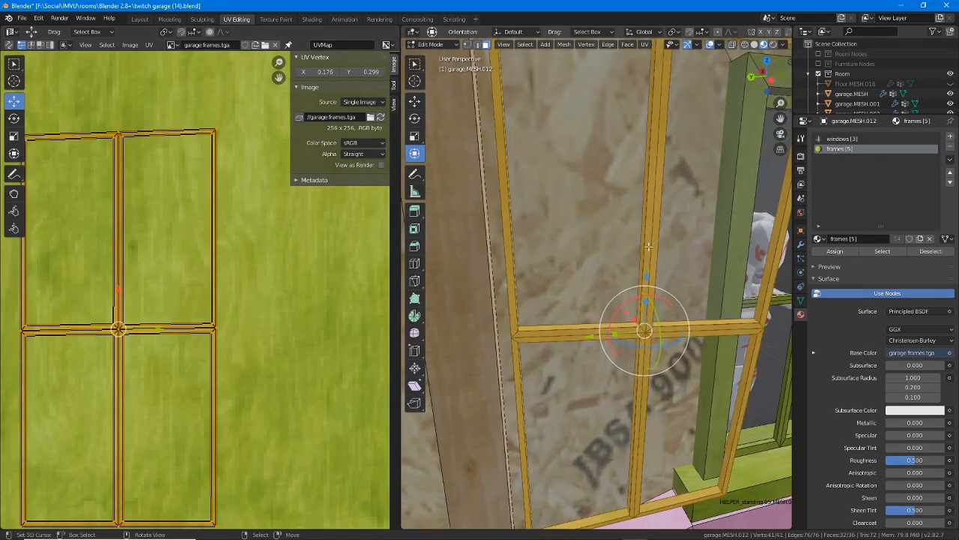
shift+right_click(587, 328)
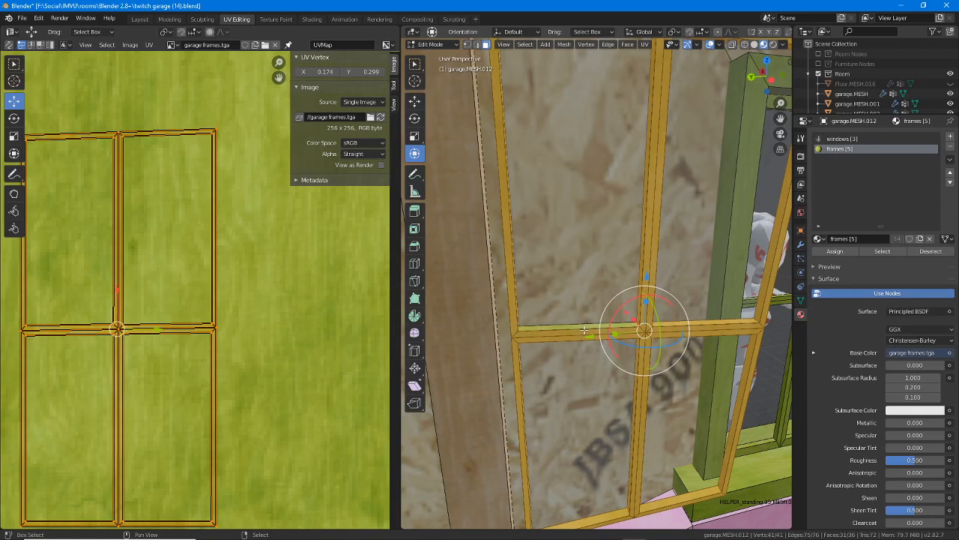
shift+right_click(592, 333)
shift+right_click(601, 338)
shift+right_click(698, 322)
shift+right_click(700, 327)
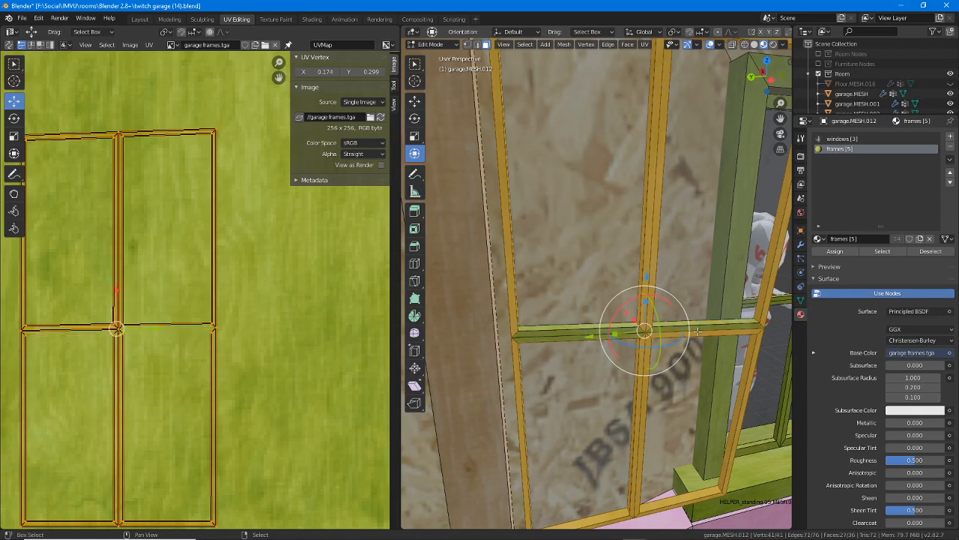
shift+right_click(701, 332)
middle_drag(698, 330, 695, 290)
shift+right_click(609, 165)
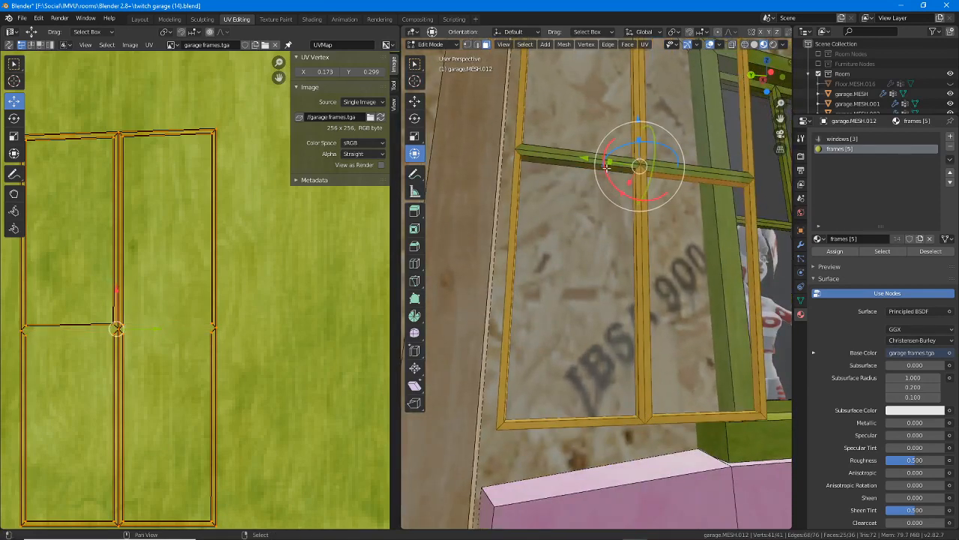
shift+right_click(663, 174)
middle_drag(664, 159, 599, 142)
shift+right_click(591, 201)
shift+right_click(637, 203)
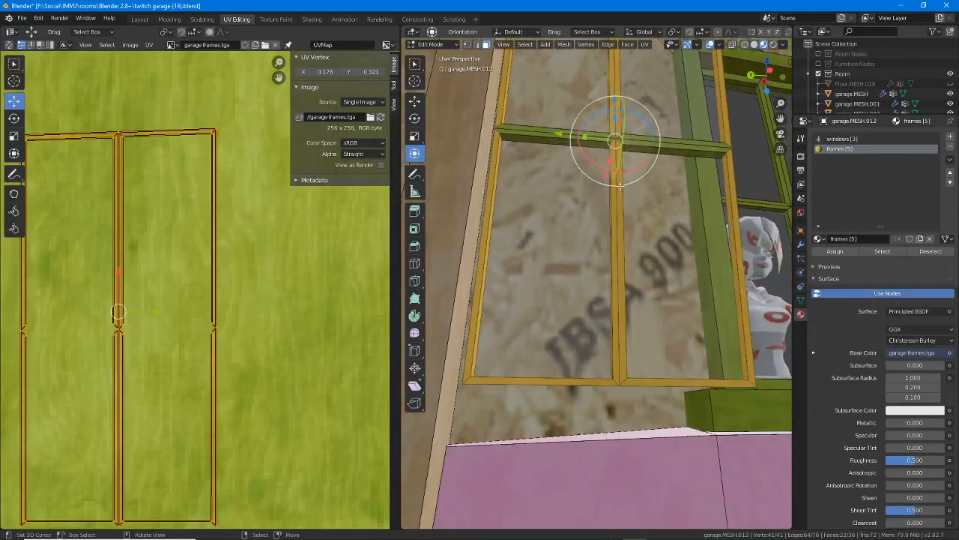
Deselect the faces of the frame's bottom and top rails, keeping only the vertical bars selected.
shift+right_click(587, 383)
shift+right_click(649, 381)
middle_drag(650, 379, 615, 457)
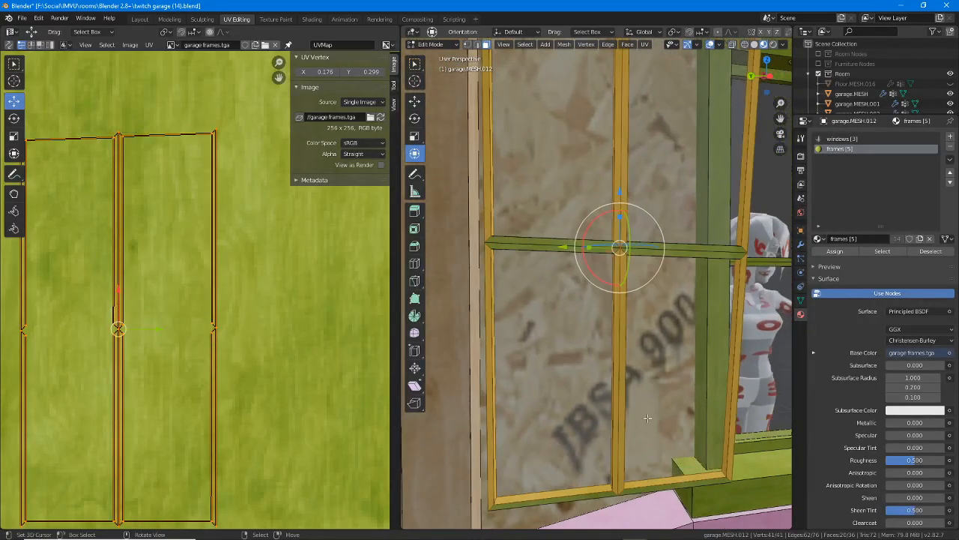
shift+right_click(600, 491)
shift+right_click(641, 484)
middle_drag(631, 273, 561, 162)
shift+right_click(561, 161)
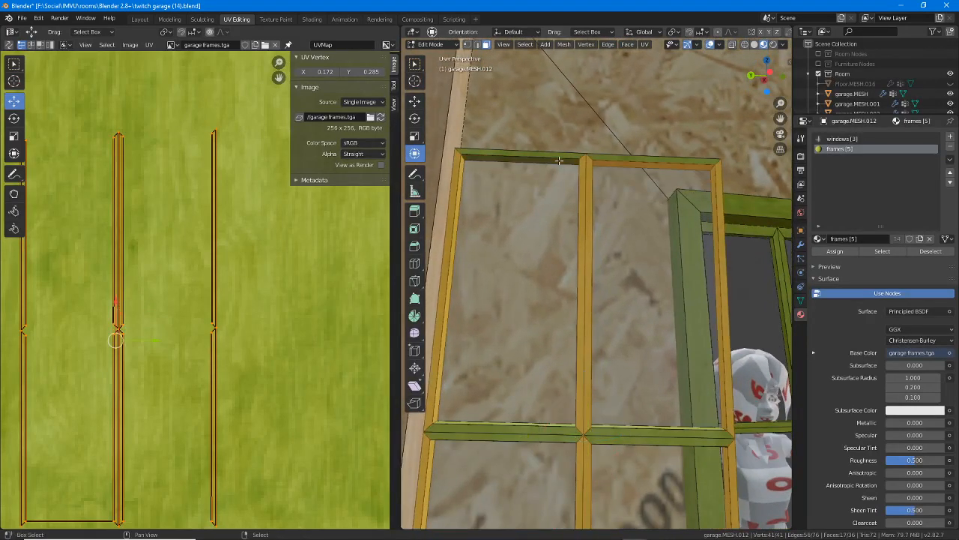
shift+right_click(608, 163)
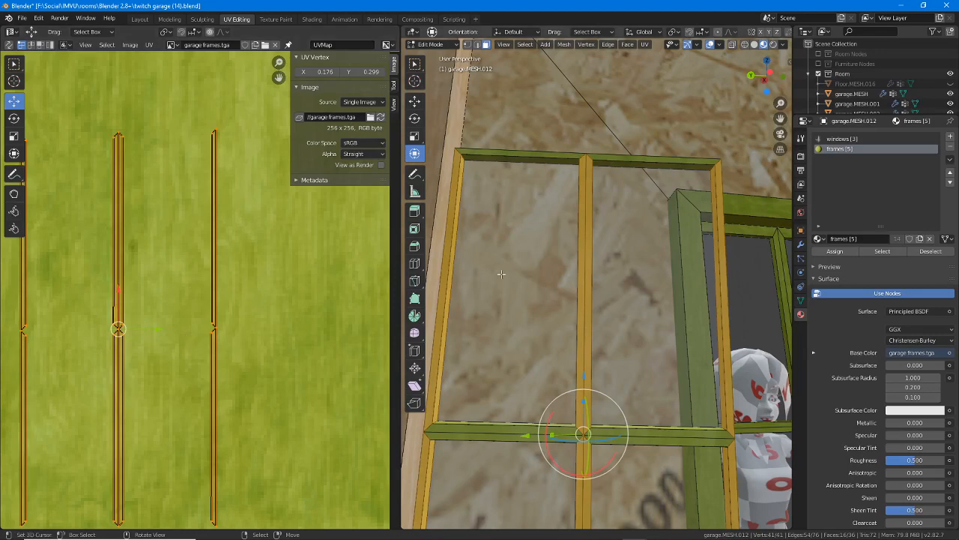
Scale the vertical bars' UVs up to over three times their size on the wood texture.
scroll(189, 334, down, 4)
middle_drag(206, 313, 184, 338)
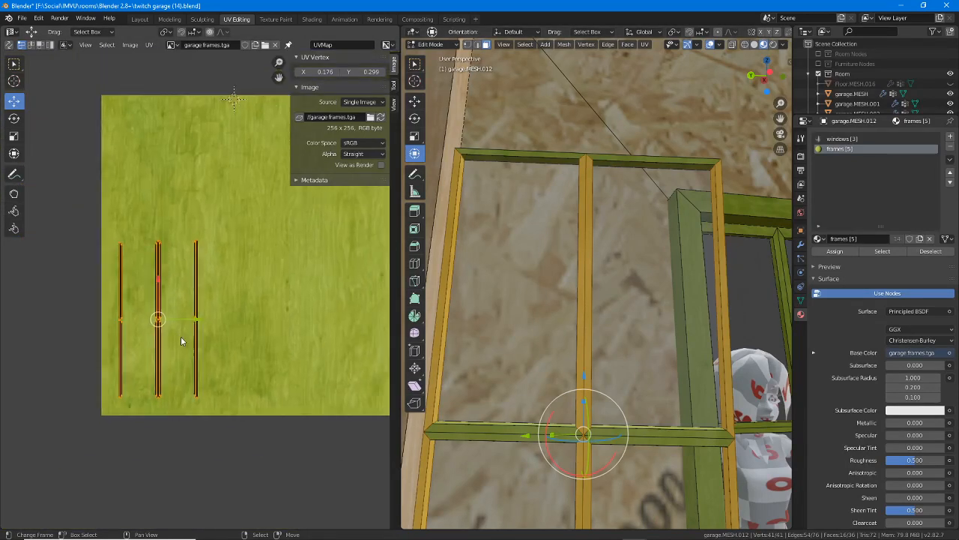
key(s)
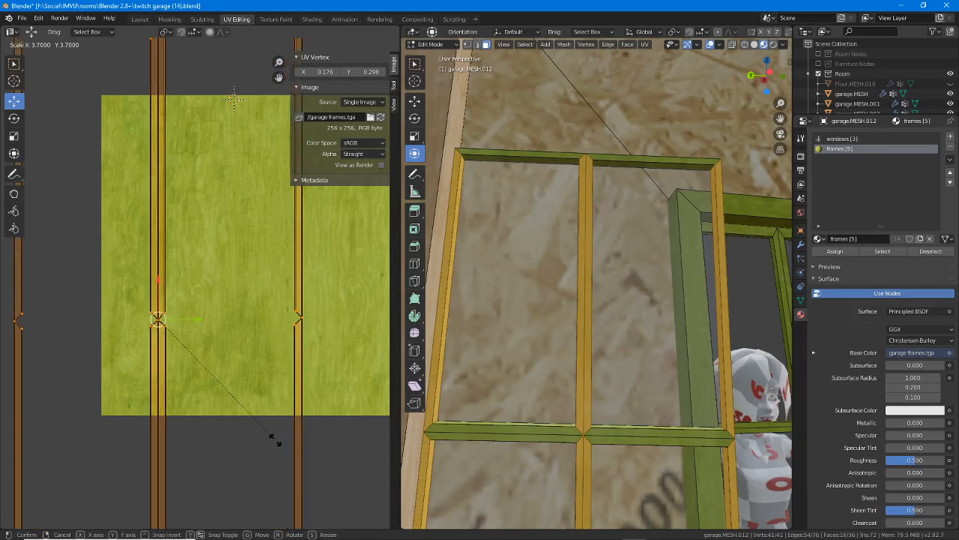
click(267, 373)
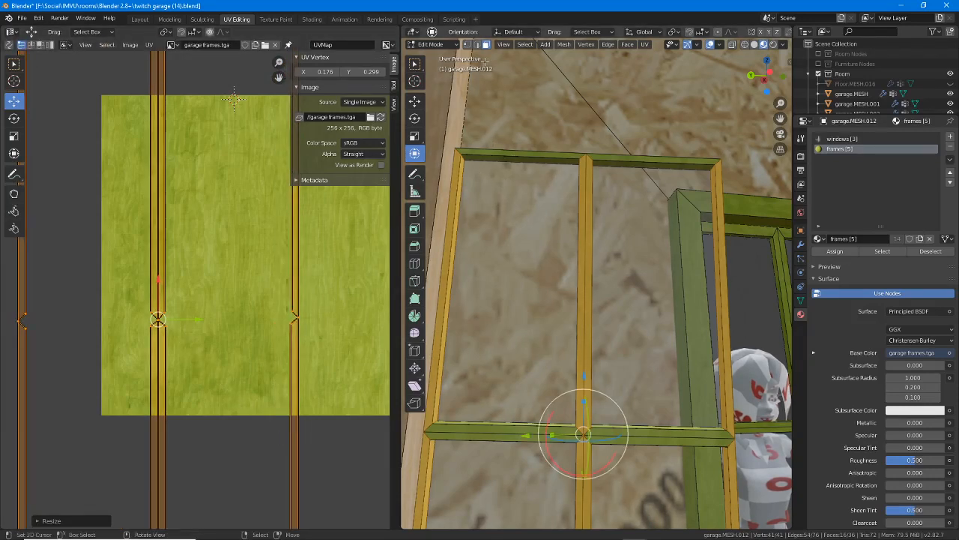
Invert the face selection and deselect the four panes, keeping only the horizontal frame bars selected.
click(524, 44)
click(536, 75)
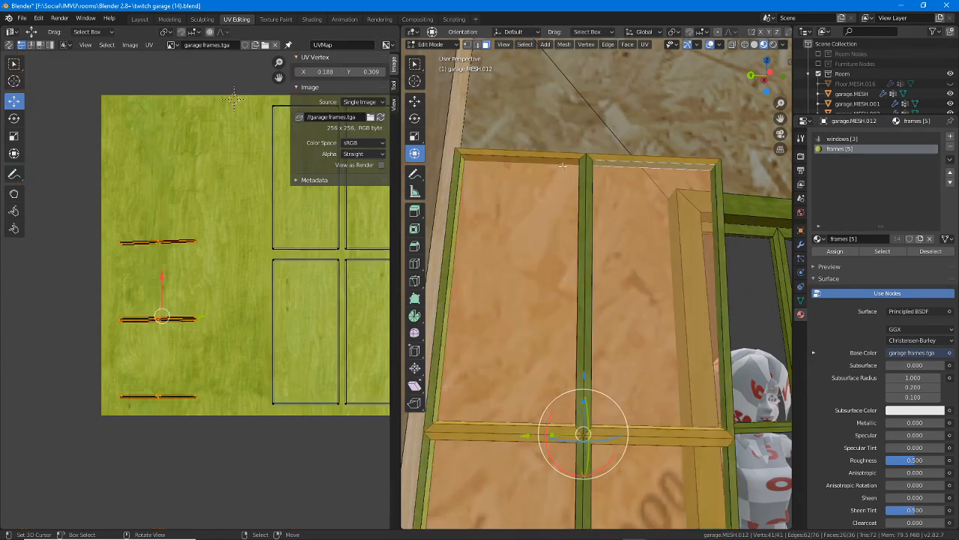
shift+click(515, 233)
shift+click(638, 278)
shift+click(634, 465)
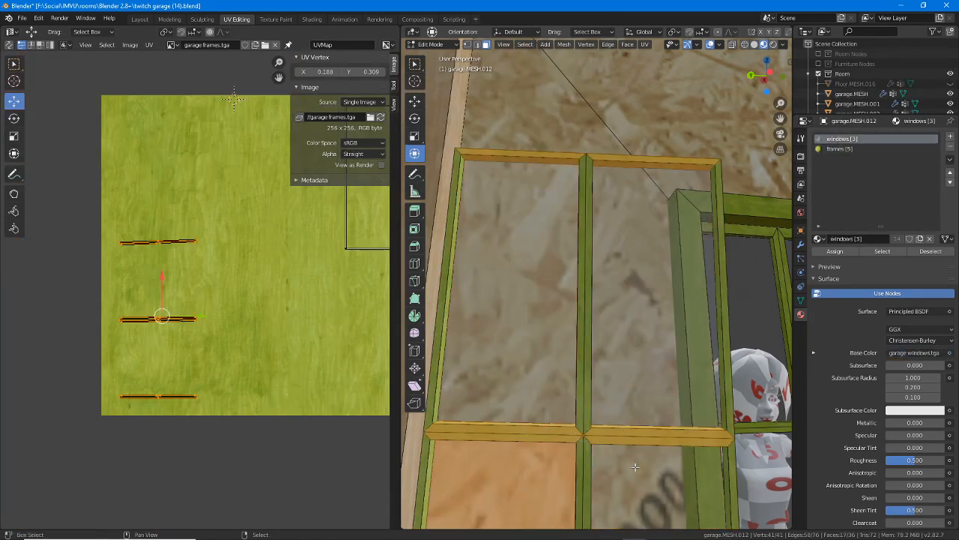
shift+click(499, 483)
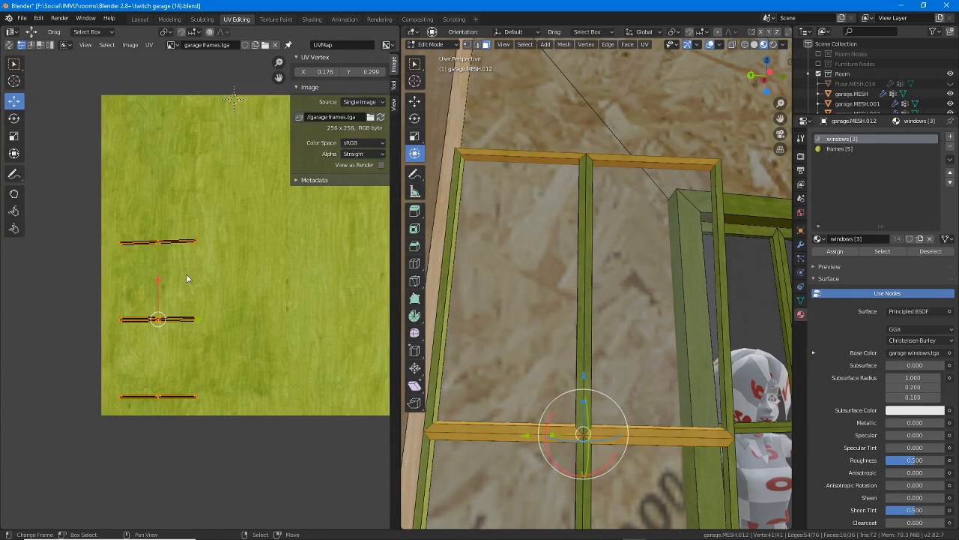
Scale the horizontal bars' UVs by 2.6 and rotate them -90° around individual origins to follow the wood grain.
key(s)
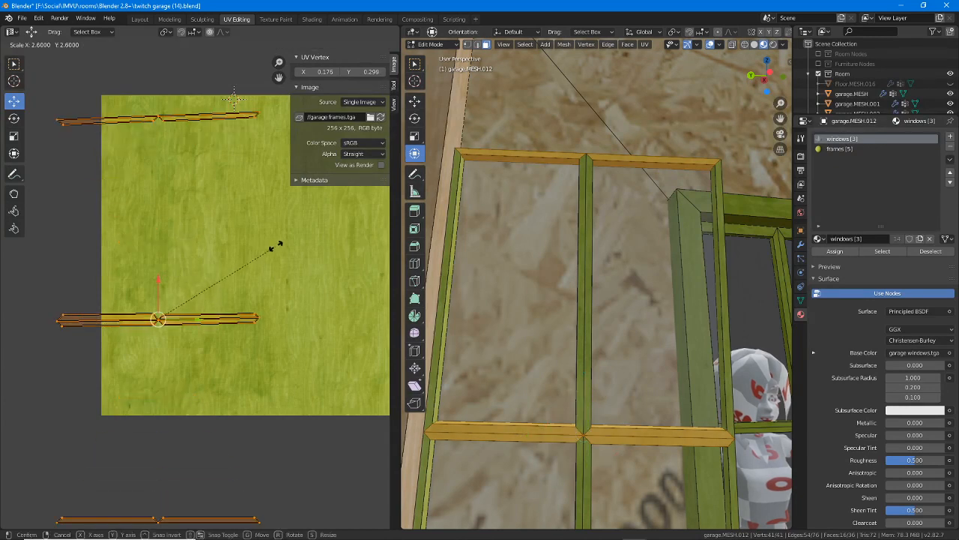
click(275, 245)
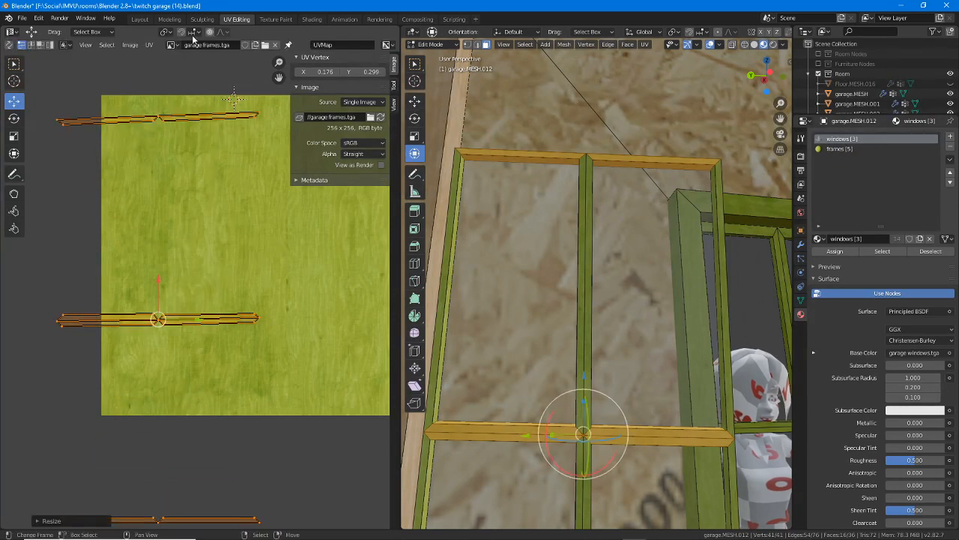
click(166, 32)
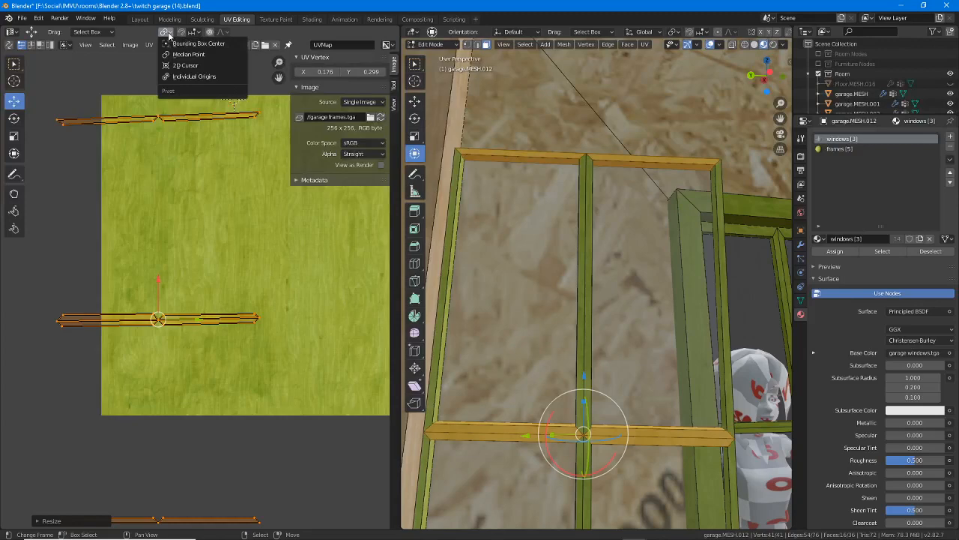
click(191, 77)
key(r)
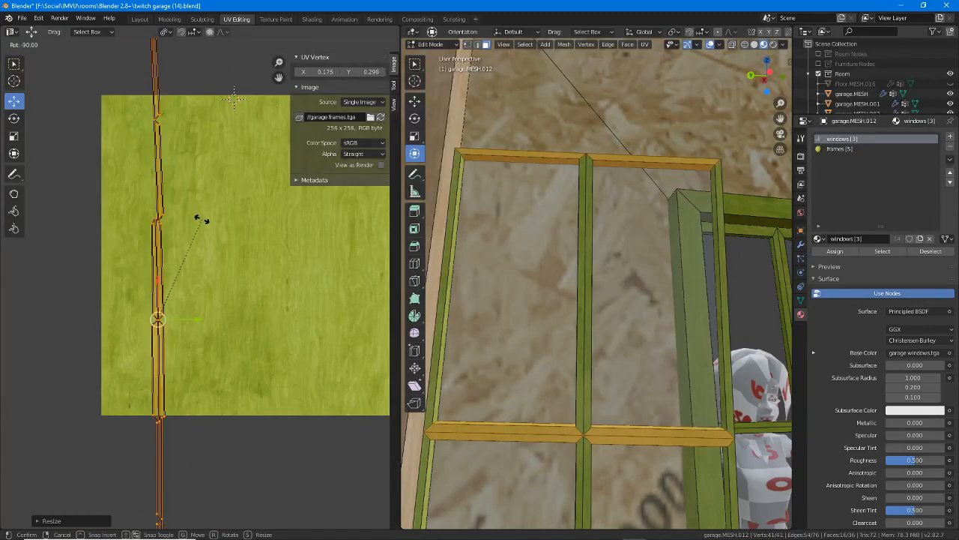
click(203, 219)
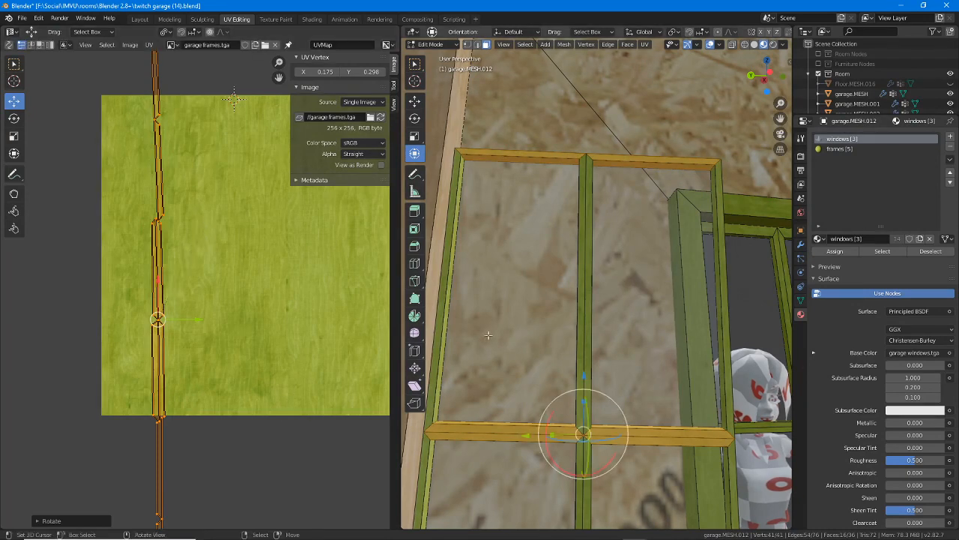
Select the whole window mesh except its four panes and inspect the wood texture on the frame bars.
key(a)
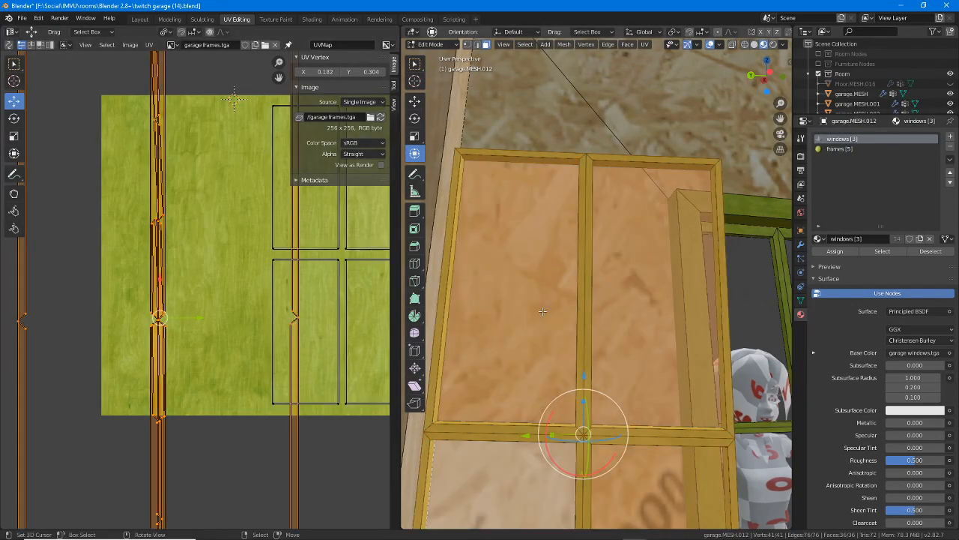
shift+click(565, 324)
shift+click(624, 345)
shift+click(639, 448)
shift+click(537, 465)
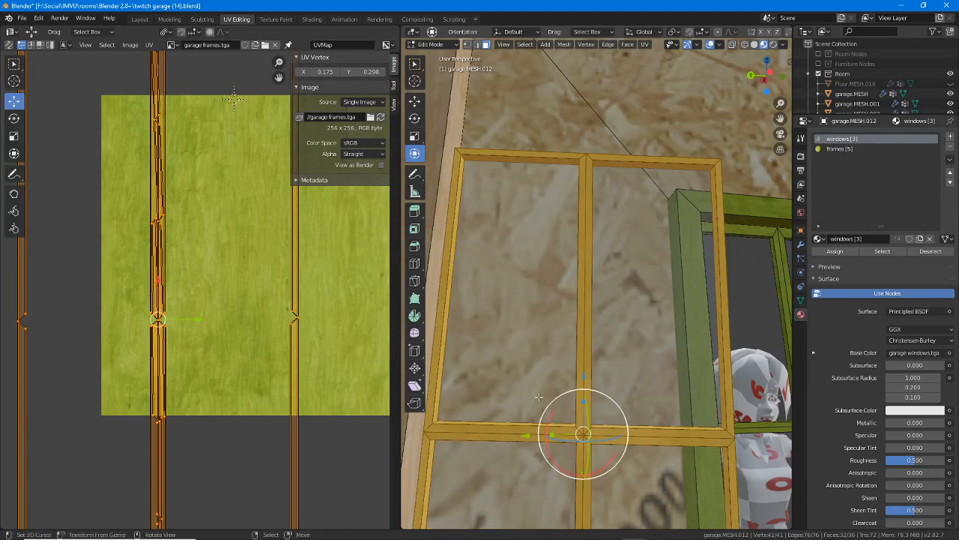
middle_drag(151, 294, 148, 436)
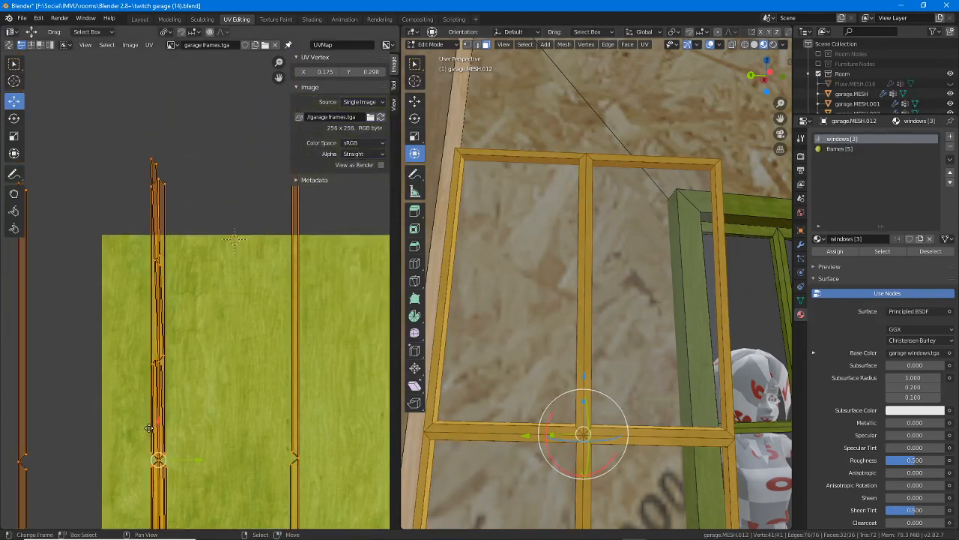
middle_drag(221, 459, 218, 303)
scroll(604, 253, up, 9)
shift+middle_drag(529, 195, 577, 238)
scroll(577, 239, down, 6)
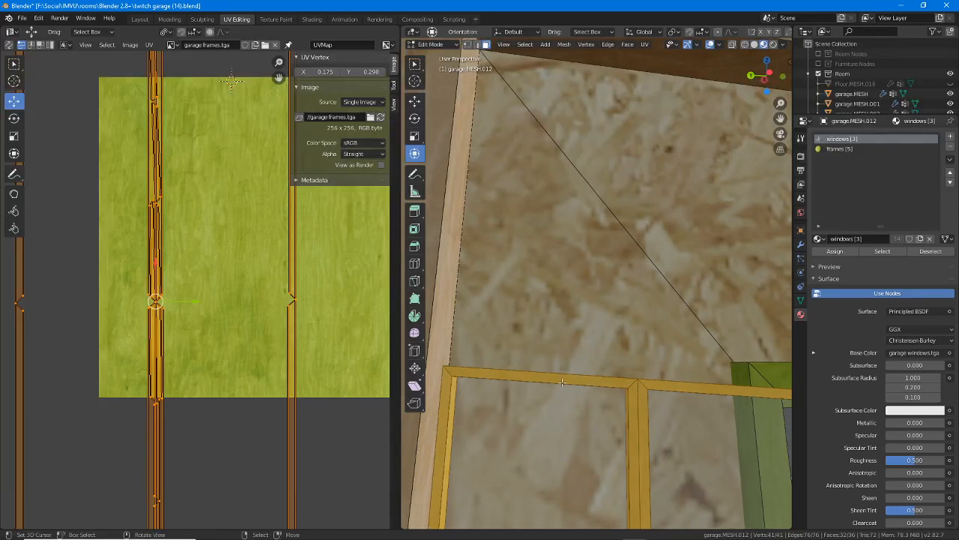
Examine how the frame bars' UVs run along the texture's vertical wood grain and how the whole window looks.
middle_drag(229, 200, 179, 272)
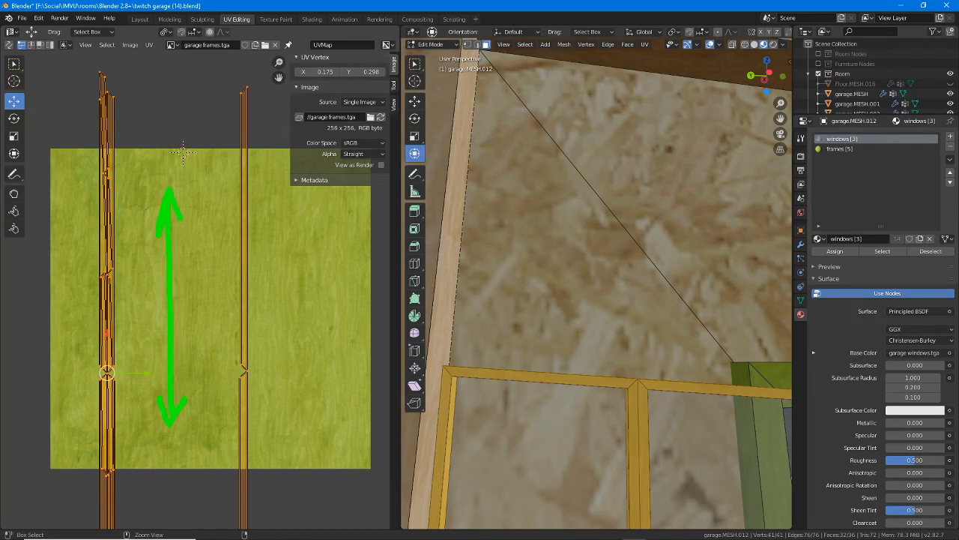
drag(247, 147, 249, 341)
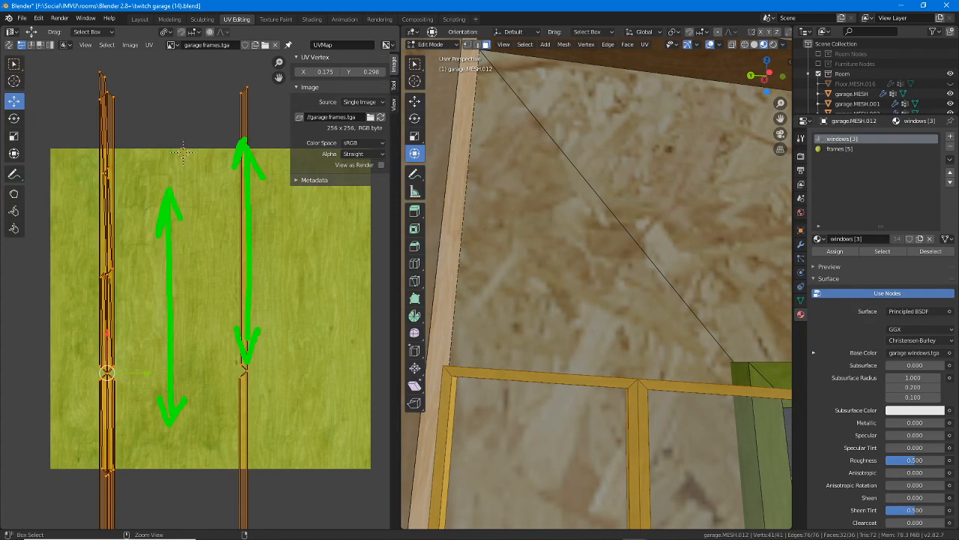
key(Escape)
scroll(623, 480, down, 4)
mouse_move(624, 491)
shift+middle_down()
mouse_move(584, 183)
mouse_move(501, 296)
shift+middle_up()
Return to Object Mode and move the window along the Y axis in front of the wall's window opening.
key(Tab)
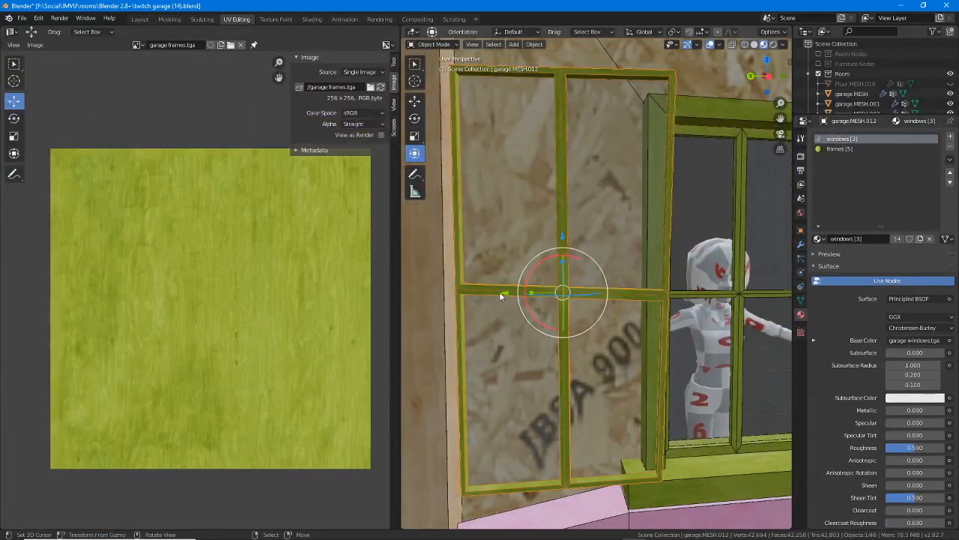
drag(502, 293, 678, 287)
shift+middle_drag(659, 287, 553, 270)
scroll(611, 286, up, 2)
mouse_move(504, 242)
middle_down()
mouse_move(479, 153)
mouse_move(539, 209)
middle_up()
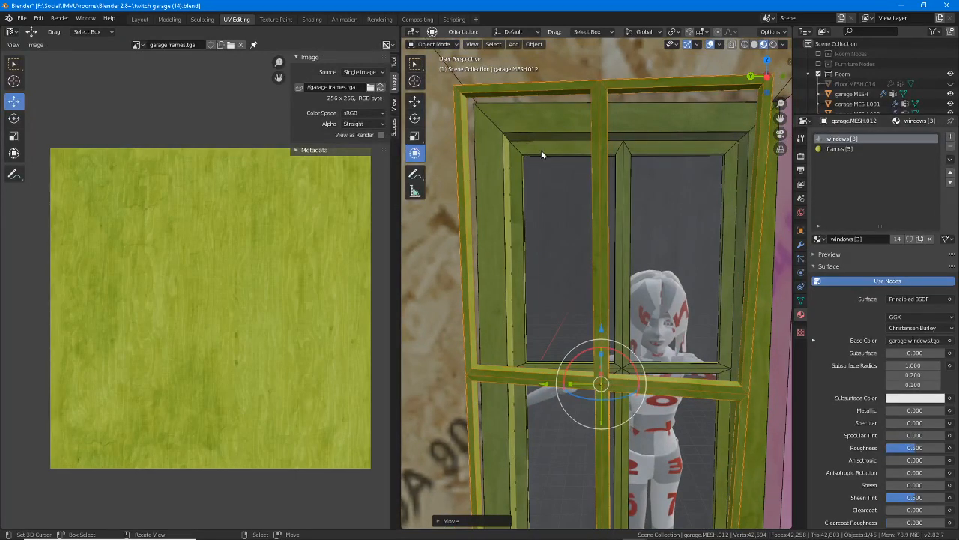
mouse_move(544, 150)
mouse_down()
mouse_move(516, 151)
mouse_move(515, 195)
mouse_move(544, 144)
mouse_move(703, 147)
mouse_move(732, 224)
mouse_up()
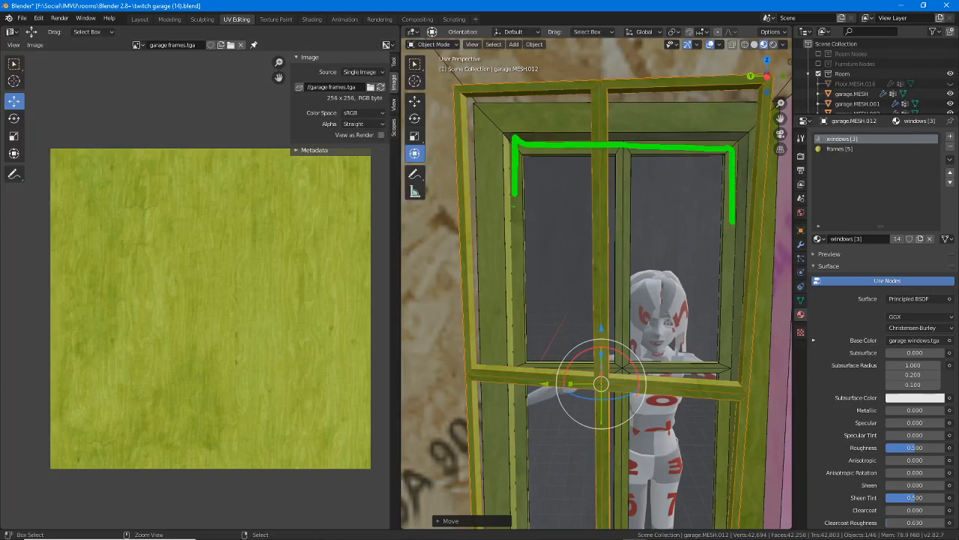
key(Escape)
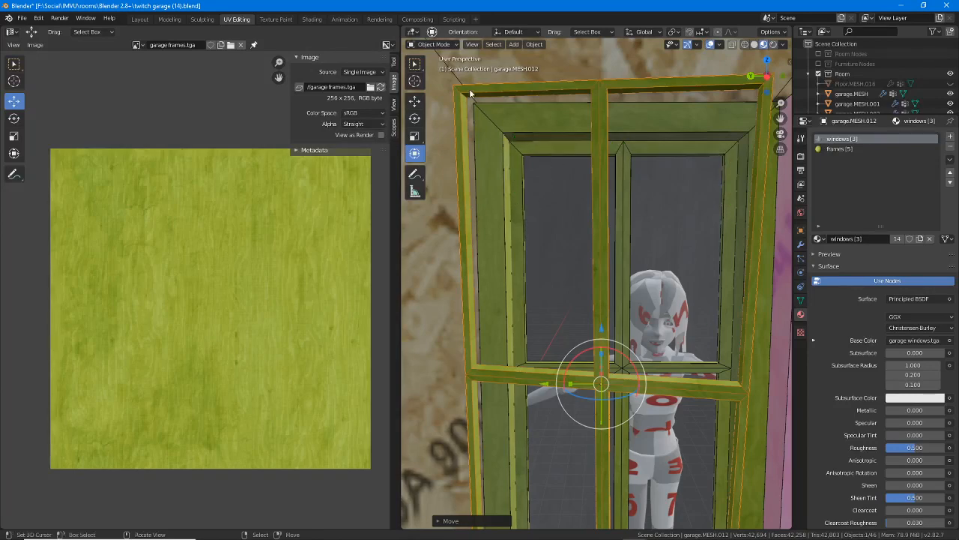
Select the four inner side faces of the window's outer vertical bars and scale them slightly inward along Y.
key(Tab)
click(469, 137)
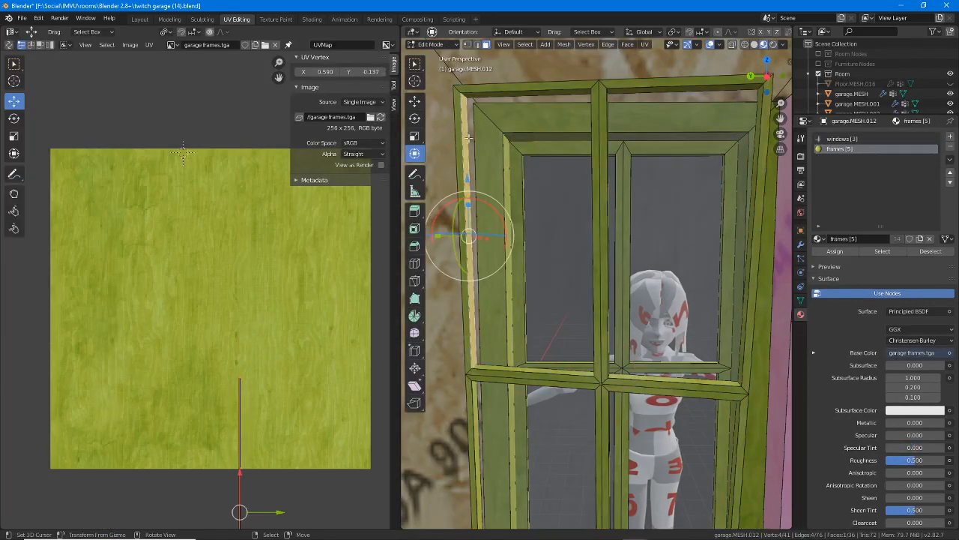
middle_drag(692, 168, 697, 166)
shift+click(765, 195)
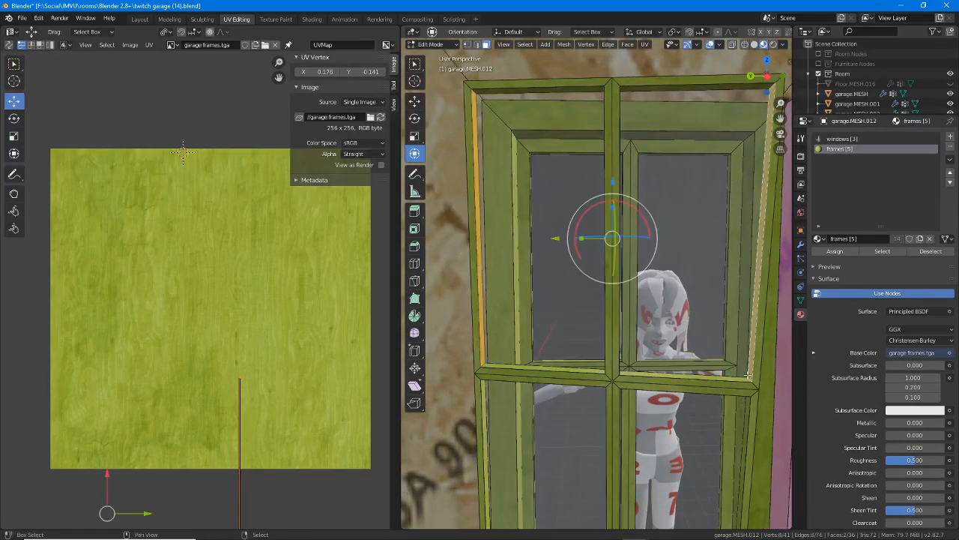
shift+click(753, 407)
shift+click(749, 408)
shift+click(745, 411)
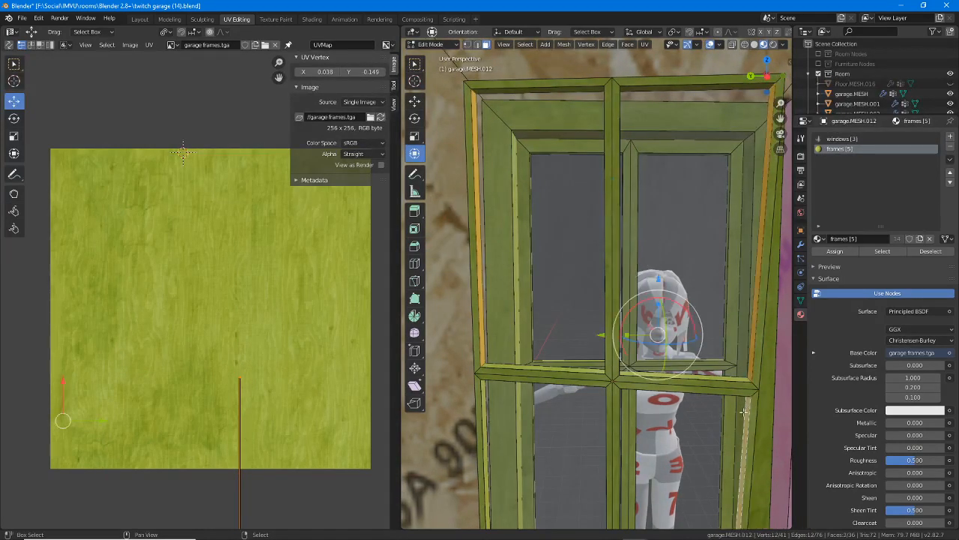
shift+click(488, 391)
key(KP_Decimal)
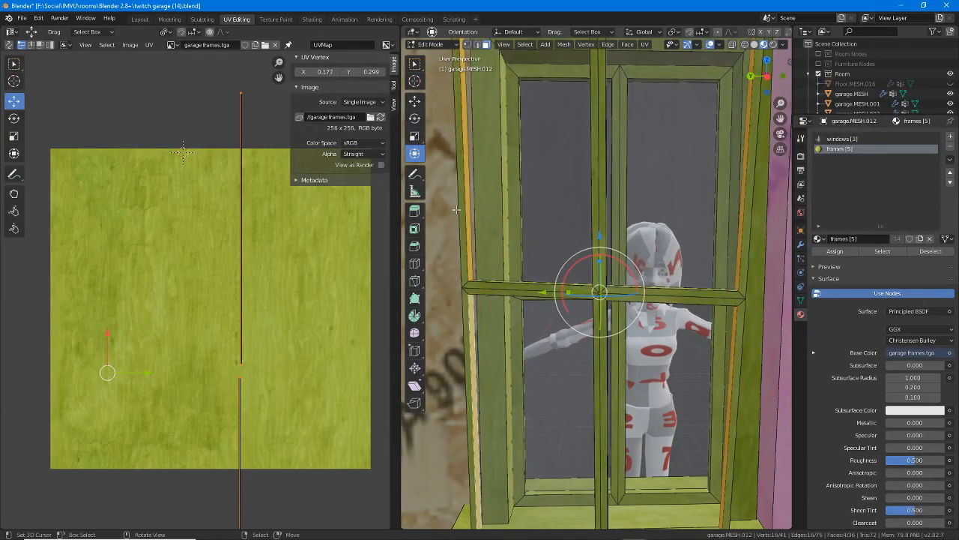
click(415, 135)
click(415, 153)
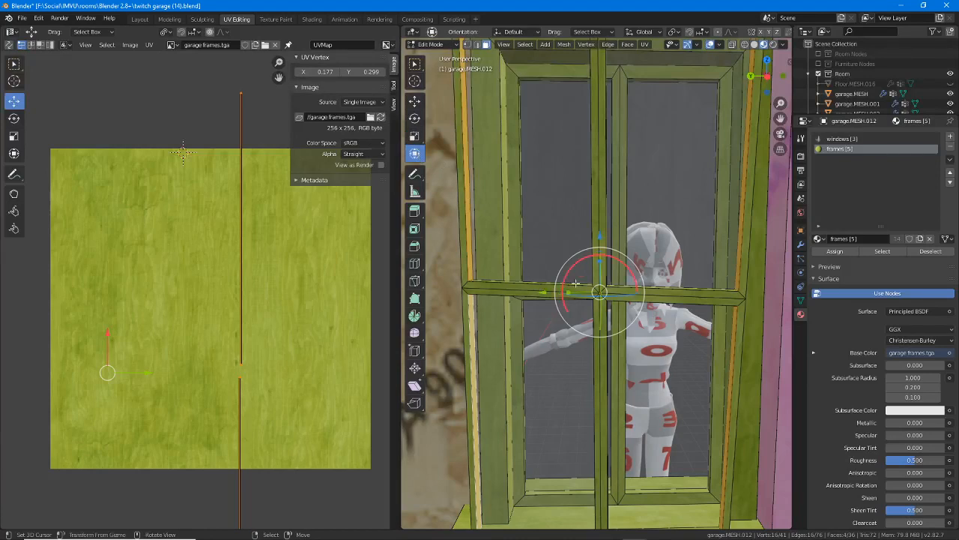
mouse_move(563, 284)
mouse_down()
mouse_move(579, 297)
mouse_move(566, 283)
mouse_move(570, 293)
mouse_up()
Select the two inner top and two inner bottom faces of the frame, scale them to about 0.966 along Z, and leave mesh editing.
middle_drag(576, 94, 549, 225)
right_click(533, 160)
right_click(533, 157)
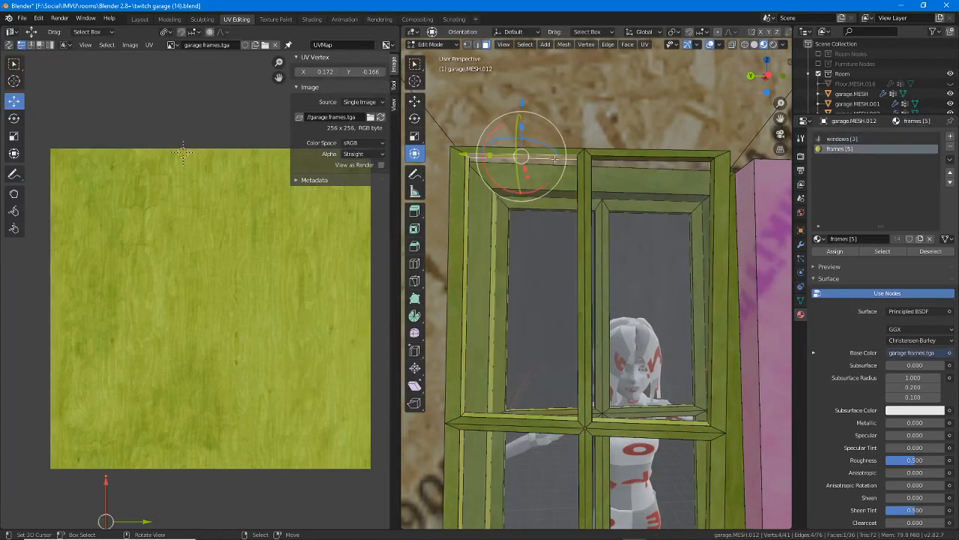
shift+right_click(644, 159)
middle_drag(645, 188, 641, 168)
shift+middle_drag(622, 383, 619, 195)
middle_drag(573, 349, 637, 150)
shift+right_click(499, 470)
shift+right_click(617, 463)
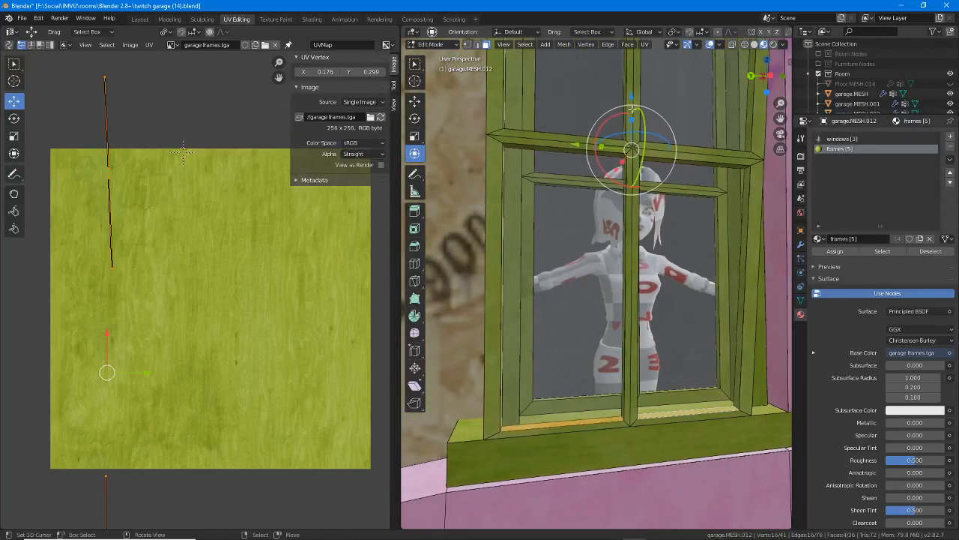
key(s)
key(z)
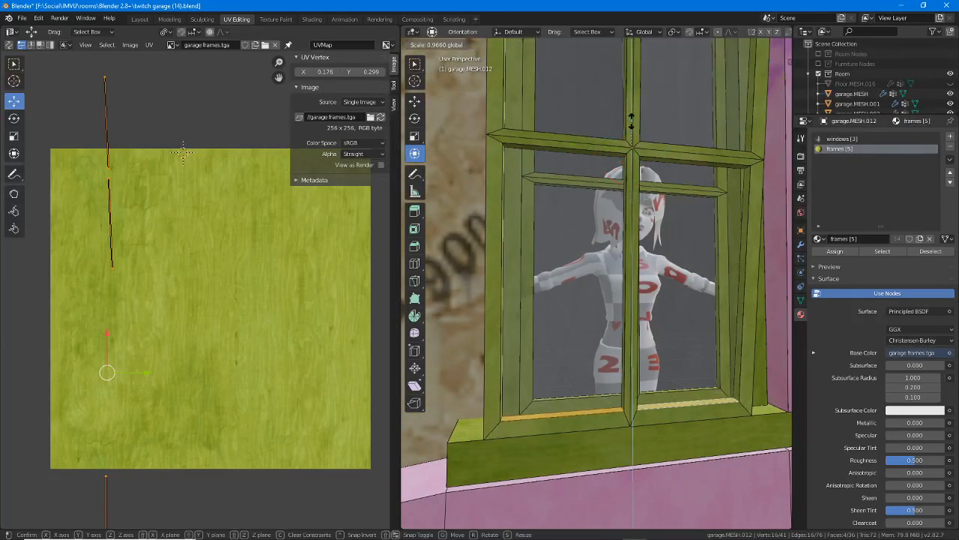
click(631, 123)
middle_drag(631, 124, 655, 368)
key(Tab)
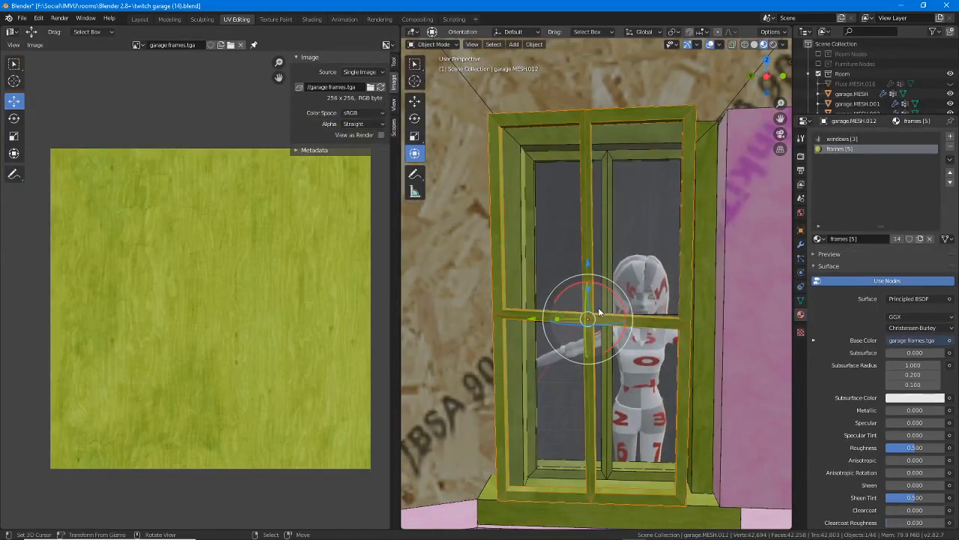
Move the window along the Y axis away from the opening, onto the wall section toward the green door.
scroll(600, 319, down, 3)
key(shift+d)
key(x)
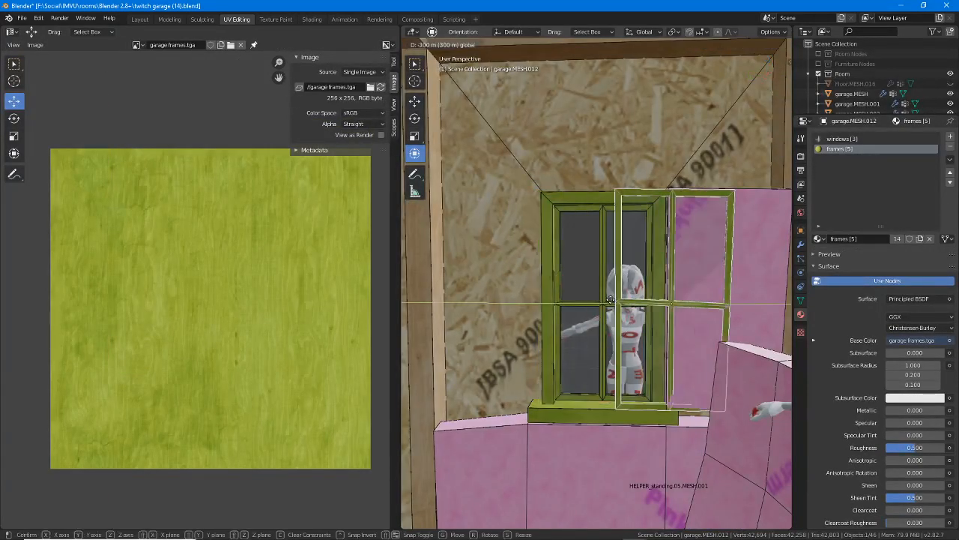
click(426, 297)
Select the green door's handle and switch to the Layout workspace.
middle_drag(428, 298, 535, 359)
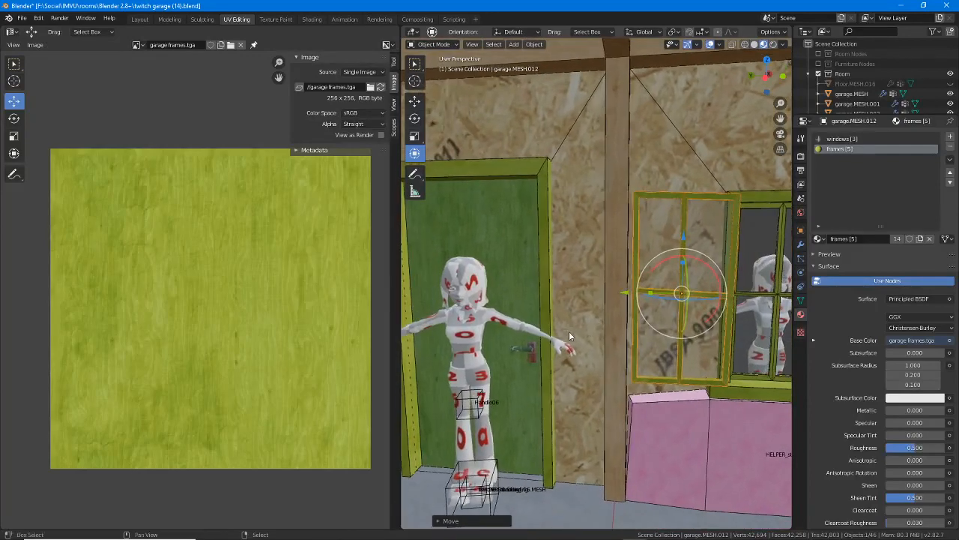
click(535, 360)
scroll(530, 361, up, 3)
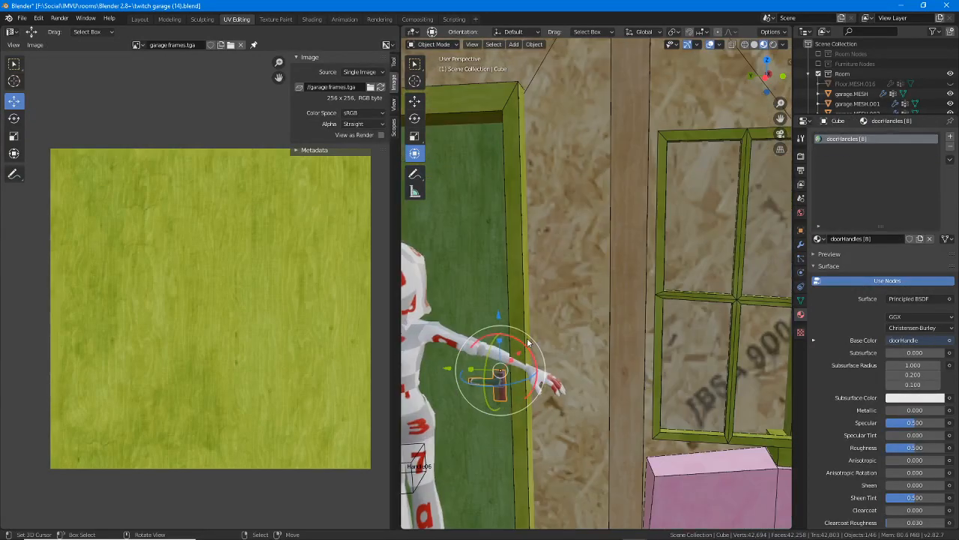
click(666, 135)
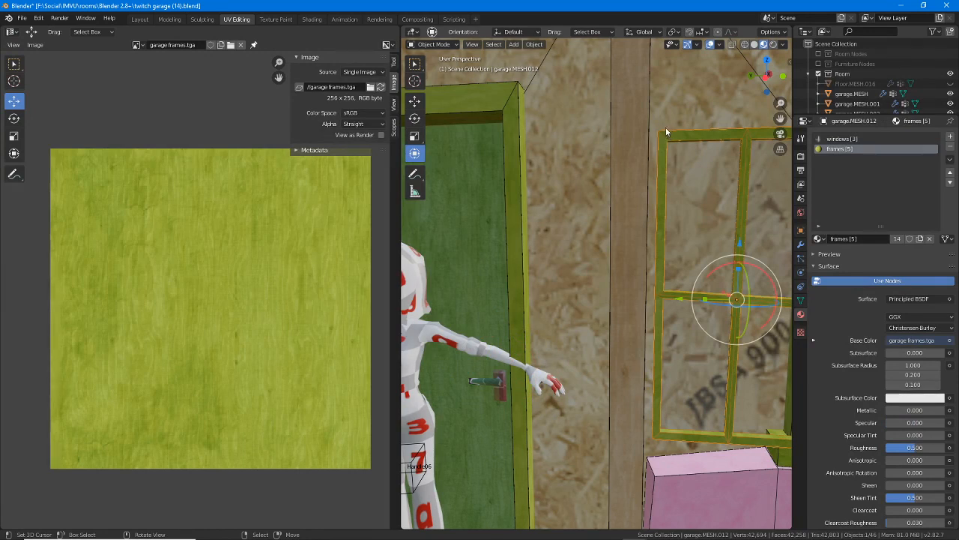
click(503, 388)
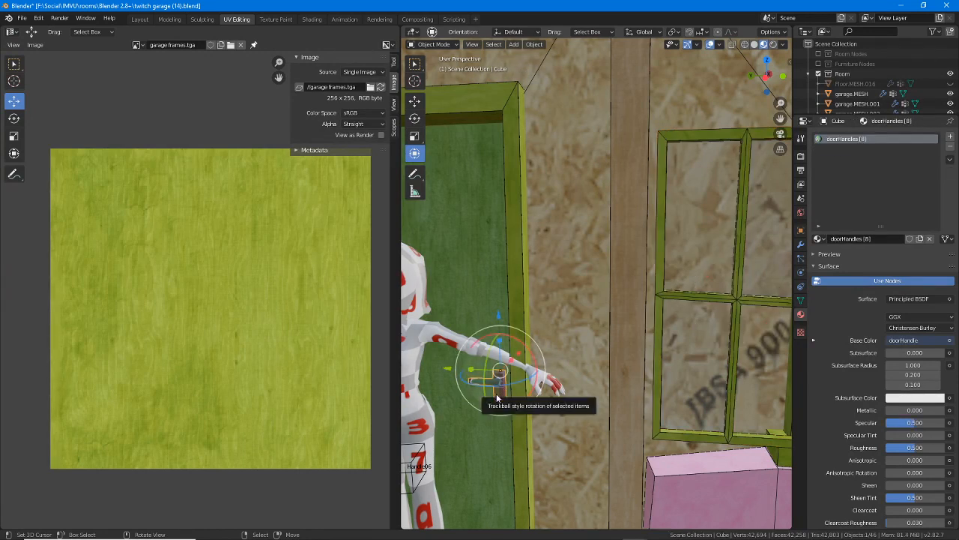
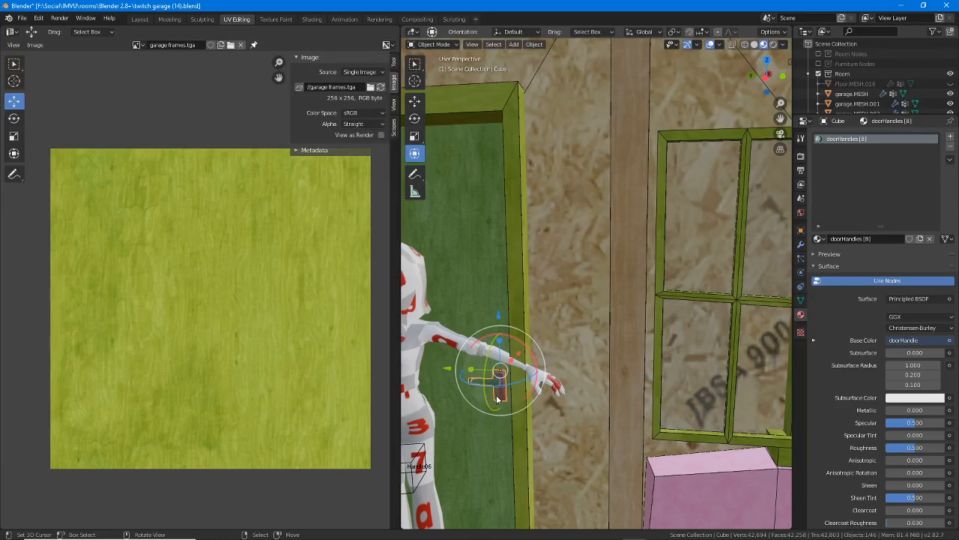
middle_drag(500, 402, 461, 407)
click(139, 19)
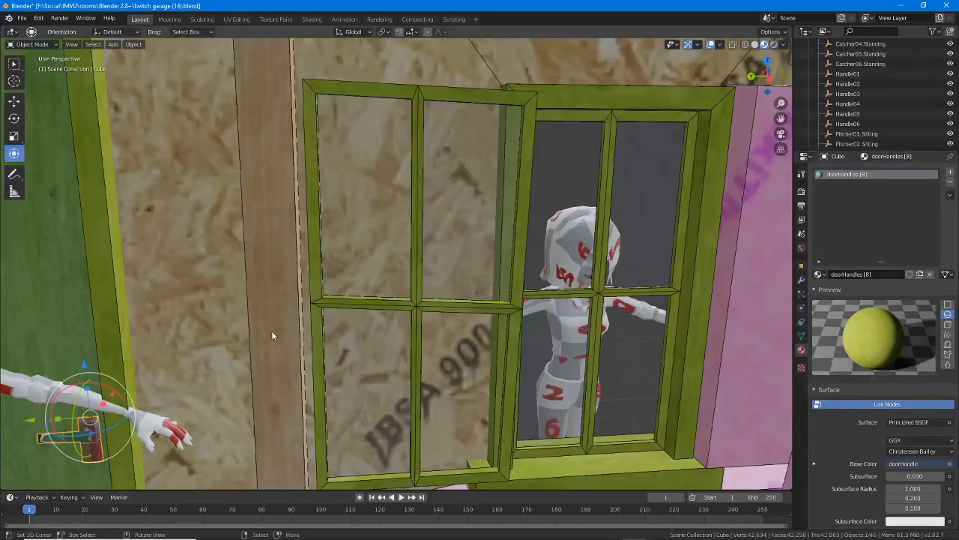
Enter Edit Mode on the door handle and grow the selection from one lever face to the surrounding lever faces.
middle_drag(272, 330, 450, 344)
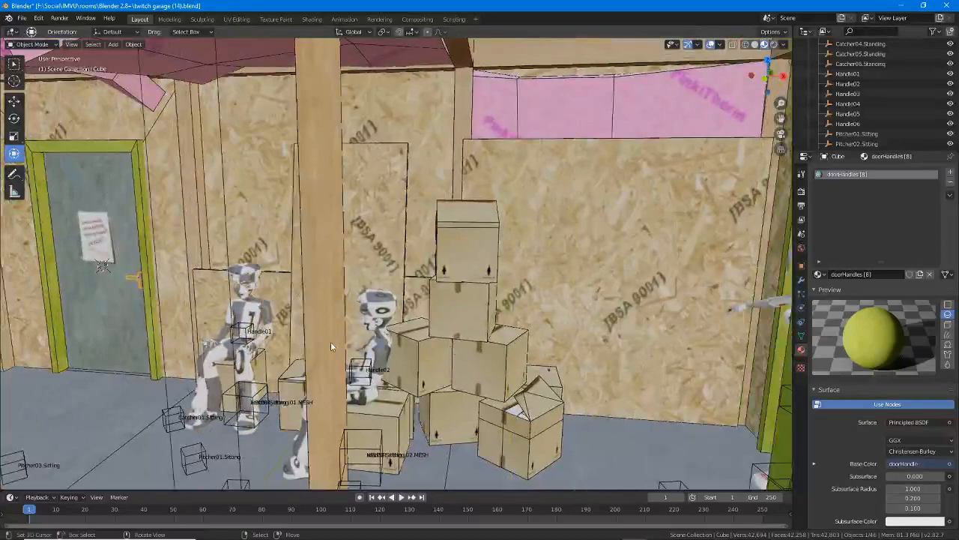
middle_drag(331, 341, 368, 347)
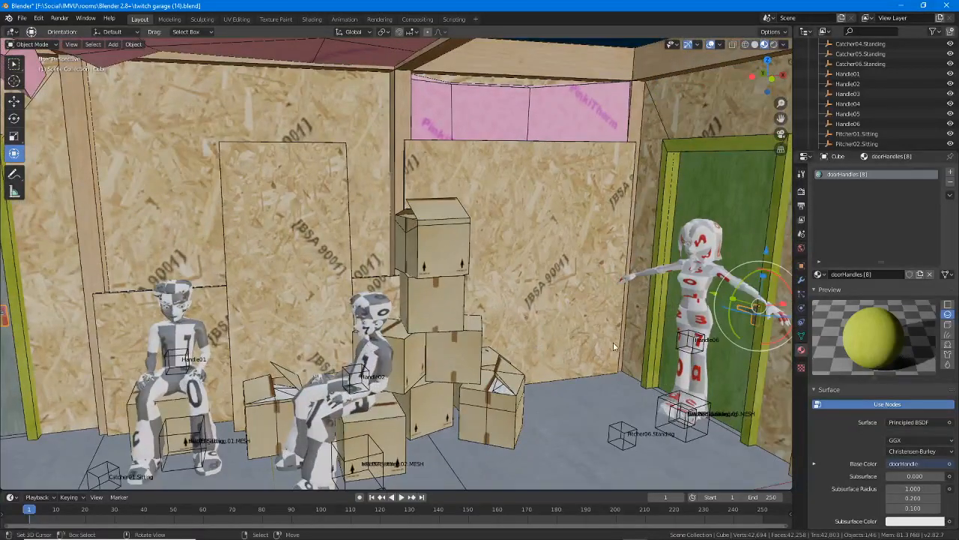
middle_drag(634, 347, 262, 327)
scroll(277, 333, up, 1)
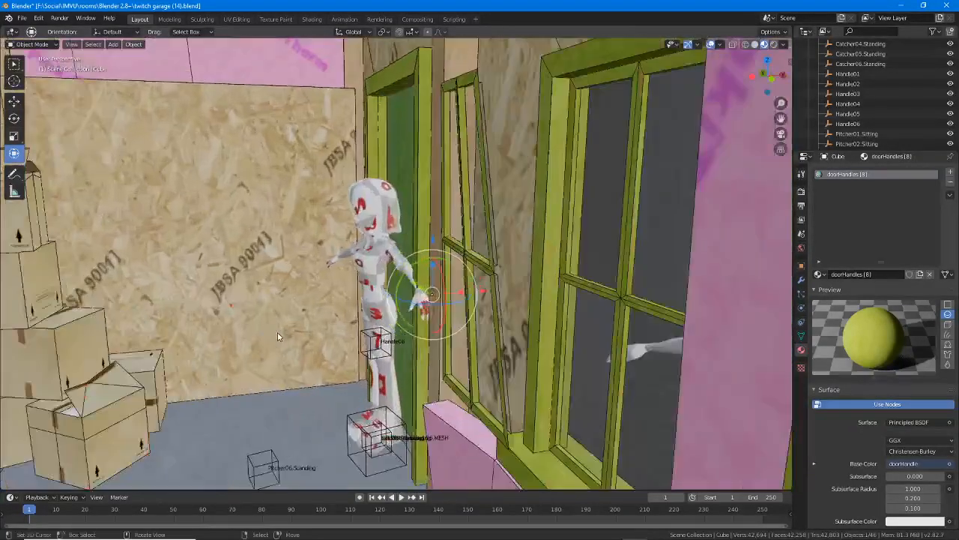
scroll(277, 332, up, 6)
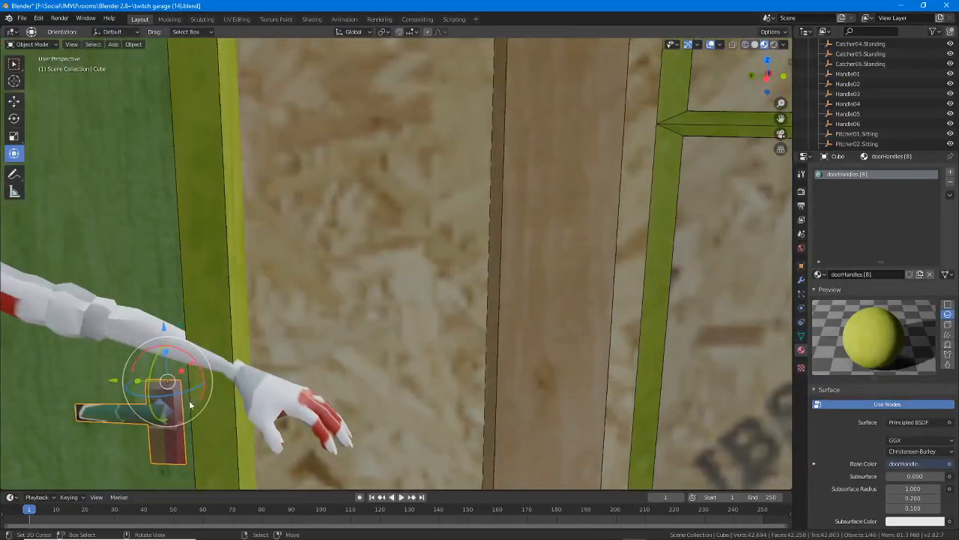
key(Tab)
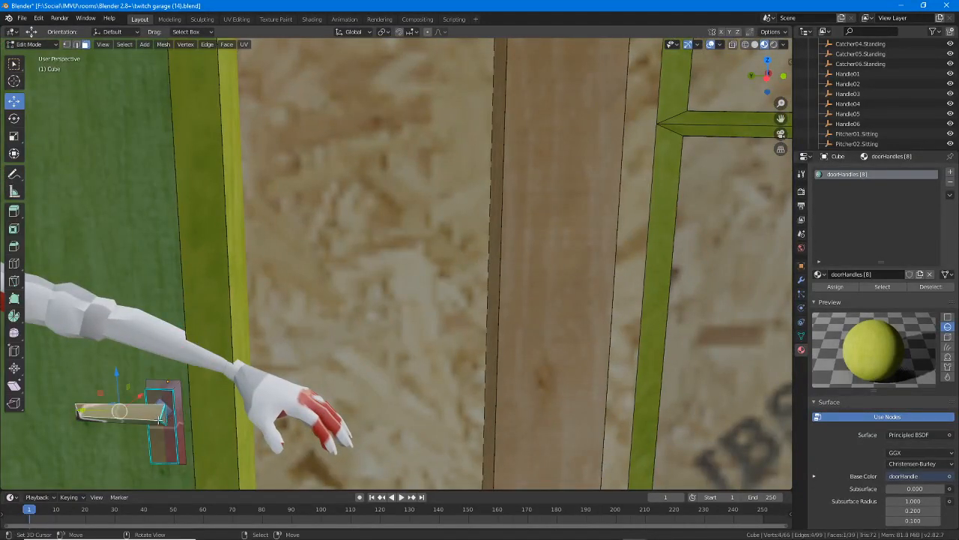
key(ctrl+KP_Add)
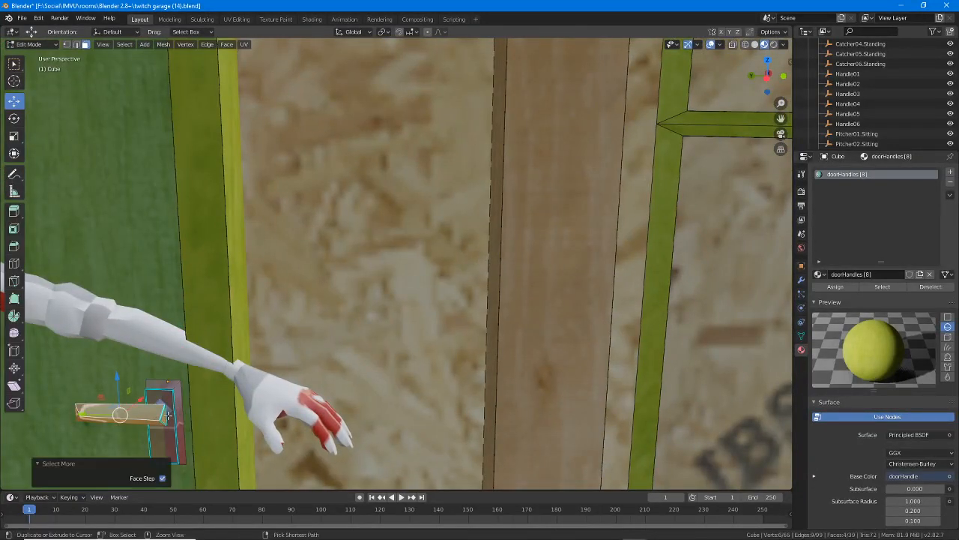
key(KP_Decimal)
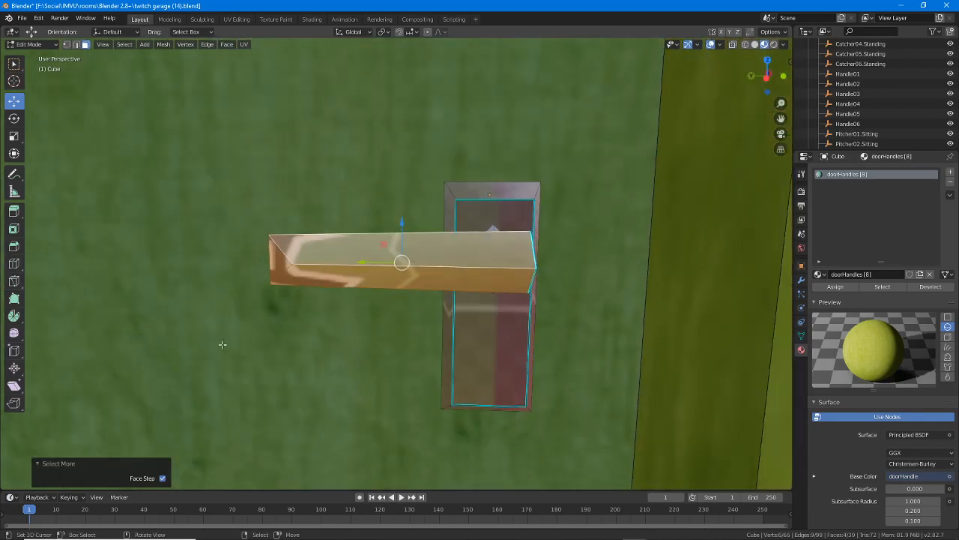
Examine the door handle's lever and backplate up close and at room scale beside the standing figure.
middle_drag(186, 409, 423, 302)
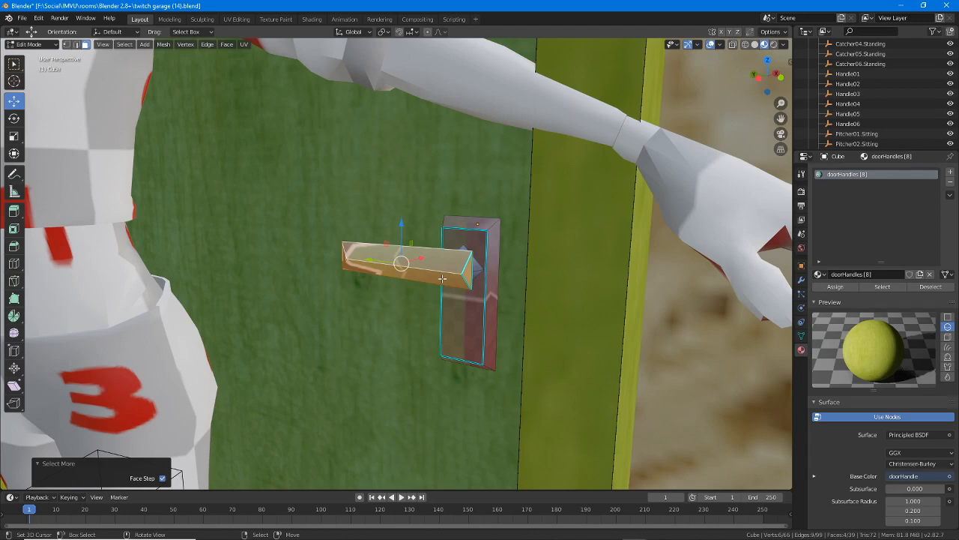
scroll(440, 292, down, 10)
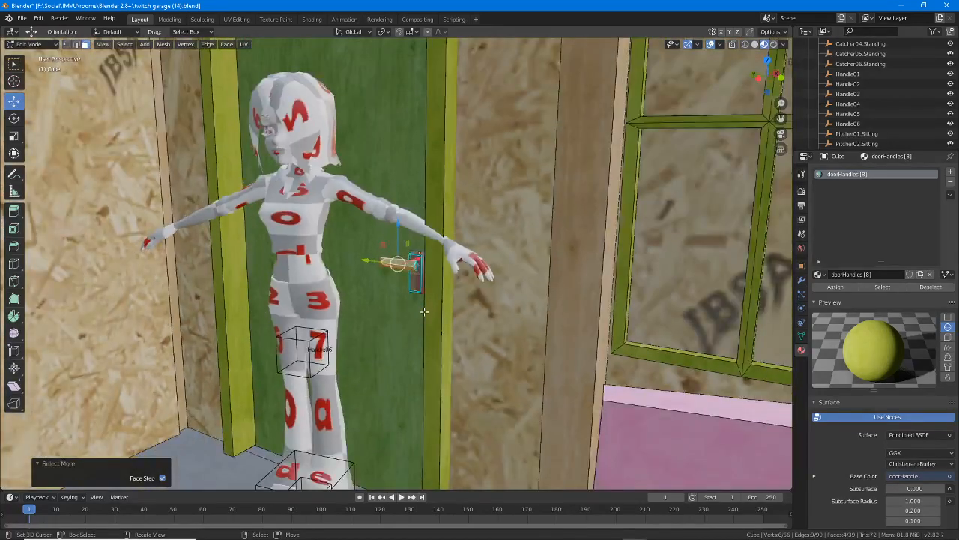
middle_drag(424, 311, 418, 315)
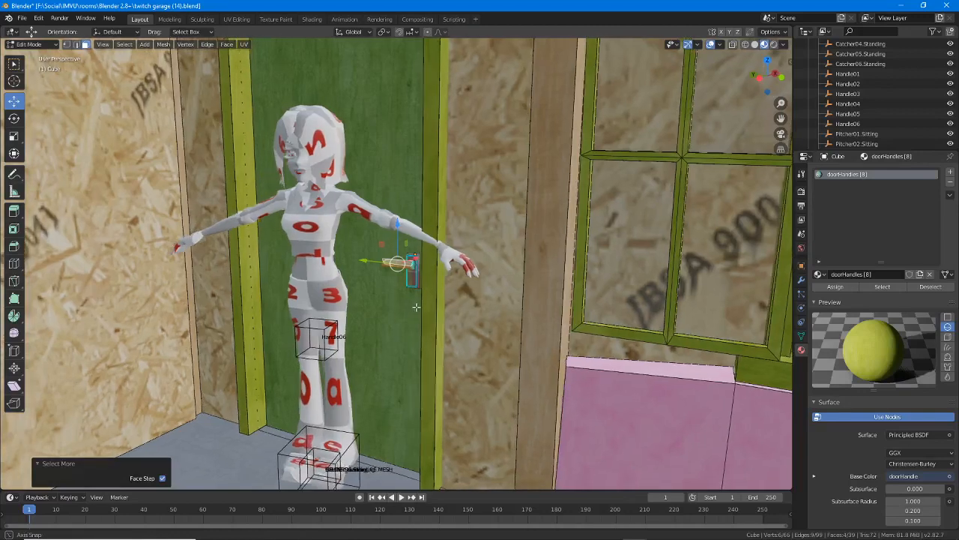
scroll(409, 306, up, 6)
scroll(418, 307, up, 2)
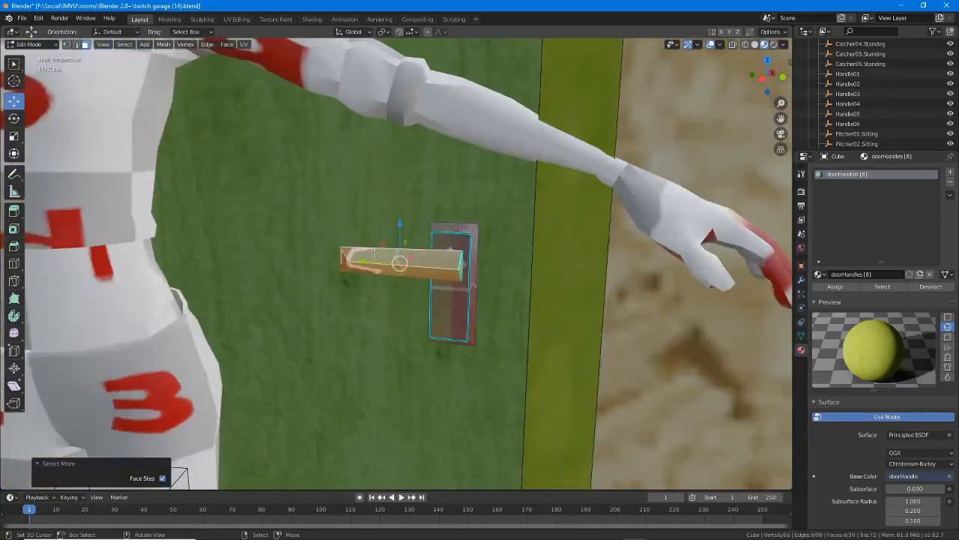
middle_drag(383, 251, 434, 267)
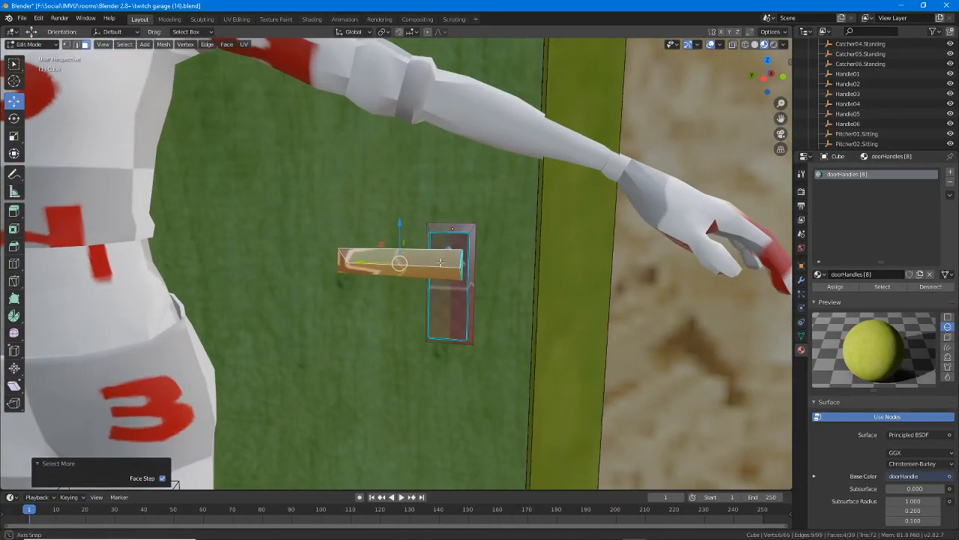
scroll(432, 287, down, 5)
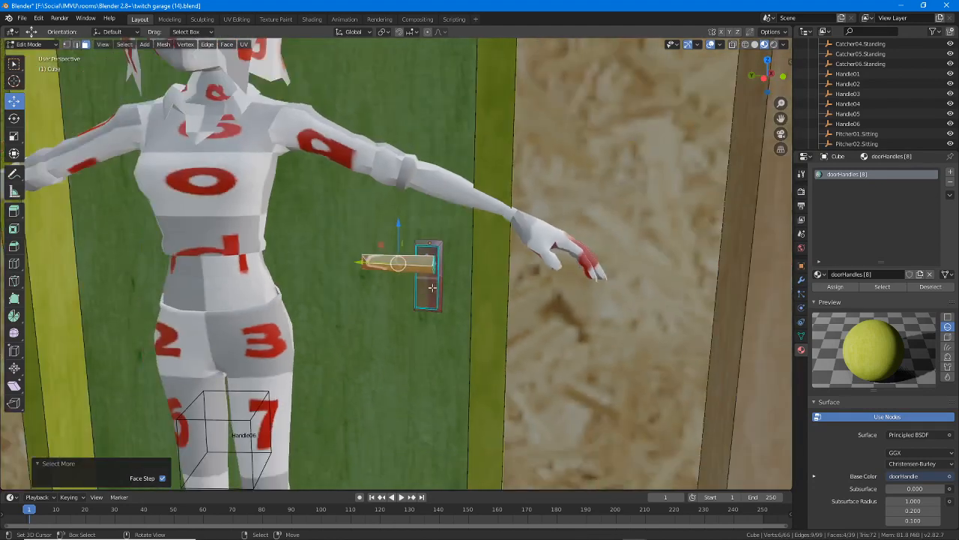
Snap the 3D cursor to the front face of the door handle's backplate and return to Object Mode.
shift+middle_drag(449, 308, 378, 298)
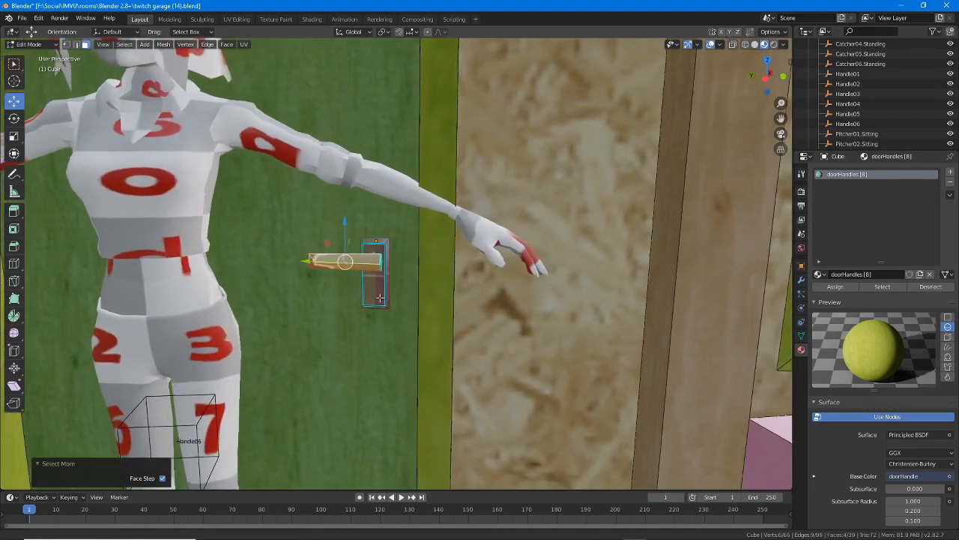
click(371, 284)
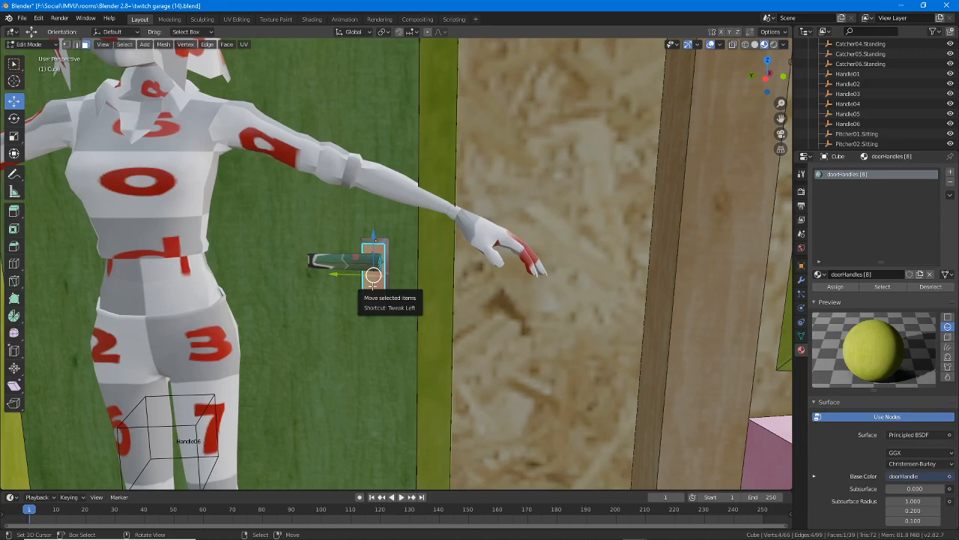
key(shift+s)
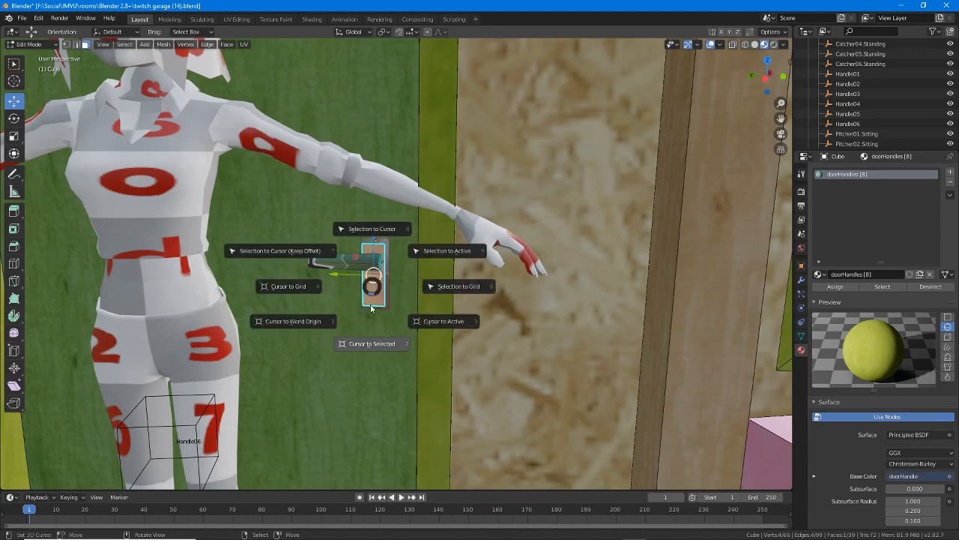
click(366, 343)
key(Tab)
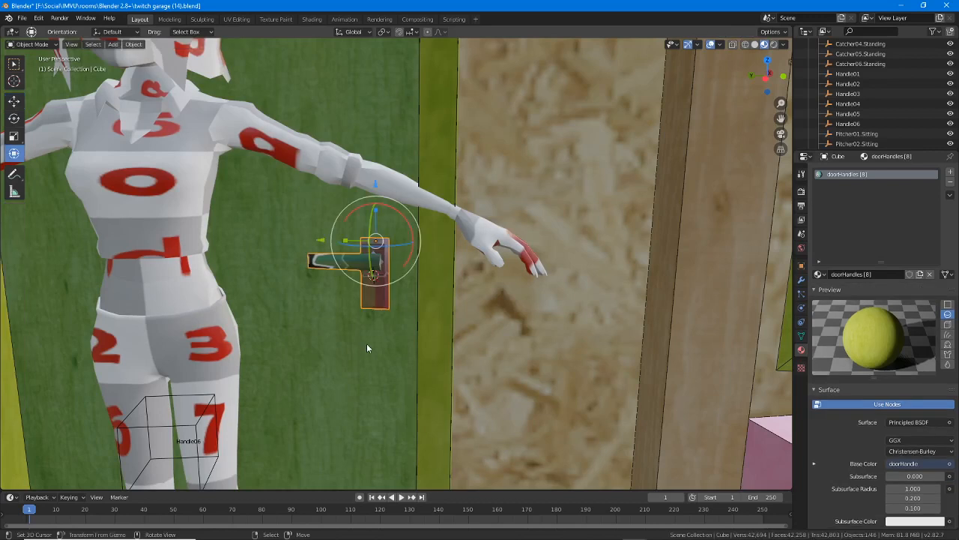
Add a cube at the 3D cursor and move it -300 m along X, away from the door.
click(113, 44)
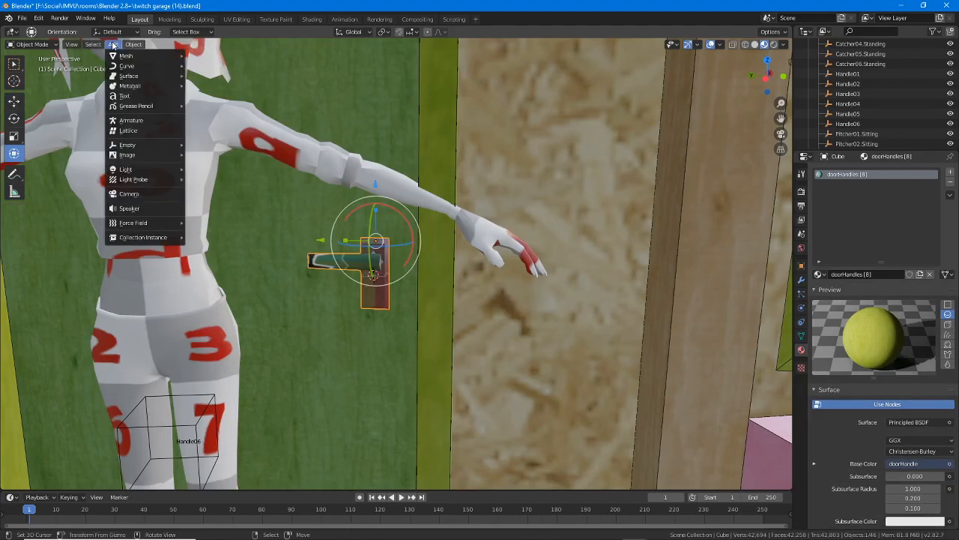
mouse_move(120, 57)
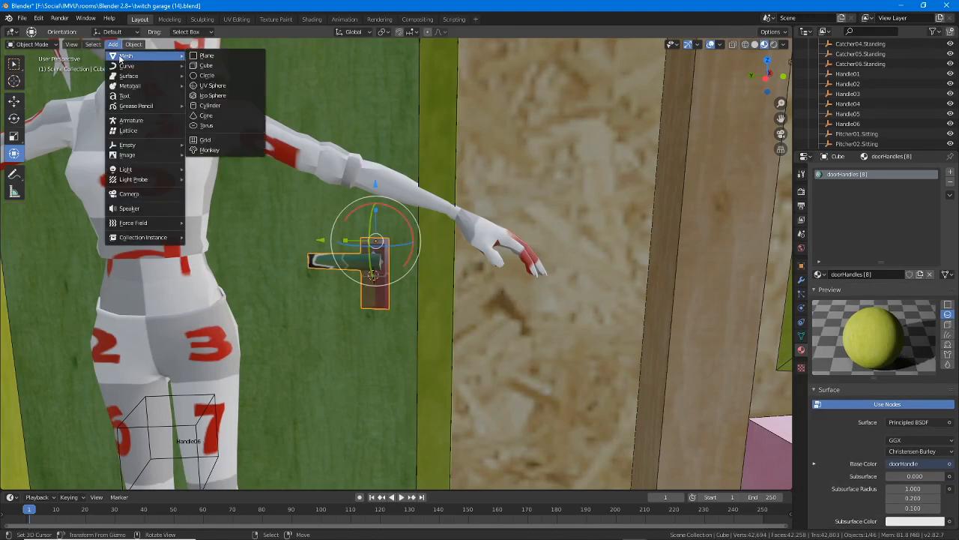
click(206, 65)
scroll(422, 320, up, 3)
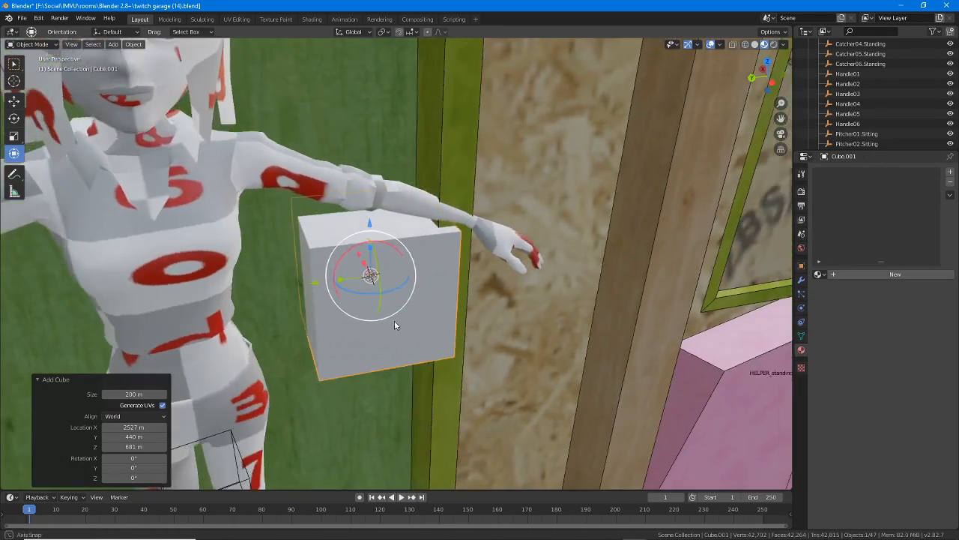
key(g)
key(x)
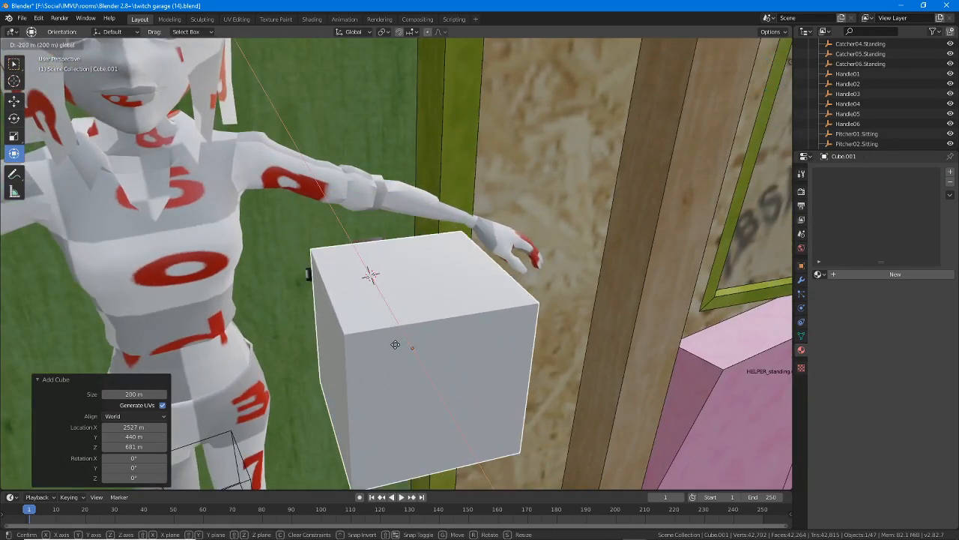
click(429, 346)
scroll(429, 346, up, 2)
middle_drag(430, 346, 400, 336)
scroll(406, 335, up, 1)
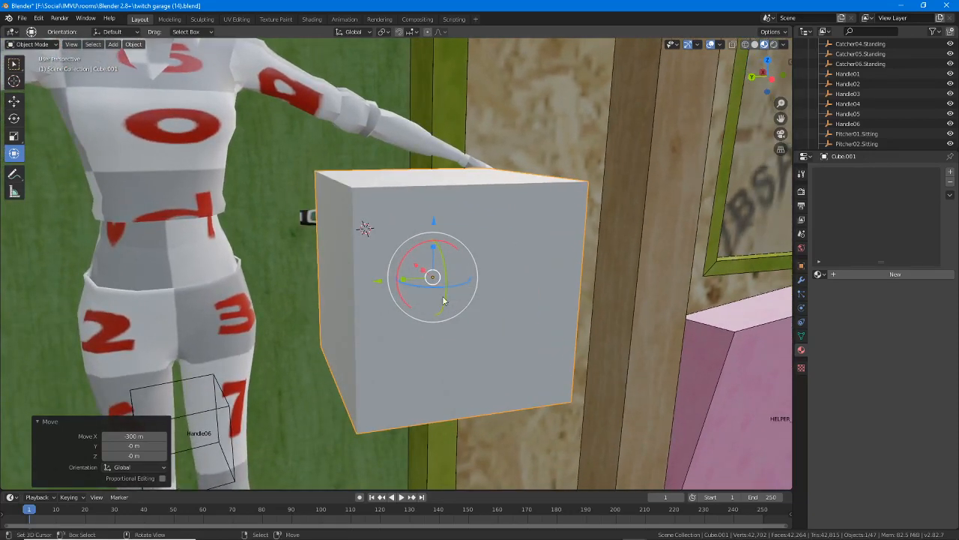
In Edit Mode, stretch the cube into a tall box by lowering its bottom face along Z, including a final 40 m move.
middle_drag(512, 347, 494, 337)
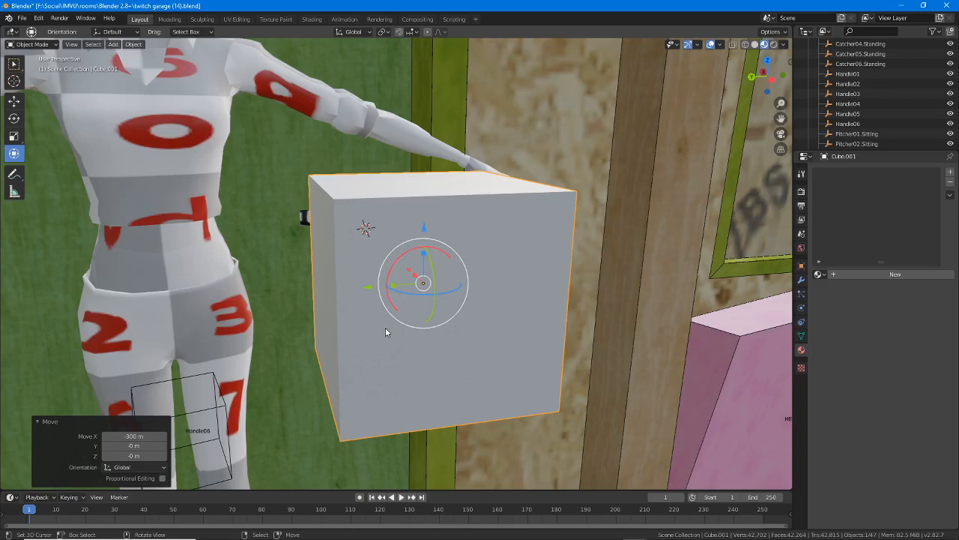
middle_drag(386, 328, 412, 328)
key(Tab)
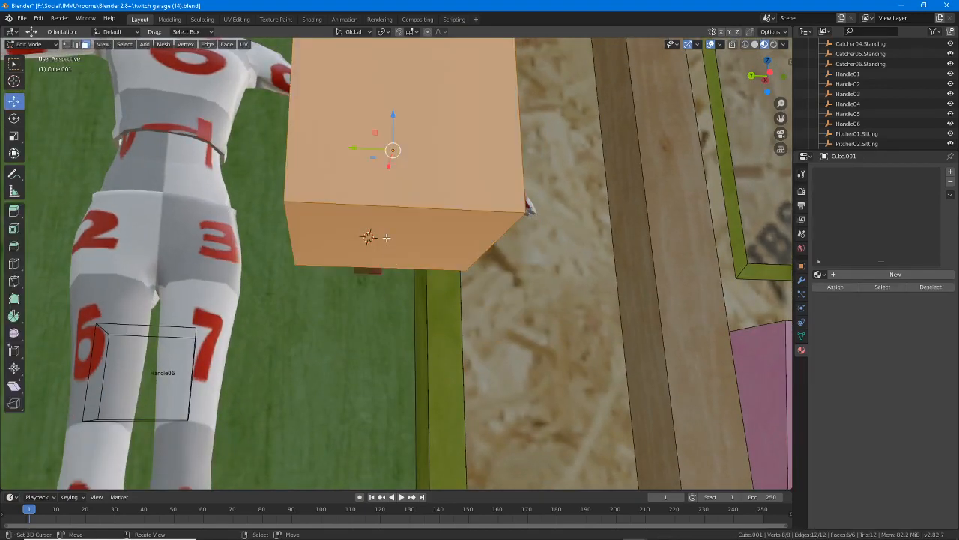
click(384, 236)
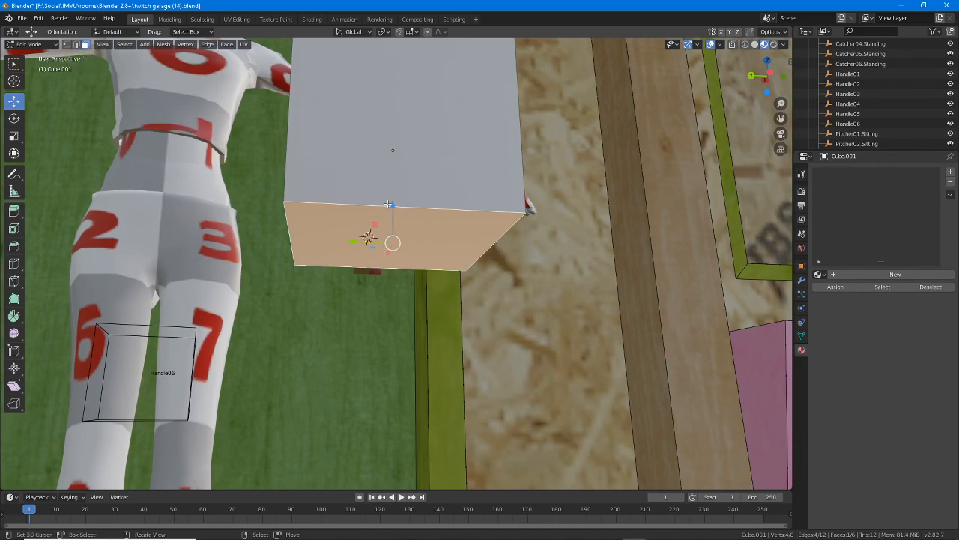
drag(392, 204, 394, 275)
scroll(396, 274, down, 2)
middle_drag(407, 260, 435, 229)
click(471, 309)
click(428, 312)
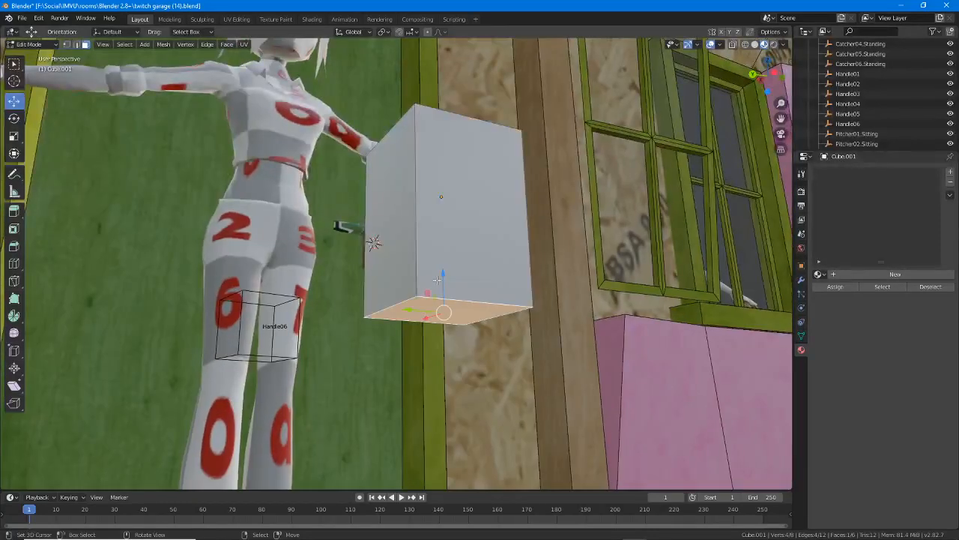
drag(442, 274, 444, 297)
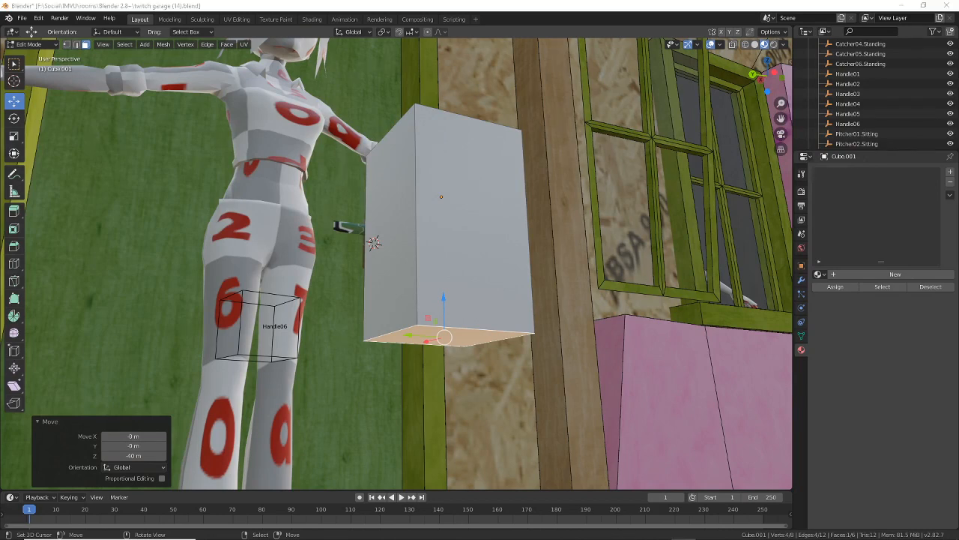
Delete the box's back face, the one facing the door.
middle_drag(358, 266, 383, 264)
scroll(398, 263, up, 3)
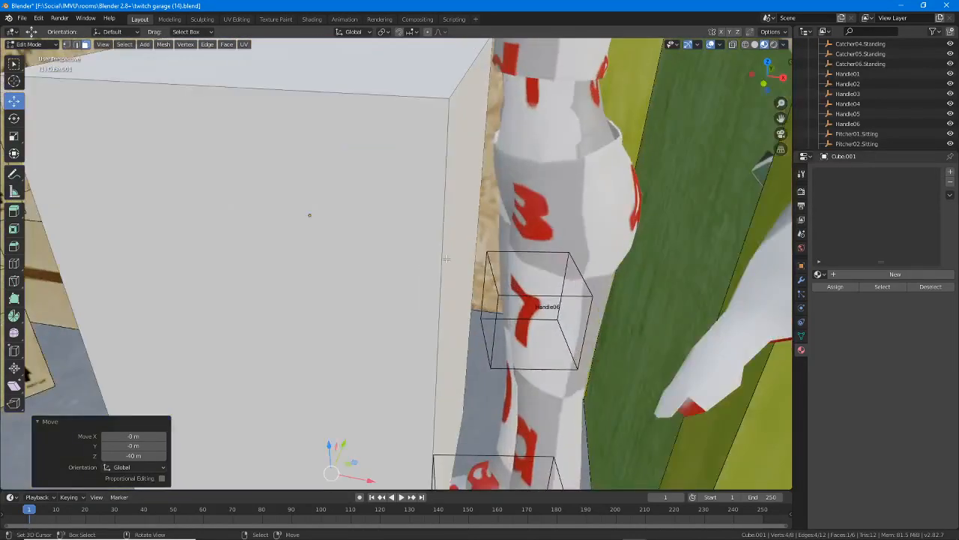
right_click(446, 258)
scroll(446, 259, down, 2)
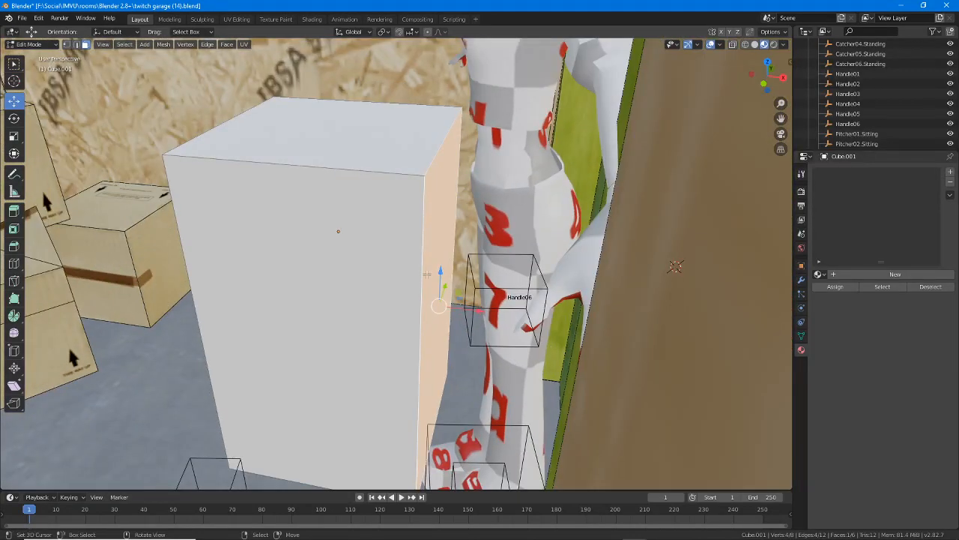
key(x)
click(393, 274)
middle_drag(394, 274, 442, 300)
Duplicate the box's front face and leave the copy in its original place.
right_click(449, 308)
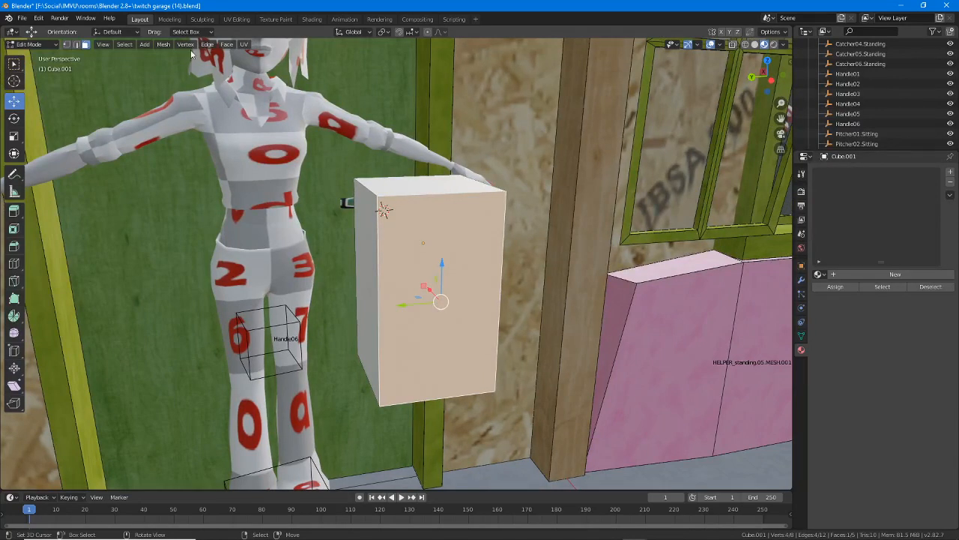
click(163, 44)
click(168, 90)
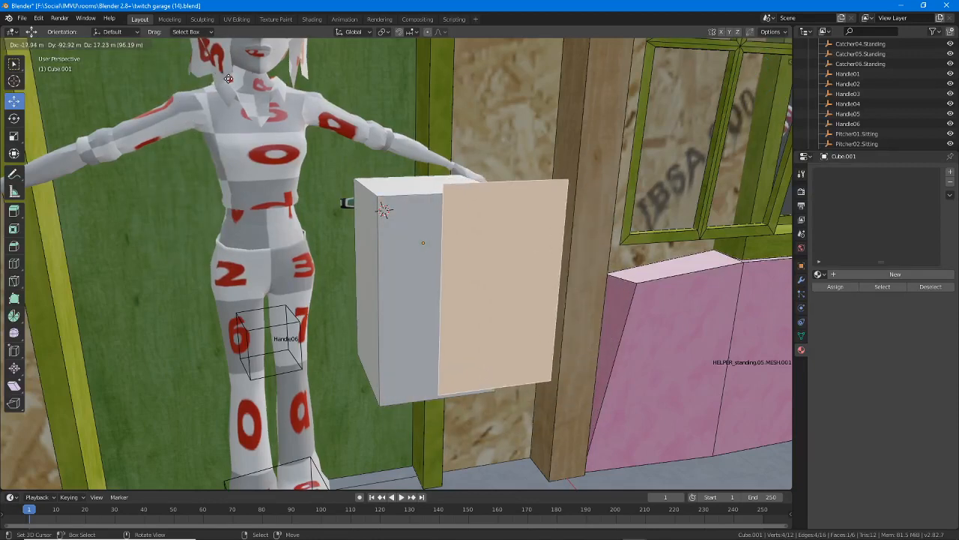
key(Escape)
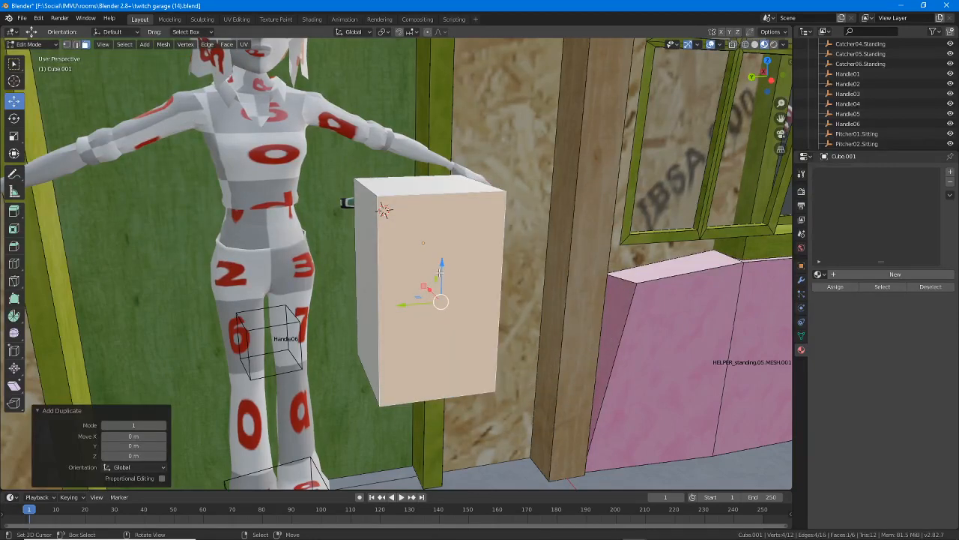
Scale the duplicated face along Z to about 0.561 so it is roughly square.
middle_drag(431, 309, 368, 255)
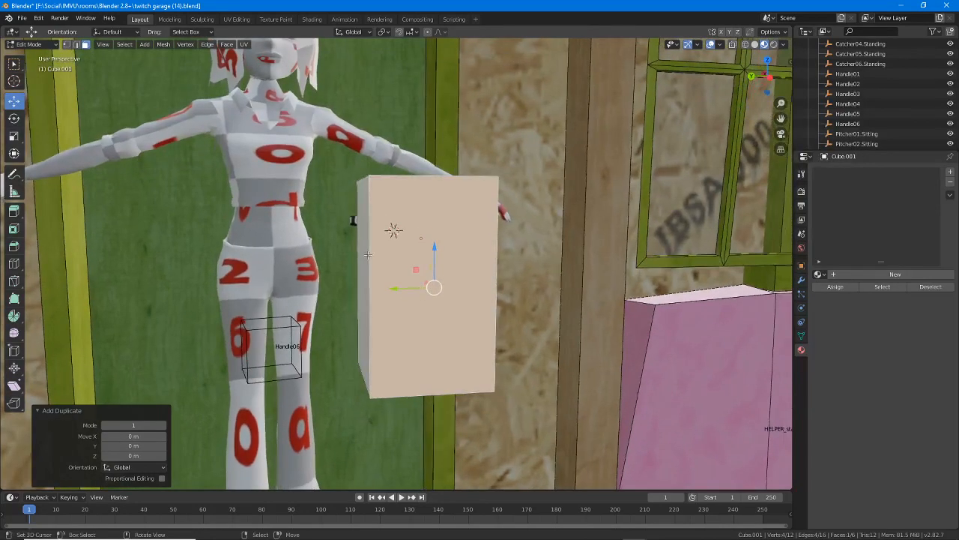
click(14, 136)
mouse_move(434, 250)
mouse_down()
mouse_move(434, 275)
mouse_move(434, 266)
mouse_up()
middle_drag(435, 266, 444, 270)
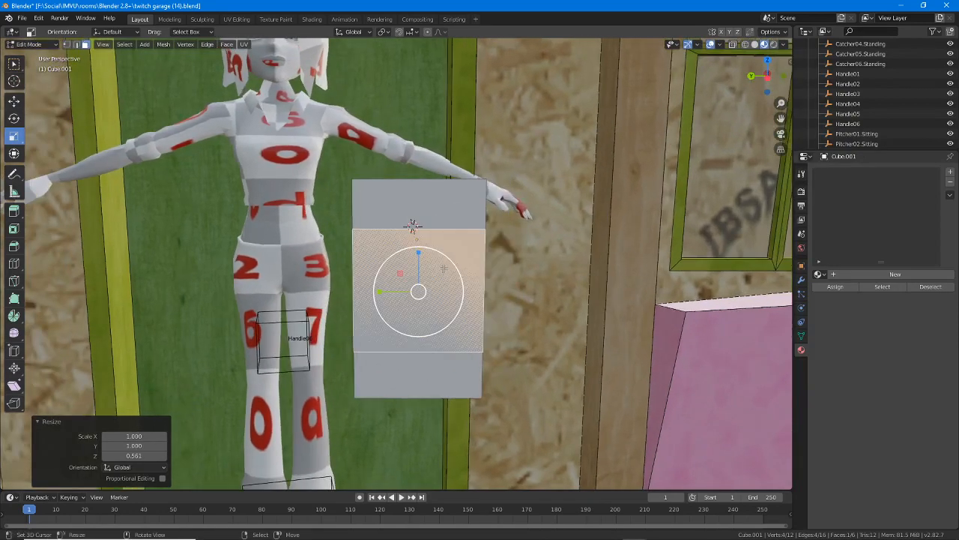
Try rotating the duplicated face by -45° about X and by 45° without an axis constraint.
click(13, 118)
drag(441, 264, 420, 252)
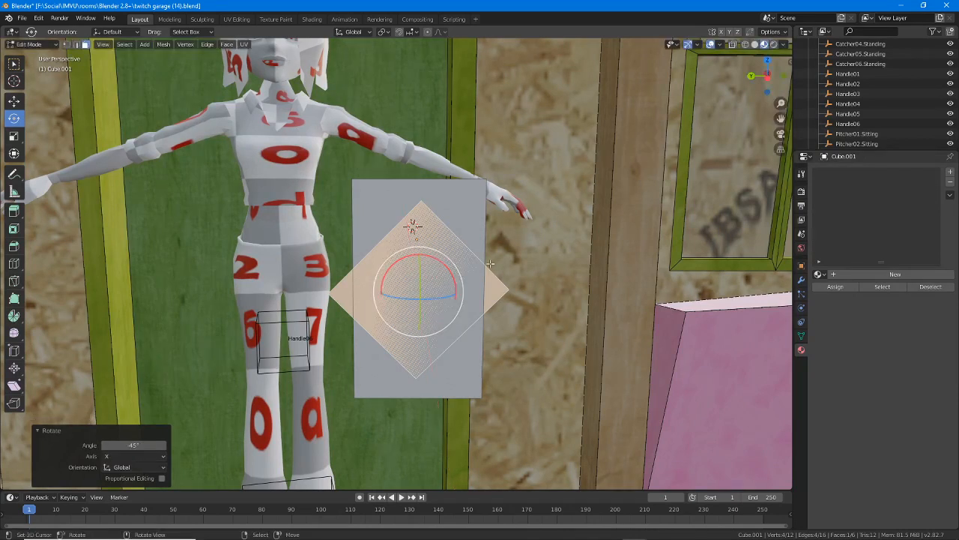
key(ctrl+z)
key(r)
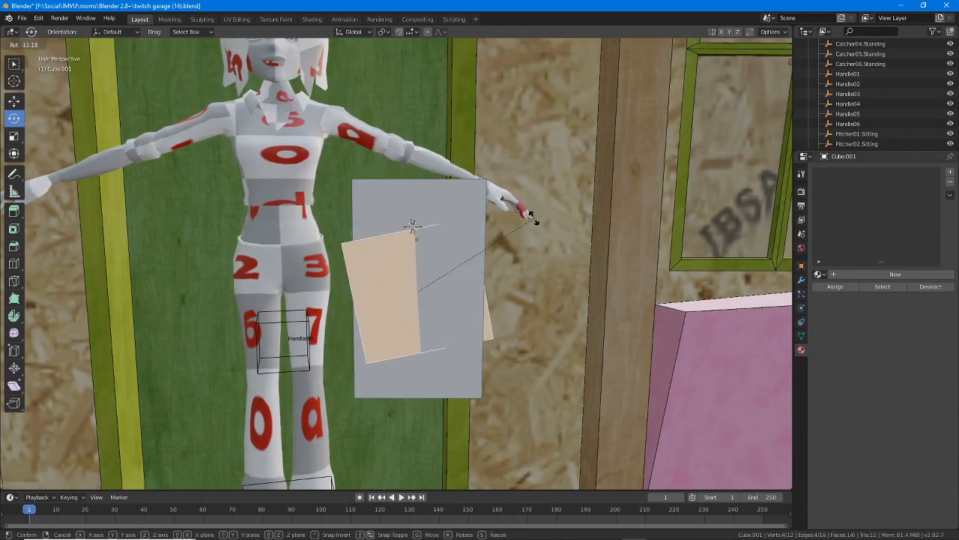
text(45)
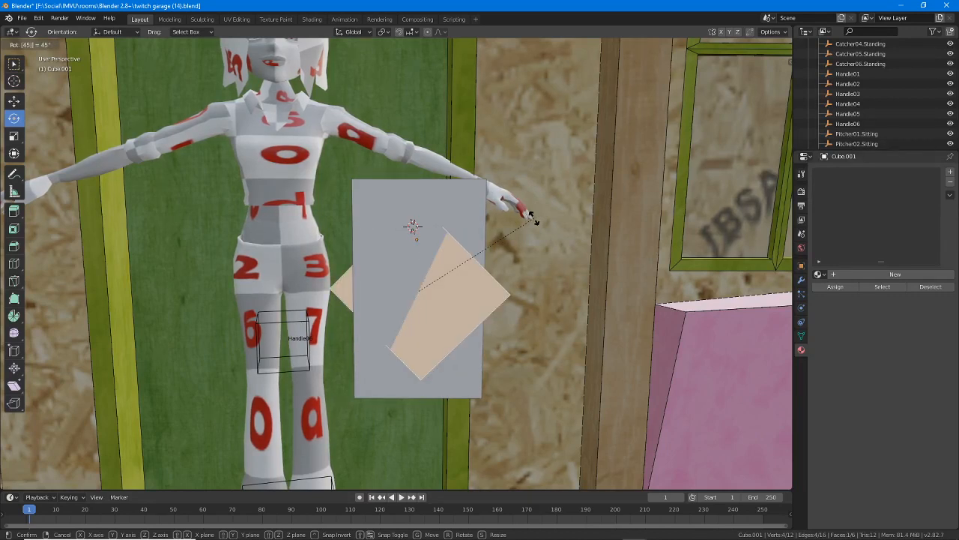
key(Escape)
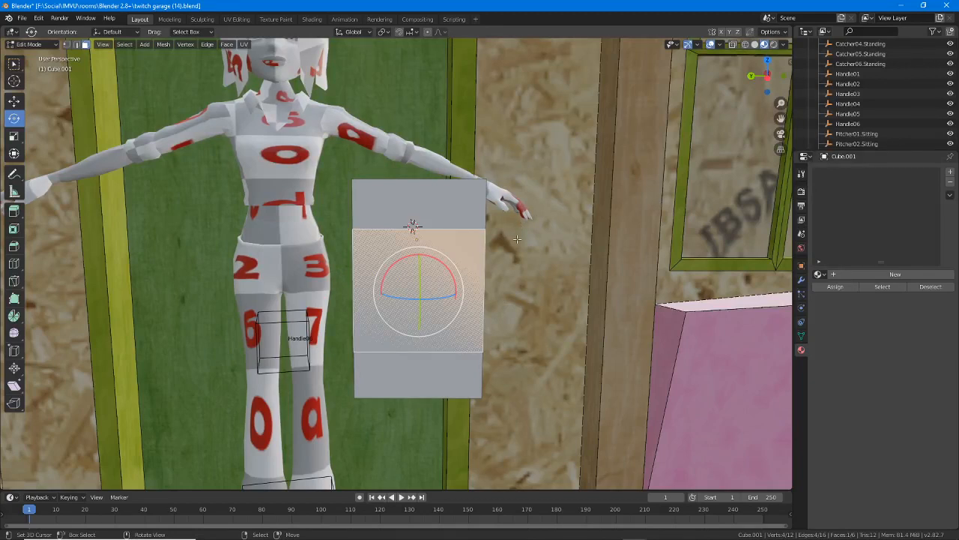
Rotate the duplicated face 45° about the global X axis into a diamond.
key(r)
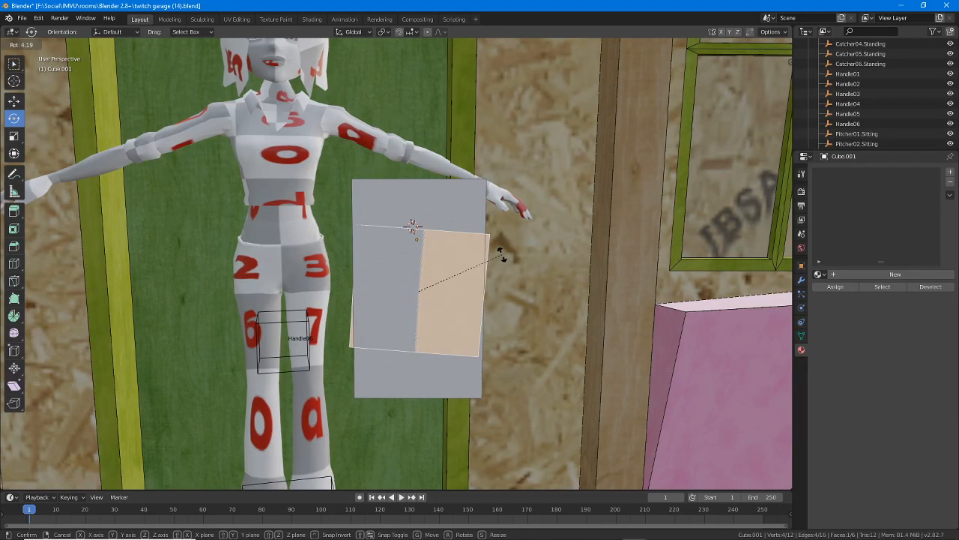
key(x)
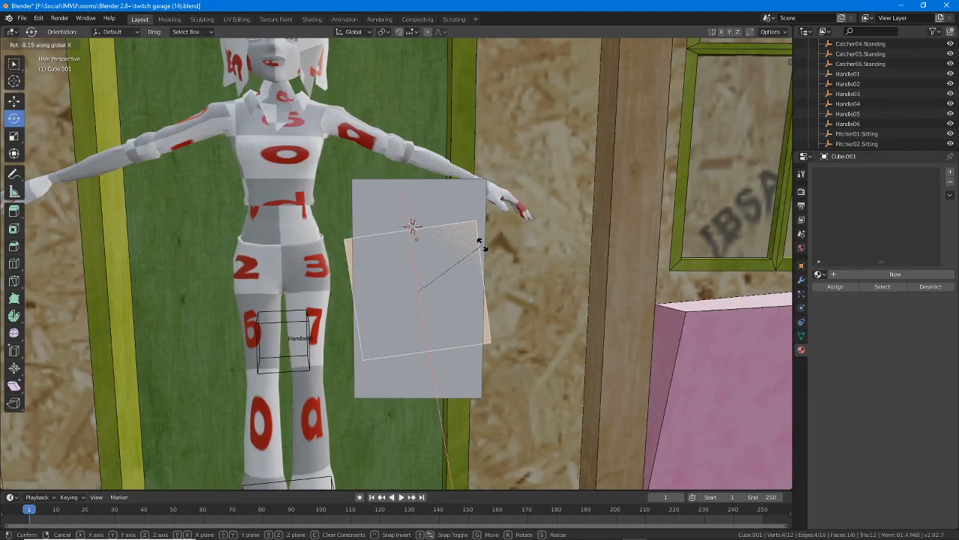
text(45)
key(Return)
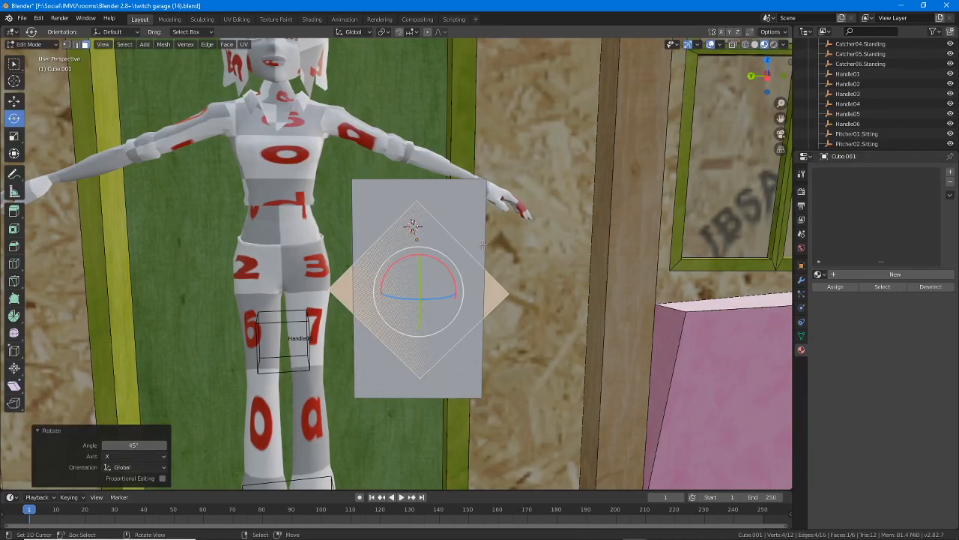
Scale the diamond face uniformly to about 0.635 and raise it about 44 m along Z.
click(13, 135)
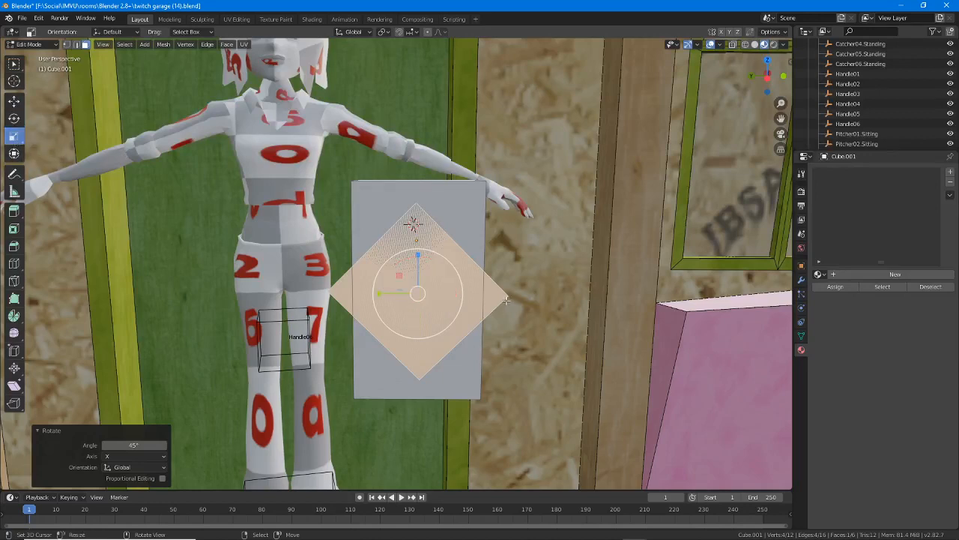
drag(456, 278, 433, 289)
middle_drag(432, 290, 457, 275)
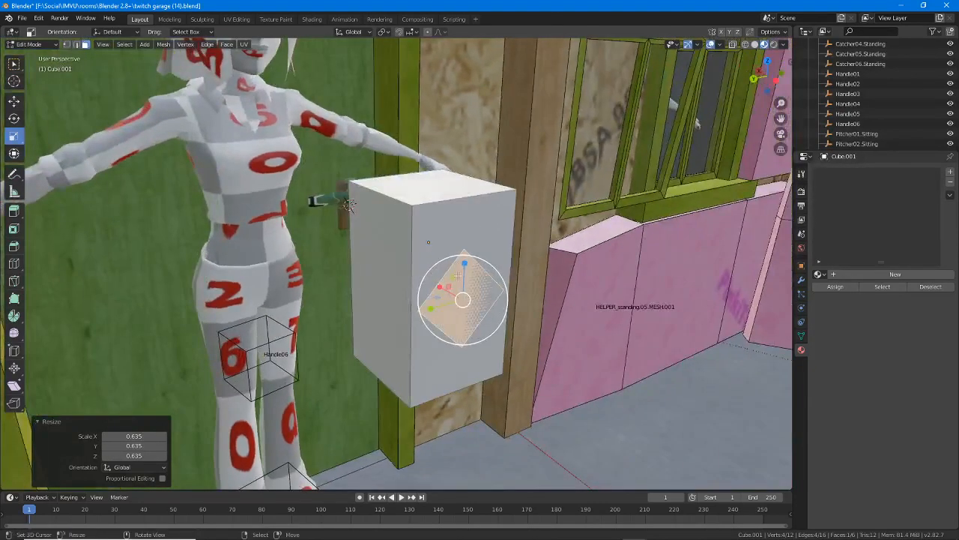
click(13, 100)
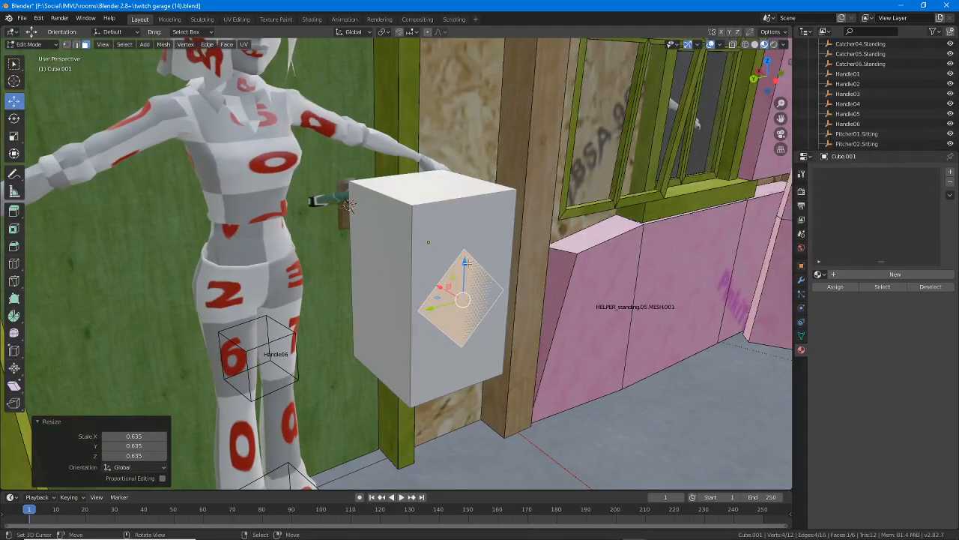
mouse_move(464, 264)
mouse_down()
mouse_move(464, 227)
mouse_move(464, 251)
mouse_up()
middle_drag(464, 251, 374, 260)
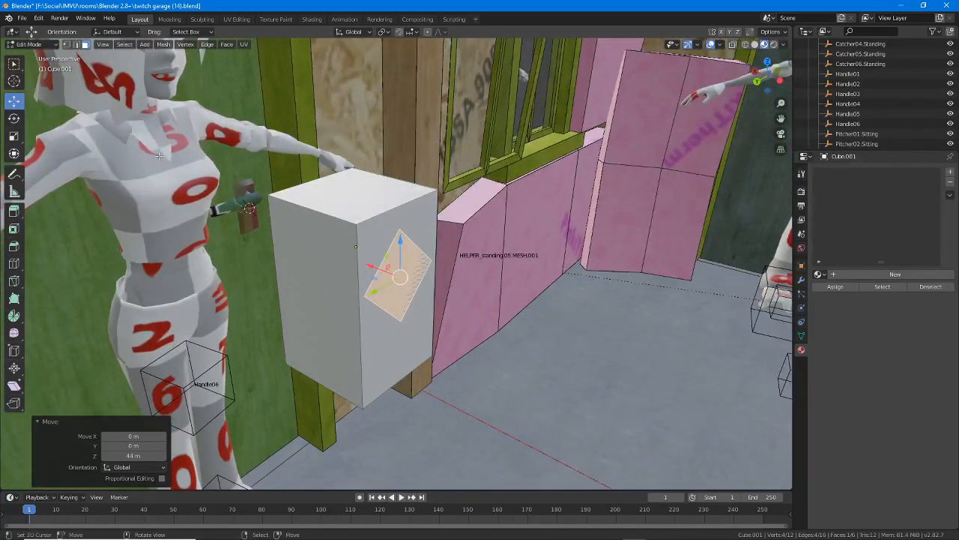
Extrude the diamond face about 133 m outward from the box and taper its end face to a scale of about 0.574.
click(14, 211)
drag(428, 288, 499, 315)
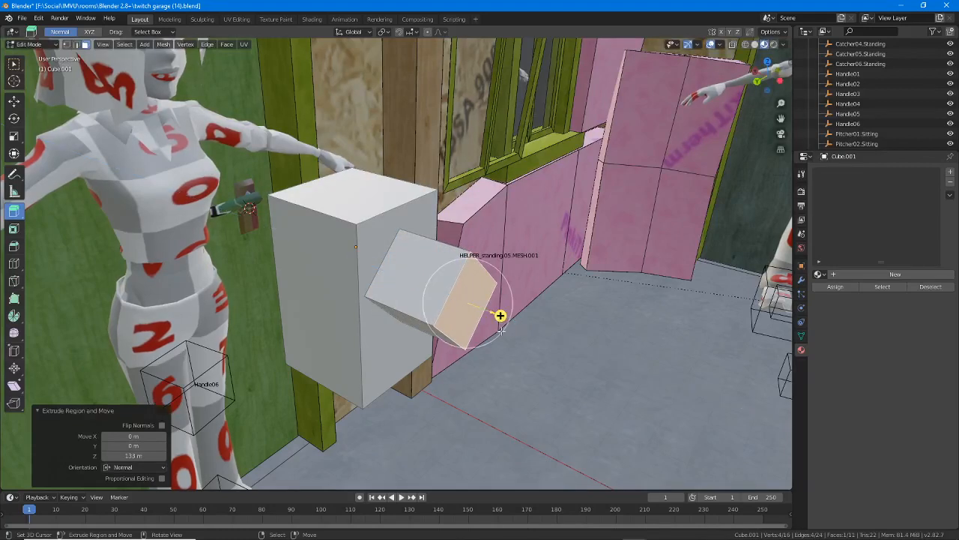
click(13, 135)
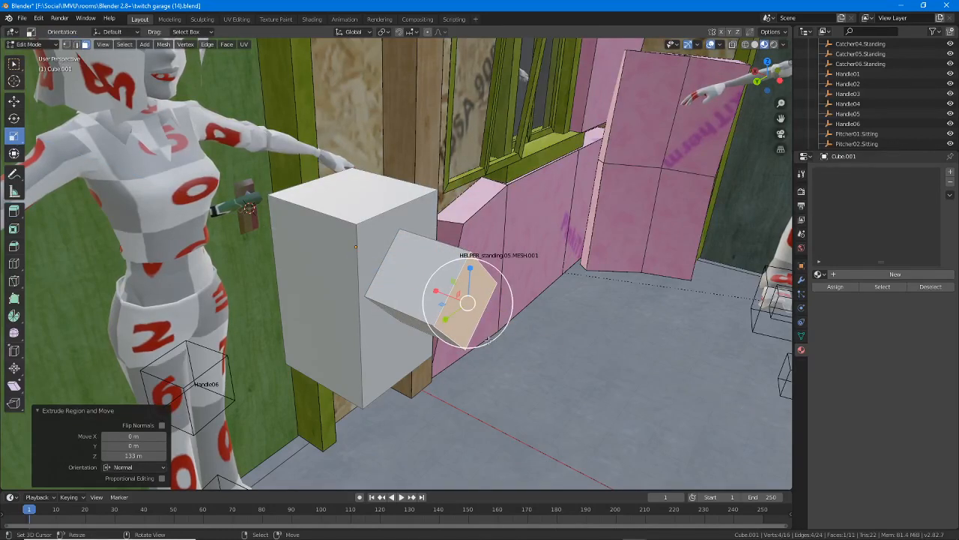
drag(488, 339, 468, 302)
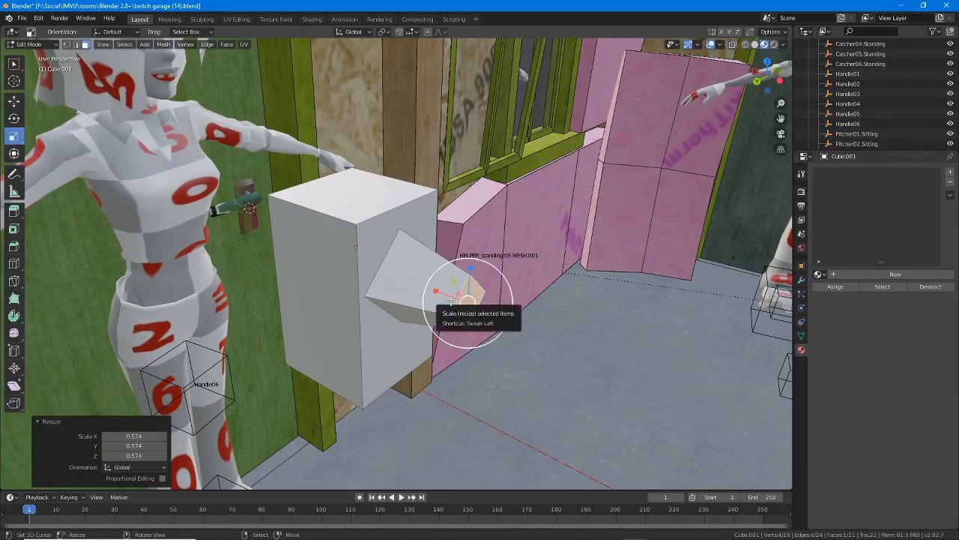
Delete the tapered end face of the diamond extrusion and its diamond base face against the box.
mouse_move(452, 299)
middle_down()
mouse_move(389, 268)
mouse_move(442, 281)
mouse_move(460, 296)
middle_up()
key(x)
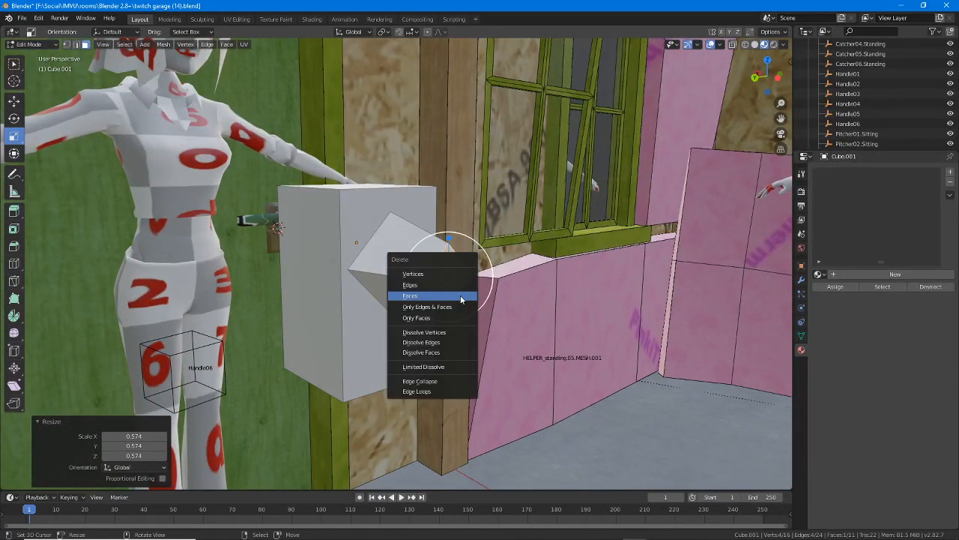
click(433, 296)
middle_drag(433, 296, 480, 268)
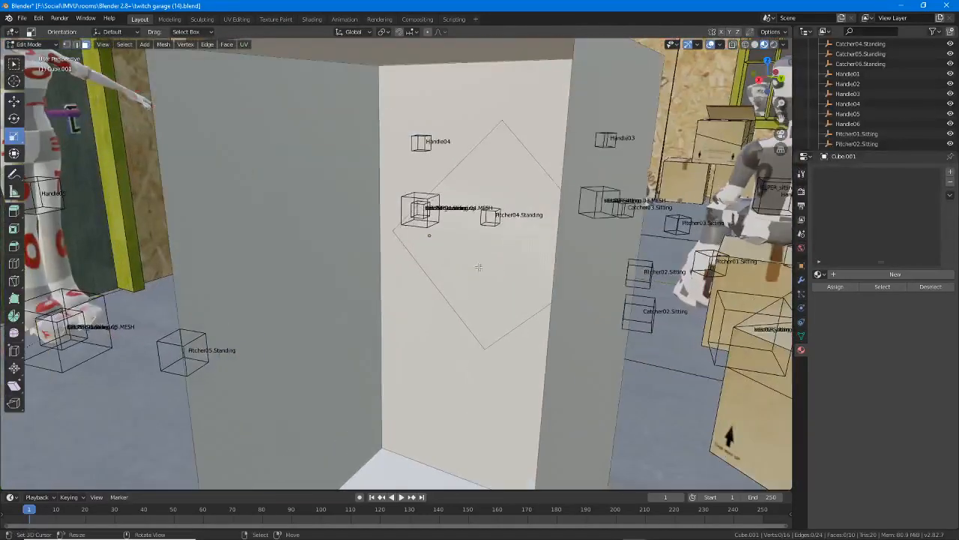
click(476, 260)
click(496, 185)
key(x)
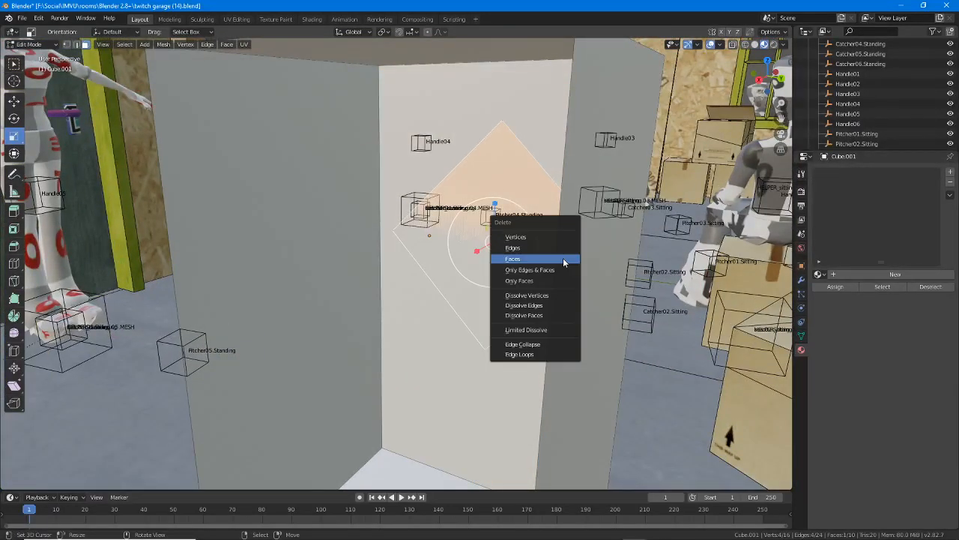
click(543, 259)
Duplicate the box's front face in place and move the copy about -163 m along X, away from the box.
middle_drag(543, 262, 409, 245)
click(401, 245)
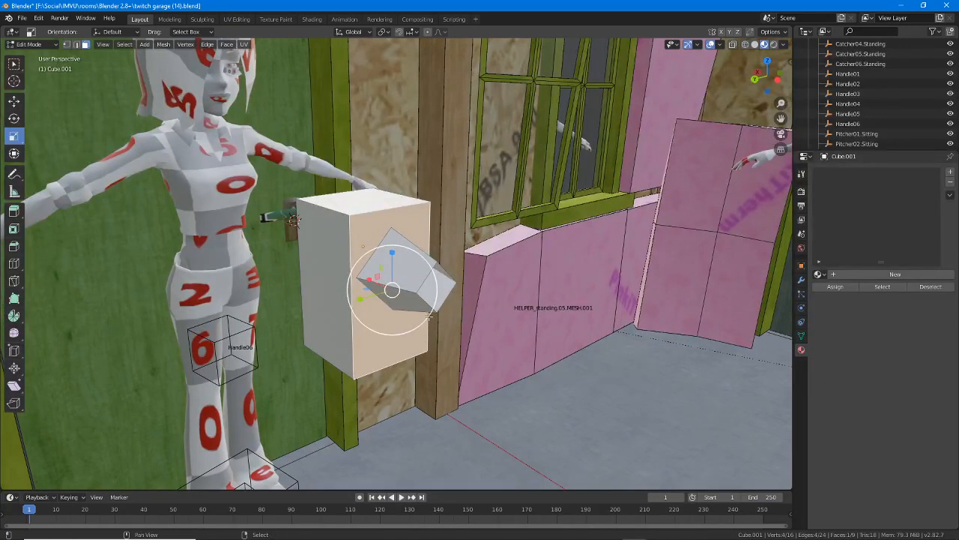
key(shift+d)
key(Escape)
middle_drag(381, 315, 385, 311)
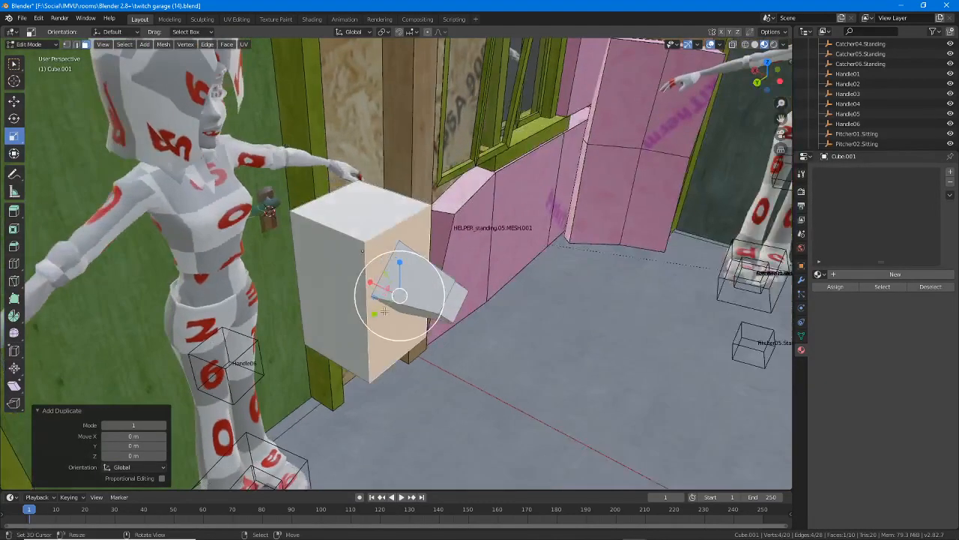
click(12, 100)
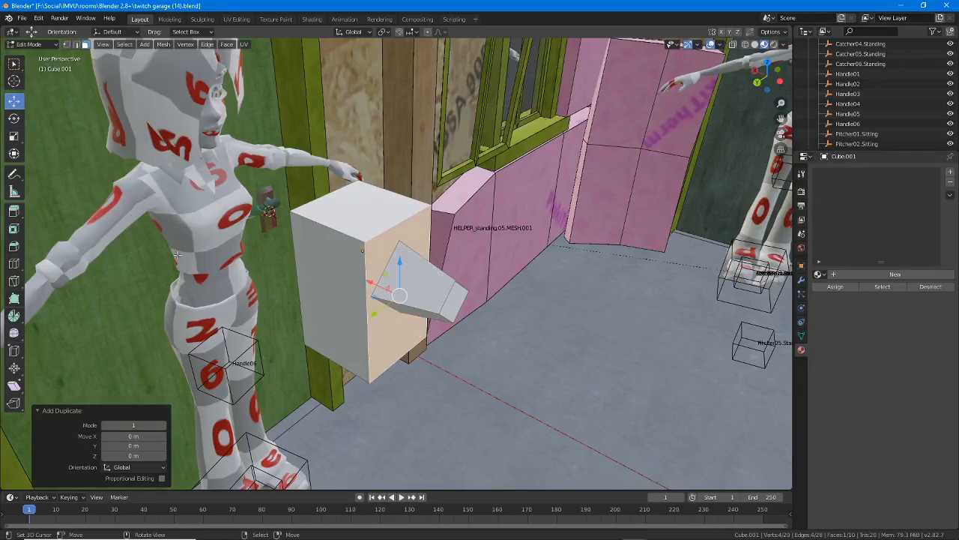
drag(388, 288, 471, 347)
Widen the duplicated face by moving its vertical edge on the mannequin's side outward along Y.
middle_drag(471, 348, 391, 331)
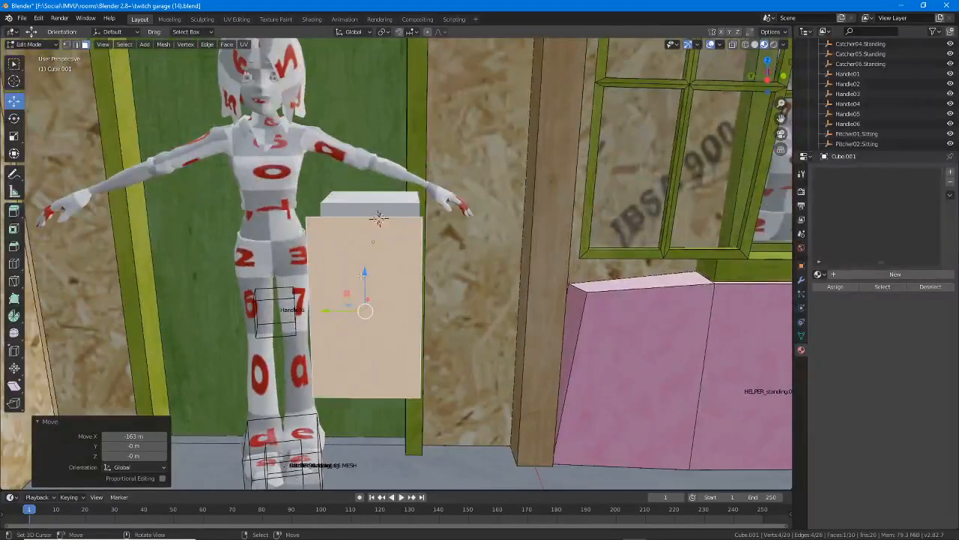
key(2)
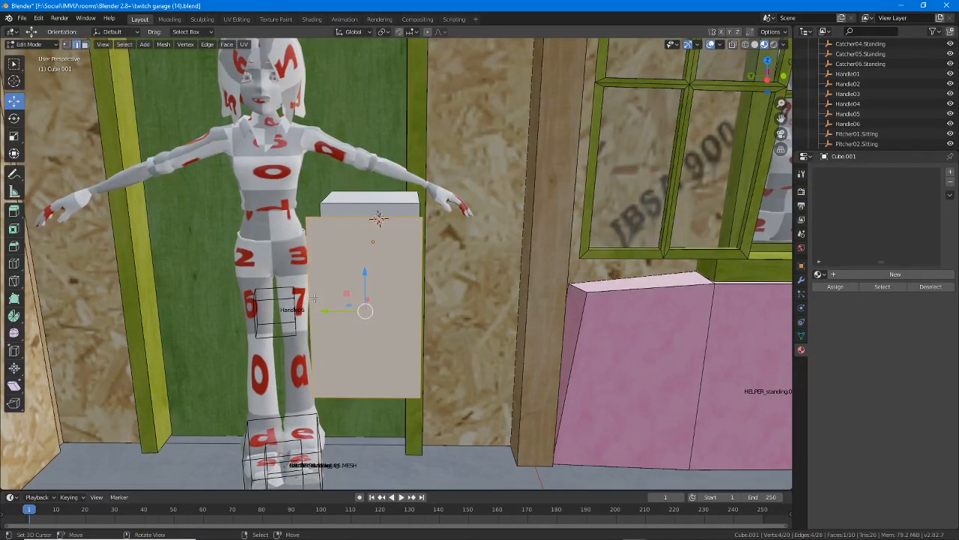
click(310, 299)
shift+middle_drag(310, 299, 381, 297)
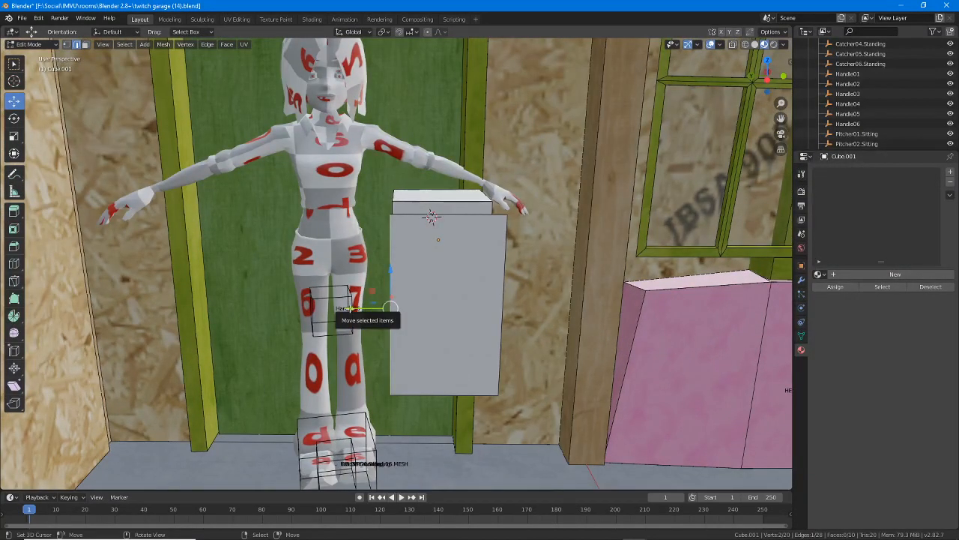
key(1)
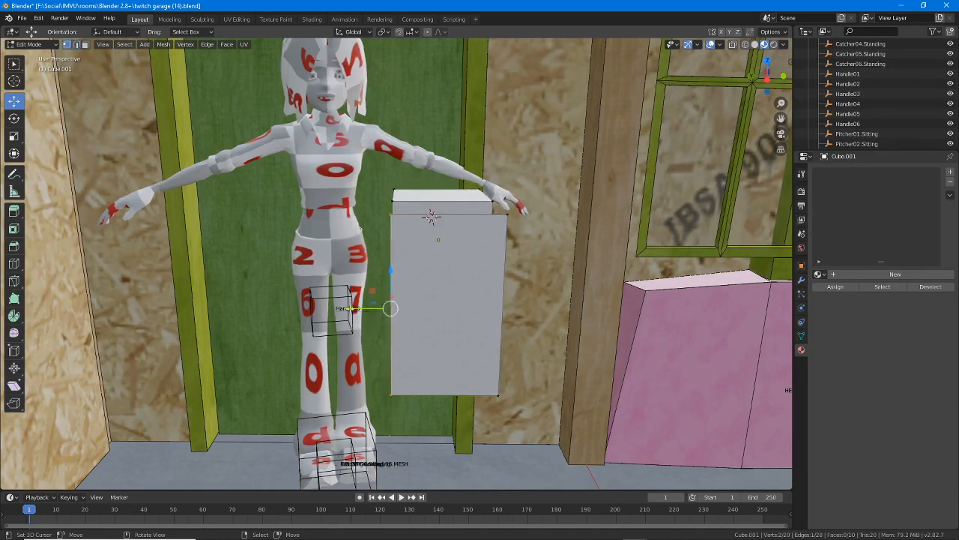
key(2)
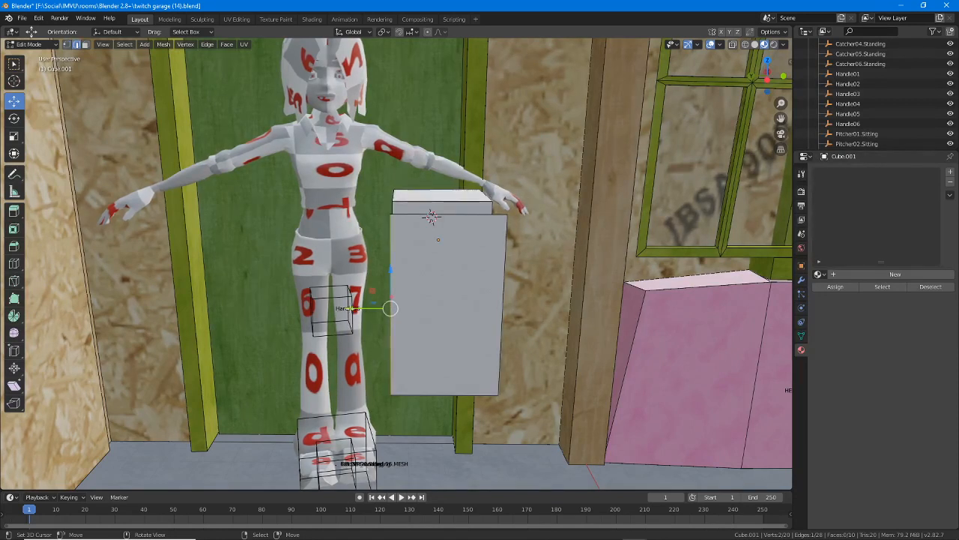
key(alt+a)
click(444, 295)
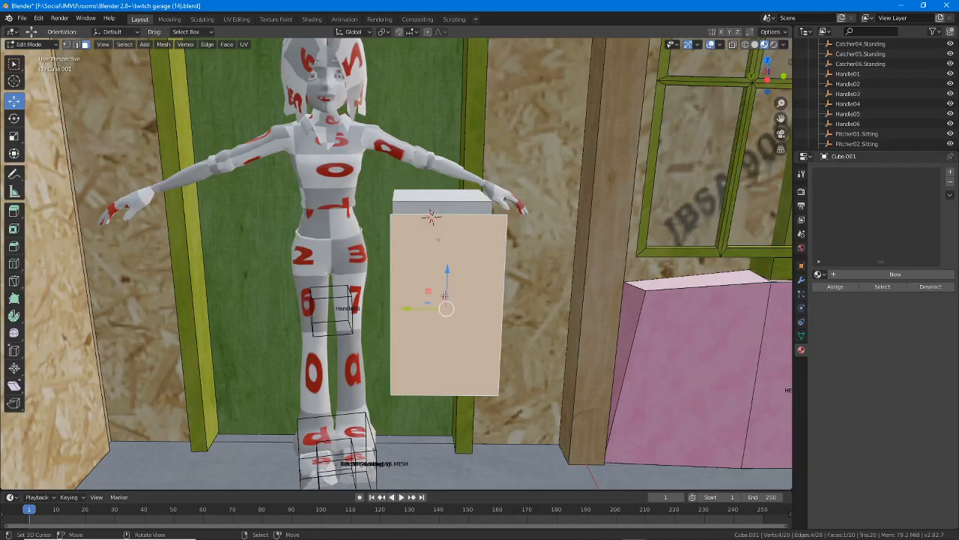
key(1)
key(alt+a)
key(2)
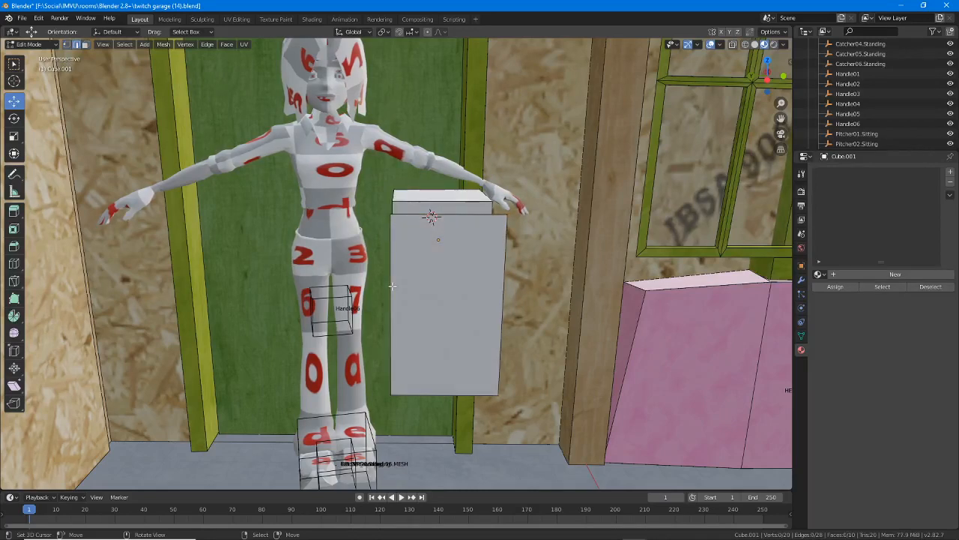
click(391, 287)
drag(352, 308, 203, 300)
Raise the widened face's bottom edge about 220 m along Z to form a long horizontal strip.
right_click(376, 393)
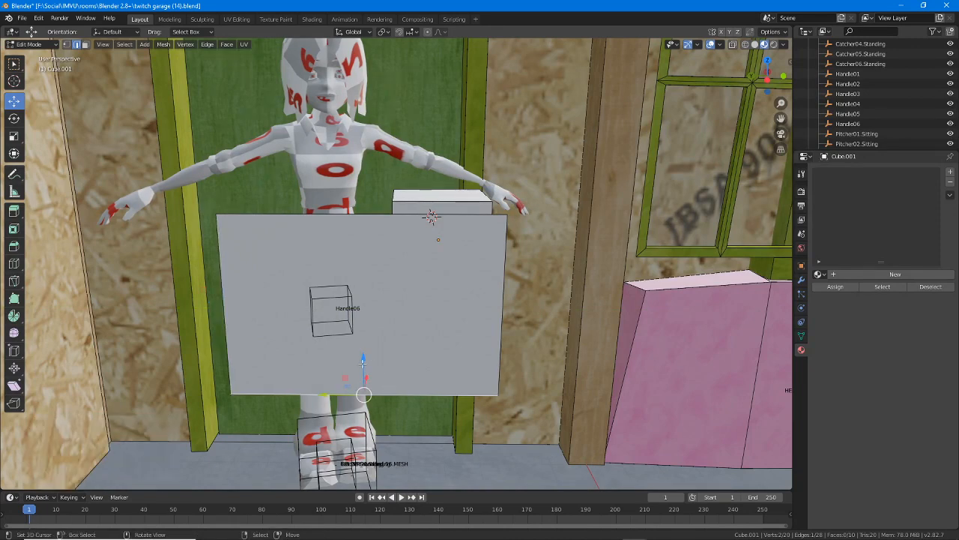
drag(363, 363, 369, 248)
middle_drag(370, 248, 475, 254)
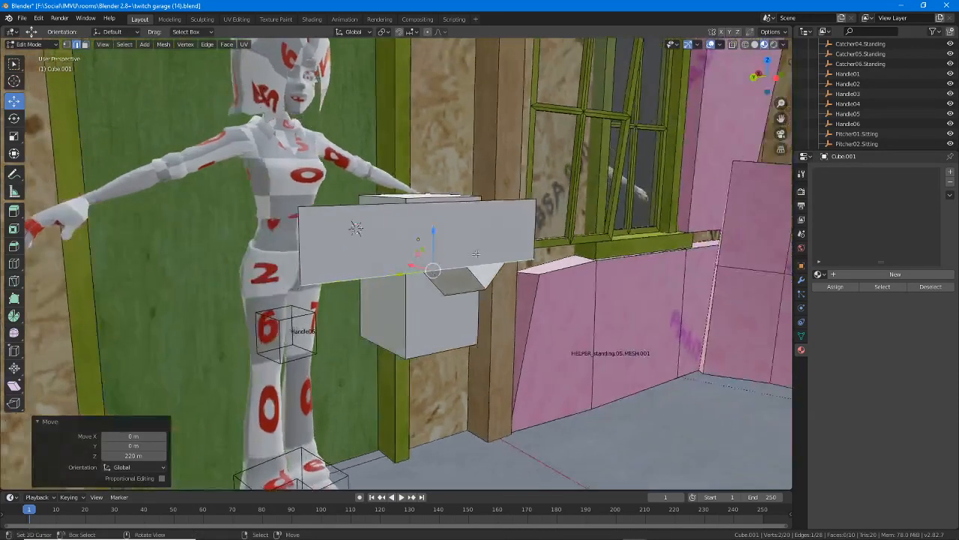
Select all edges of the strip and lower it about 62.9 m along Z.
shift+right_click(302, 238)
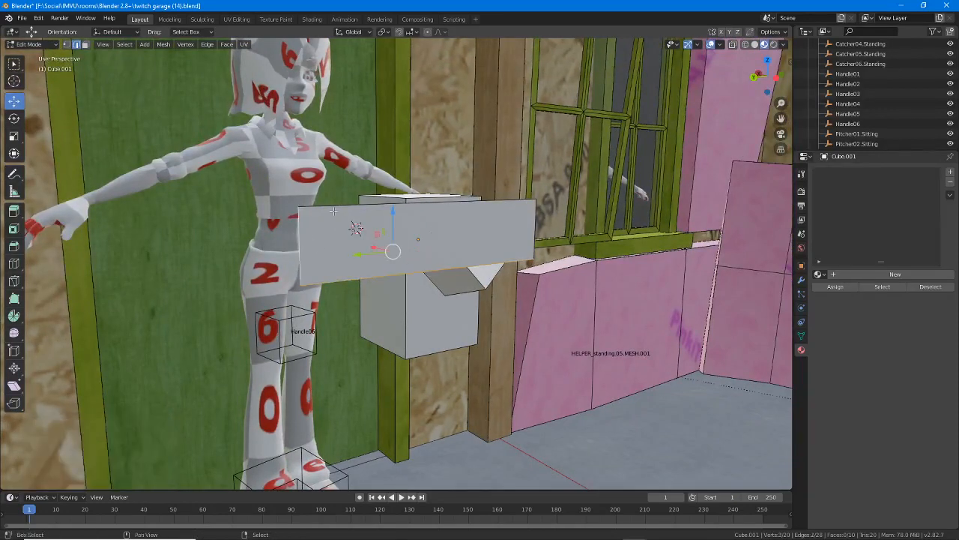
shift+right_click(409, 201)
shift+right_click(545, 232)
drag(434, 208, 434, 259)
Shift the strip about 38 m along Y and about 11.9 m along X to align it with the diamond stem.
middle_drag(434, 258, 355, 317)
key(g)
key(y)
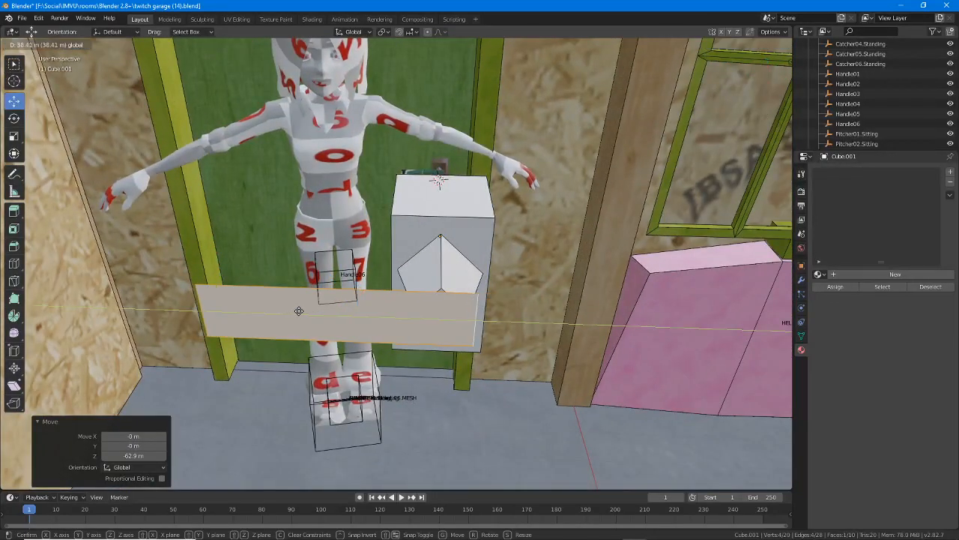
click(299, 311)
middle_drag(298, 311, 565, 244)
drag(339, 248, 343, 250)
Subdivide the strip's two short end edges with one cut to split it lengthwise.
middle_drag(343, 250, 408, 282)
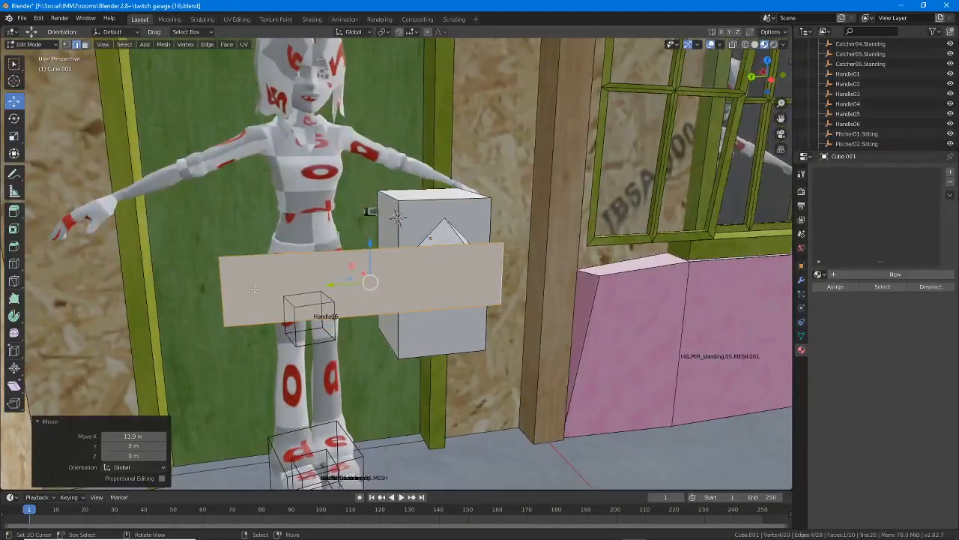
click(222, 292)
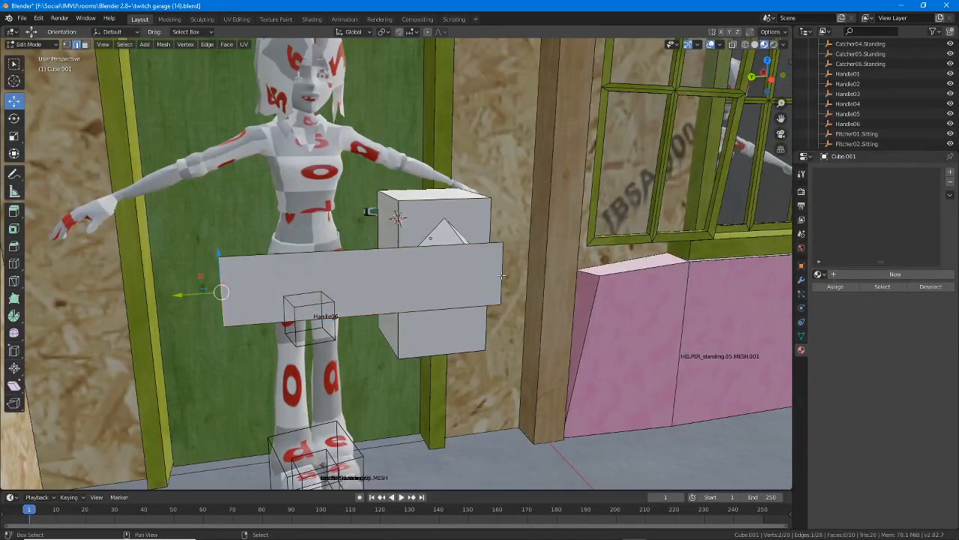
click(211, 48)
click(224, 91)
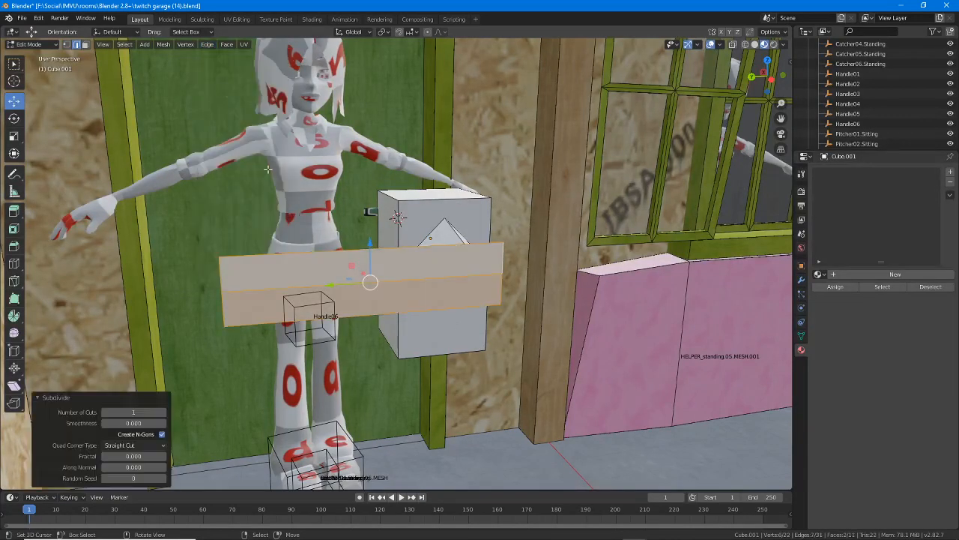
Move the strip's lengthwise centre edge about -55.8 m along X to form a projecting ridge.
click(368, 281)
middle_drag(368, 280, 411, 297)
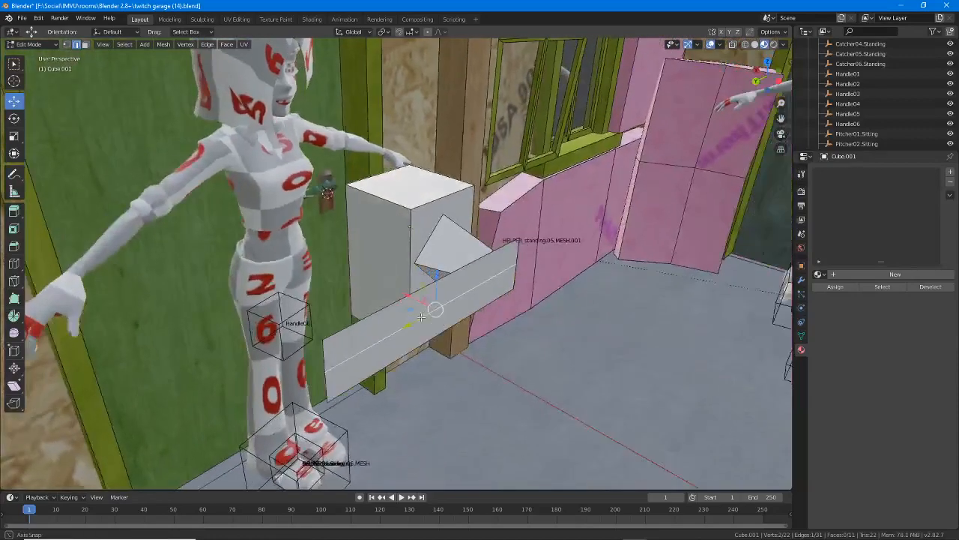
drag(410, 296, 428, 311)
Fill the lever's open end beside the diamond stem with a new triangular face from its two end edges.
middle_drag(429, 311, 298, 323)
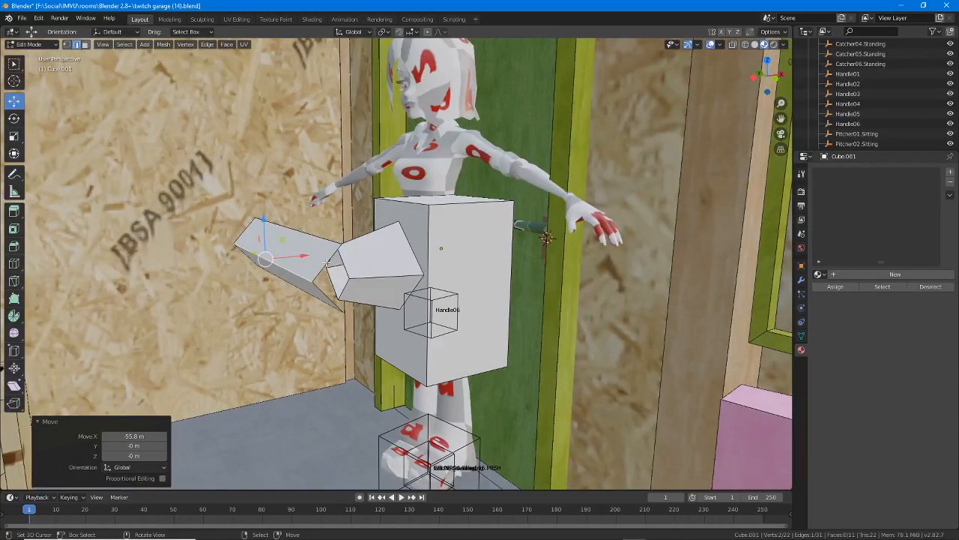
middle_drag(331, 267, 347, 260)
right_click(347, 261)
shift+right_click(352, 285)
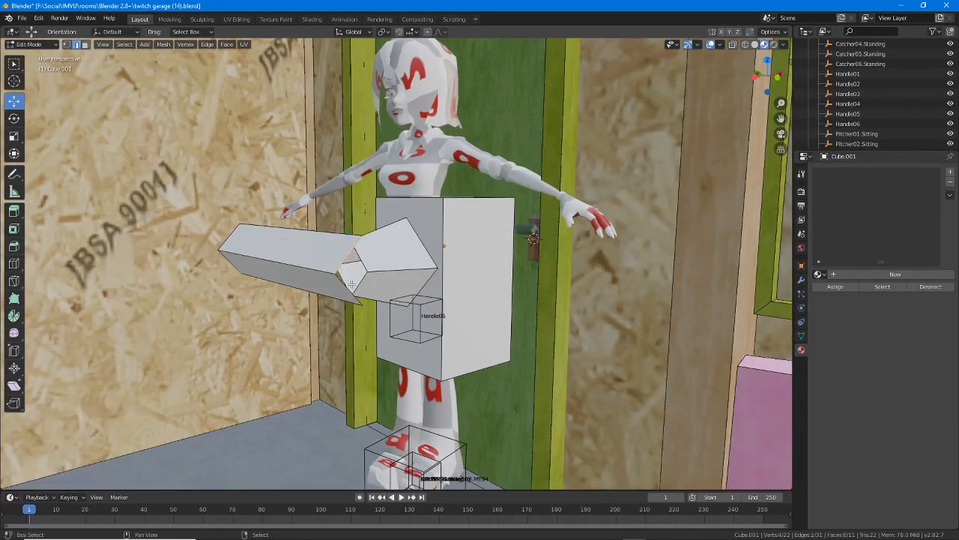
right_click(346, 256)
scroll(346, 256, up, 2)
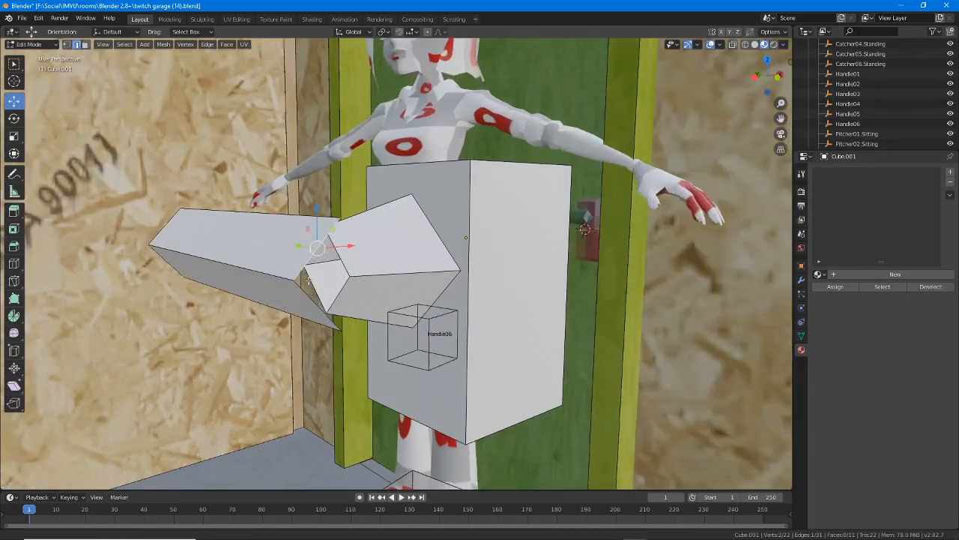
middle_drag(334, 300, 365, 332)
shift+right_click(344, 330)
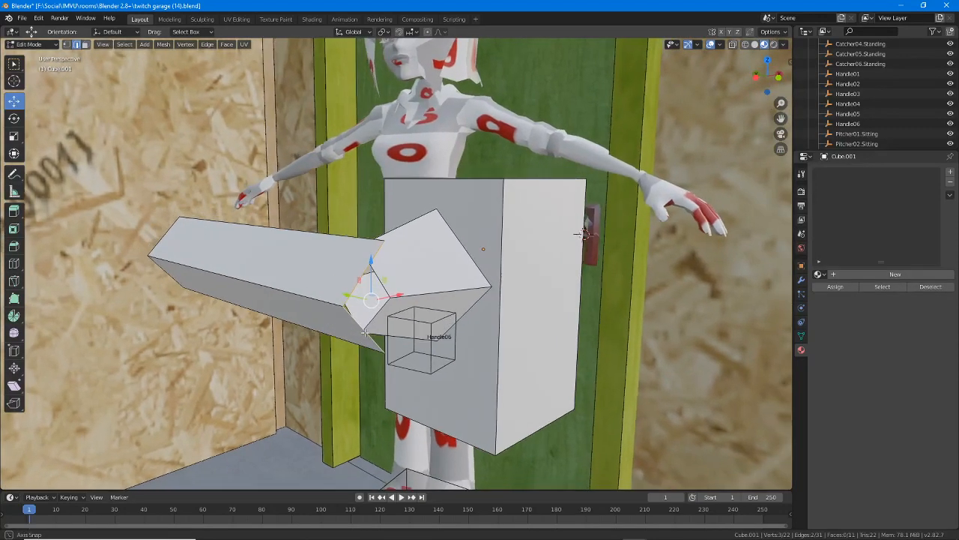
click(184, 45)
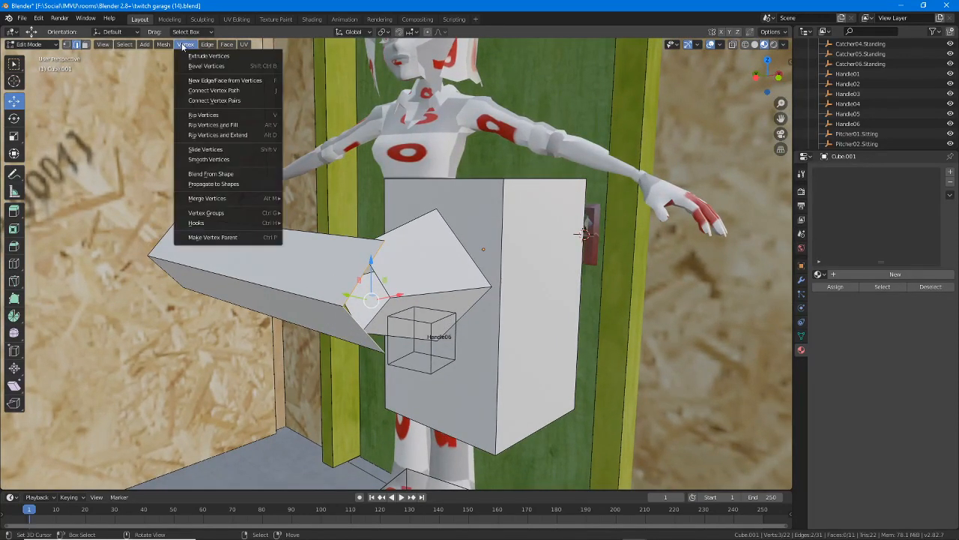
click(200, 82)
Close the lever's opposite, free end with a new face from its two end edges.
middle_drag(257, 316, 380, 318)
right_click(380, 318)
shift+right_click(372, 362)
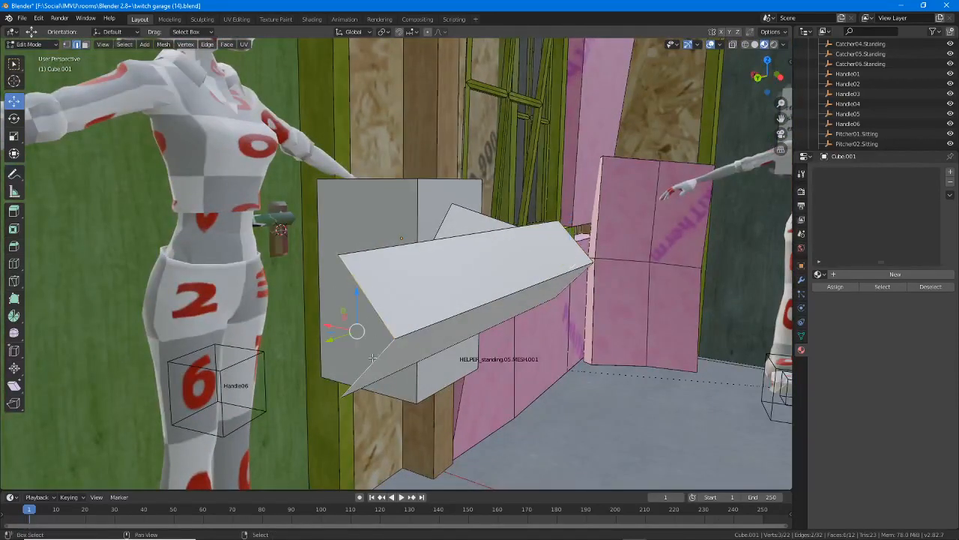
click(189, 46)
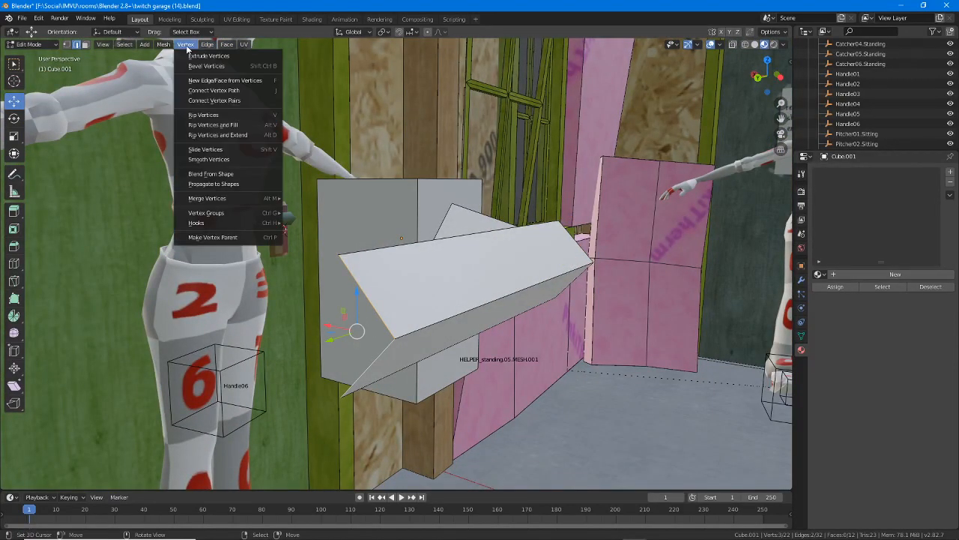
click(200, 82)
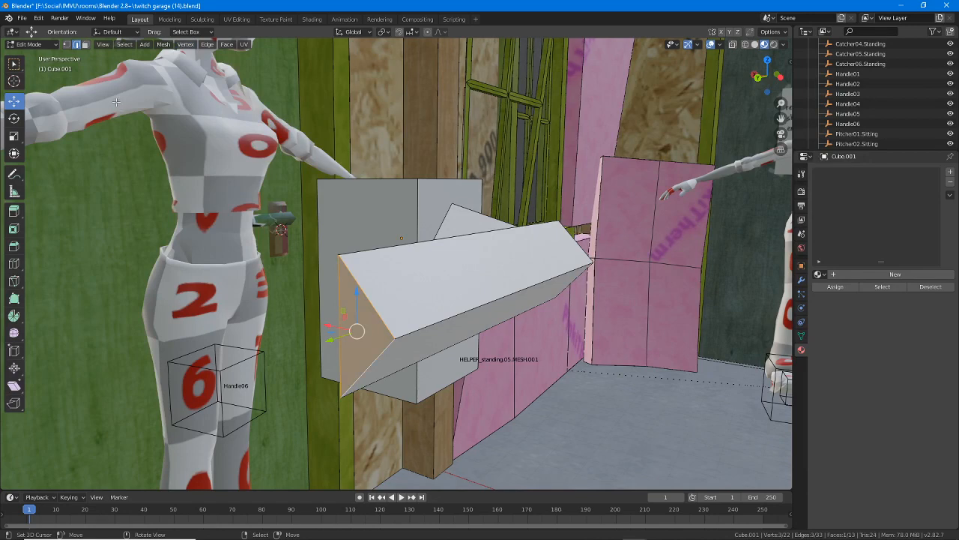
Move the ridge vertex at the lever's free end about -84.2 m along Y to slant the end face.
click(67, 45)
right_click(404, 341)
middle_drag(404, 341, 169, 348)
drag(94, 332, 193, 335)
Select the three vertices of the lever's free end and scale them down uniformly to taper the lever.
scroll(225, 334, down, 4)
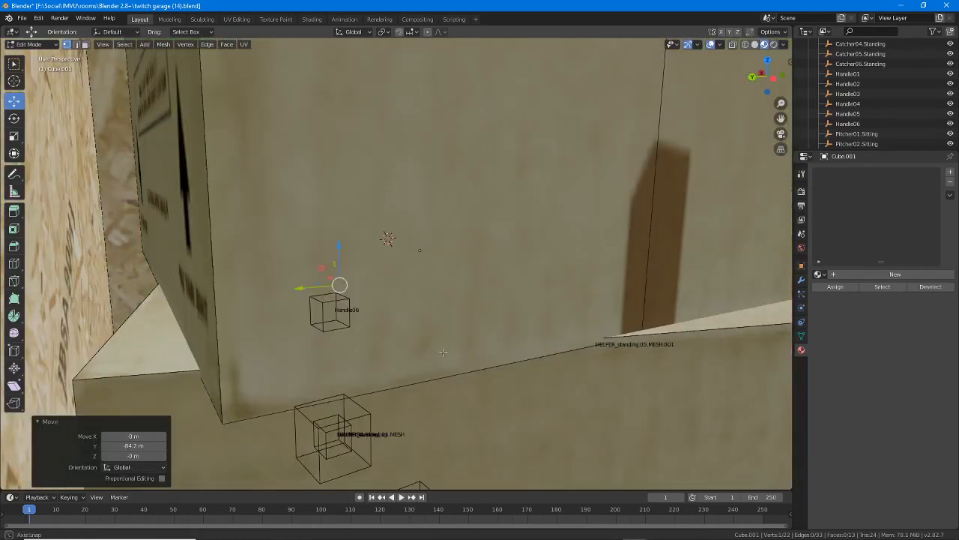
middle_drag(442, 327, 379, 326)
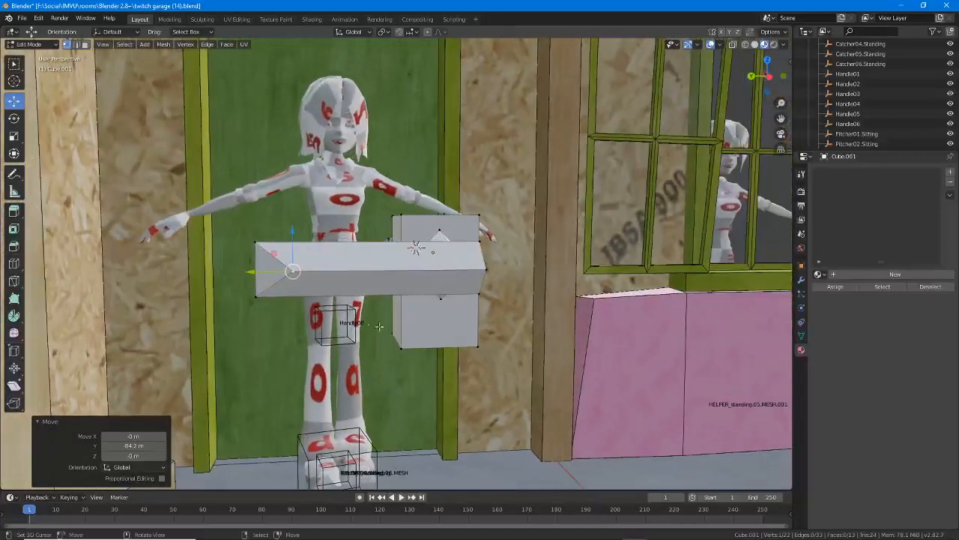
right_click(256, 239)
shift+right_click(256, 297)
shift+right_click(289, 276)
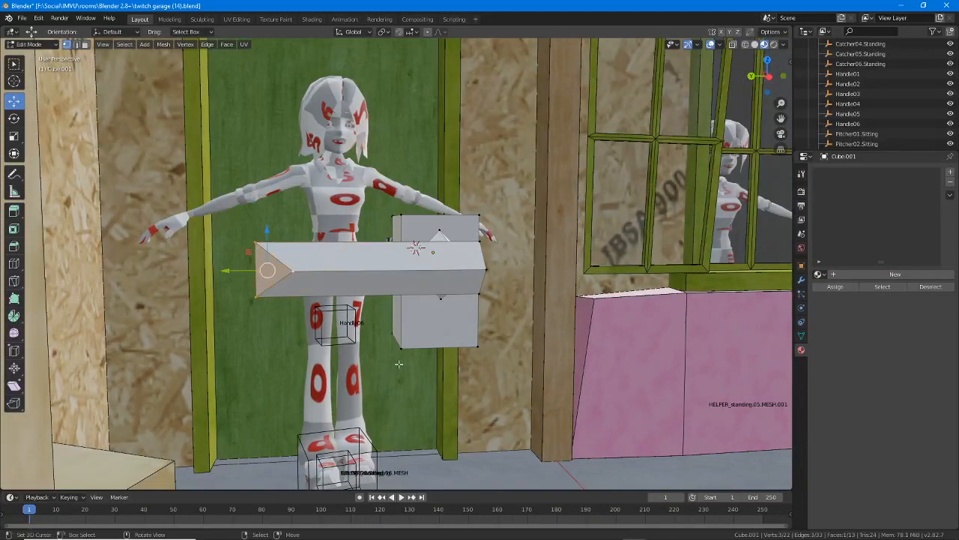
click(14, 137)
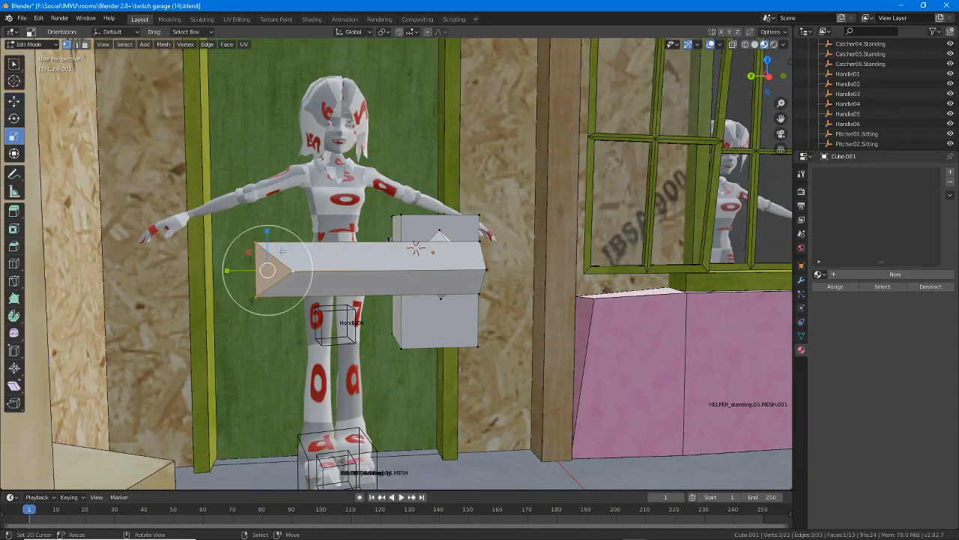
drag(285, 234, 283, 246)
Select the upper and lower vertices of the lever's stem-side end and scale them up slightly to widen that end.
middle_drag(322, 251, 273, 252)
click(439, 249)
shift+click(438, 307)
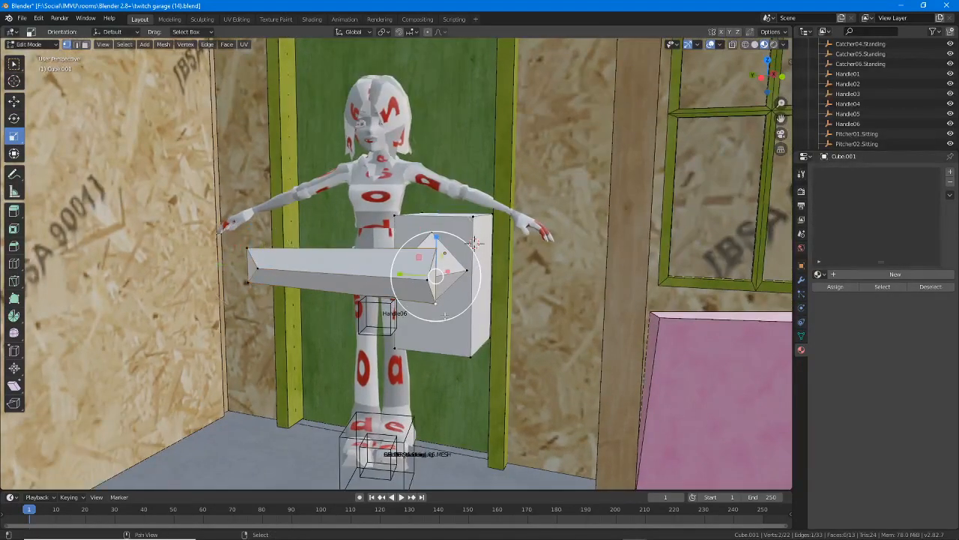
drag(445, 315, 447, 323)
Move the ridge vertex at the lever's stem-side end -22.2 m along X, away from the door.
right_click(428, 283)
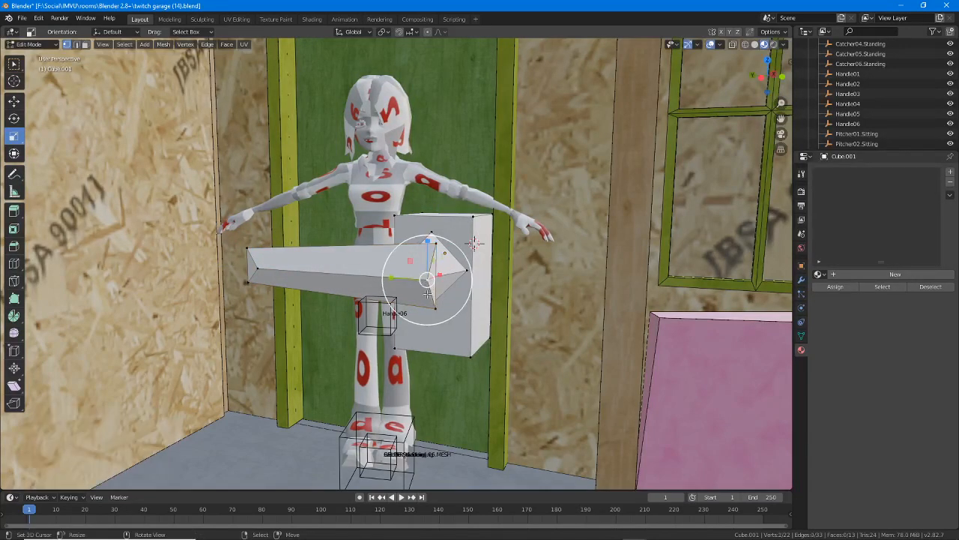
middle_drag(427, 293, 313, 278)
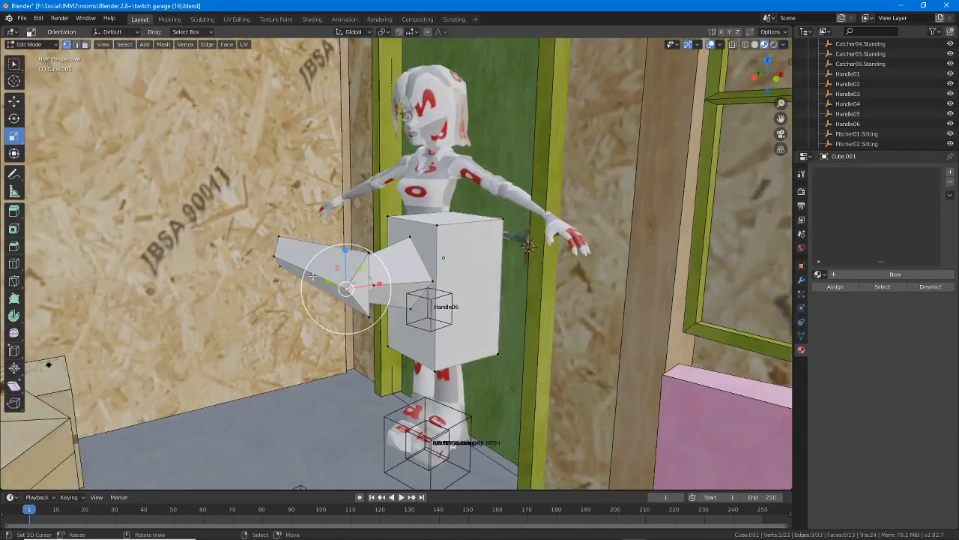
click(14, 101)
drag(387, 287, 373, 284)
middle_drag(373, 284, 272, 296)
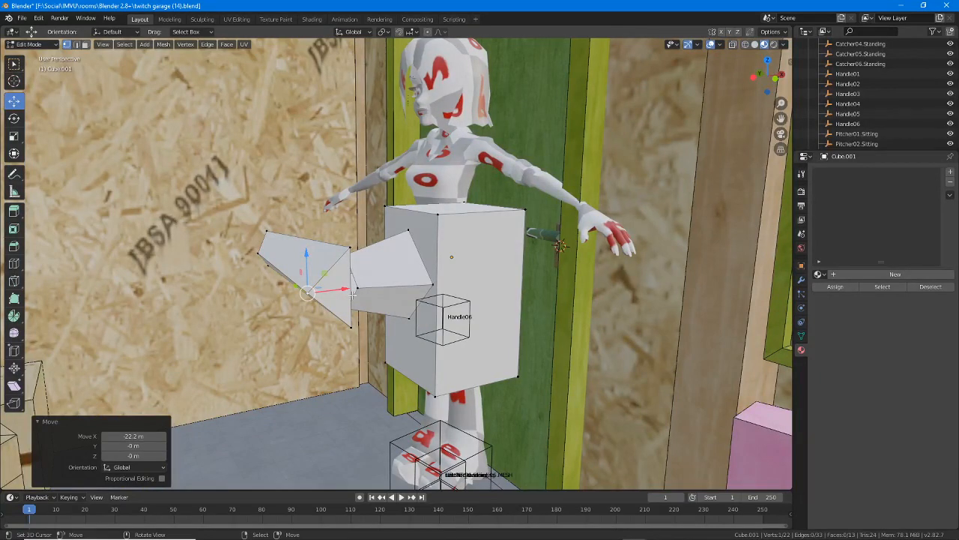
middle_drag(352, 294, 364, 278)
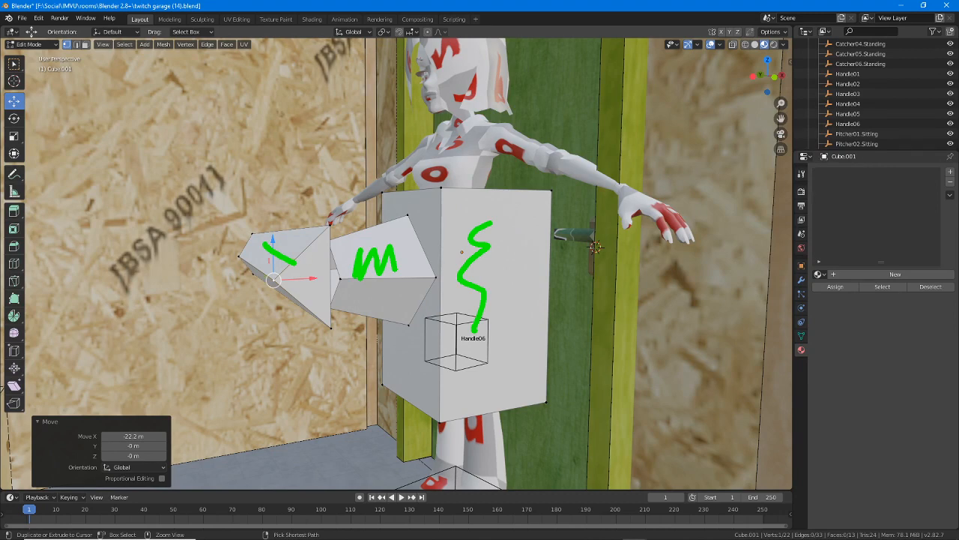
key(Escape)
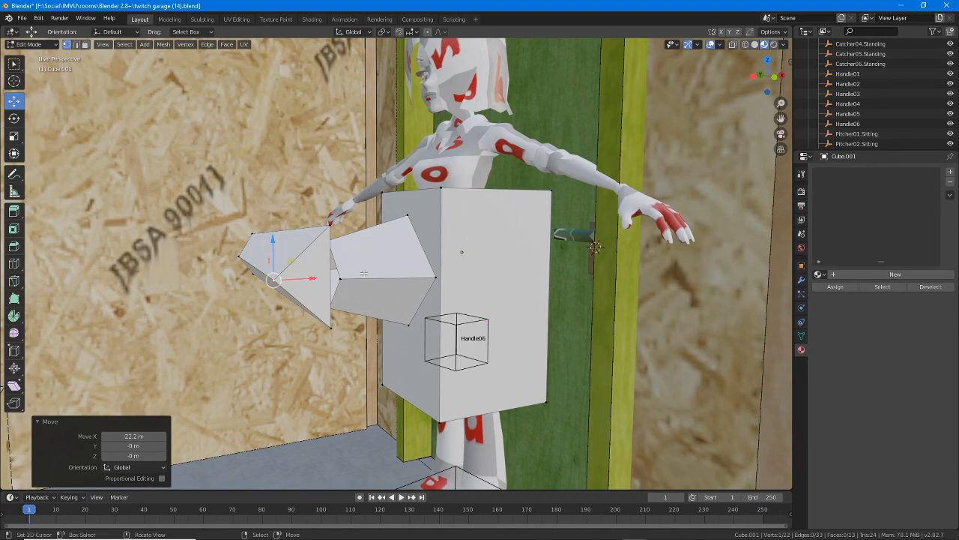
Expand the selection from the ridge vertex to the whole lever and move it along X toward the diamond stem.
click(328, 225)
middle_drag(324, 234, 244, 269)
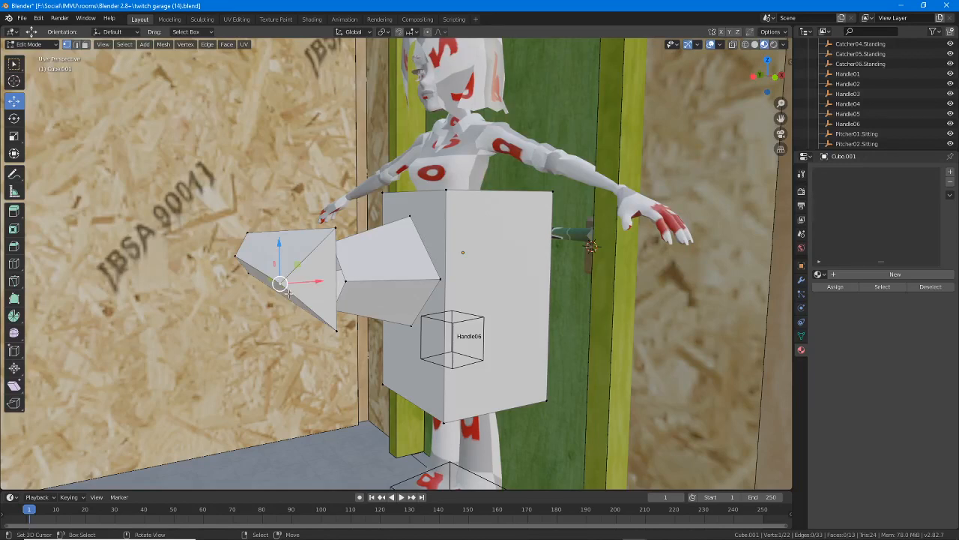
key(ctrl+KP_Add)
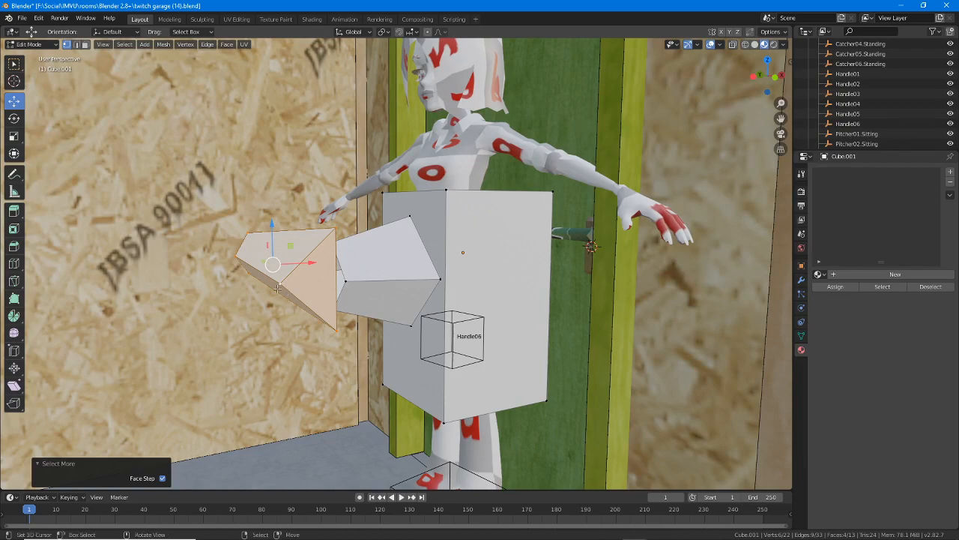
mouse_move(277, 289)
middle_down()
mouse_move(225, 296)
mouse_move(285, 283)
middle_up()
drag(312, 259, 349, 259)
Select the top and bottom vertices of the diamond stem's front end and move them along X toward the backplate.
right_click(316, 260)
middle_drag(316, 336, 349, 286)
shift+right_click(322, 309)
drag(355, 276, 385, 274)
middle_drag(385, 275, 506, 194)
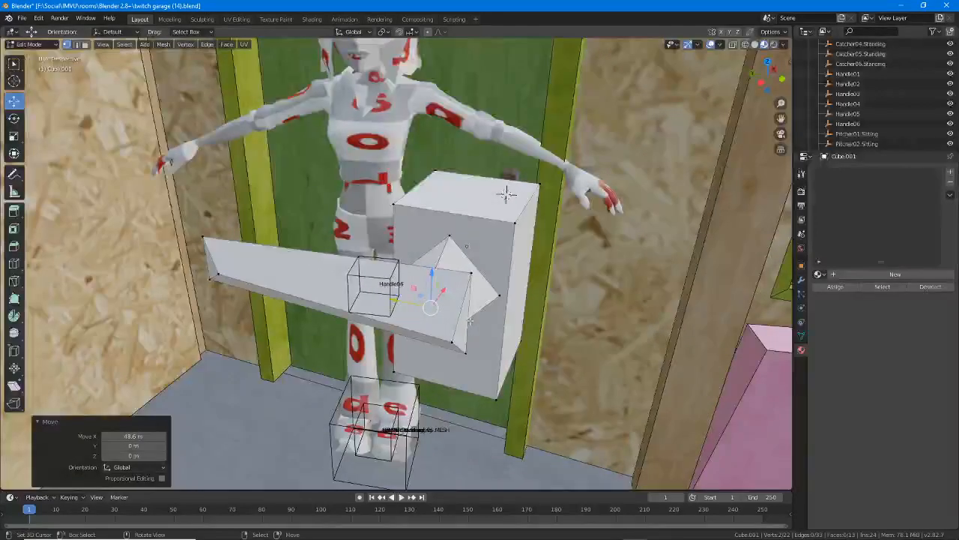
Move the upper, lower and ridge vertices of the lever's stem-side end outward along Y to lengthen the lever past the stem.
right_click(470, 275)
shift+right_click(467, 349)
drag(433, 303, 454, 342)
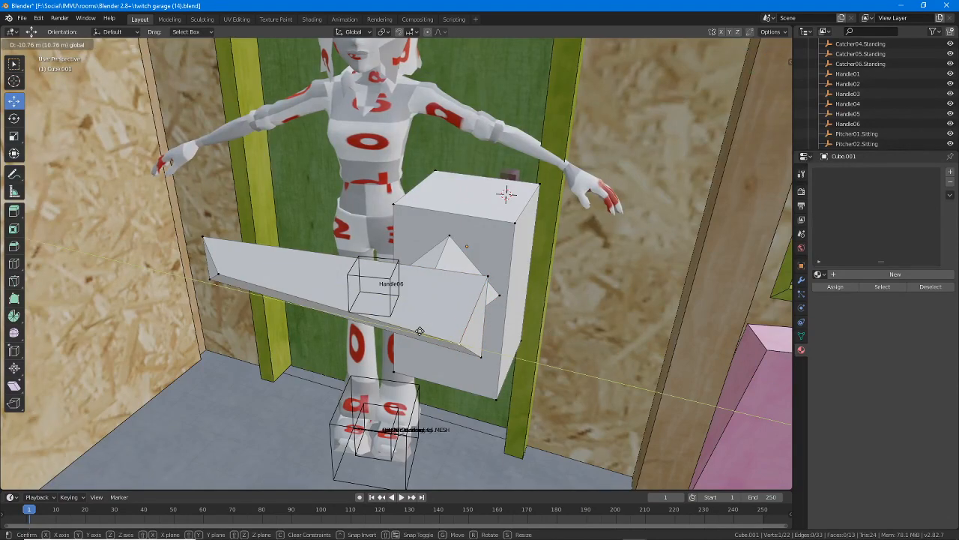
middle_drag(423, 331, 449, 319)
Return to Object Mode and scale the whole handle down uniformly by a factor of 0.270.
key(Tab)
scroll(449, 319, up, 2)
scroll(449, 319, down, 1)
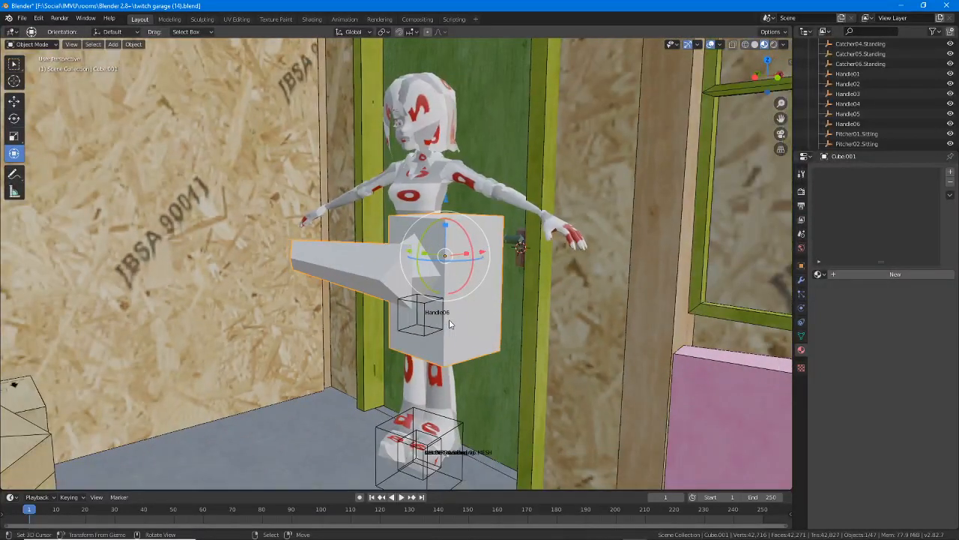
click(11, 139)
middle_drag(470, 238, 491, 242)
drag(494, 221, 459, 267)
mouse_move(458, 267)
middle_down()
mouse_move(441, 298)
mouse_move(455, 274)
middle_up()
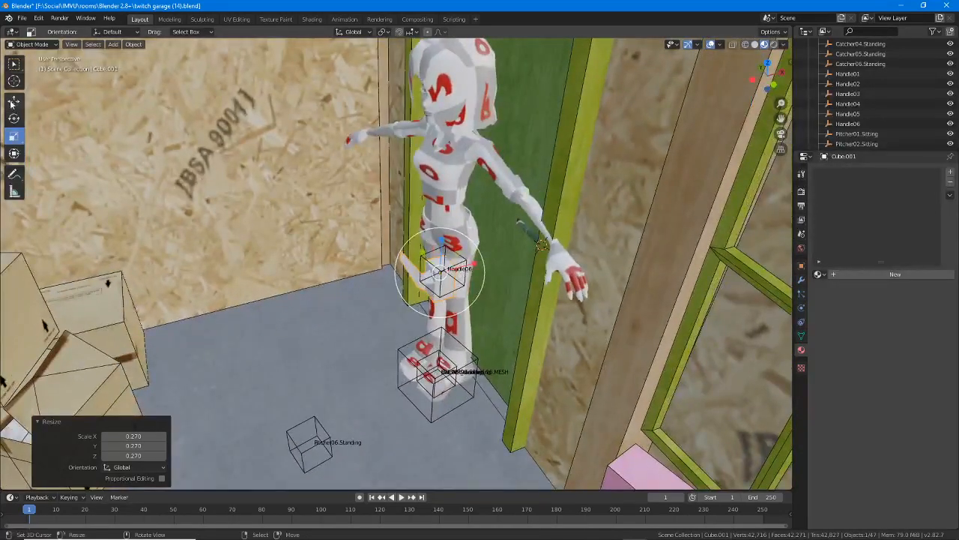
Move the handle along X to the door beside the original handle, first 244 m and a further 73 m.
click(13, 153)
drag(484, 264, 559, 261)
middle_drag(559, 260, 479, 281)
scroll(427, 320, up, 4)
scroll(473, 282, up, 2)
key(g)
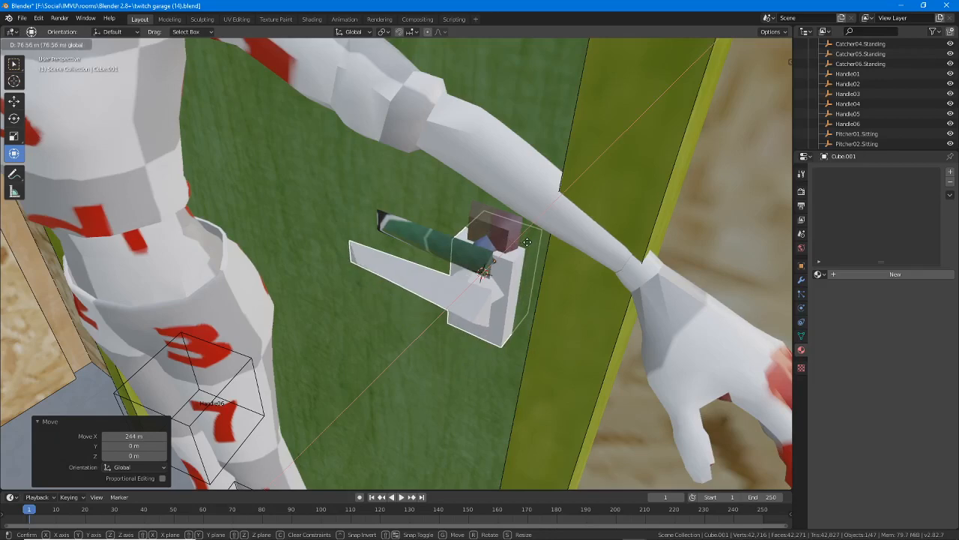
click(527, 242)
middle_drag(560, 241, 556, 242)
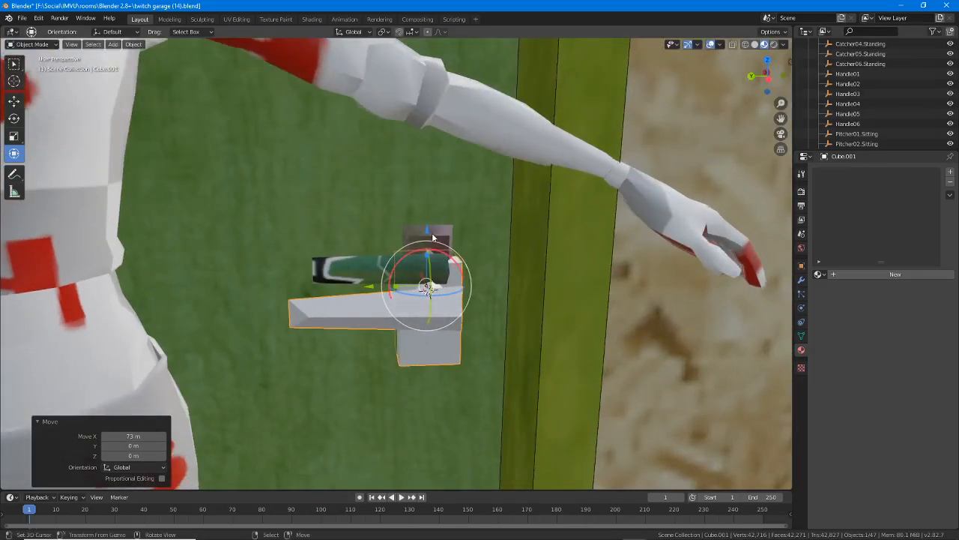
Raise the new handle 32.1 m along Z so it overlaps the original door handle.
key(g)
key(z)
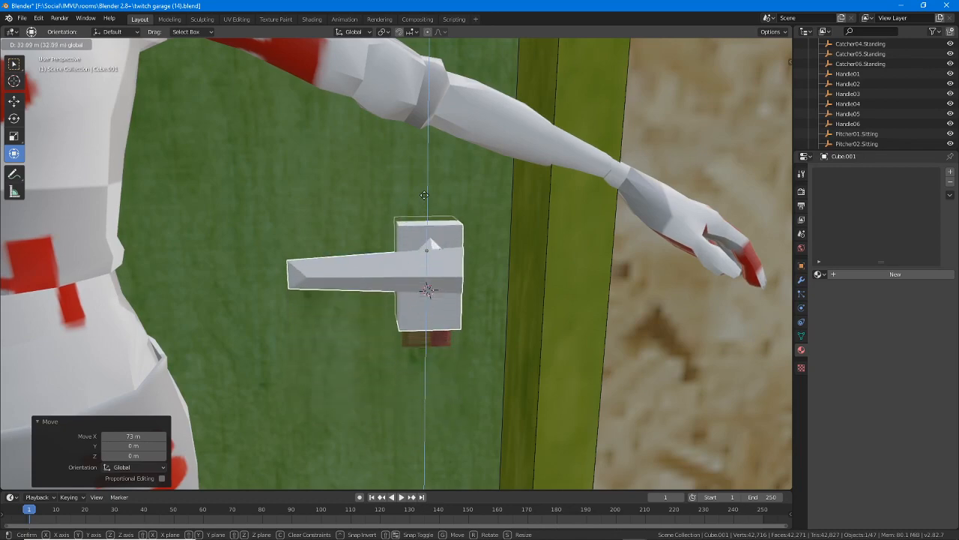
click(424, 195)
middle_drag(427, 247, 428, 279)
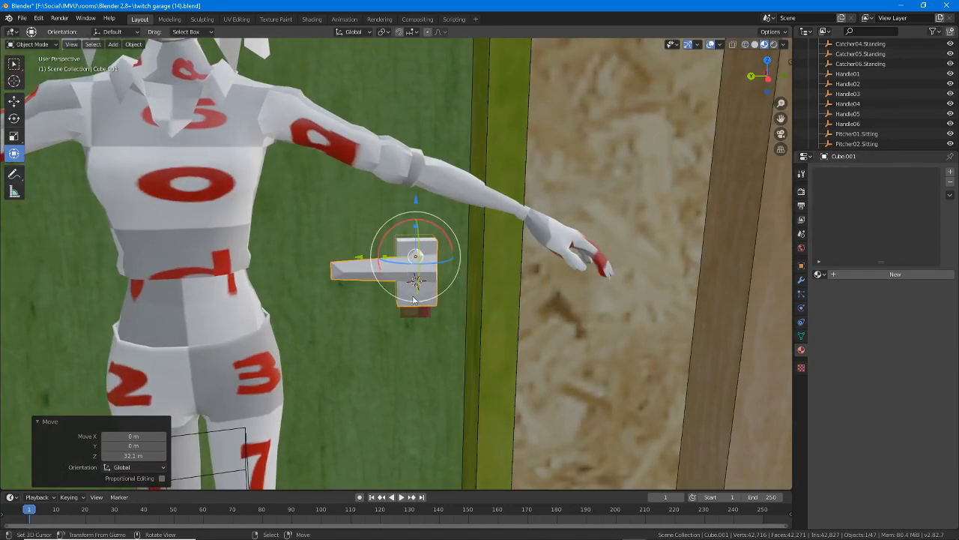
Scale the new handle uniformly to fit the original, finishing with a factor of 1.034, and raise it 3.51 m along Z.
click(14, 136)
mouse_move(390, 217)
mouse_down()
mouse_move(399, 229)
mouse_move(389, 217)
mouse_up()
middle_drag(419, 264, 459, 250)
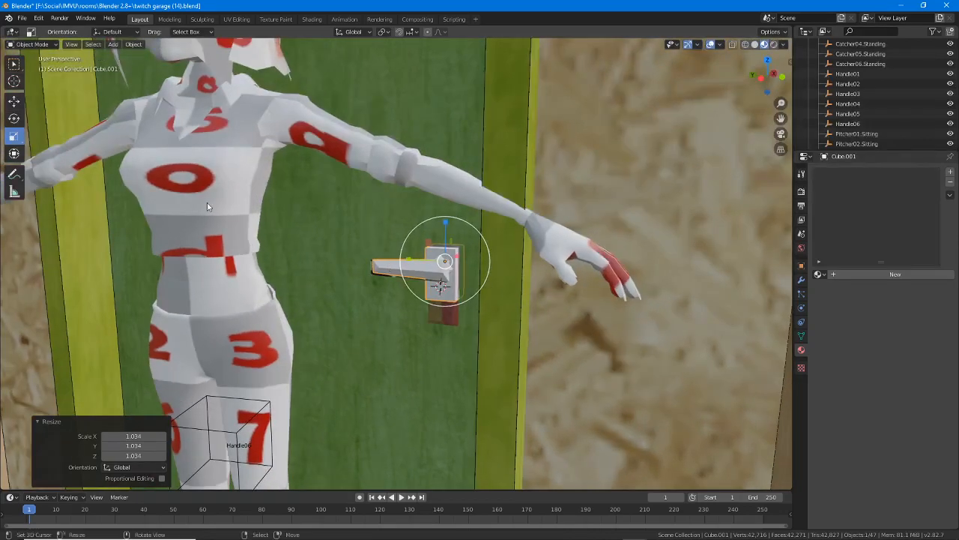
click(14, 100)
drag(443, 220, 446, 217)
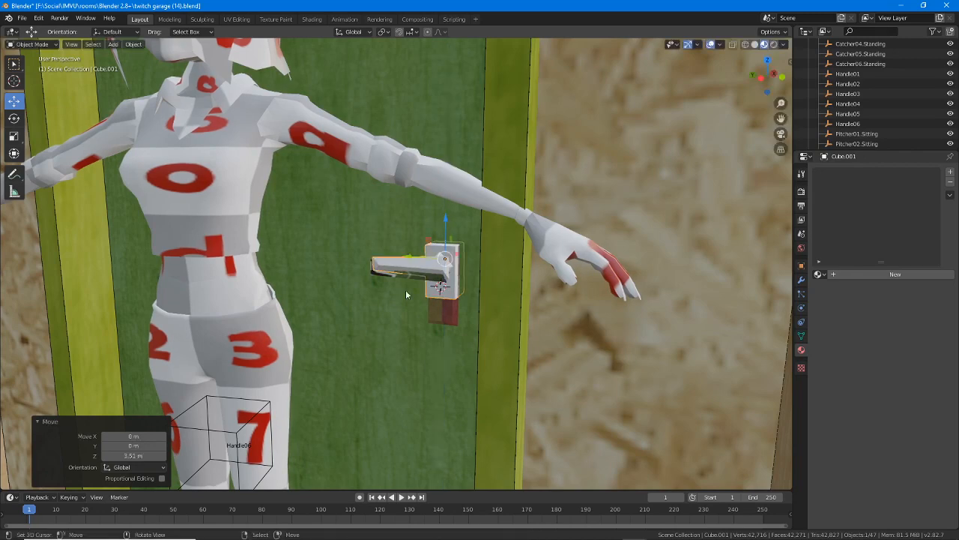
Lower the door handle slightly on the door, moving it about -6.22 m along Z.
drag(445, 222, 446, 226)
scroll(323, 384, down, 1)
scroll(323, 385, down, 1)
mouse_move(355, 367)
middle_down()
mouse_move(393, 365)
mouse_move(354, 365)
middle_up()
scroll(354, 365, up, 4)
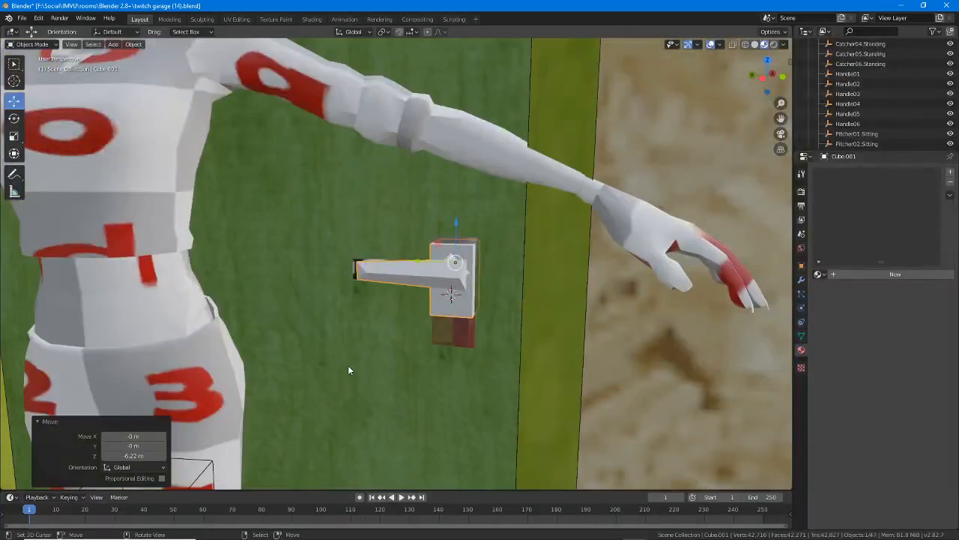
Apply Shade Smooth to the door handle and inspect its shading up close.
click(133, 44)
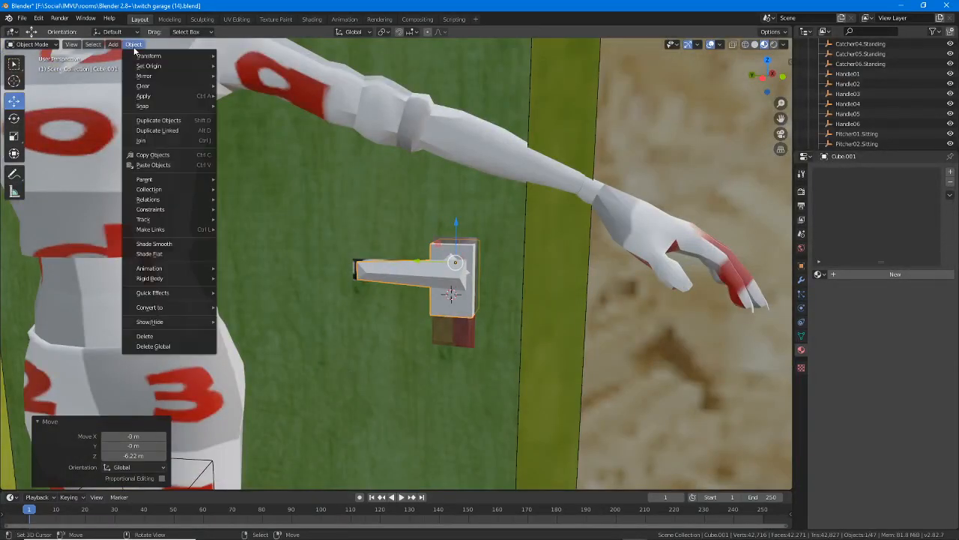
click(162, 245)
scroll(397, 271, up, 6)
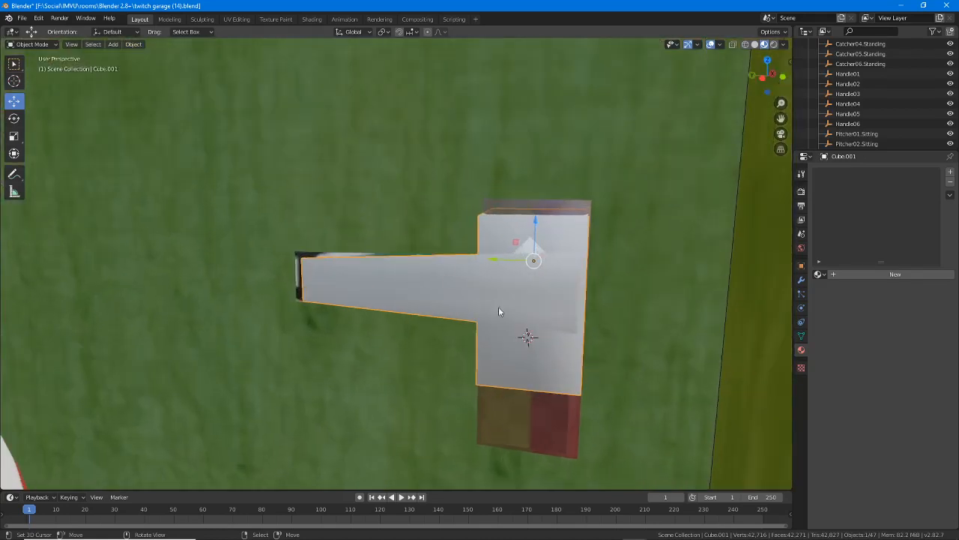
scroll(392, 257, up, 3)
scroll(395, 266, down, 2)
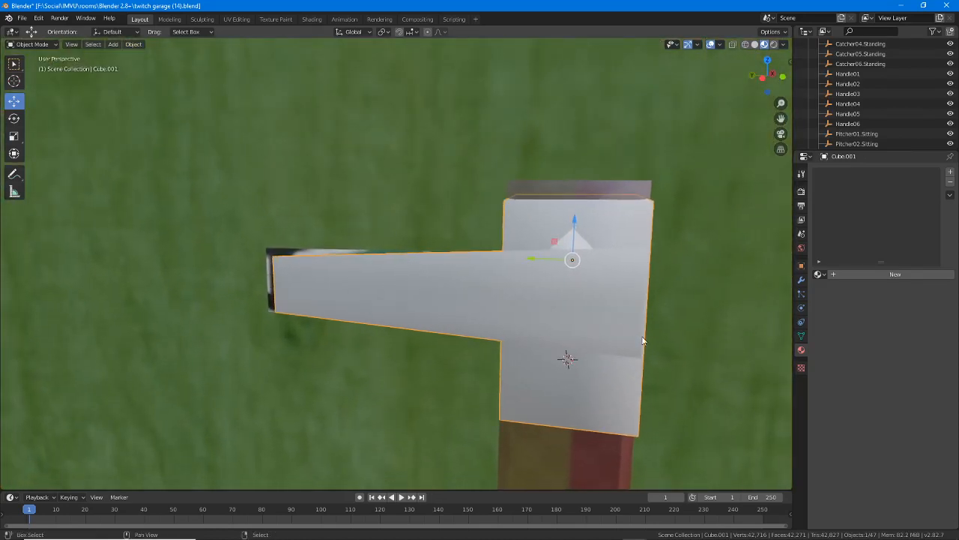
mouse_move(645, 337)
shift+middle_down()
mouse_move(542, 306)
mouse_move(636, 315)
mouse_move(424, 259)
mouse_move(393, 269)
shift+middle_up()
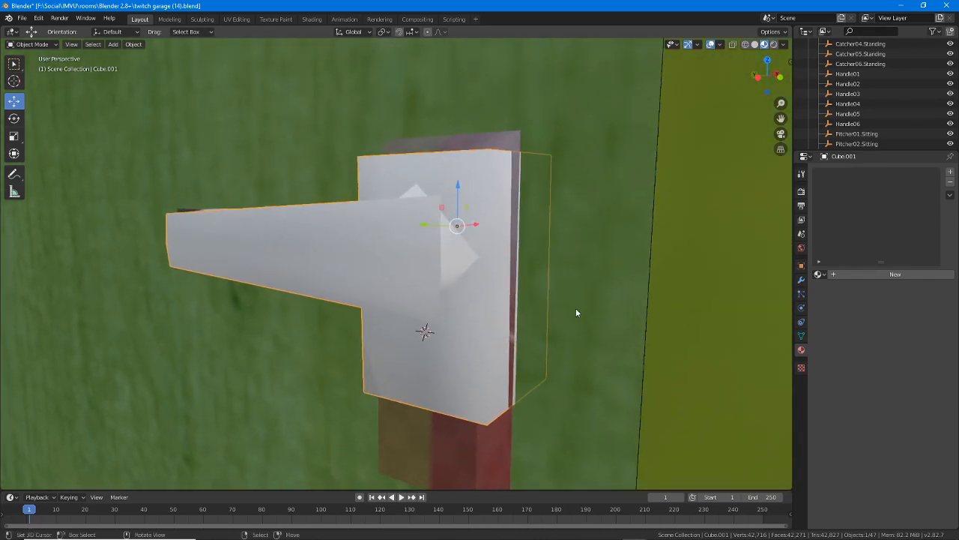
Try Auto Smooth on the handle mesh's normals and turn it off again.
click(801, 336)
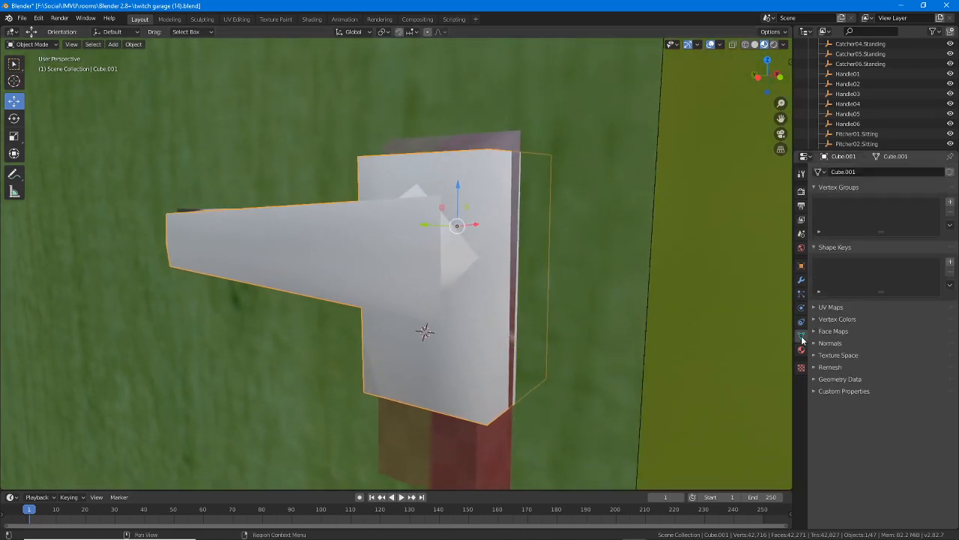
click(814, 343)
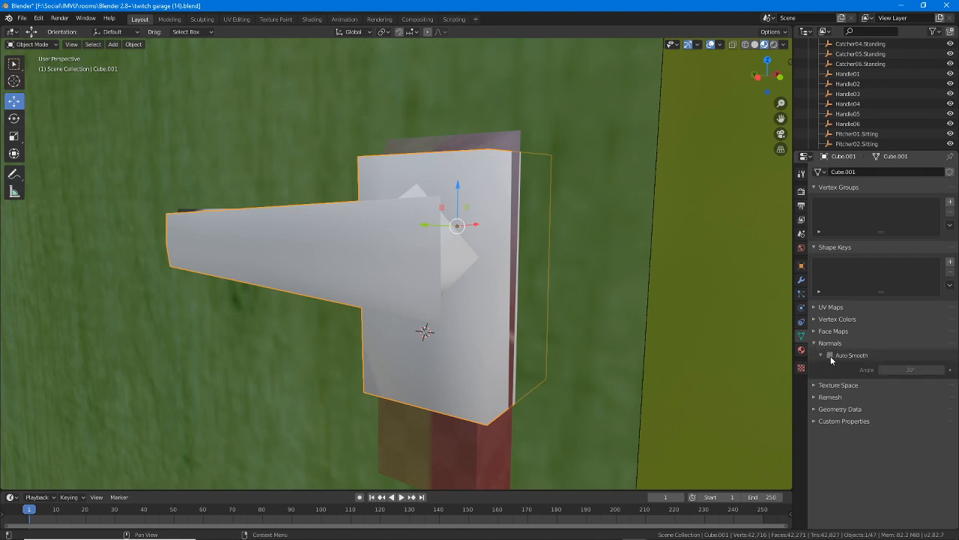
click(830, 355)
middle_drag(635, 320, 497, 277)
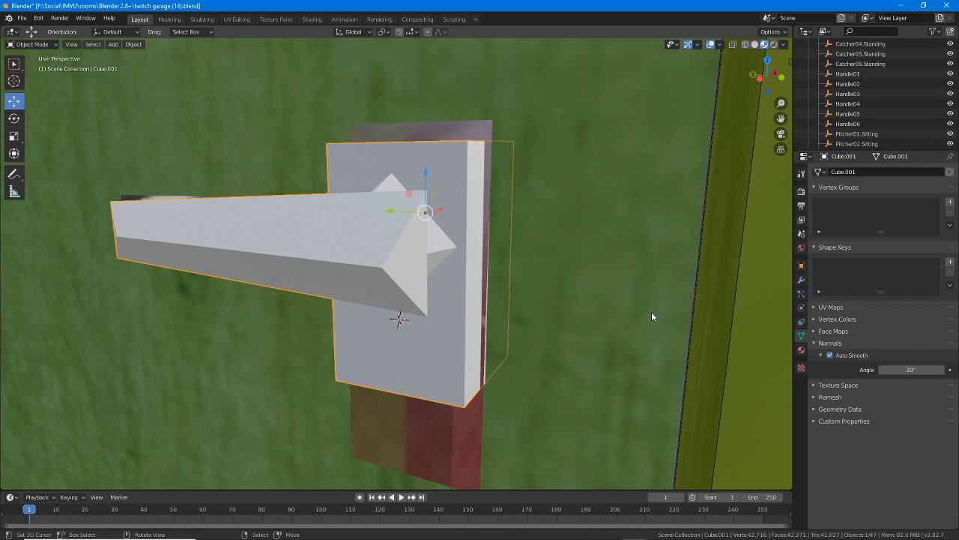
click(830, 355)
click(816, 343)
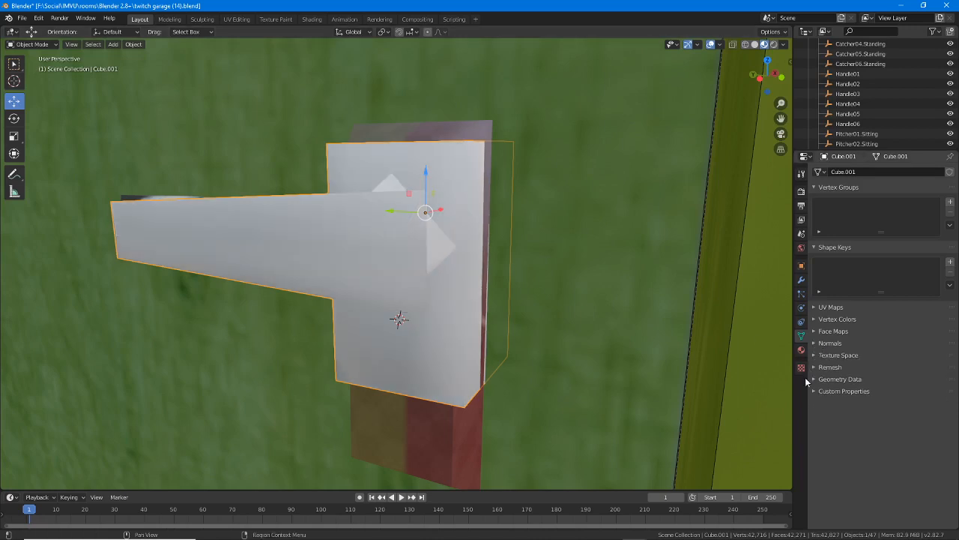
Add an Edge Split modifier to the door handle and set its split angle to 45°.
click(801, 280)
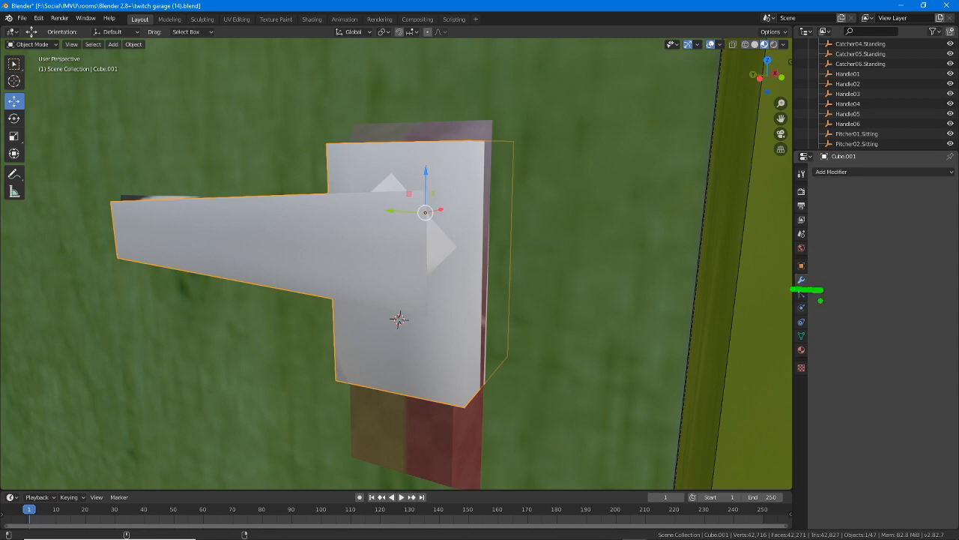
click(862, 172)
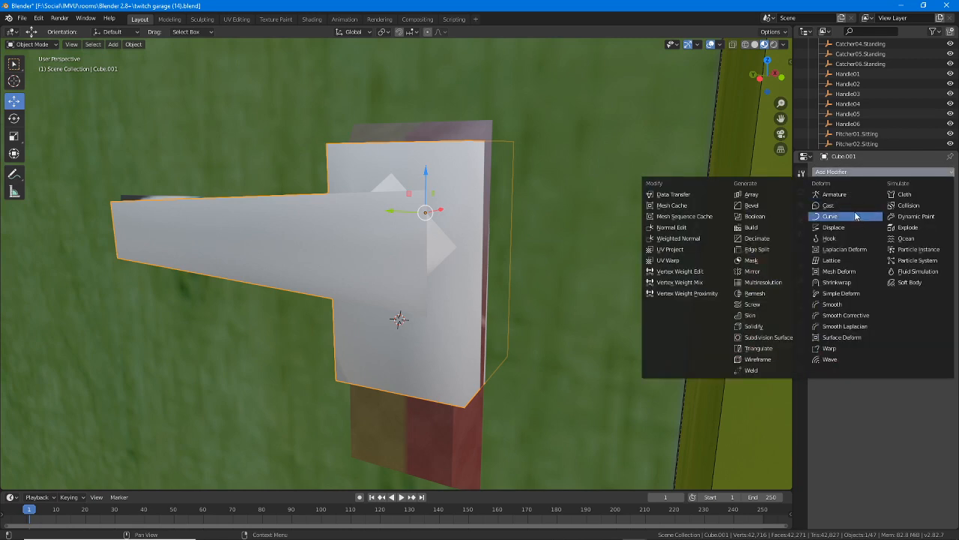
click(762, 248)
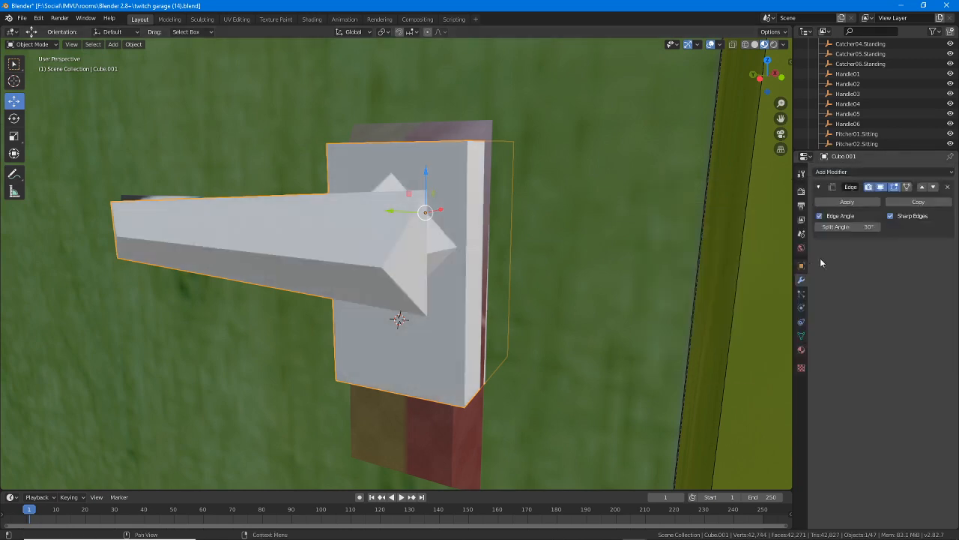
click(862, 226)
key(Return)
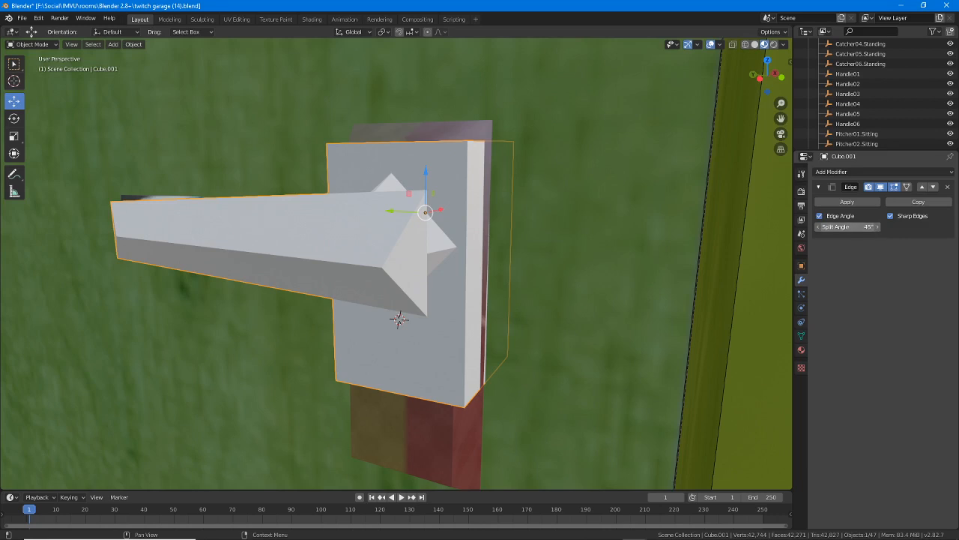
Try a split angle of 55° on the Edge Split modifier and inspect the lever's shading from several sides.
click(867, 226)
drag(866, 226, 744, 226)
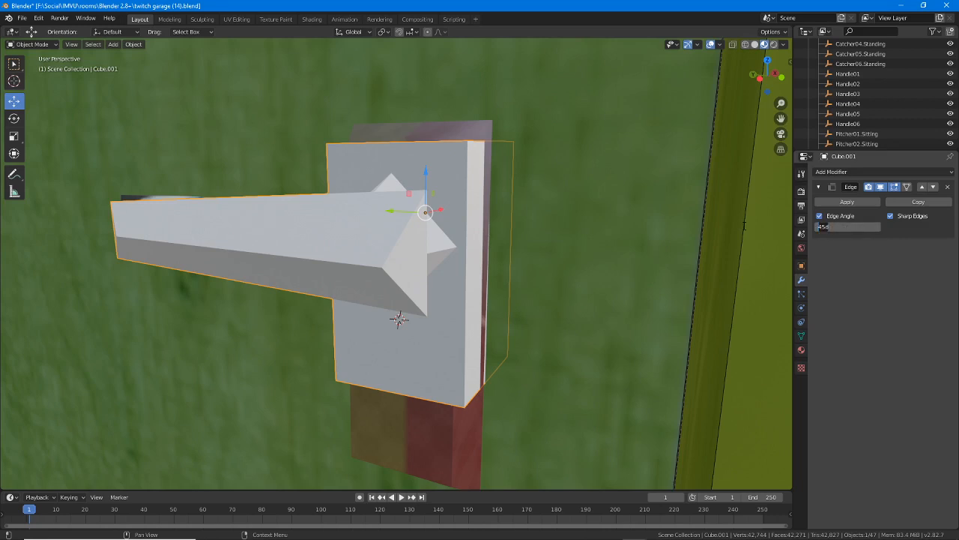
text(55)
key(Return)
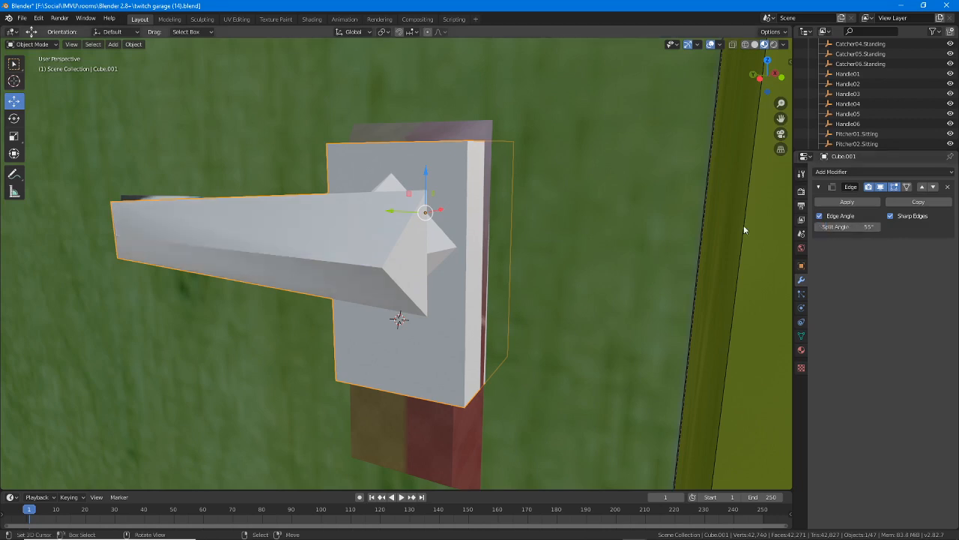
middle_drag(525, 270, 251, 255)
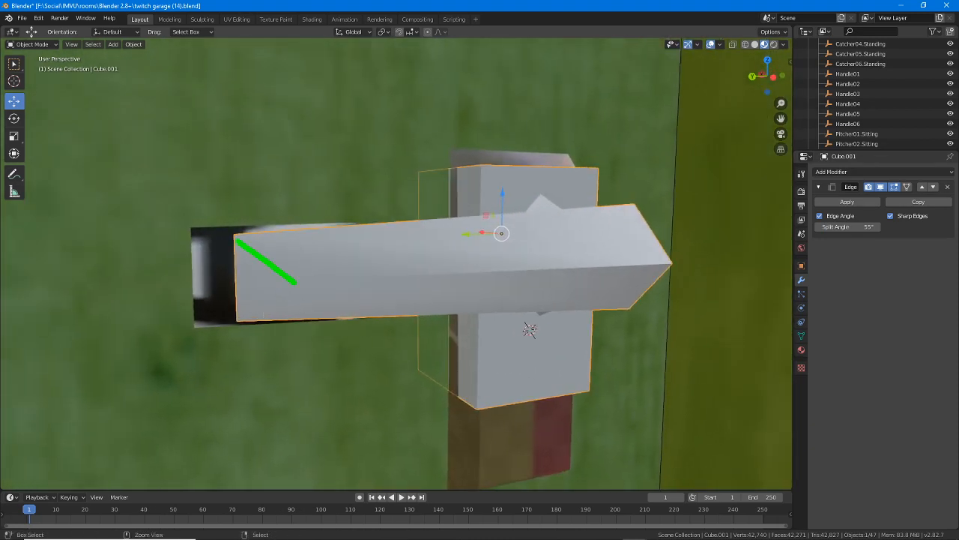
key(Escape)
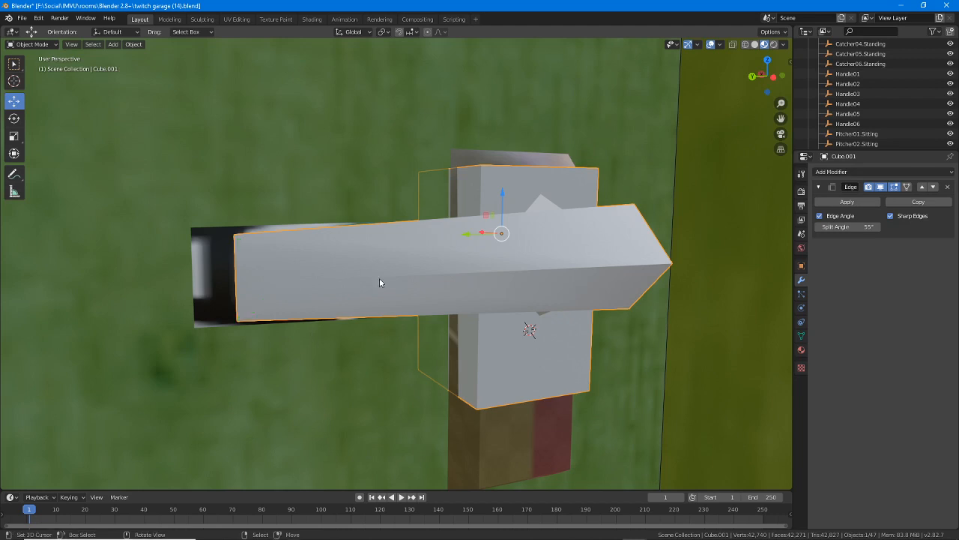
middle_drag(625, 306, 367, 303)
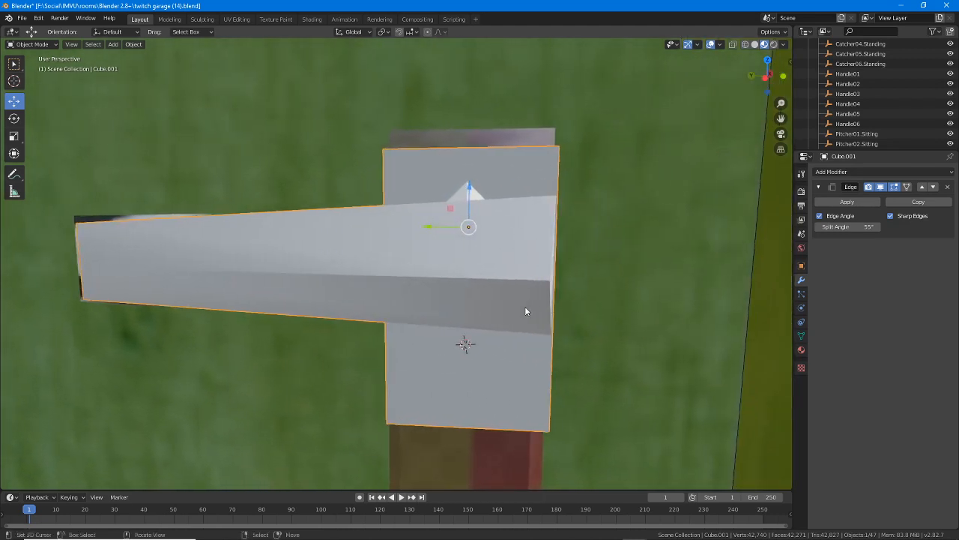
middle_drag(525, 307, 488, 309)
Try split angles of 65° and above on the handle's Edge Split modifier.
click(863, 227)
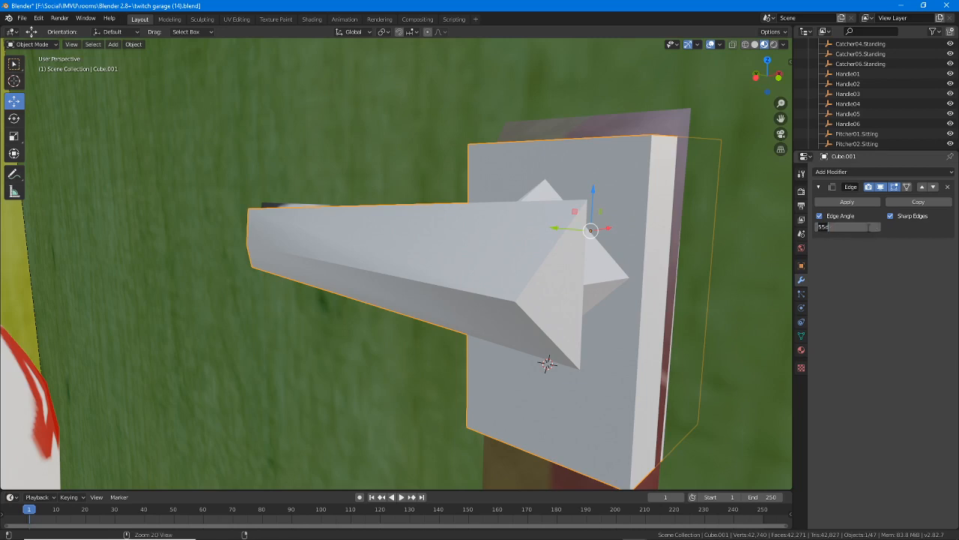
text(65)
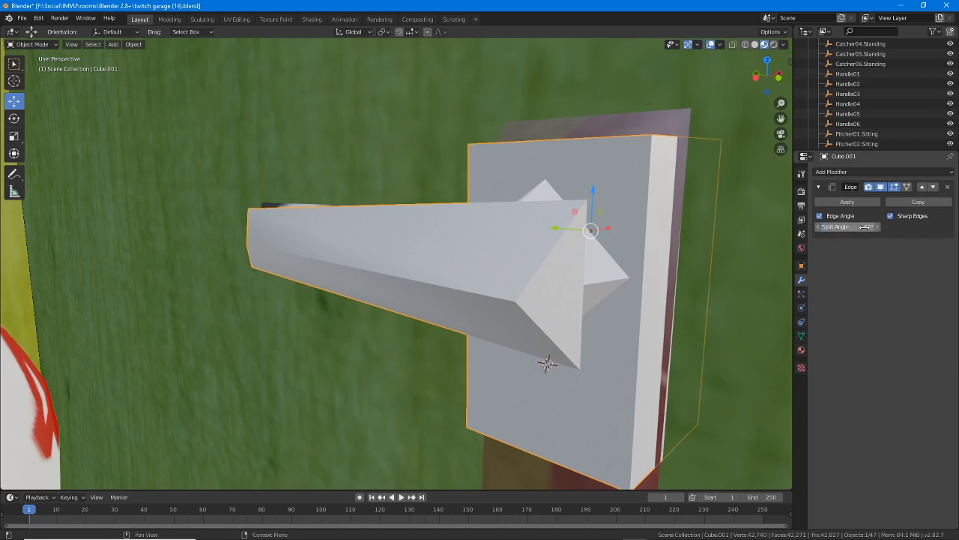
text(d)
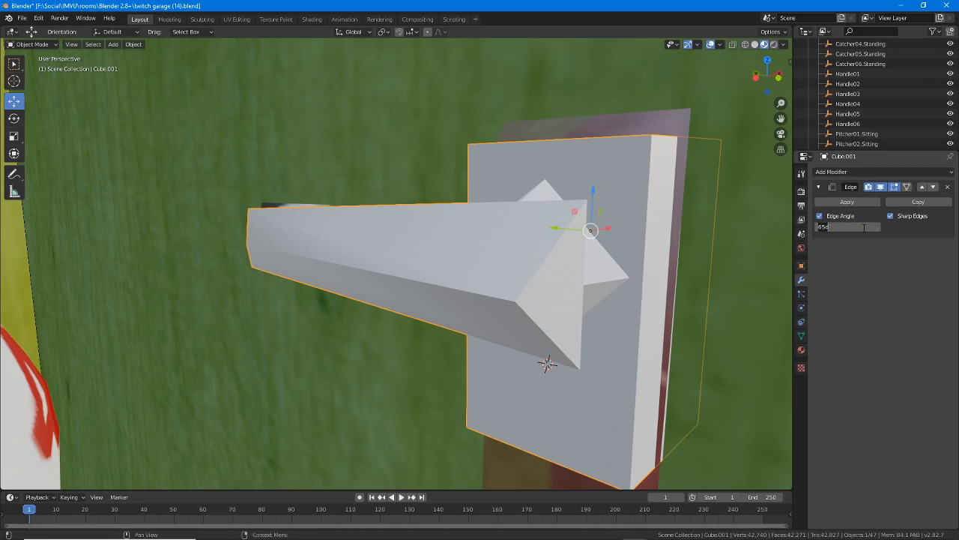
text(d)
key(Return)
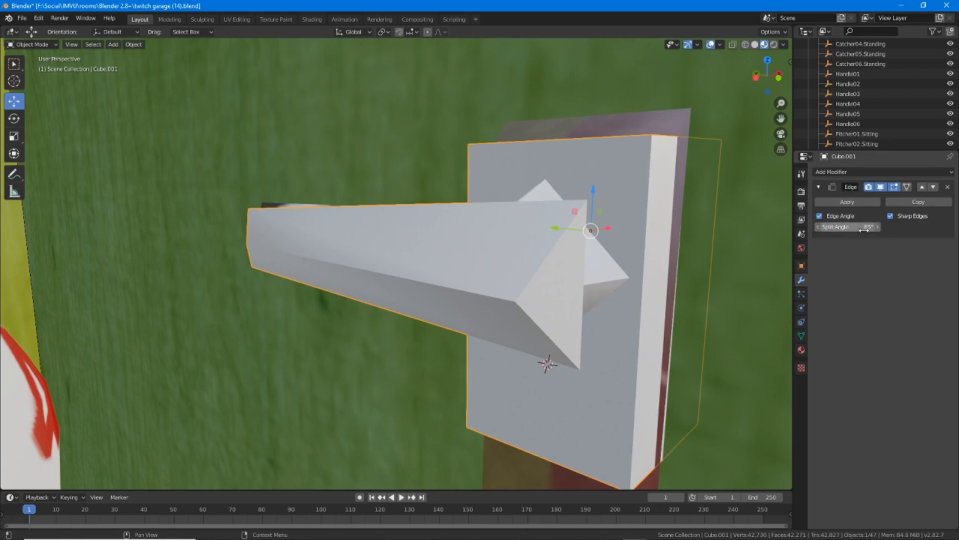
Set the split angle to 90° and turn off Edge Angle so the modifier splits only at sharp edges.
click(864, 229)
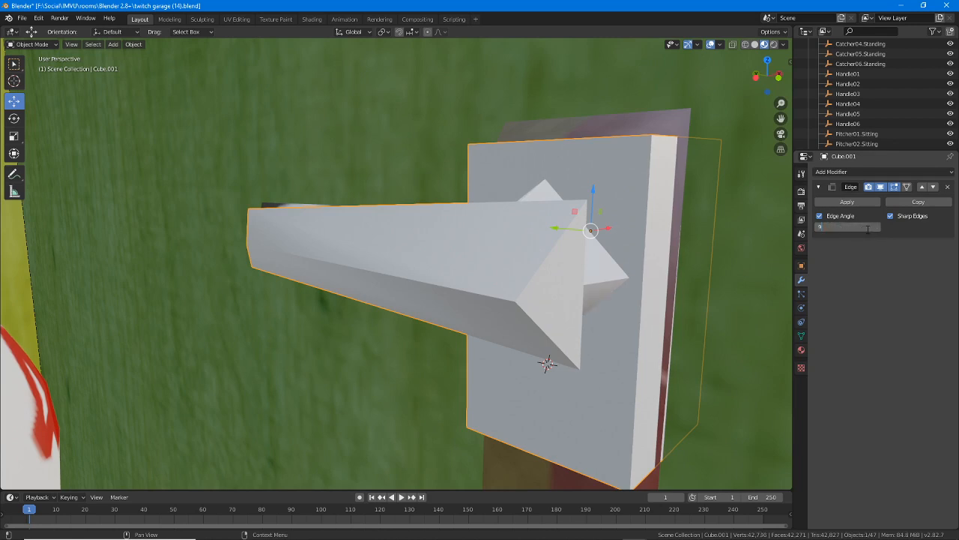
text(90)
key(Return)
mouse_move(669, 266)
middle_down()
mouse_move(505, 257)
mouse_move(528, 255)
middle_up()
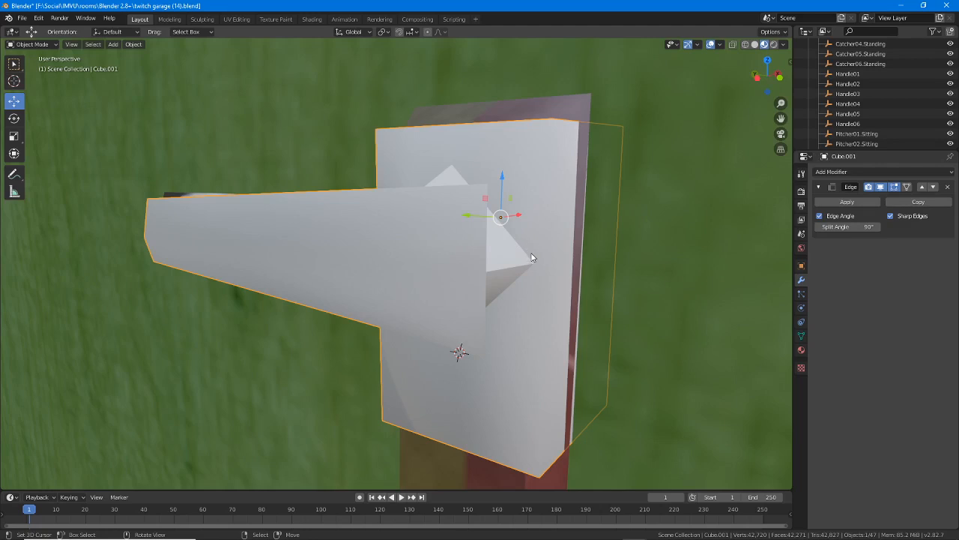
click(820, 215)
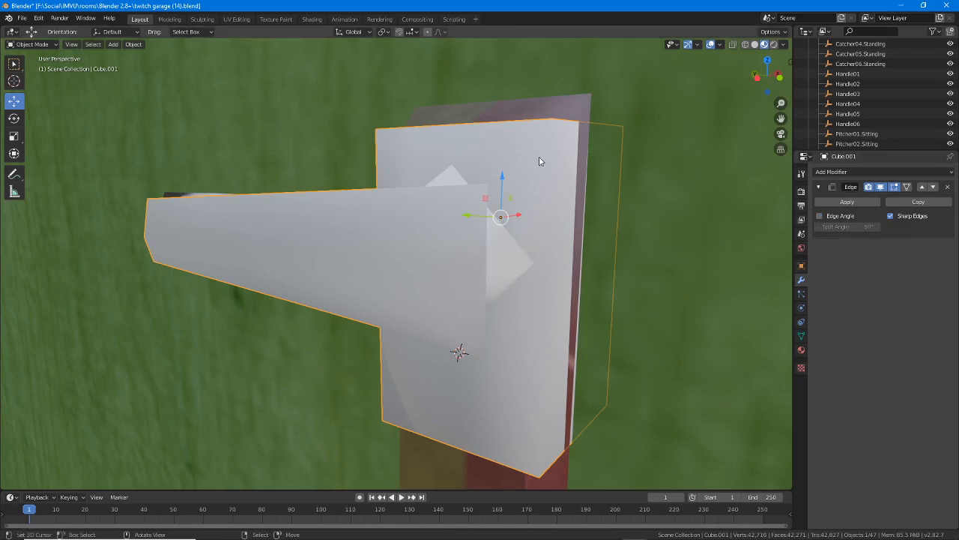
middle_drag(493, 272, 480, 267)
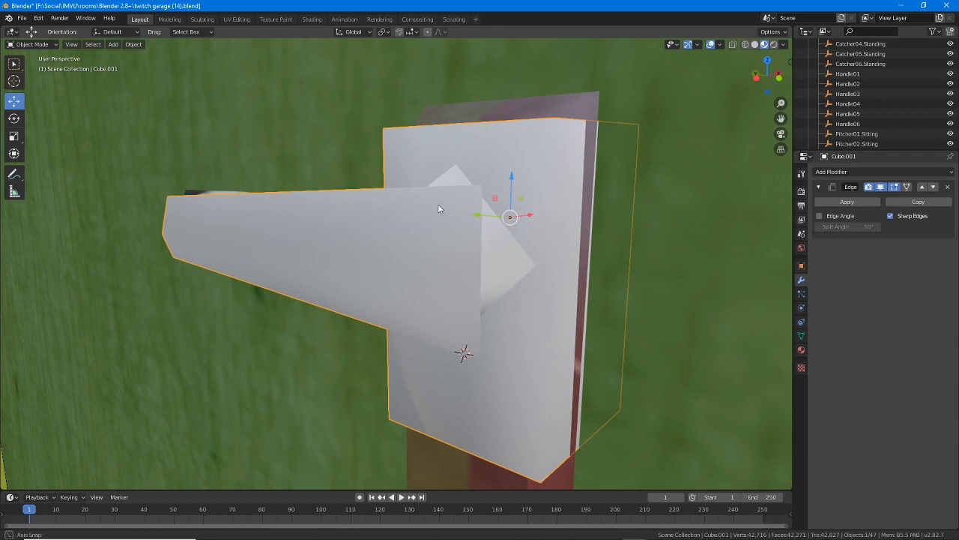
Edit the handle mesh in edge selection mode and select the two slanted edges where the lever bends.
click(34, 45)
click(33, 67)
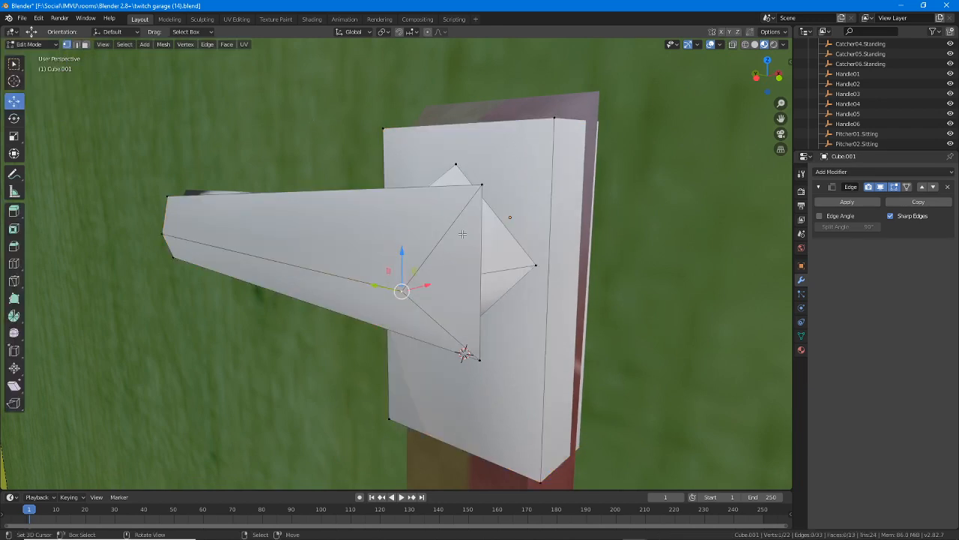
key(2)
click(435, 251)
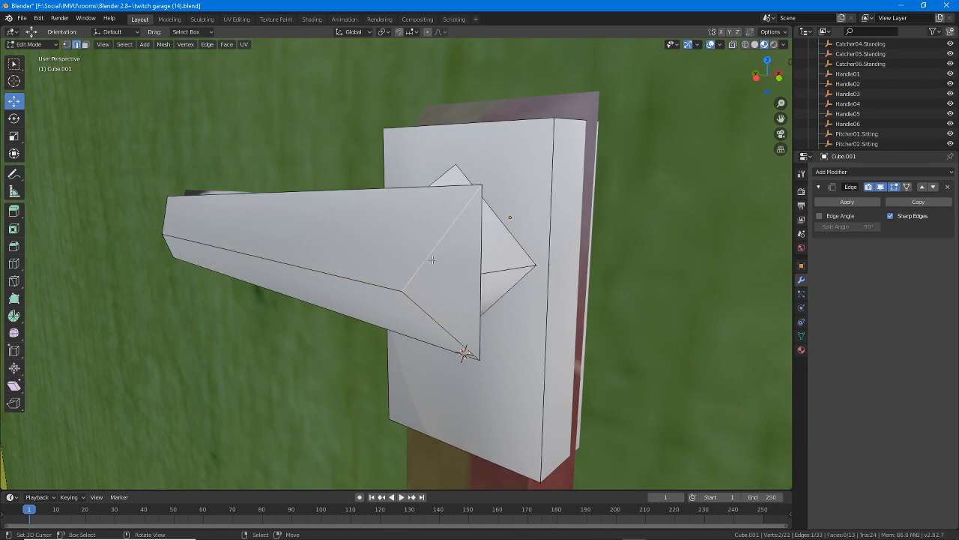
shift+click(435, 319)
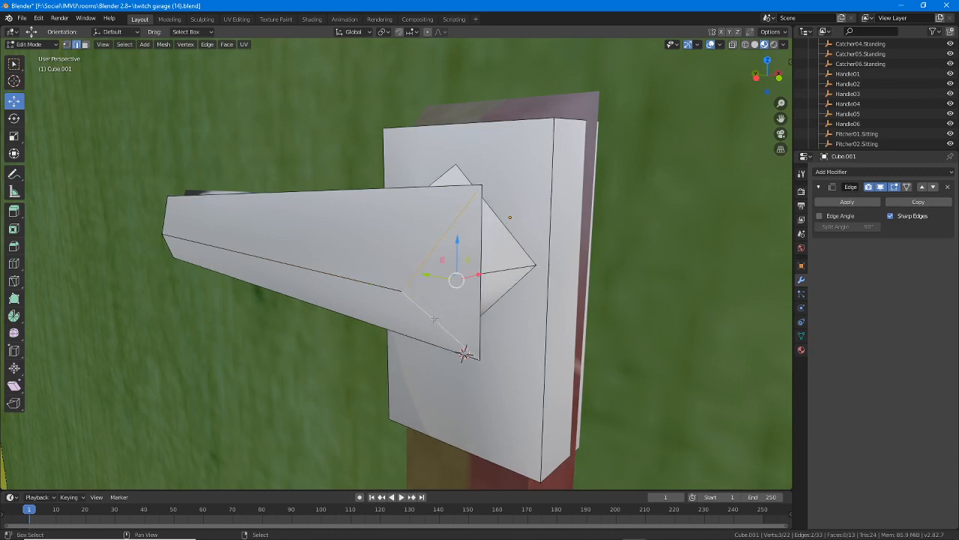
Add the back plate's four front edges and four corner edges to the selection, mark all of them sharp, and return to Object Mode.
shift+click(552, 266)
middle_drag(552, 266, 586, 138)
shift+click(582, 120)
shift+click(435, 108)
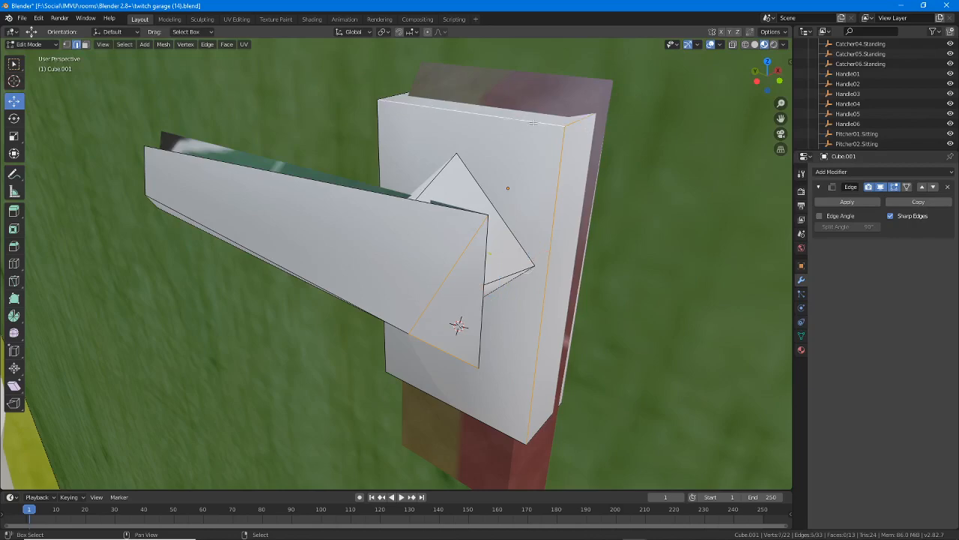
middle_drag(429, 108, 523, 133)
shift+click(242, 109)
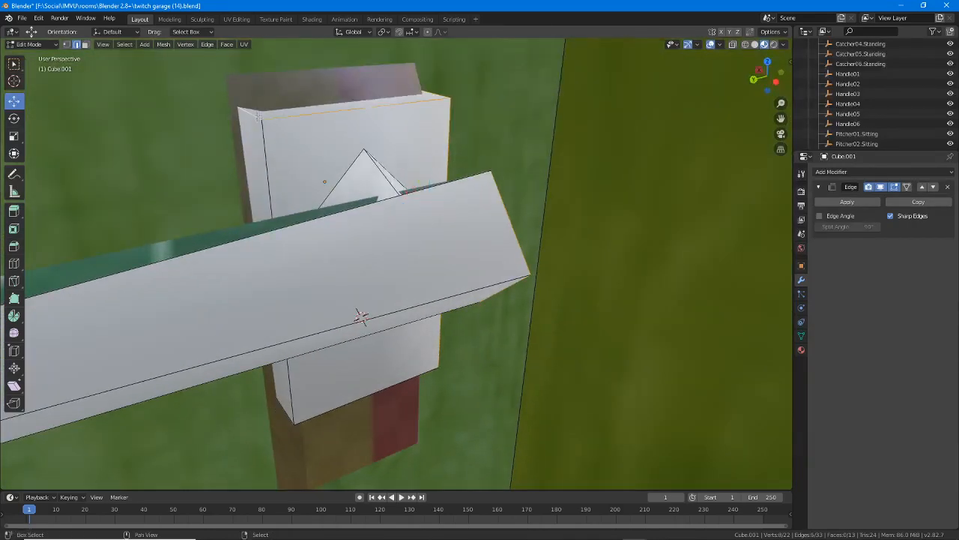
shift+click(257, 166)
middle_drag(367, 251, 563, 312)
shift+click(564, 313)
shift+click(396, 364)
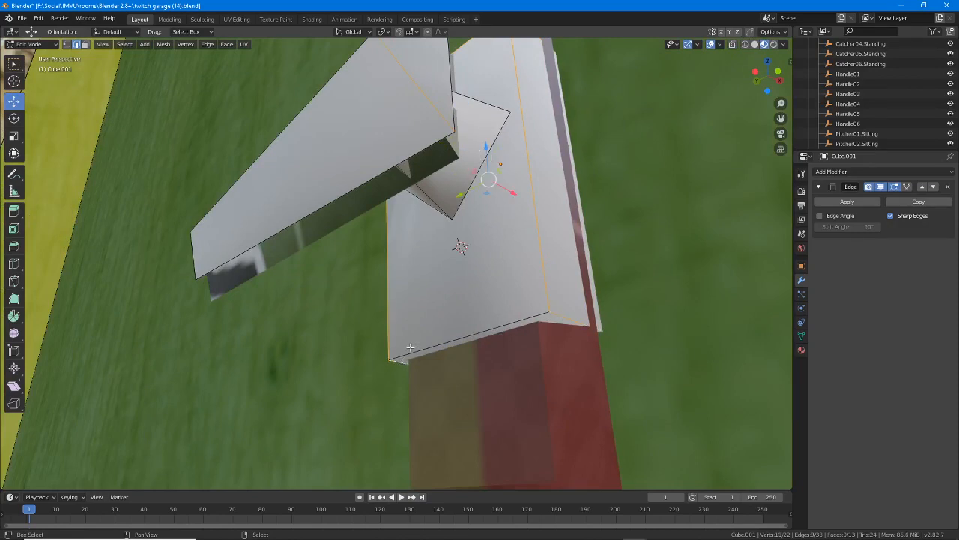
shift+click(421, 347)
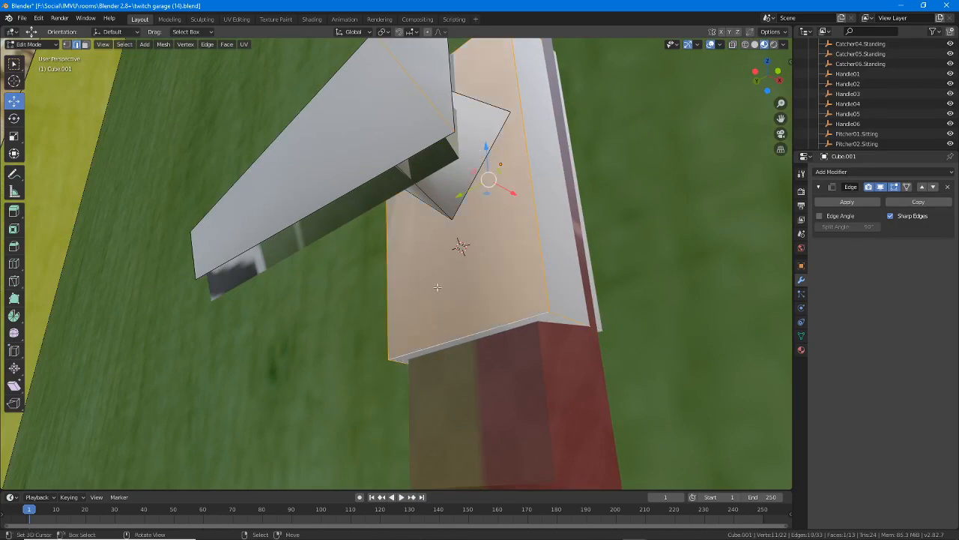
click(206, 44)
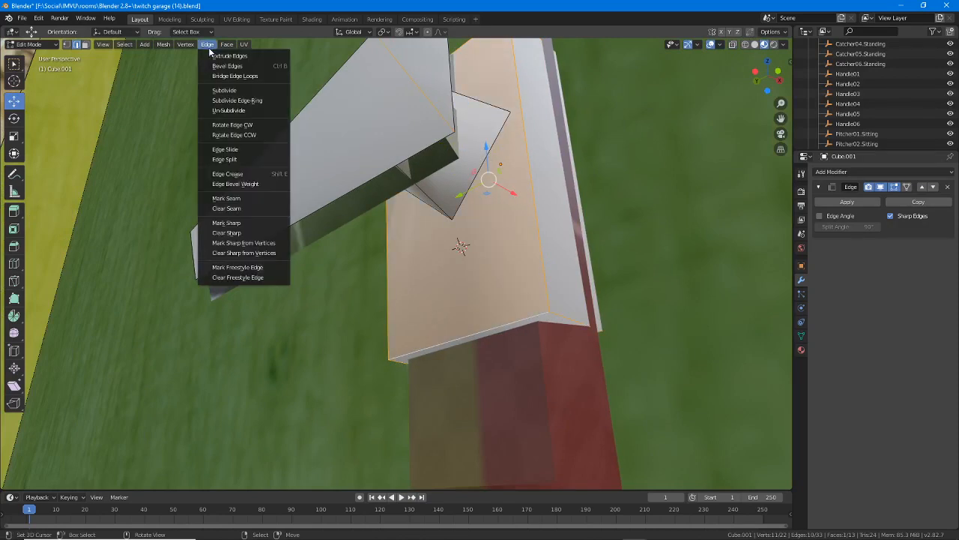
click(235, 223)
middle_drag(419, 194, 426, 257)
key(Tab)
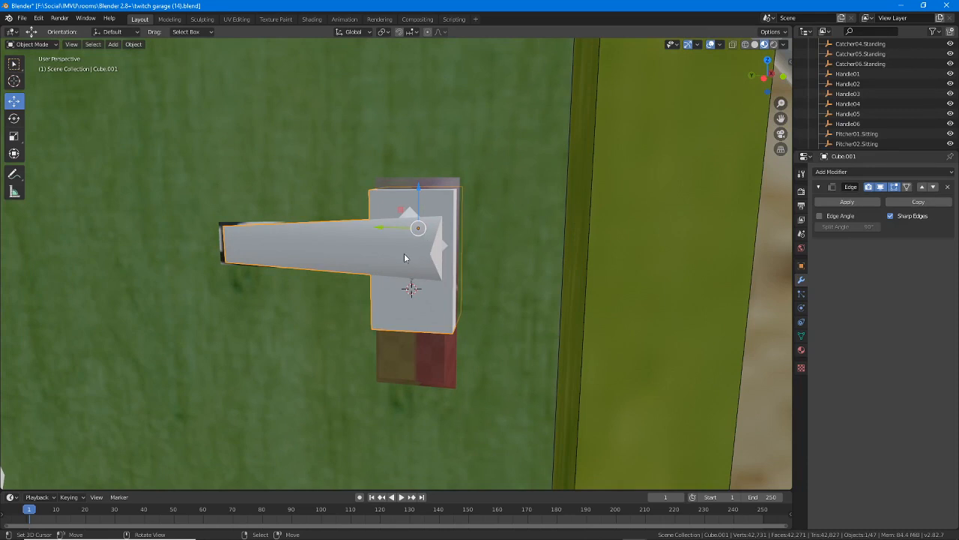
middle_drag(407, 260, 372, 273)
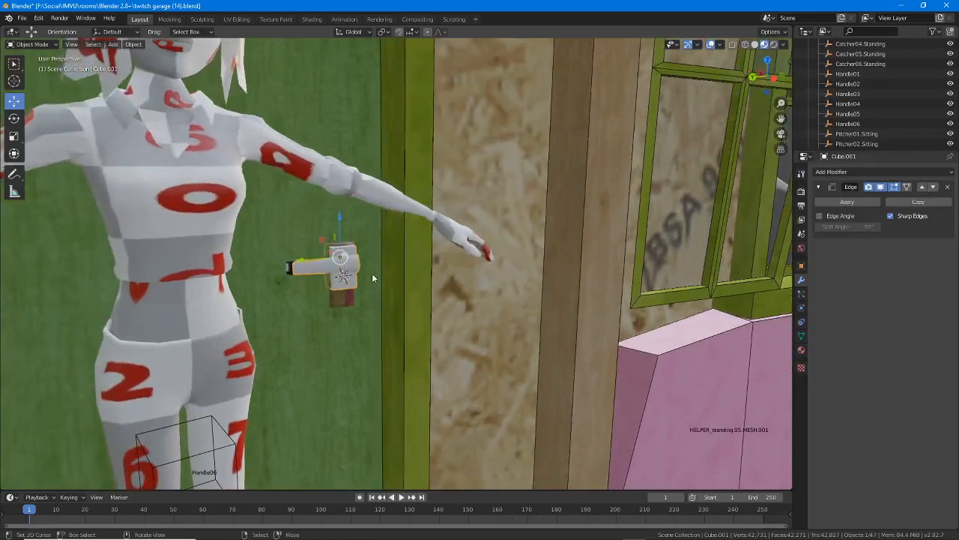
click(112, 45)
mouse_move(123, 60)
click(218, 62)
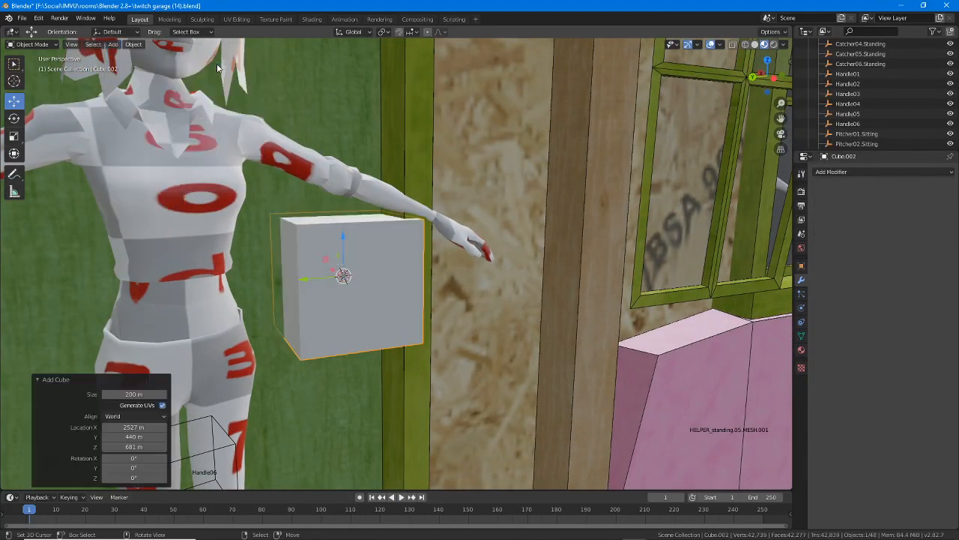
middle_drag(321, 279, 342, 281)
key(g)
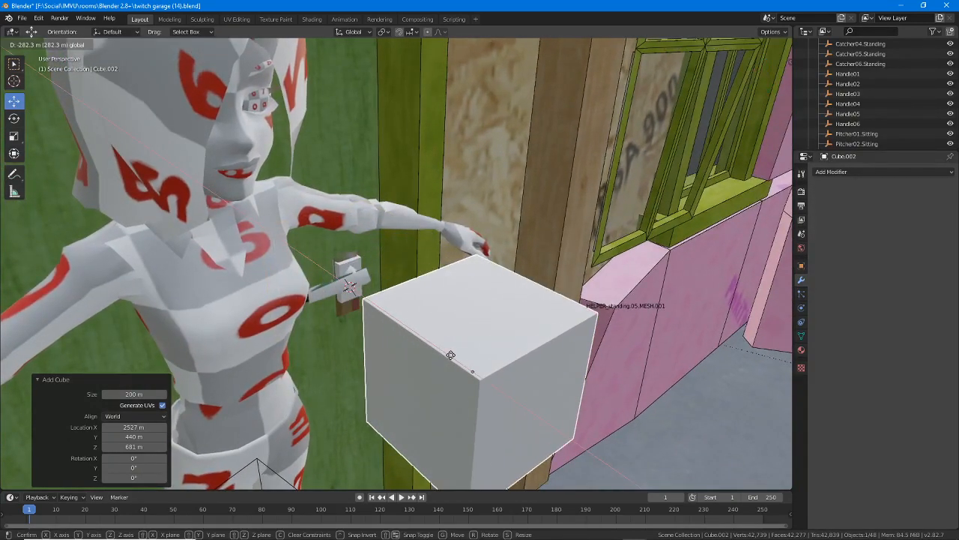
click(414, 347)
middle_drag(413, 347, 307, 351)
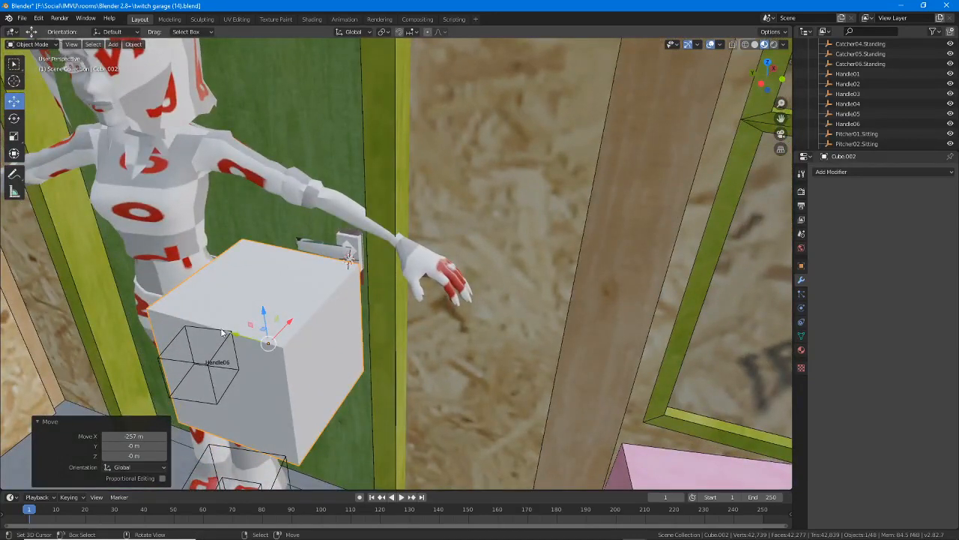
middle_drag(222, 332, 259, 306)
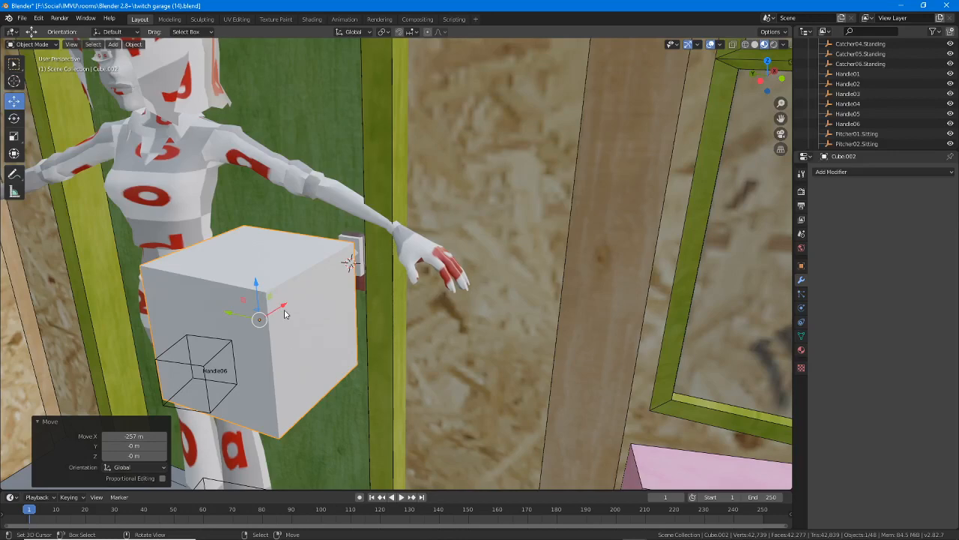
key(Delete)
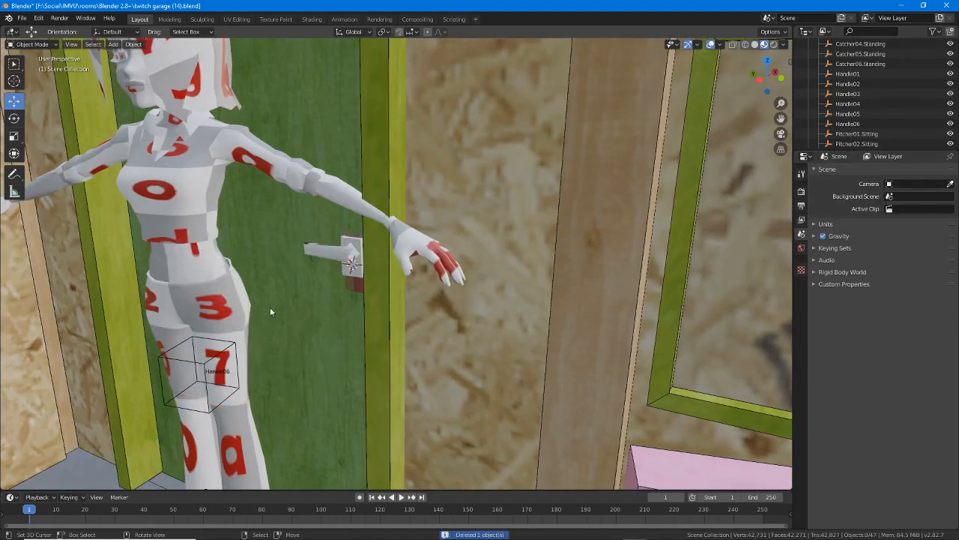
Select the plain untextured door handle, Cube.001, and hide it in the viewport.
click(351, 257)
middle_drag(351, 257, 355, 282)
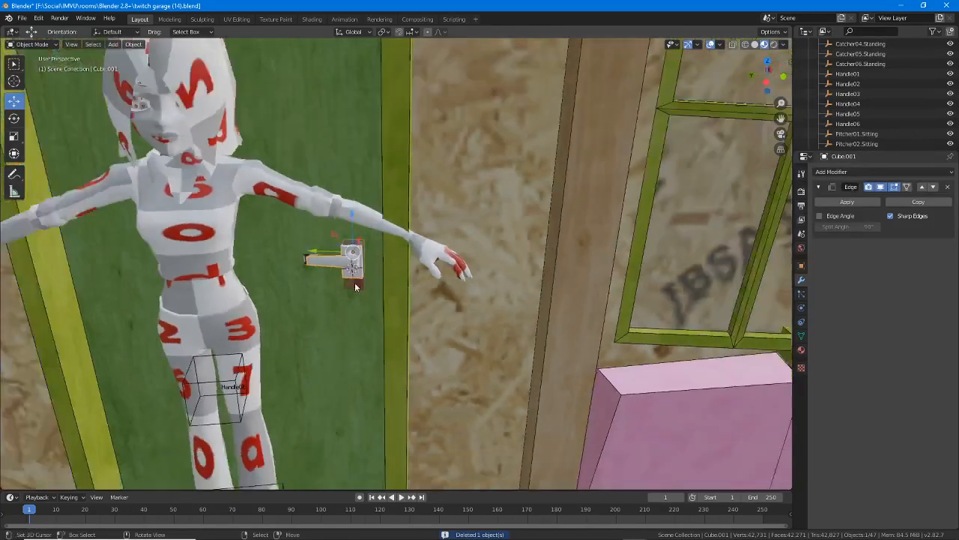
scroll(355, 284, down, 4)
shift+middle_drag(412, 294, 349, 277)
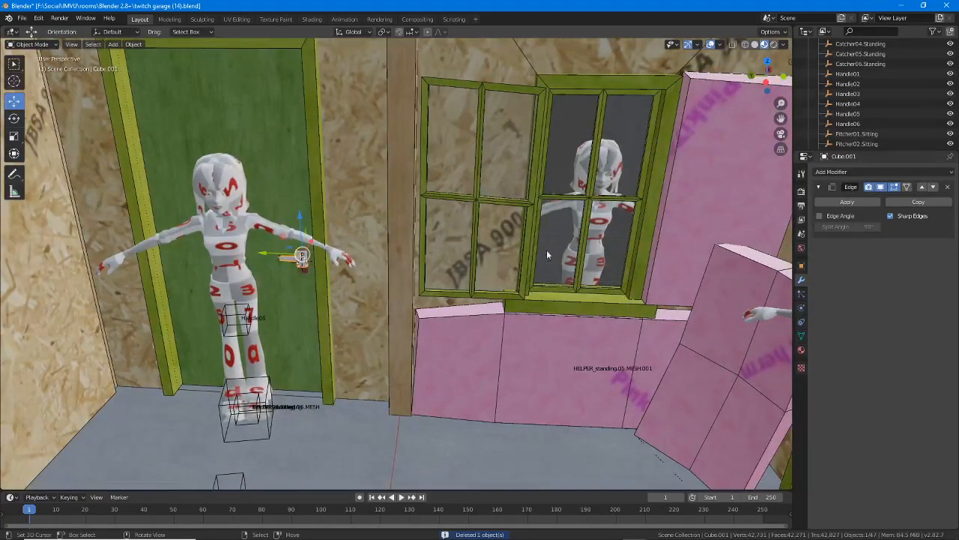
scroll(862, 89, down, 8)
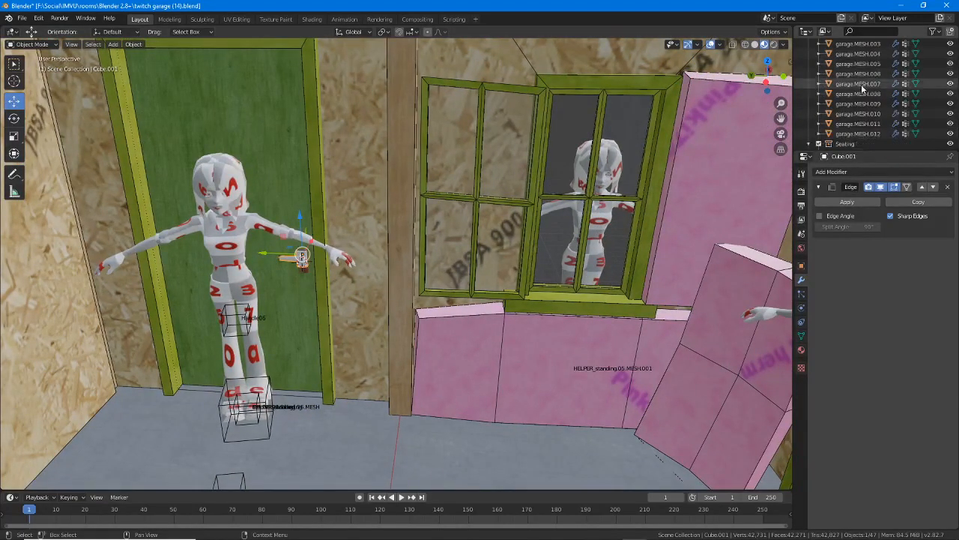
scroll(857, 93, down, 1)
scroll(855, 97, down, 10)
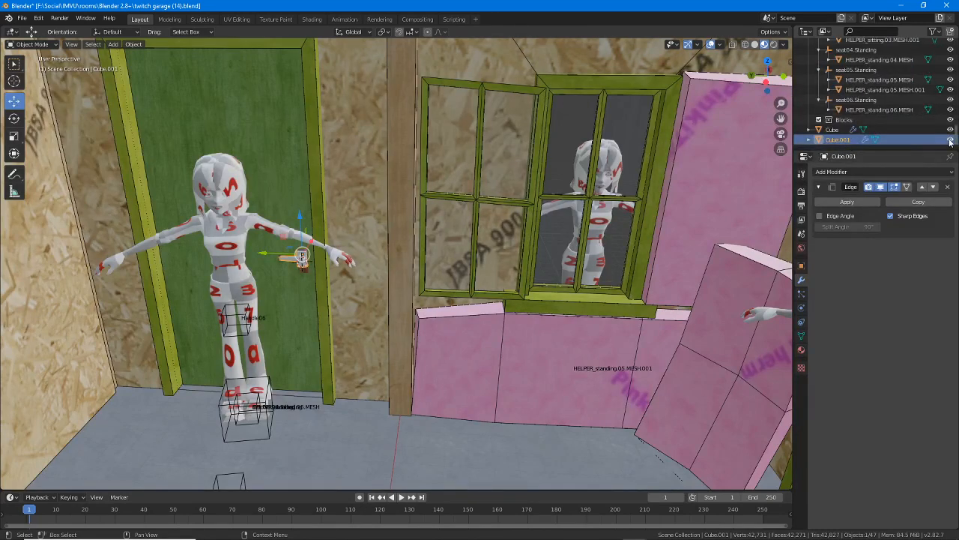
click(950, 140)
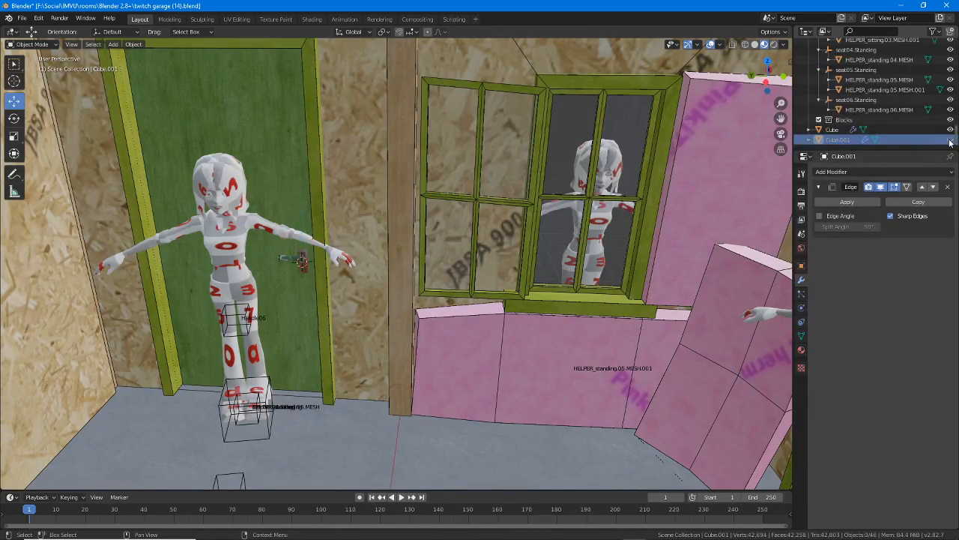
Select the open window sash, garage.MESH.012, and hide it in the viewport.
click(833, 130)
click(471, 81)
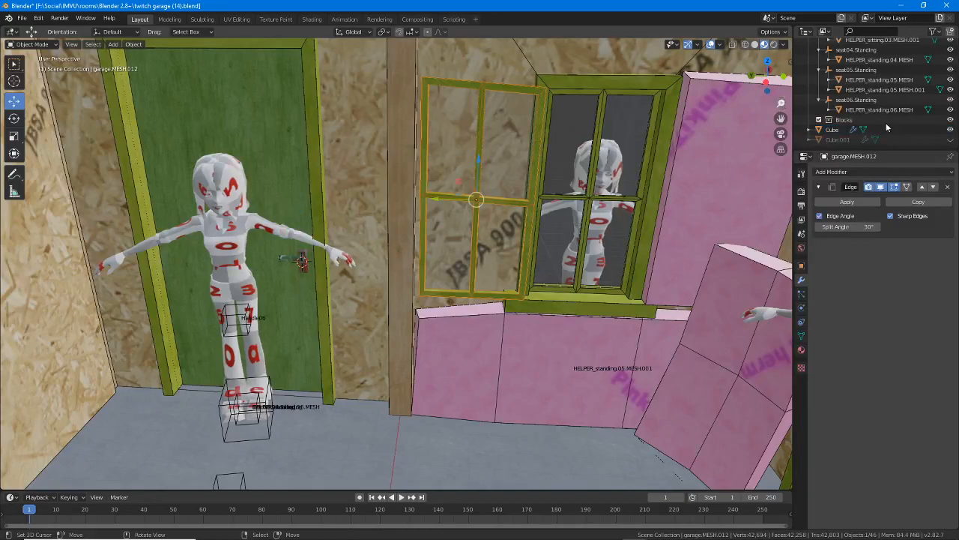
scroll(870, 113, up, 8)
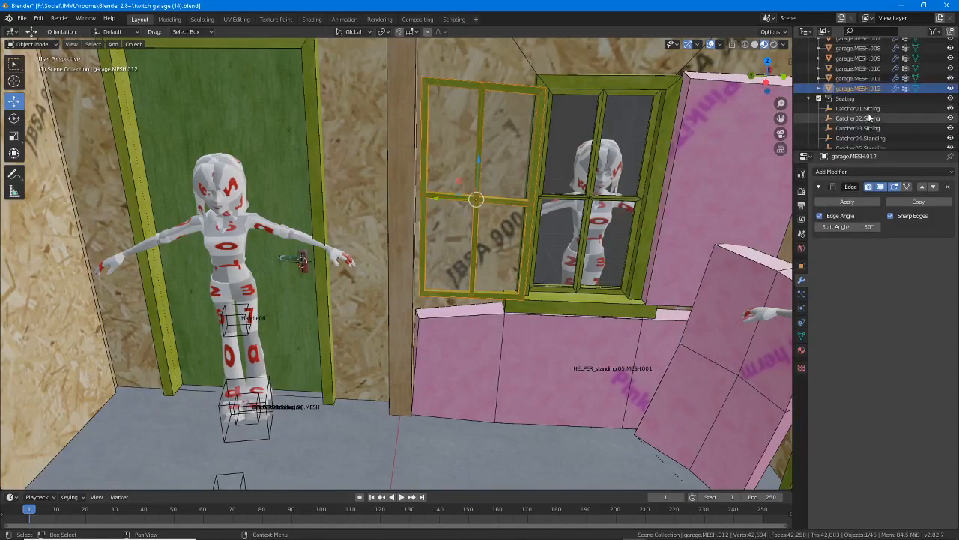
click(950, 89)
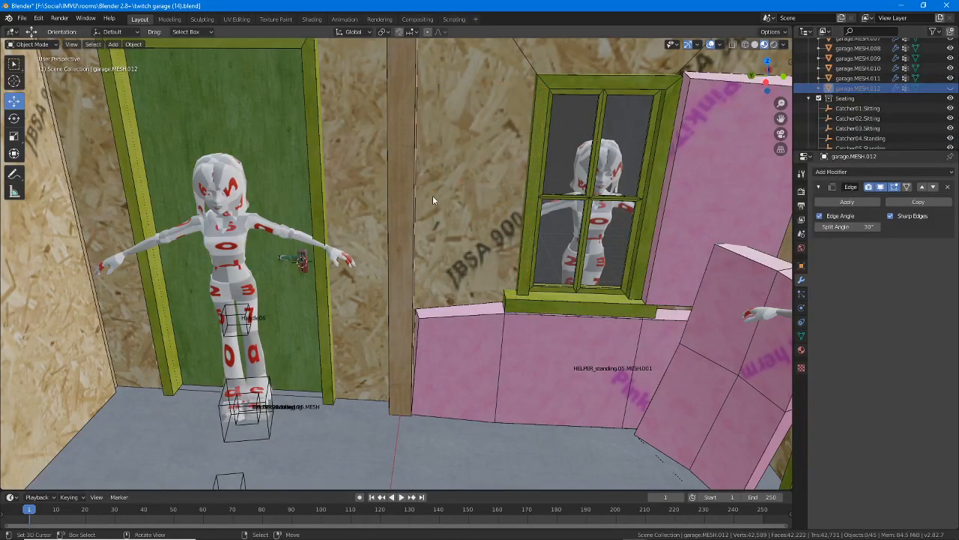
Select the textured door handles object and show the scene in wireframe shading with X-ray on.
middle_drag(433, 195, 457, 204)
click(292, 271)
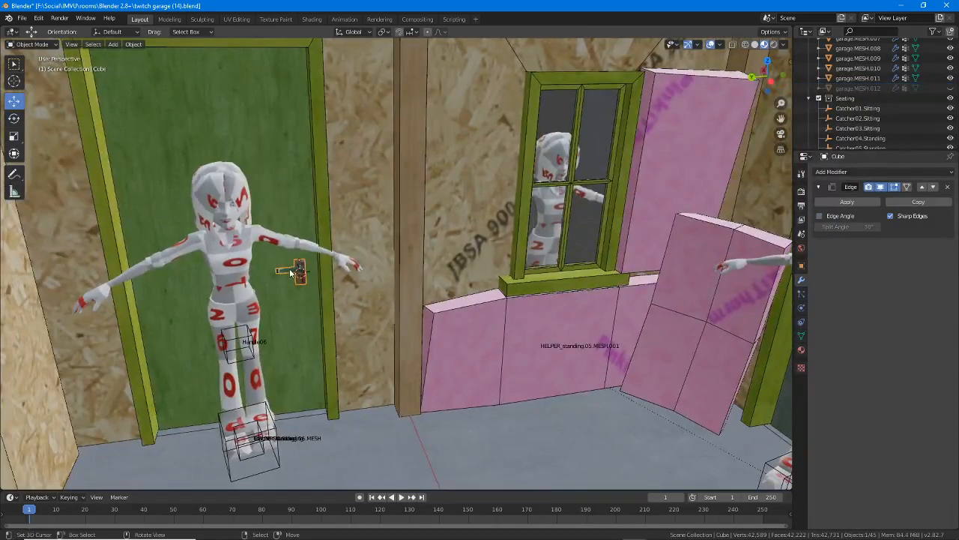
middle_drag(281, 266, 366, 305)
scroll(410, 319, up, 2)
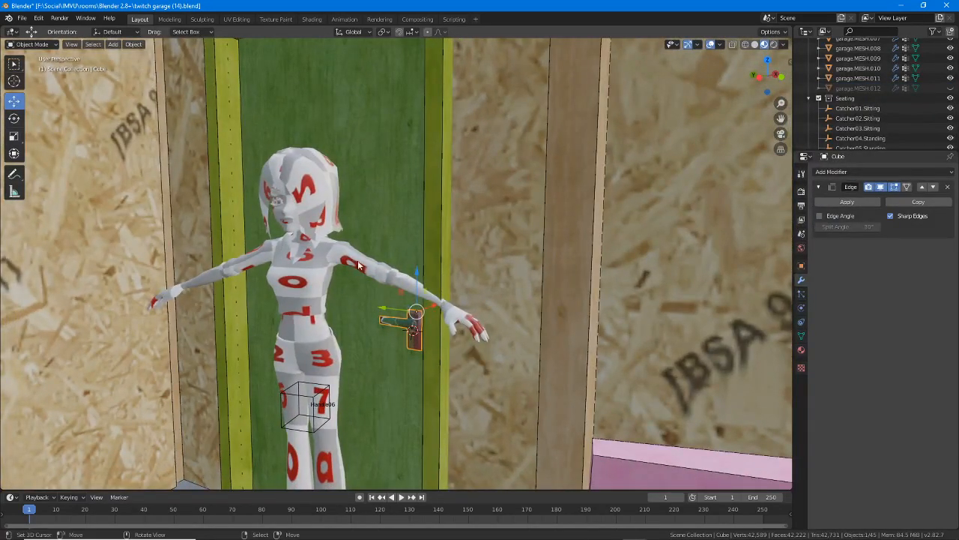
middle_drag(458, 355, 300, 349)
scroll(361, 358, down, 2)
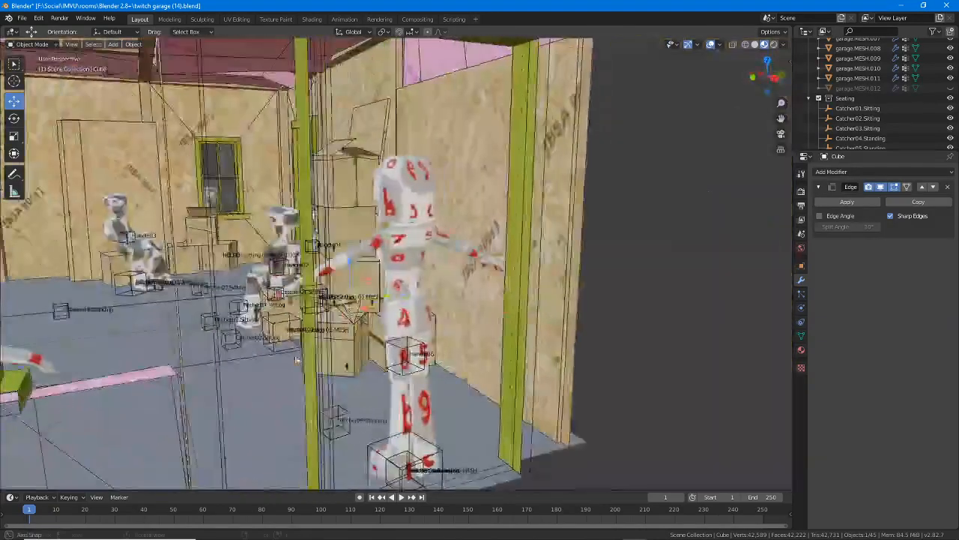
scroll(330, 341, down, 3)
shift+middle_drag(356, 334, 577, 353)
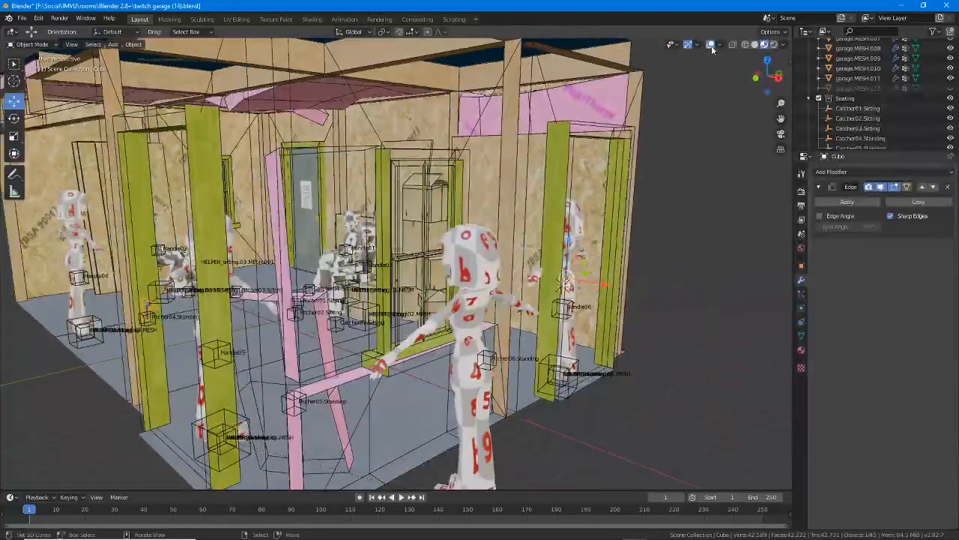
click(744, 45)
click(733, 45)
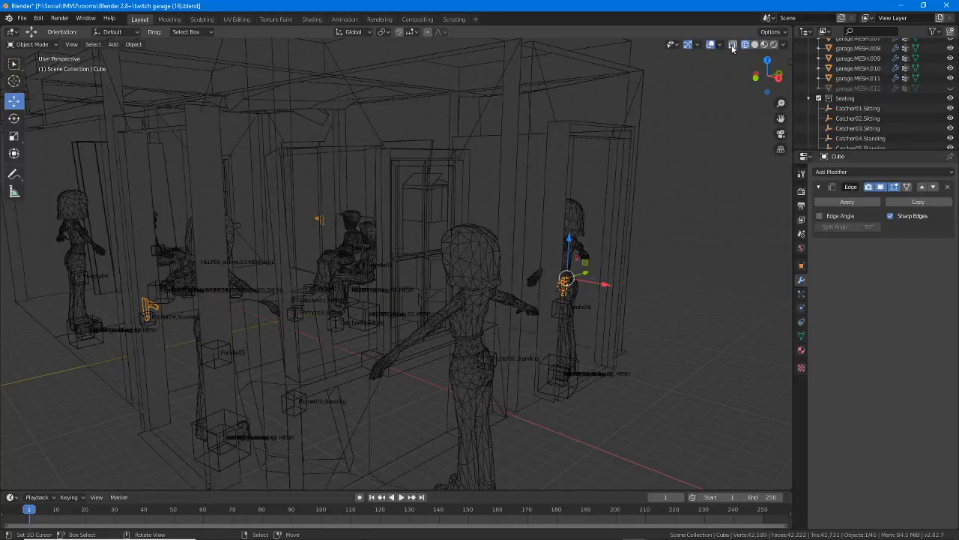
click(733, 45)
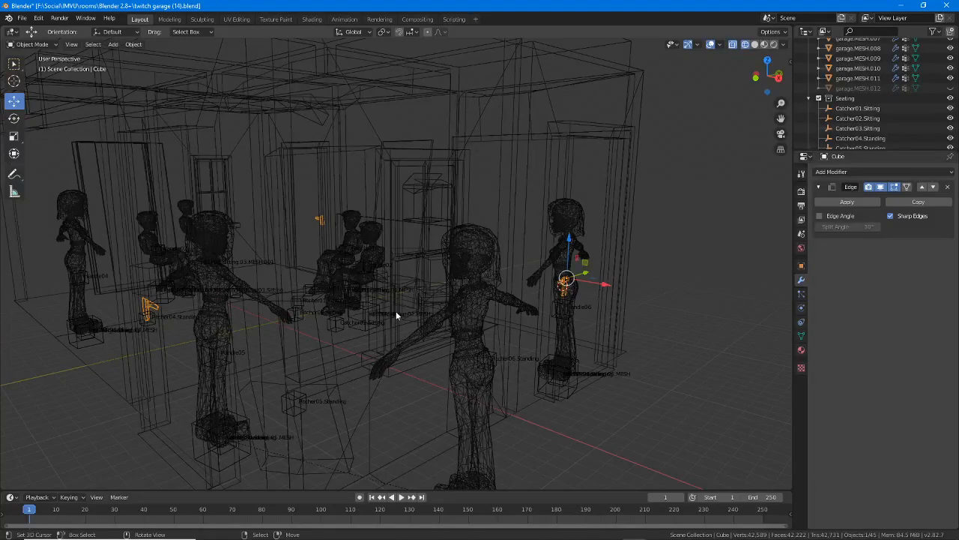
Enter Edit Mode on the door handles and select all of their geometry.
key(Tab)
key(a)
scroll(391, 332, up, 4)
middle_drag(390, 332, 427, 348)
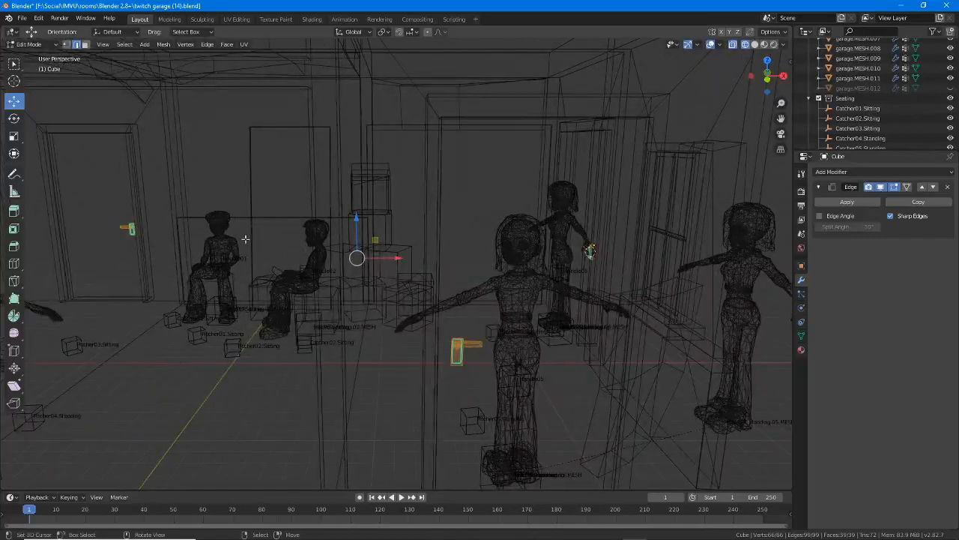
Switch to the UV Editing workspace and display the doorHandle image behind the handle UVs.
click(236, 18)
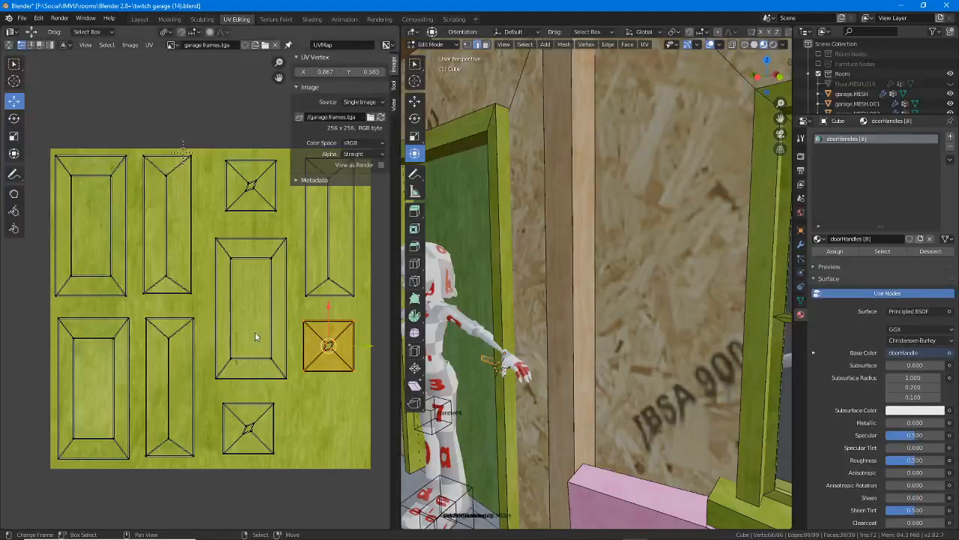
click(171, 45)
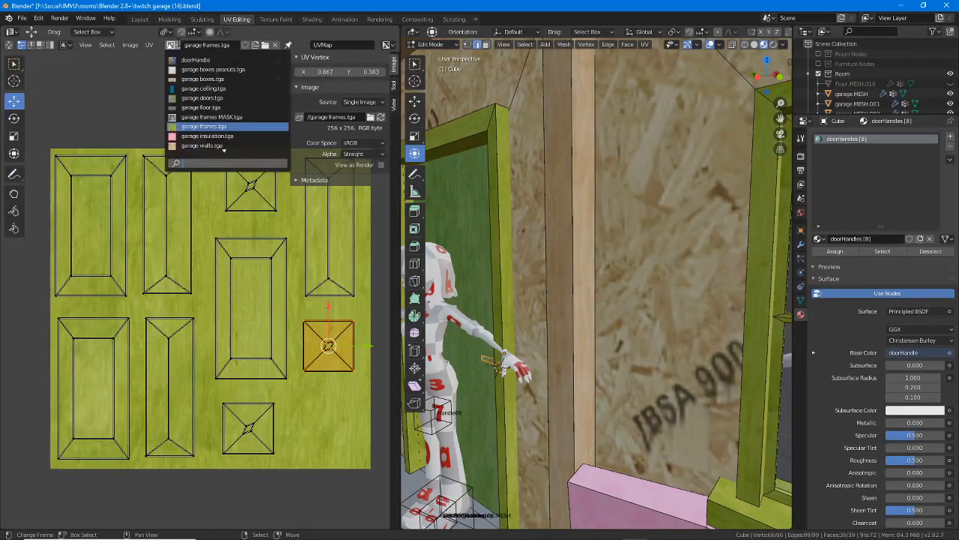
click(191, 60)
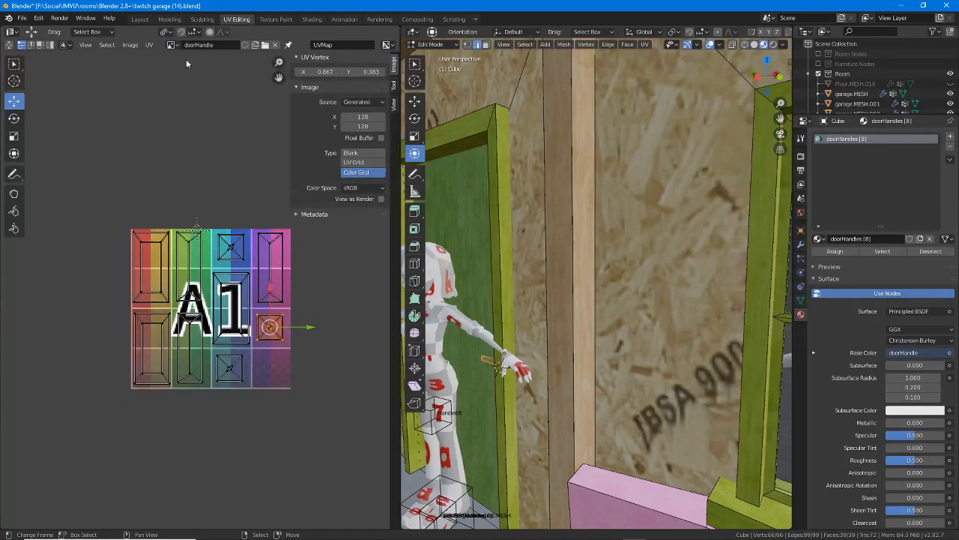
middle_drag(290, 320, 254, 318)
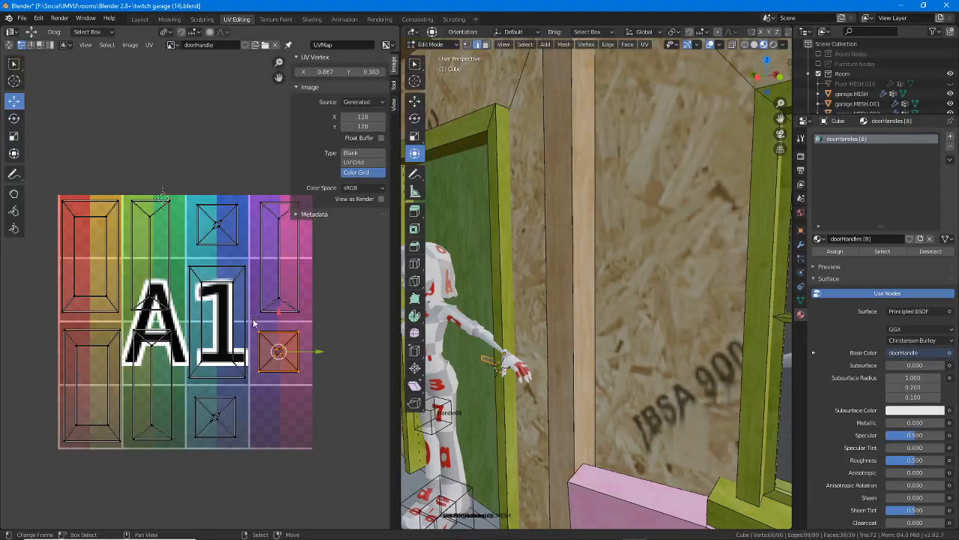
scroll(253, 322, up, 1)
Examine the handle on the green door up close and from across the room.
middle_drag(539, 308, 553, 305)
shift+middle_drag(476, 382, 583, 328)
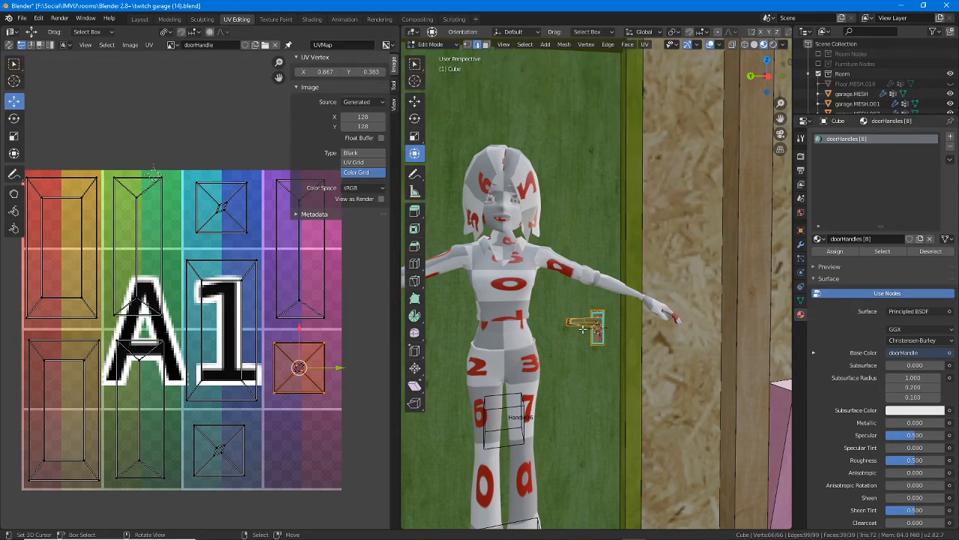
scroll(583, 327, up, 5)
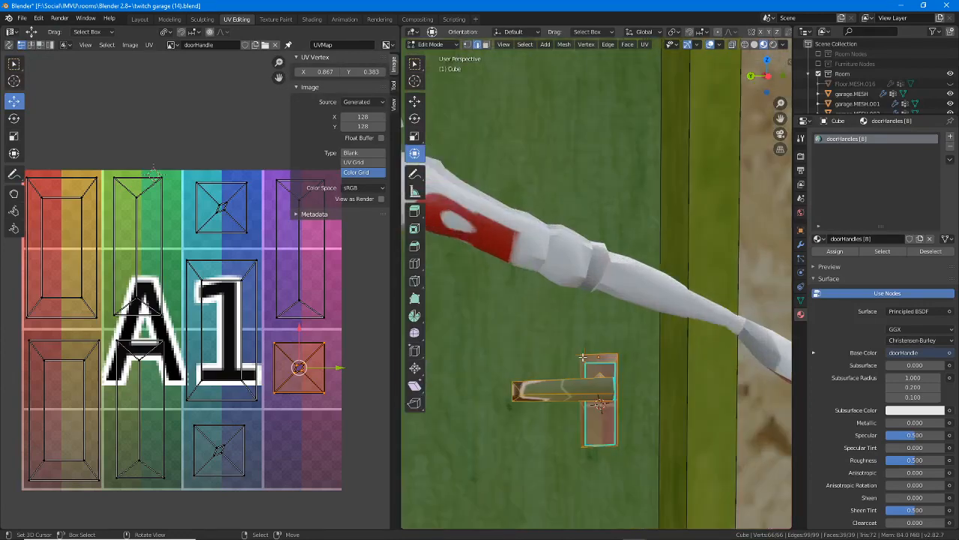
shift+middle_drag(584, 399, 580, 298)
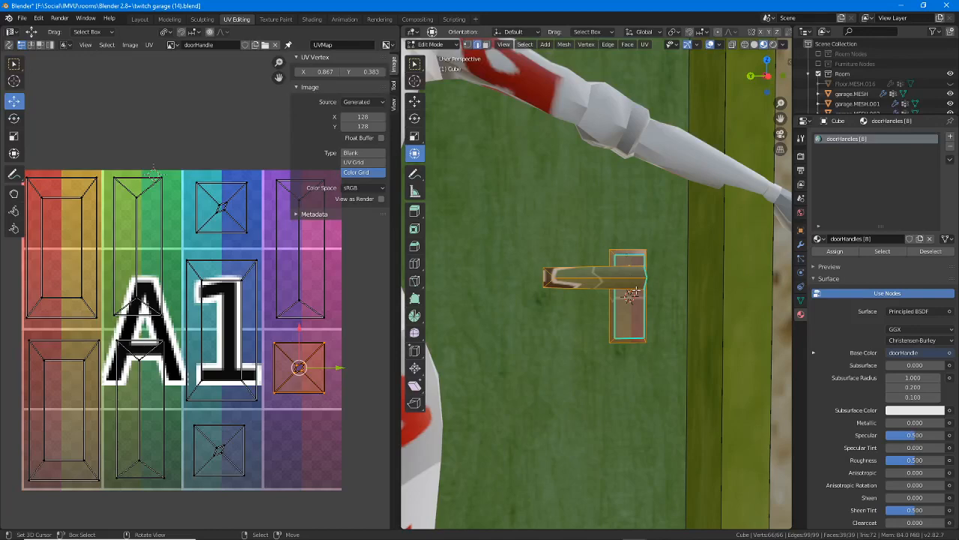
scroll(636, 290, down, 5)
scroll(634, 290, down, 6)
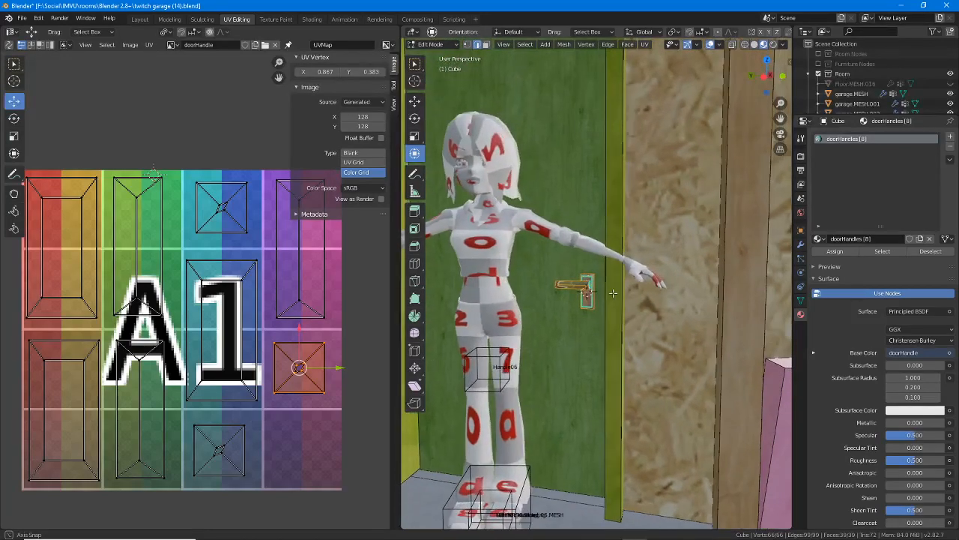
middle_drag(612, 293, 592, 294)
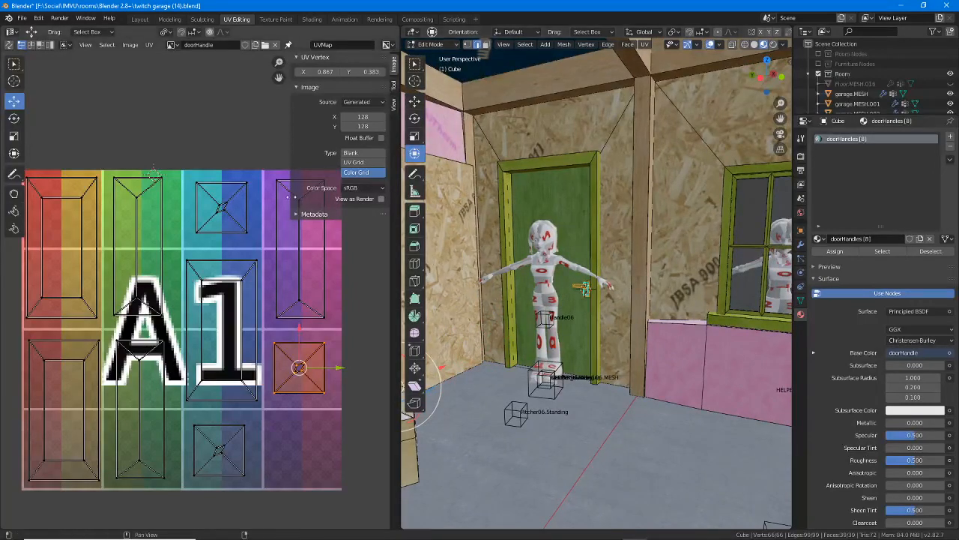
Leave handle editing and open the garage.MESH object in Edit Mode with face selection.
key(Tab)
click(560, 191)
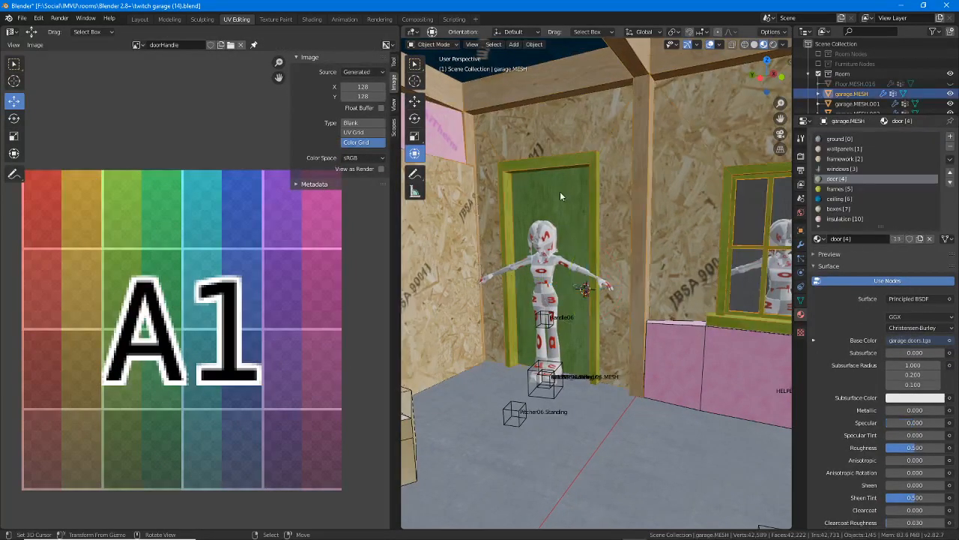
key(Tab)
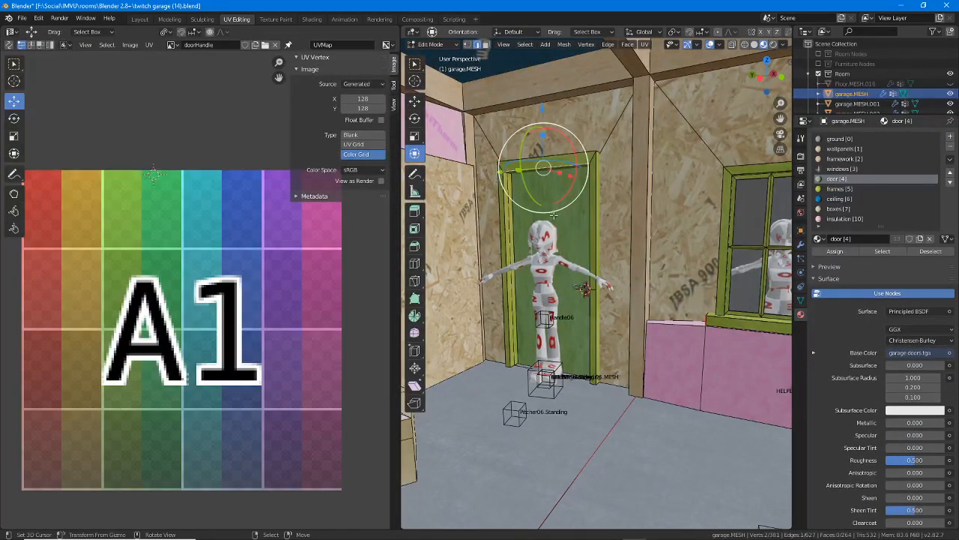
click(485, 44)
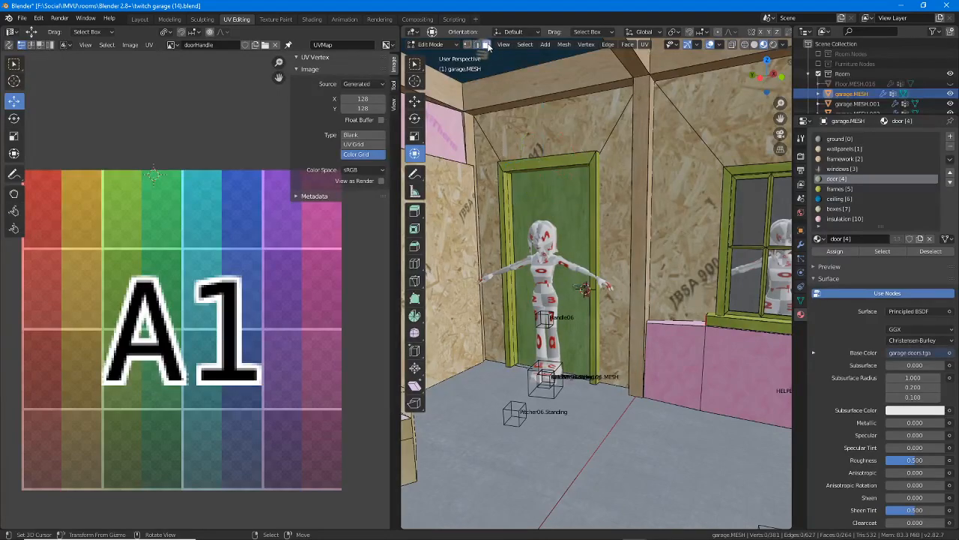
Select the green door's face and add the face of the door with the paper notice to the selection.
click(588, 278)
middle_drag(591, 278, 736, 264)
shift+click(618, 245)
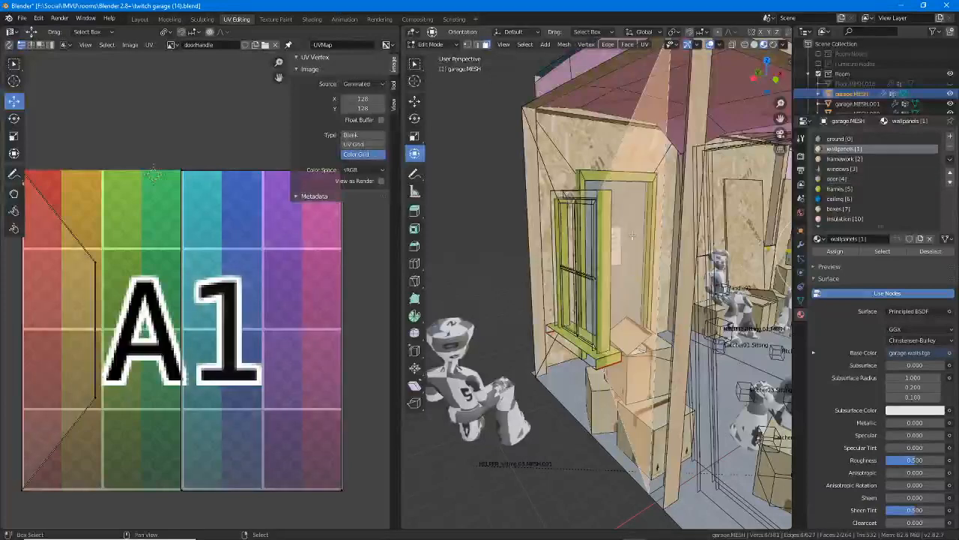
middle_drag(617, 247, 559, 236)
key(ctrl+z)
shift+click(557, 235)
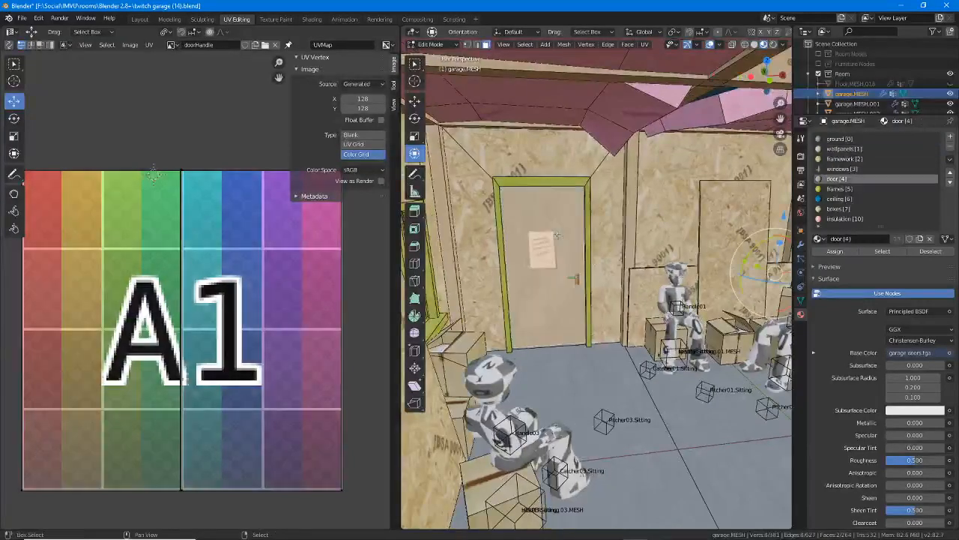
Display the garage doors.tga image behind the UVs of the two selected door faces.
click(171, 45)
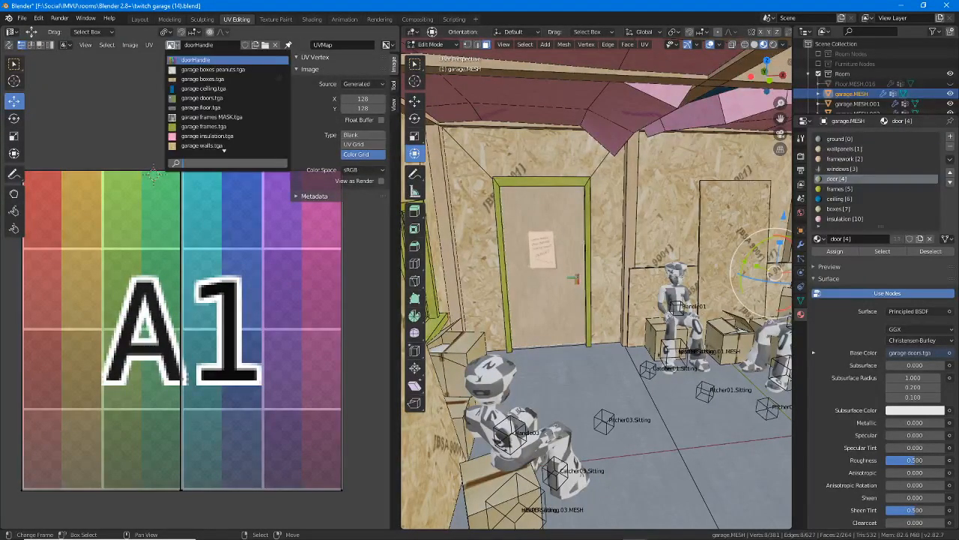
click(202, 97)
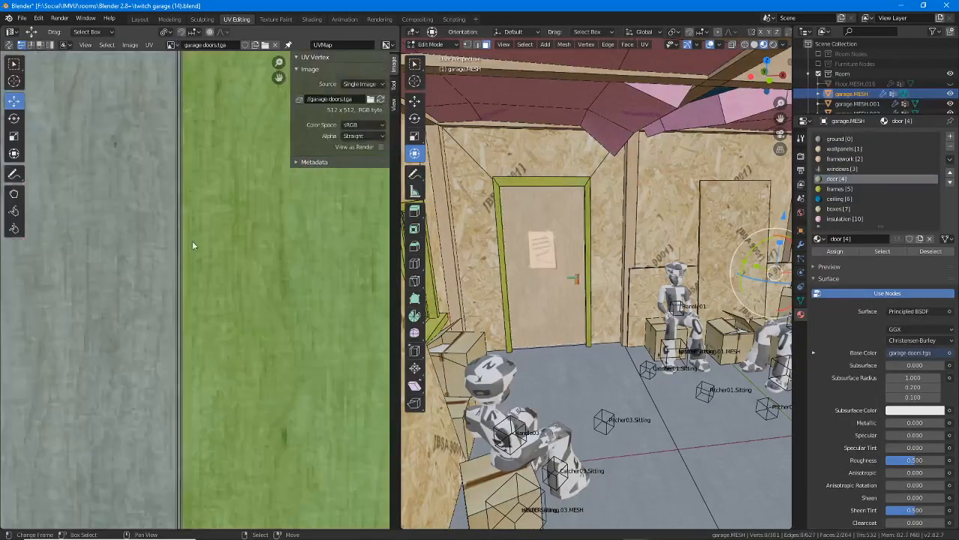
scroll(193, 241, down, 3)
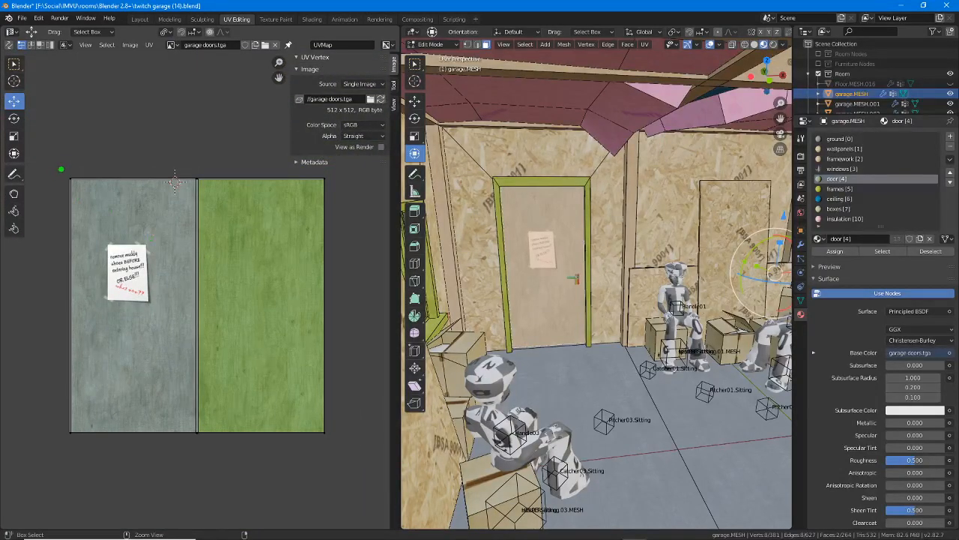
mouse_move(61, 167)
mouse_down()
mouse_move(58, 430)
mouse_move(330, 449)
mouse_move(347, 233)
mouse_move(189, 163)
mouse_move(83, 159)
mouse_up()
drag(193, 158, 188, 439)
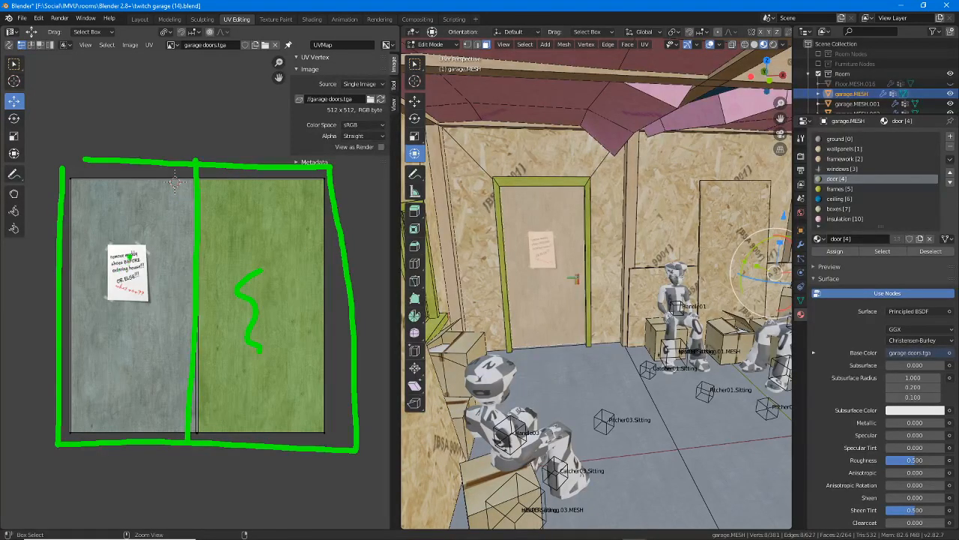
drag(137, 255, 146, 341)
key(Escape)
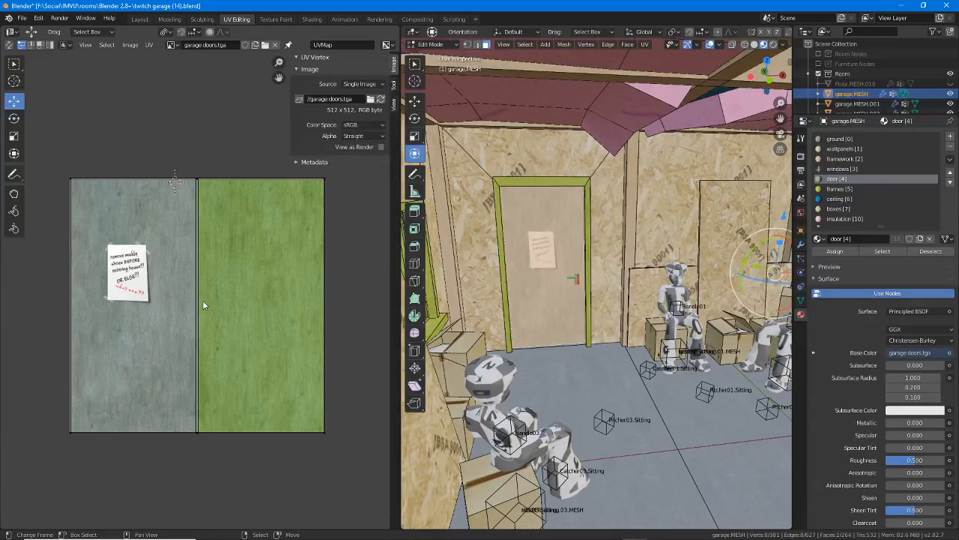
Leave garage.MESH editing and open the handle on the door with the paper notice in Edit Mode.
middle_drag(523, 321, 553, 322)
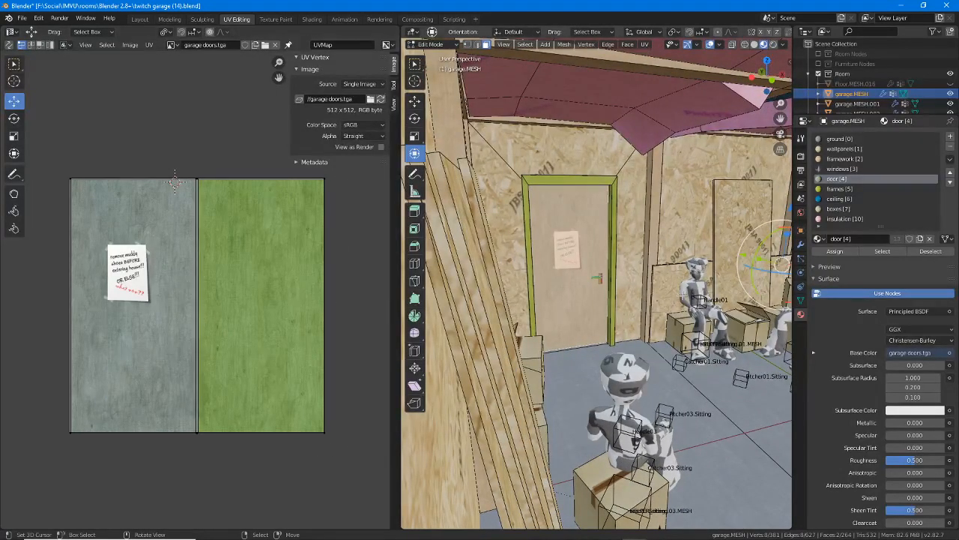
middle_drag(682, 296, 689, 295)
middle_drag(640, 236, 663, 292)
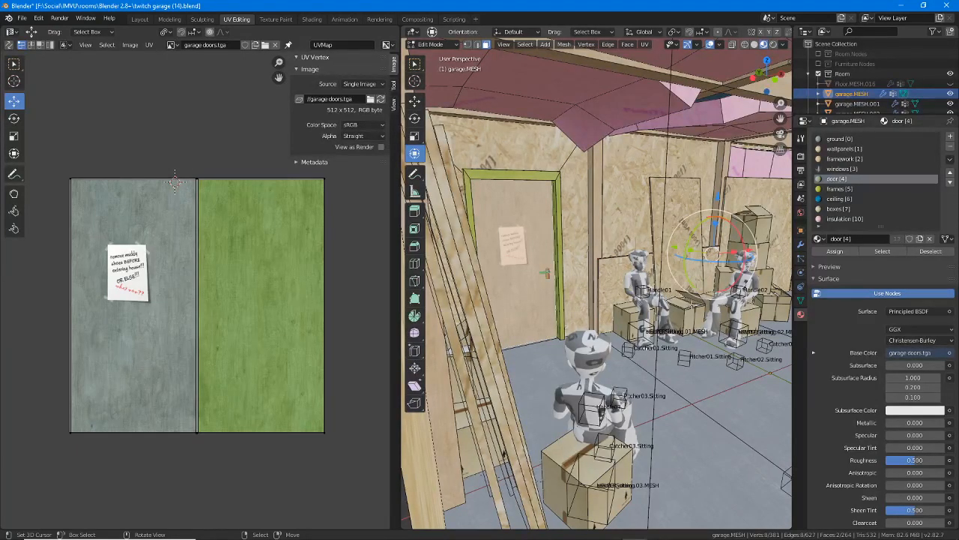
middle_drag(670, 298, 589, 285)
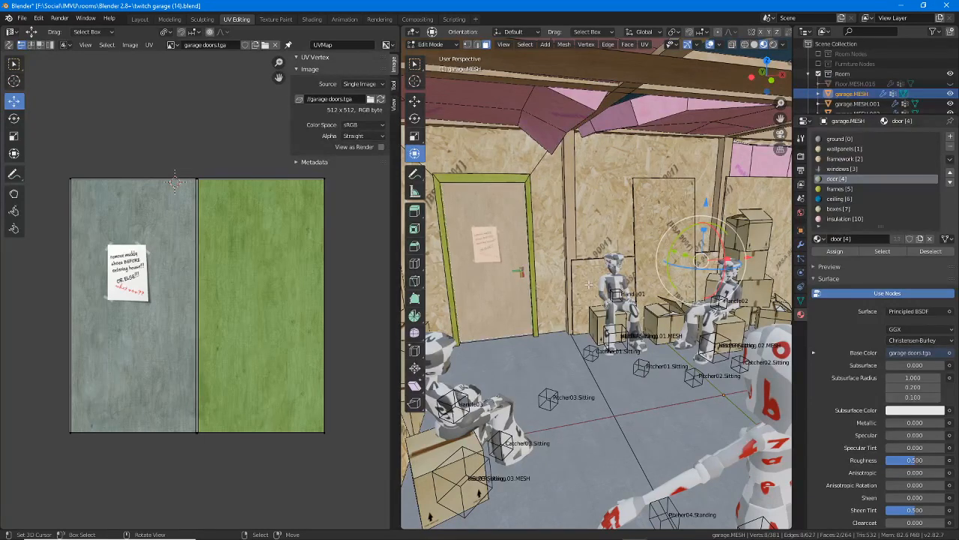
key(Tab)
click(521, 273)
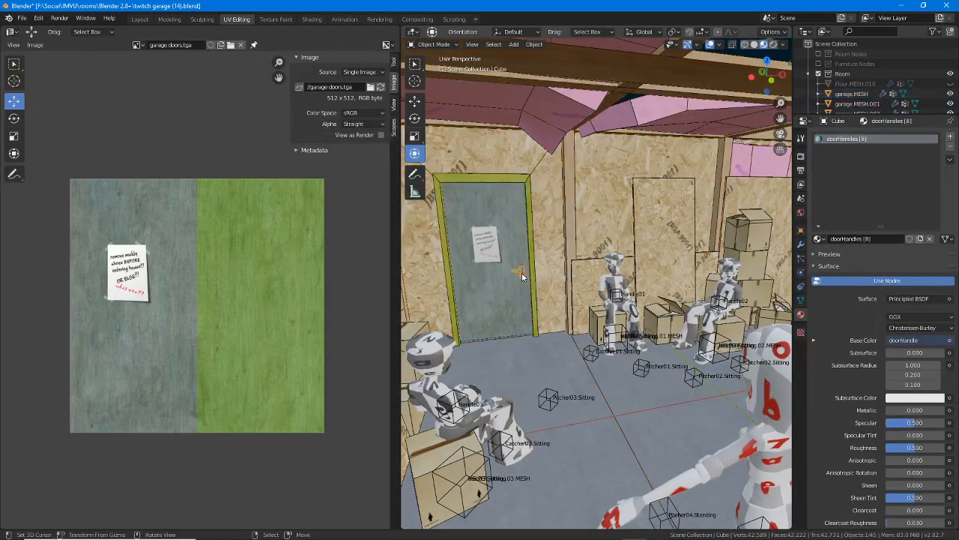
key(Tab)
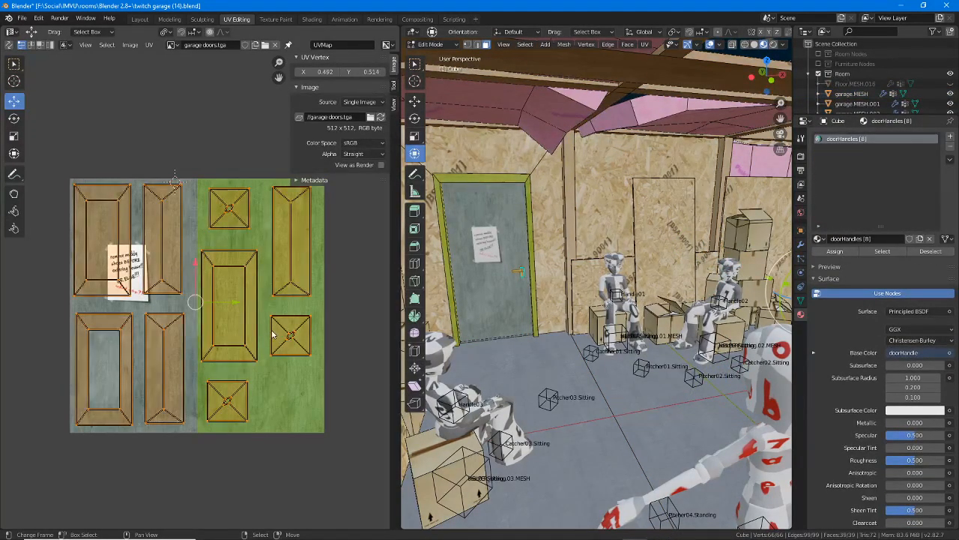
scroll(233, 270, up, 1)
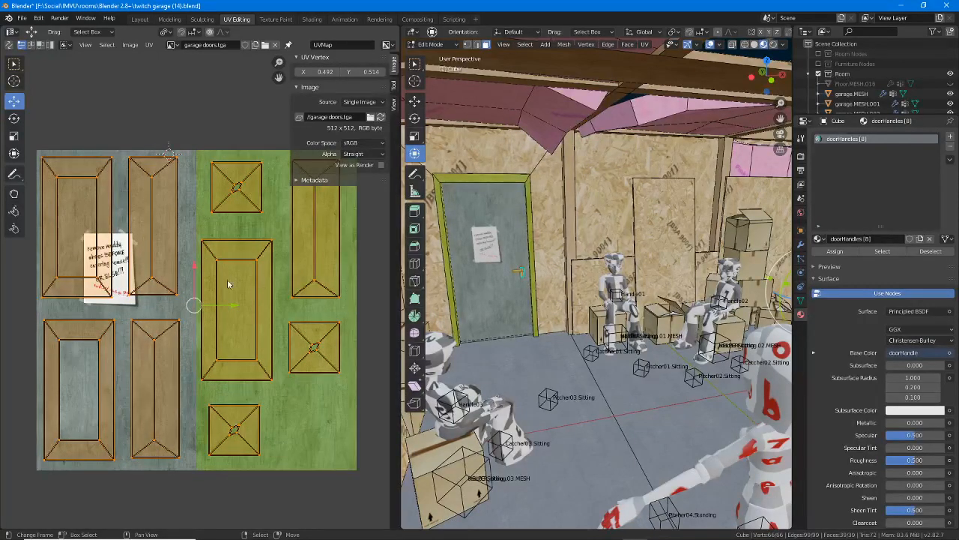
Using island selection, select the lower large rectangular UV island, the narrow island beside it and the lower square island on the green half.
click(57, 358)
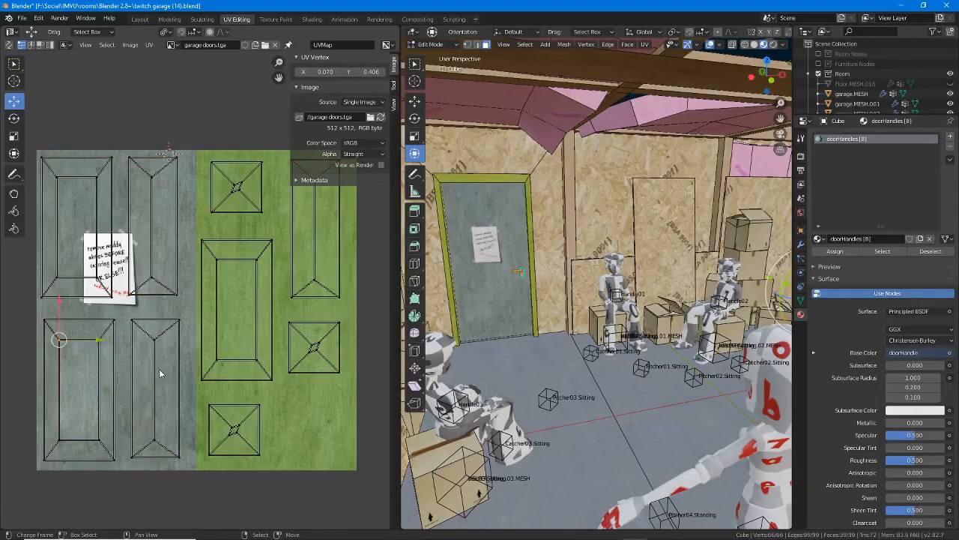
key(4)
click(110, 358)
shift+click(150, 351)
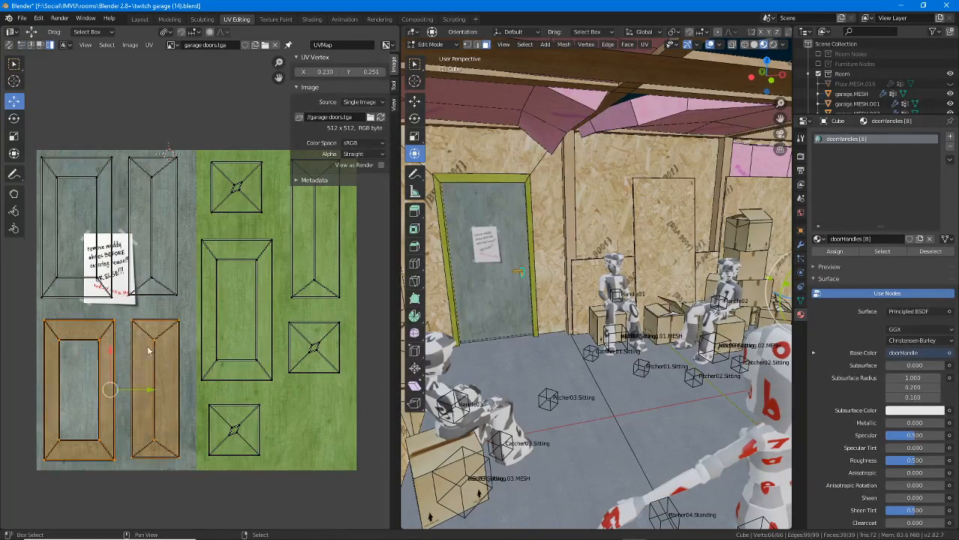
shift+click(219, 427)
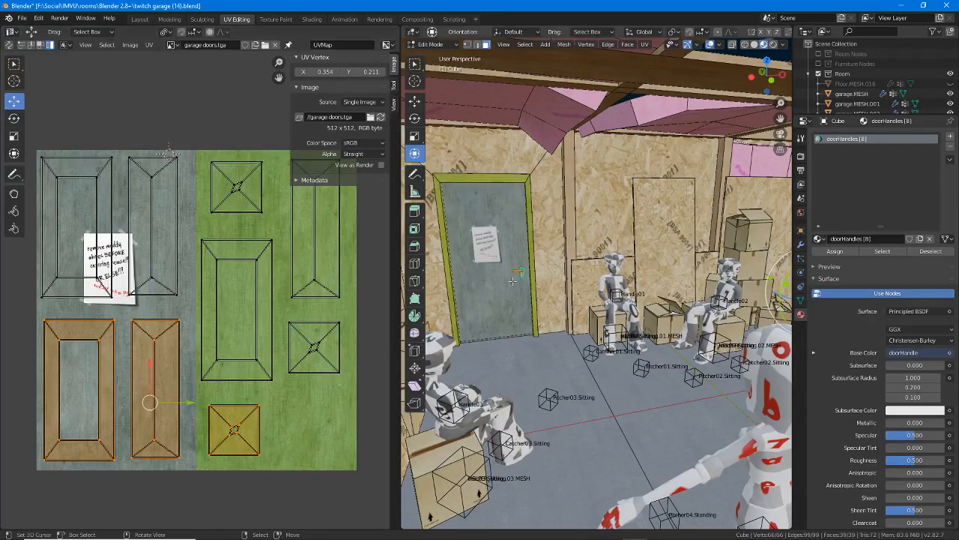
Examine the handle on the paper-notice door from several angles, up close and from across the room.
scroll(521, 285, up, 3)
middle_drag(521, 285, 594, 277)
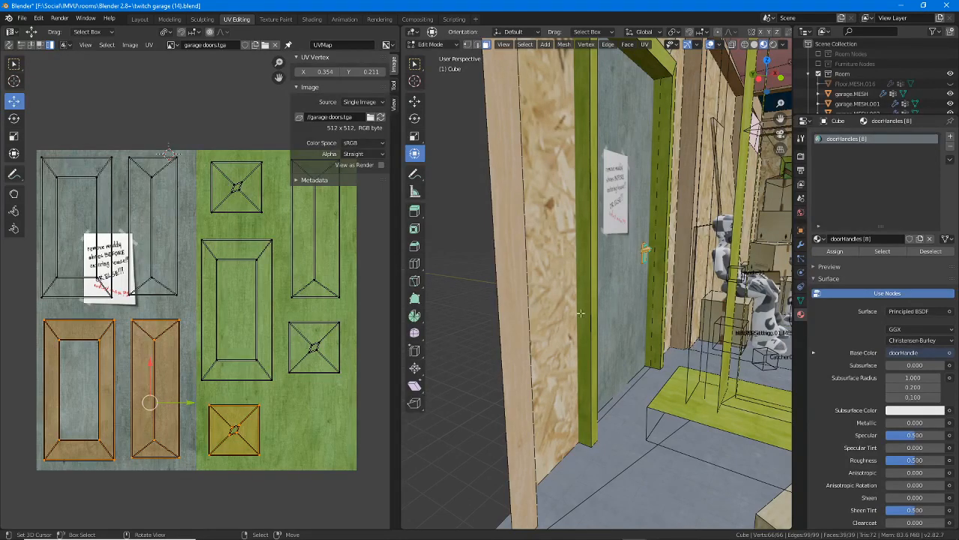
middle_drag(658, 320, 512, 265)
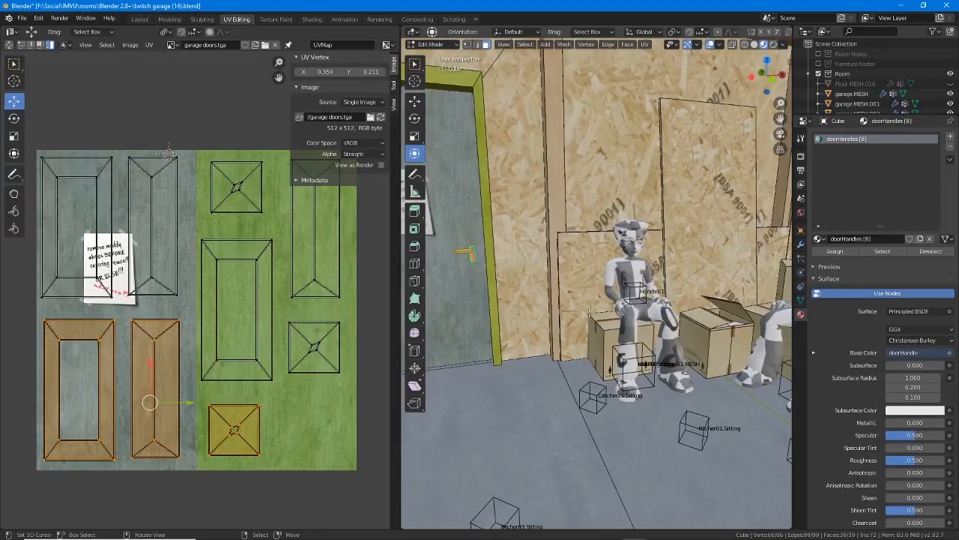
middle_drag(628, 328, 511, 327)
scroll(598, 347, down, 2)
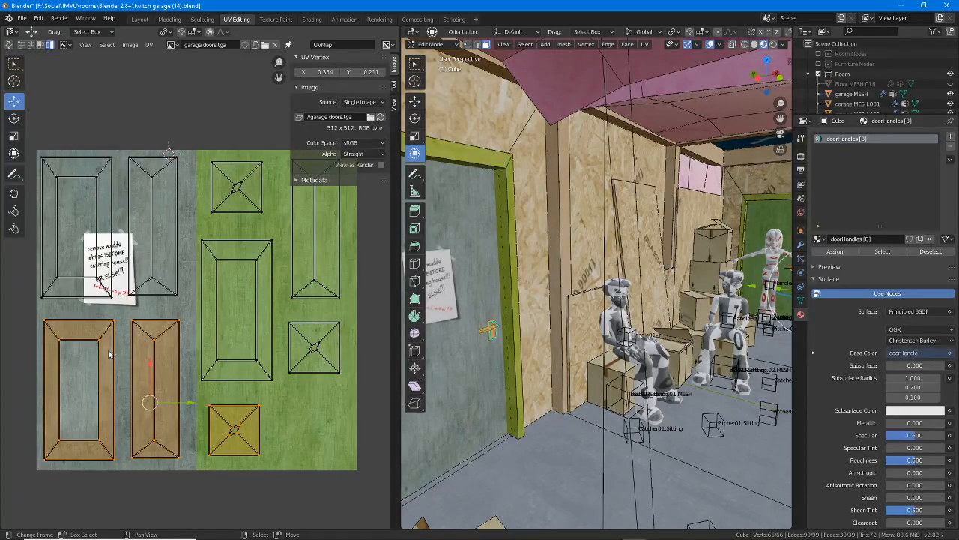
middle_drag(531, 333, 568, 324)
scroll(568, 324, up, 2)
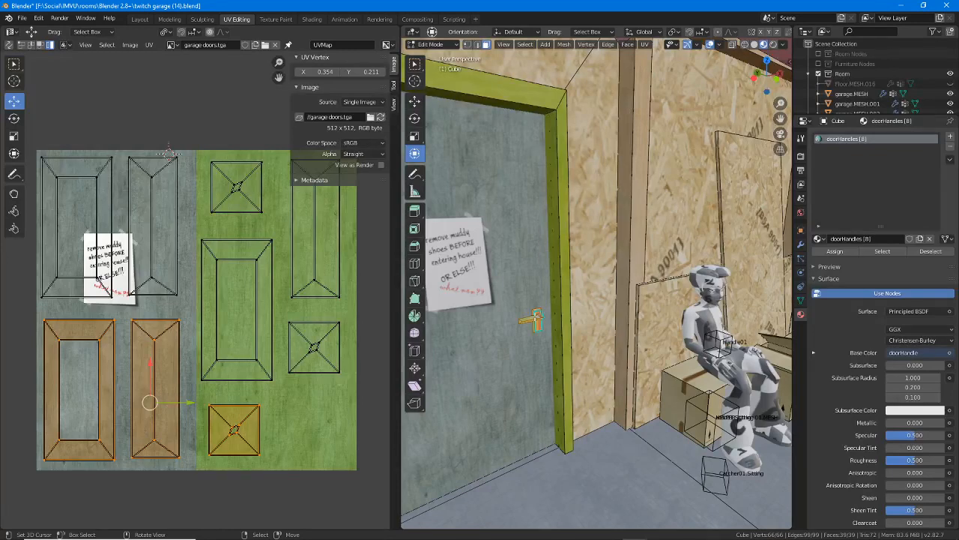
middle_drag(543, 335, 556, 388)
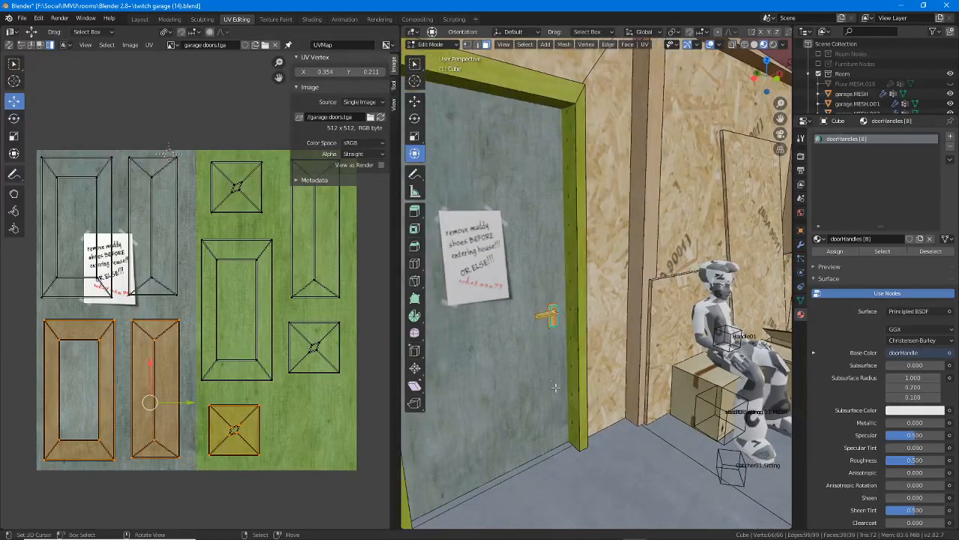
scroll(556, 387, up, 6)
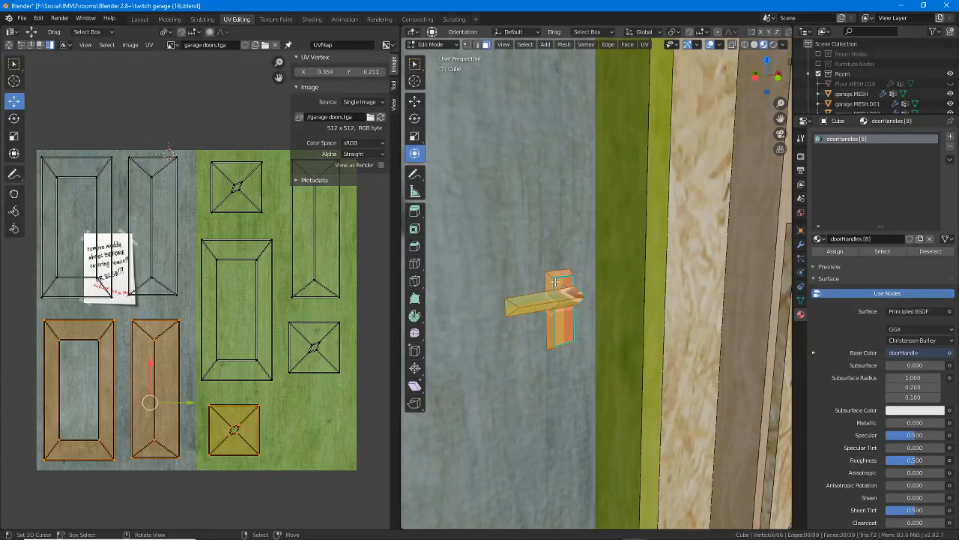
scroll(554, 282, down, 6)
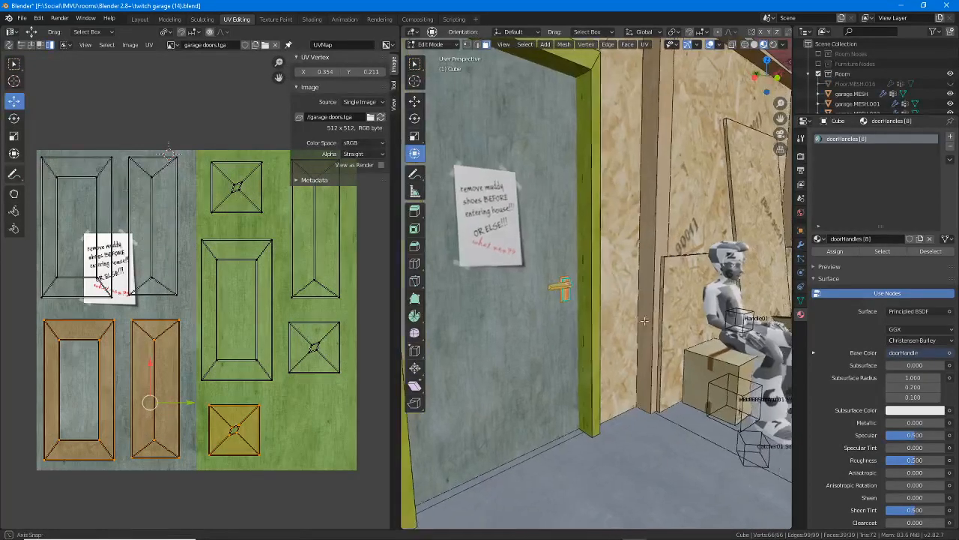
scroll(545, 290, down, 3)
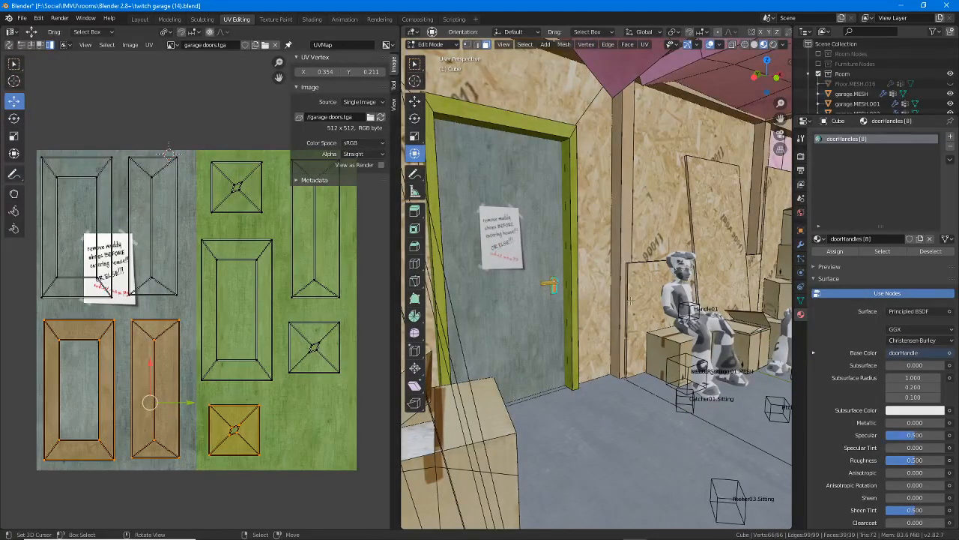
scroll(631, 300, down, 6)
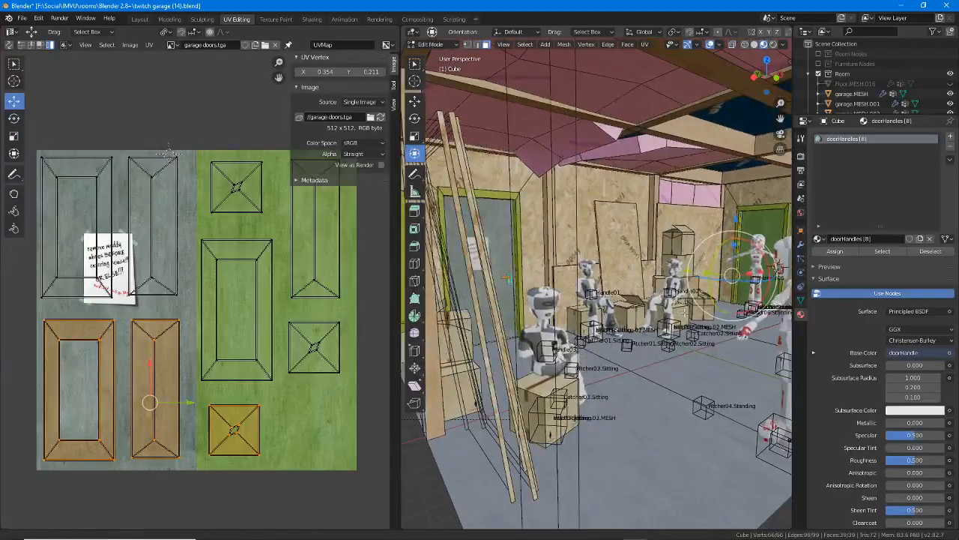
middle_drag(558, 307, 524, 315)
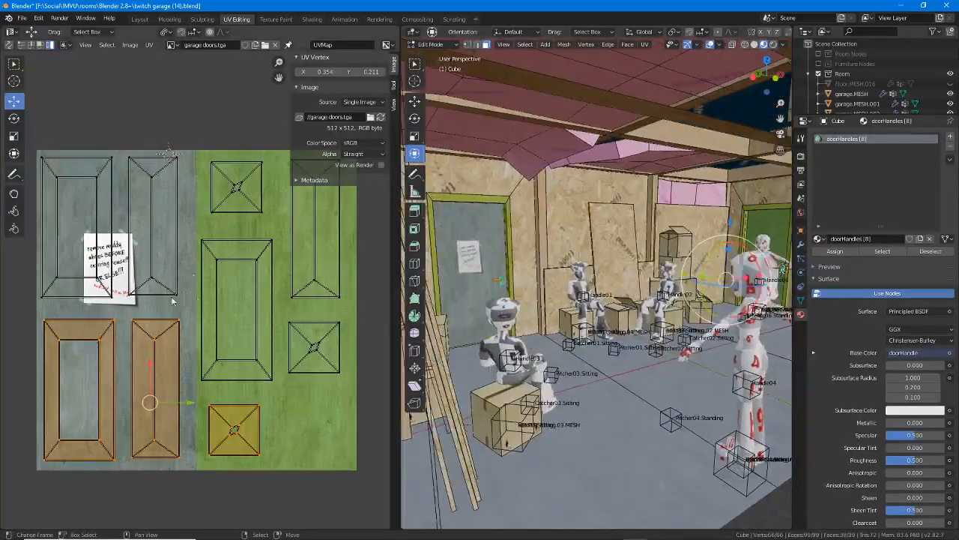
middle_drag(243, 215, 237, 224)
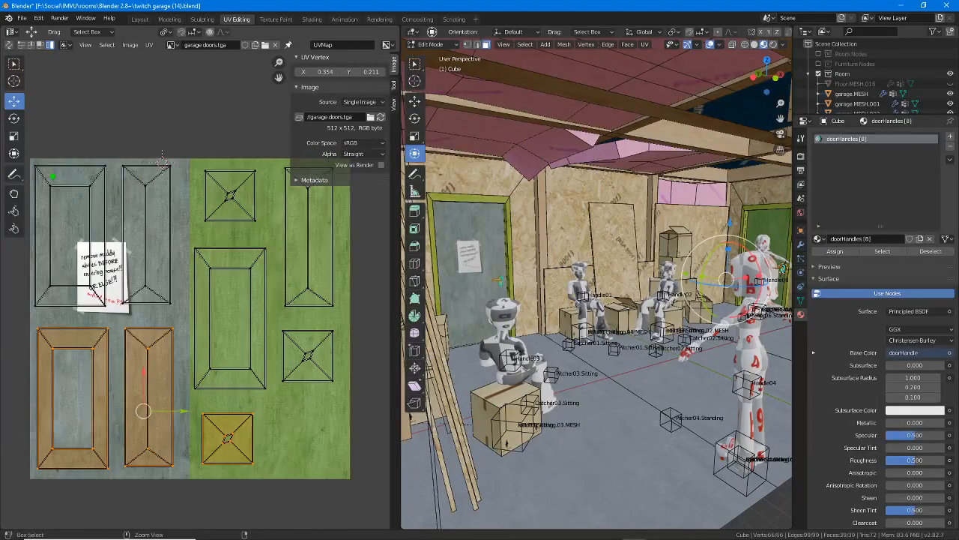
mouse_move(28, 155)
mouse_down()
mouse_move(40, 324)
mouse_move(187, 283)
mouse_move(263, 234)
mouse_move(270, 194)
mouse_move(221, 147)
mouse_move(33, 146)
mouse_up()
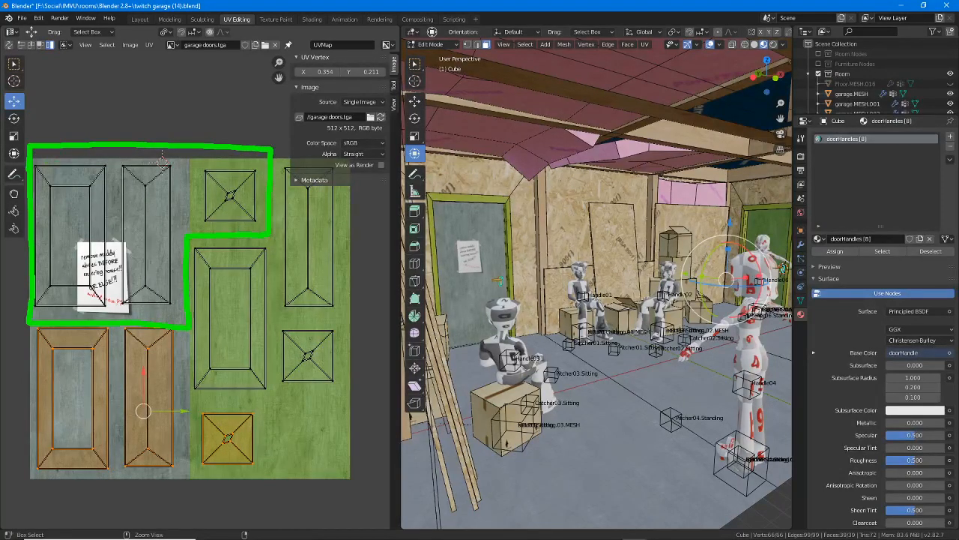
key(Escape)
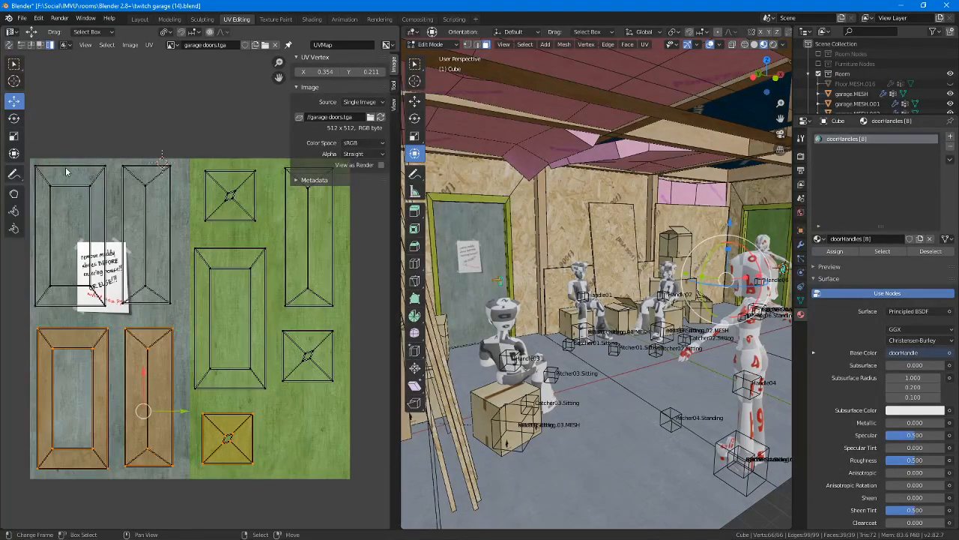
Compare the handle's visibility from outside the garage, from the room and close to the door.
scroll(587, 267, down, 3)
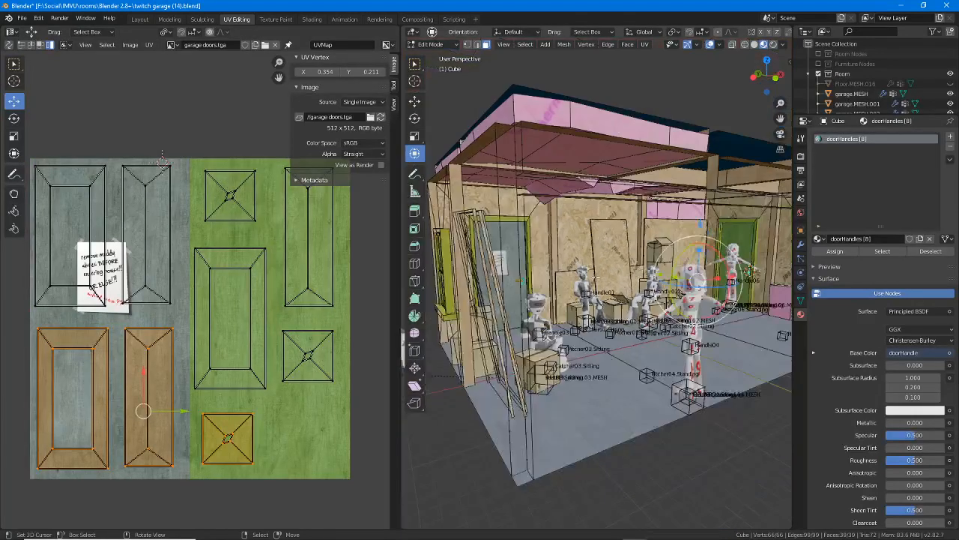
middle_drag(659, 312, 627, 319)
scroll(627, 320, up, 3)
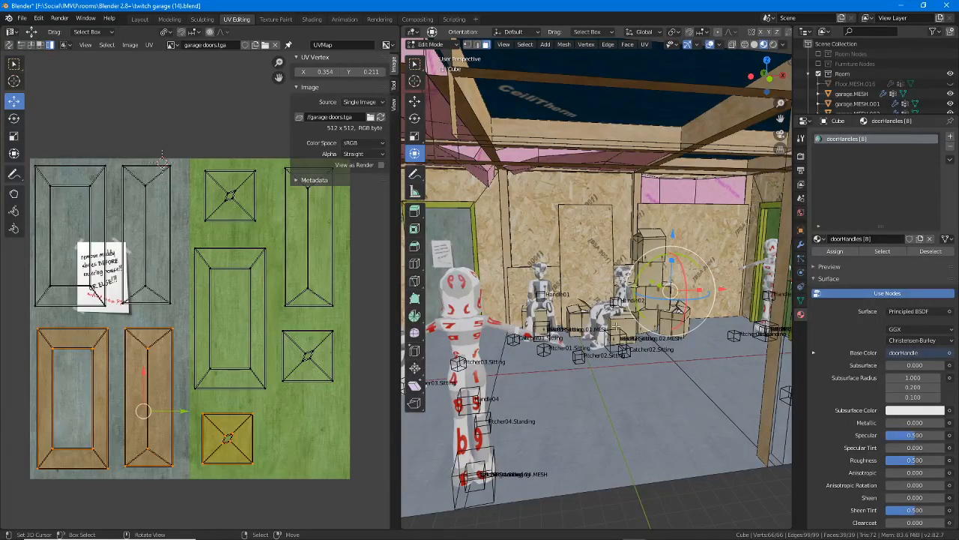
middle_drag(538, 271, 583, 272)
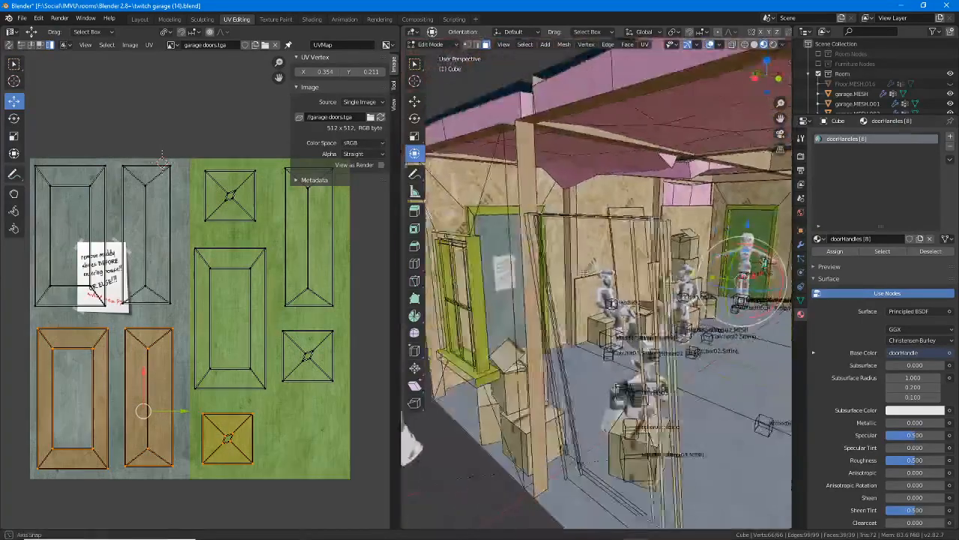
scroll(582, 271, up, 2)
scroll(497, 295, up, 2)
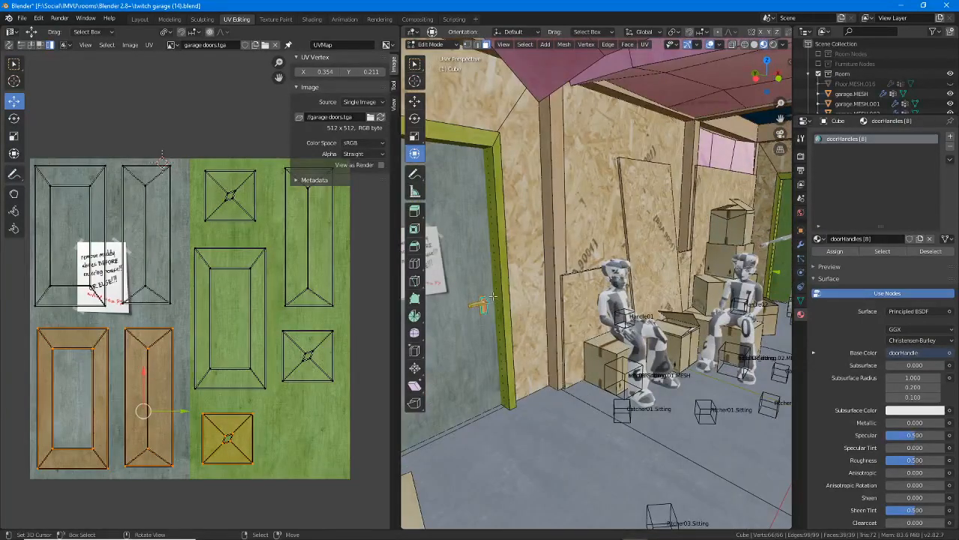
middle_drag(486, 302, 521, 295)
scroll(502, 299, up, 2)
scroll(520, 295, up, 2)
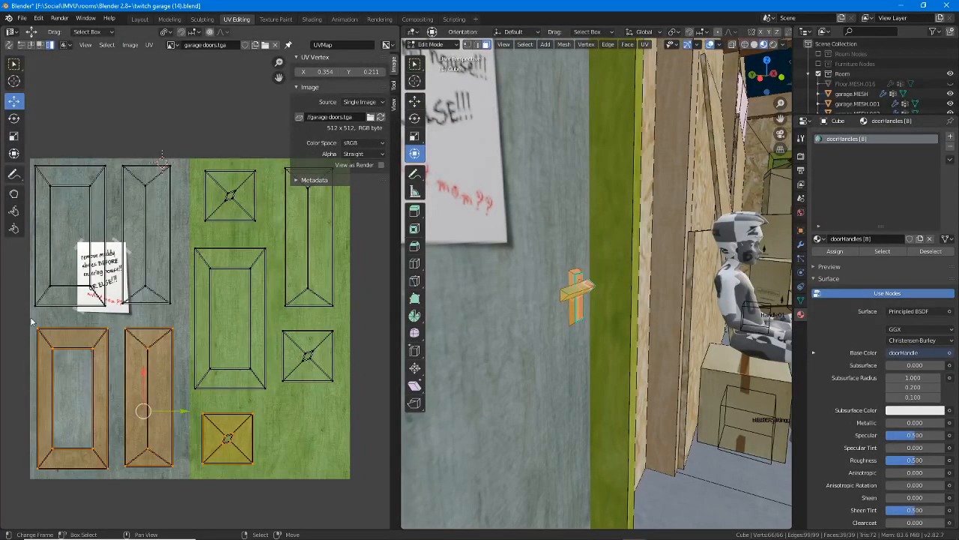
Leave handle editing, select the garage.MESH object and switch to the Layout workspace.
middle_drag(680, 399, 593, 357)
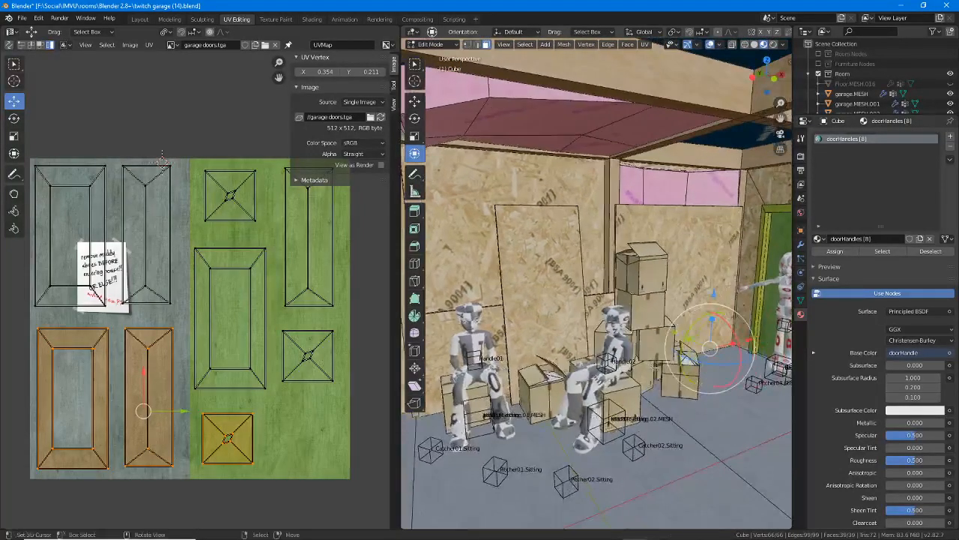
key(Tab)
click(622, 221)
middle_drag(627, 221, 598, 273)
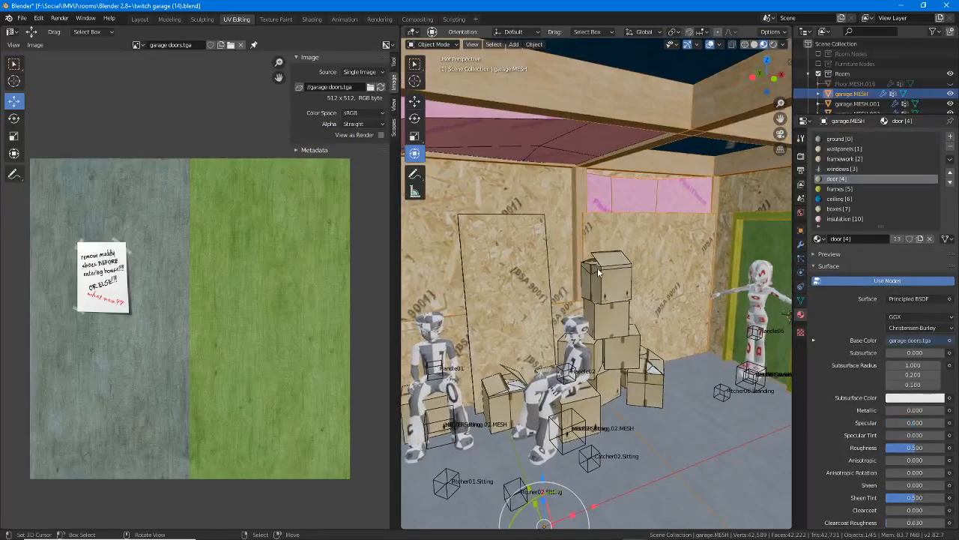
click(139, 19)
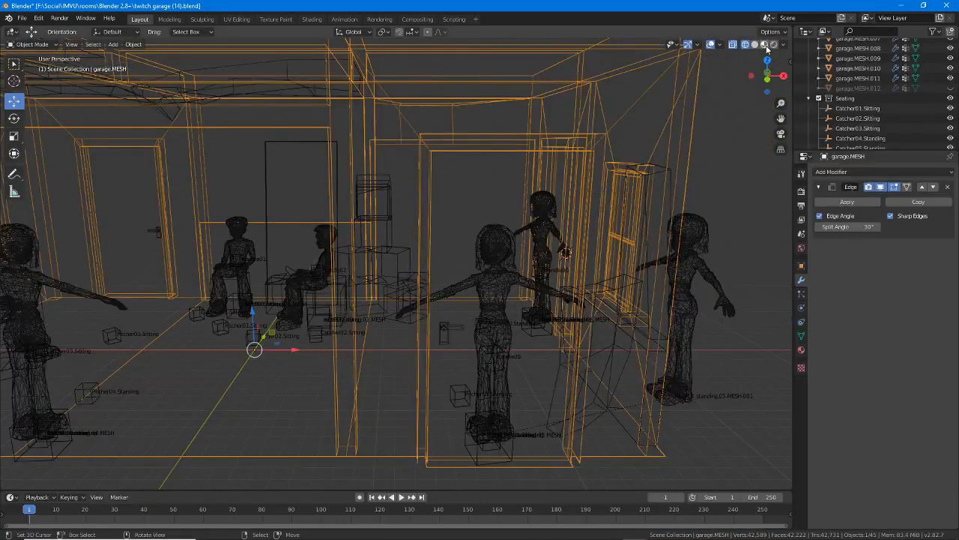
Switch the viewport to Material Preview shading and pick out the individual wood panels leaning against the side wall.
click(764, 44)
shift+middle_drag(185, 303, 439, 320)
click(158, 279)
click(145, 294)
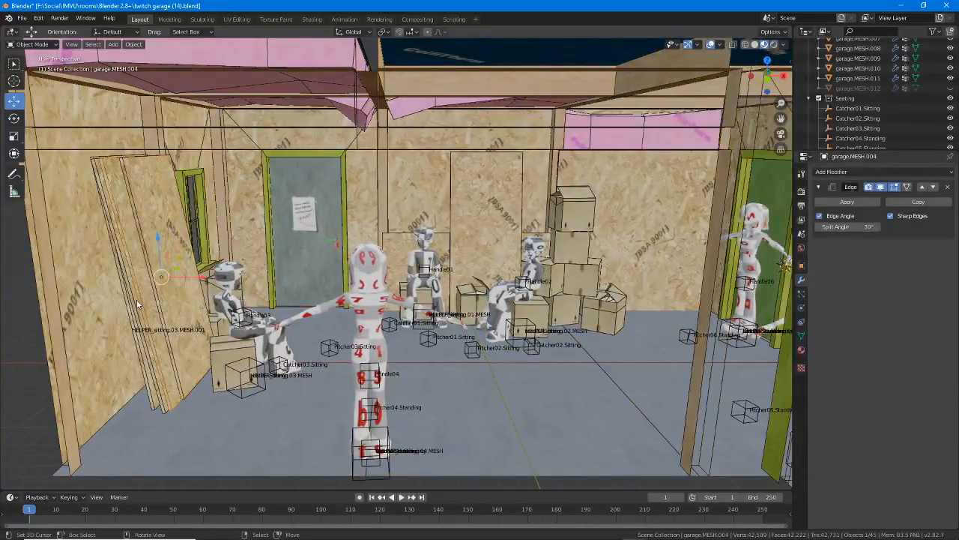
click(136, 302)
click(129, 308)
middle_drag(173, 299, 253, 200)
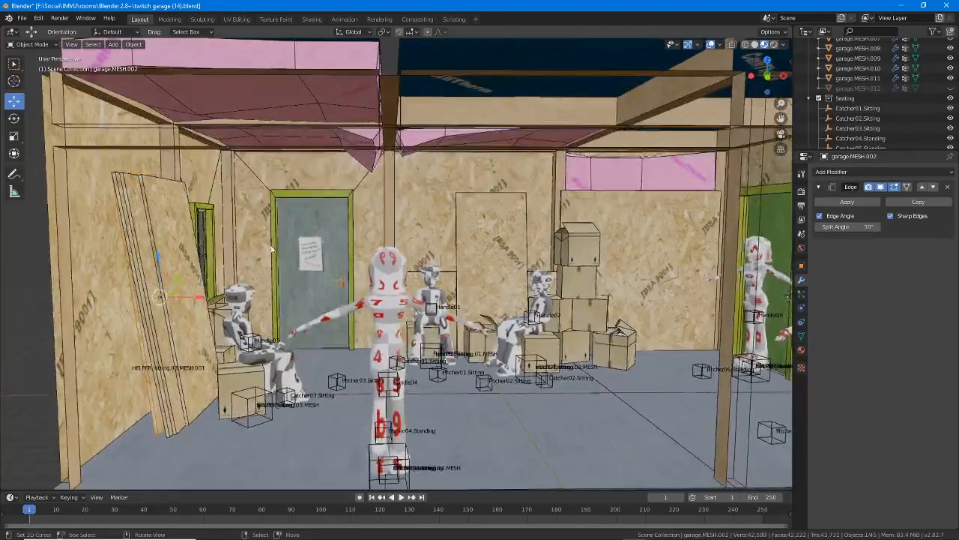
In Edit Mode on garage.MESH, highlight the OSB wall faces around the paper-notice door, along the back wall and on the side wall.
click(253, 198)
key(Tab)
click(252, 198)
shift+click(279, 170)
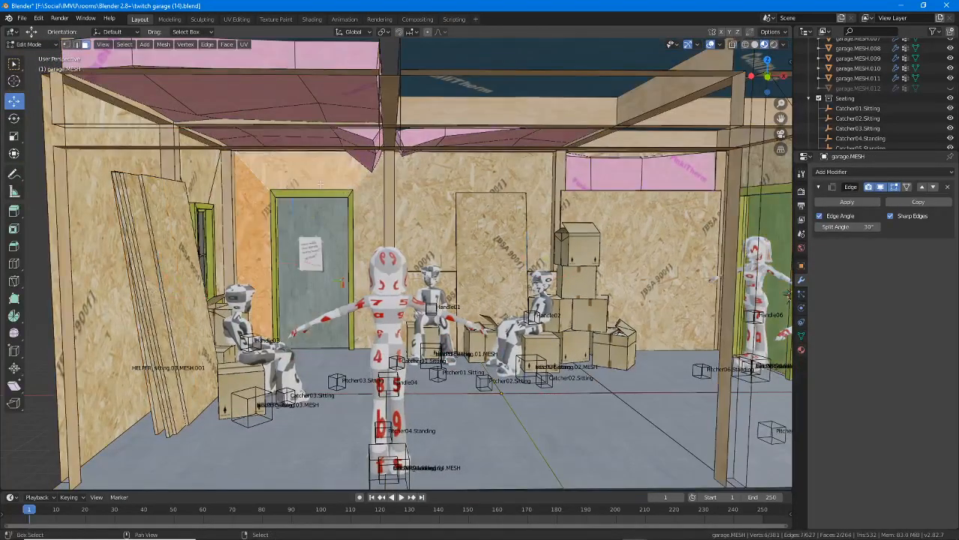
shift+click(369, 191)
shift+click(448, 193)
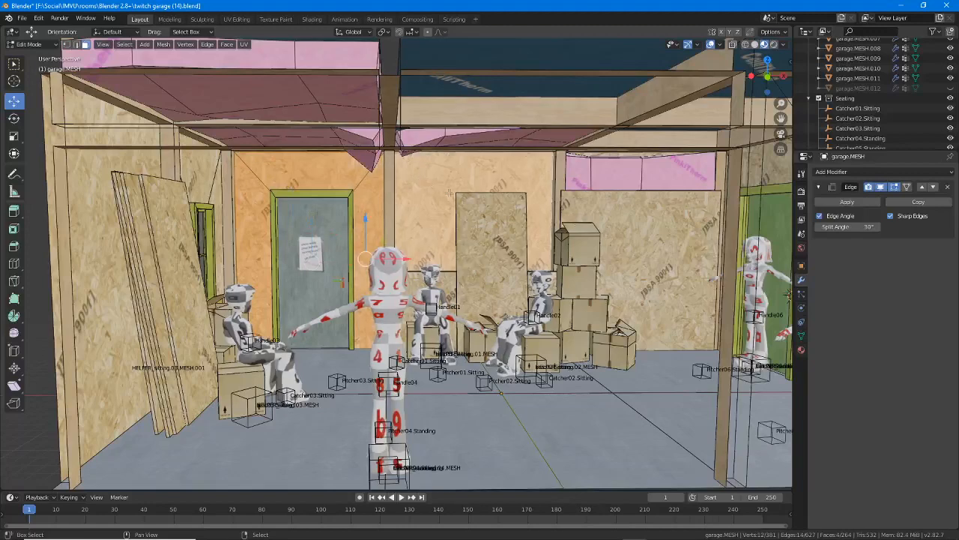
shift+click(612, 155)
shift+click(114, 226)
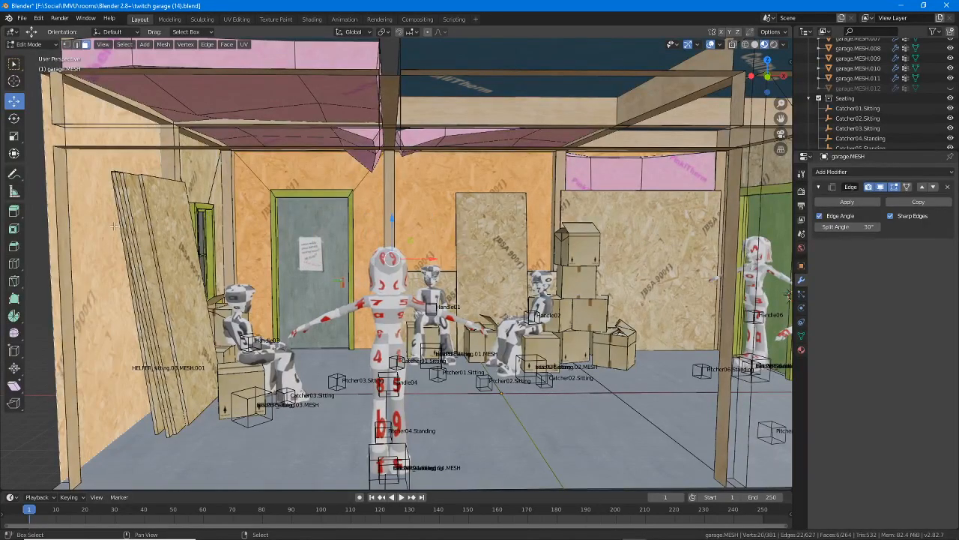
shift+click(197, 159)
shift+click(215, 197)
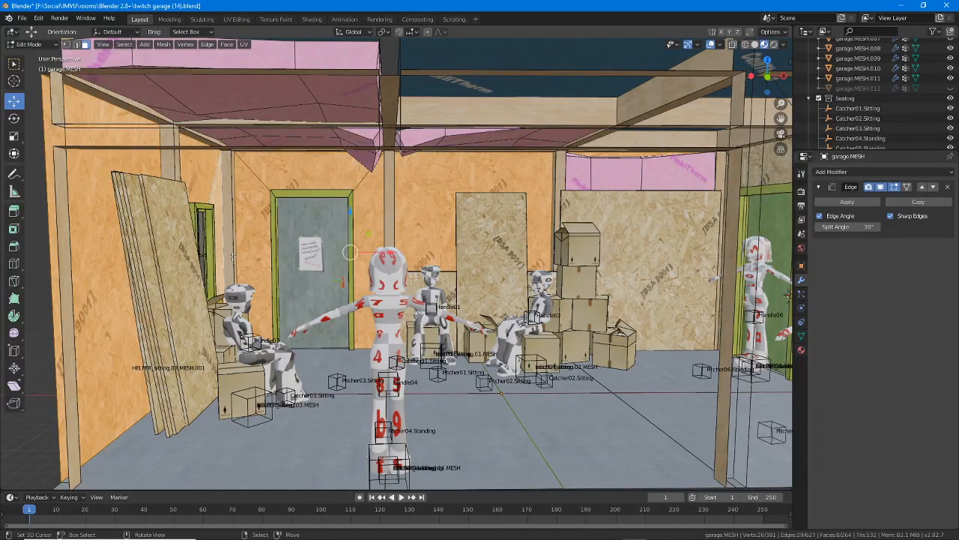
key(Tab)
Compare the separate leaning wood panels with the garage walls behind them, finishing with the front panel garage.MESH.005 selected.
click(148, 292)
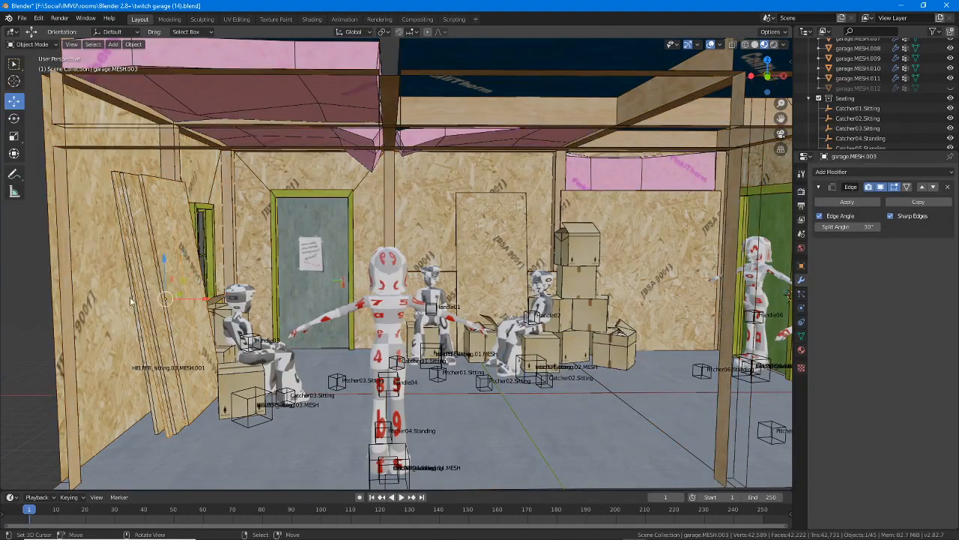
click(113, 254)
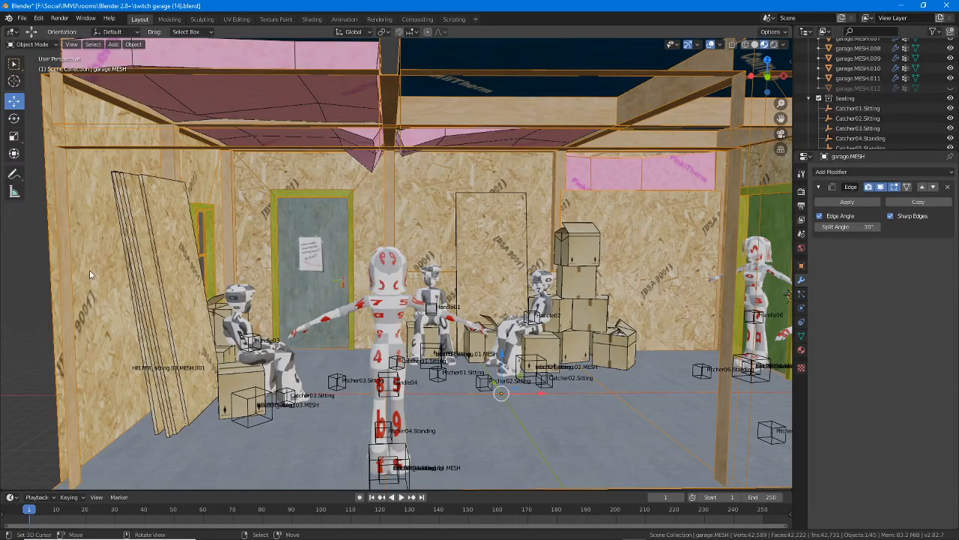
click(162, 287)
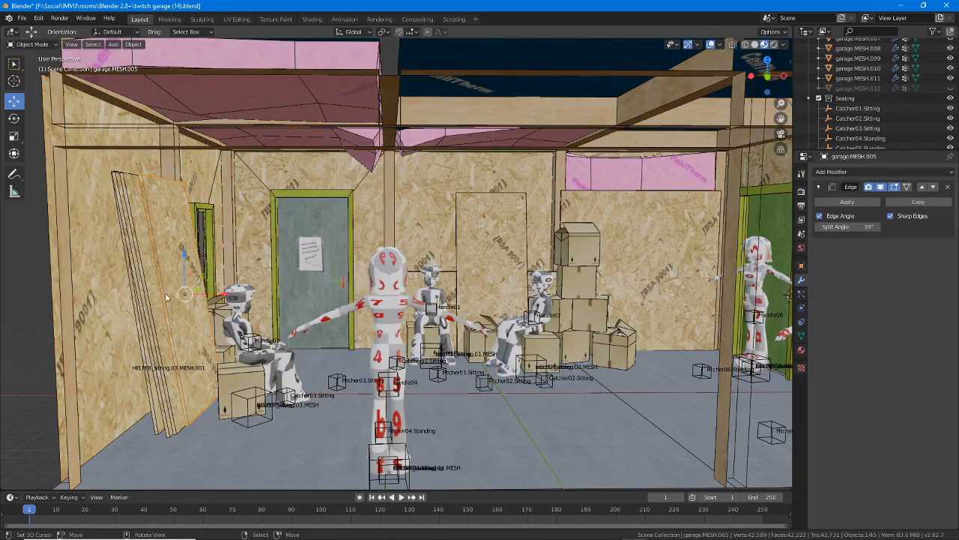
key(g)
right_click(218, 279)
click(82, 216)
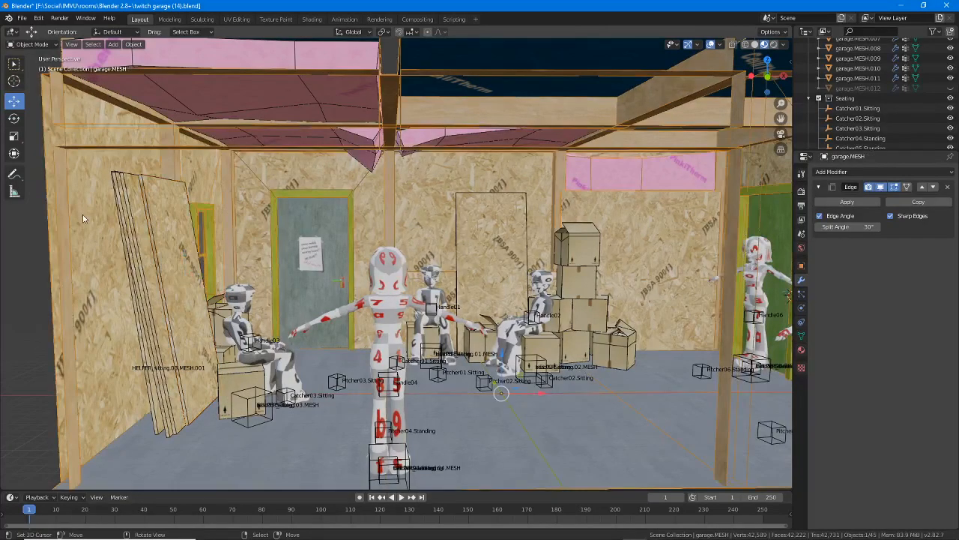
click(146, 245)
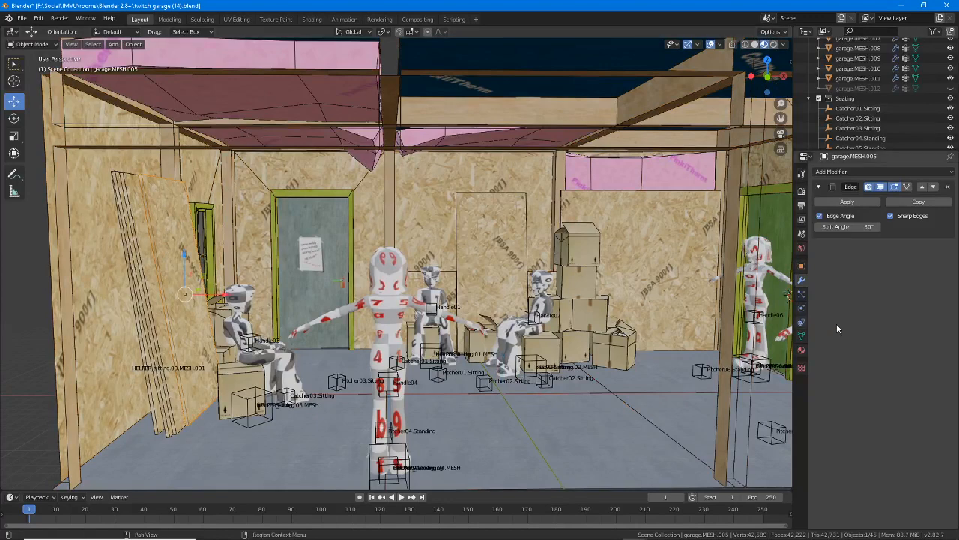
Review the materials assigned to the front leaning panel, the garage walls, the ceiling insulation and the stack of boxes.
click(801, 350)
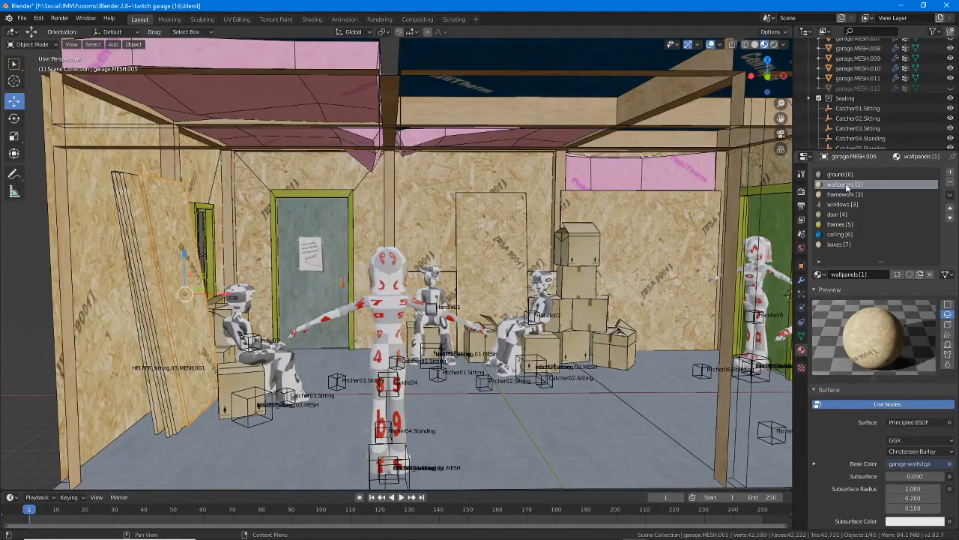
click(613, 205)
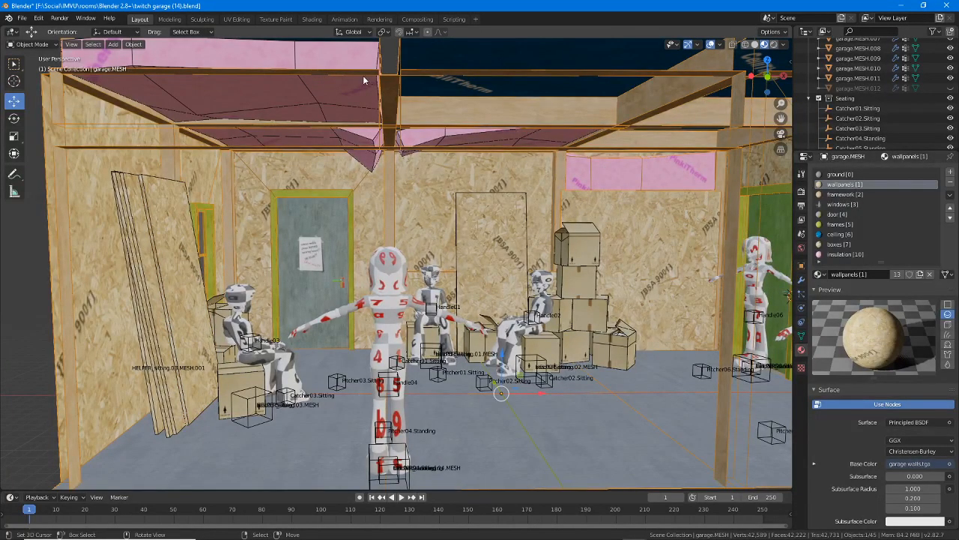
click(330, 56)
scroll(861, 225, down, 2)
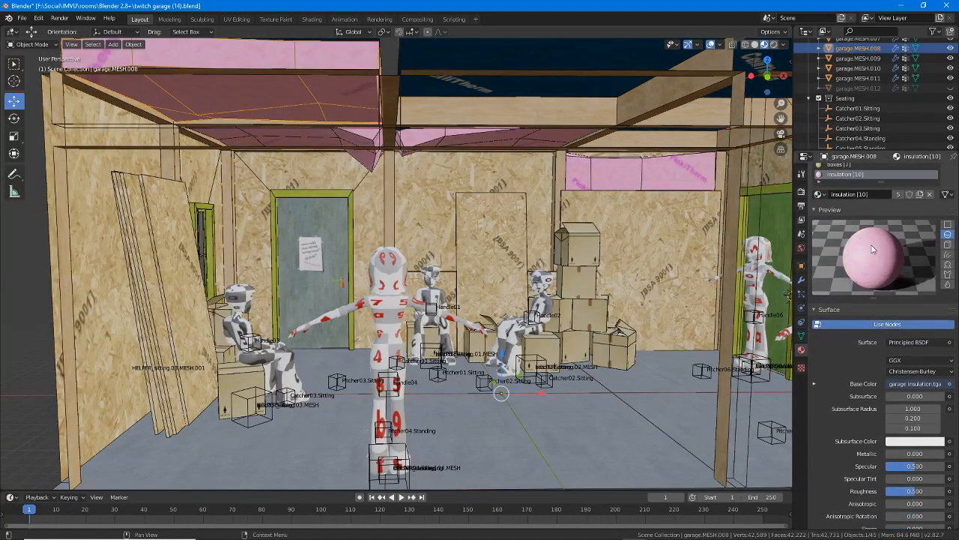
scroll(871, 244, up, 2)
click(572, 169)
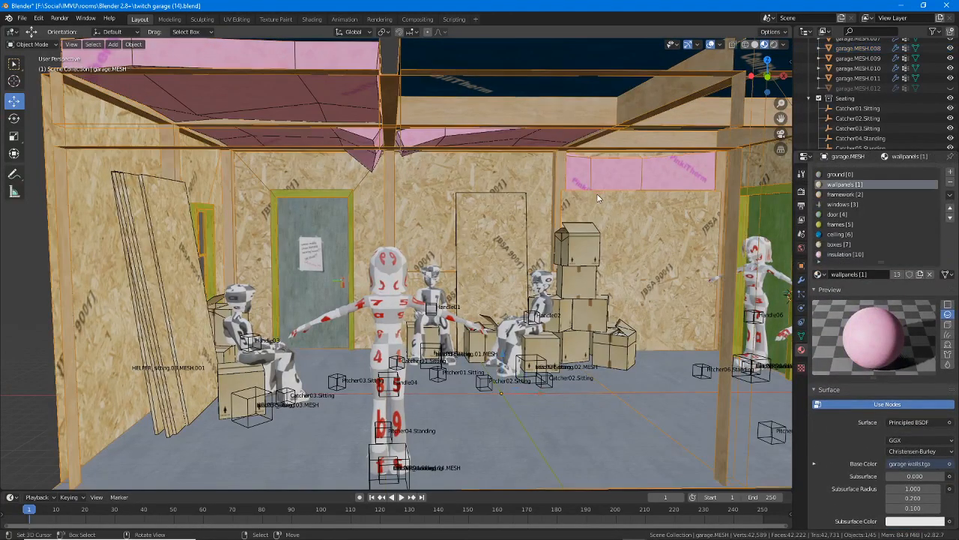
click(593, 260)
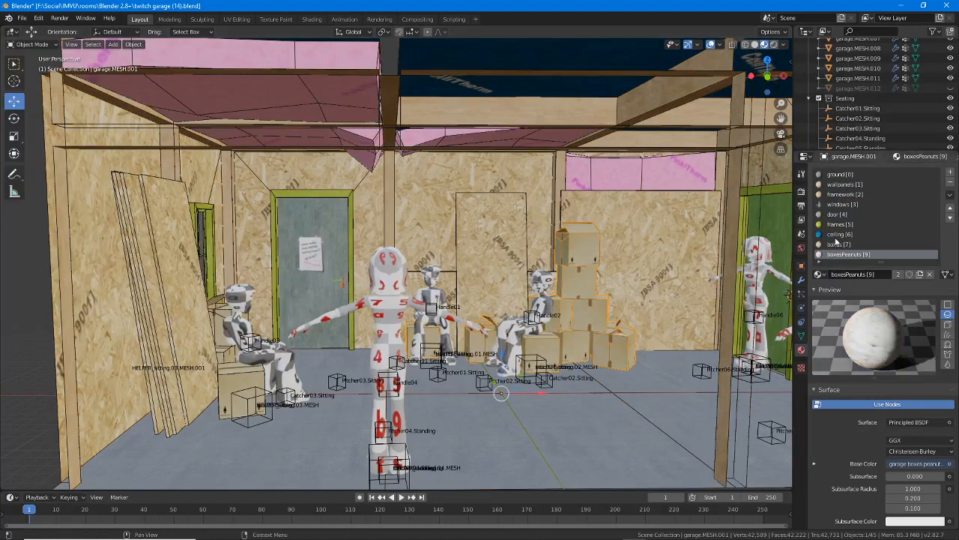
scroll(880, 215, down, 2)
scroll(883, 216, up, 2)
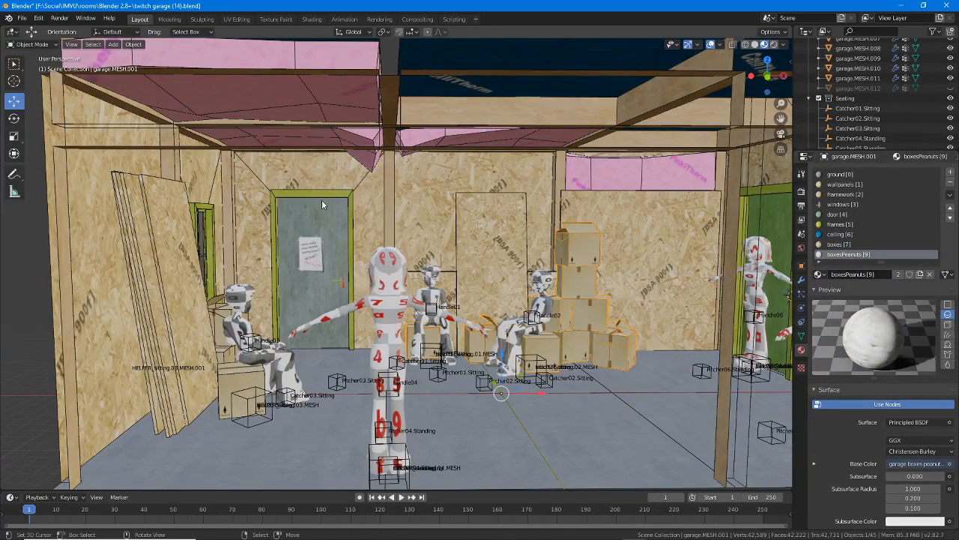
Review the materials assigned to the door handle, the insulation beneath the window and the main garage mesh.
click(343, 288)
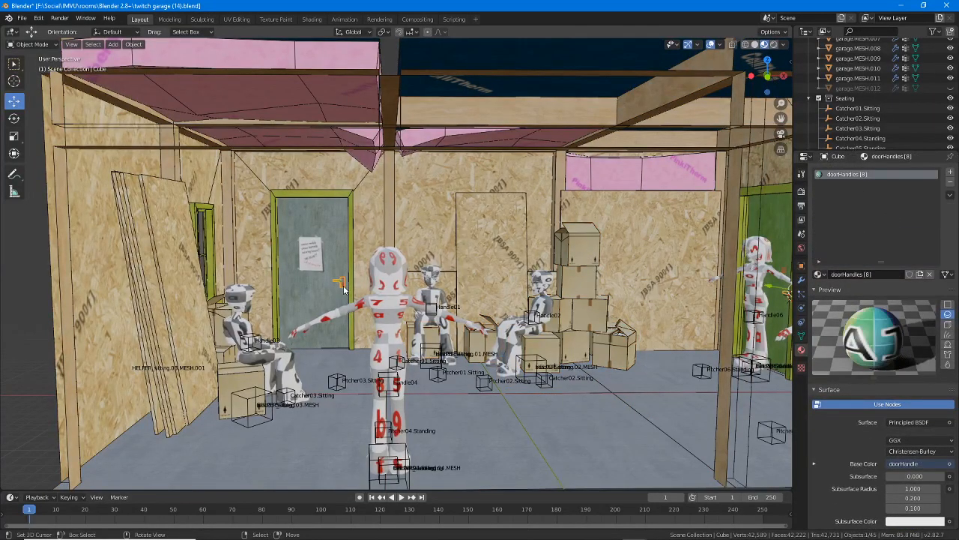
middle_drag(420, 299, 679, 270)
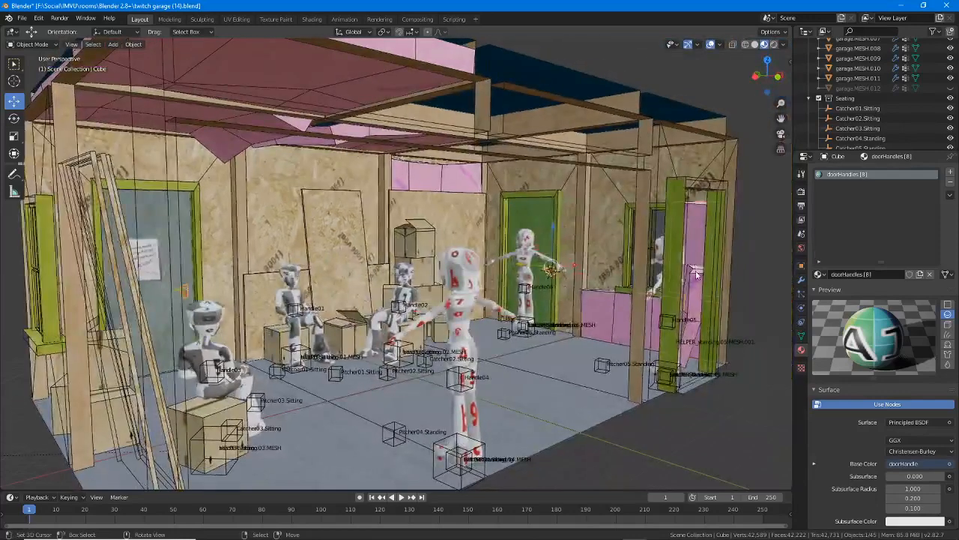
click(696, 271)
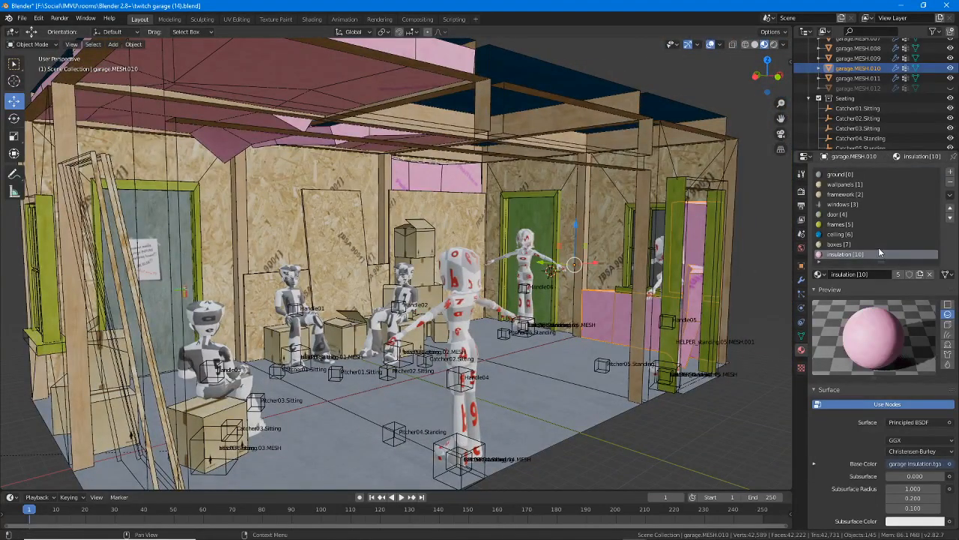
click(553, 221)
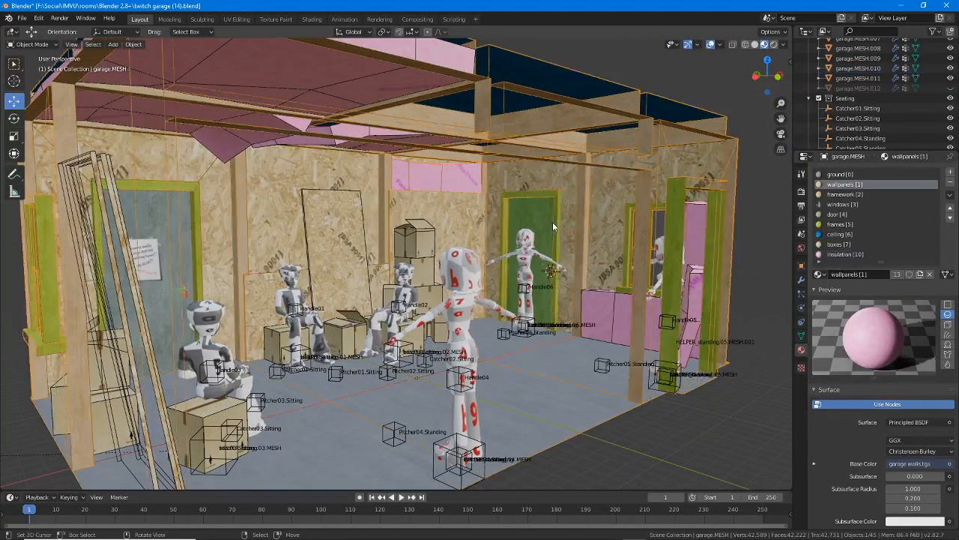
scroll(848, 221, down, 2)
scroll(533, 359, up, 2)
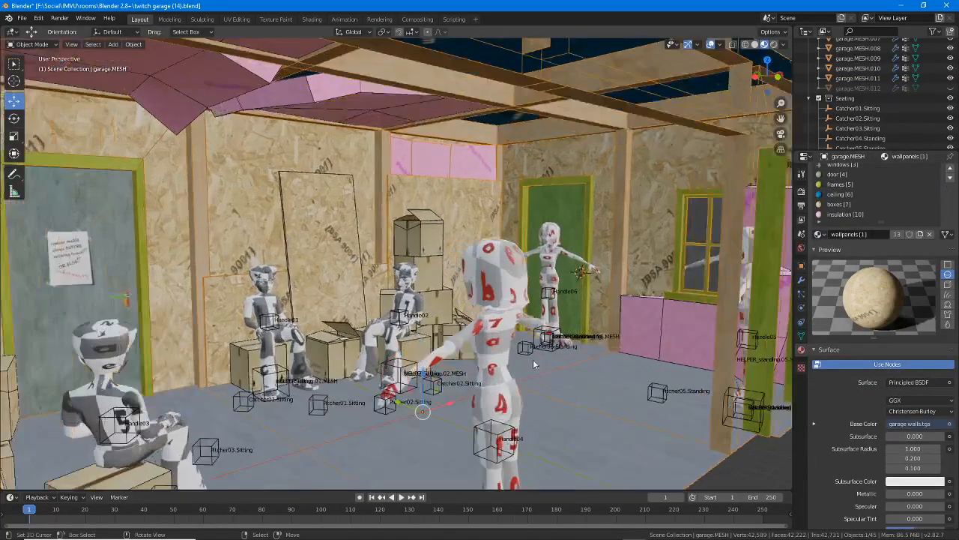
Add a material slot to the front leaning wood panel and create a new material named panels [11] in it.
scroll(530, 363, down, 2)
middle_drag(530, 364, 484, 361)
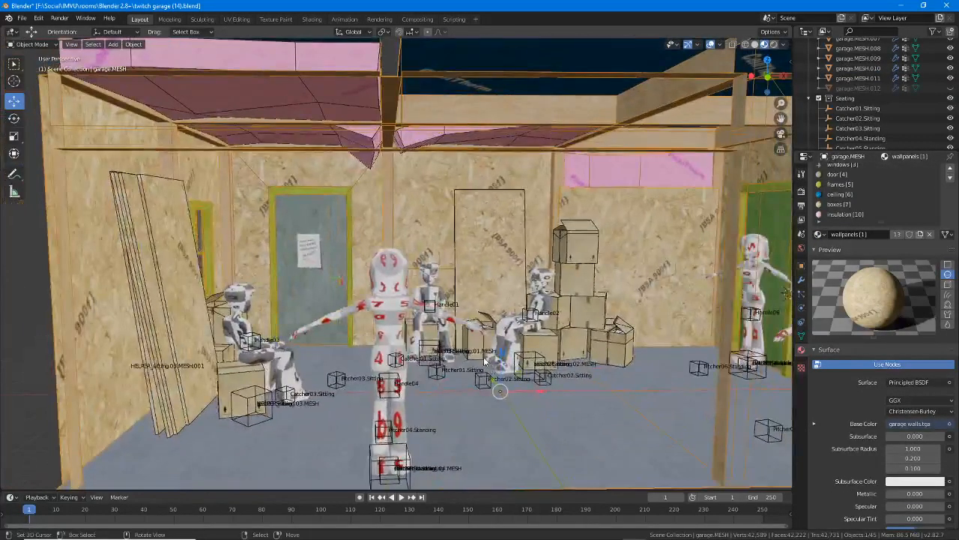
right_click(161, 272)
shift+middle_drag(176, 294, 163, 292)
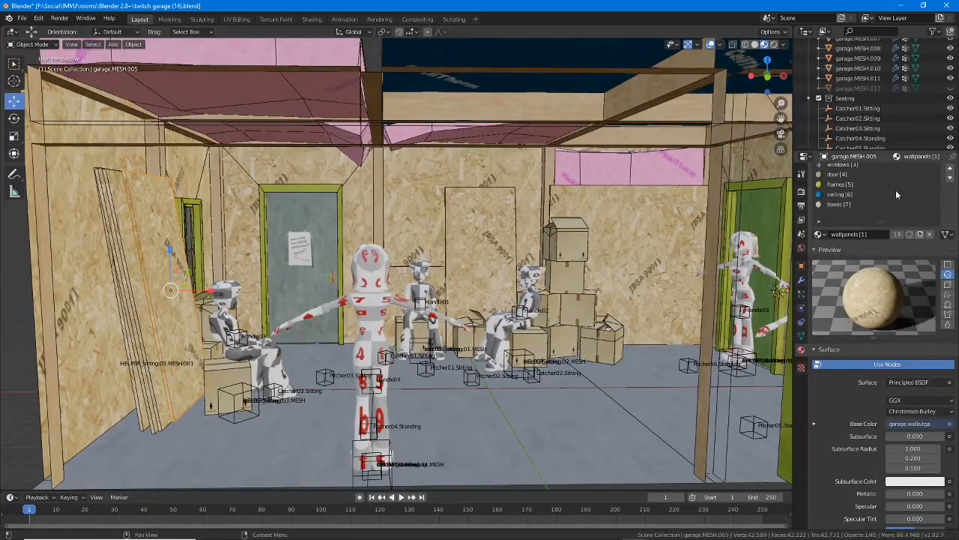
scroll(895, 203, up, 2)
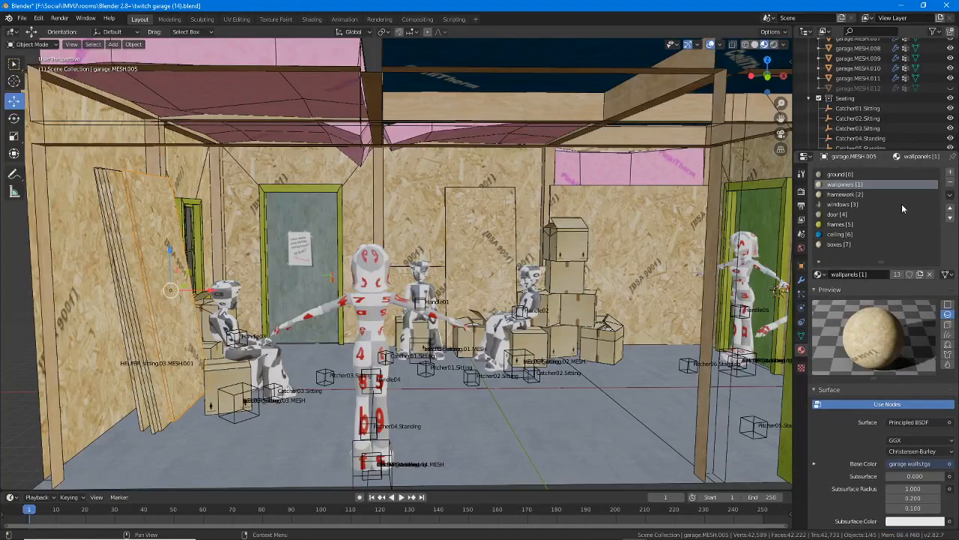
click(951, 175)
click(886, 273)
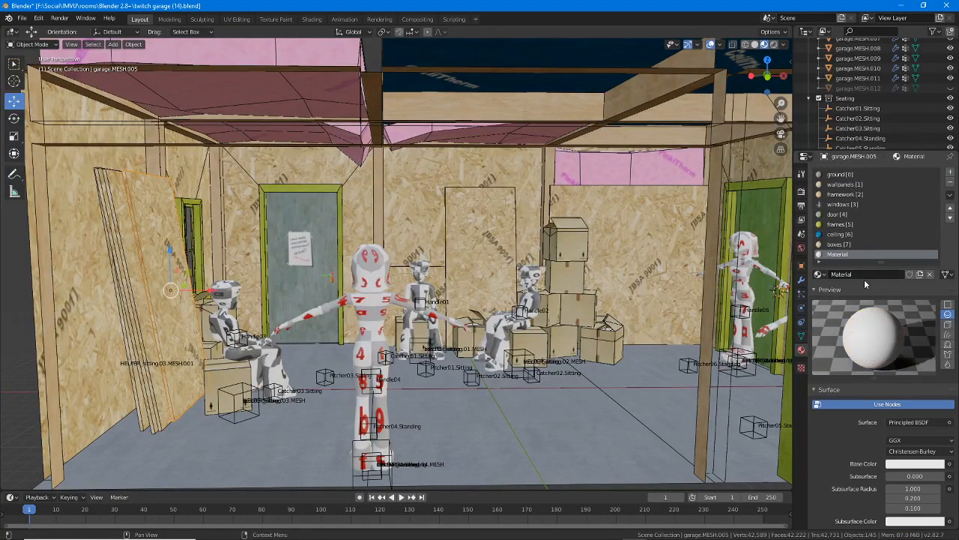
click(862, 275)
text(panels (11)
key(Return)
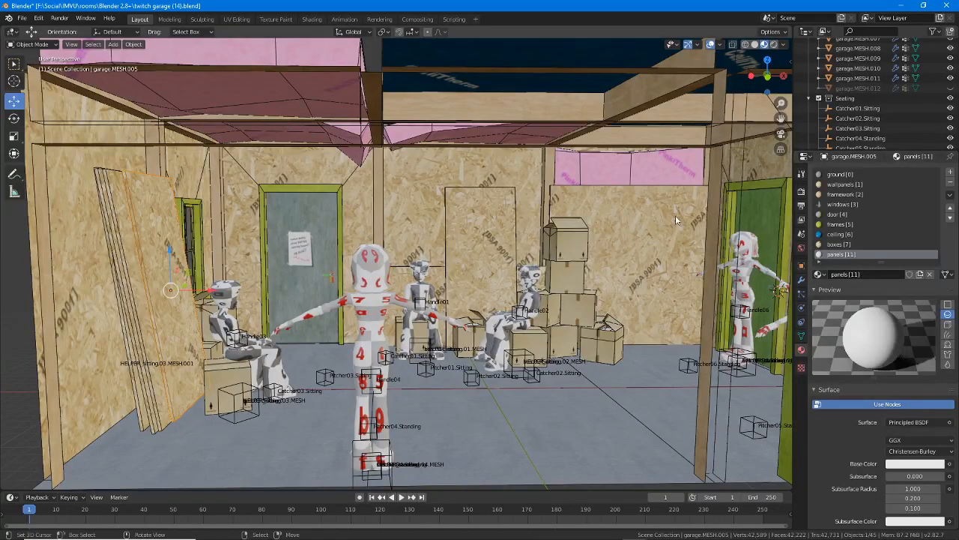
Switch to the Shading workspace and frame the room so the loose back-wall panel and the boxes are in view.
click(312, 18)
scroll(435, 379, down, 2)
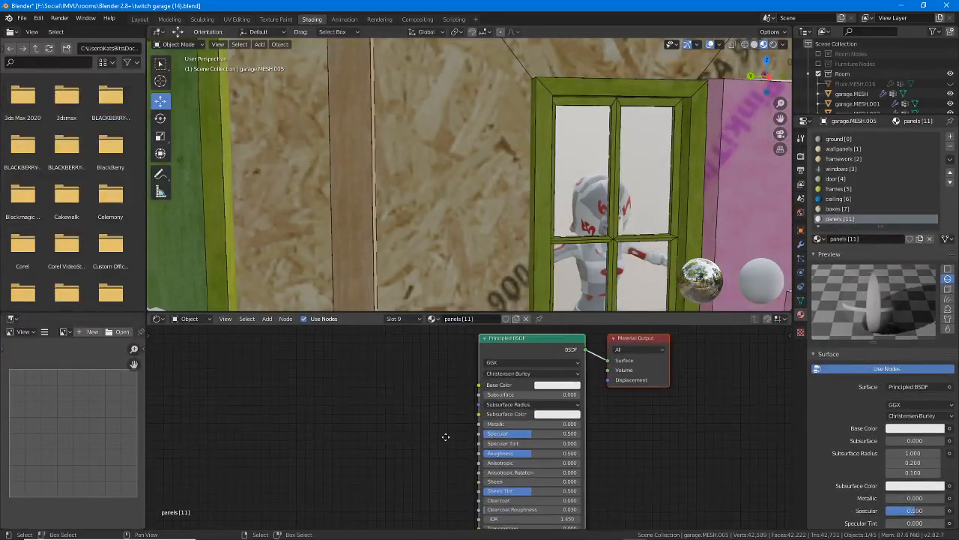
middle_drag(445, 437, 467, 450)
scroll(433, 198, down, 7)
middle_drag(466, 206, 442, 204)
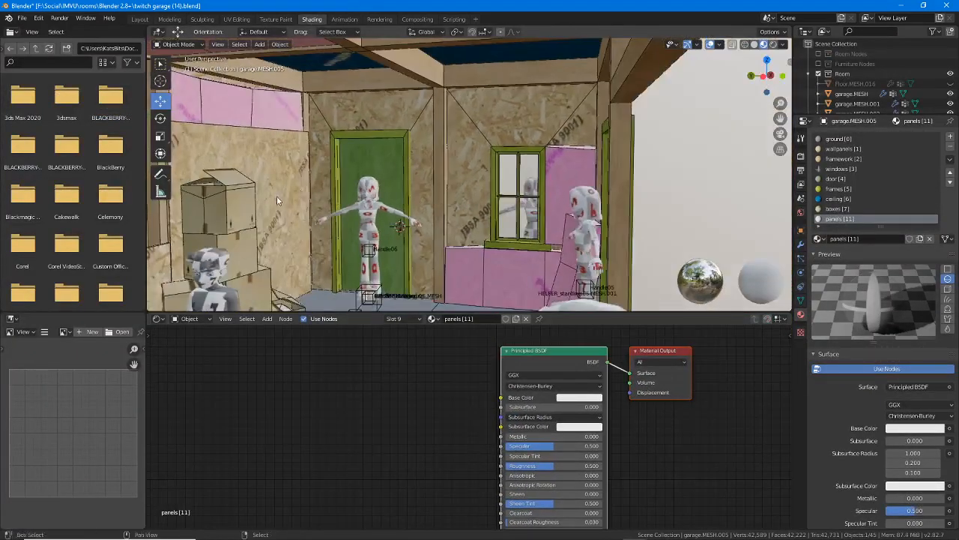
middle_drag(276, 196, 542, 207)
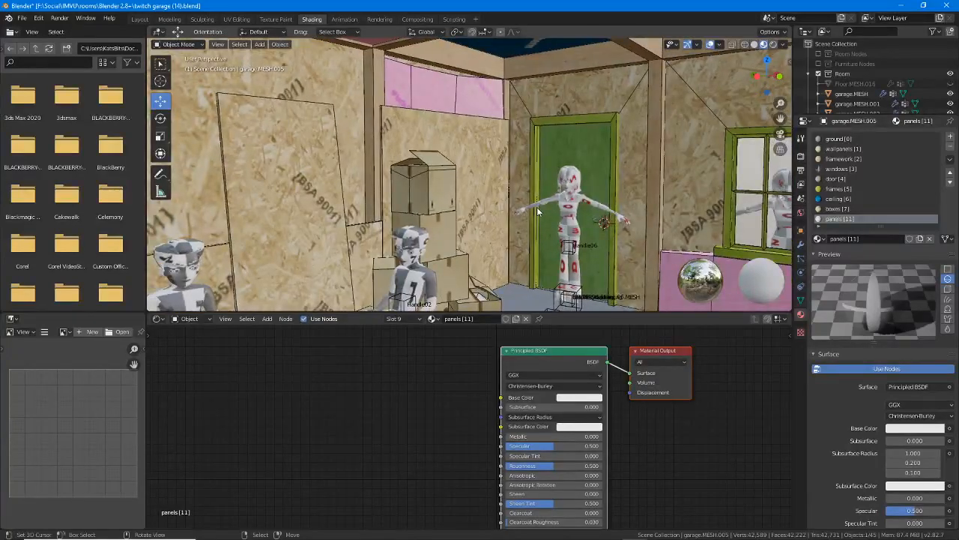
Compare the shader nodes of the loose back-wall panel, the garage mesh and the front leaning panel, ending on the back-wall panel.
click(314, 204)
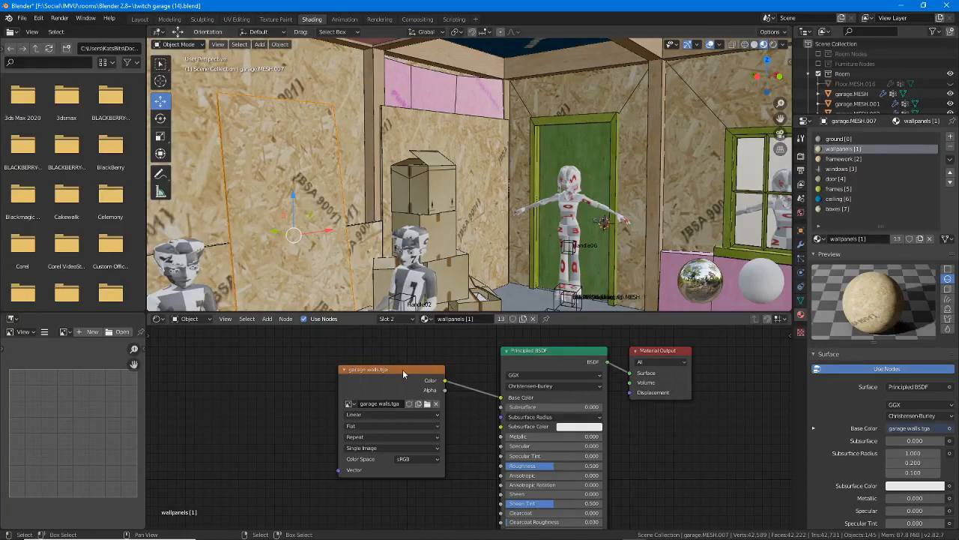
middle_drag(396, 367, 377, 361)
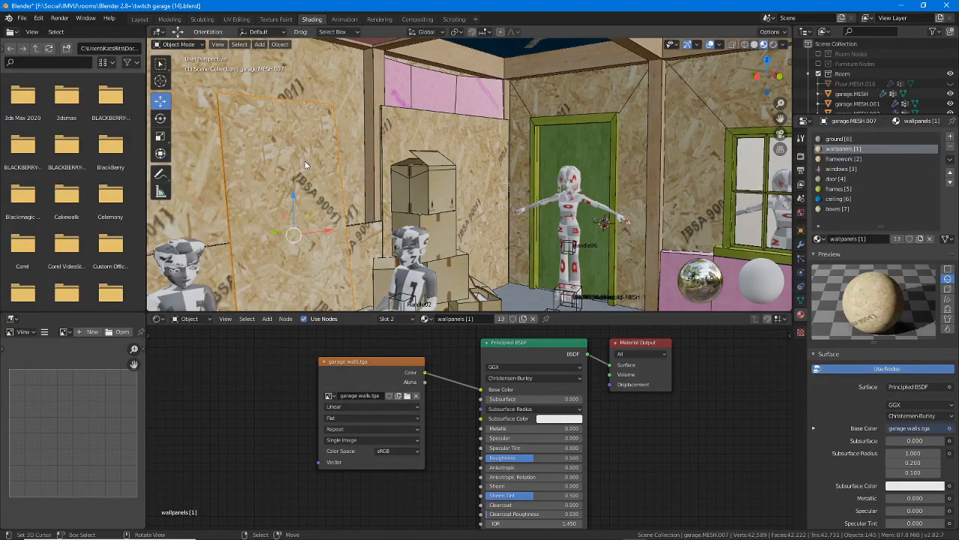
click(394, 129)
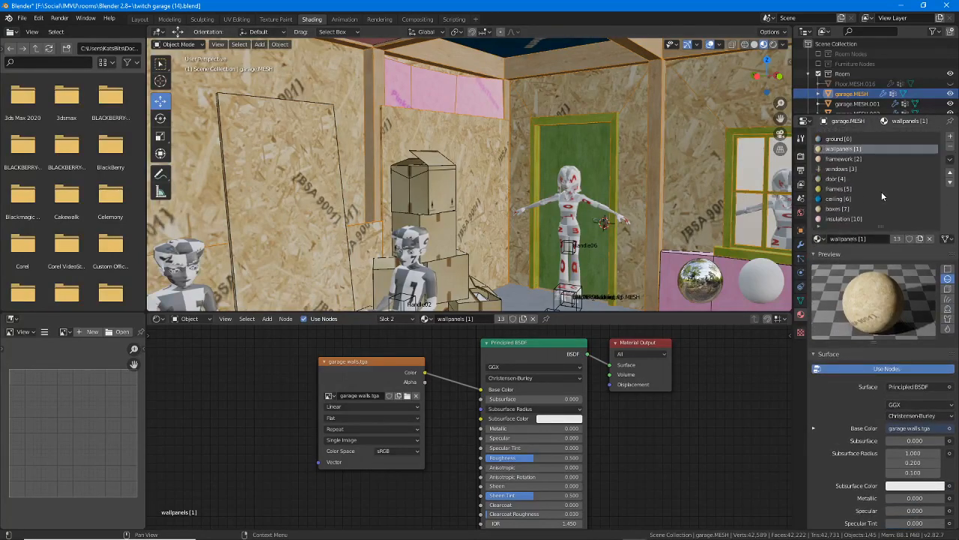
middle_drag(540, 232, 297, 198)
right_click(328, 142)
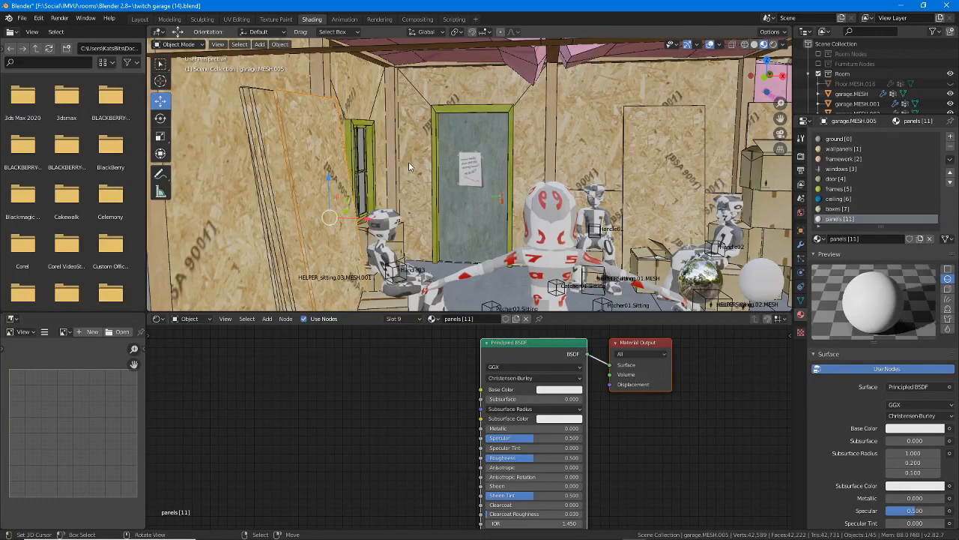
click(650, 141)
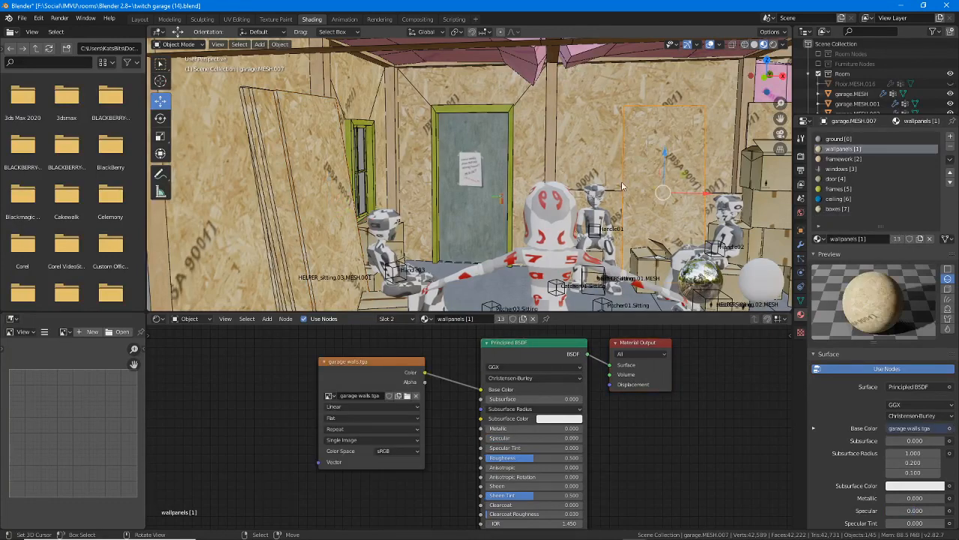
Add an Image Texture node beside the Principled BSDF in the front leaning panel's panels [11] material.
click(262, 215)
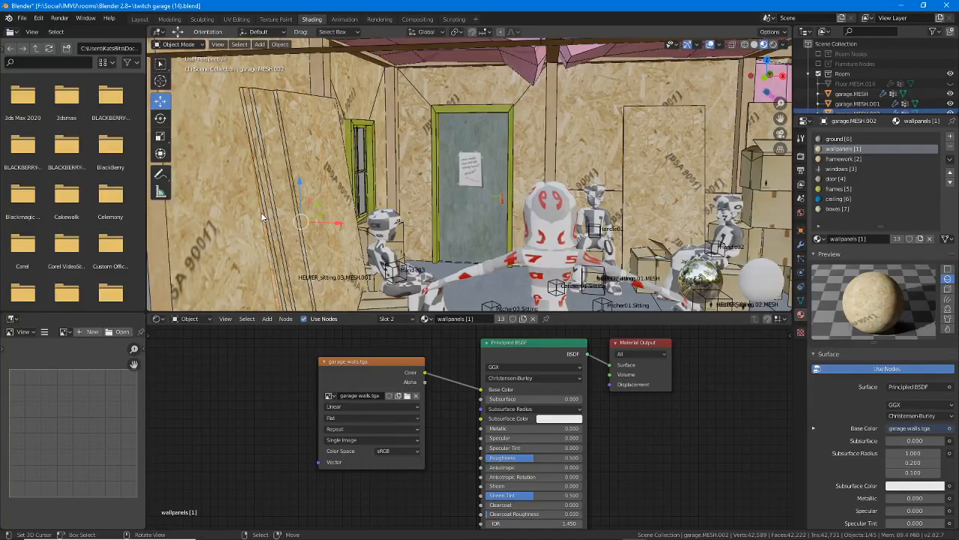
click(304, 128)
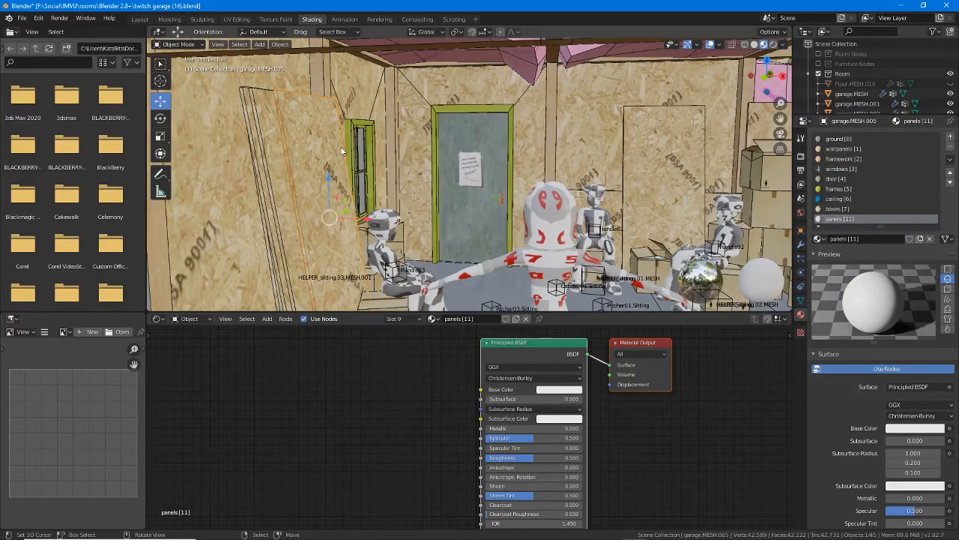
key(g)
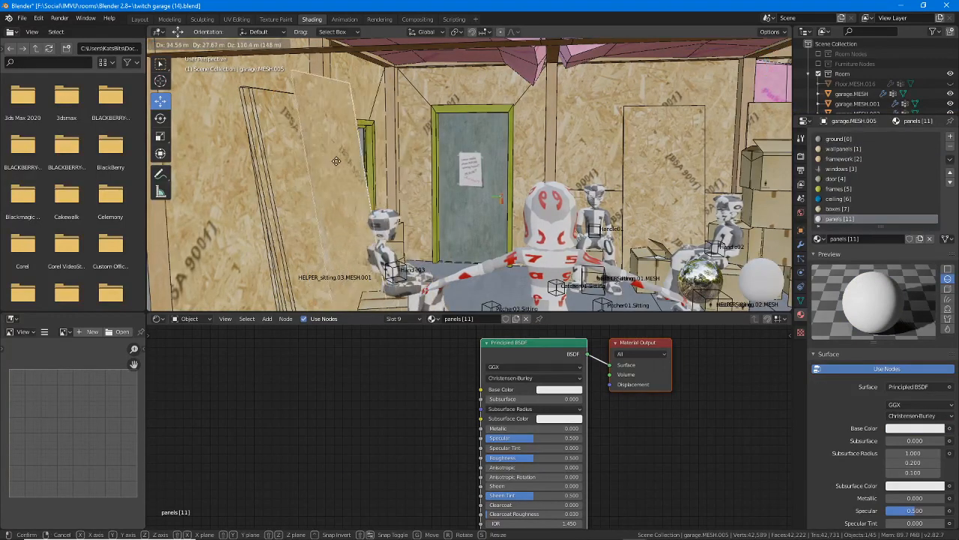
right_click(338, 147)
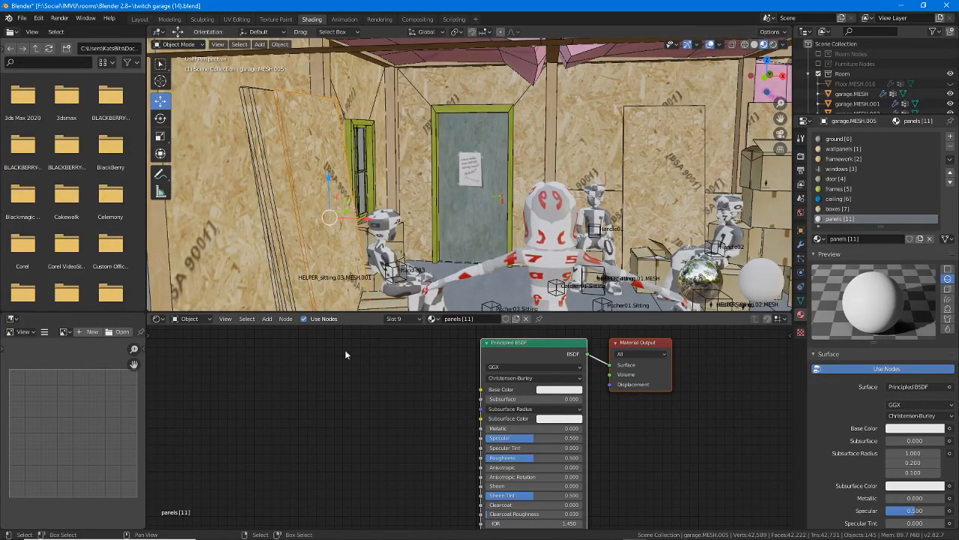
middle_drag(385, 405, 357, 410)
click(268, 319)
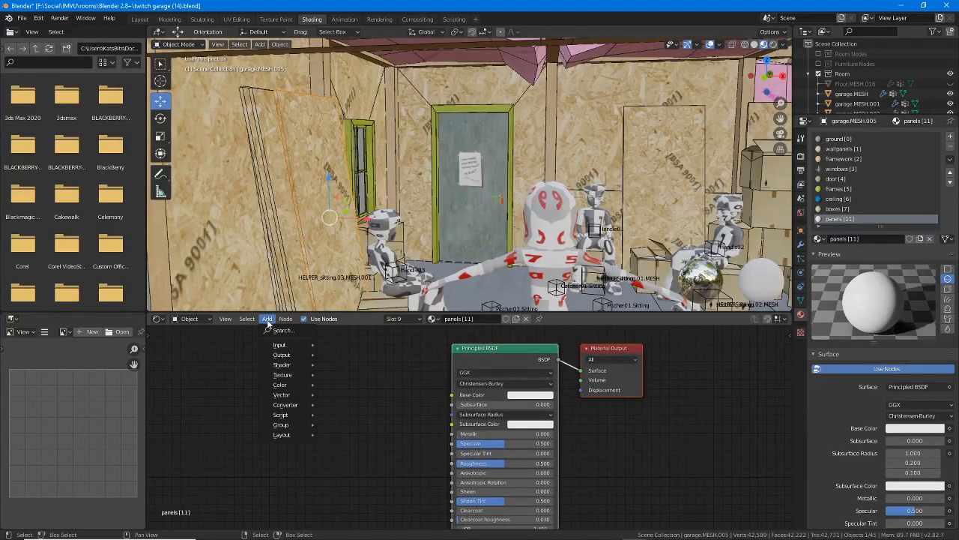
mouse_move(283, 375)
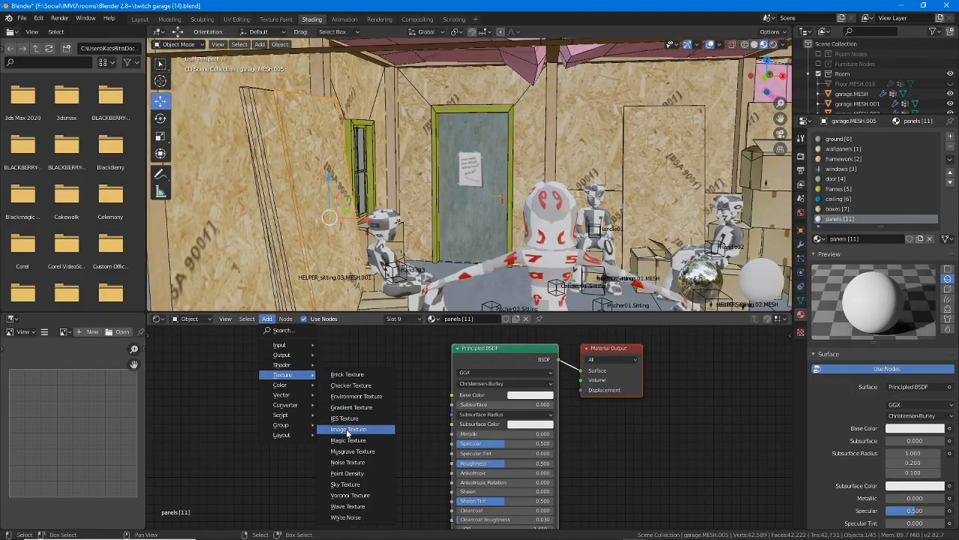
click(348, 429)
click(280, 373)
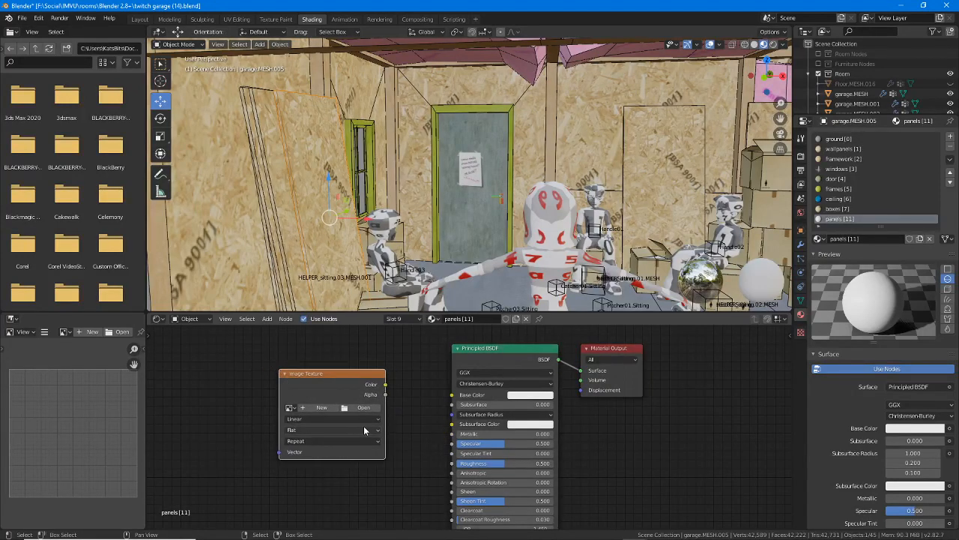
Load garage walls b.tga into the new Image Texture node and connect its Color output to the Principled BSDF's Base Color.
click(363, 408)
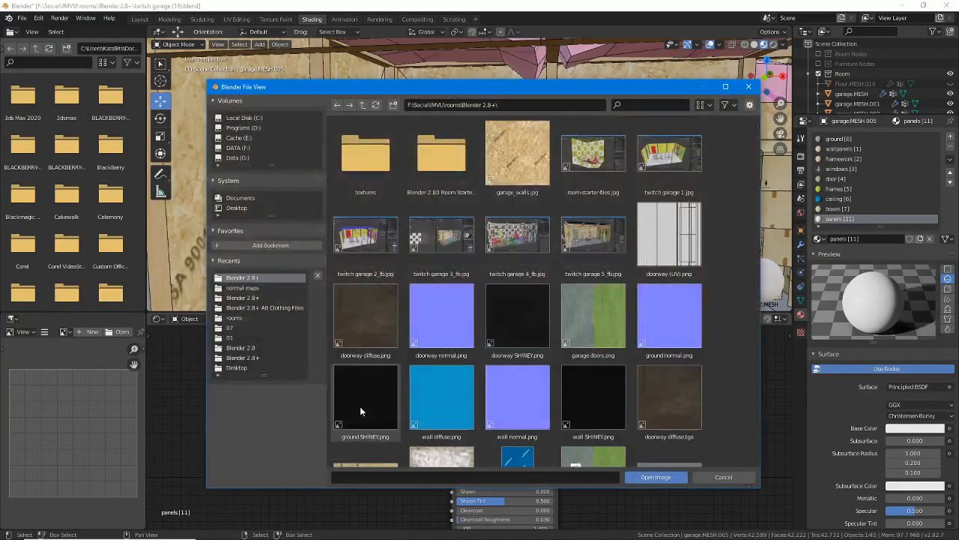
scroll(517, 374, down, 5)
scroll(514, 365, down, 3)
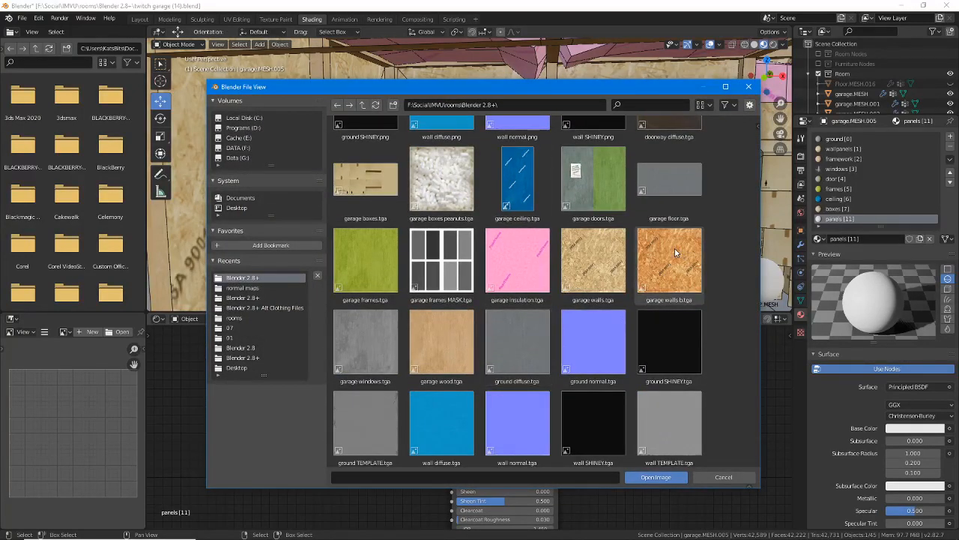
click(675, 255)
click(655, 478)
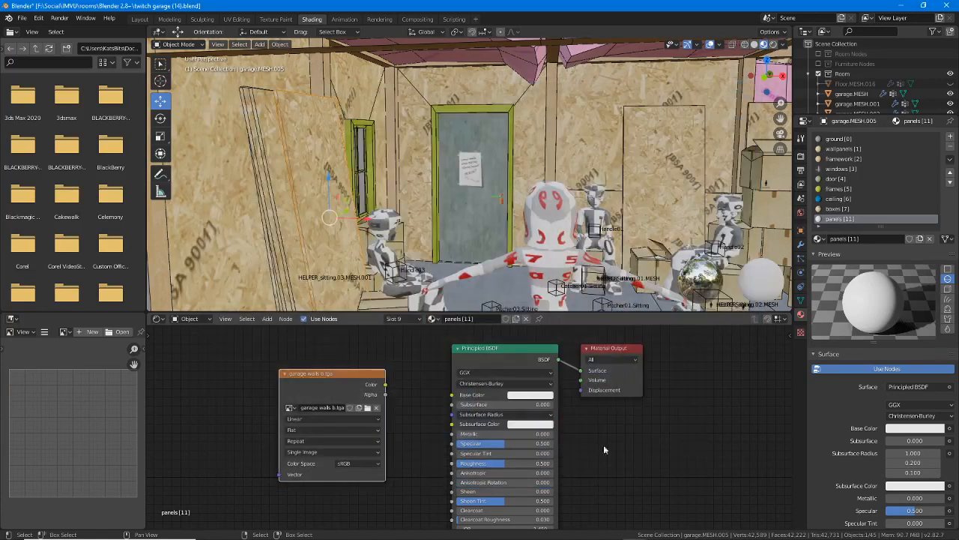
drag(385, 384, 453, 400)
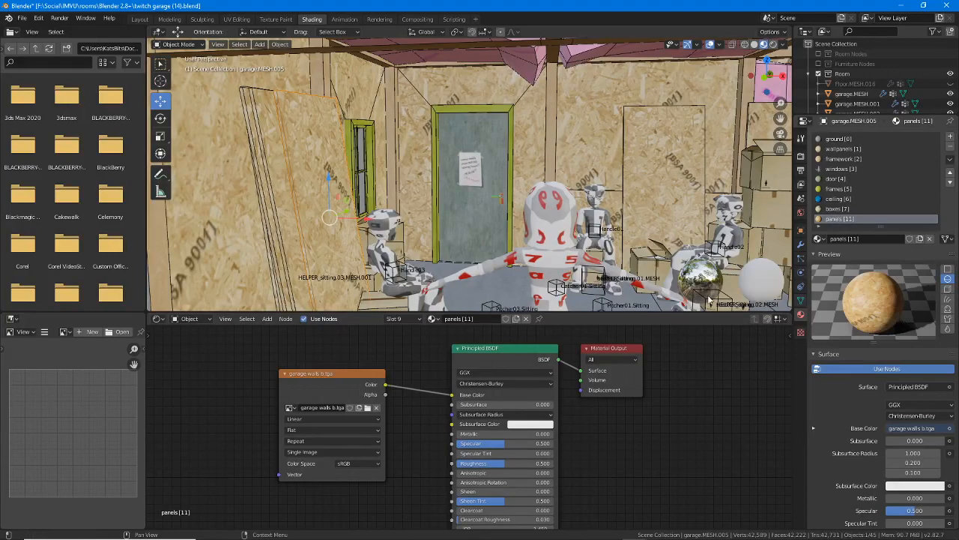
scroll(323, 185, up, 2)
key(Tab)
middle_drag(324, 185, 352, 199)
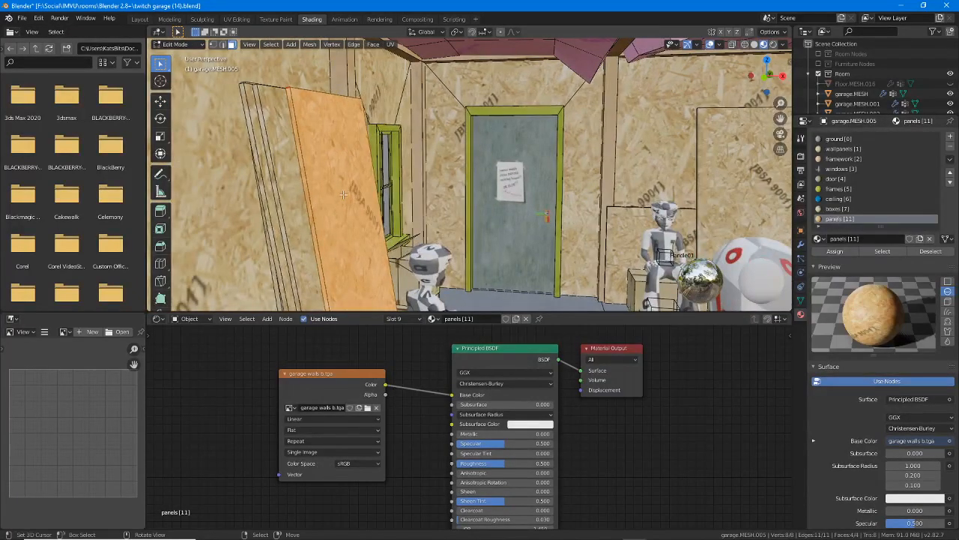
key(Tab)
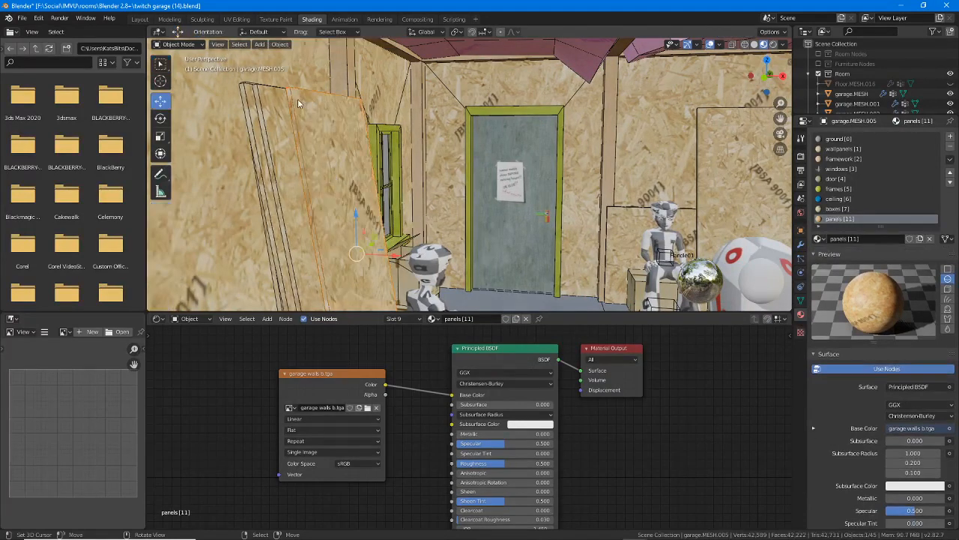
Remove every material slot from ground [0] through boxes [7] on the front leaning panel, keeping only panels [11].
click(840, 140)
click(951, 149)
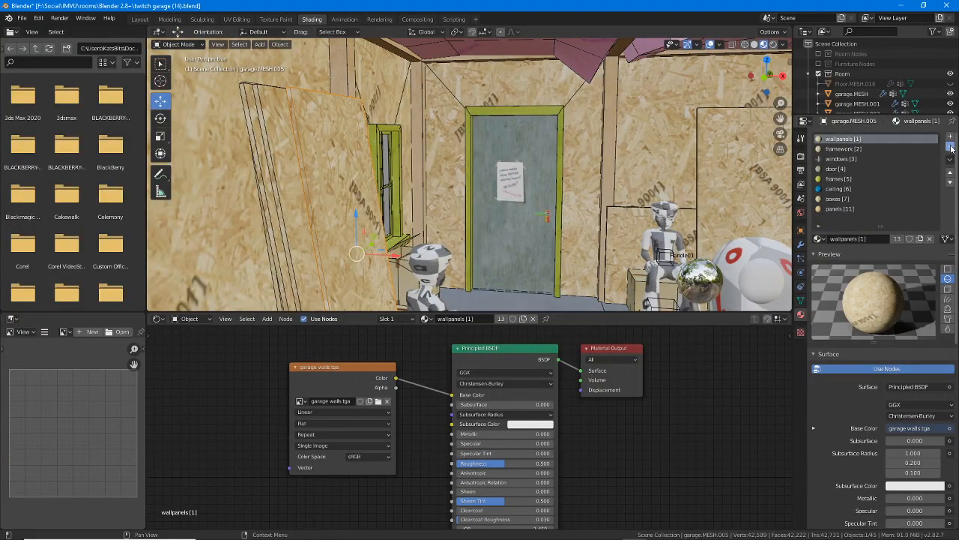
click(951, 149)
click(951, 148)
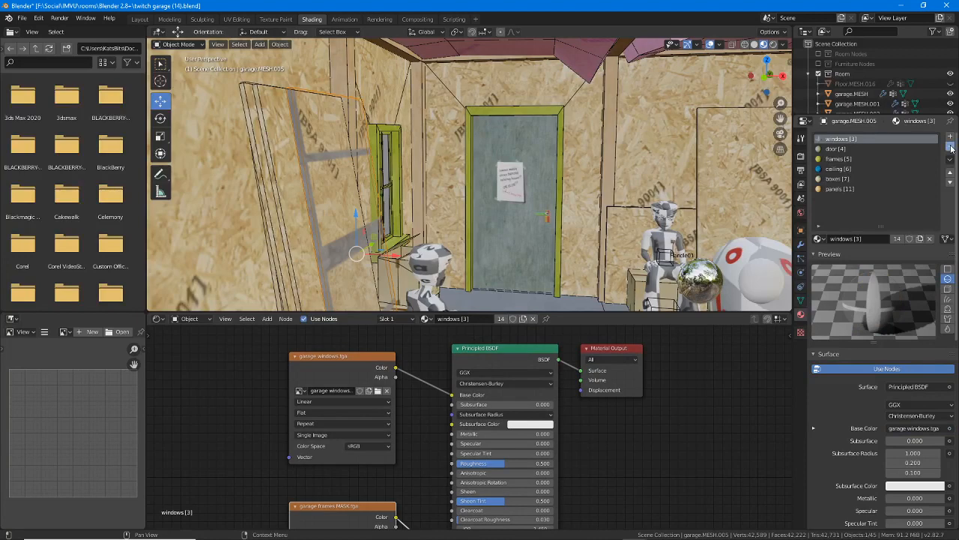
click(951, 148)
click(951, 149)
click(951, 148)
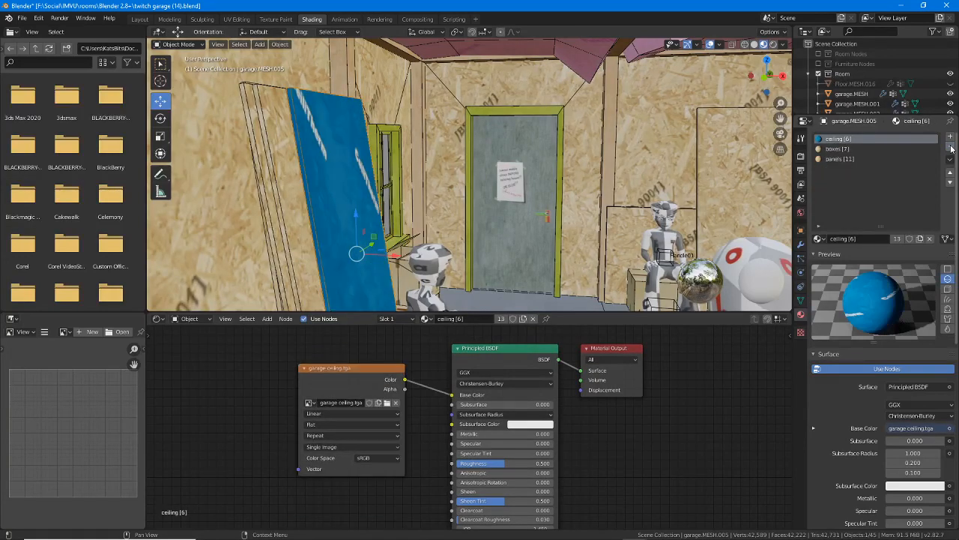
click(951, 149)
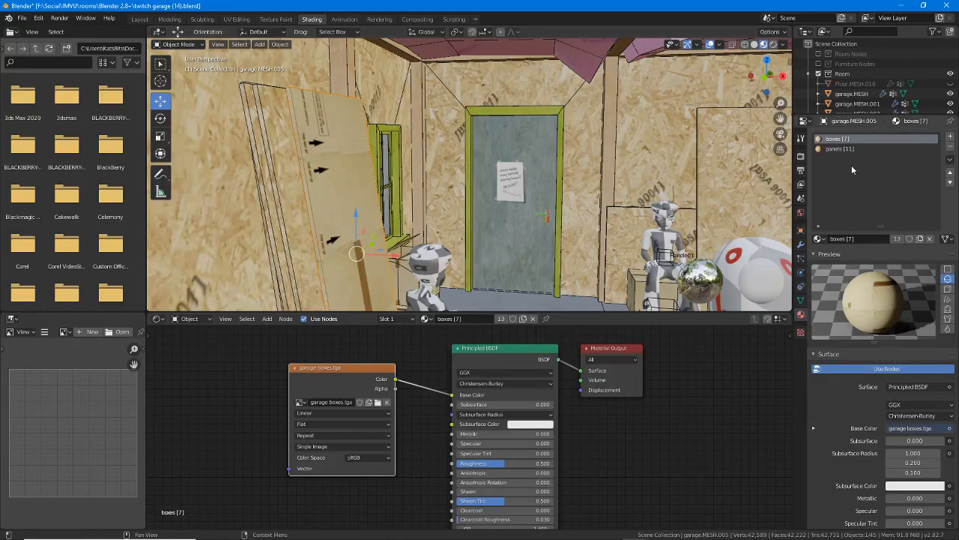
click(951, 150)
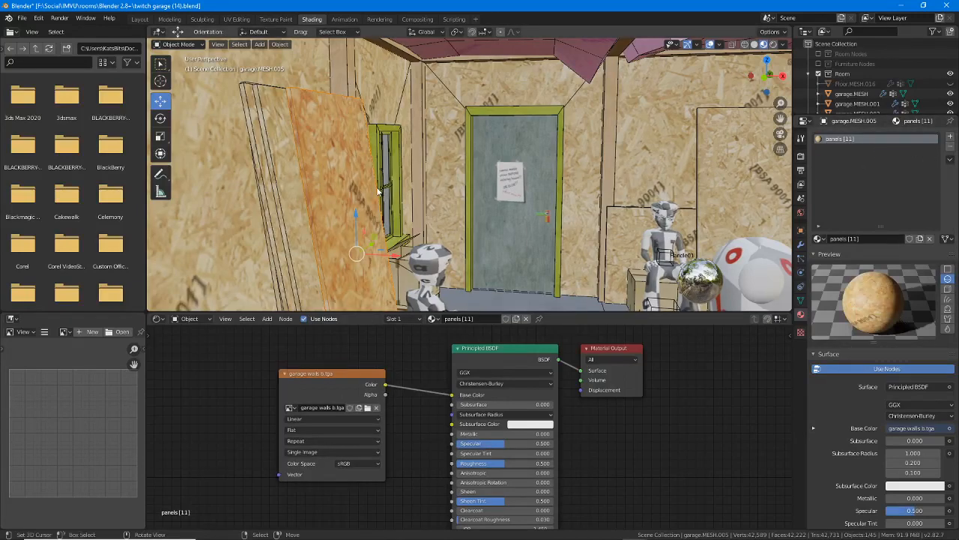
scroll(356, 192, up, 1)
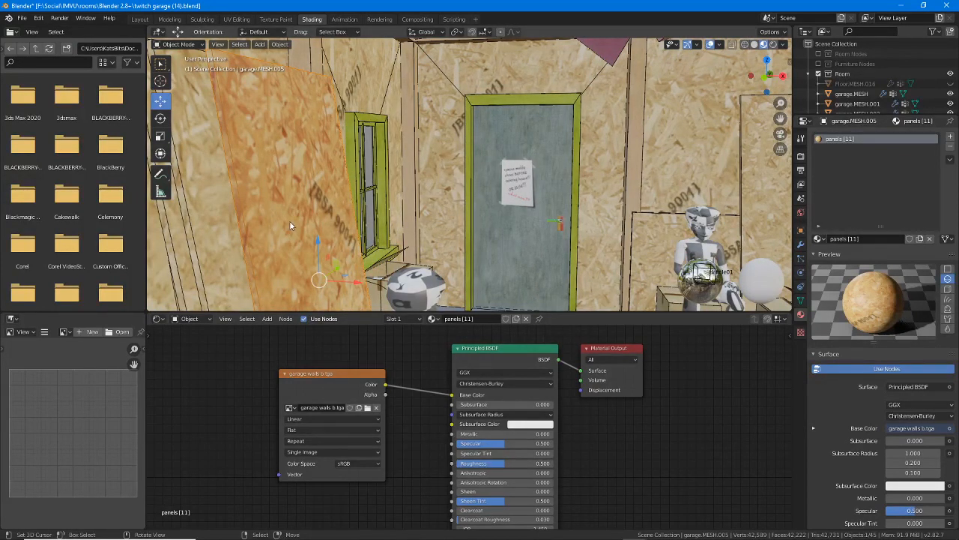
middle_drag(288, 225, 429, 233)
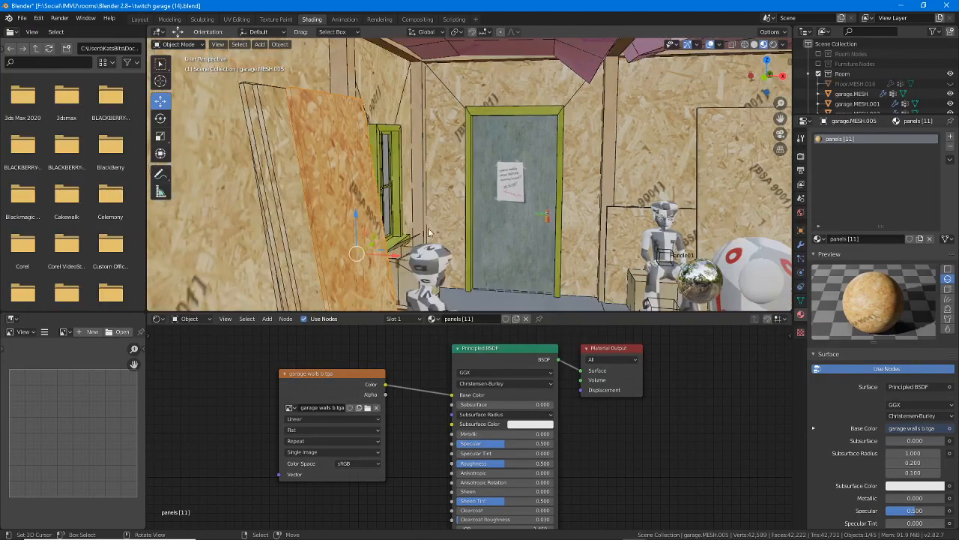
Replace wallpanels [1] with the panels [11] material on the leaning panel directly behind the front one.
click(297, 196)
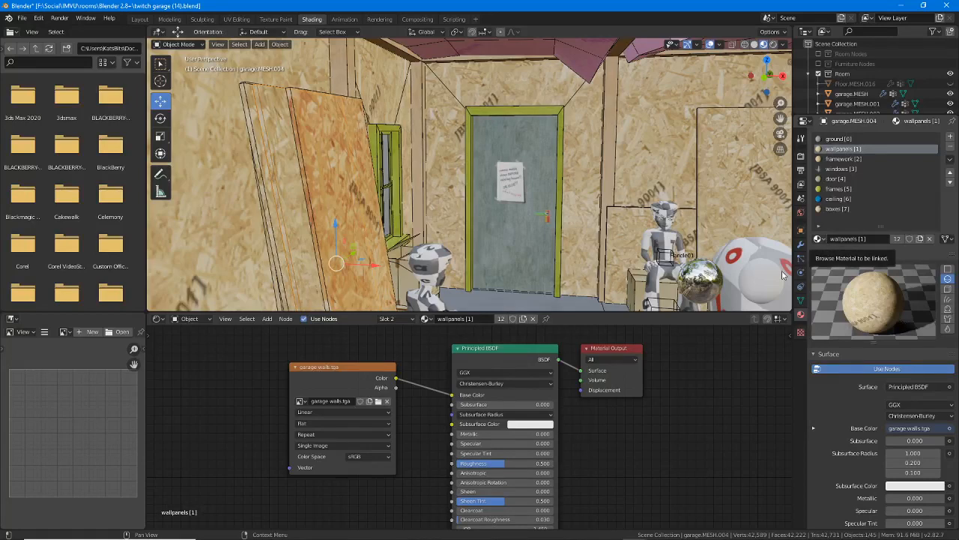
click(346, 172)
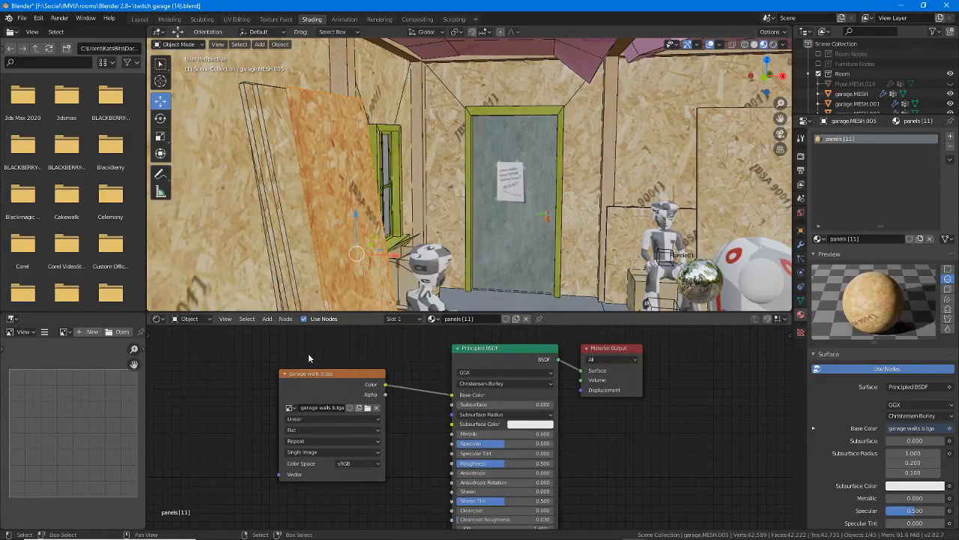
click(276, 153)
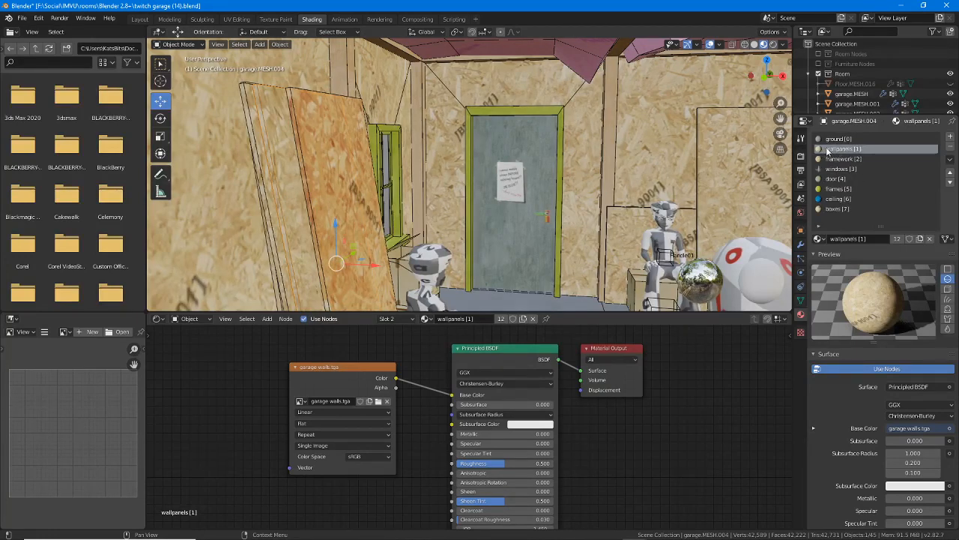
click(820, 238)
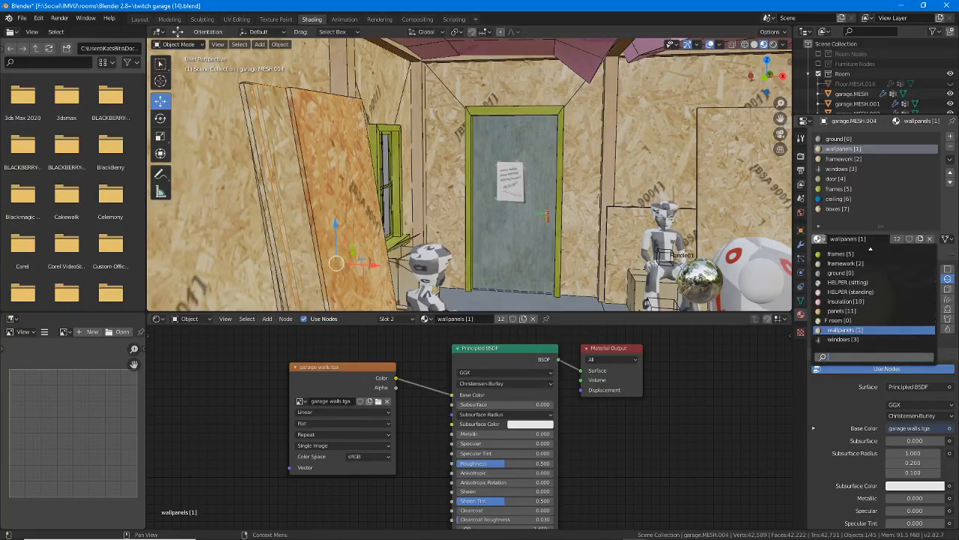
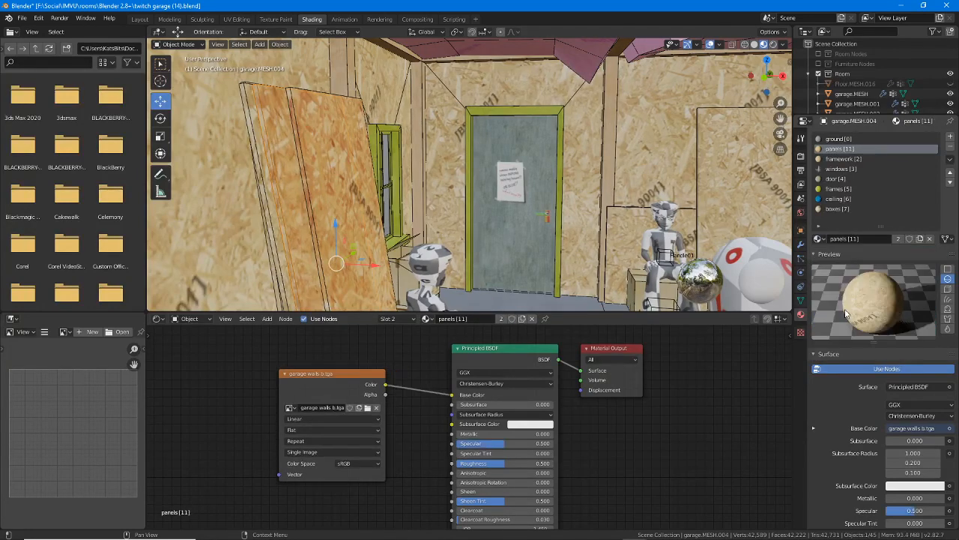
Replace wallpanels [1] with panels [11] on the third panel of the leaning stack.
click(270, 158)
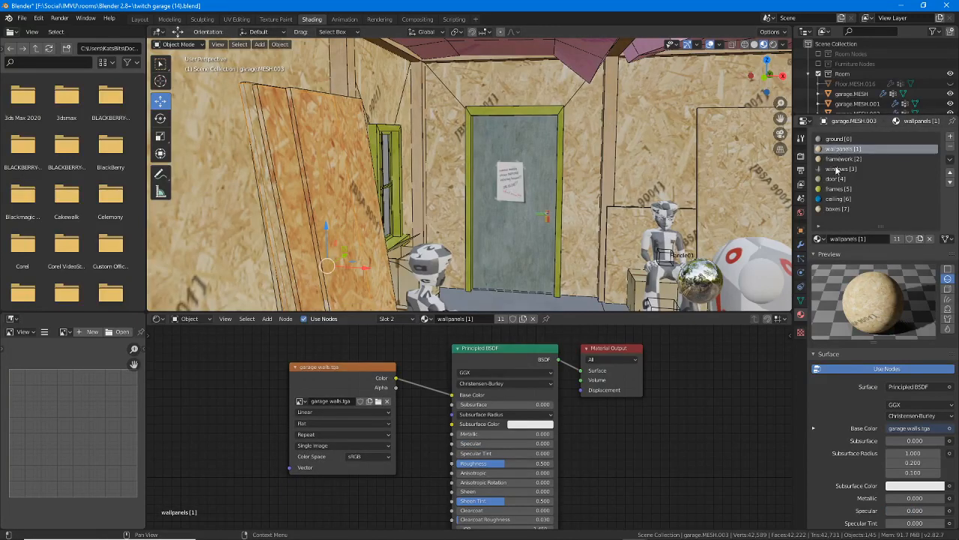
click(819, 238)
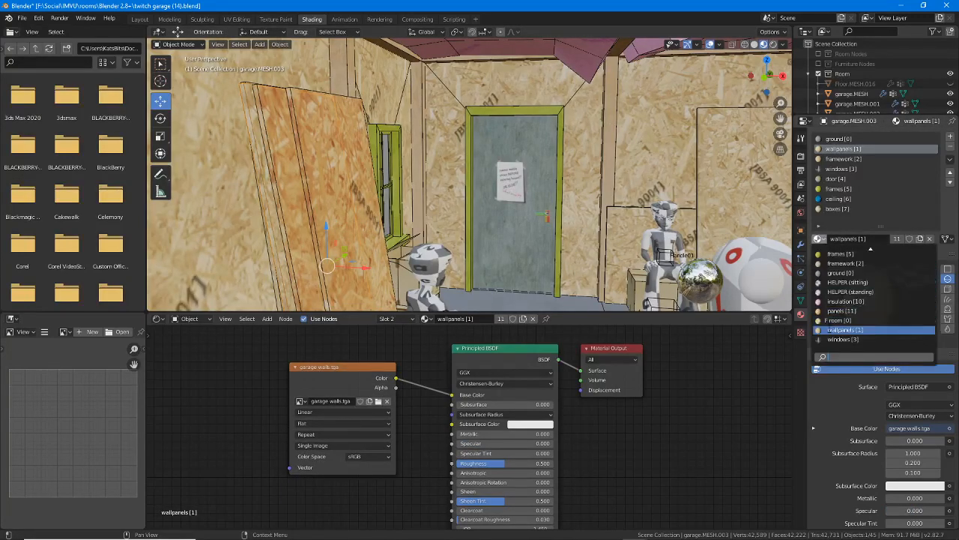
click(840, 310)
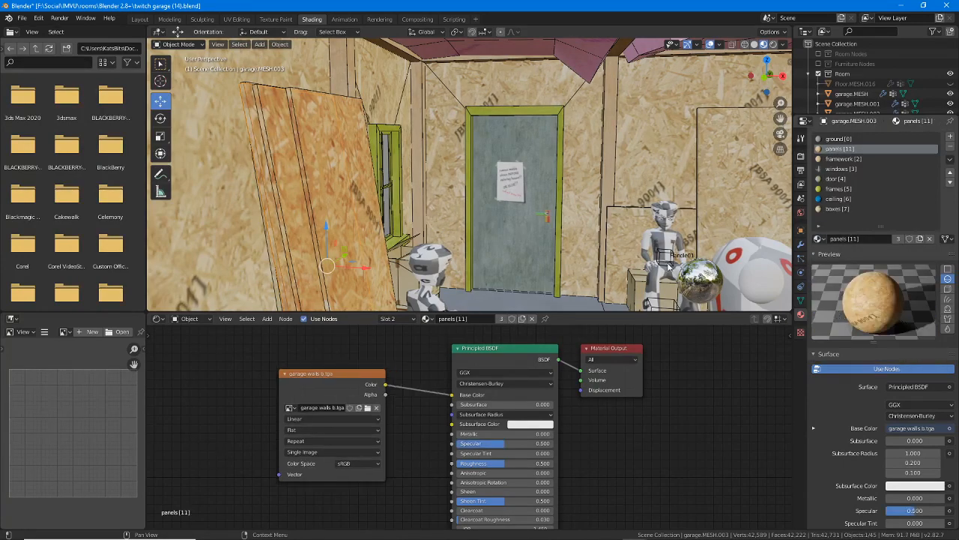
Replace wallpanels [1] with panels [11] on the remaining leaning panel that still uses the wall material.
middle_drag(421, 180, 329, 189)
click(351, 191)
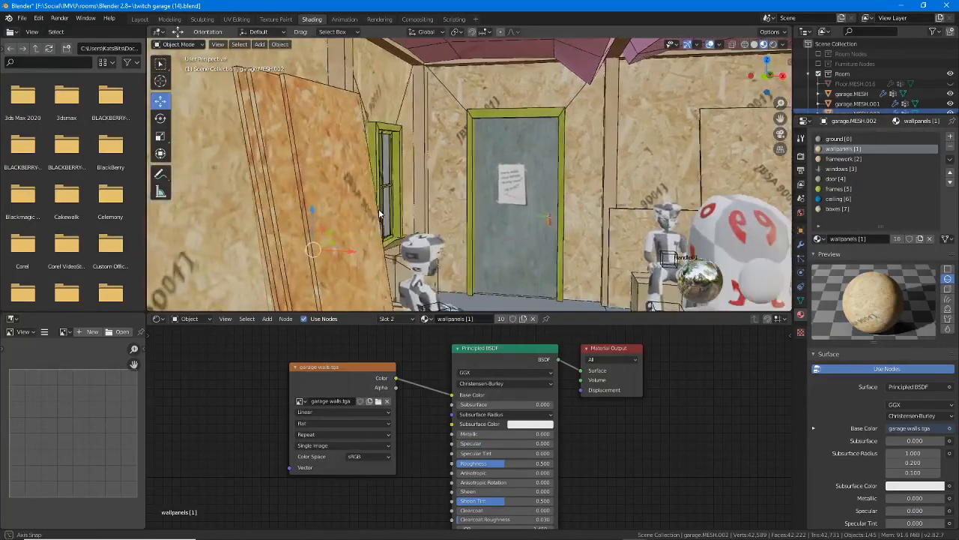
click(825, 240)
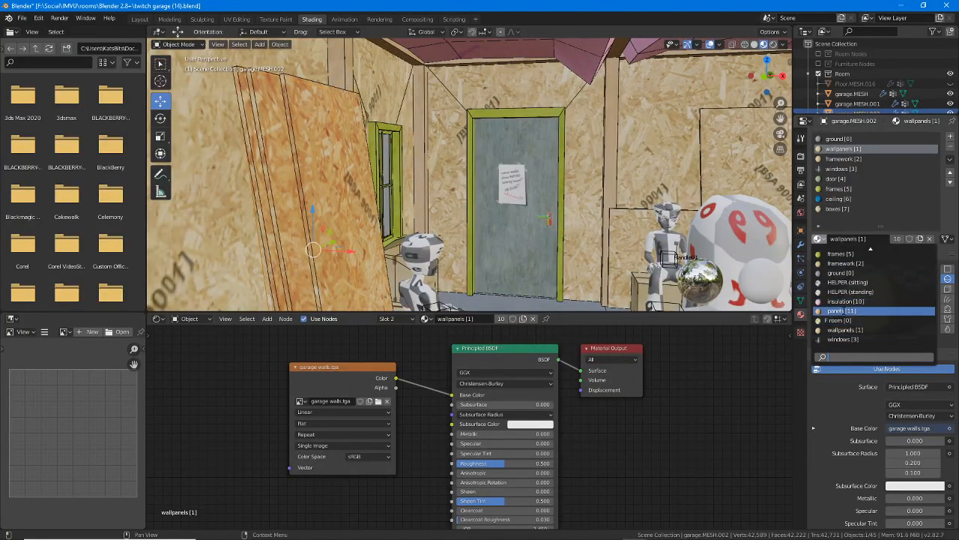
click(841, 310)
Replace wallpanels [1] with panels [11] on the loose panel against the back wall beside the stacked boxes.
middle_drag(638, 182, 567, 166)
scroll(546, 158, up, 2)
click(537, 171)
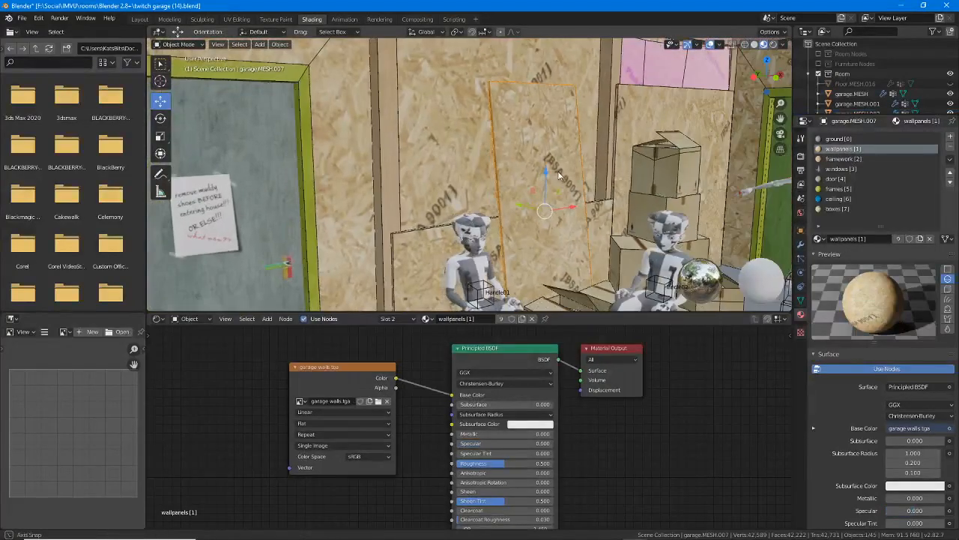
click(825, 239)
click(843, 315)
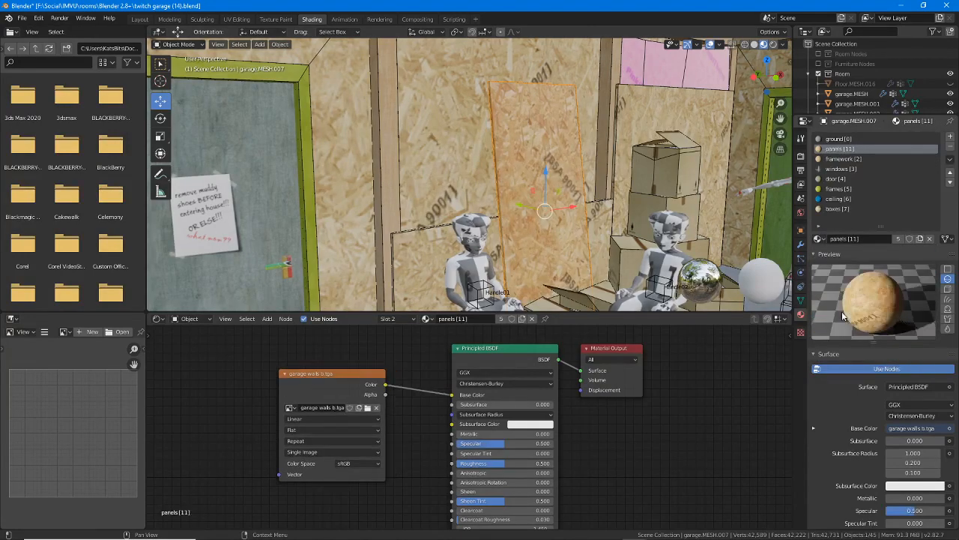
Compare the loose back-wall panel's new material with the surrounding garage walls from a wider view of the room.
middle_drag(569, 180, 471, 207)
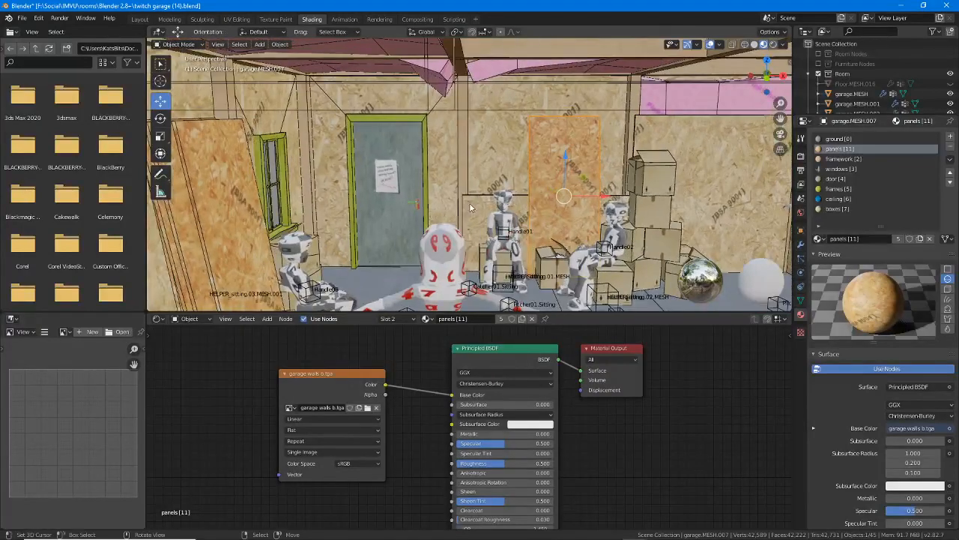
click(467, 201)
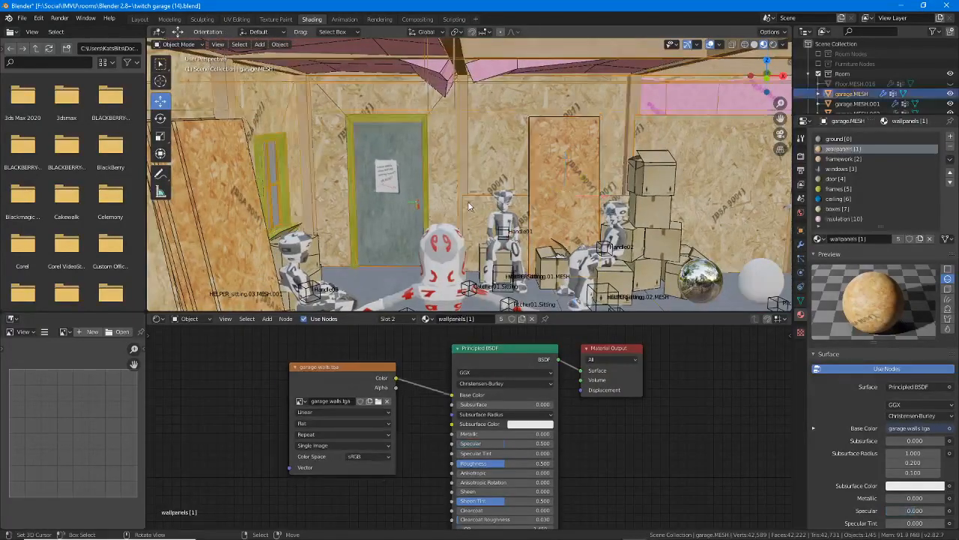
click(542, 154)
middle_drag(544, 153, 466, 180)
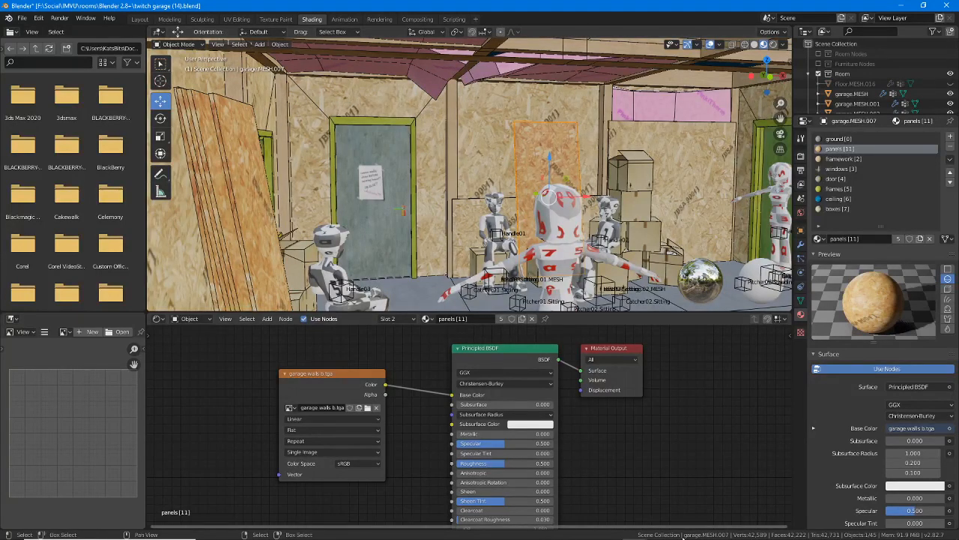
Switch to the IMVU editor, mark the free material slot below the last one and the windows opacity map, and return to Blender.
click(708, 529)
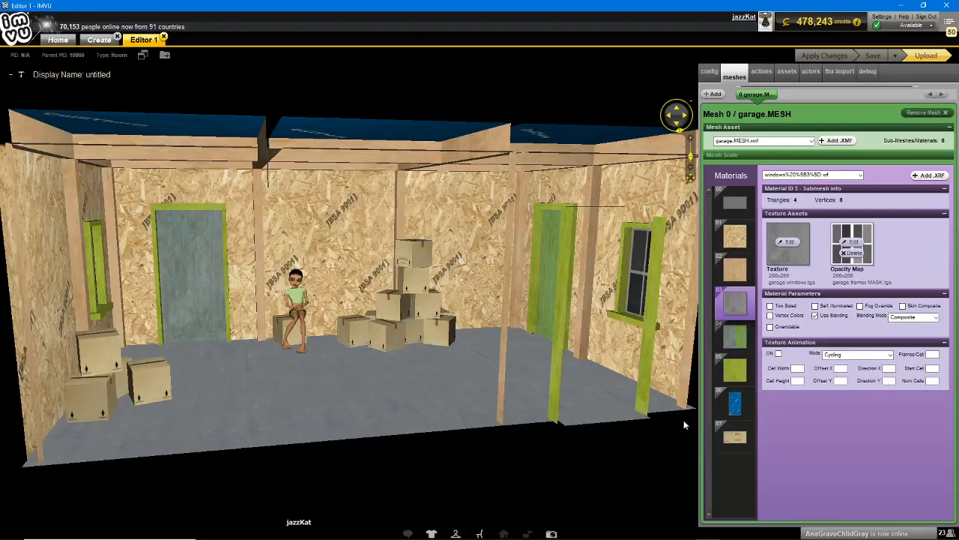
key(ctrl+2)
mouse_move(717, 460)
mouse_down()
mouse_move(713, 484)
mouse_move(761, 459)
mouse_move(685, 460)
mouse_move(755, 476)
mouse_up()
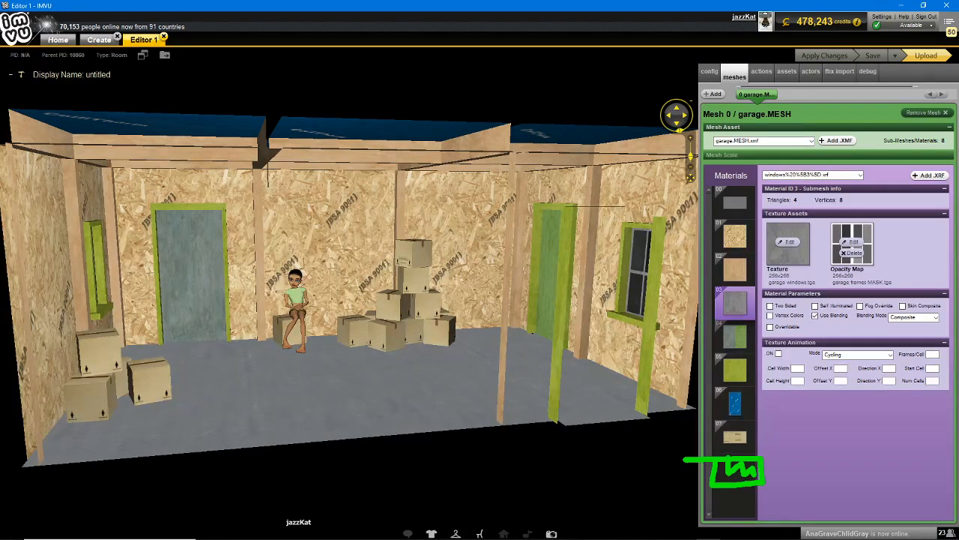
mouse_move(828, 229)
mouse_down()
mouse_move(824, 264)
mouse_move(902, 273)
mouse_move(898, 217)
mouse_move(808, 214)
mouse_up()
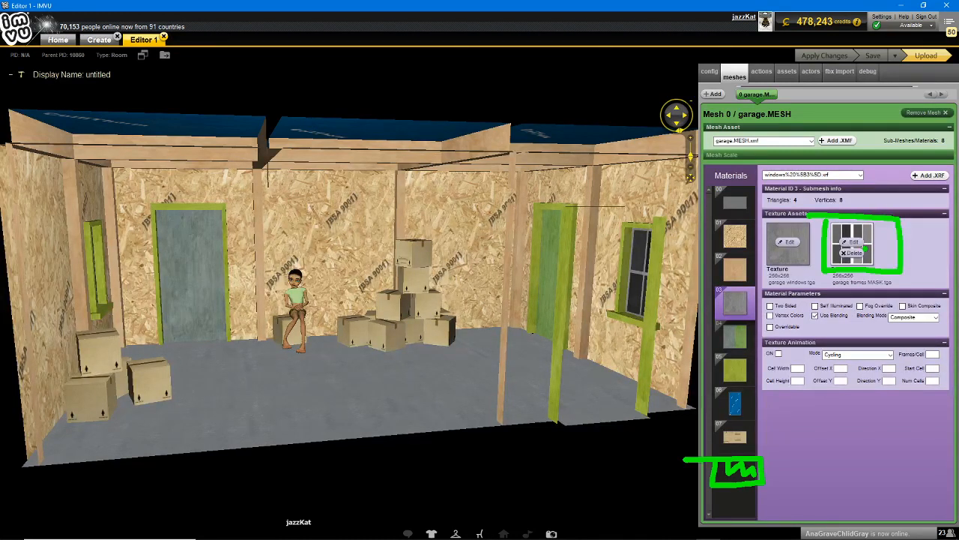
key(Escape)
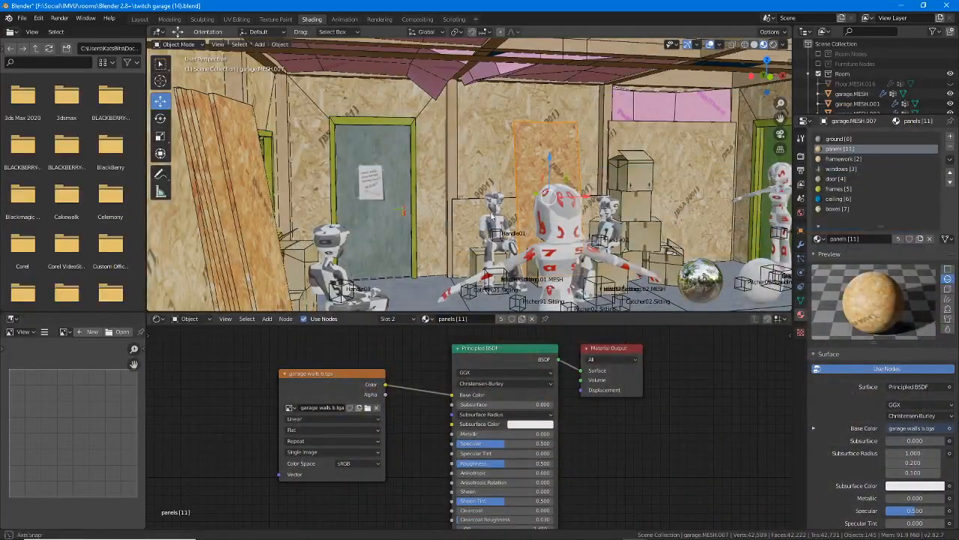
In the Layout workspace, select all faces of the low panel behind the seated figures on garage.MESH.
scroll(416, 233, up, 5)
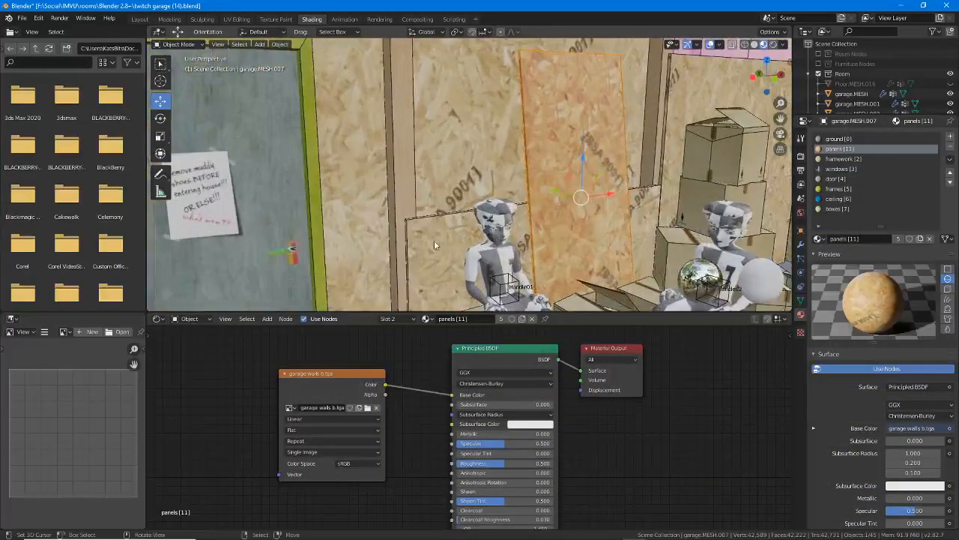
click(139, 18)
middle_drag(377, 323, 581, 298)
scroll(281, 327, up, 4)
shift+middle_drag(271, 328, 595, 322)
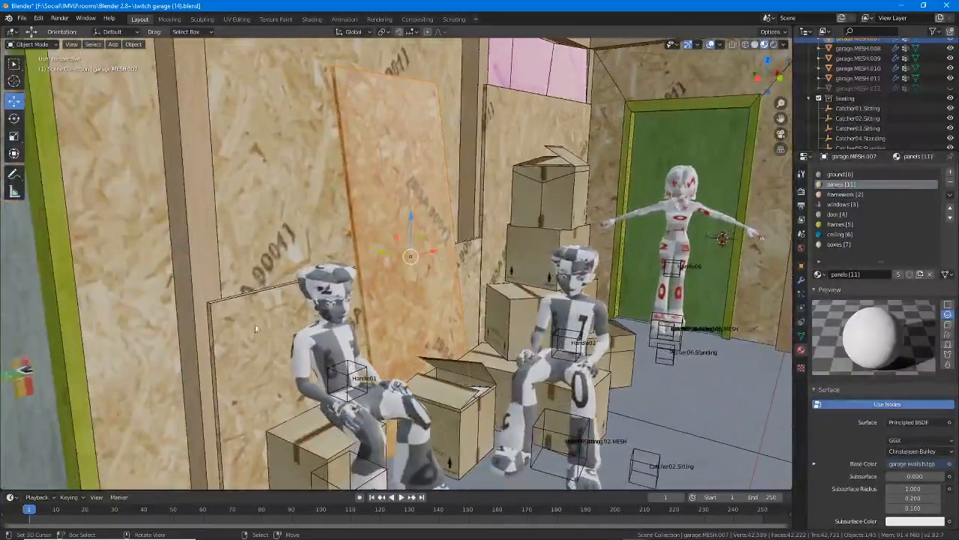
click(242, 318)
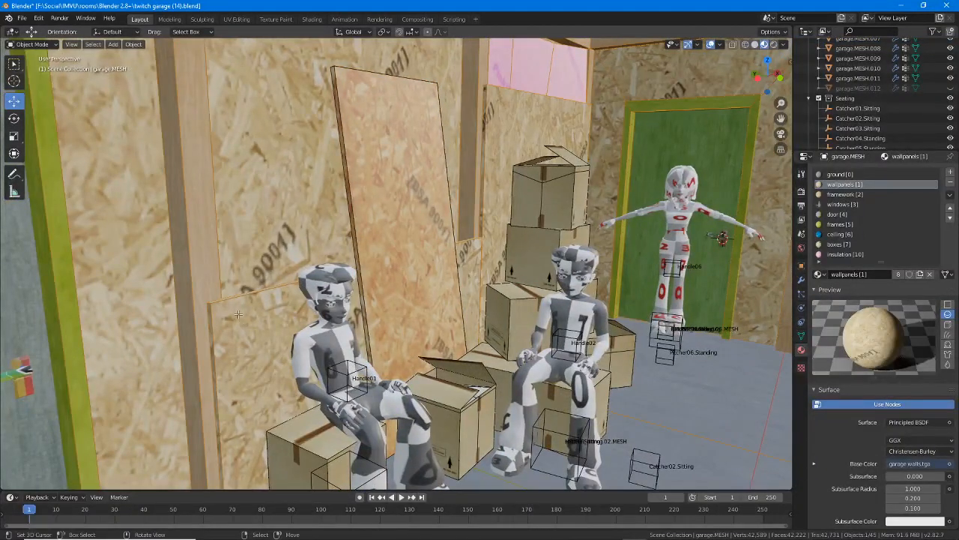
key(Tab)
click(240, 341)
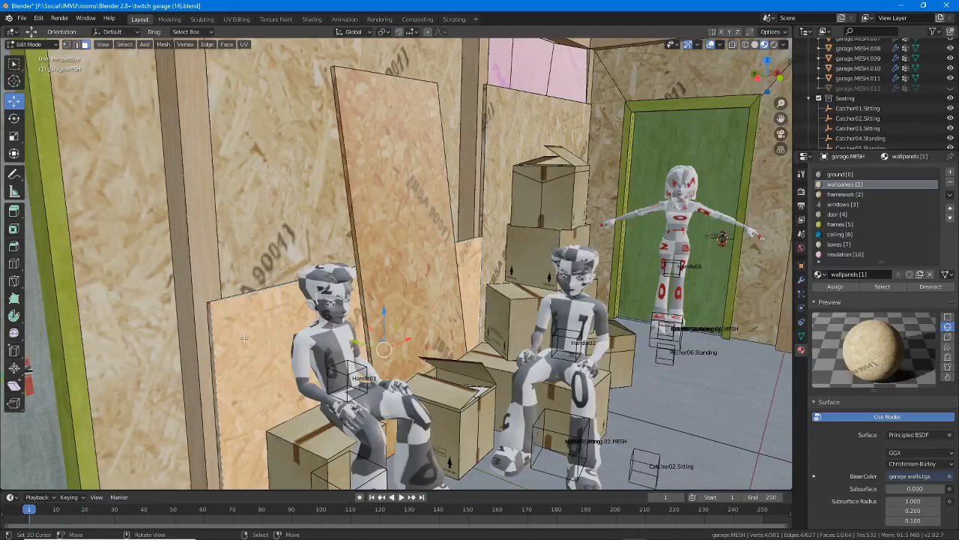
key(ctrl+KP_Add)
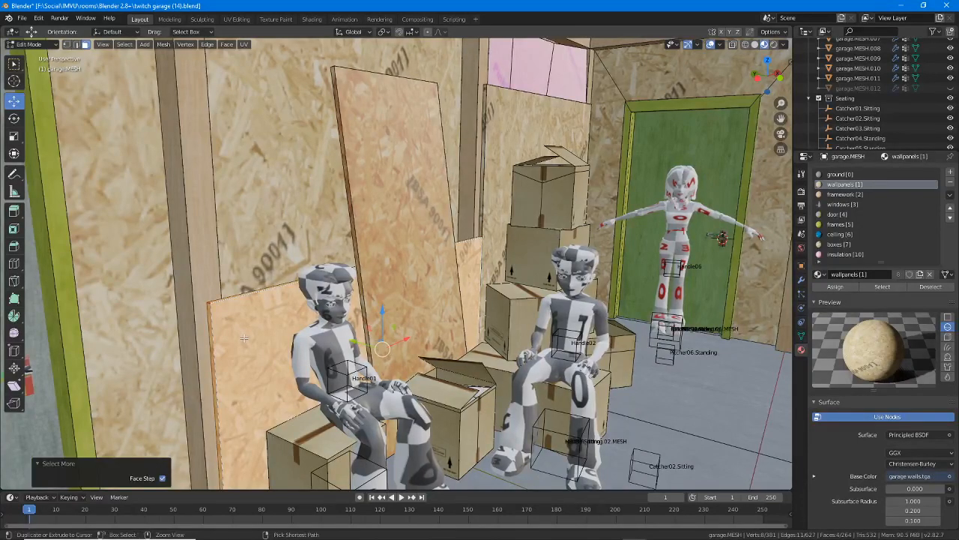
Add a material slot to garage.MESH, assign it to the selected low panel, and set its material to panels [11].
scroll(857, 211, down, 4)
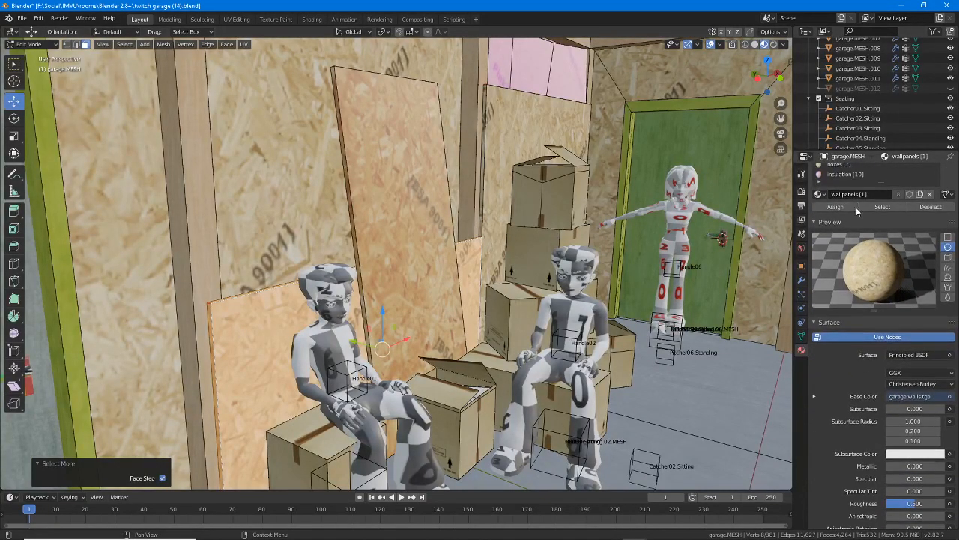
scroll(858, 213, up, 4)
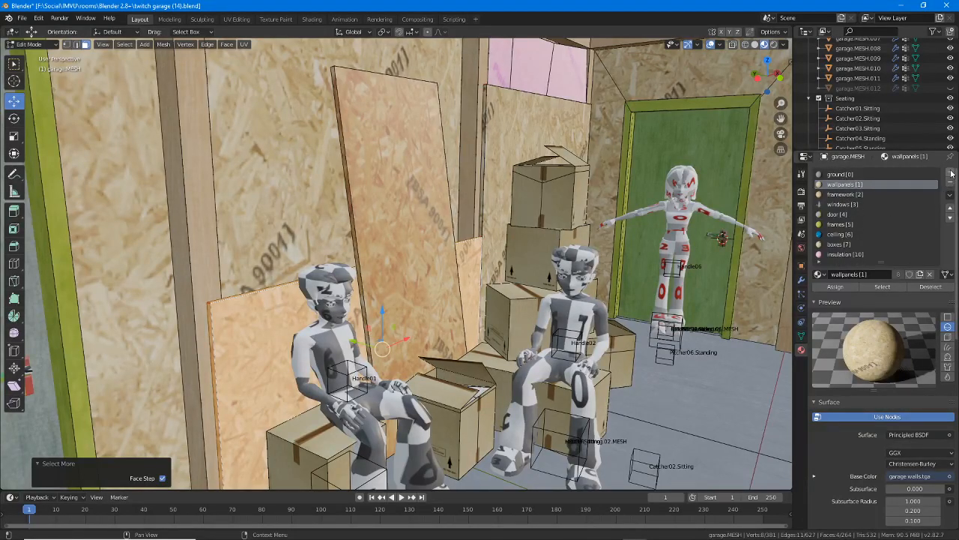
click(951, 174)
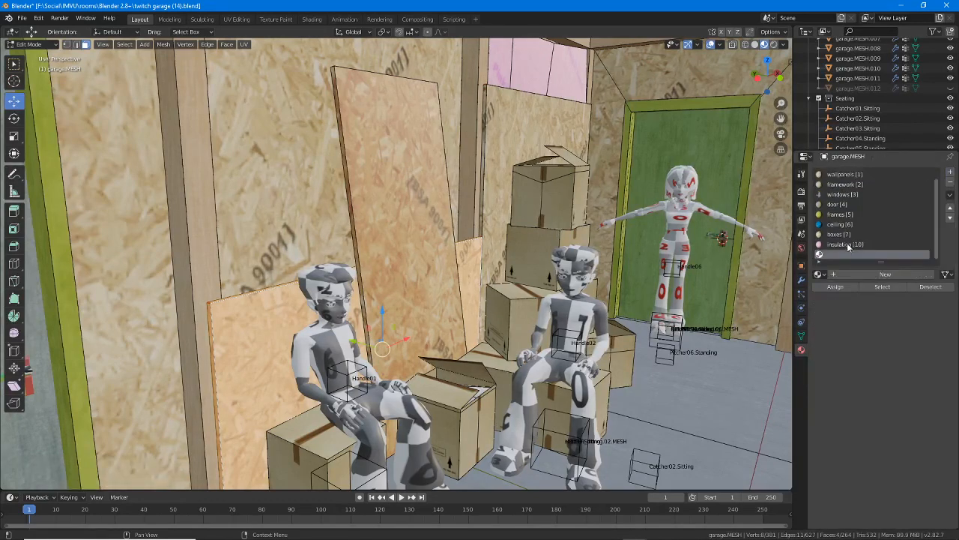
click(835, 288)
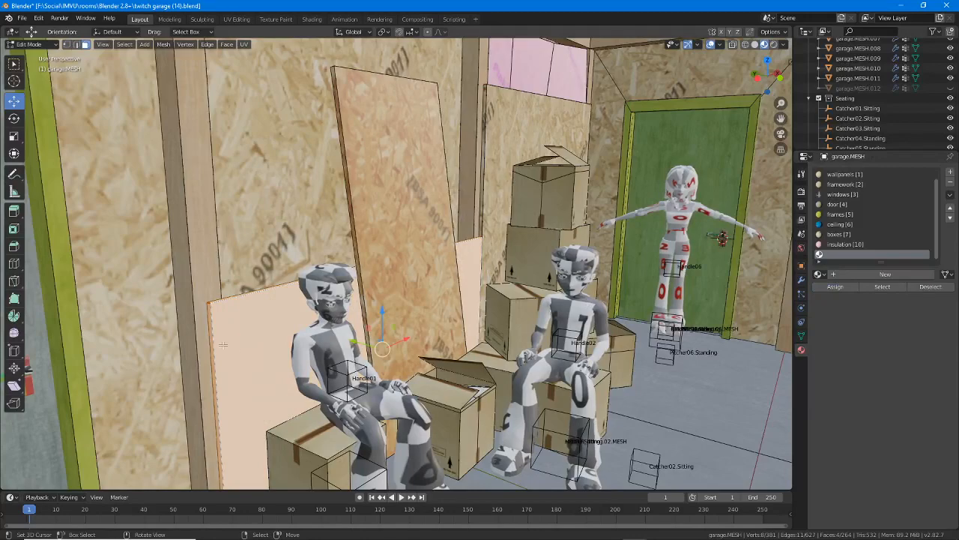
middle_drag(277, 353, 309, 209)
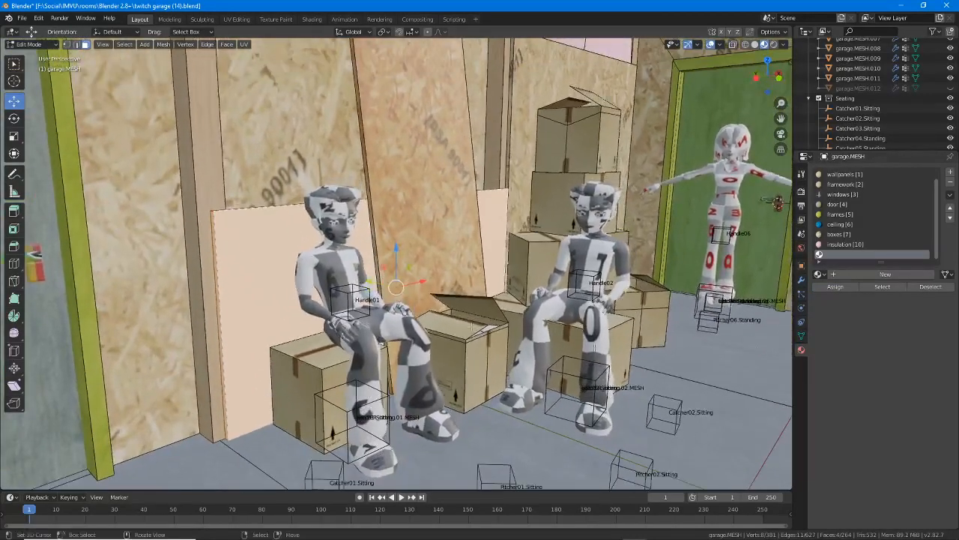
click(820, 275)
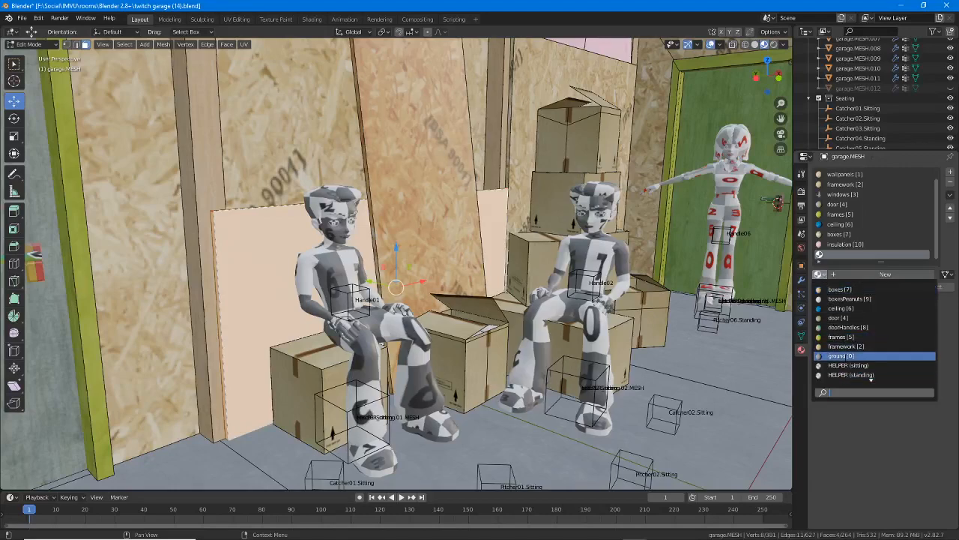
scroll(858, 357, down, 7)
scroll(874, 357, up, 3)
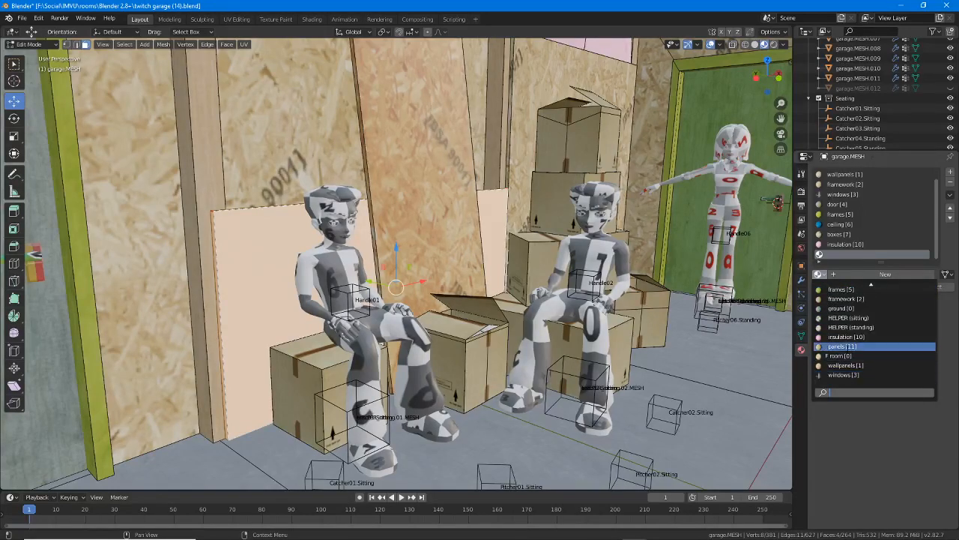
click(841, 347)
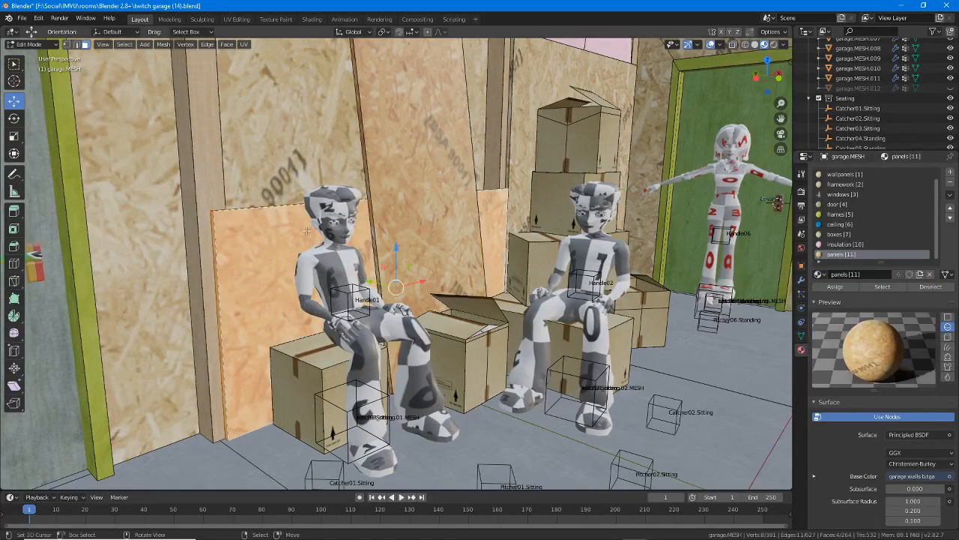
Assign panels [11] to all faces of the large panel behind the stacked boxes, below the pink insulation, and clear the selection.
middle_drag(574, 286, 510, 294)
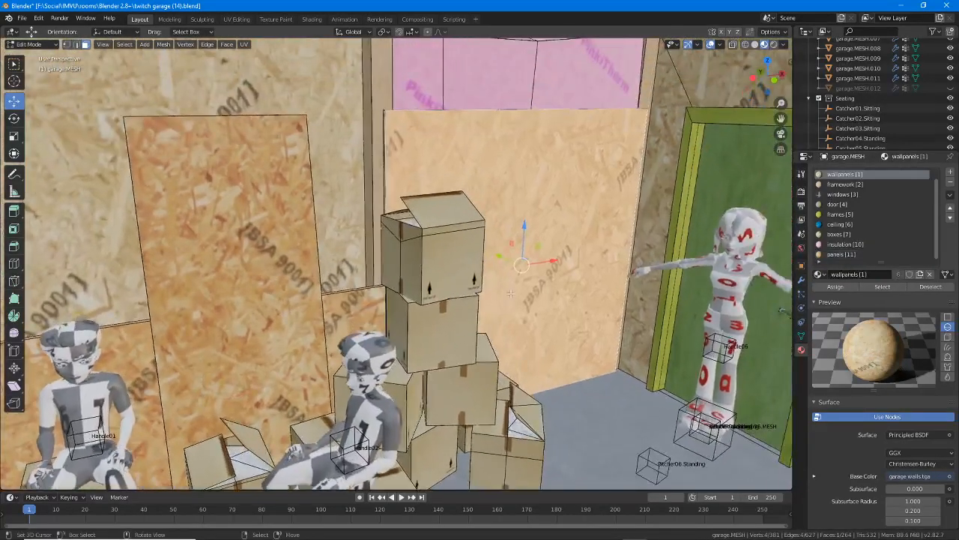
key(ctrl+KP_Add)
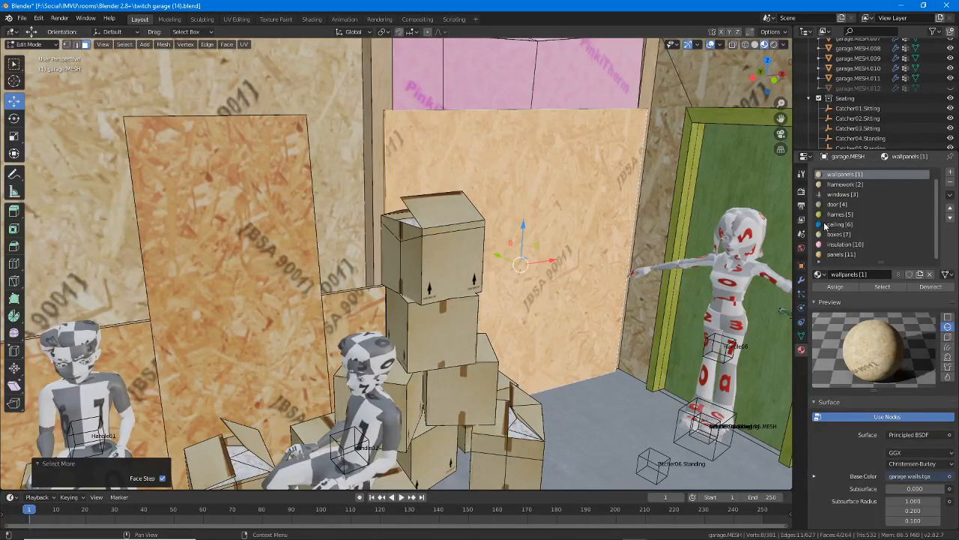
scroll(345, 309, down, 1)
shift+middle_drag(345, 309, 389, 298)
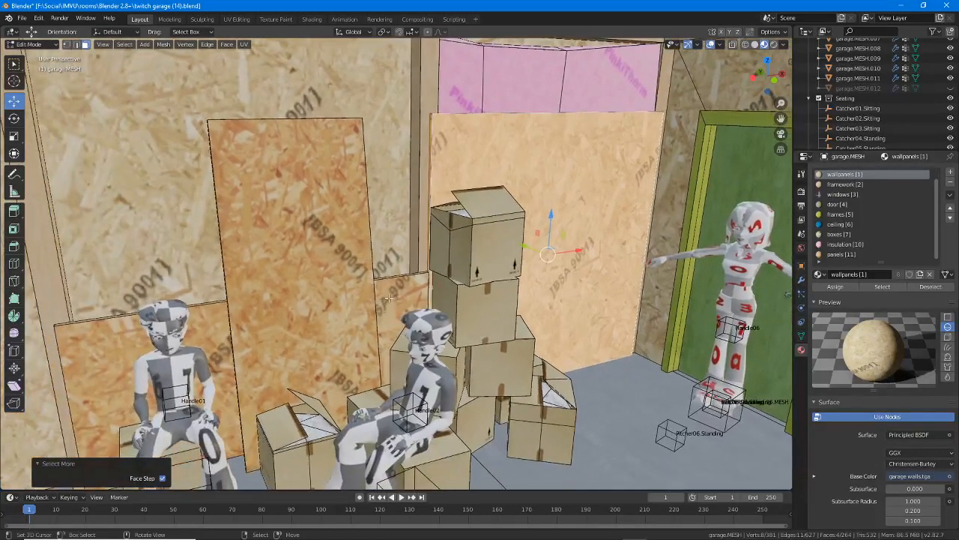
click(389, 298)
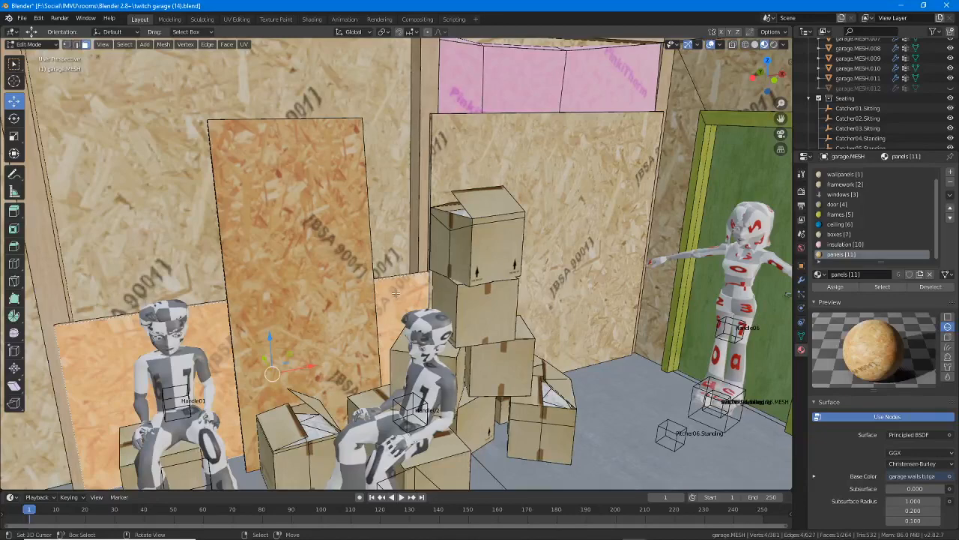
click(555, 156)
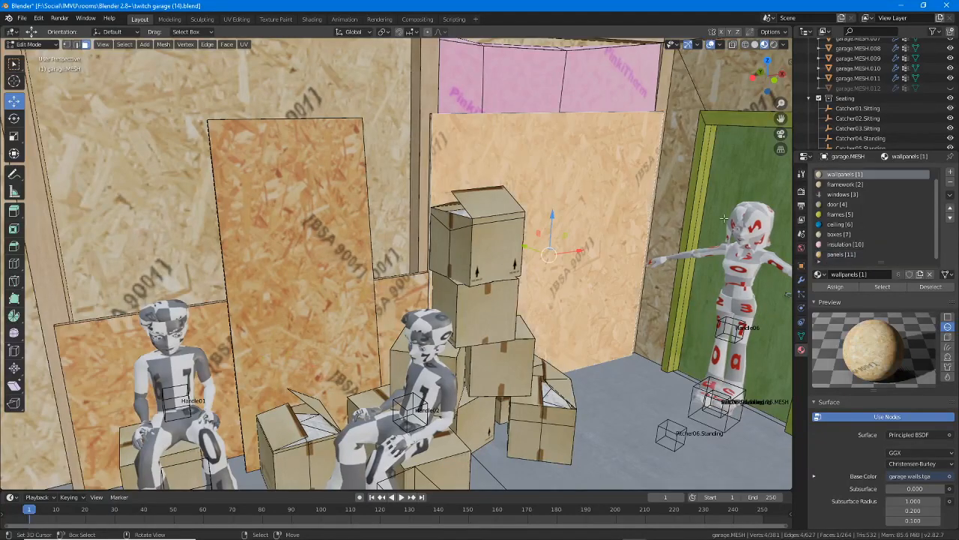
key(ctrl+KP_Add)
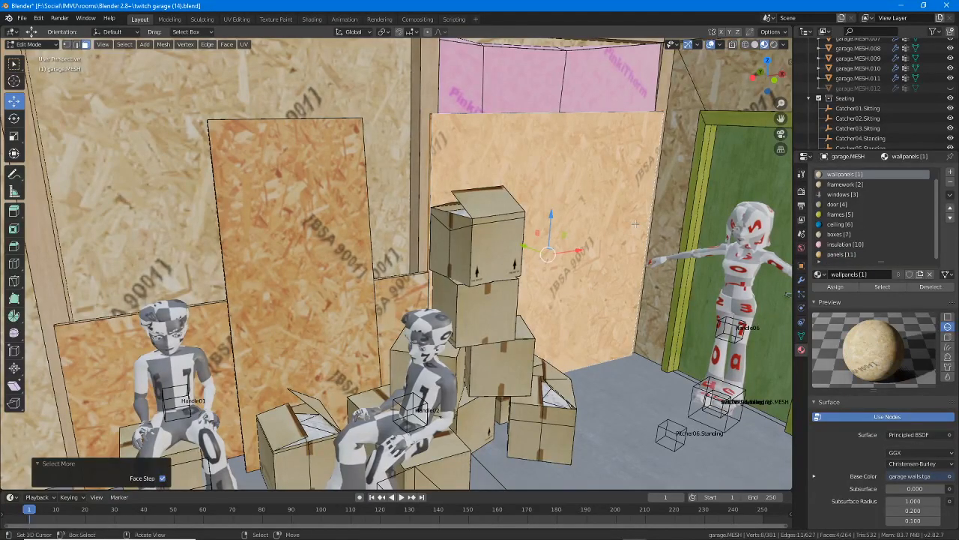
click(840, 255)
click(836, 287)
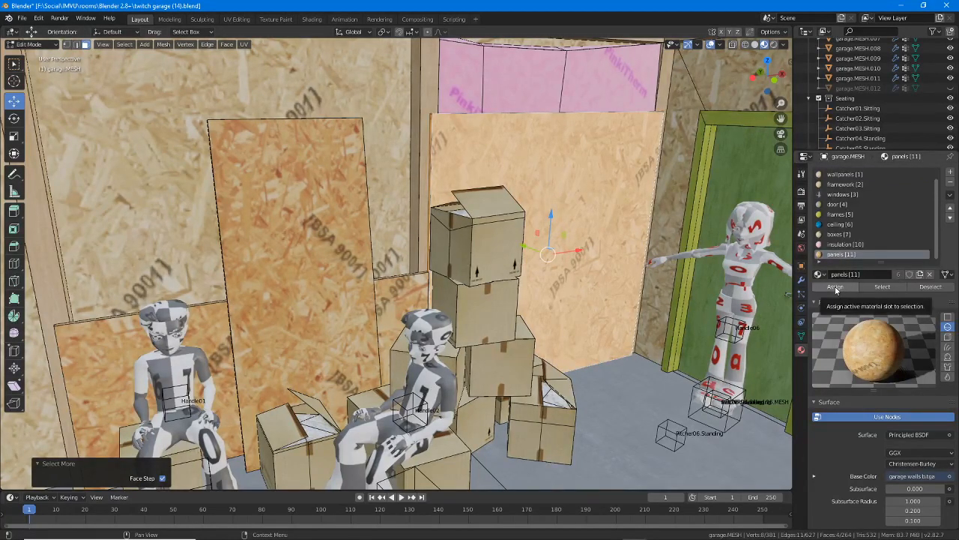
key(alt+a)
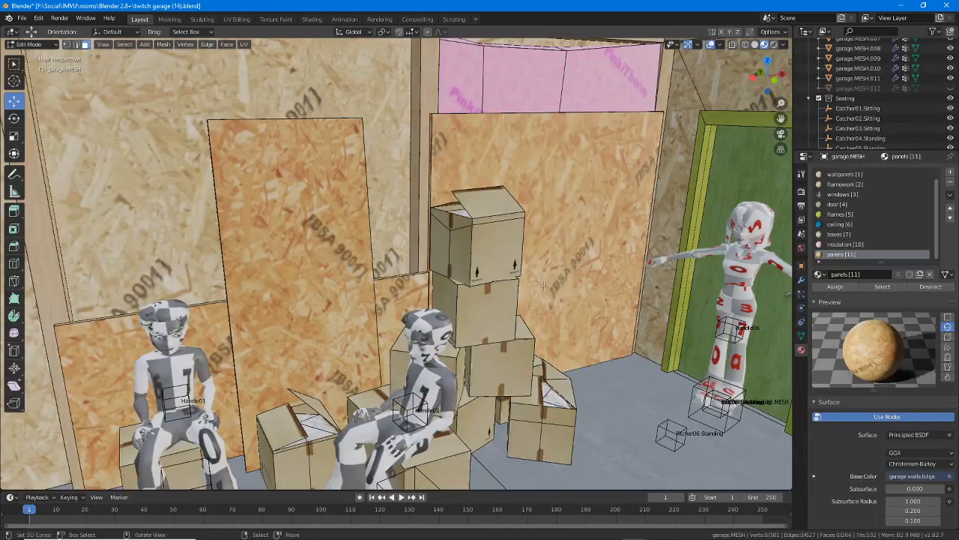
Examine the wood panels around the garage and the pink insulation hanging between the ceiling beams from several views.
middle_drag(539, 274, 364, 233)
middle_drag(486, 347, 781, 368)
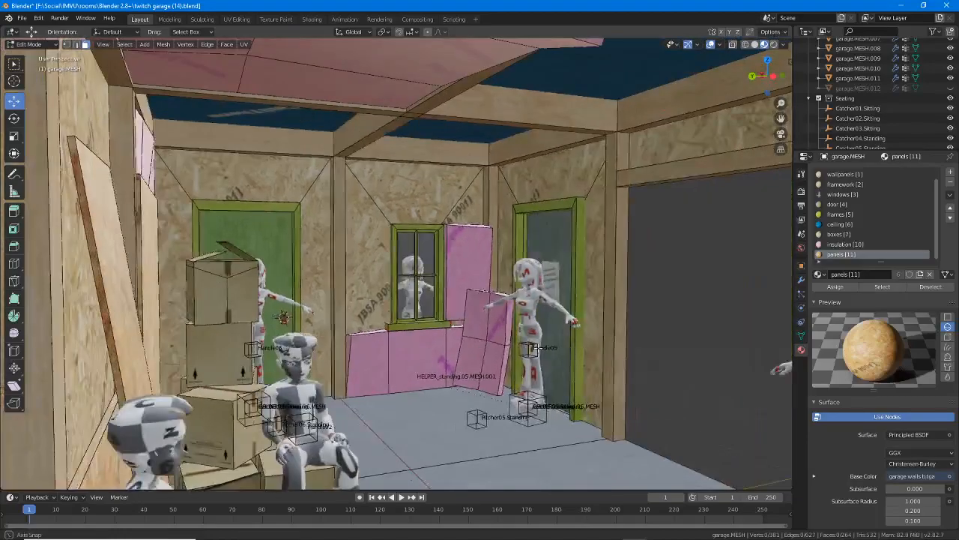
middle_drag(539, 347, 444, 302)
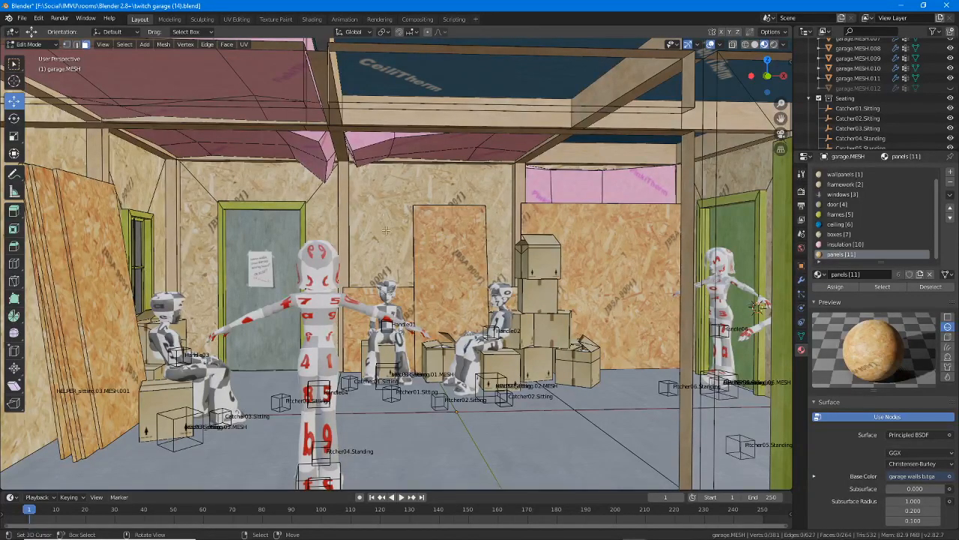
mouse_move(416, 261)
middle_down()
mouse_move(452, 268)
mouse_move(402, 265)
middle_up()
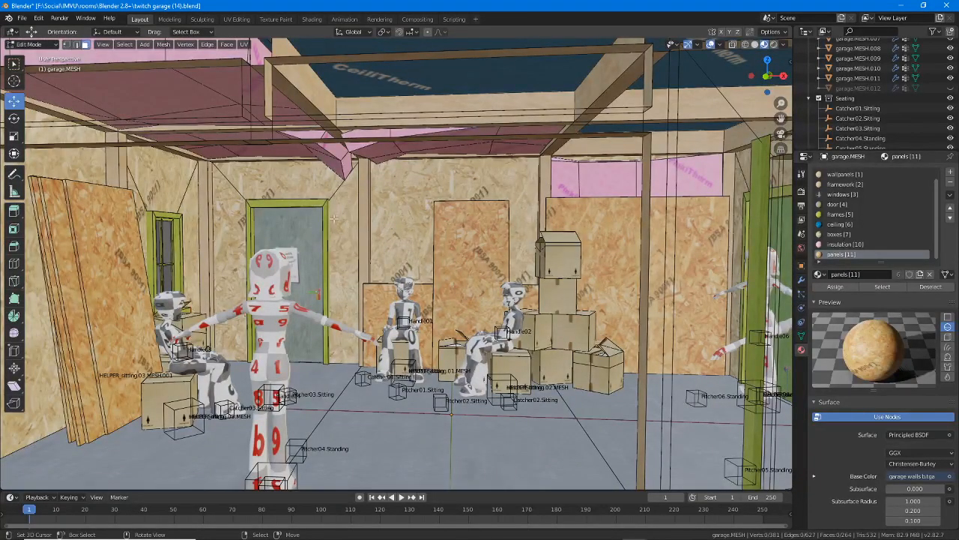
middle_drag(334, 219, 449, 203)
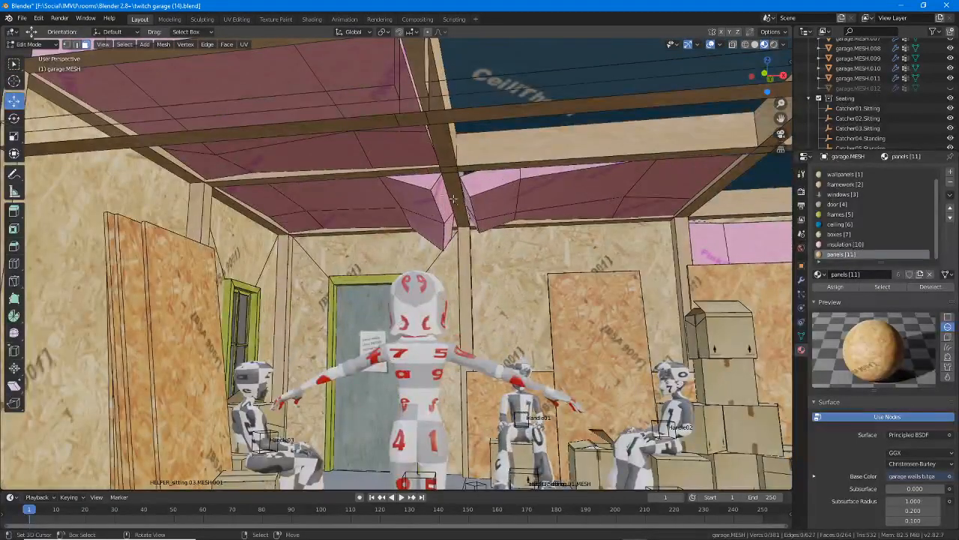
click(434, 188)
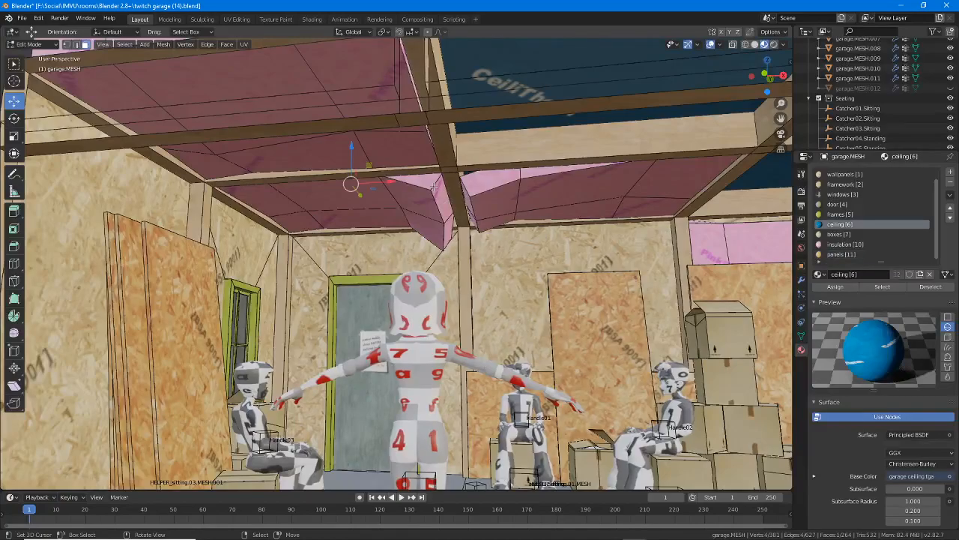
key(Tab)
click(434, 188)
middle_drag(434, 188, 367, 295)
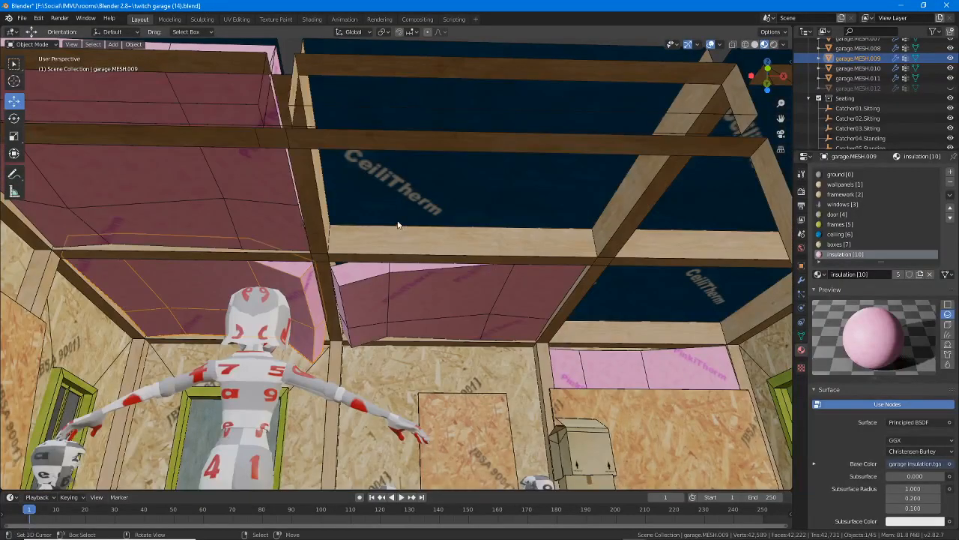
middle_drag(397, 225, 403, 260)
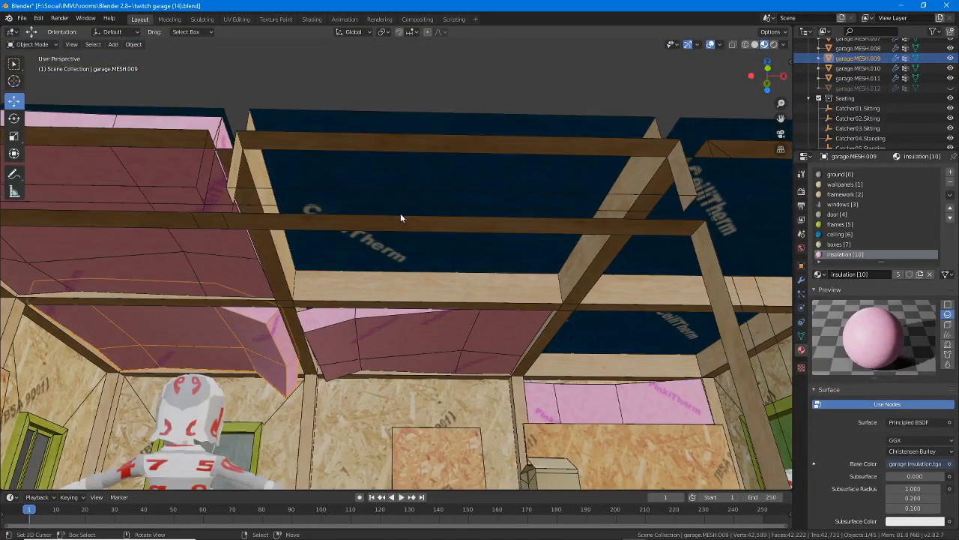
middle_drag(401, 217, 413, 232)
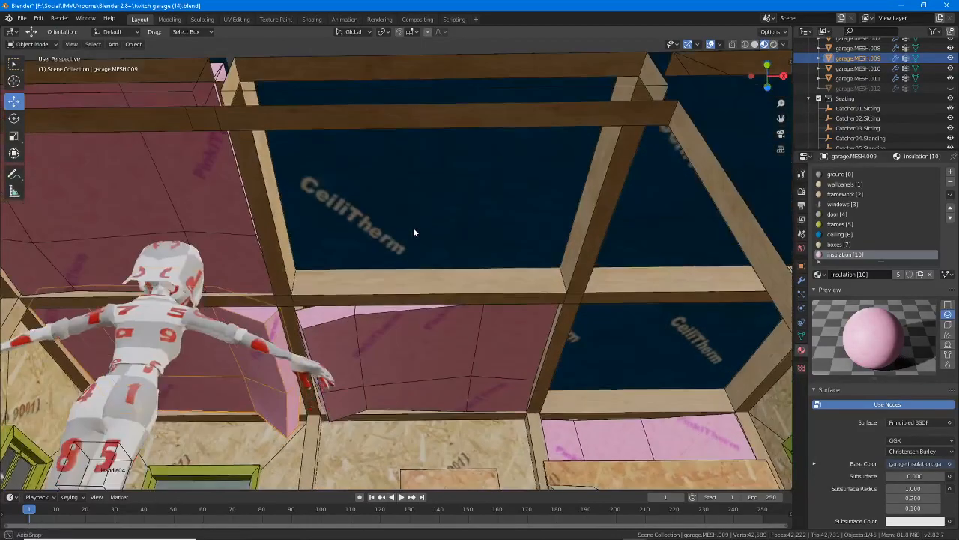
In Edit Mode on garage.MESH, select the ceiling face of the bay without insulation in the middle of the garage.
click(416, 194)
key(Tab)
click(408, 180)
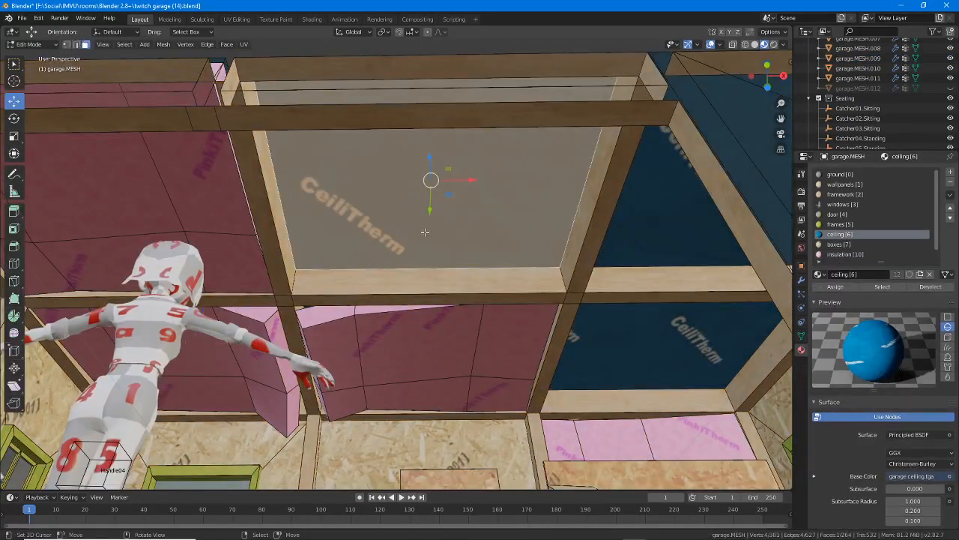
key(shift)
key(shift+s)
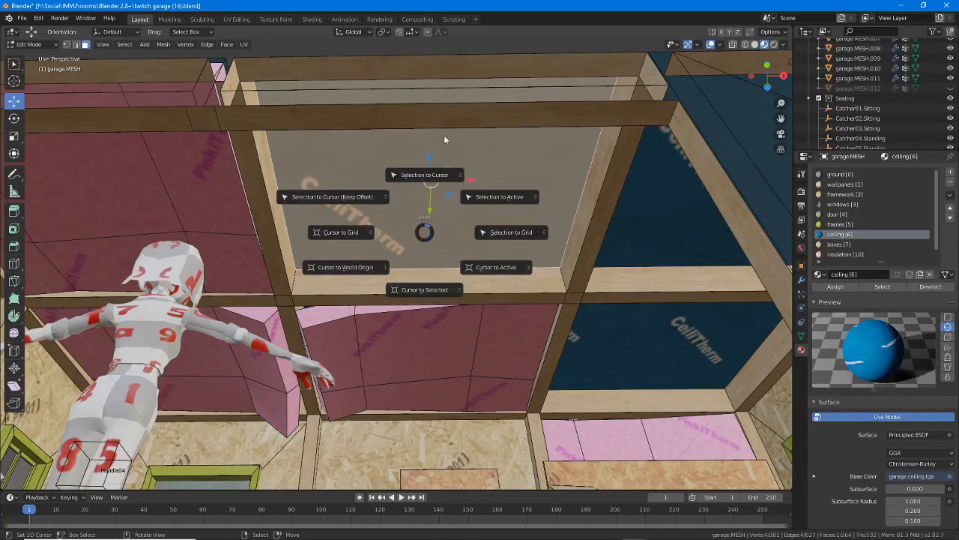
click(503, 315)
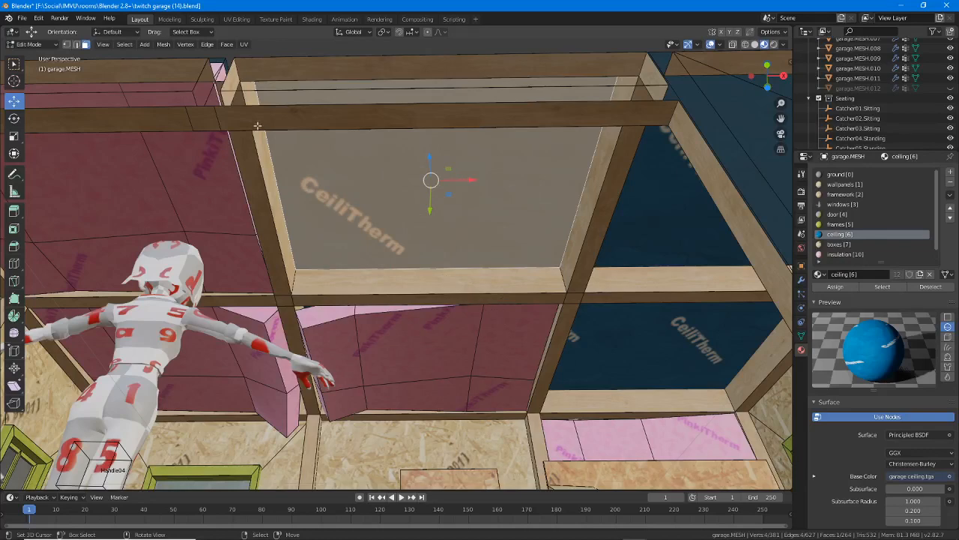
click(125, 45)
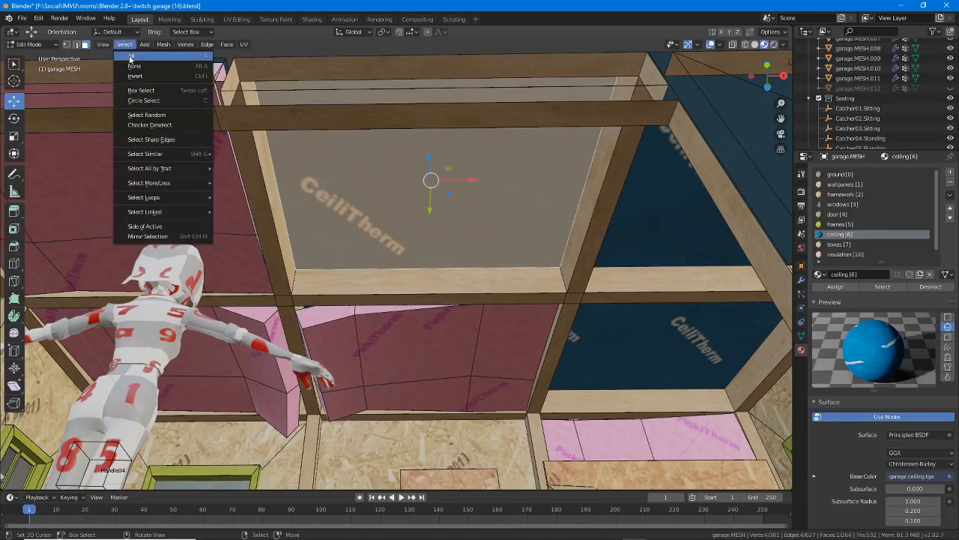
click(228, 45)
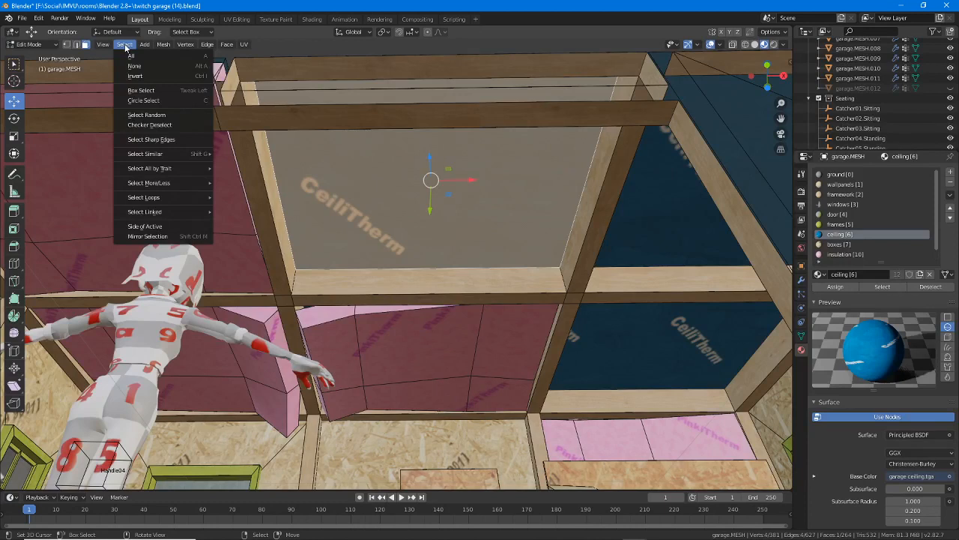
mouse_move(102, 49)
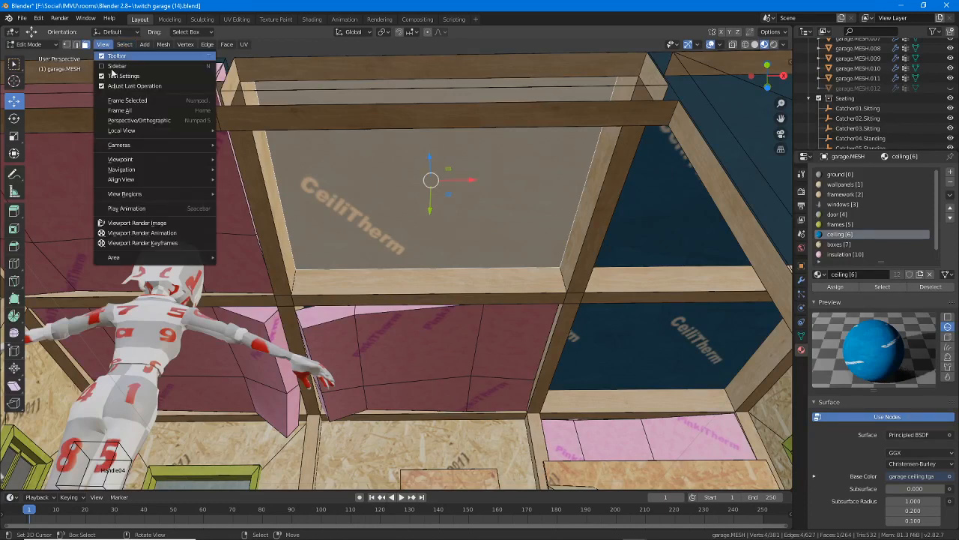
mouse_move(133, 162)
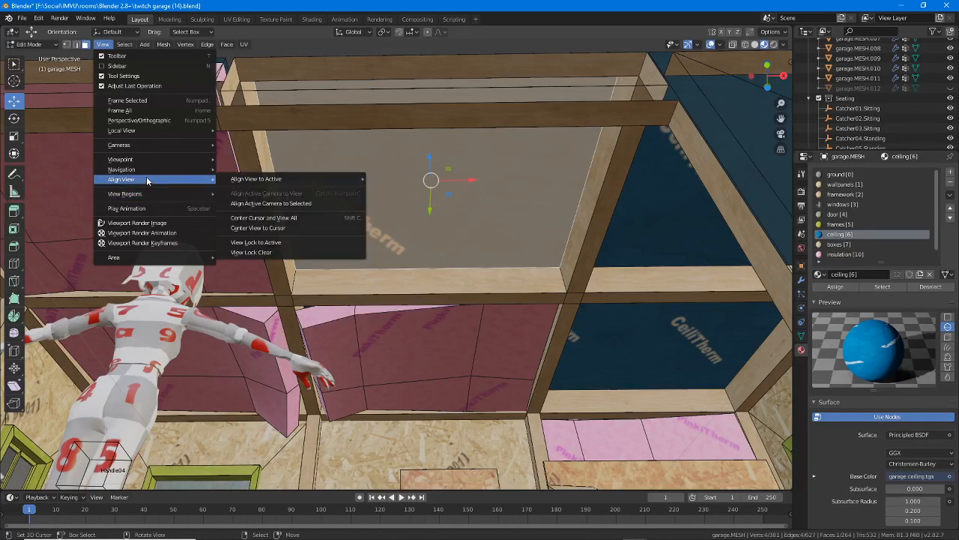
click(124, 45)
click(124, 45)
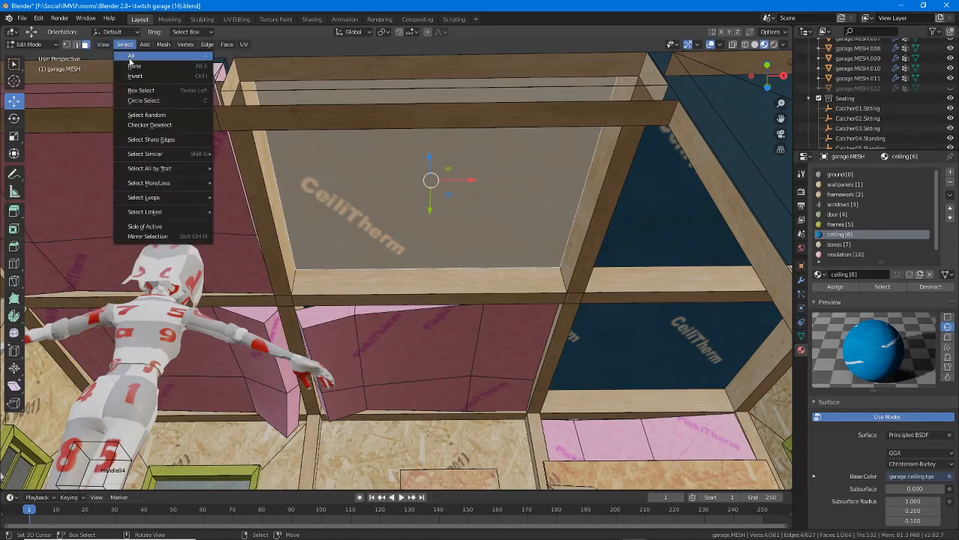
mouse_move(148, 171)
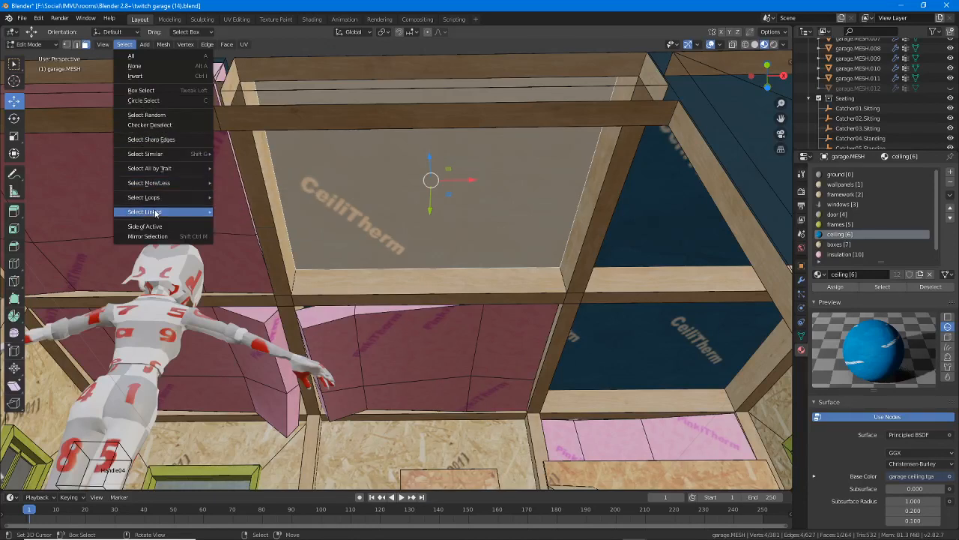
mouse_move(155, 213)
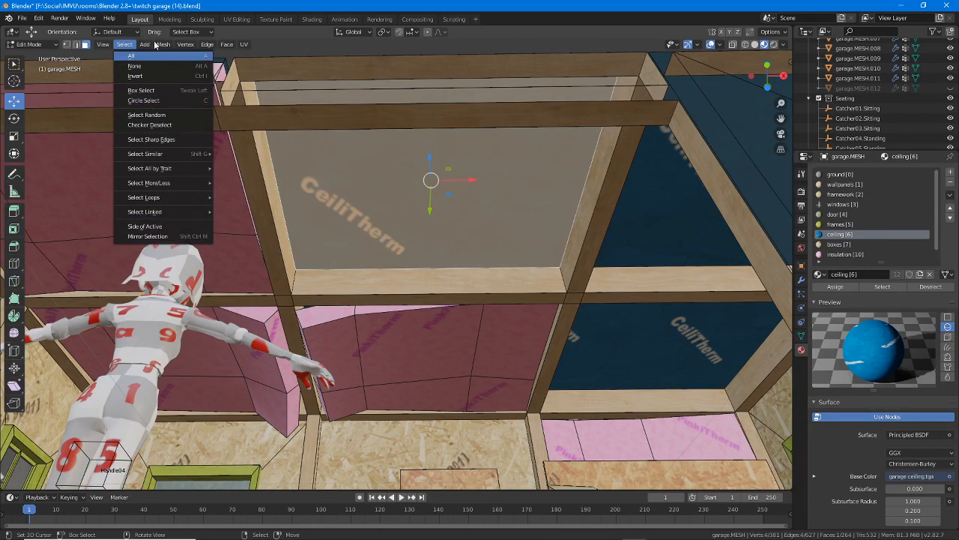
mouse_move(162, 47)
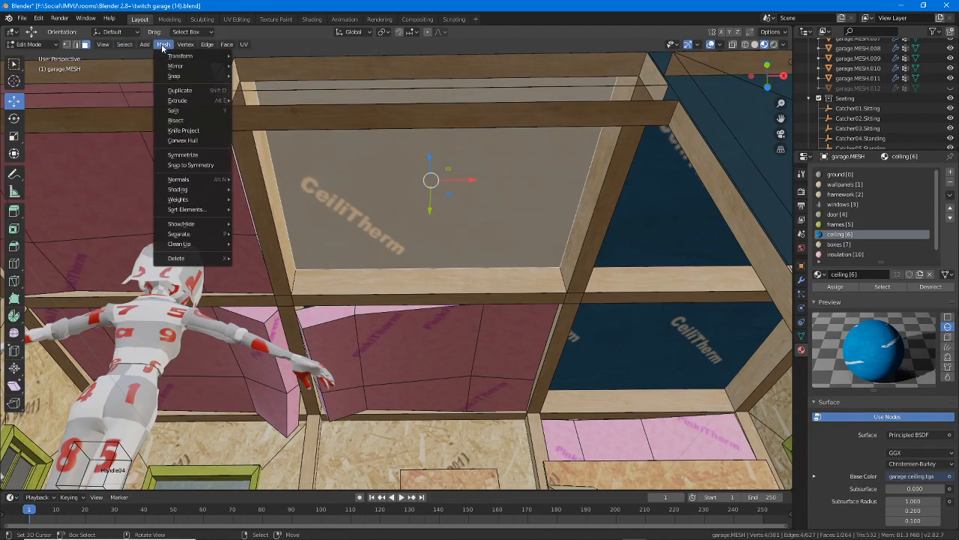
mouse_move(188, 77)
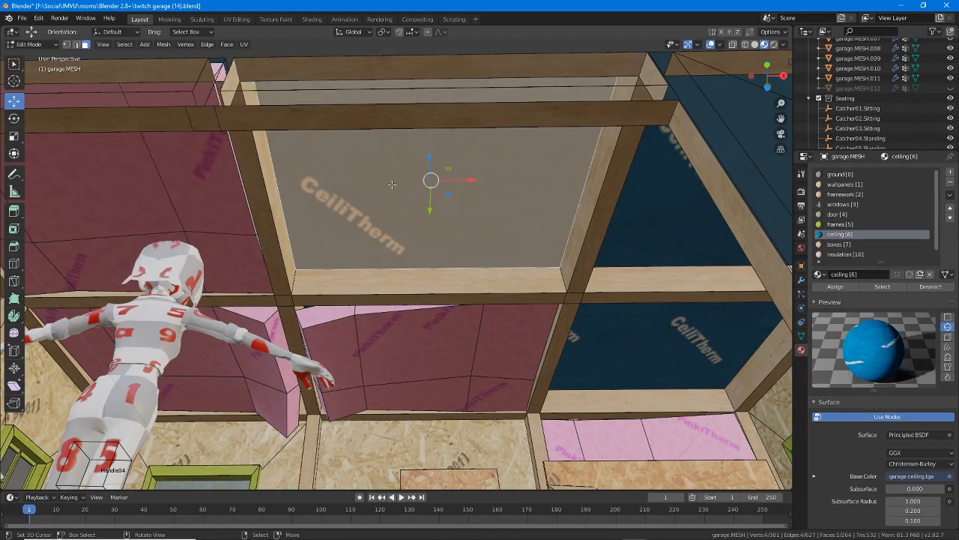
Try to snap the selected ceiling face to the 3D cursor while keeping its offset.
key(shift+s)
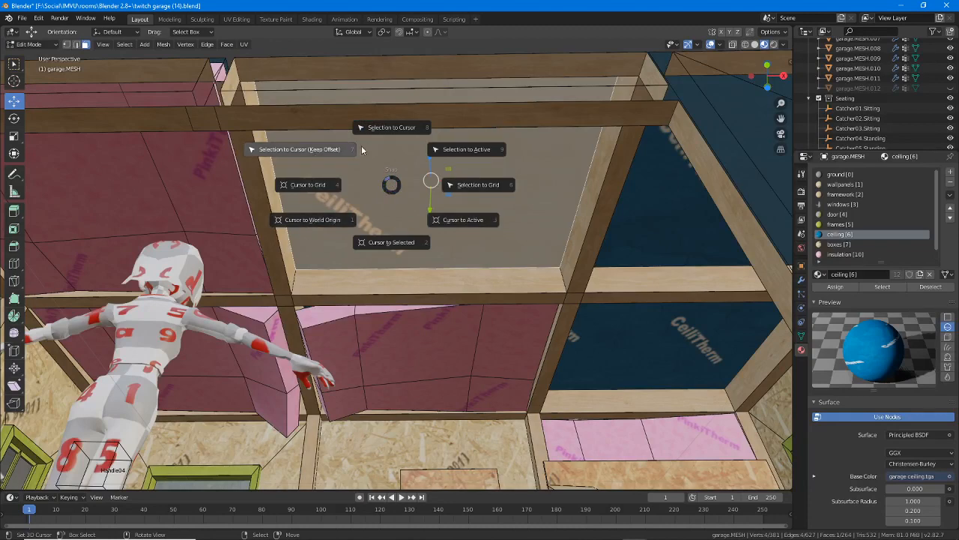
click(164, 47)
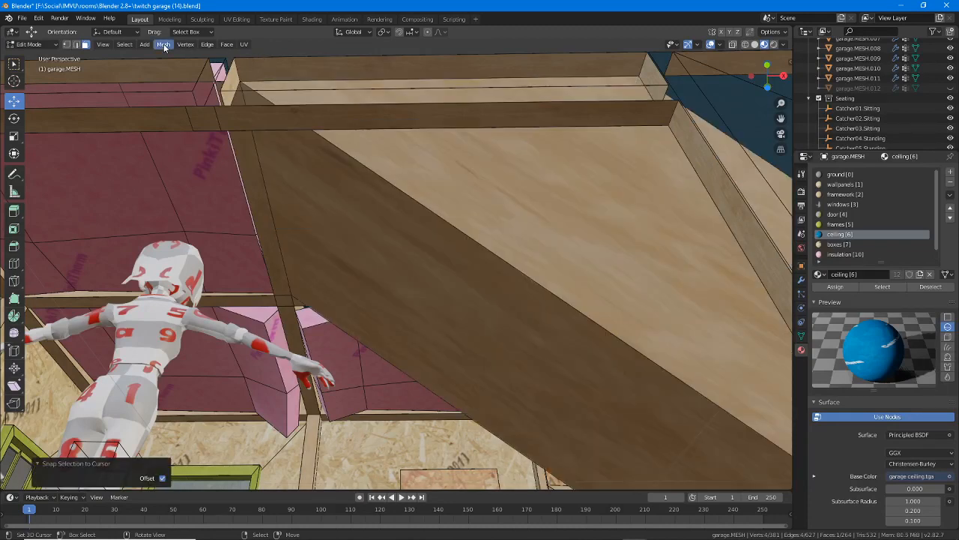
key(ctrl+z)
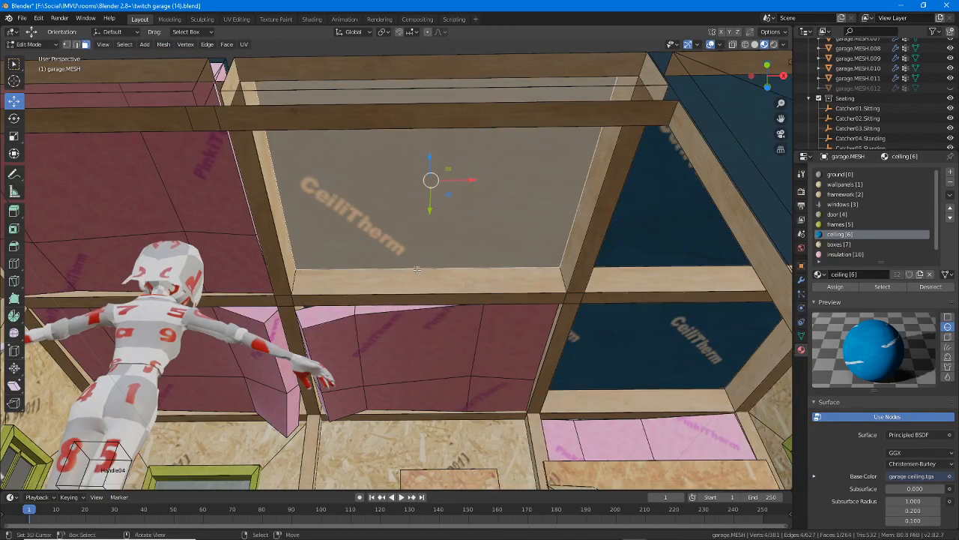
Snap the 3D cursor to the selected ceiling face and add a 200 m cube there in Object Mode.
click(163, 44)
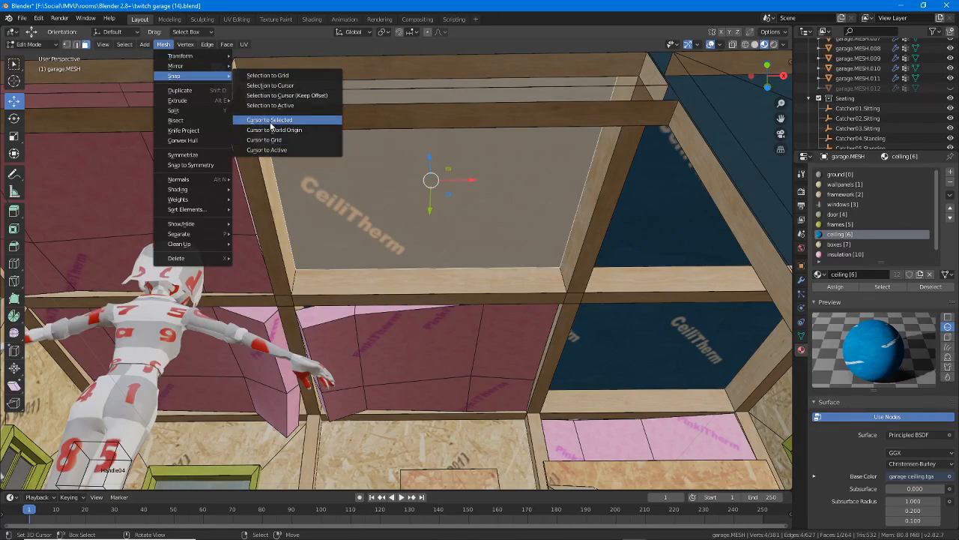
click(269, 119)
middle_drag(457, 178, 459, 193)
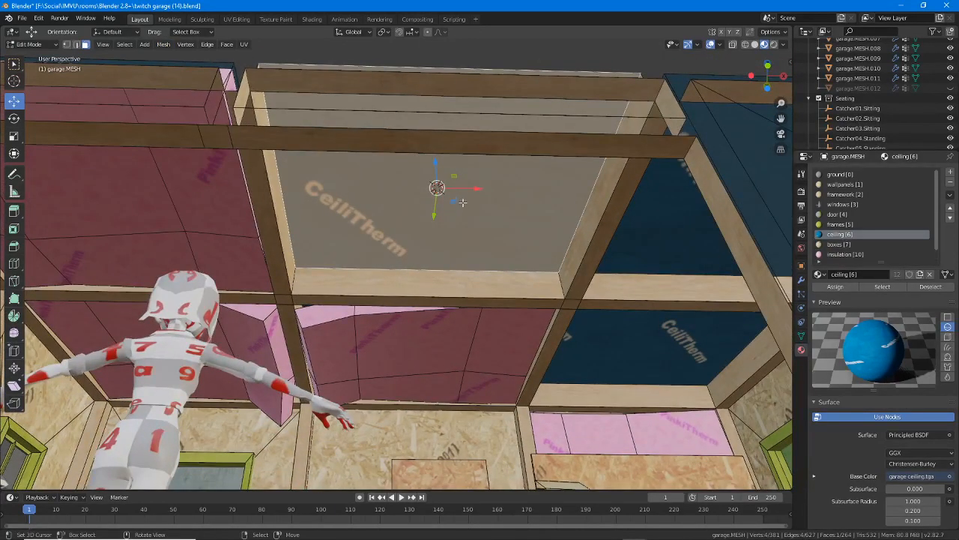
key(Tab)
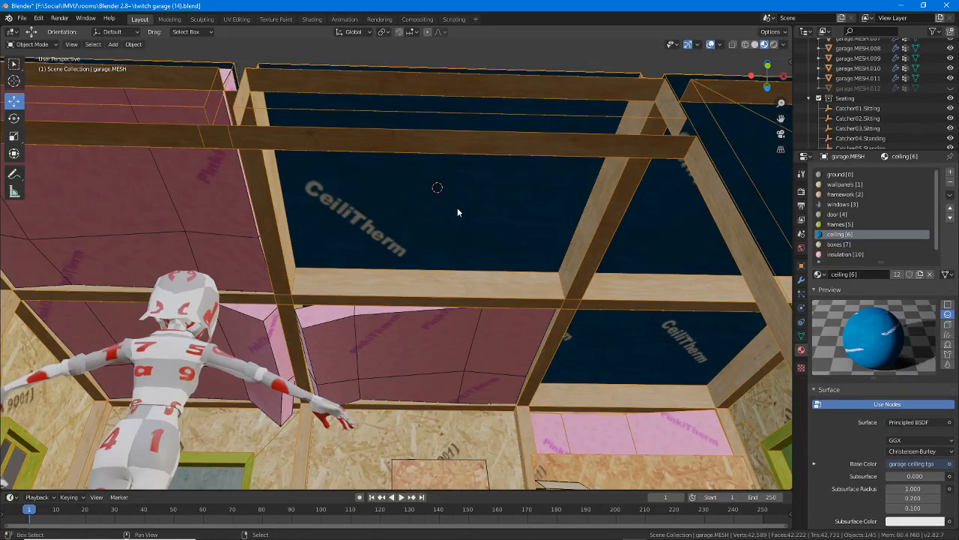
key(shift+a)
mouse_move(457, 208)
click(494, 218)
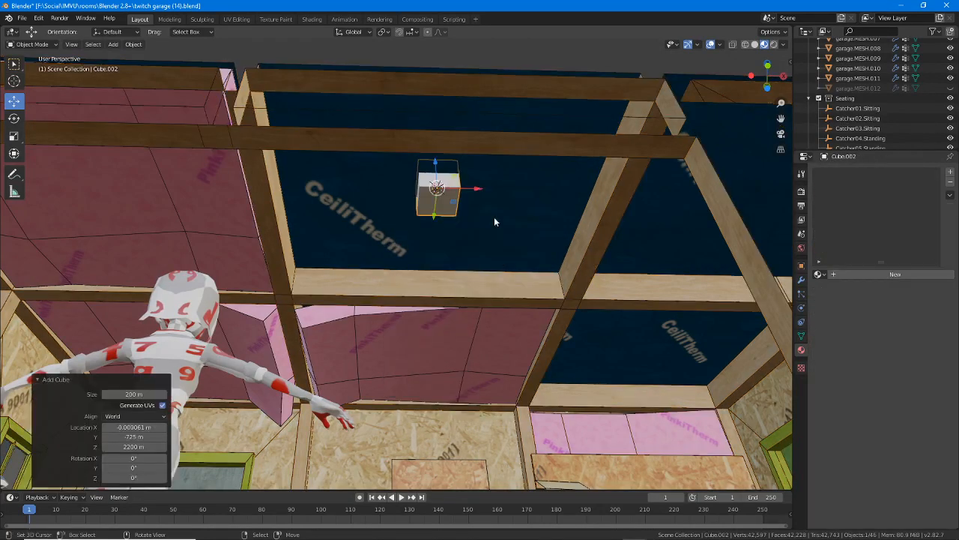
Lower the new cube about 99.5 m along the Z axis below the ceiling face.
middle_drag(458, 212, 441, 196)
key(g)
key(z)
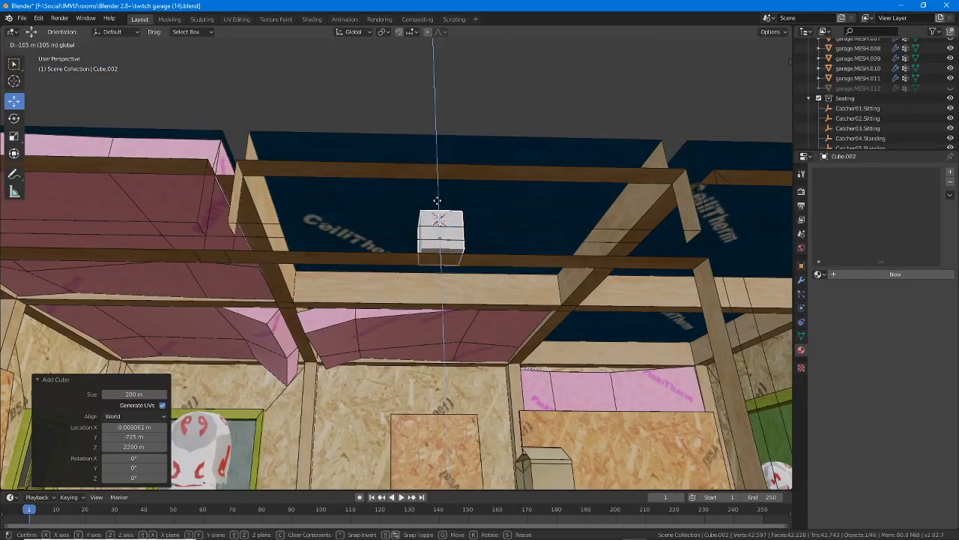
click(360, 193)
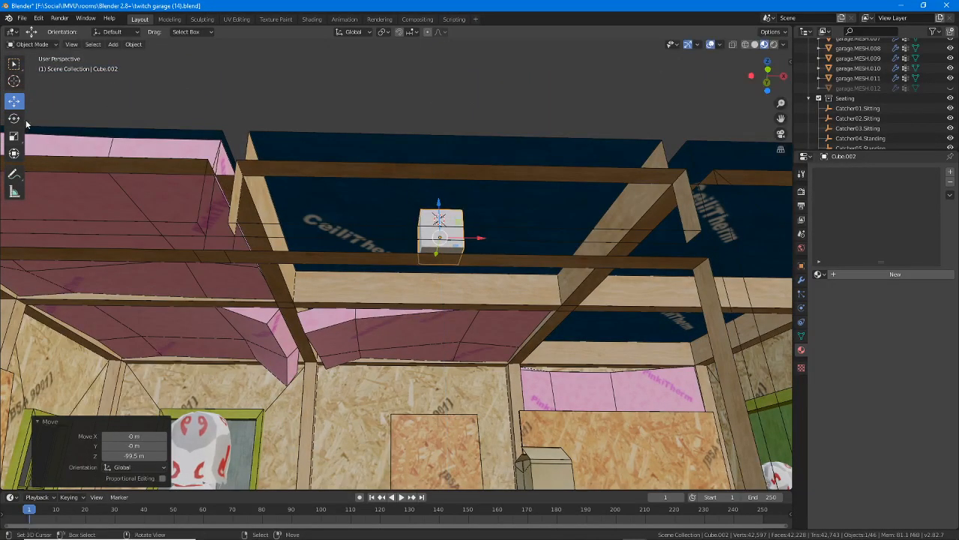
Scale the cube by about 7.95 along X and stretch it along Y to fill the bay between the beams.
click(13, 136)
drag(481, 238, 747, 234)
middle_drag(406, 240, 514, 259)
scroll(517, 265, up, 2)
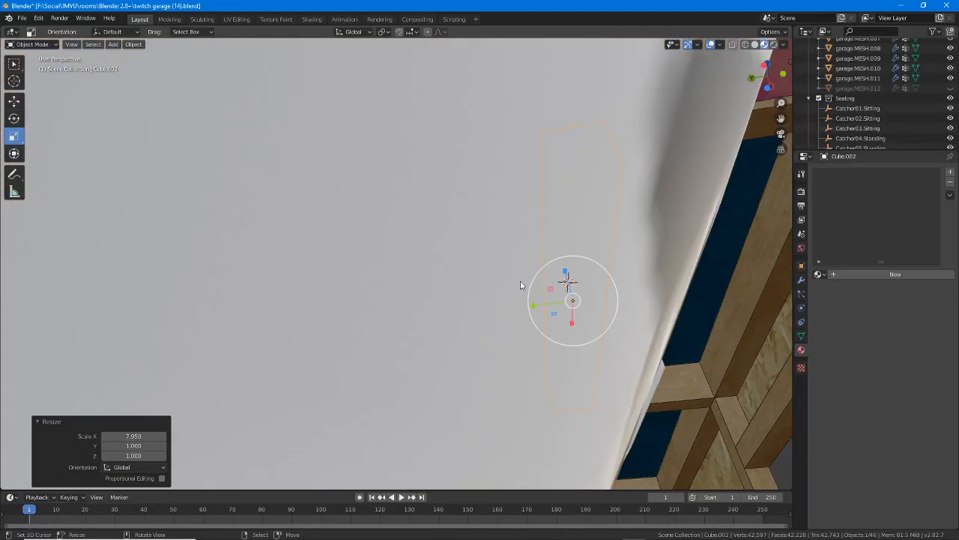
scroll(546, 306, up, 1)
click(571, 312)
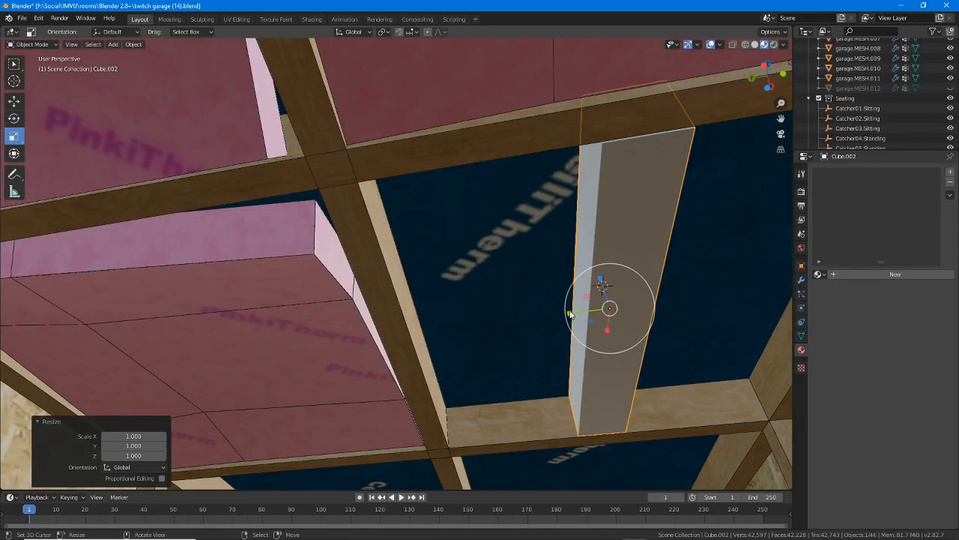
drag(570, 312, 336, 316)
Delete the top face of the stretched block in Edit Mode.
scroll(544, 282, down, 3)
middle_drag(545, 283, 462, 304)
middle_drag(446, 259, 431, 332)
key(Tab)
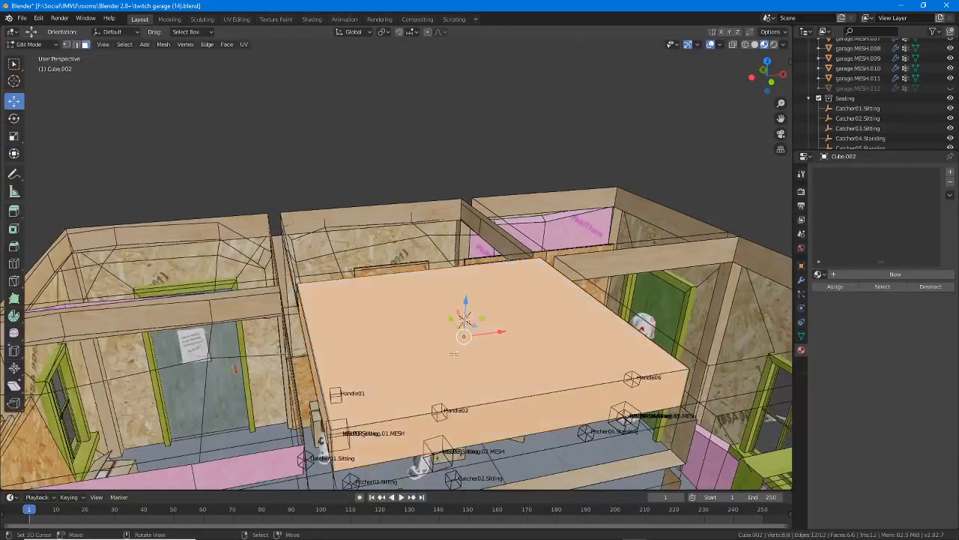
click(419, 338)
key(x)
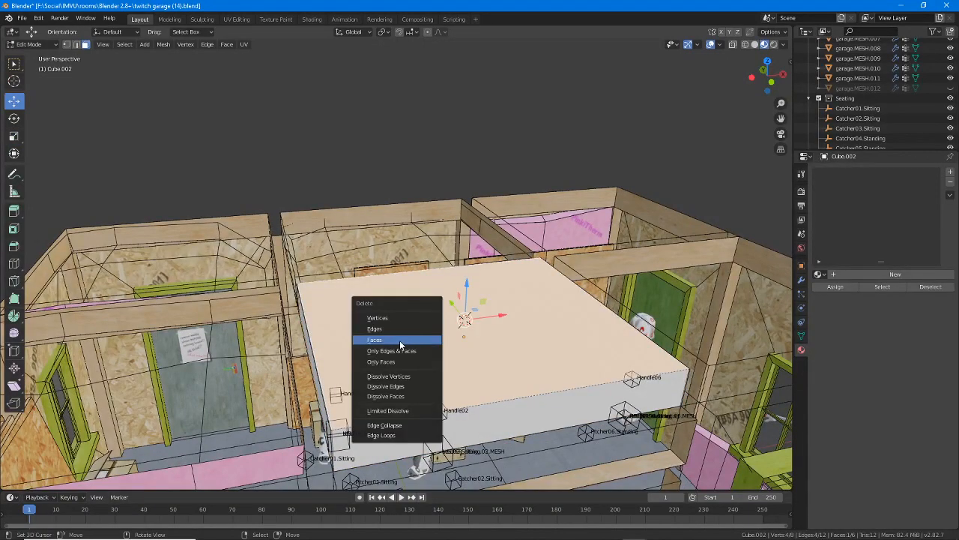
click(410, 339)
middle_drag(410, 338, 445, 232)
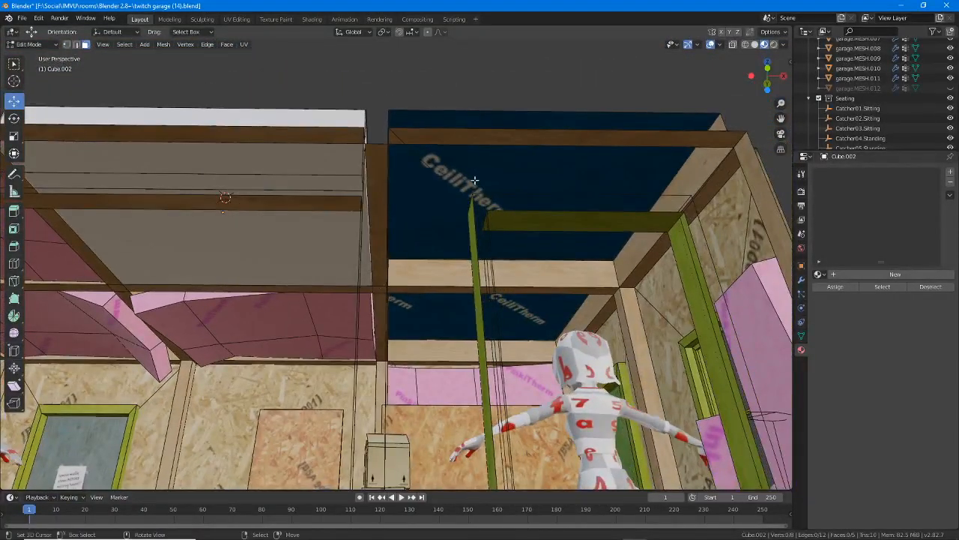
Examine the wall panel and ceiling faces of garage.MESH in the open bay next to the new block.
key(Tab)
right_click(463, 121)
key(Tab)
right_click(457, 172)
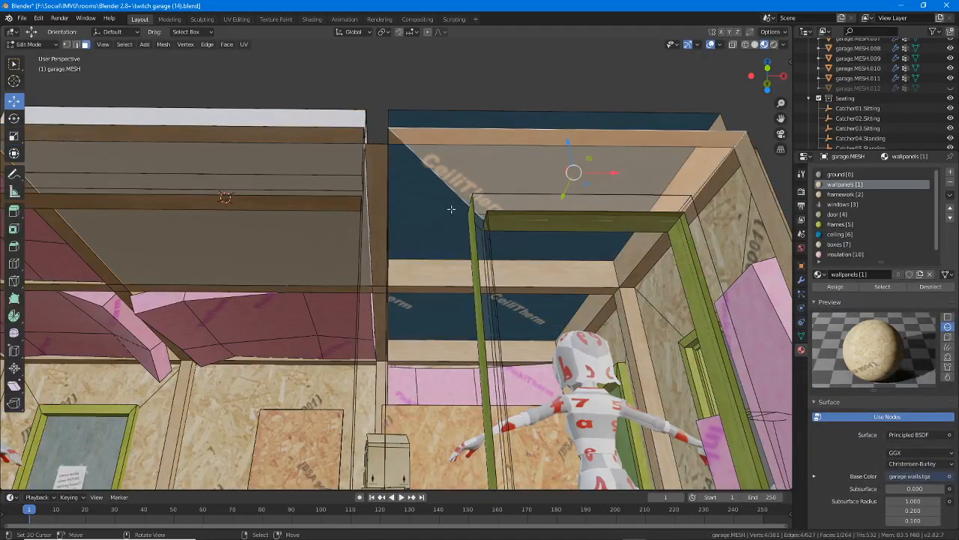
middle_drag(426, 232, 488, 281)
right_click(480, 227)
key(Tab)
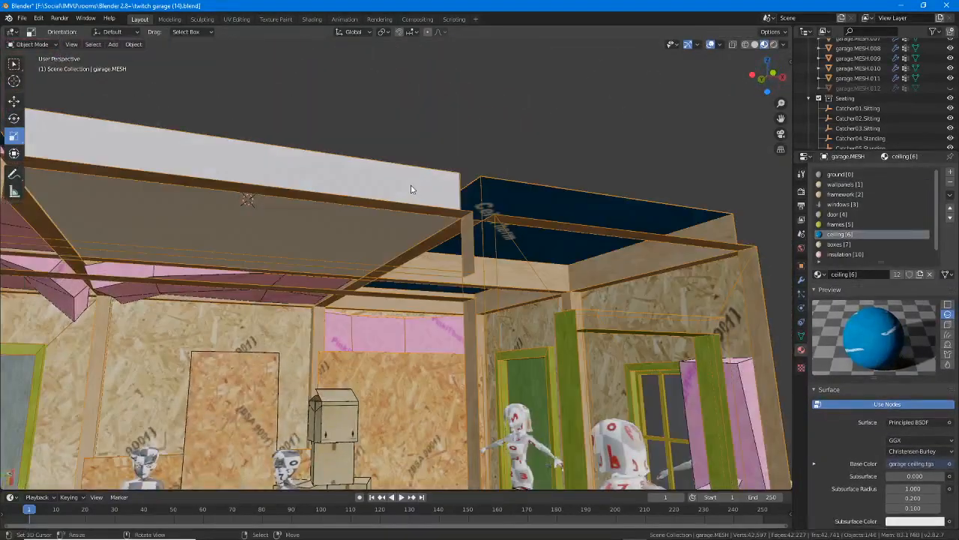
Add two loop cuts across the new block, slid by a factor of about -0.215.
right_click(415, 186)
middle_drag(409, 188, 364, 220)
right_click(481, 225)
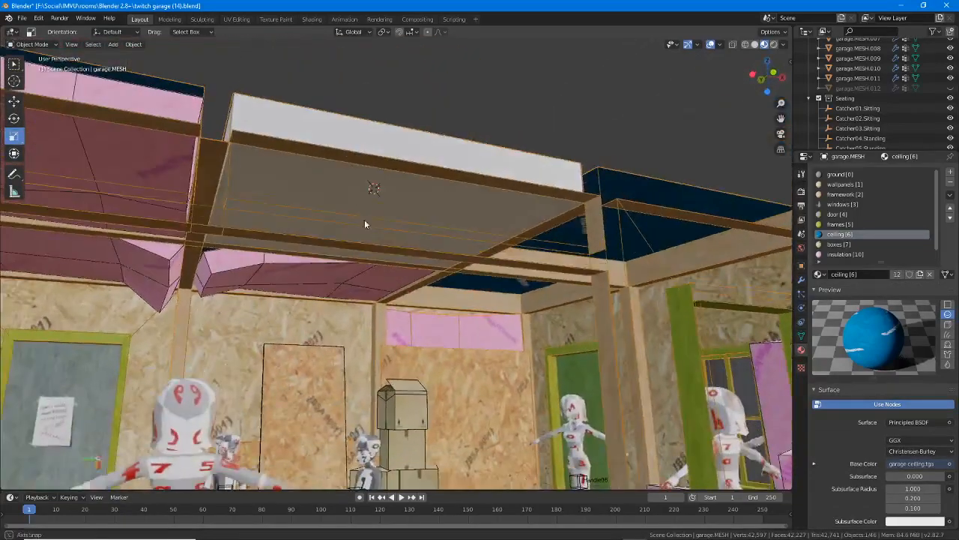
right_click(332, 128)
key(Tab)
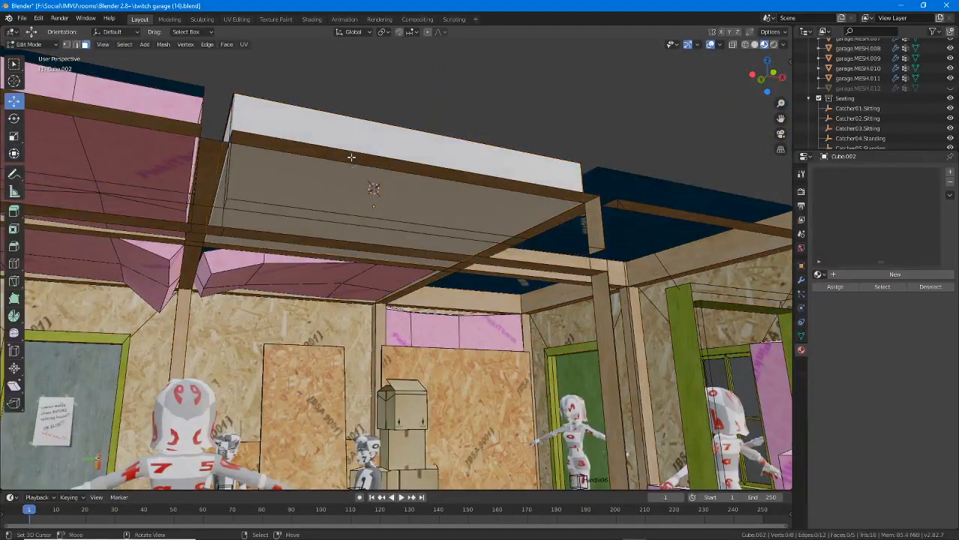
middle_drag(360, 157, 328, 195)
key(ctrl+r)
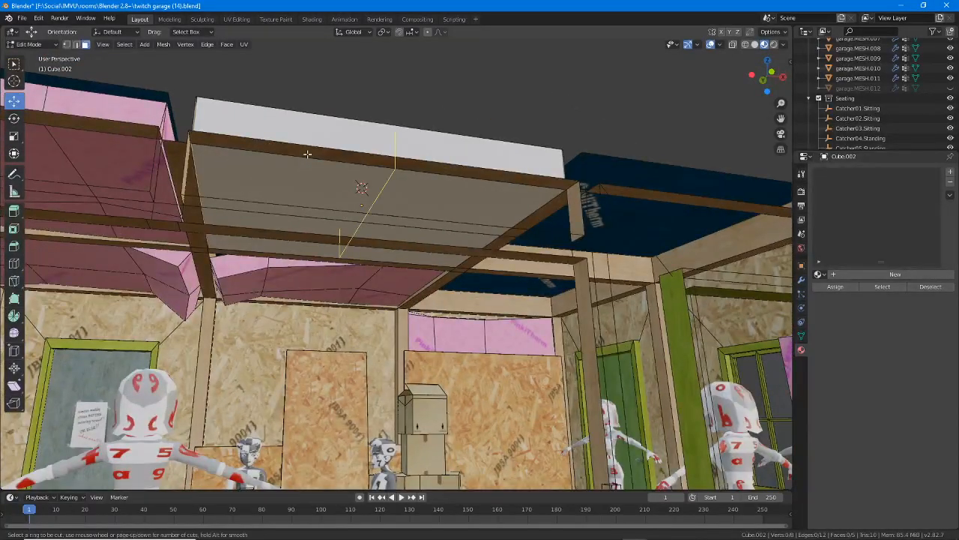
scroll(307, 153, up, 1)
click(295, 153)
click(266, 150)
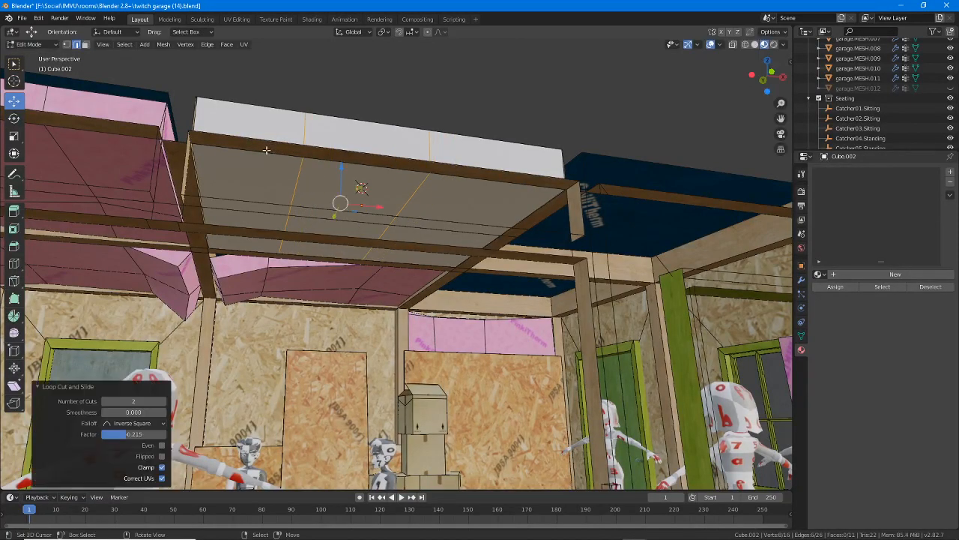
Rotate the block's second cut loop, nearer the open corner bay, freely by about 1.15° and 26.4°.
alt+click(408, 195)
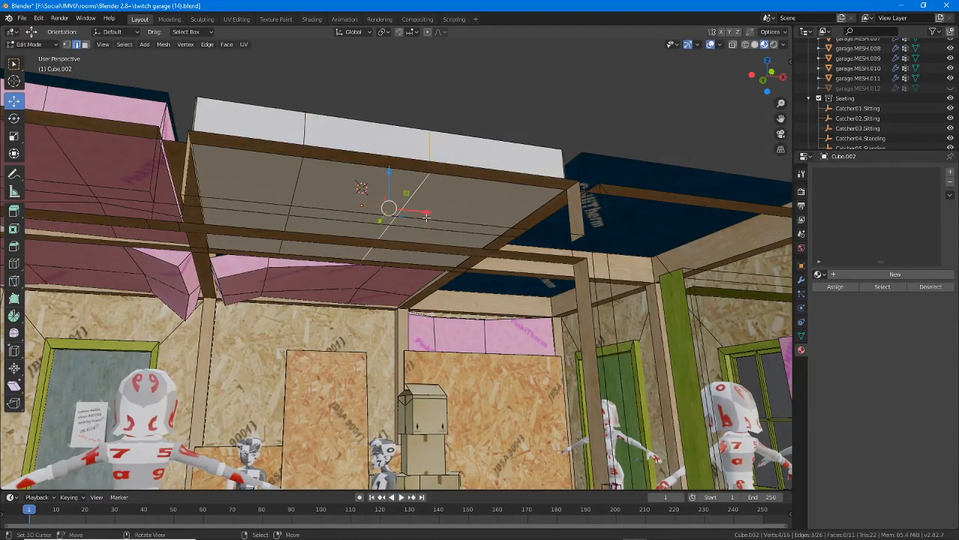
click(13, 120)
drag(388, 201, 406, 197)
middle_drag(405, 197, 412, 259)
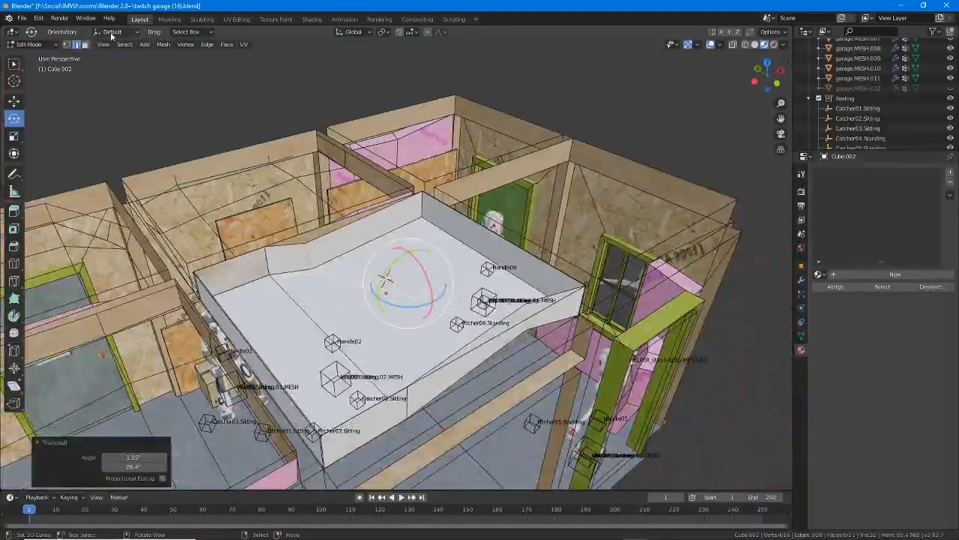
Move the rotated cut loop's outer side edge by about -88.2 m along Y to close the gap toward the opening.
click(534, 313)
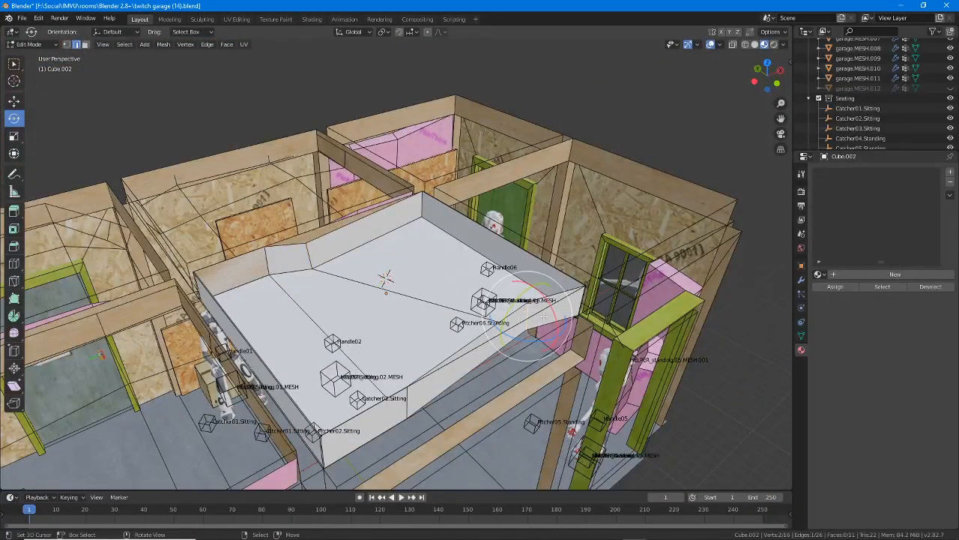
click(13, 102)
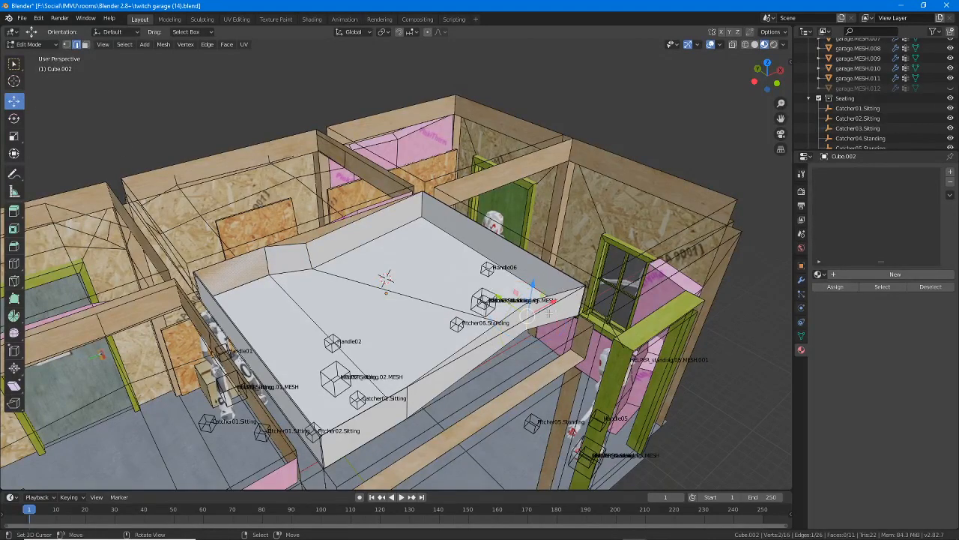
drag(529, 314, 509, 306)
middle_drag(510, 306, 461, 198)
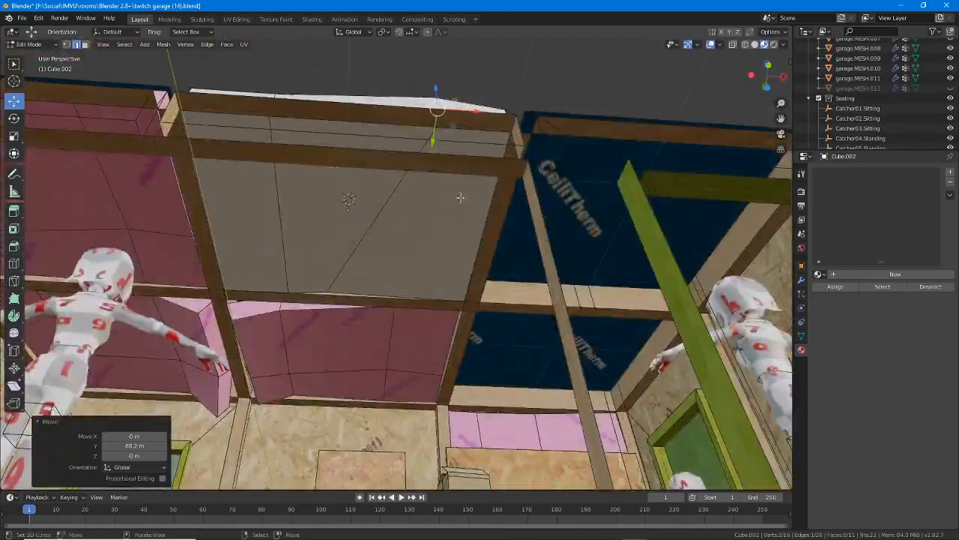
mouse_move(451, 148)
middle_down()
mouse_move(461, 123)
mouse_move(442, 131)
middle_up()
drag(440, 132, 444, 150)
Lower the block's other, unrotated cut loop by about 62.9 m along Z.
middle_drag(444, 150, 431, 262)
click(430, 233)
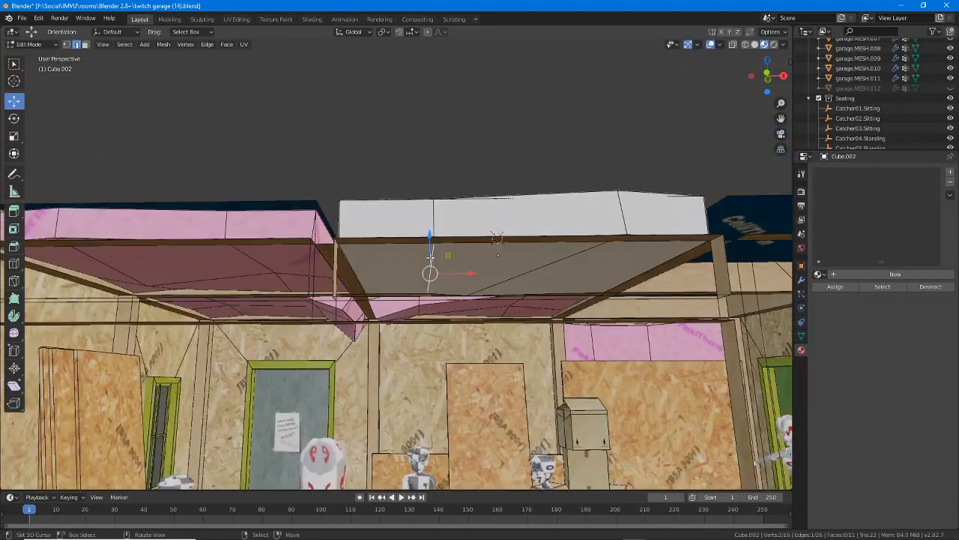
alt+right_click(436, 220)
drag(430, 223, 430, 233)
middle_drag(498, 259, 464, 274)
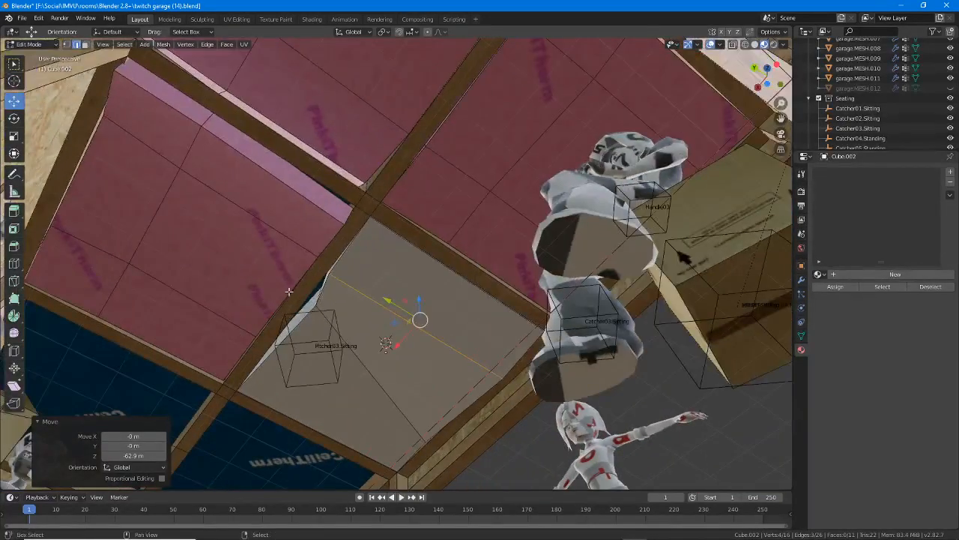
Move a single end edge of the block's cut loops about 59.1 m along Y at the beam.
middle_drag(289, 293, 515, 284)
key(g)
key(x)
click(411, 259)
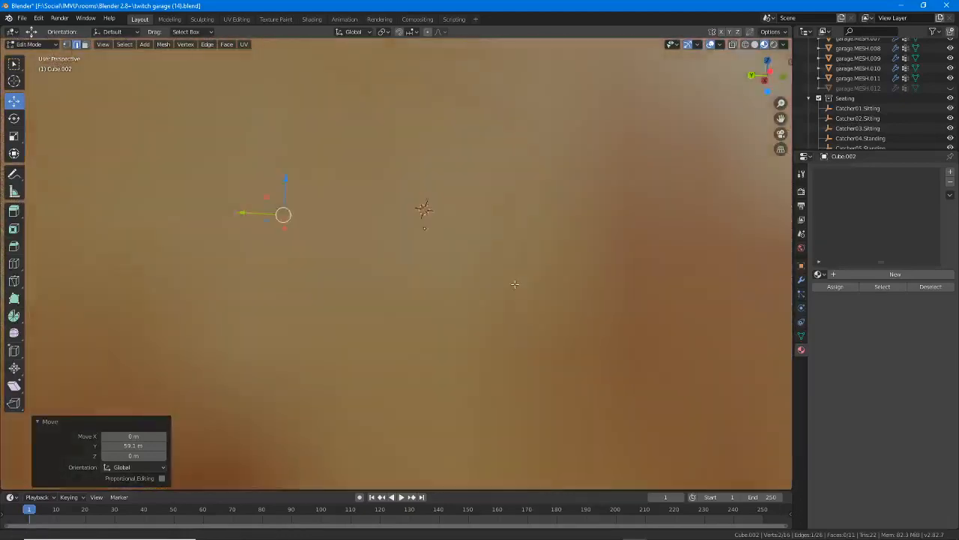
scroll(514, 284, down, 5)
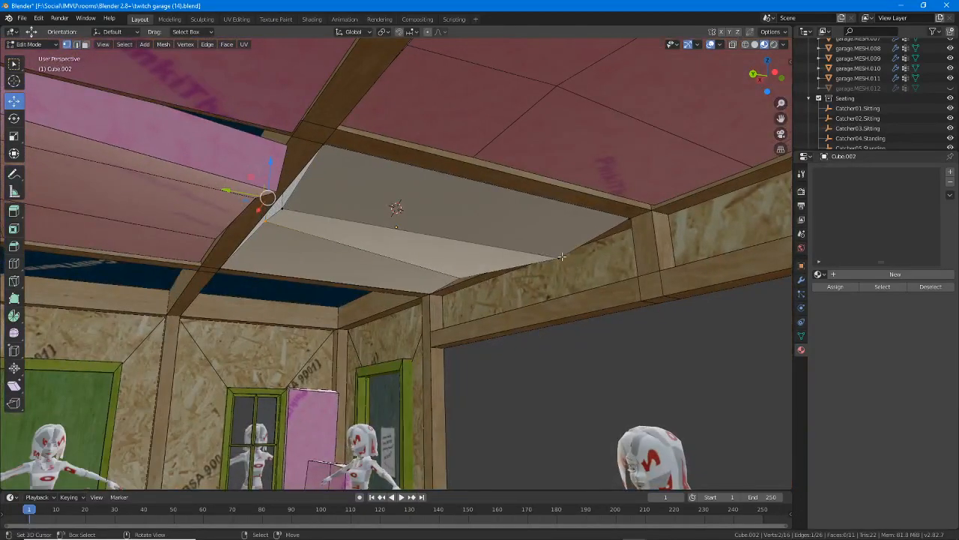
Raise the low cut vertex above the garage opening and adjust the two beam-side cut vertices vertically, lowering the last by about 30 m.
drag(559, 228, 560, 200)
click(282, 207)
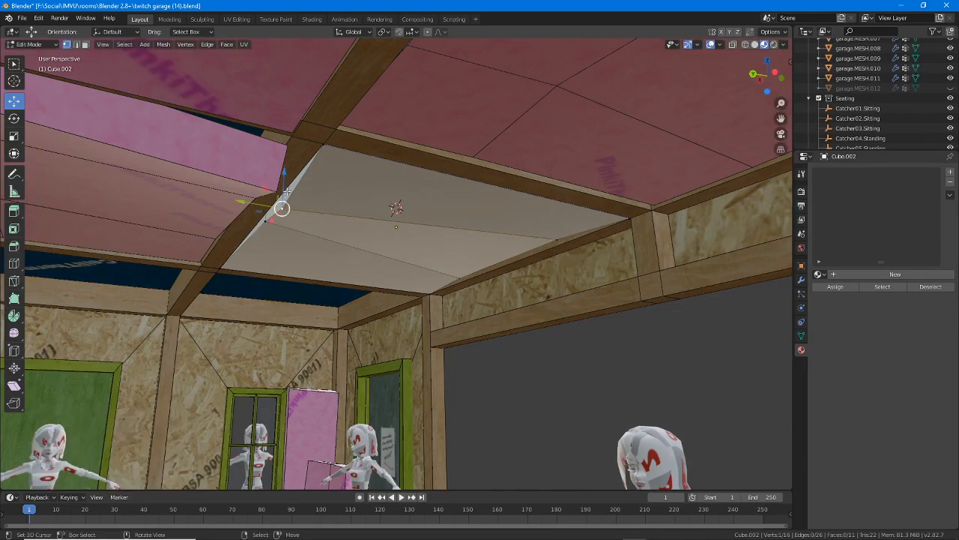
drag(285, 184, 267, 225)
click(267, 225)
drag(266, 187, 266, 197)
middle_drag(267, 199, 208, 173)
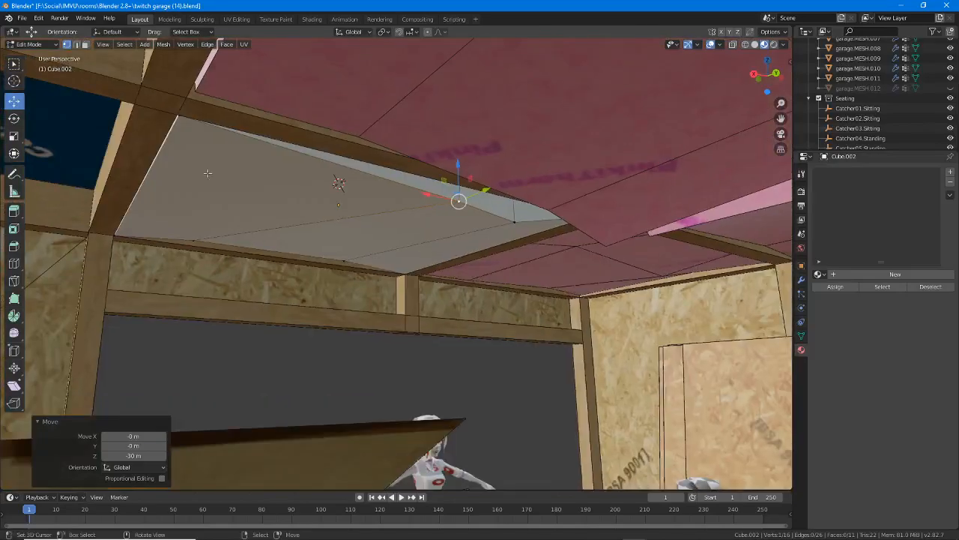
Raise the block's corner vertex at the beam crossing by about 28 m along Z and return to Object Mode.
click(201, 122)
drag(182, 84, 183, 73)
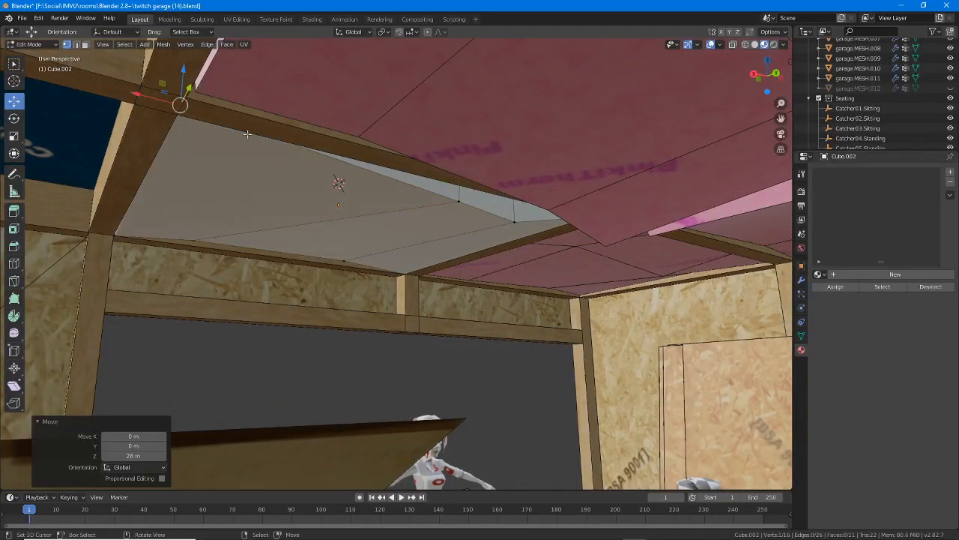
middle_drag(439, 233, 345, 229)
key(Tab)
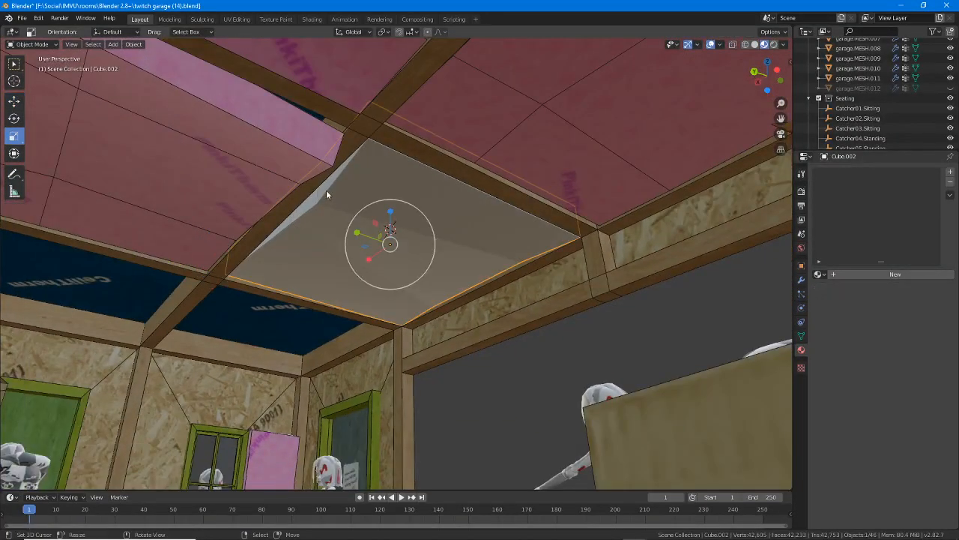
Apply smooth shading to the ceiling block and inspect its underside against the mesh's cut edges.
right_click(346, 203)
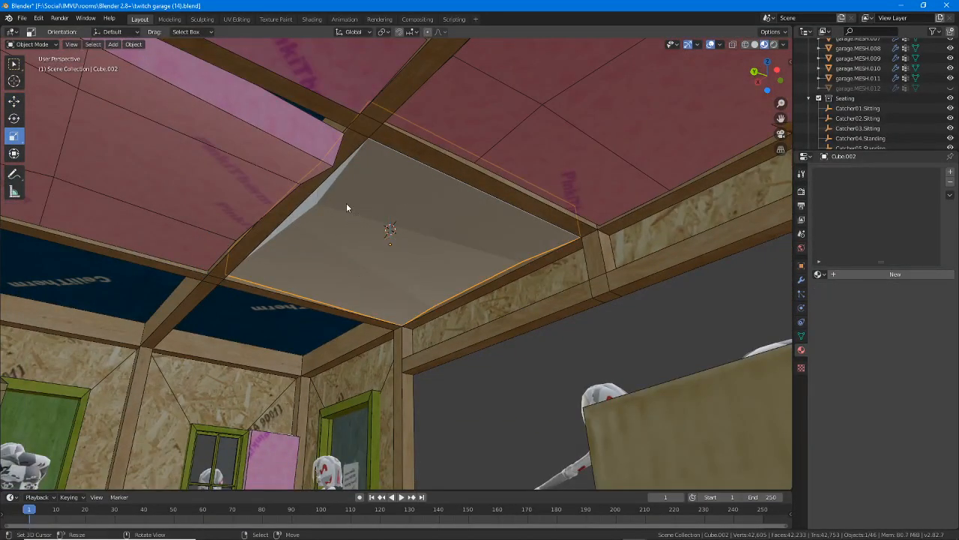
click(113, 45)
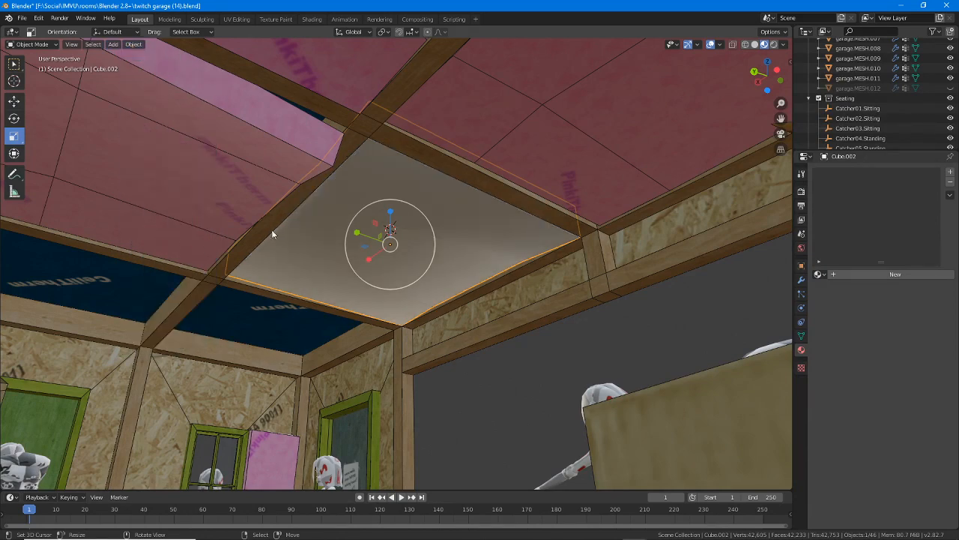
middle_drag(271, 233, 424, 216)
key(Tab)
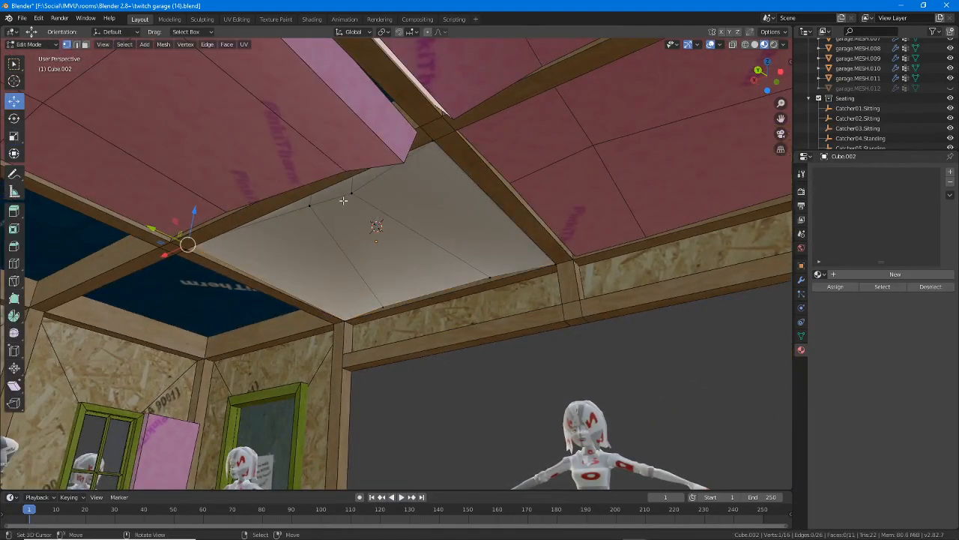
middle_drag(343, 200, 353, 197)
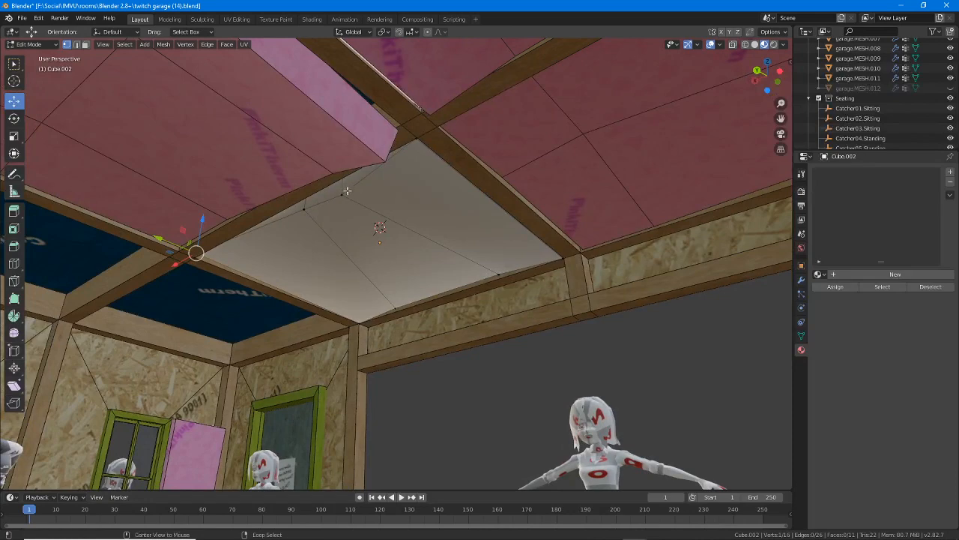
ctrl+click(343, 192)
middle_drag(429, 209, 413, 213)
key(Tab)
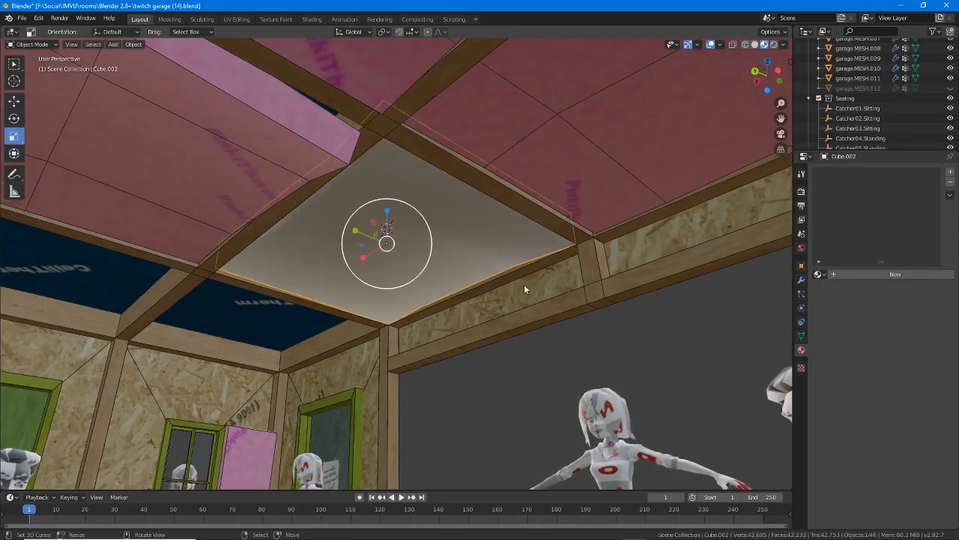
Enable Auto Smooth in the block's mesh normals with an angle of 45°.
click(803, 335)
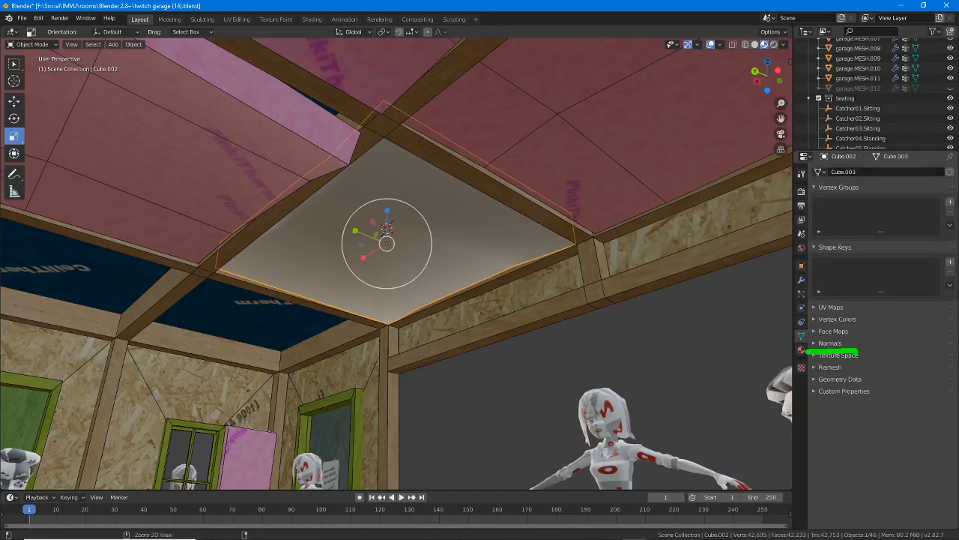
click(814, 343)
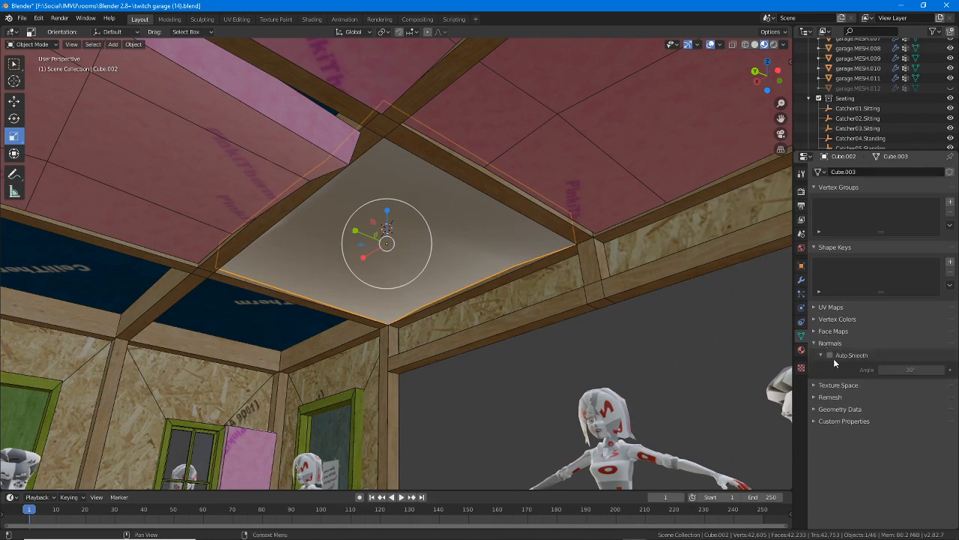
click(830, 355)
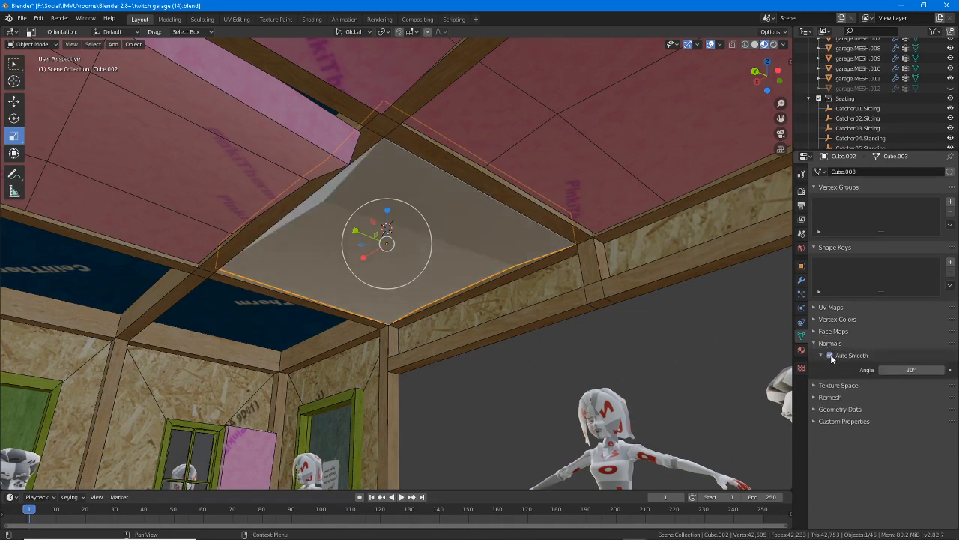
click(922, 370)
key(Return)
middle_drag(464, 315, 401, 226)
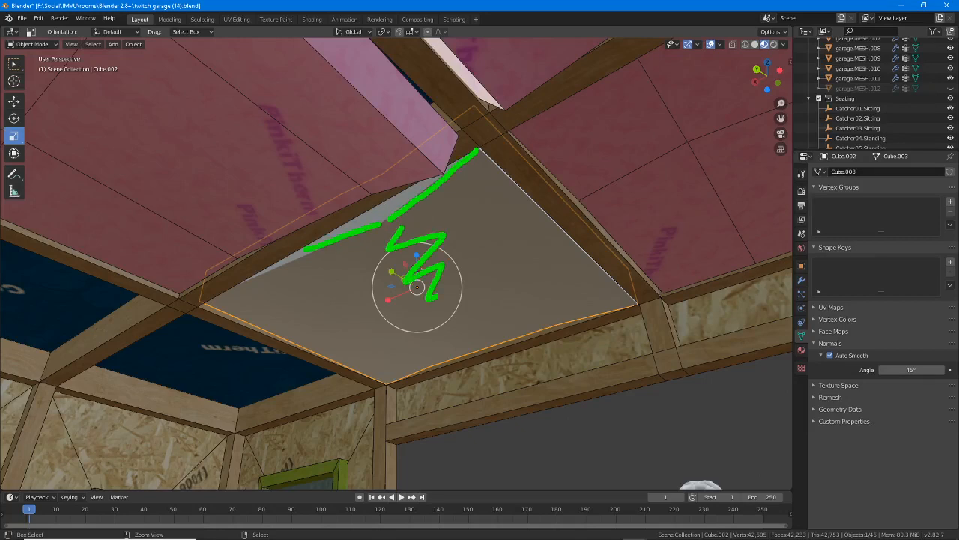
drag(433, 298, 509, 313)
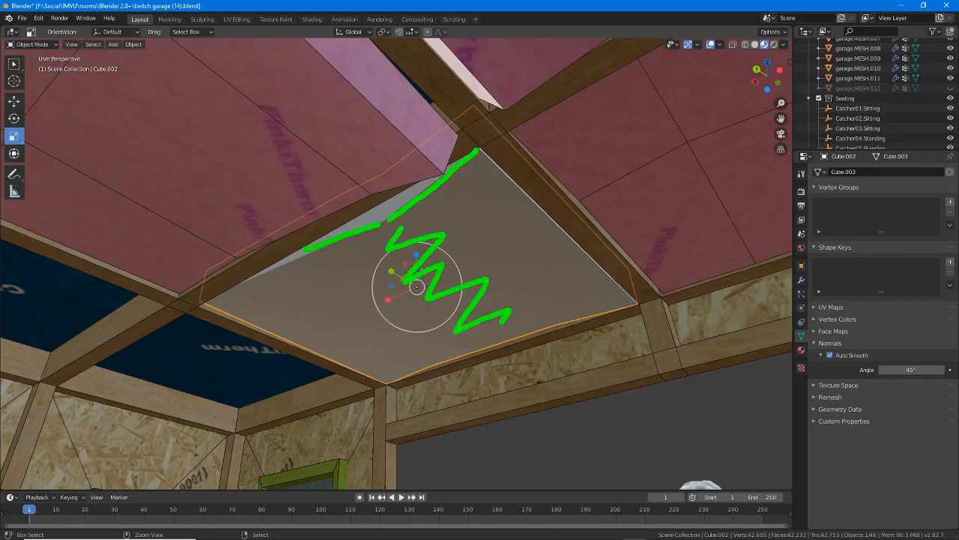
key(Escape)
mouse_move(429, 201)
middle_down()
mouse_move(429, 212)
mouse_move(364, 212)
mouse_move(432, 216)
mouse_move(439, 207)
middle_up()
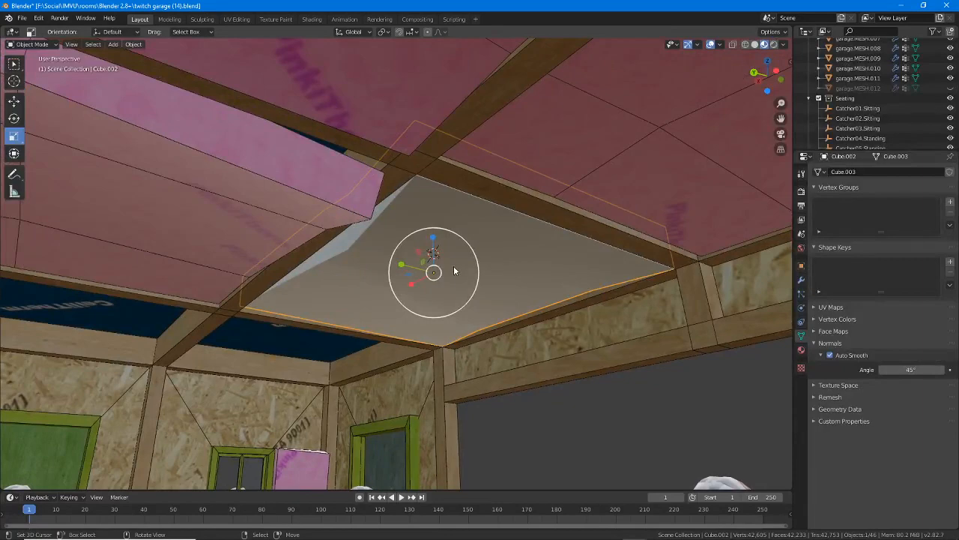
Select the block's four vertical corner edges in Edit Mode and mark them as seams.
key(Tab)
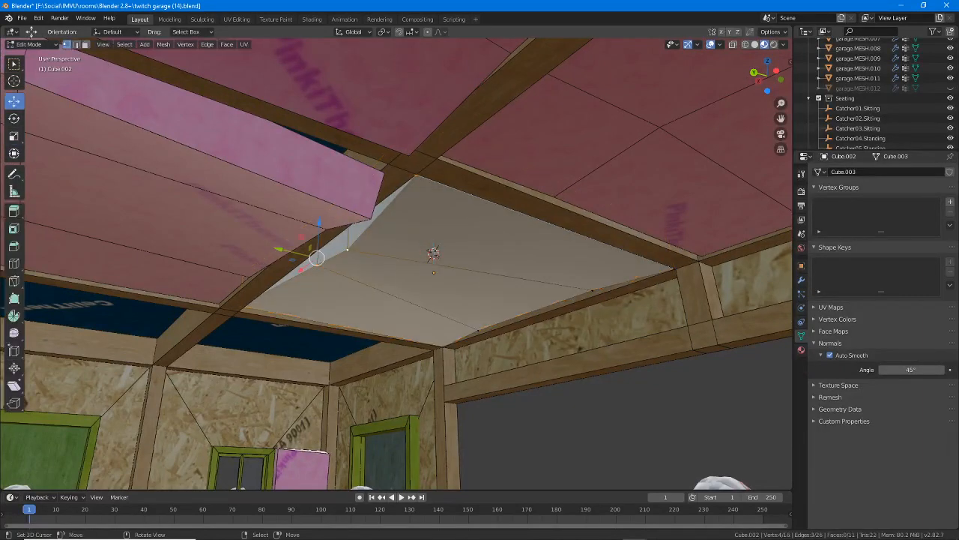
middle_drag(435, 251, 437, 303)
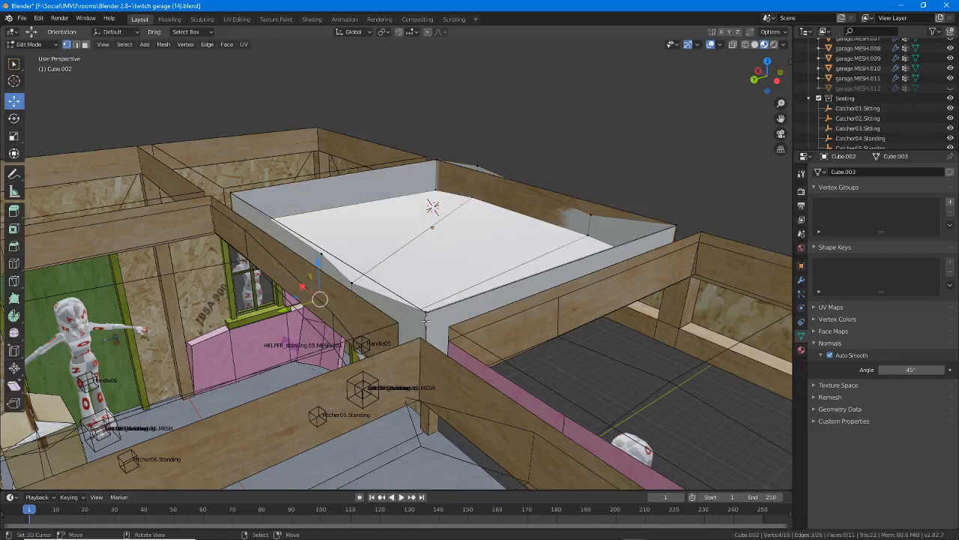
click(77, 45)
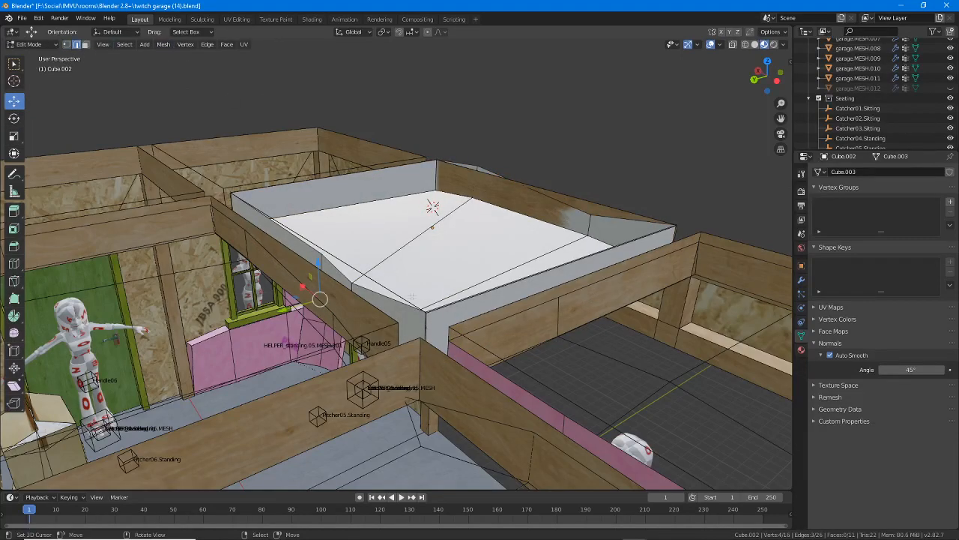
middle_drag(425, 323, 533, 333)
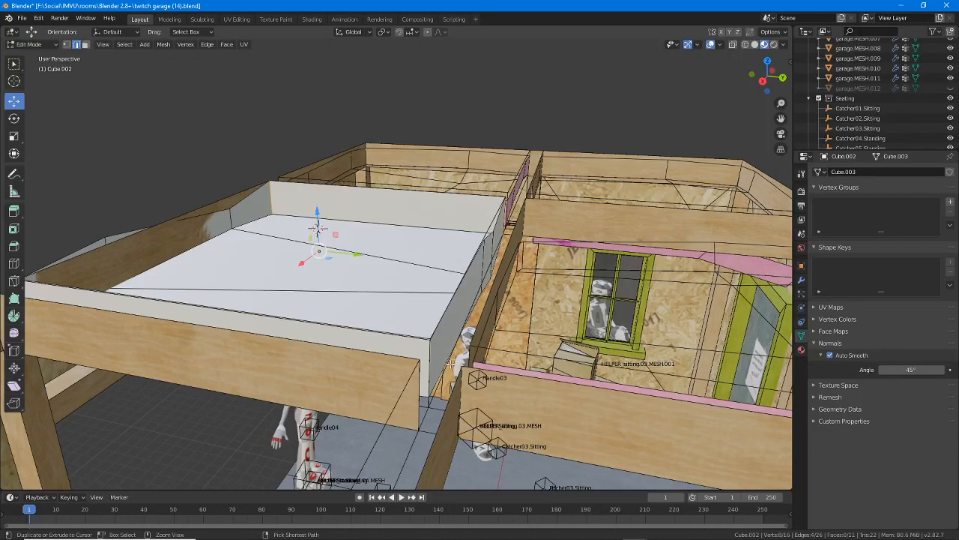
key(ctrl+e)
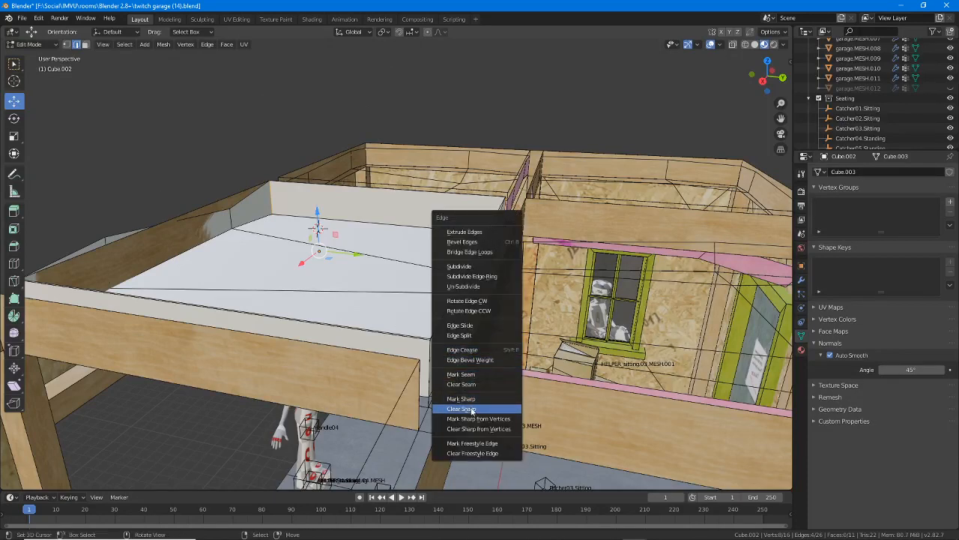
click(472, 374)
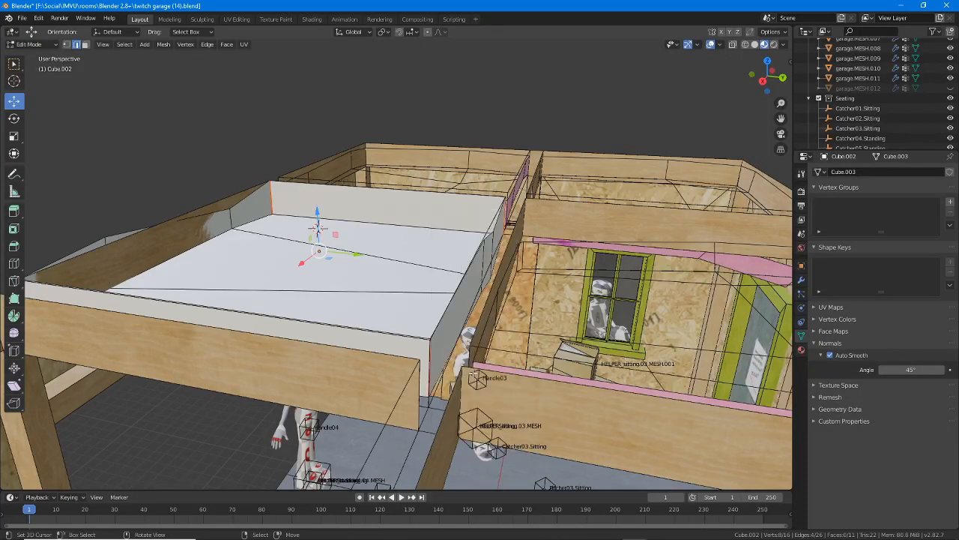
click(206, 44)
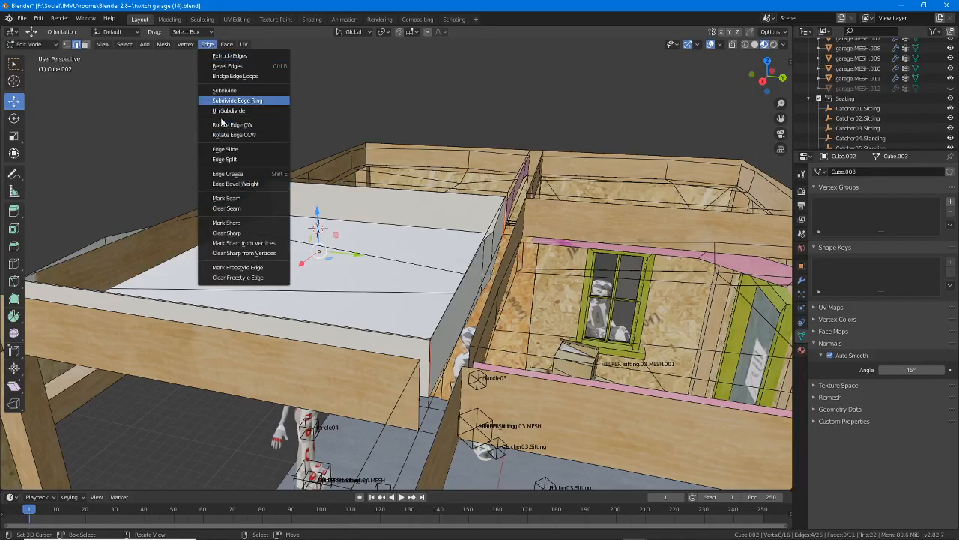
click(233, 199)
Unwrap the block's entire mesh along its seams in the UV Editing workspace.
middle_drag(480, 261, 430, 304)
key(a)
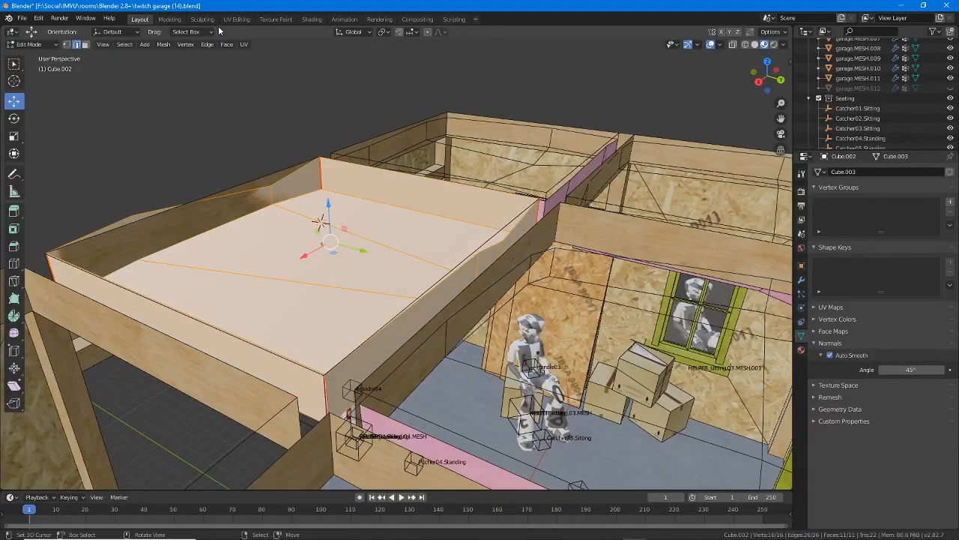
click(236, 18)
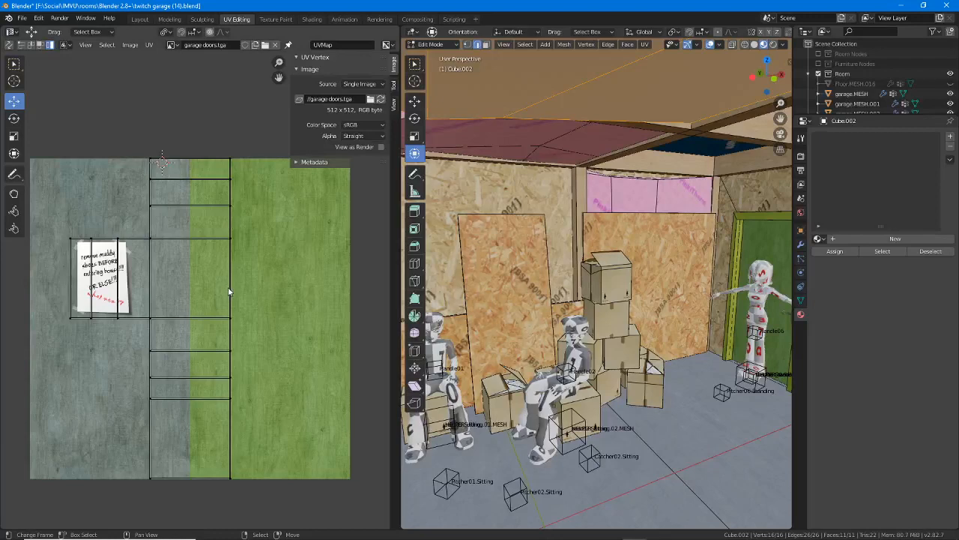
key(a)
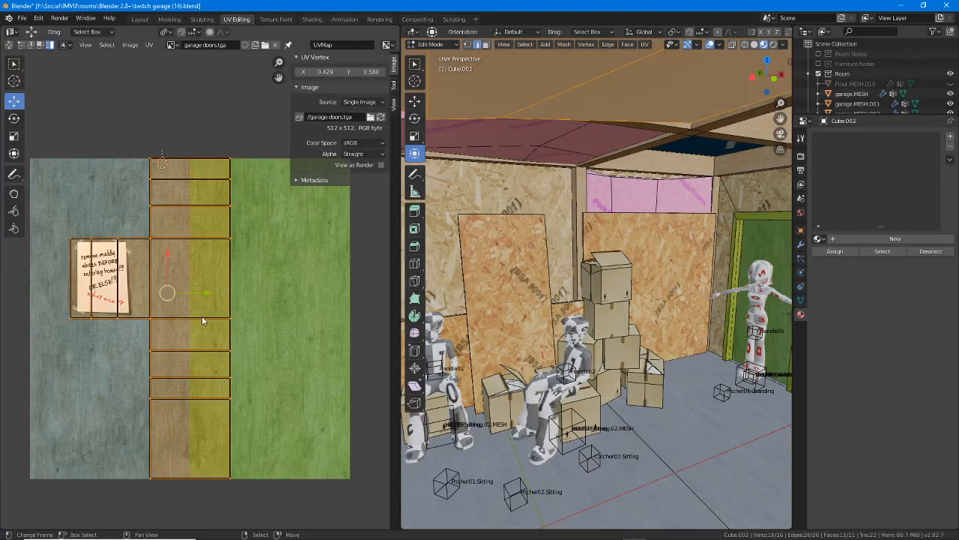
key(g)
right_click(207, 277)
key(u)
click(207, 290)
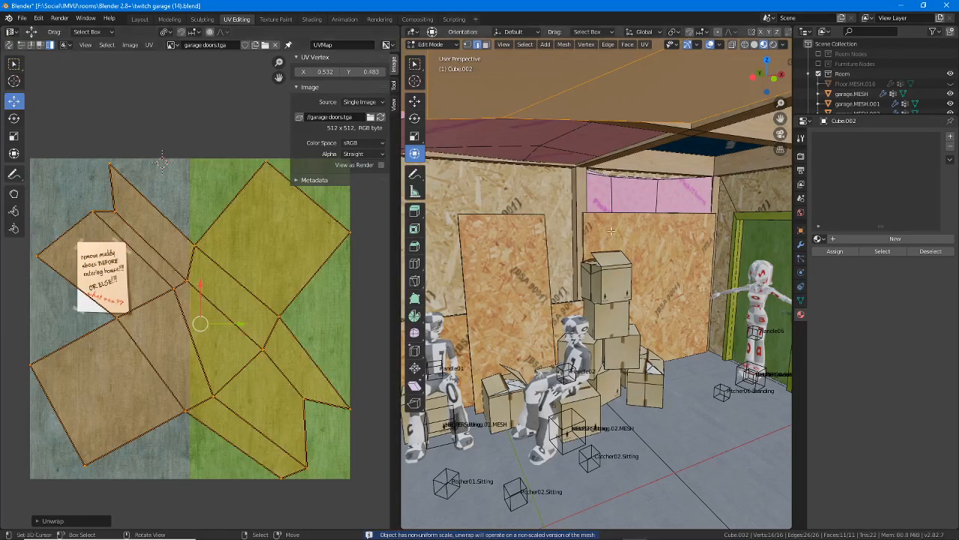
Apply the ceiling block's rotation and scale in Object Mode and unwrap its entire mesh again.
scroll(568, 215, down, 3)
mouse_move(568, 215)
middle_down()
mouse_move(534, 218)
mouse_move(548, 229)
mouse_move(578, 219)
middle_up()
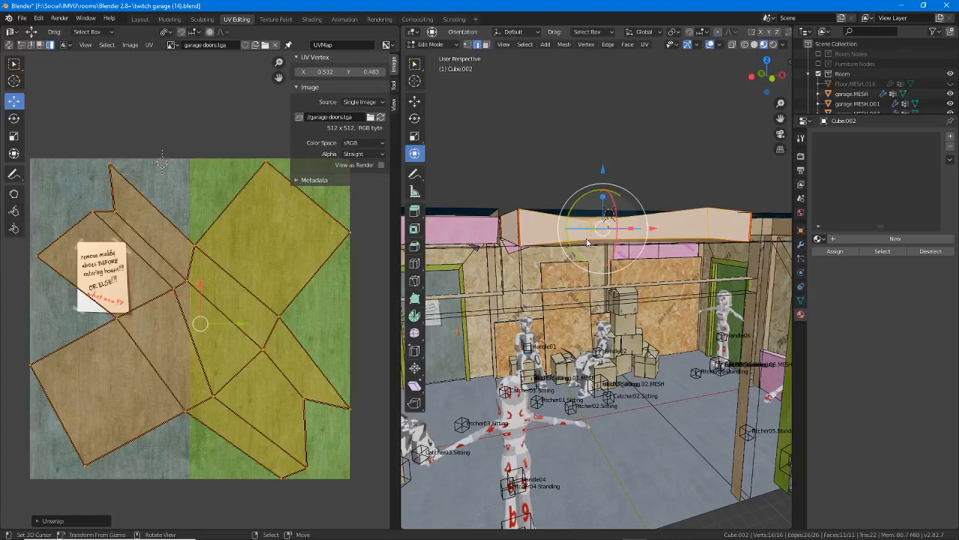
key(Tab)
middle_drag(587, 242, 502, 89)
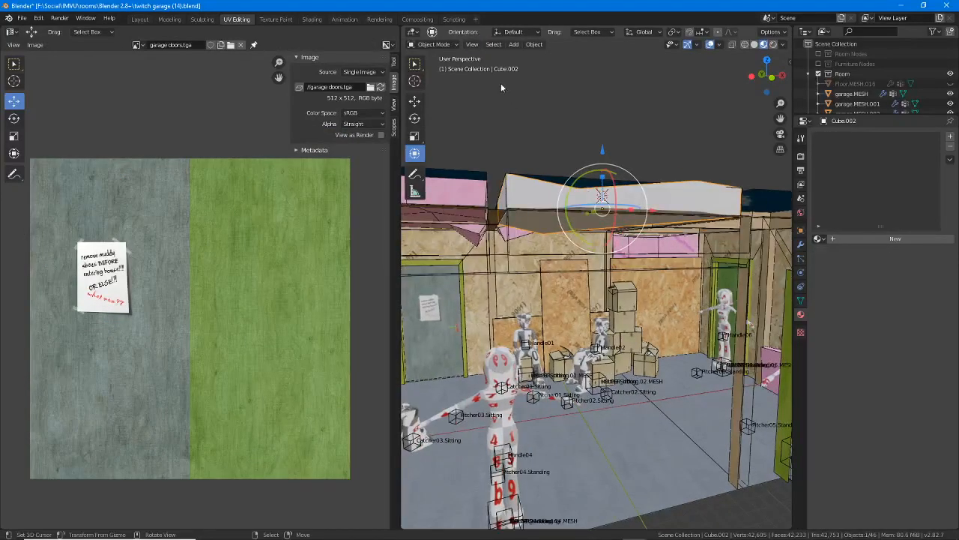
click(530, 46)
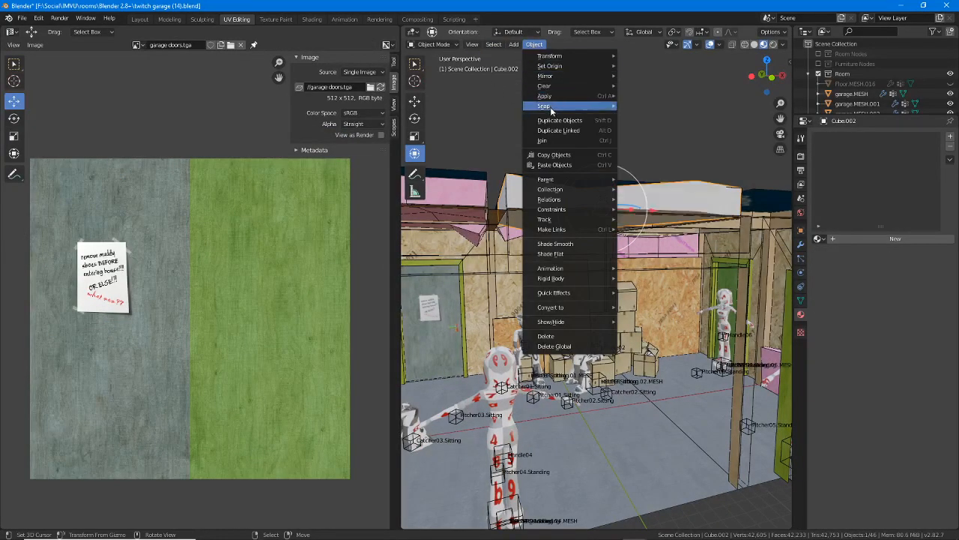
mouse_move(552, 97)
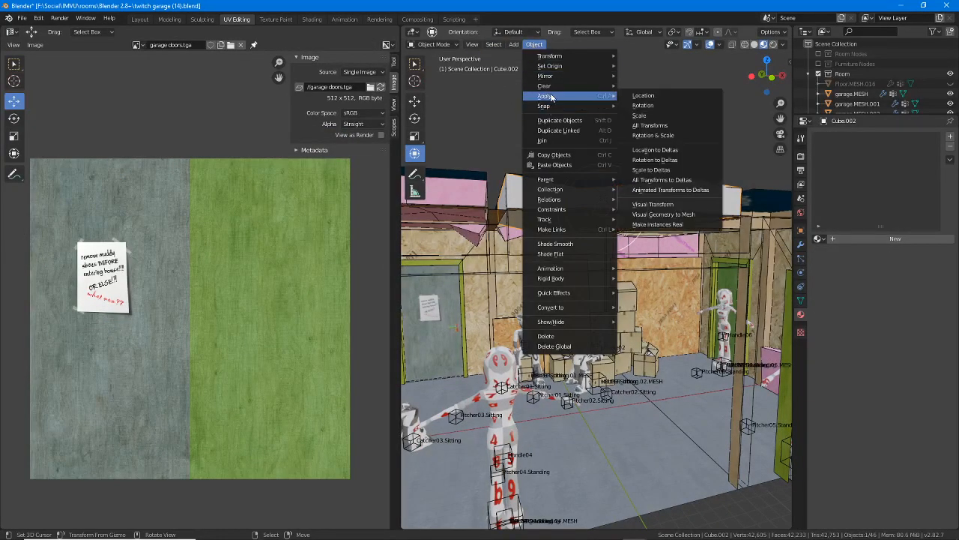
click(659, 137)
key(Tab)
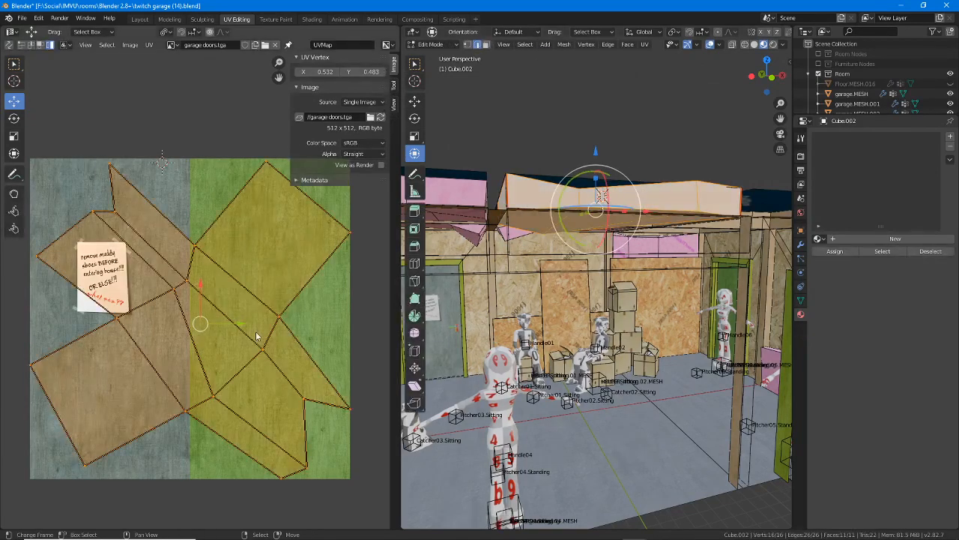
key(u)
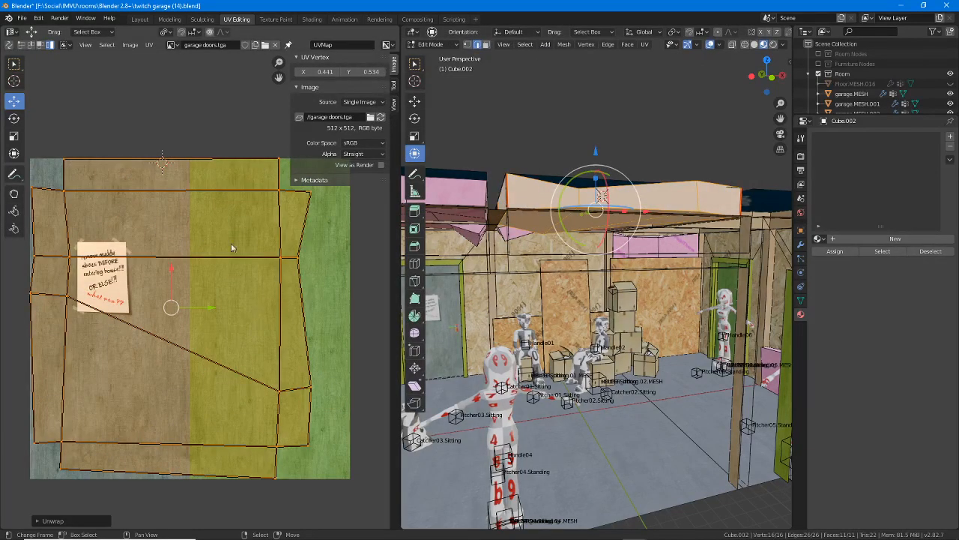
Raise the dipping middle vertex on the block's front upper edge along Z to level that edge.
scroll(599, 194, up, 3)
right_click(572, 149)
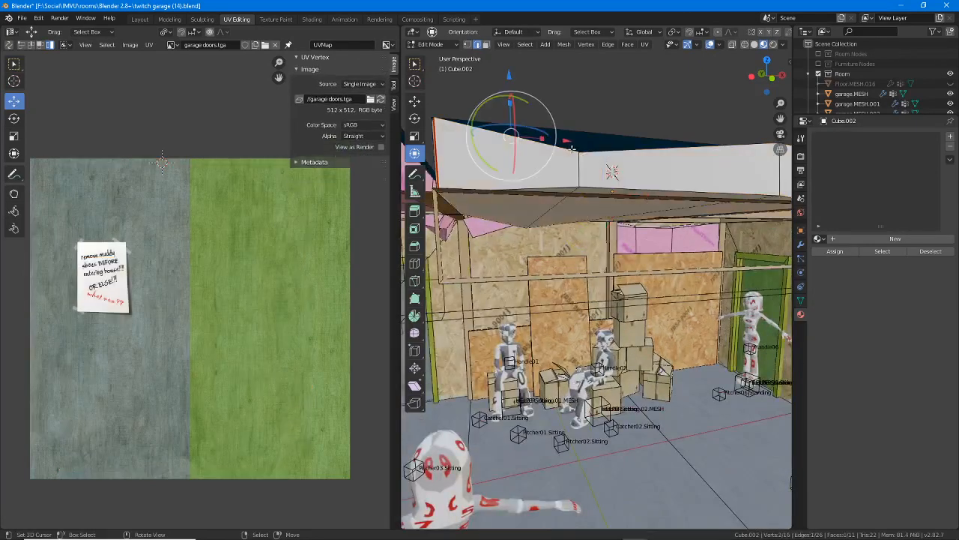
middle_drag(572, 149, 588, 160)
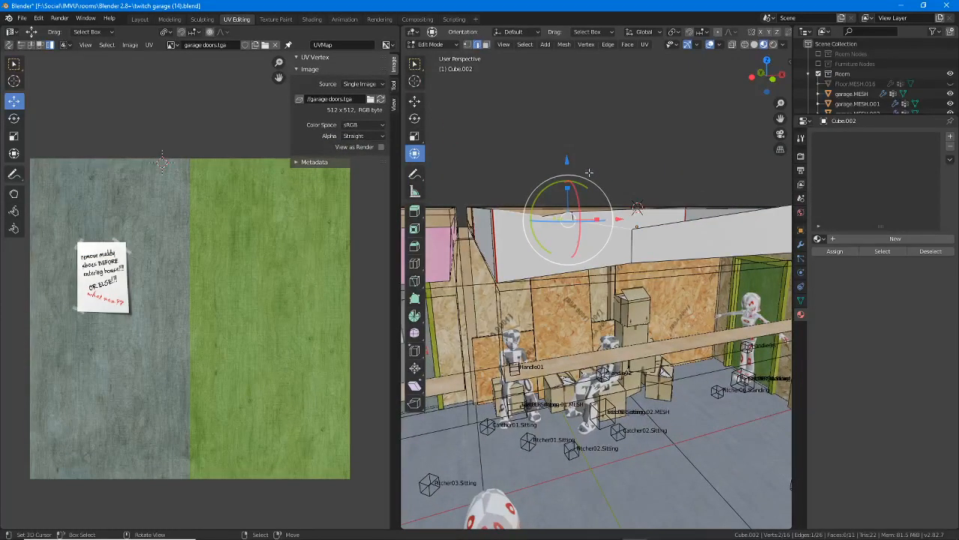
key(1)
right_click(636, 210)
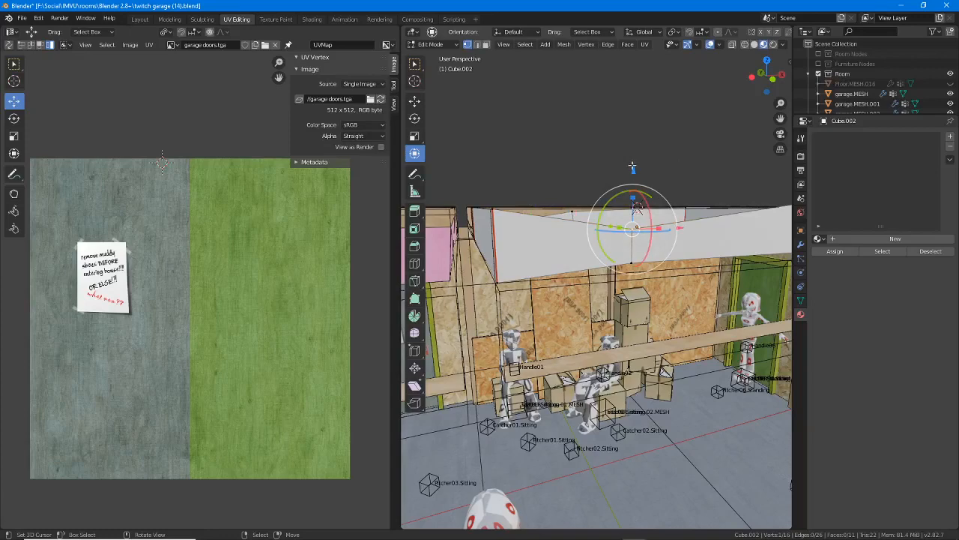
key(g)
key(z)
drag(631, 151, 631, 151)
Adjust the heights of the other middle vertex and the adjacent corner vertex on the block's front upper edge.
middle_drag(632, 157, 676, 186)
right_click(679, 184)
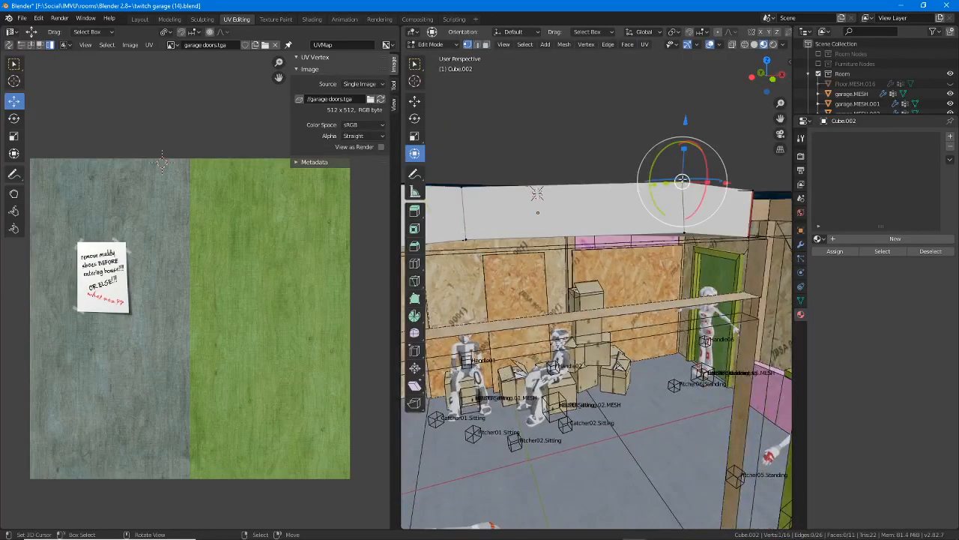
drag(683, 138, 728, 183)
right_click(752, 188)
drag(757, 130, 757, 139)
Lower the upper-edge vertex on the block's side beside the ceiling beam by about 10.2 m along Z.
middle_drag(644, 237, 573, 249)
shift+middle_drag(650, 291, 562, 291)
scroll(563, 291, up, 3)
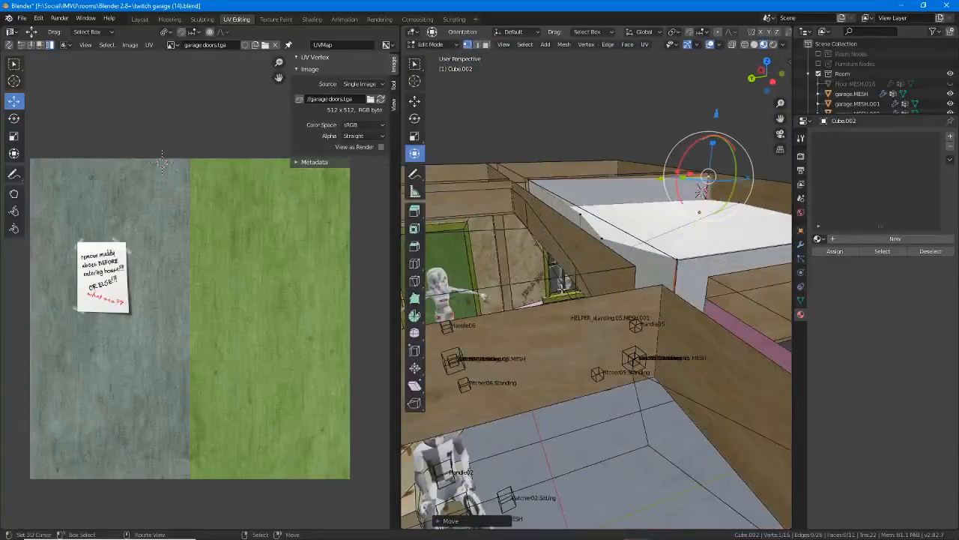
mouse_move(592, 243)
middle_down()
mouse_move(606, 211)
mouse_move(607, 246)
middle_up()
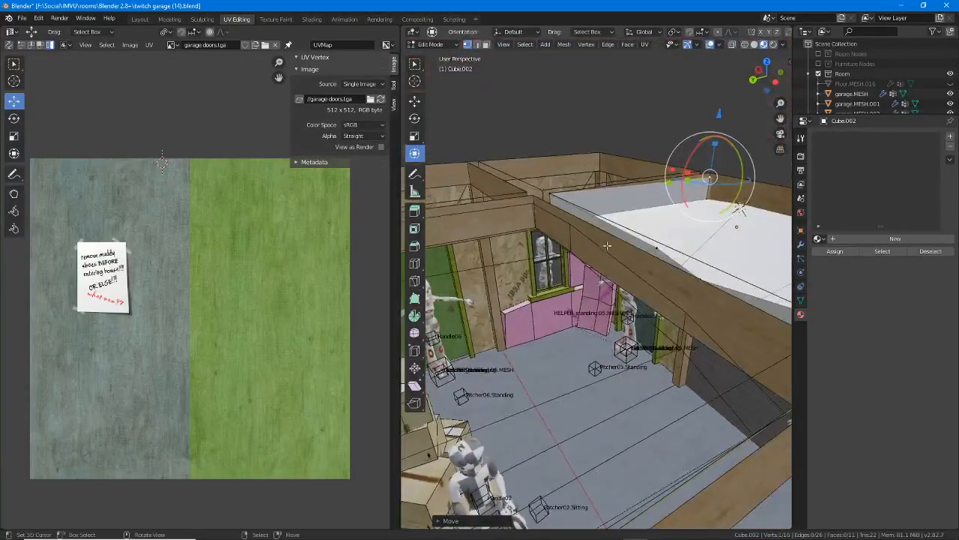
click(650, 234)
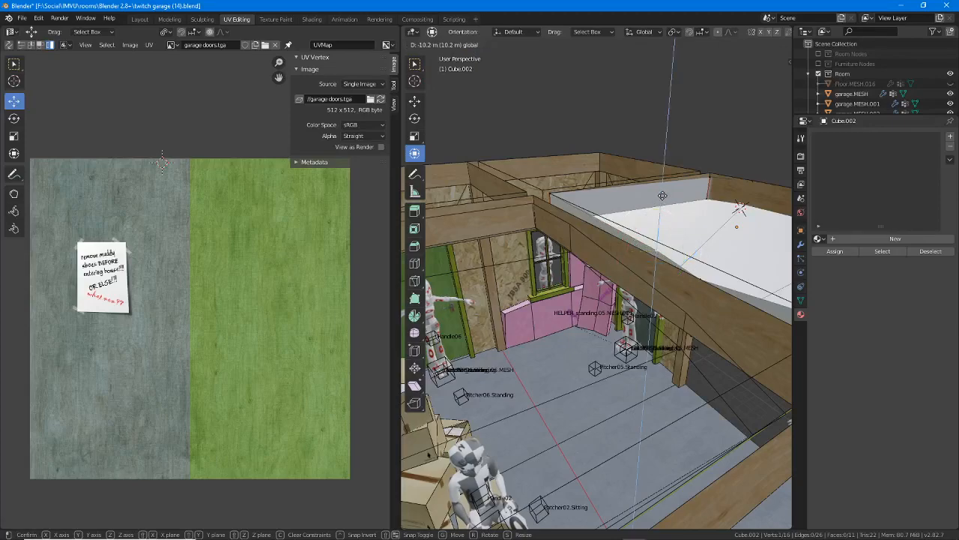
Try to shift the four vertices along the block's outer side by about 2.1 m along Y.
middle_drag(647, 275, 531, 303)
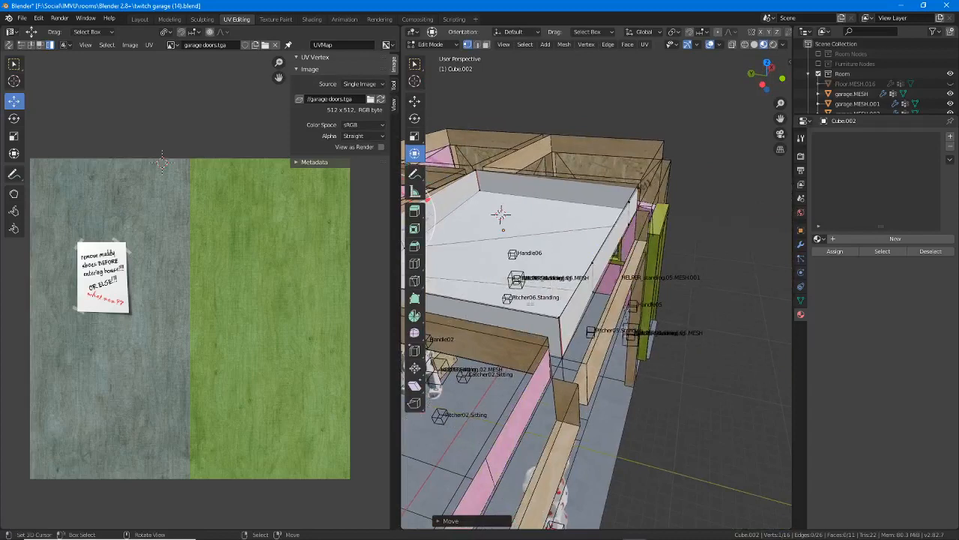
click(562, 346)
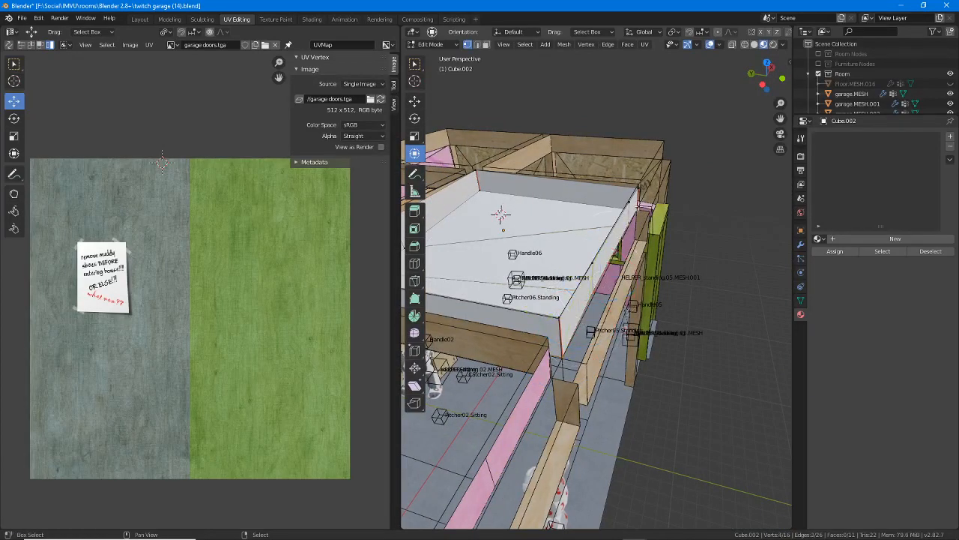
key(g)
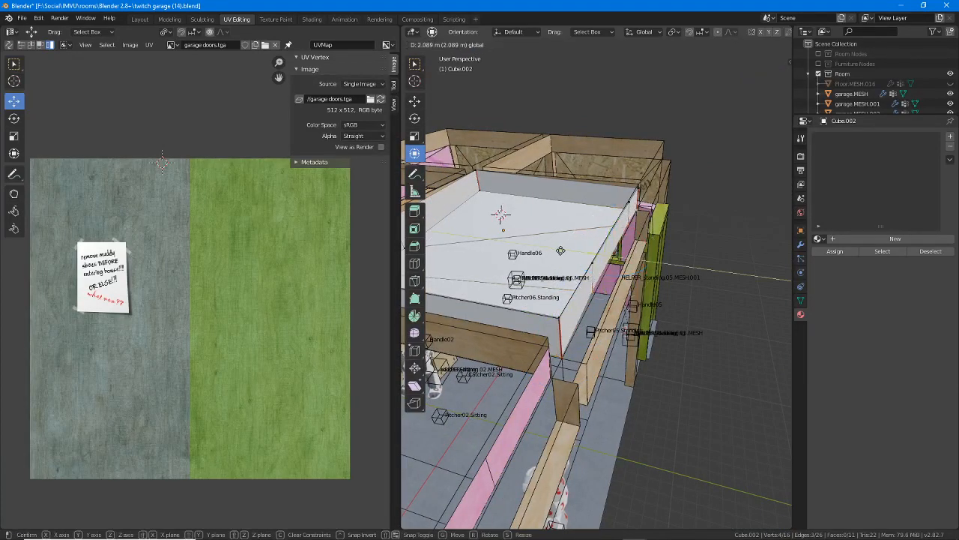
drag(560, 250, 563, 251)
middle_drag(563, 251, 655, 247)
key(ctrl+z)
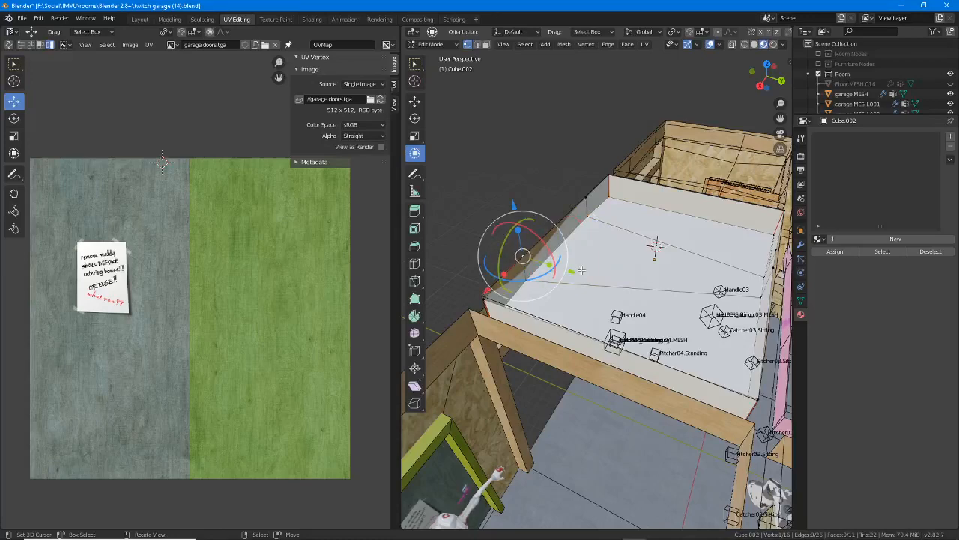
Move the middle upper vertex on the block's outer side about 5.4 m along Y.
drag(582, 270, 575, 271)
scroll(575, 272, up, 2)
mouse_move(576, 281)
middle_down()
mouse_move(599, 296)
mouse_move(579, 300)
middle_up()
key(ctrl+z)
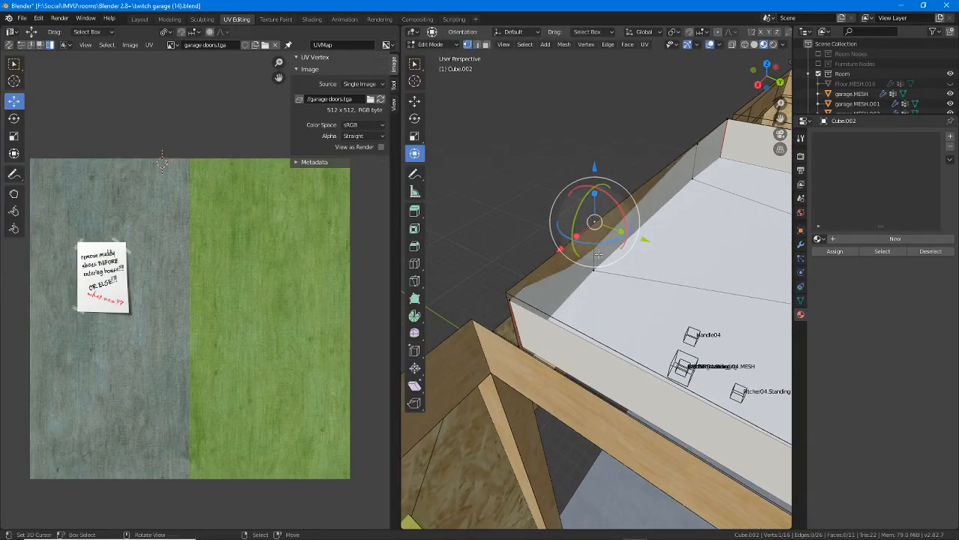
drag(646, 238, 650, 239)
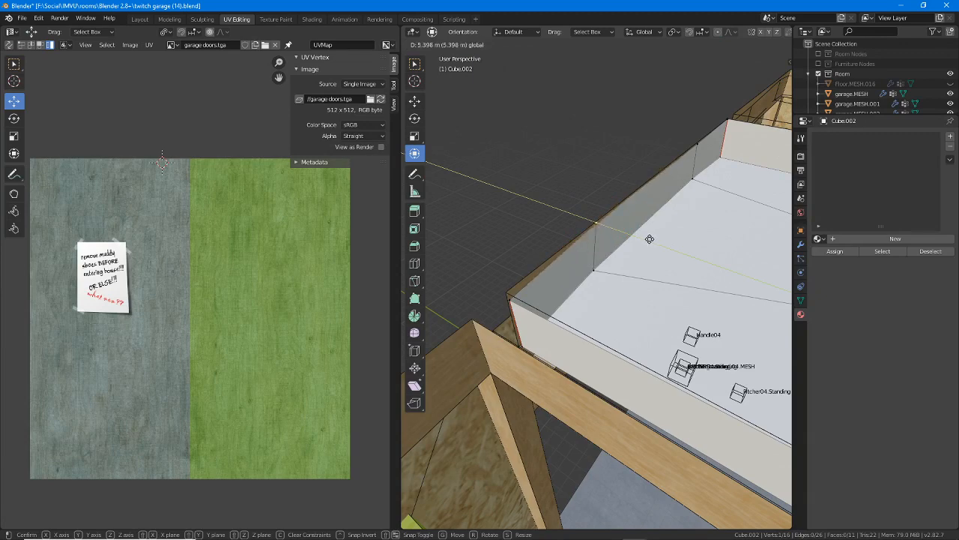
middle_drag(648, 239, 588, 327)
Select the block's entire mesh and display the garage insulation.tga image behind its UV layout.
key(a)
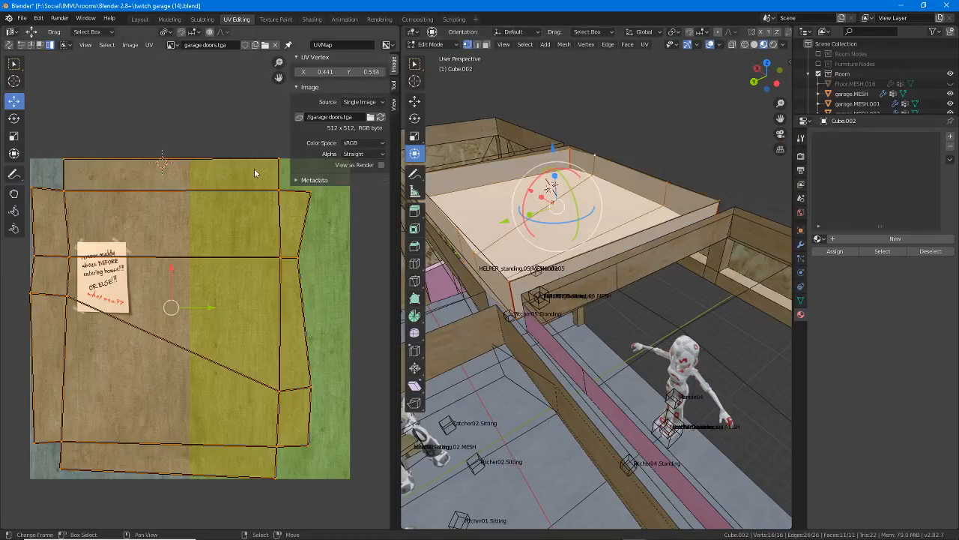
click(171, 45)
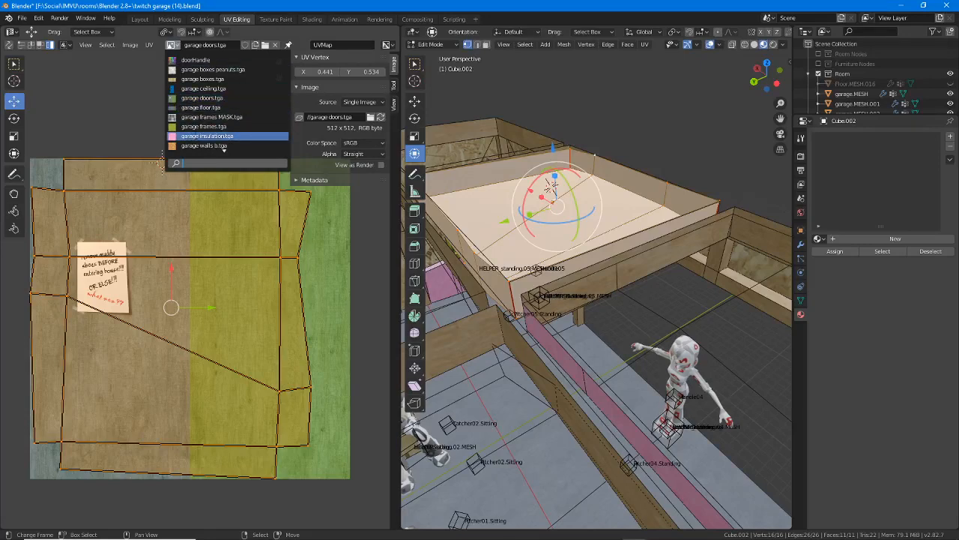
click(194, 134)
scroll(194, 135, up, 3)
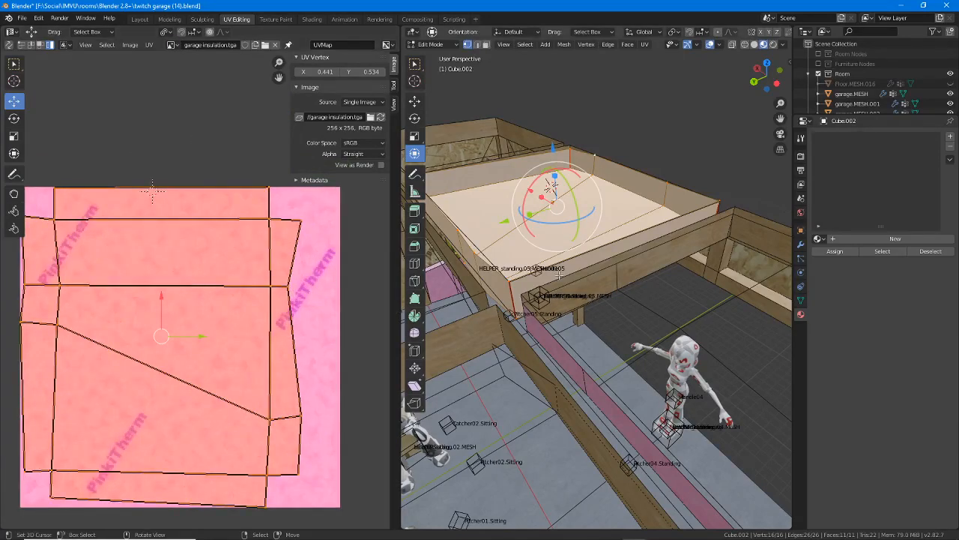
middle_drag(559, 275, 565, 274)
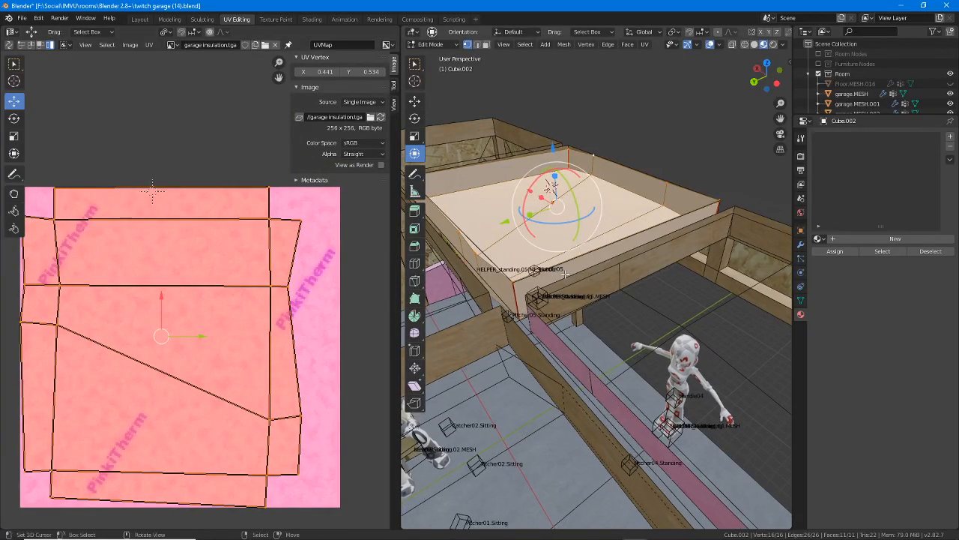
Give the ceiling block the existing insulation [10] material.
click(818, 238)
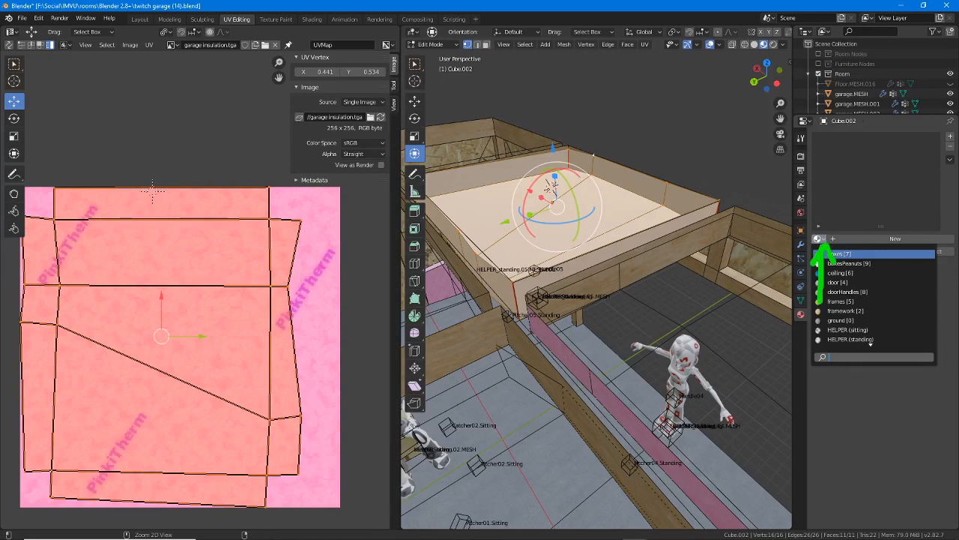
click(820, 239)
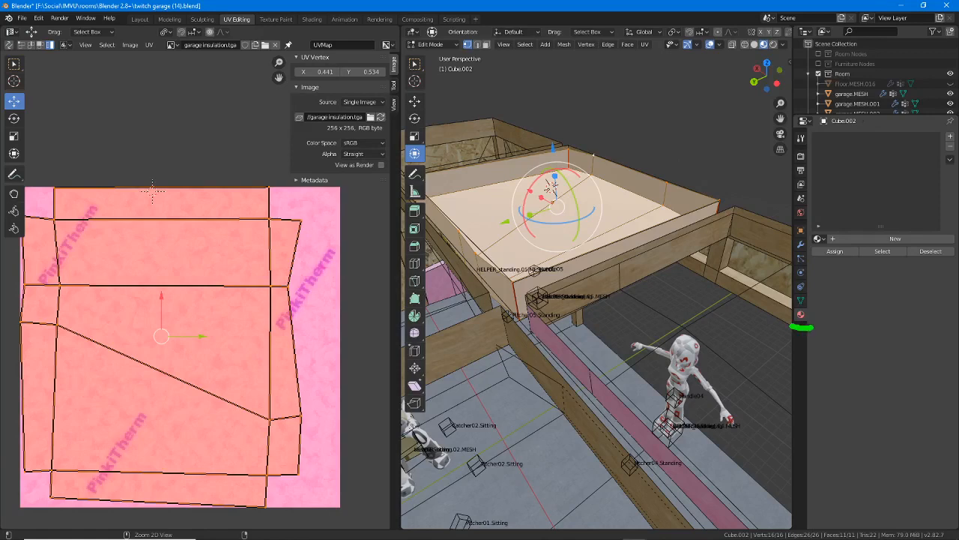
click(820, 238)
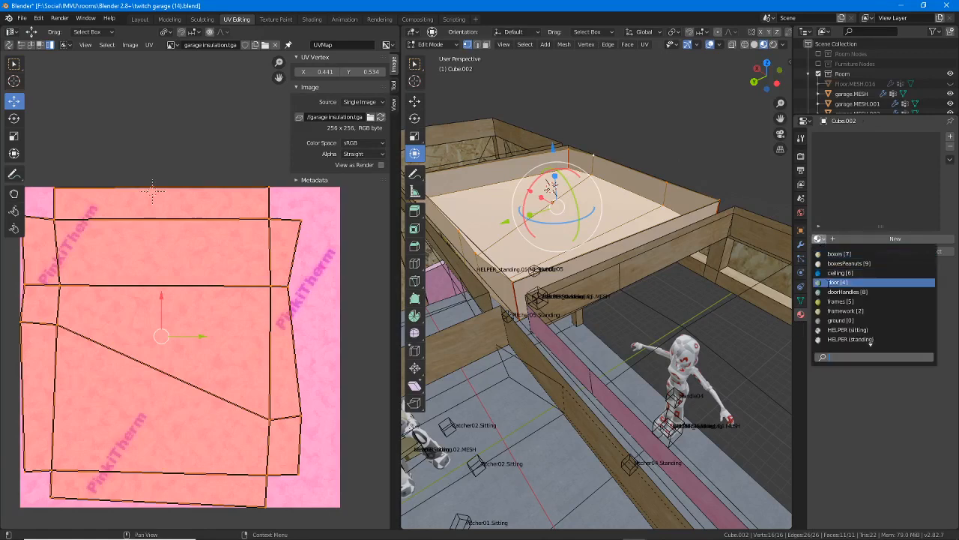
scroll(869, 339, up, 9)
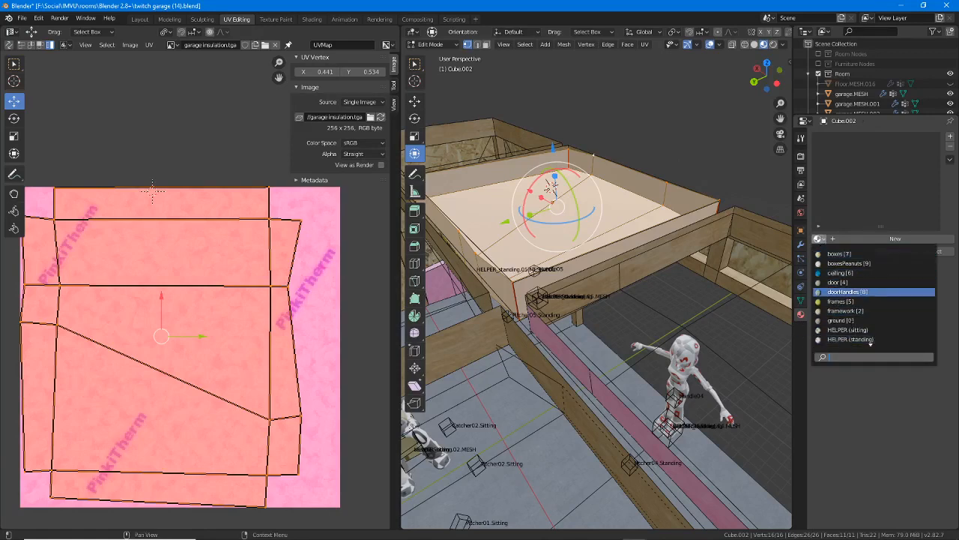
scroll(869, 339, down, 12)
scroll(873, 300, down, 2)
scroll(873, 300, up, 4)
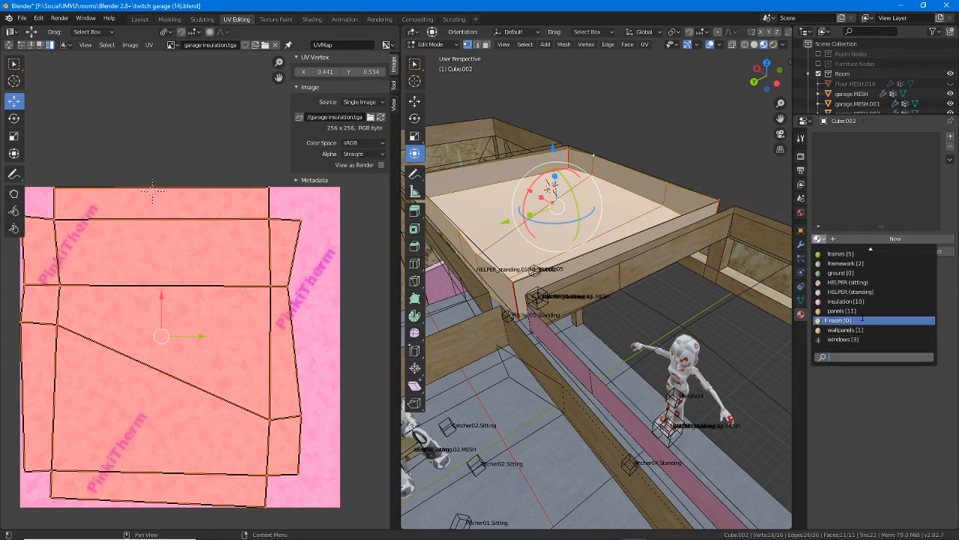
key(Return)
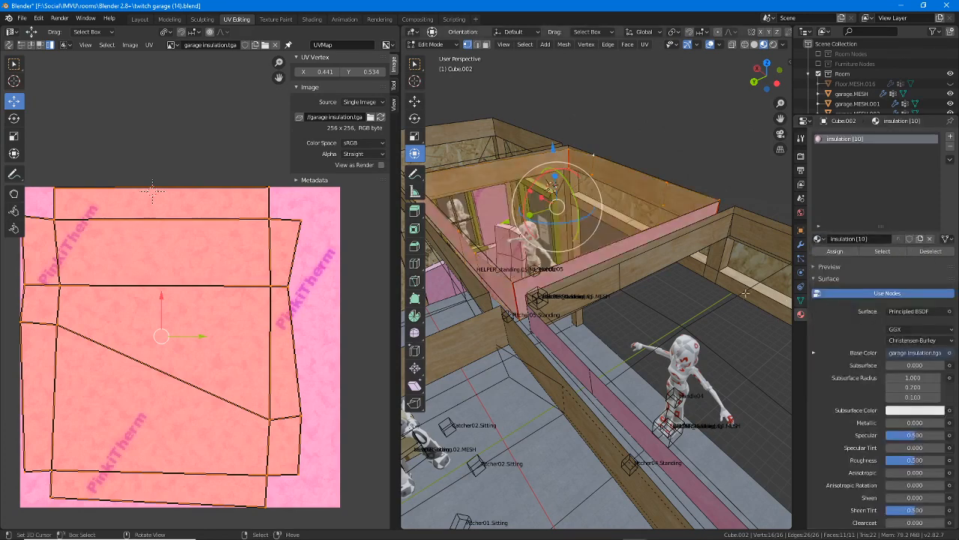
Examine the insulation material's Backface Culling setting and its effect on the ceiling block from different sides.
scroll(866, 380, down, 9)
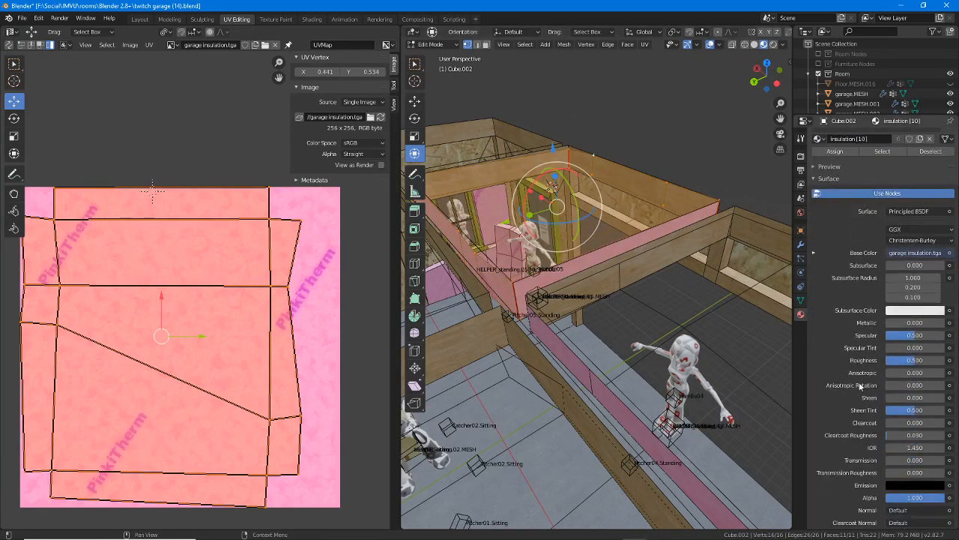
click(907, 409)
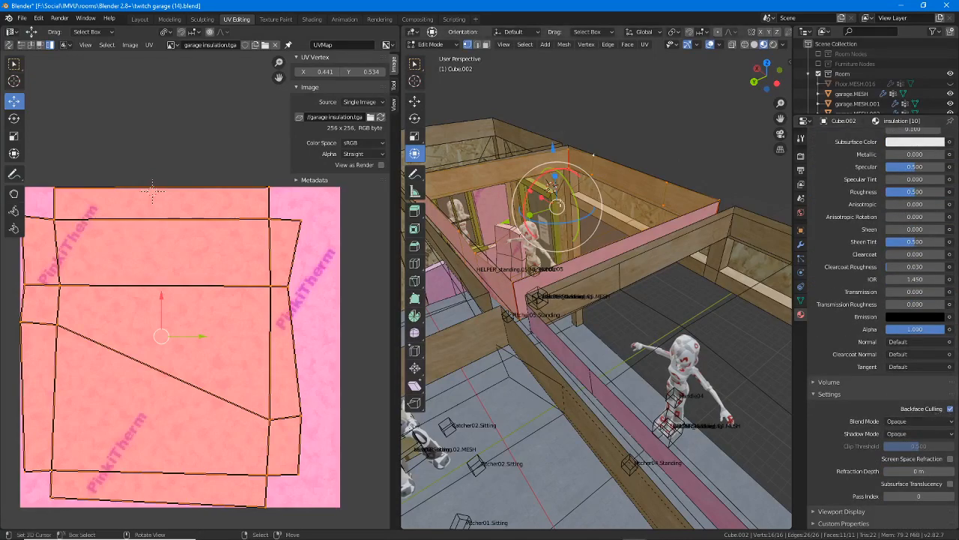
middle_drag(673, 371, 440, 255)
middle_drag(587, 262, 658, 251)
Return to Object Mode, select the upright chipboard panel and examine the Backface Culling setting of its panels [11] material.
key(Tab)
click(657, 201)
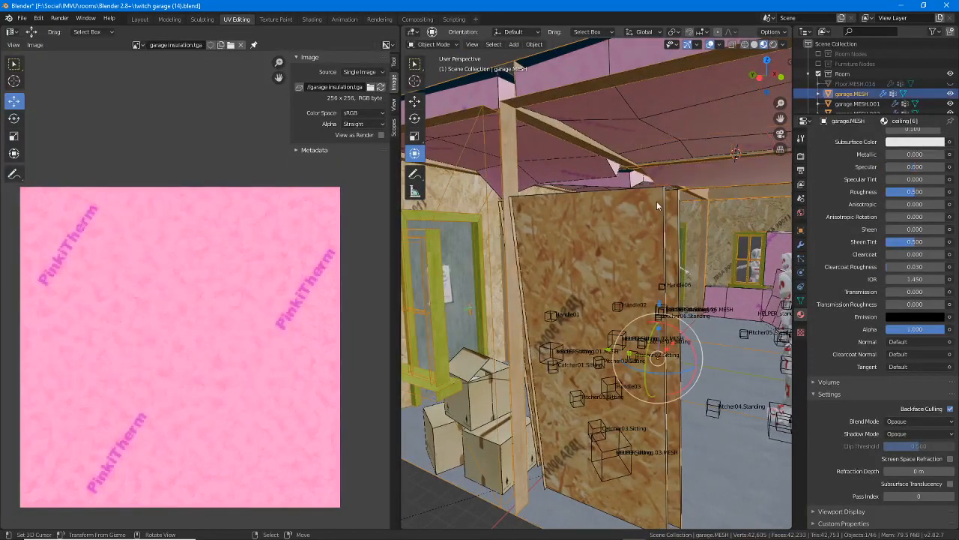
middle_drag(656, 200, 622, 260)
click(500, 283)
middle_drag(490, 290, 581, 291)
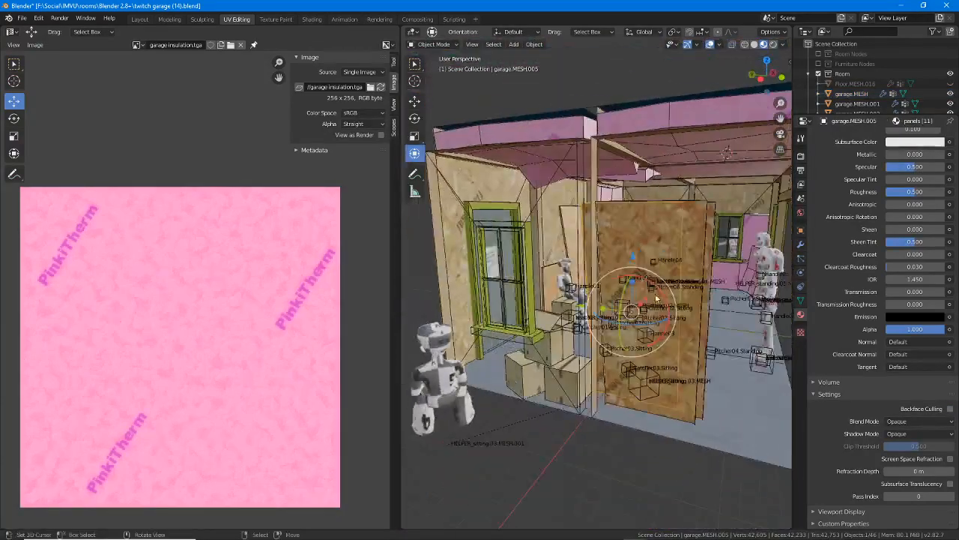
middle_drag(656, 299, 649, 330)
scroll(861, 219, up, 8)
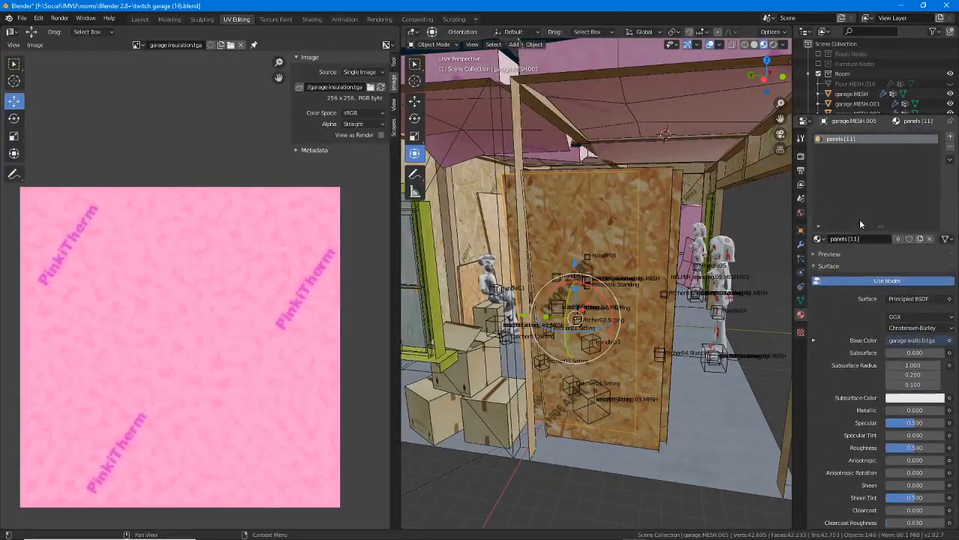
scroll(861, 365, down, 8)
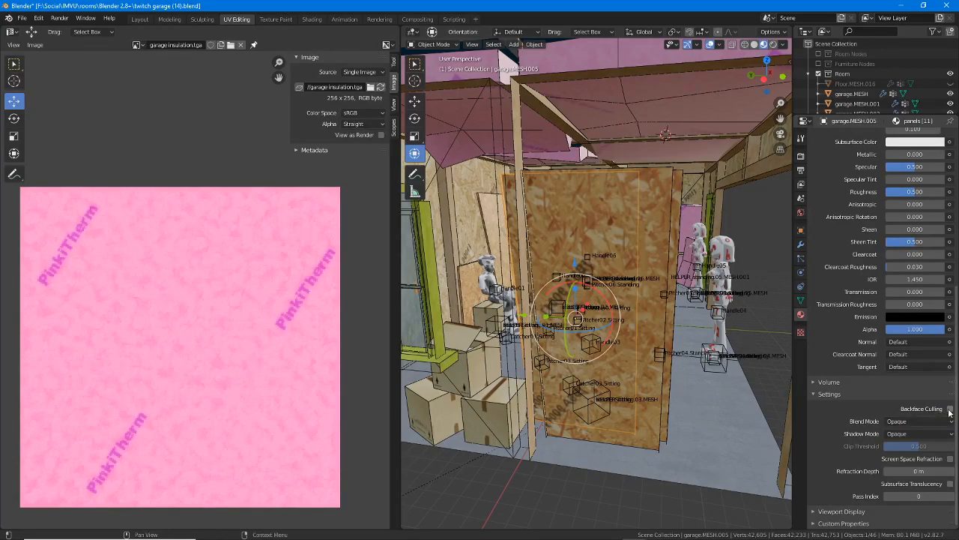
Toggle Backface Culling on the panels [11] material and examine its effect on the chipboard walls from outside the garage.
click(949, 411)
middle_drag(670, 327, 580, 331)
click(950, 408)
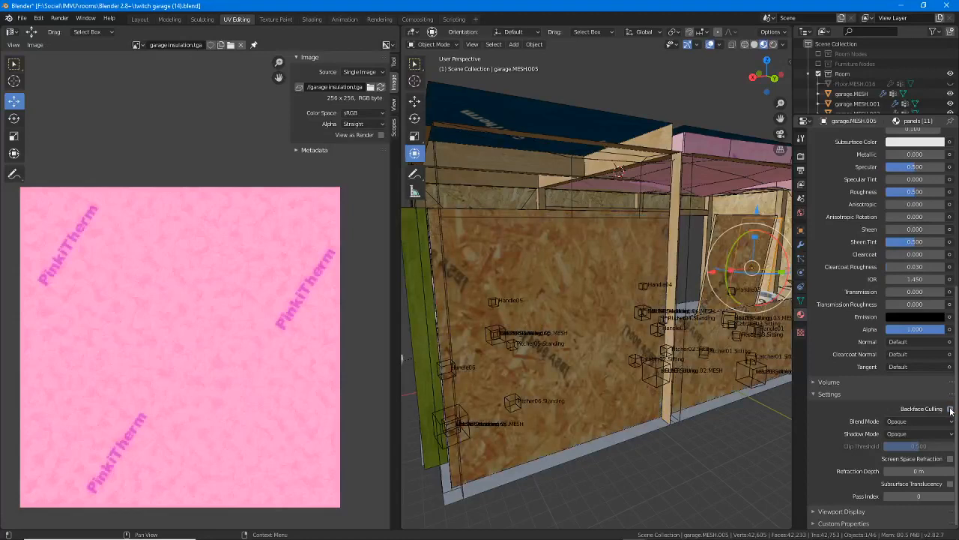
click(950, 408)
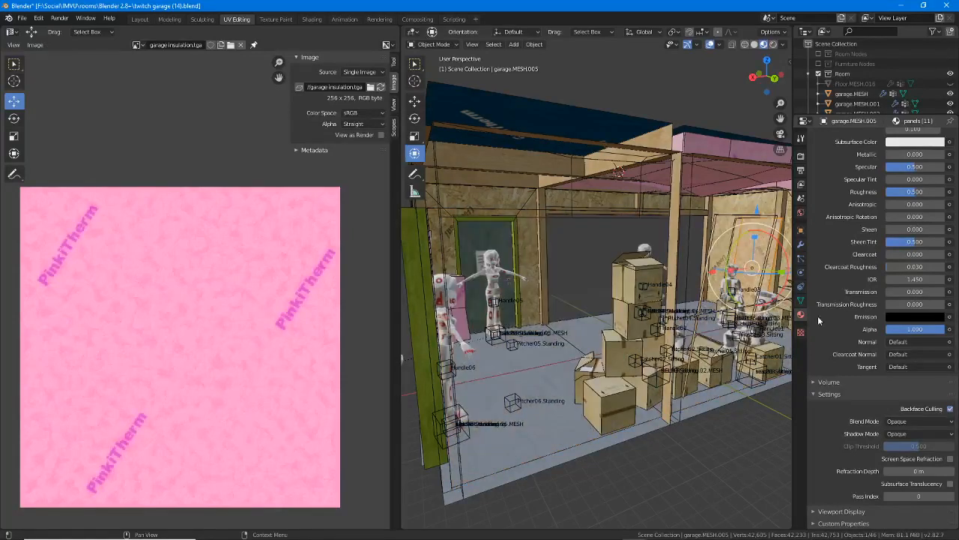
Select a pink ceiling piece and examine how toggling Backface Culling on its insulation [10] material affects the room from several sides.
click(699, 146)
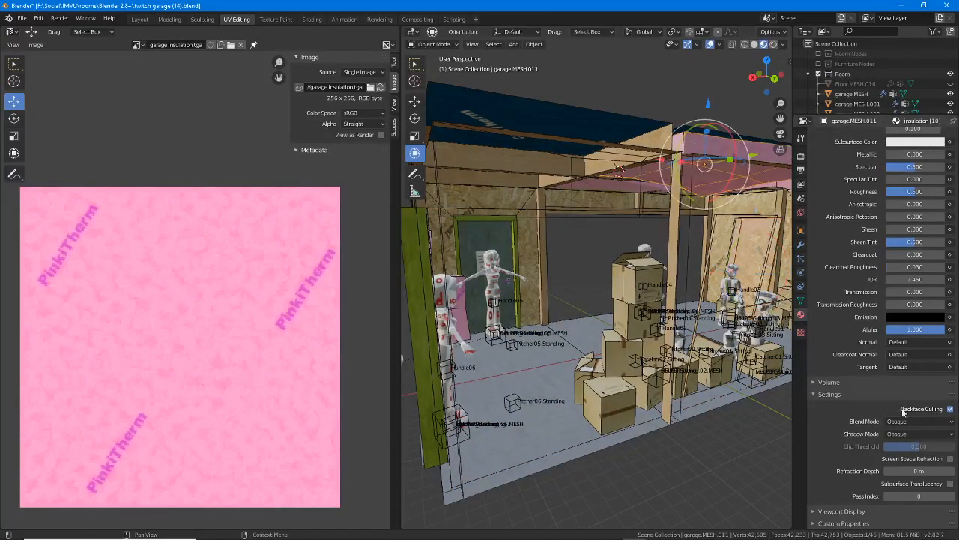
click(950, 409)
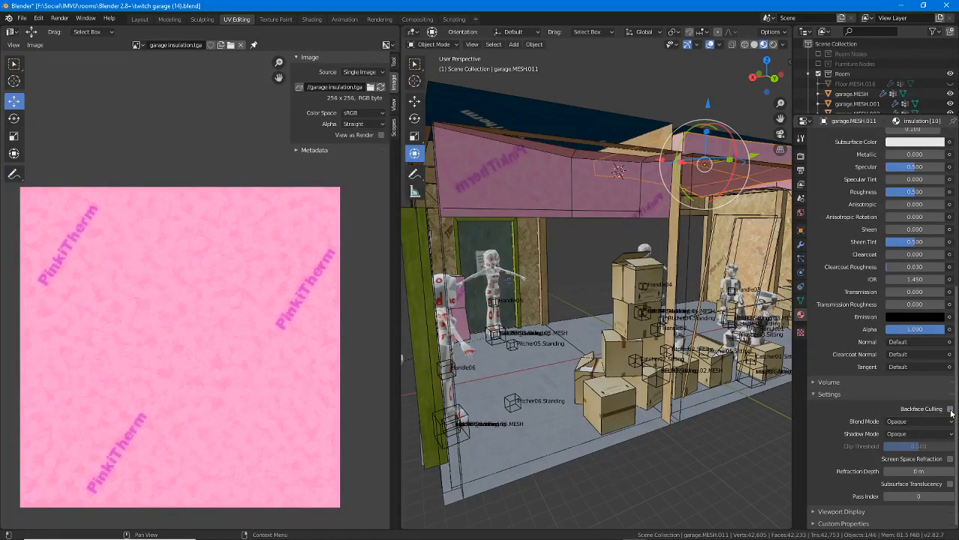
click(950, 409)
middle_drag(606, 243, 599, 307)
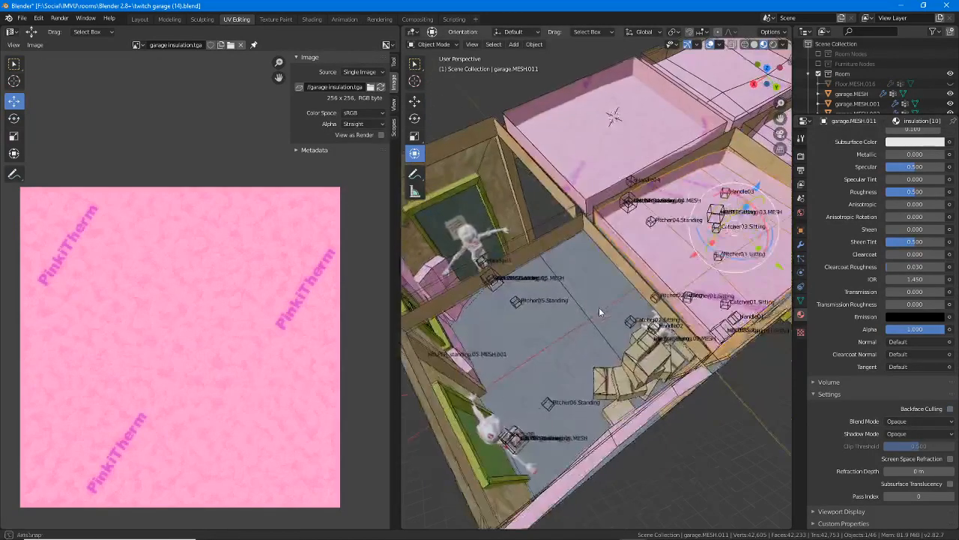
click(950, 410)
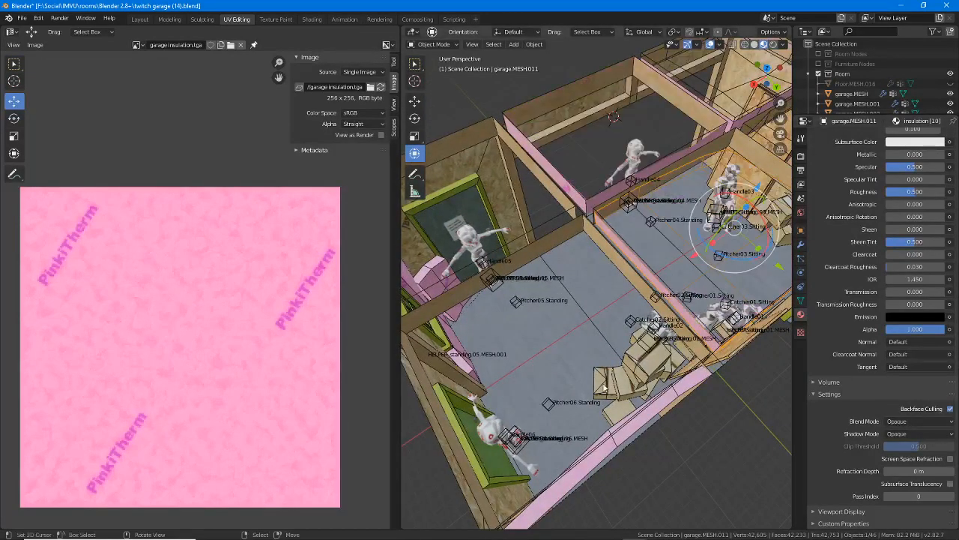
middle_drag(501, 391, 603, 343)
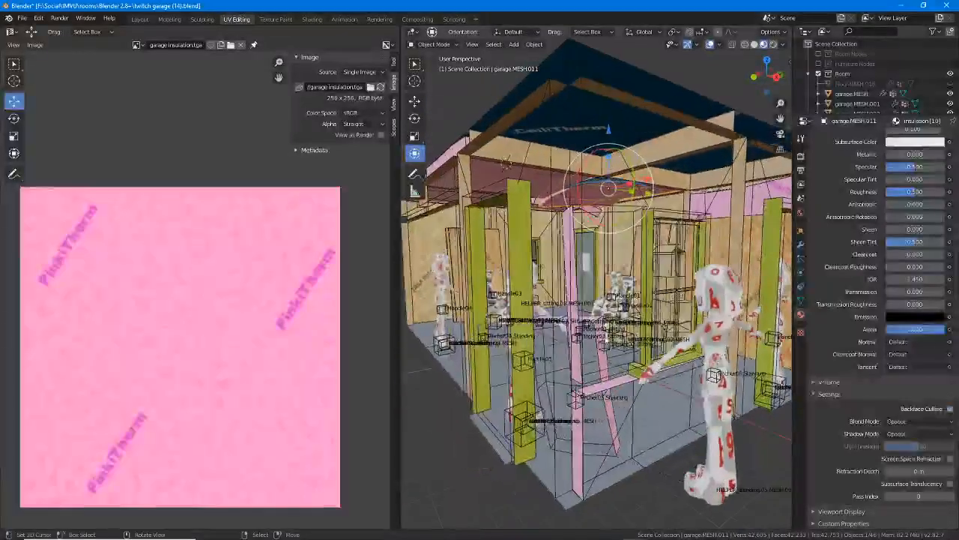
click(950, 409)
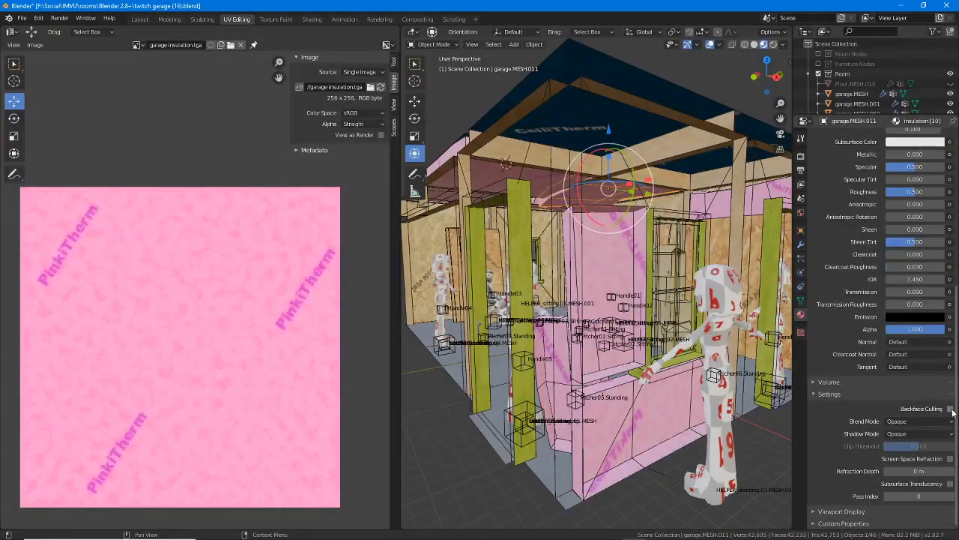
click(950, 409)
middle_drag(570, 351, 604, 358)
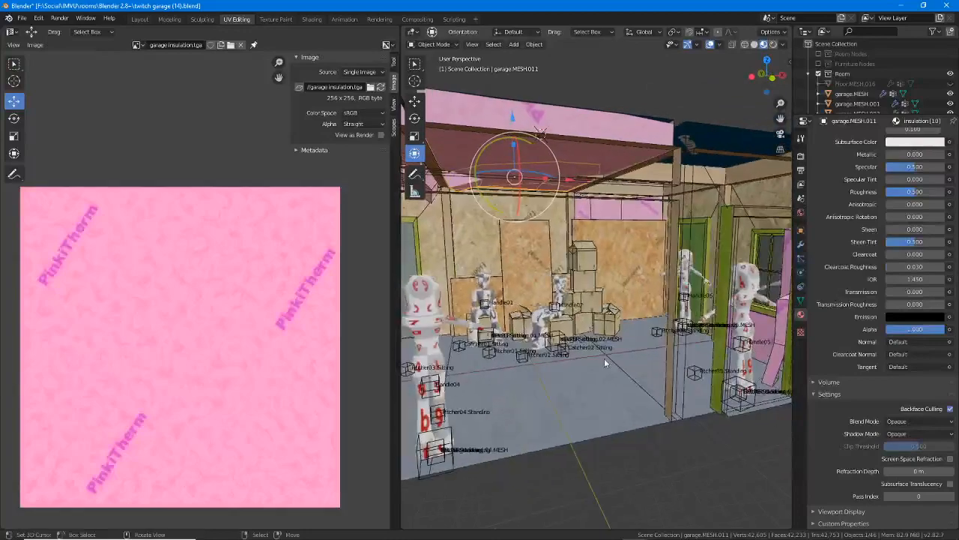
Select the irregular insulation block in the middle bay of the garage ceiling.
middle_drag(573, 307, 619, 206)
click(610, 218)
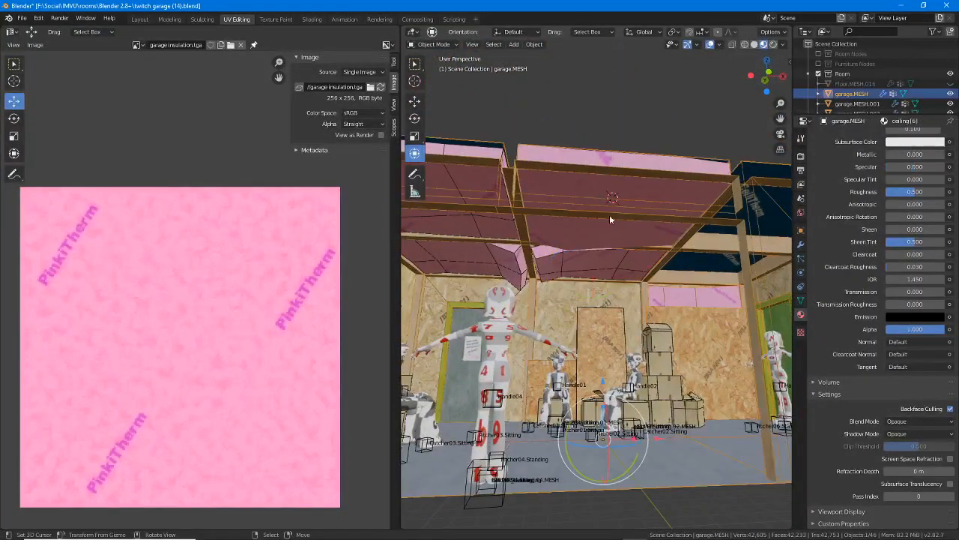
middle_drag(583, 162, 575, 302)
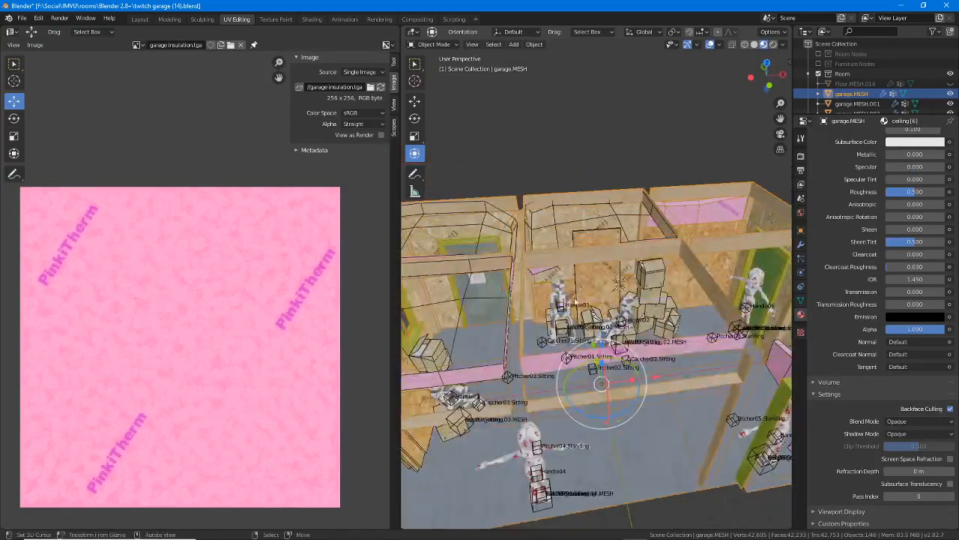
middle_drag(553, 366, 582, 349)
click(644, 246)
key(r)
key(r)
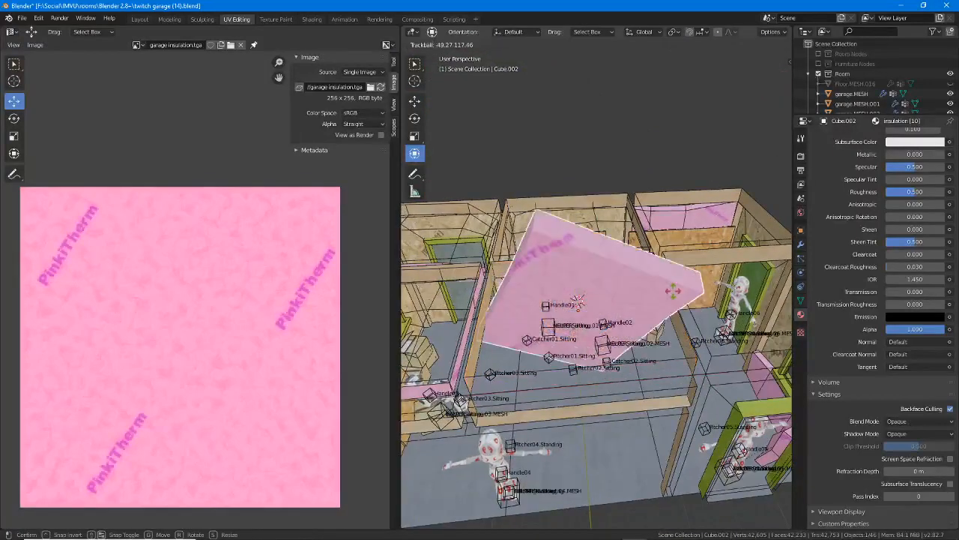
click(631, 332)
key(ctrl+z)
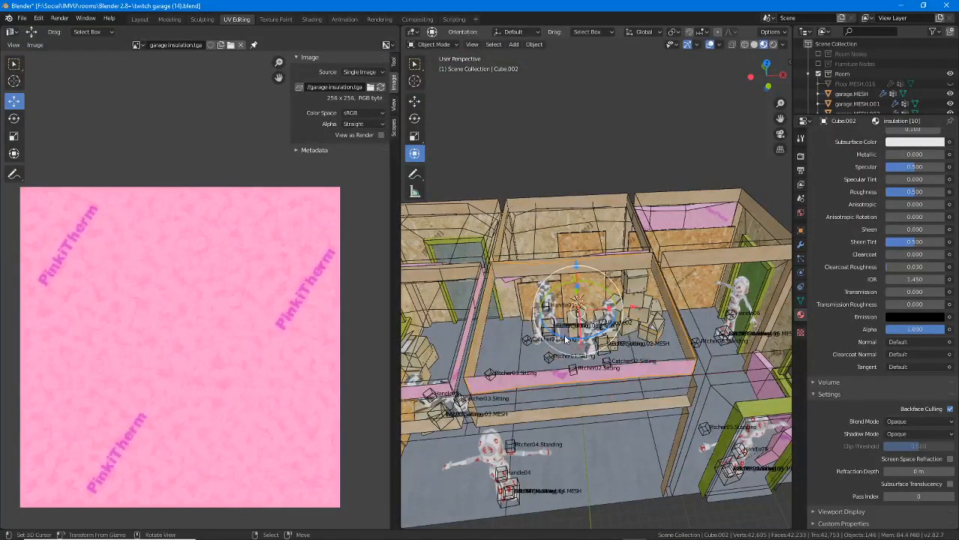
Turn the block around horizontally and move it along X into the neighbouring ceiling bay beside the green door, between the joists.
key(r)
click(632, 233)
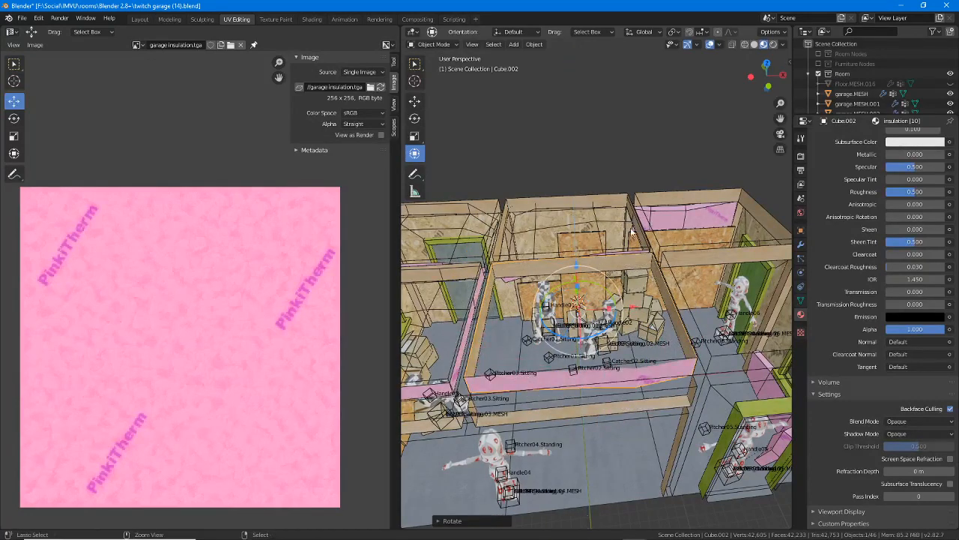
middle_drag(632, 232, 637, 361)
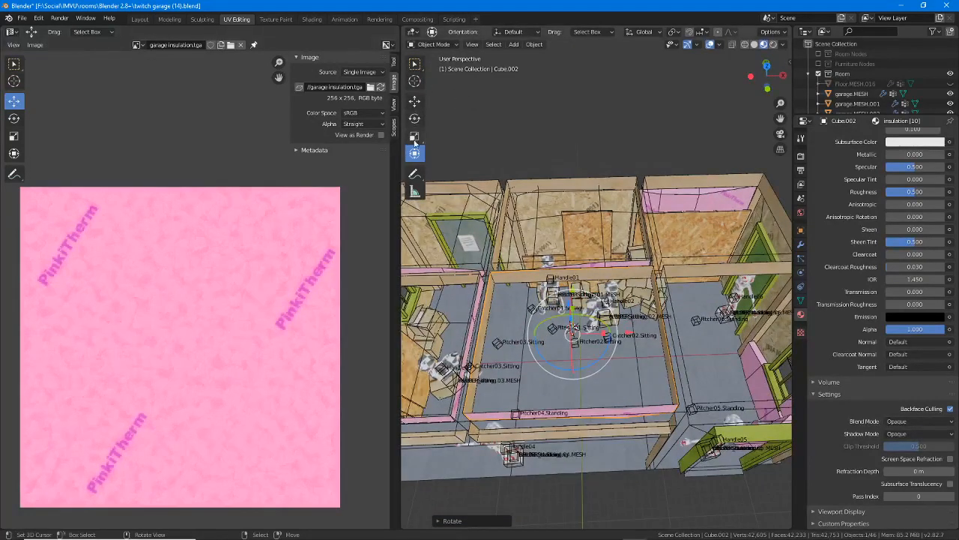
key(g)
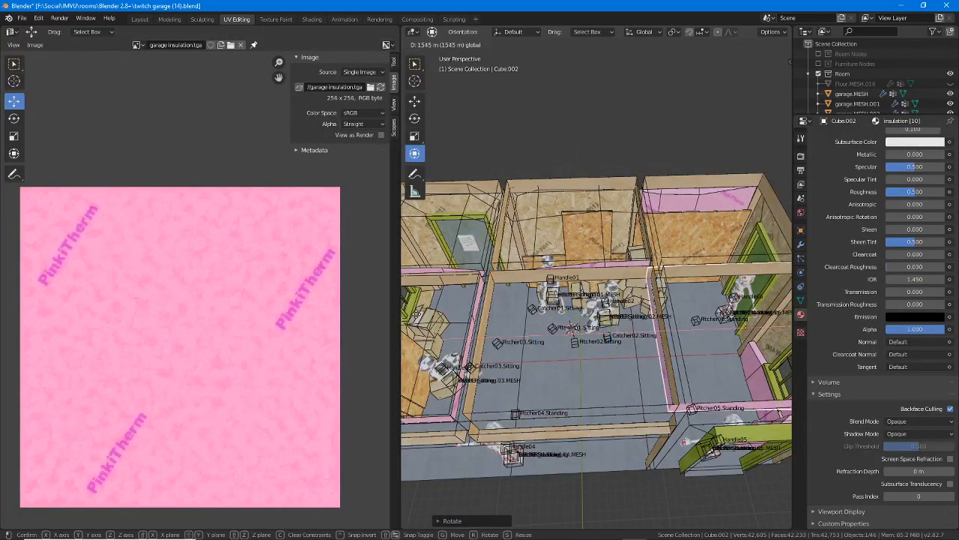
drag(417, 313, 398, 312)
shift+middle_drag(339, 288, 271, 311)
shift+middle_drag(727, 289, 596, 248)
scroll(655, 229, up, 5)
key(g)
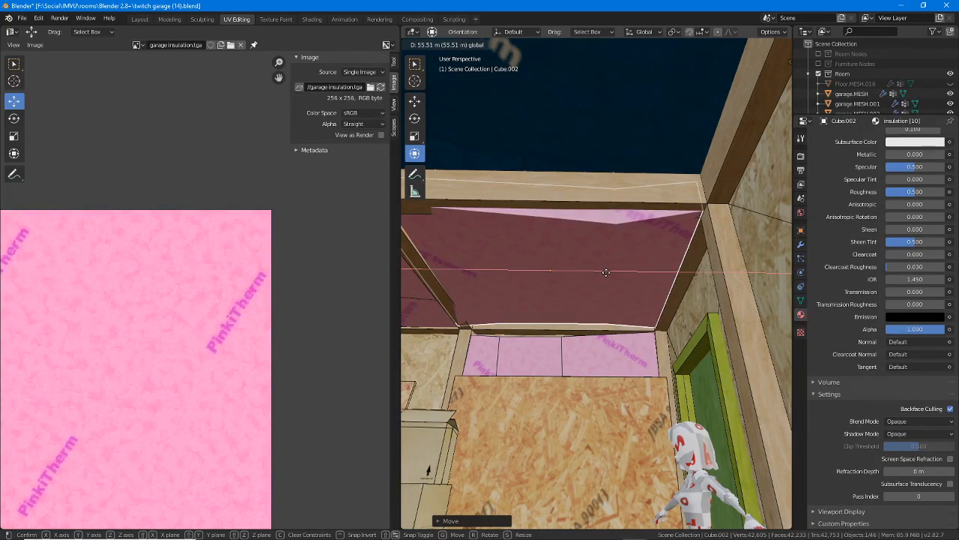
click(605, 272)
Enter Edit Mode on the moved block and clear its mesh selection.
middle_drag(606, 272, 545, 268)
key(Tab)
key(alt+a)
middle_drag(469, 206, 546, 297)
scroll(543, 248, down, 4)
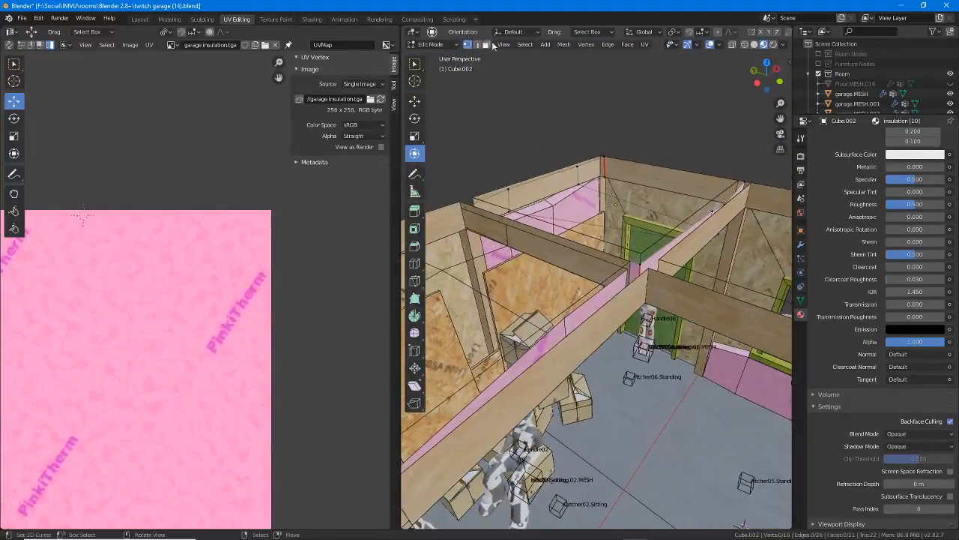
Using face selection, select the block's long side face nearest the middle bay and move it along X about 103 m.
click(572, 240)
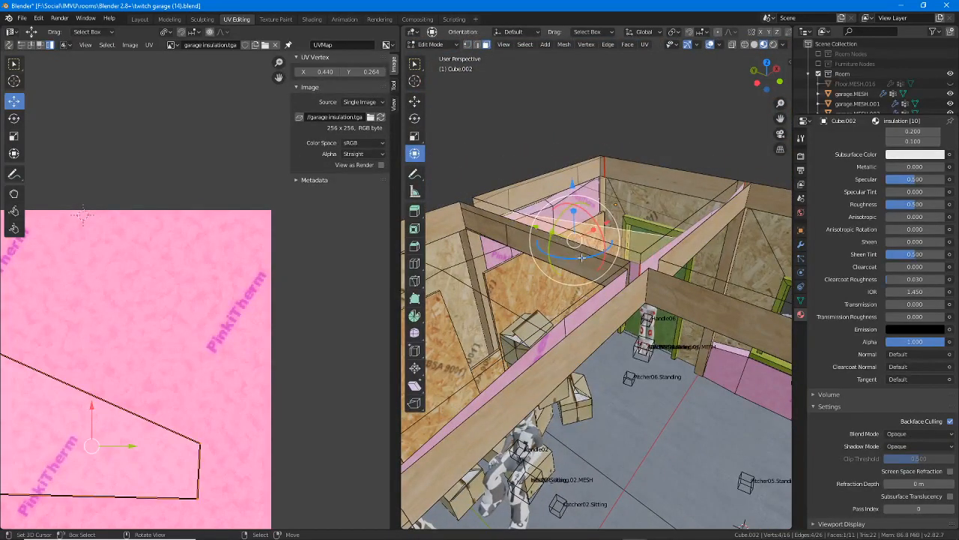
mouse_move(581, 258)
middle_down()
mouse_move(584, 248)
mouse_move(597, 258)
mouse_move(585, 270)
middle_up()
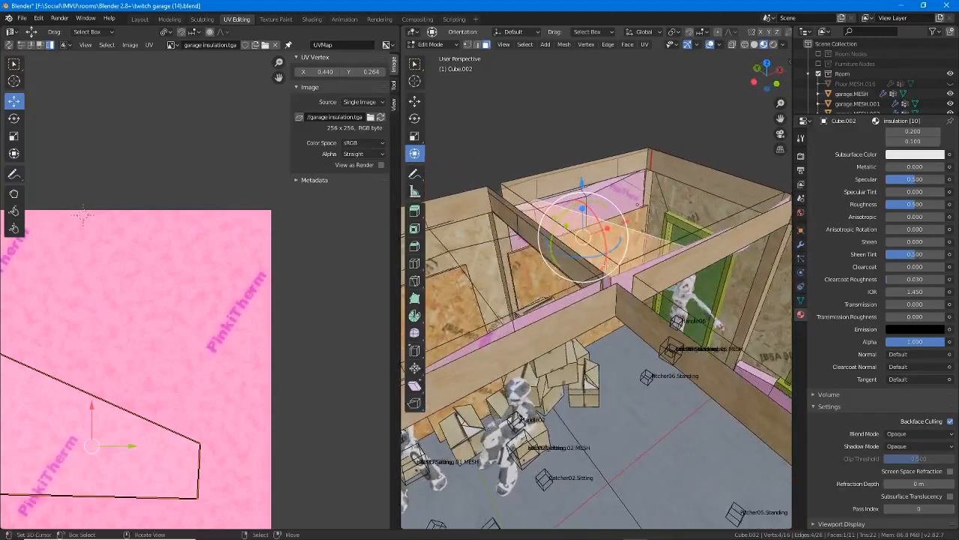
click(599, 273)
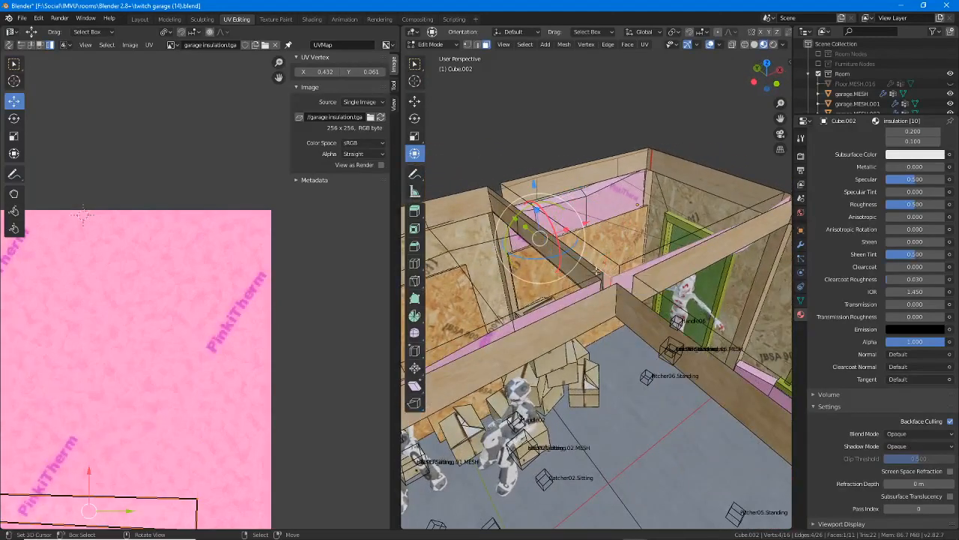
click(503, 214)
middle_drag(503, 214, 553, 247)
click(554, 246)
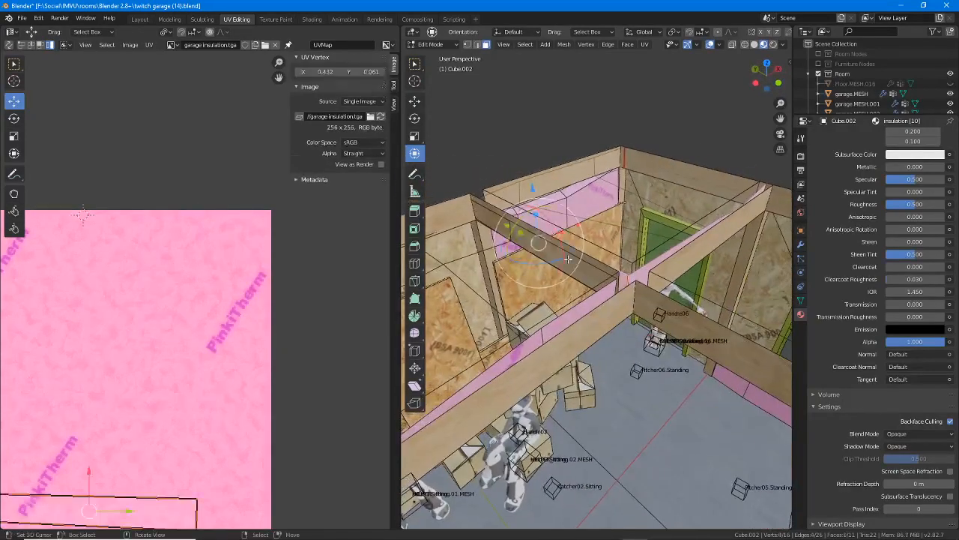
click(499, 217)
middle_drag(498, 217, 518, 242)
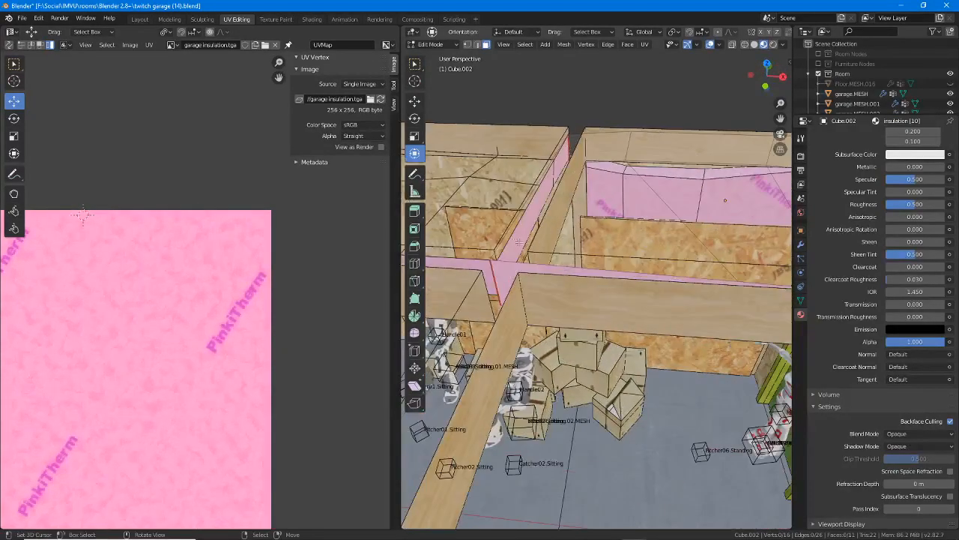
click(558, 159)
middle_drag(567, 177, 589, 203)
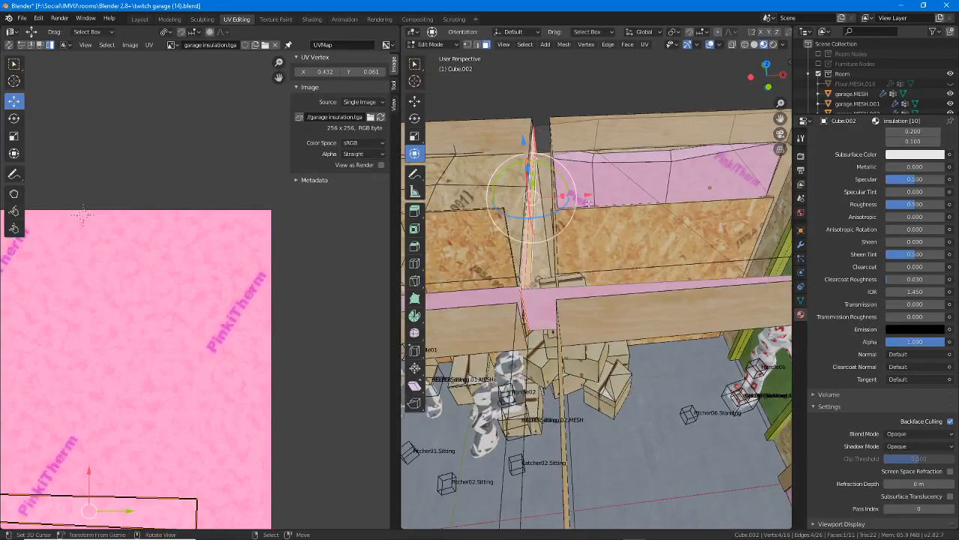
key(g)
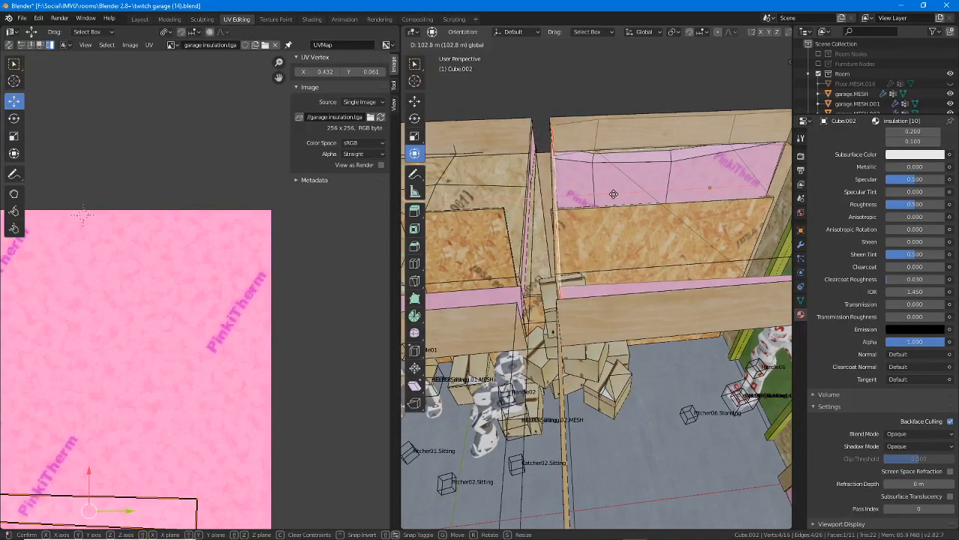
click(613, 194)
Select the three adjoining faces along the block's end and move them together slightly along Y.
middle_drag(613, 194, 555, 149)
click(555, 148)
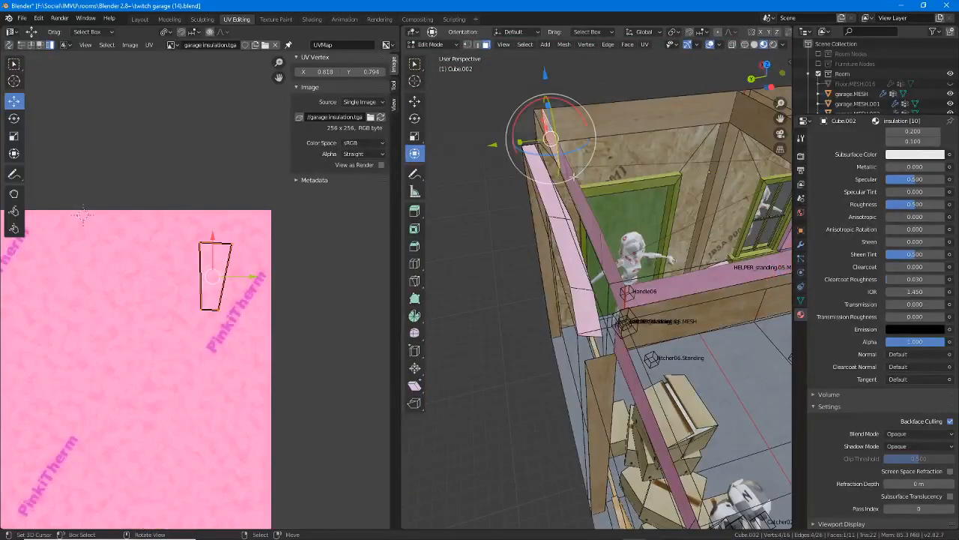
shift+click(579, 196)
shift+click(605, 259)
middle_drag(605, 259, 581, 228)
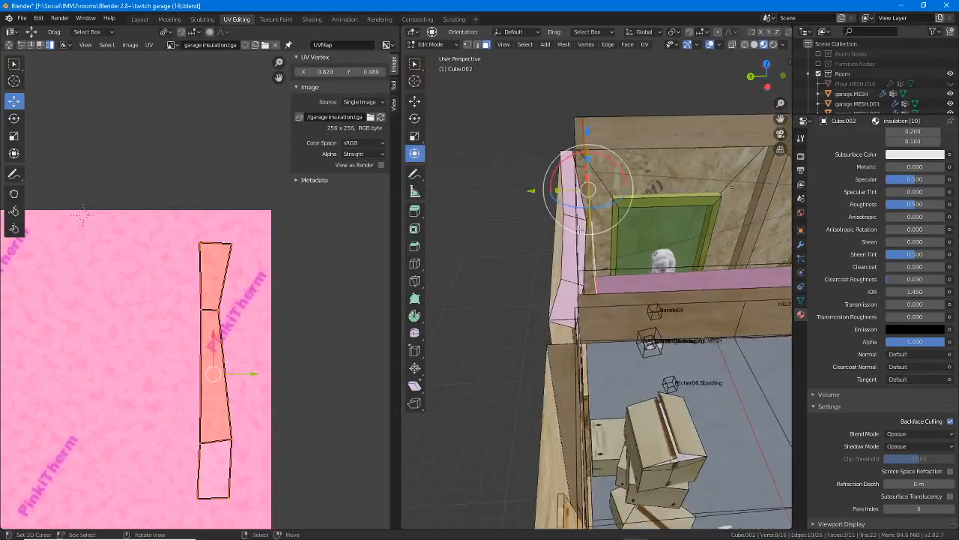
drag(537, 189, 519, 189)
Switch to edge selection, select the short upright edge at the block's rear corner and rotate it slightly.
middle_drag(637, 273, 578, 318)
right_click(525, 188)
scroll(539, 210, down, 3)
key(2)
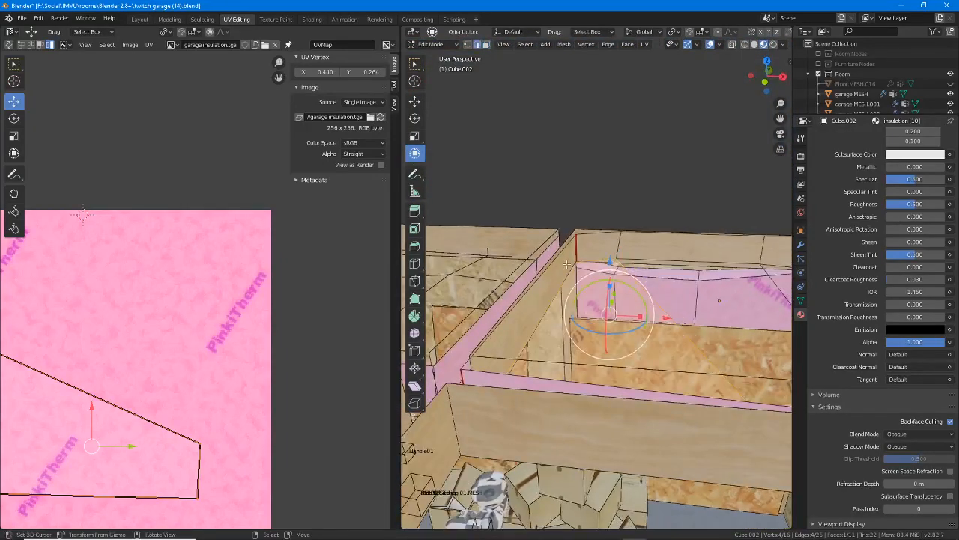
right_click(580, 253)
mouse_move(582, 257)
middle_down()
mouse_move(582, 221)
mouse_move(580, 248)
middle_up()
drag(577, 192, 640, 223)
key(r)
middle_drag(586, 293, 581, 253)
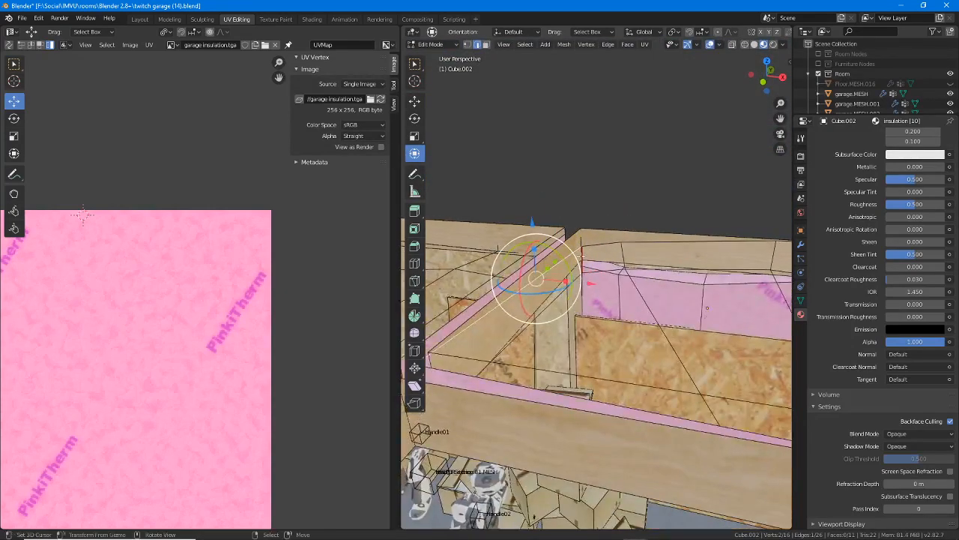
drag(623, 255, 618, 256)
click(613, 240)
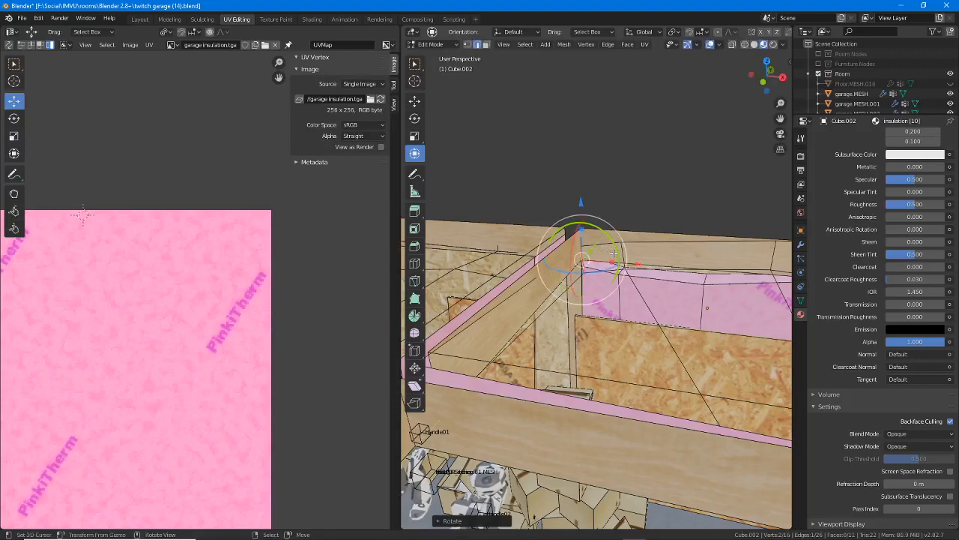
Move the rear corner edge slightly along X to refine the block's fit against the joist.
key(g)
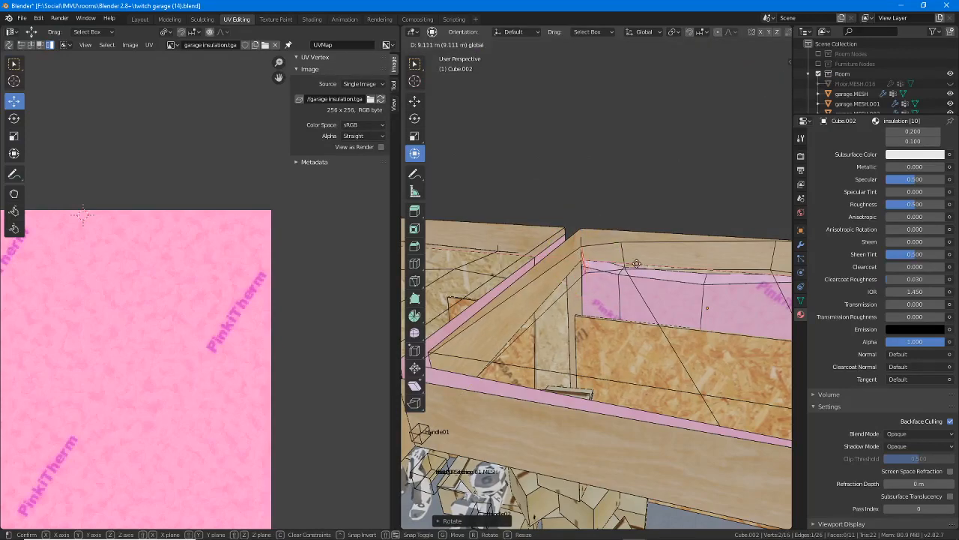
click(617, 314)
middle_drag(617, 315, 584, 323)
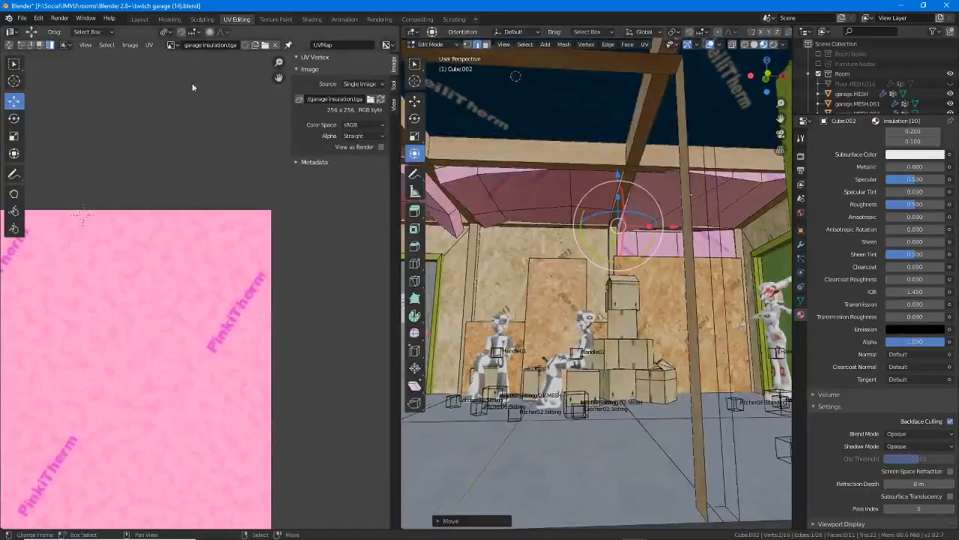
Switch to the Layout workspace and examine the ceiling insulation from above and from inside the garage.
click(140, 18)
middle_drag(527, 306, 702, 289)
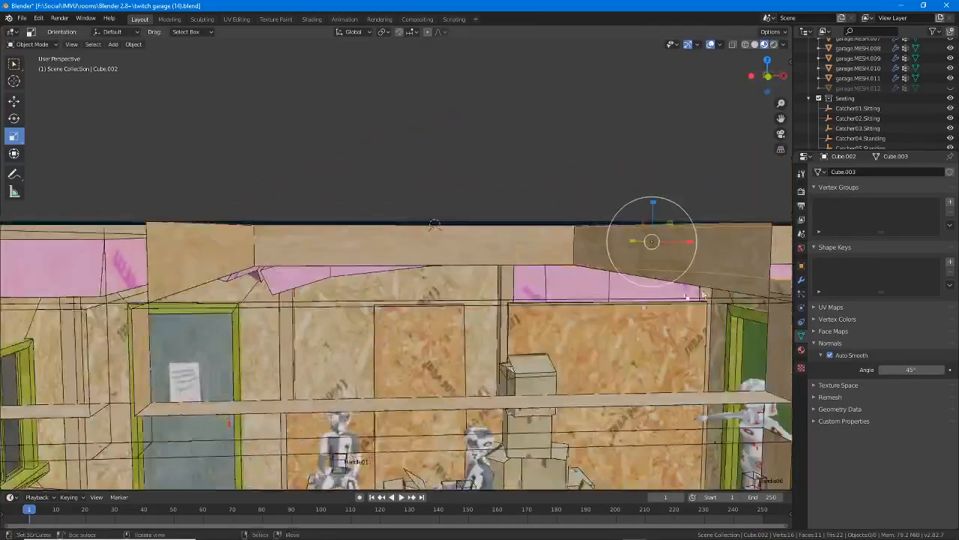
scroll(515, 319, down, 2)
middle_drag(515, 319, 473, 235)
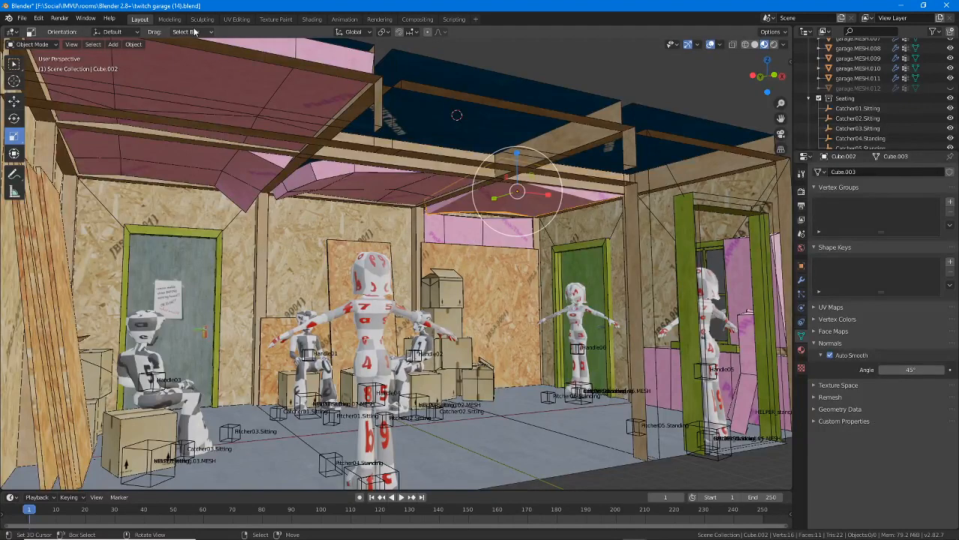
Save the scene as a new incremental file named twitch garage (15).blend.
click(23, 18)
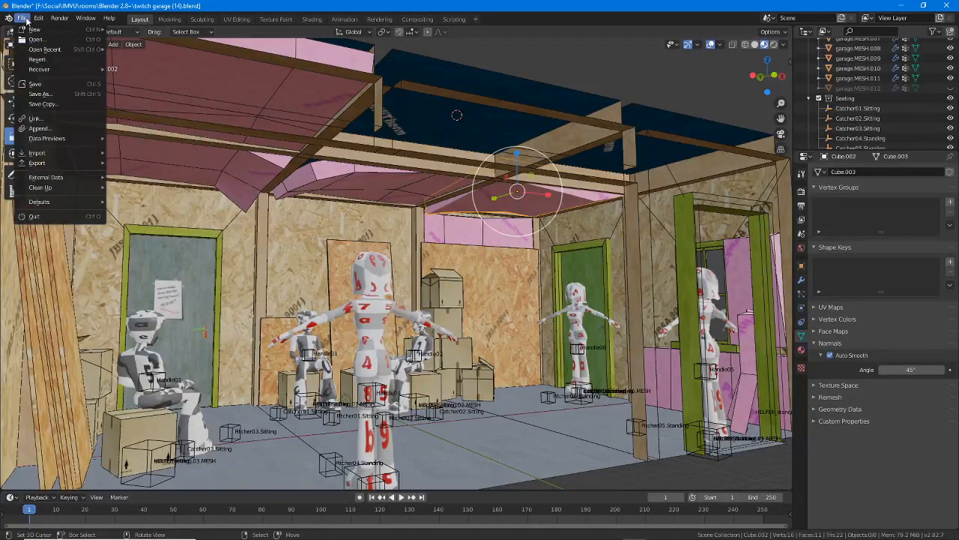
click(39, 96)
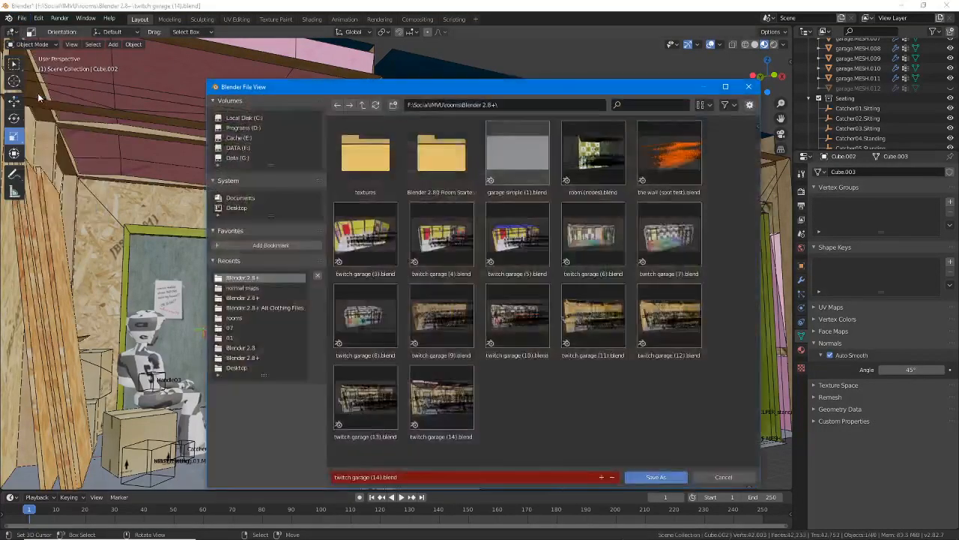
click(377, 477)
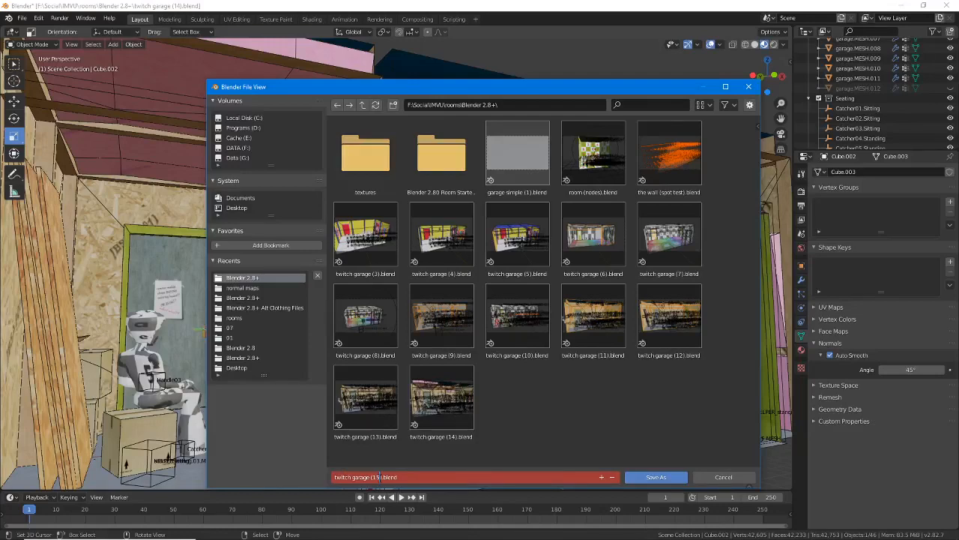
text(5)
key(Return)
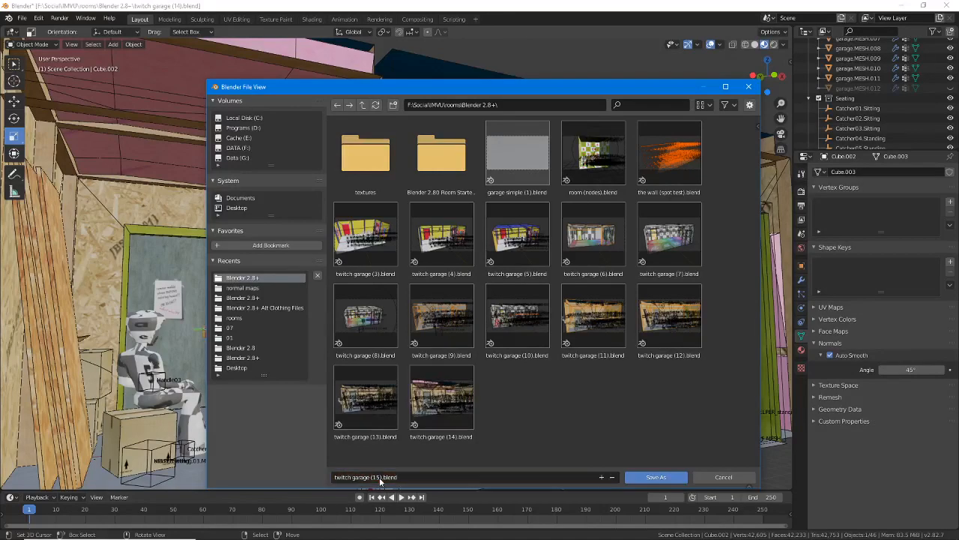
click(657, 478)
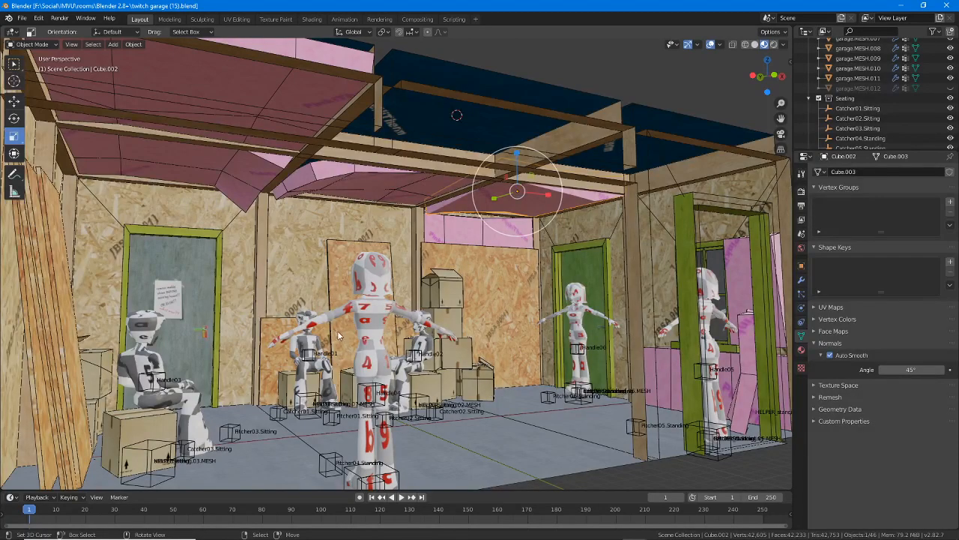
Examine the cardboard box stacks behind the seated figures and beneath the green window, including the open box lids.
middle_drag(337, 332, 343, 362)
scroll(426, 356, up, 2)
scroll(427, 359, up, 3)
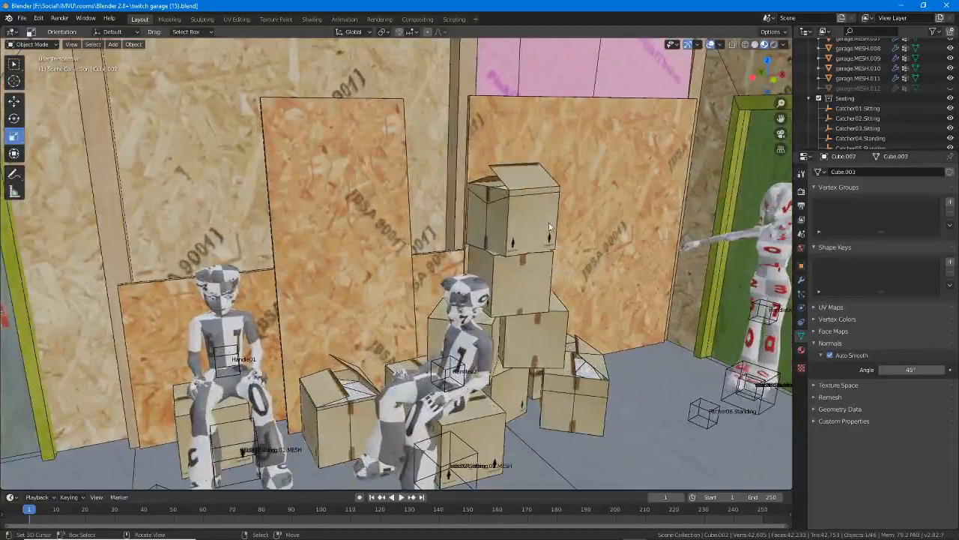
click(578, 288)
middle_drag(577, 288, 436, 401)
middle_drag(445, 349, 514, 377)
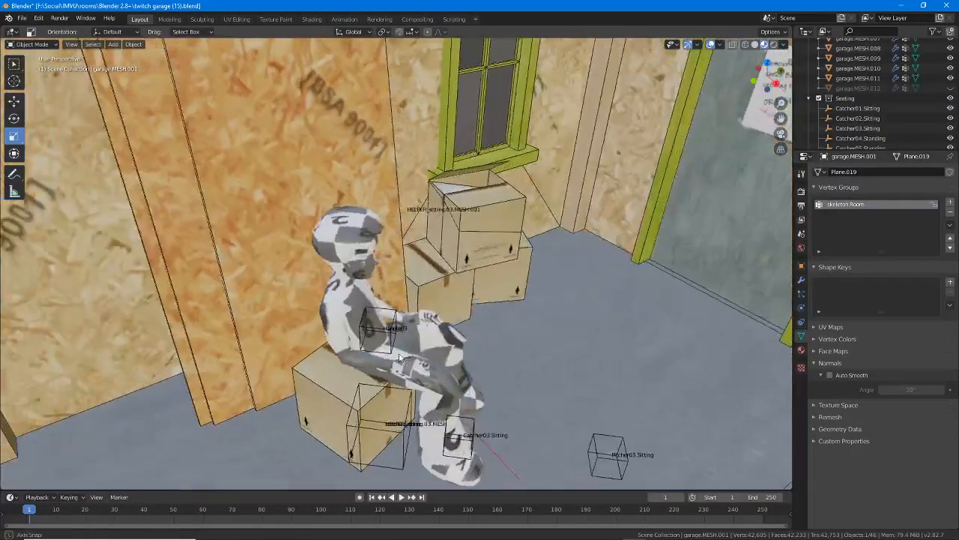
click(490, 207)
key(KP_Decimal)
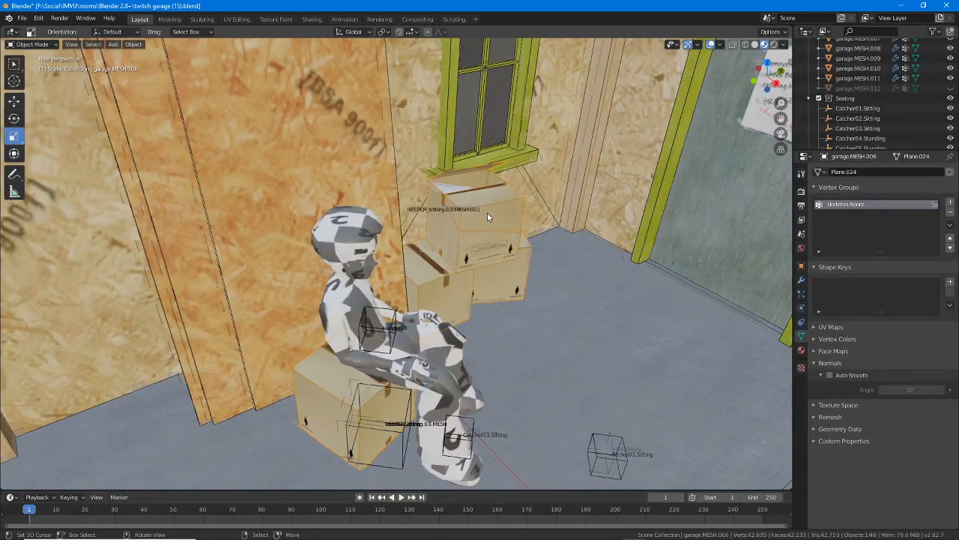
middle_drag(532, 278, 353, 175)
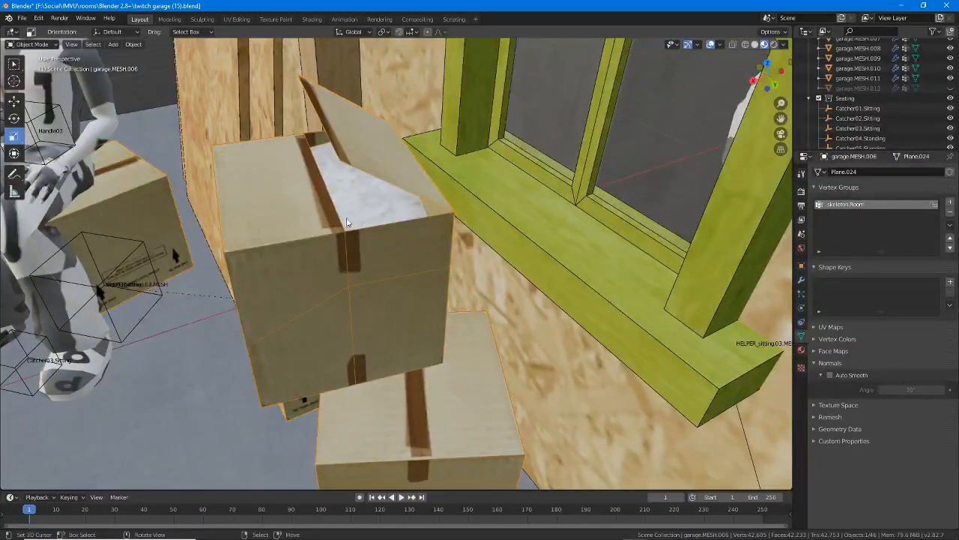
middle_drag(346, 223, 517, 159)
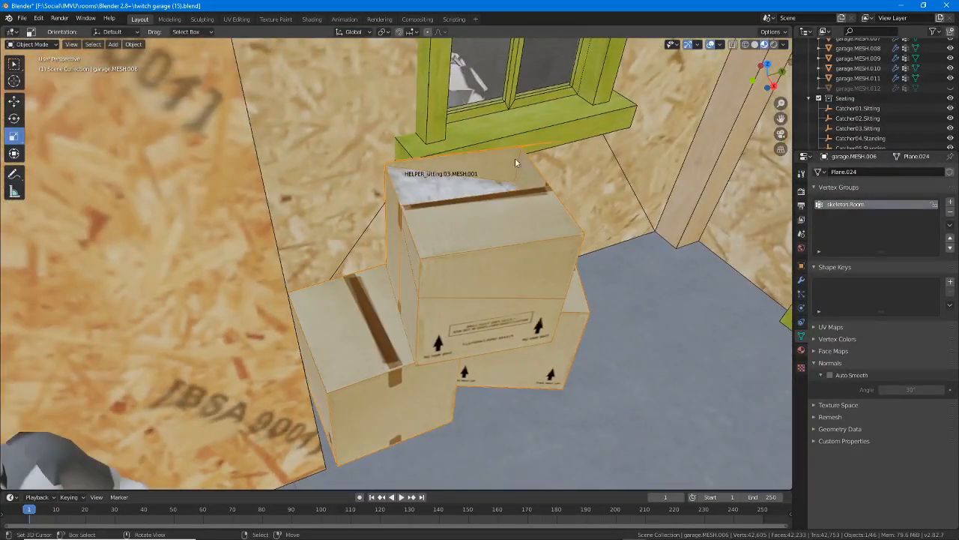
middle_drag(402, 272, 273, 281)
Open the box stack beside the seated figure in Edit Mode and select all faces of the closed box beneath the tilted one.
click(271, 344)
key(Tab)
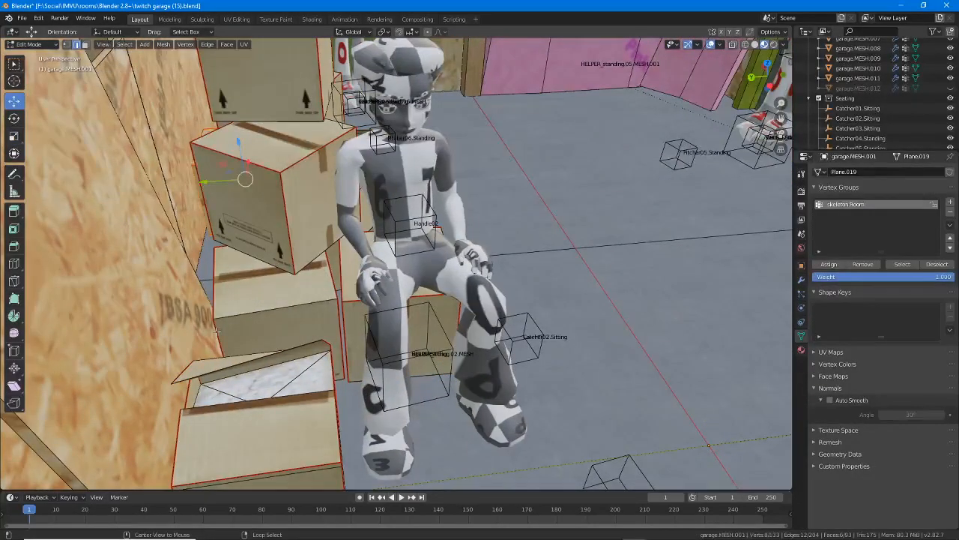
click(218, 335)
key(3)
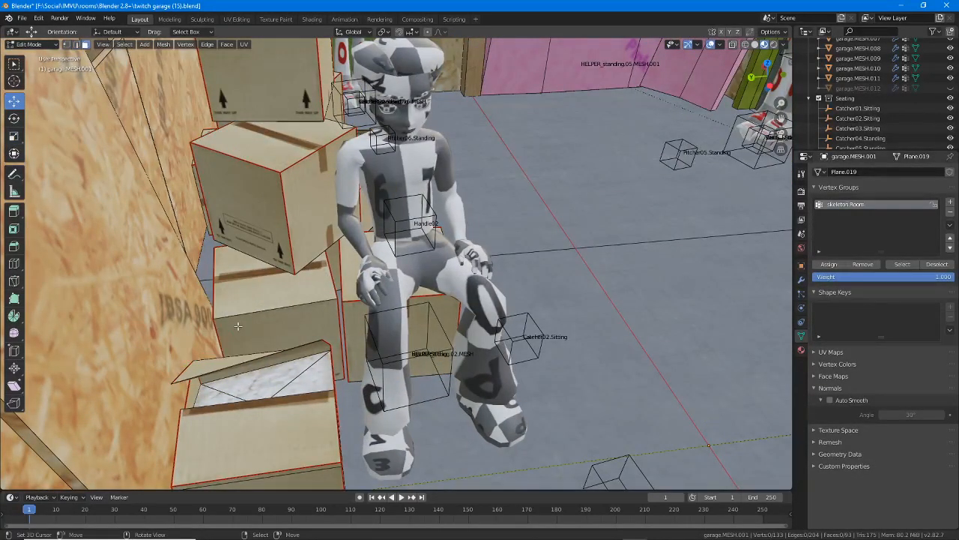
click(221, 328)
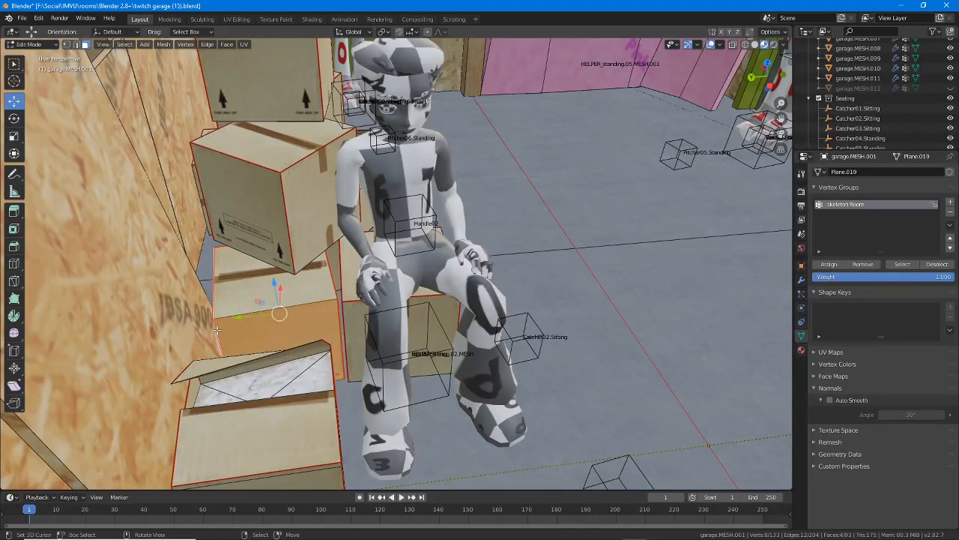
key(ctrl+KP_Add)
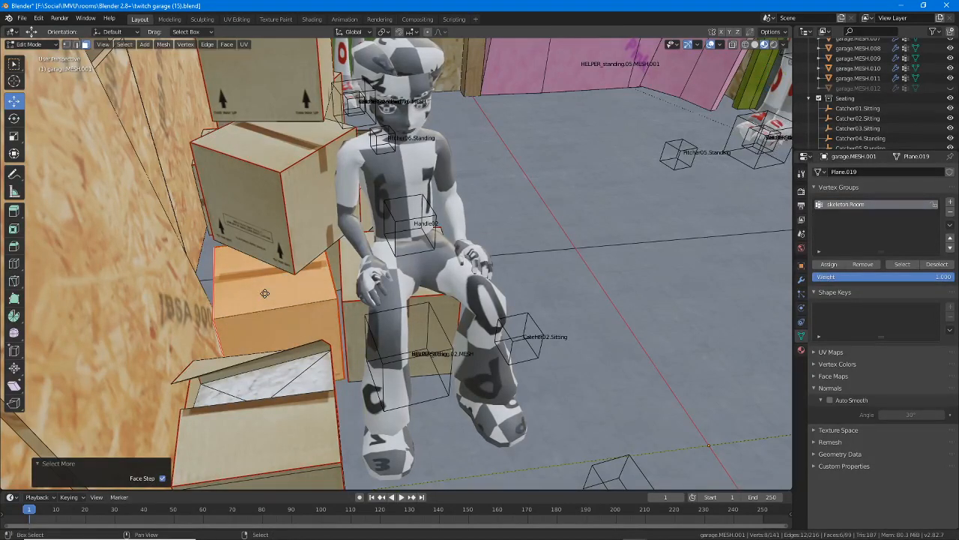
Duplicate the selected box and move the copy along Y out of the stack onto the open garage floor.
drag(277, 312, 207, 228)
key(Escape)
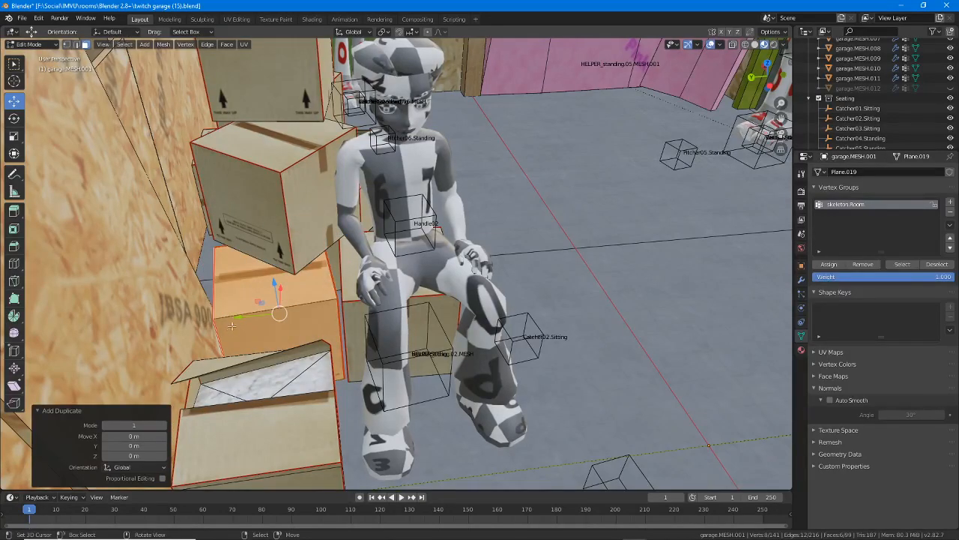
drag(232, 323, 610, 287)
middle_drag(610, 287, 305, 209)
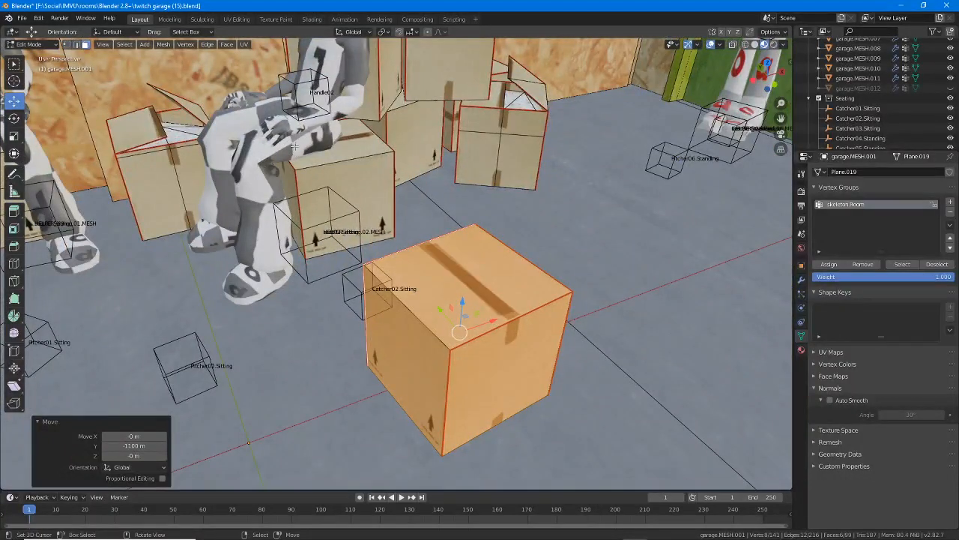
Add a single centred loop cut around the selected cardboard box, running along the tape strip on its top.
middle_drag(295, 146, 470, 303)
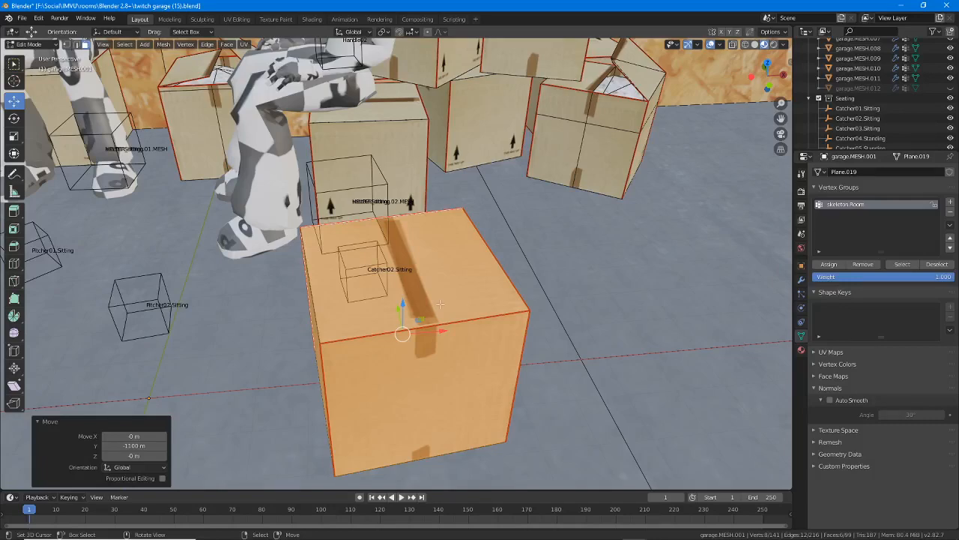
scroll(429, 306, up, 2)
scroll(430, 304, down, 1)
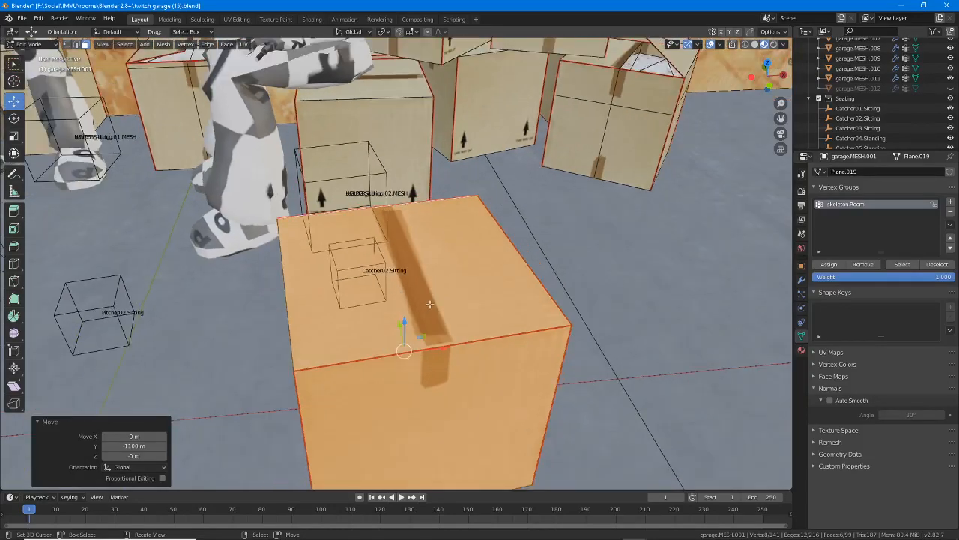
middle_drag(425, 303, 426, 303)
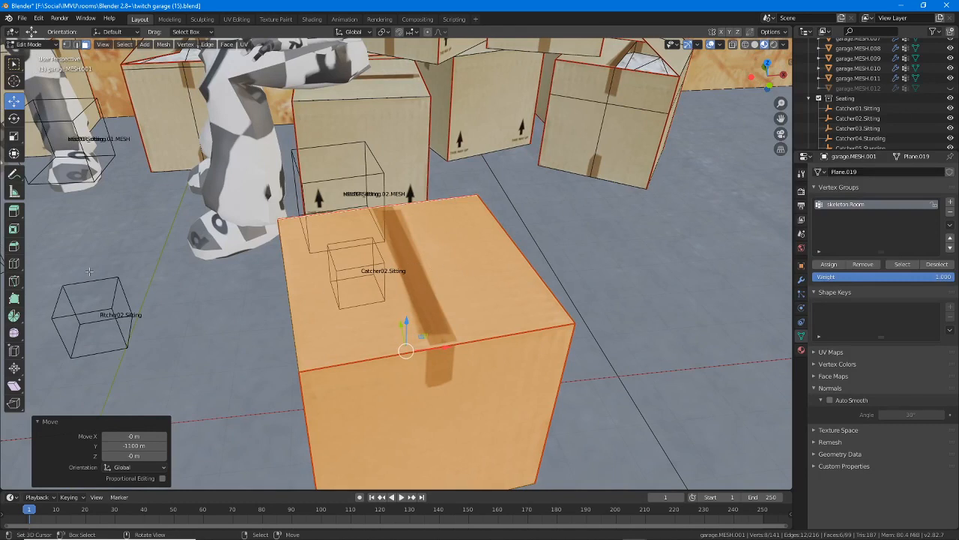
click(15, 264)
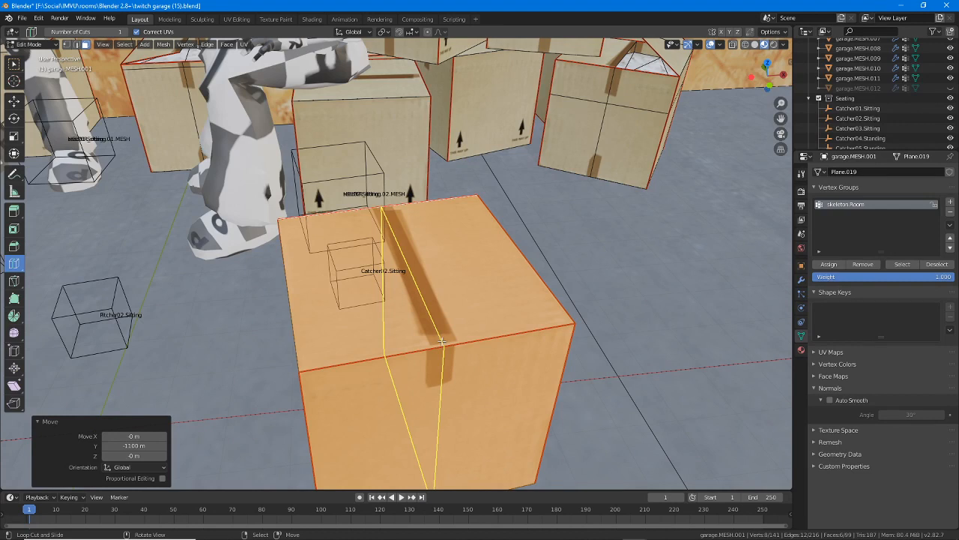
click(442, 342)
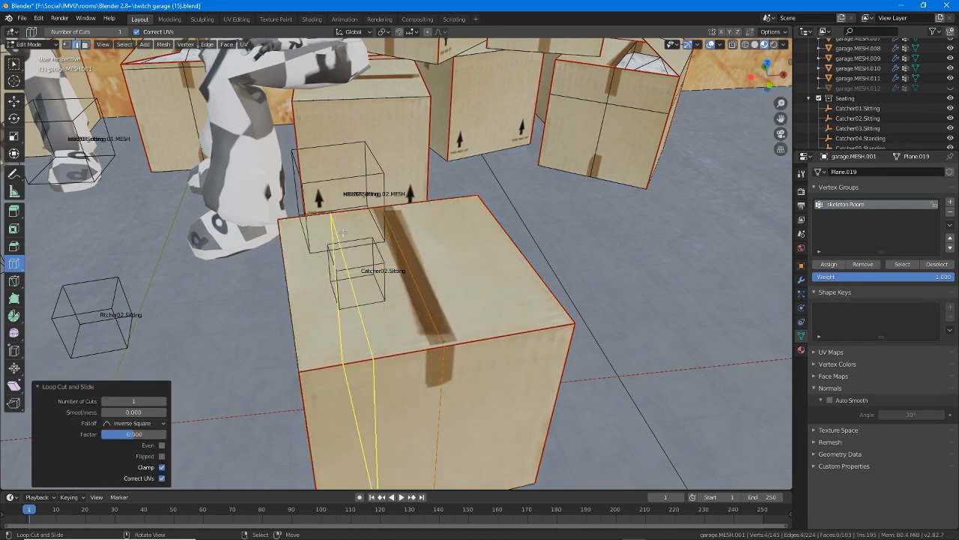
Split the two top faces of the cardboard box from its sides and raise them 100 m along Z.
click(13, 100)
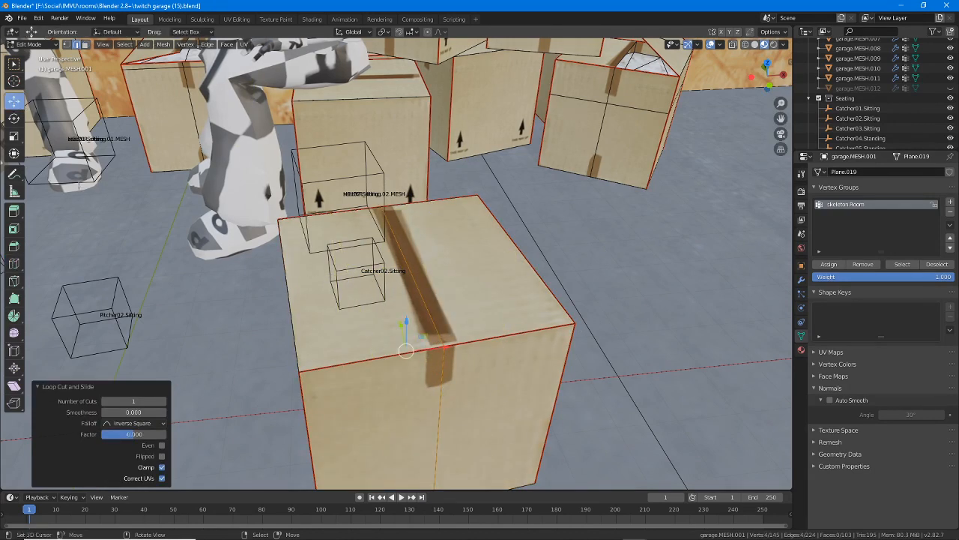
click(86, 44)
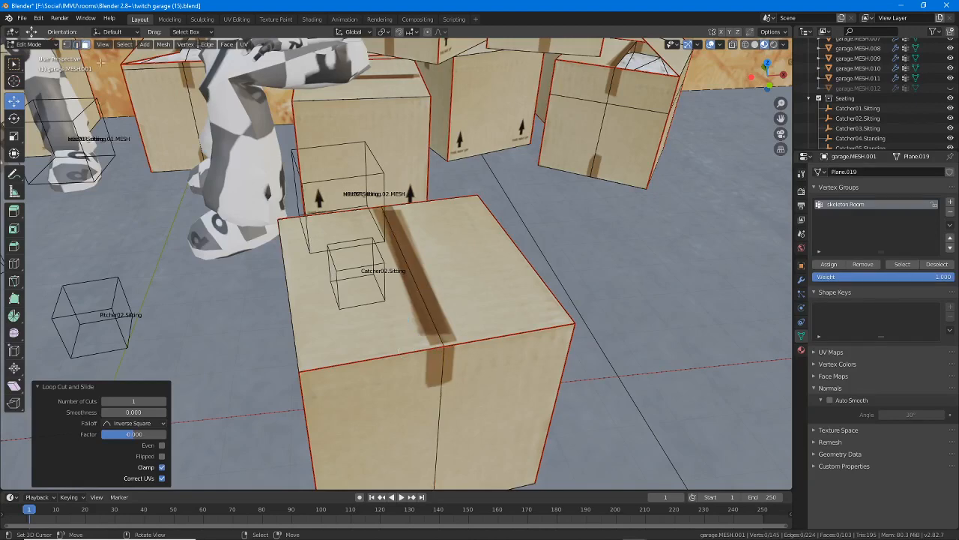
click(362, 278)
shift+click(454, 271)
middle_drag(448, 310, 465, 324)
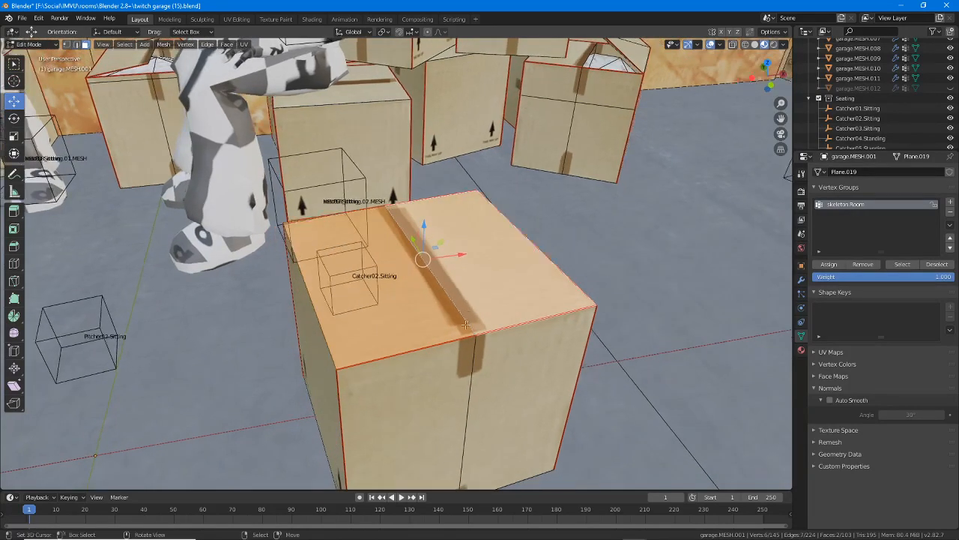
click(184, 45)
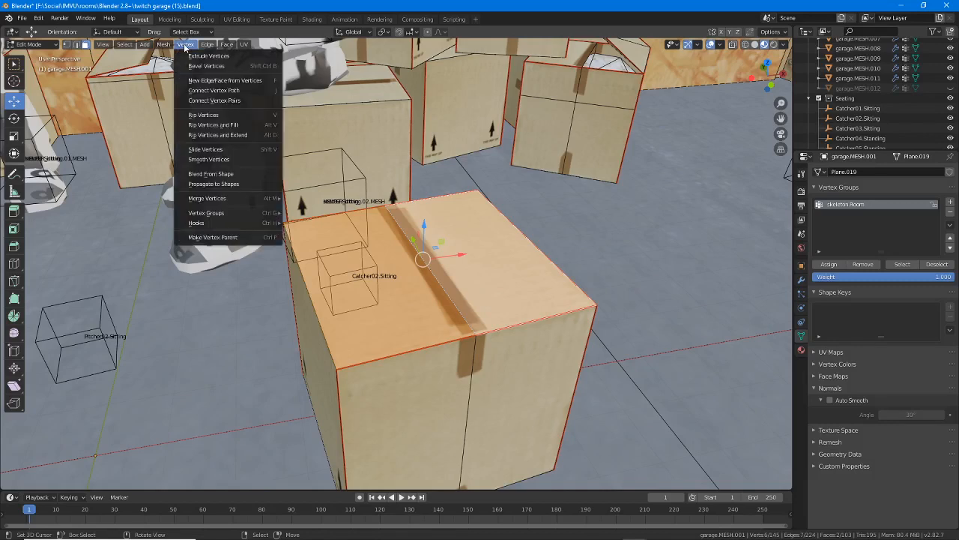
mouse_move(212, 48)
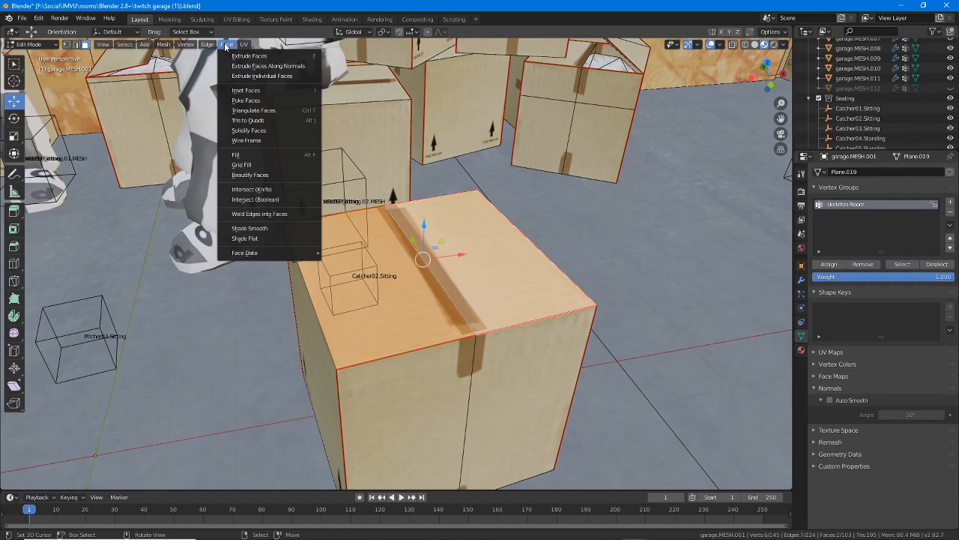
mouse_move(161, 46)
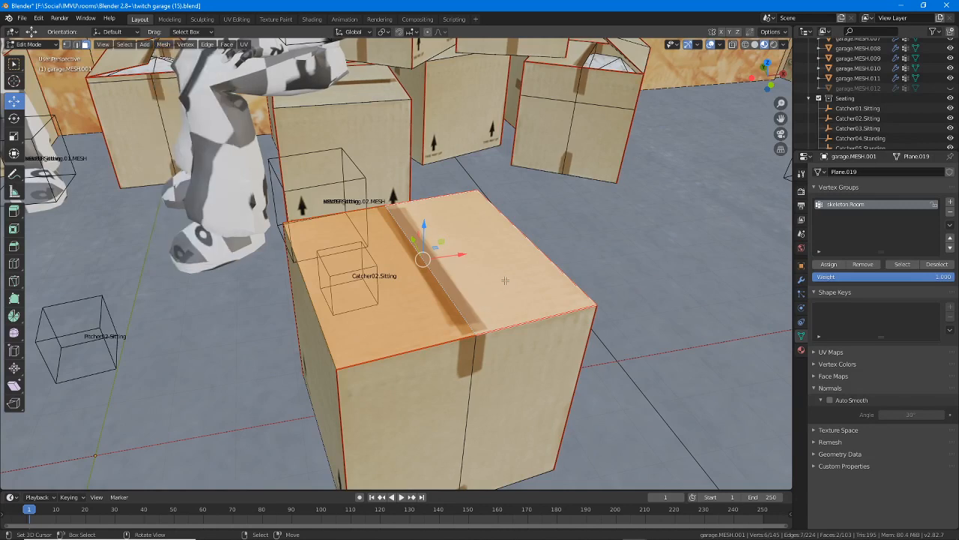
right_click(466, 257)
shift+right_click(412, 275)
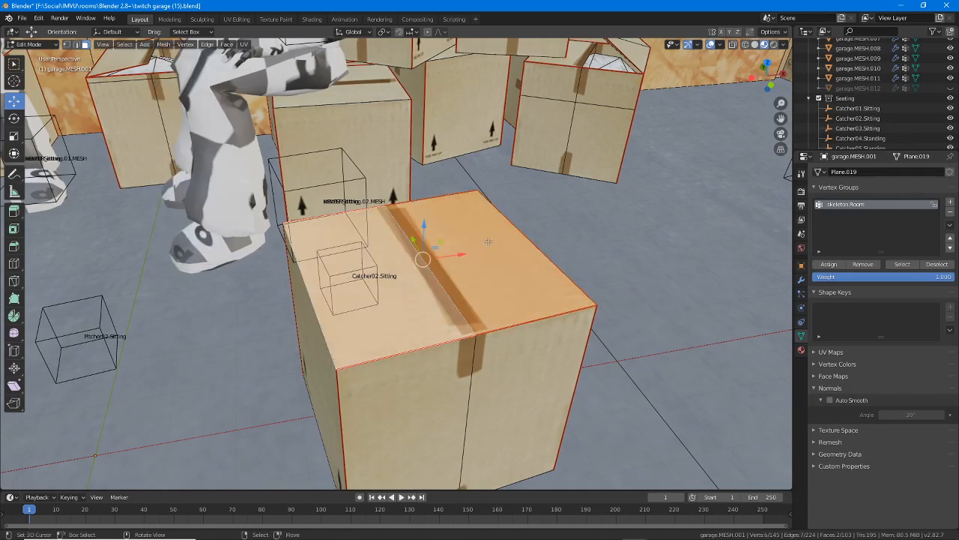
click(163, 45)
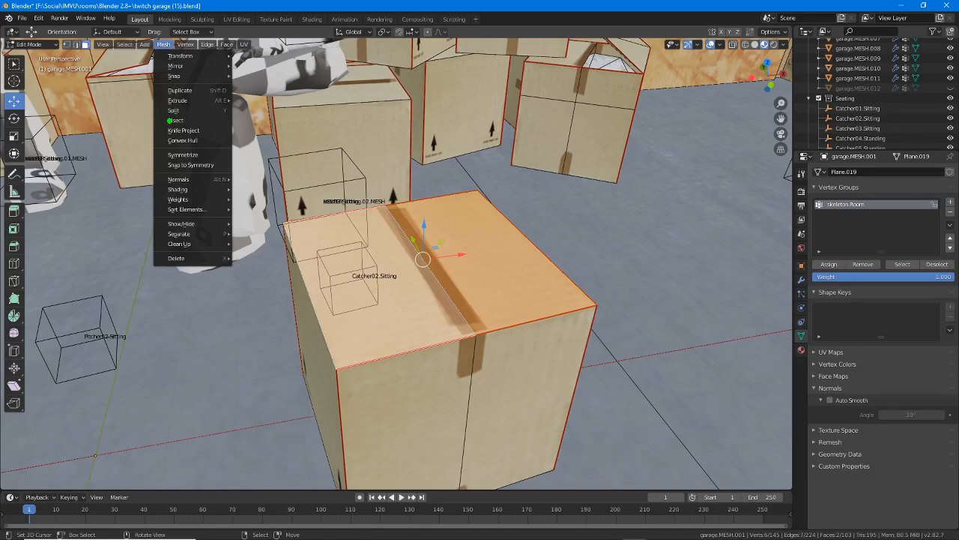
drag(162, 120, 191, 118)
click(172, 112)
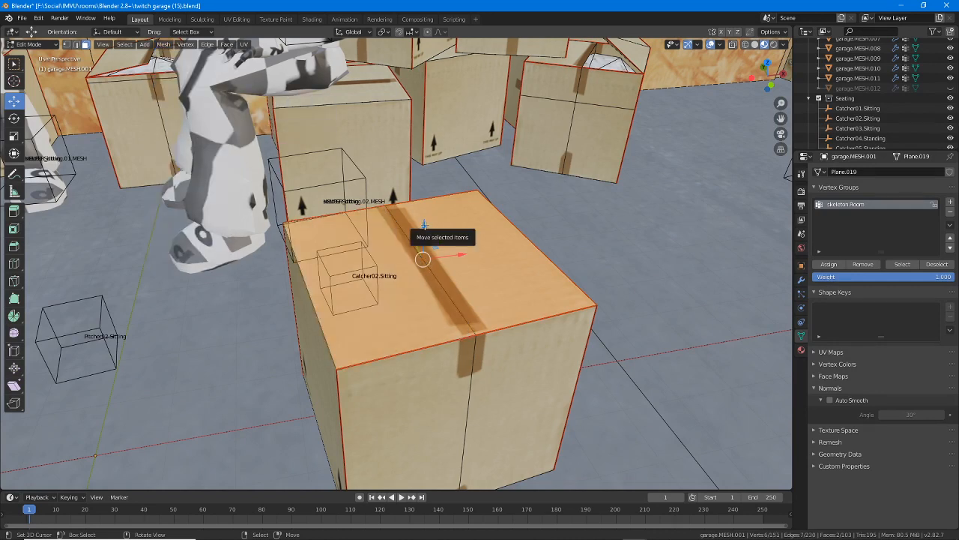
drag(425, 225, 425, 151)
middle_drag(438, 266, 341, 128)
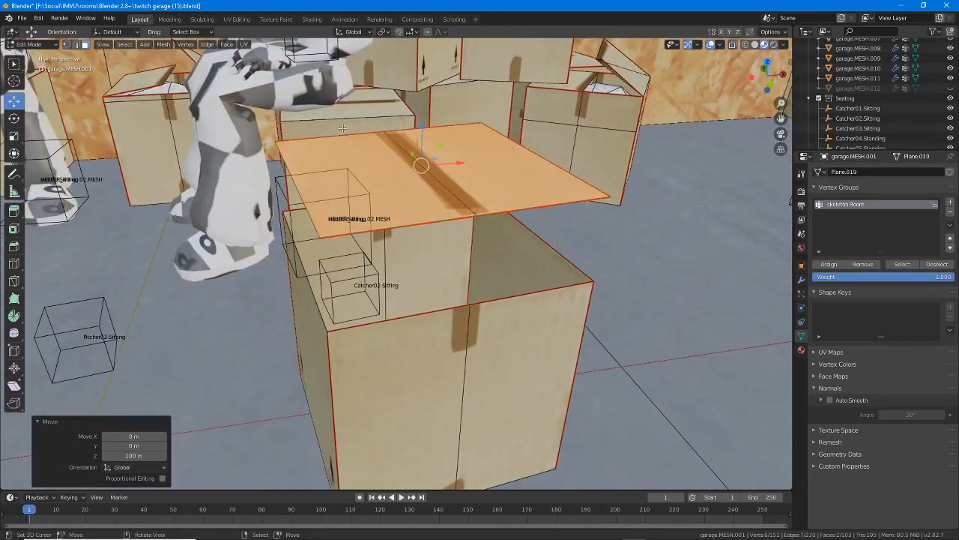
Split the top flap nearest the character from its neighbour and lower it about 48.1 m along Z.
click(359, 171)
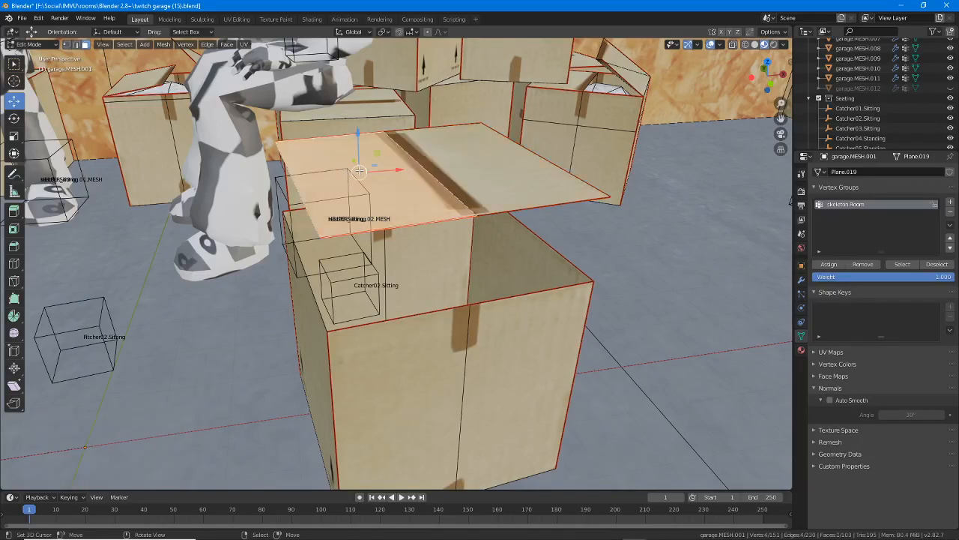
click(162, 44)
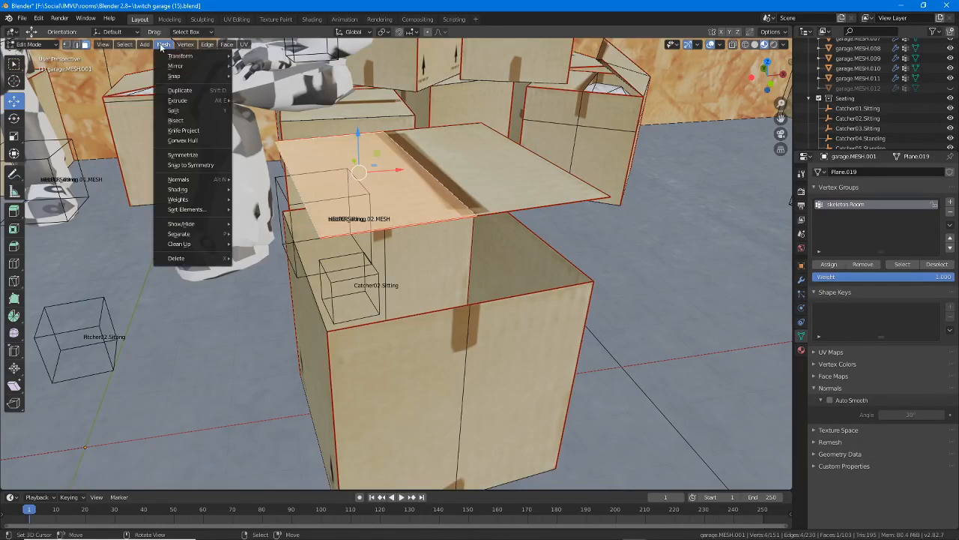
click(174, 111)
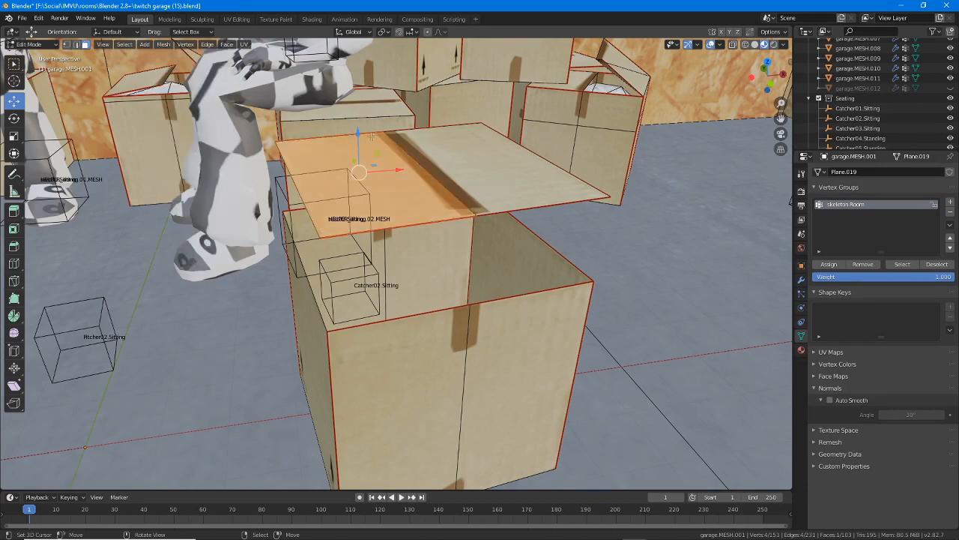
drag(358, 133, 358, 185)
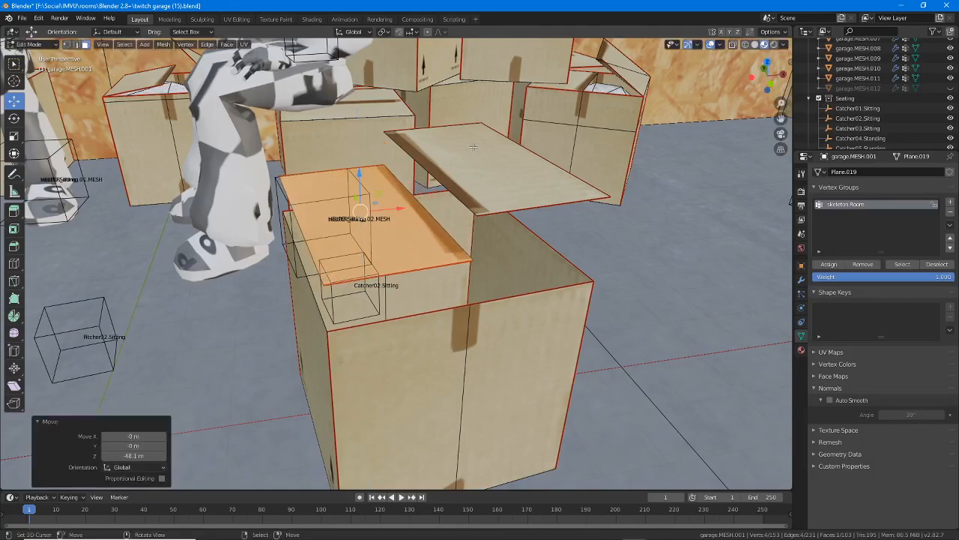
In vertex selection mode, select the box's near upper corner vertex, then add the lowered flap's corner vertex directly above it.
middle_drag(433, 182, 474, 202)
click(483, 156)
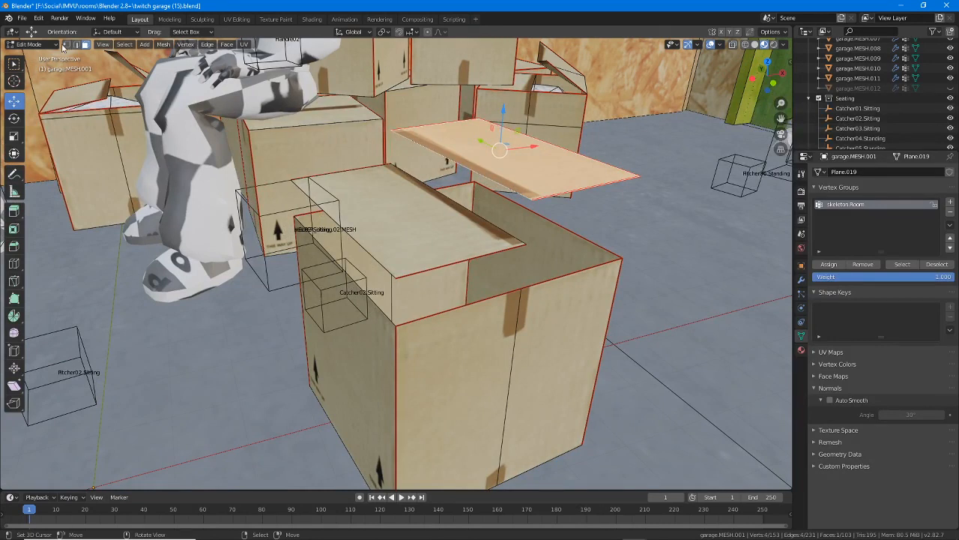
click(67, 45)
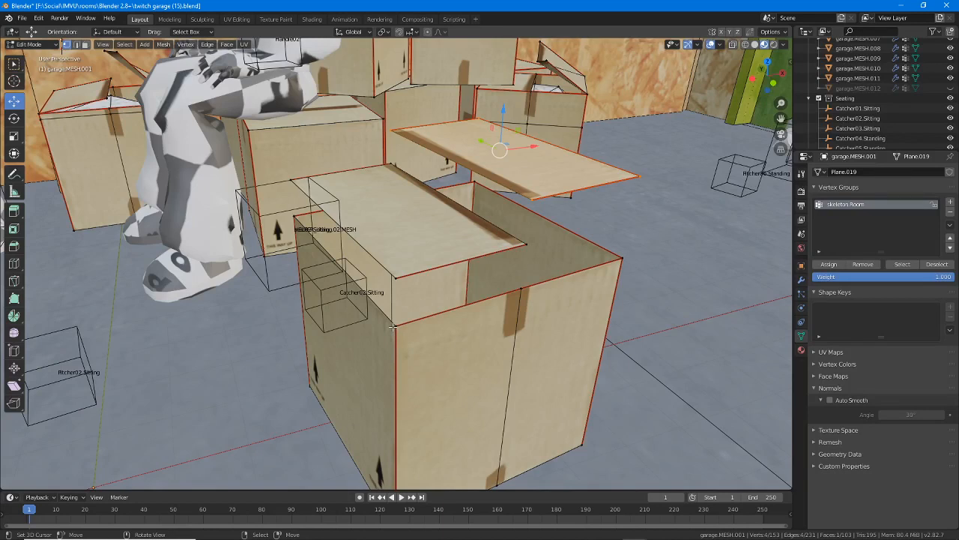
mouse_move(395, 274)
mouse_down()
mouse_move(374, 304)
mouse_move(419, 299)
mouse_move(397, 266)
mouse_up()
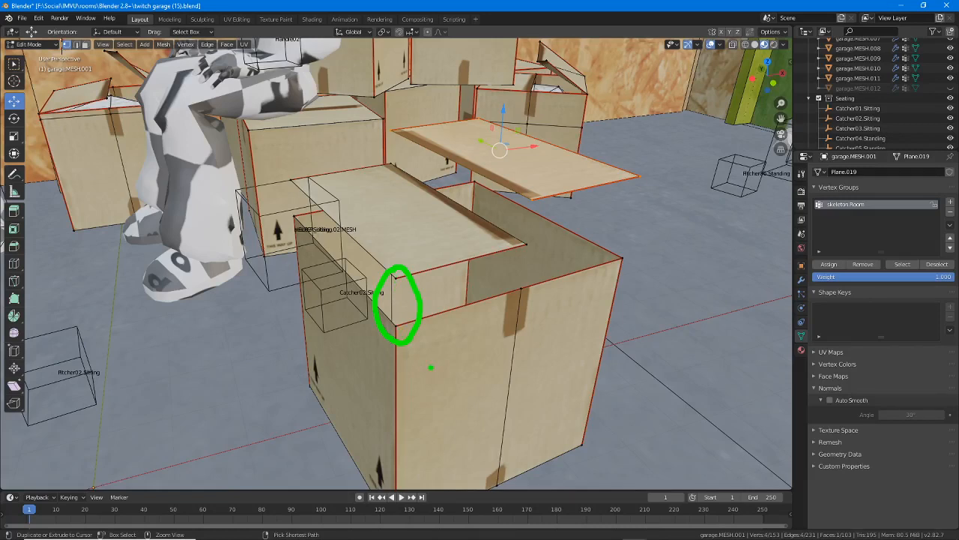
key(Escape)
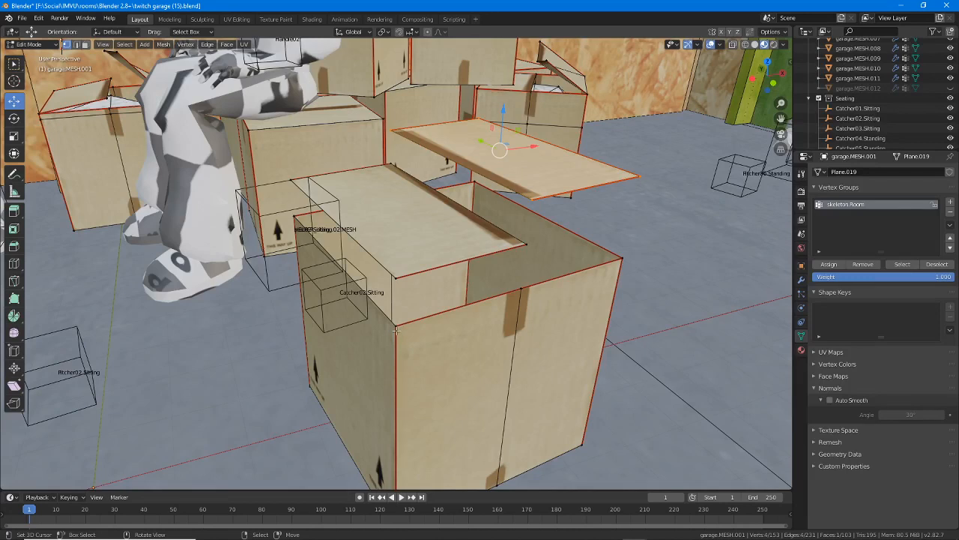
click(396, 327)
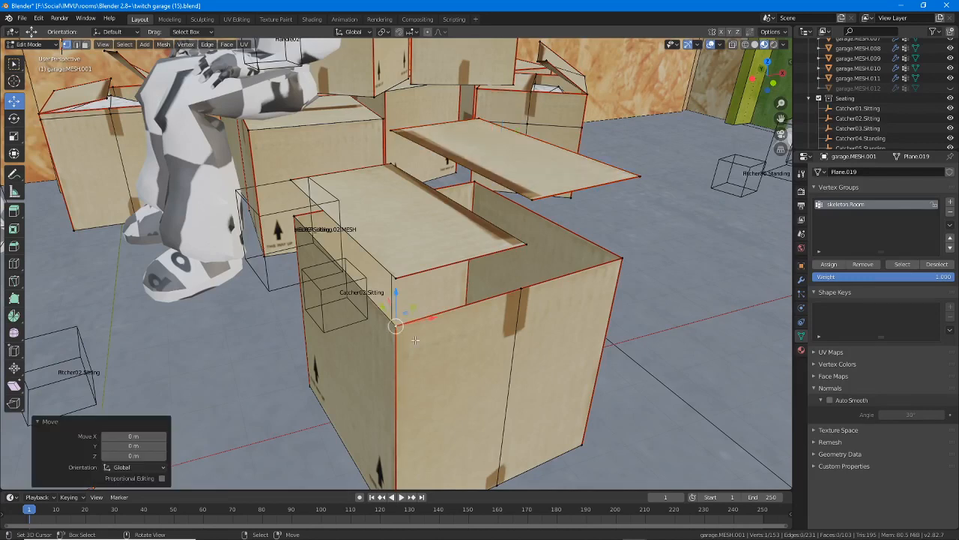
shift+click(396, 278)
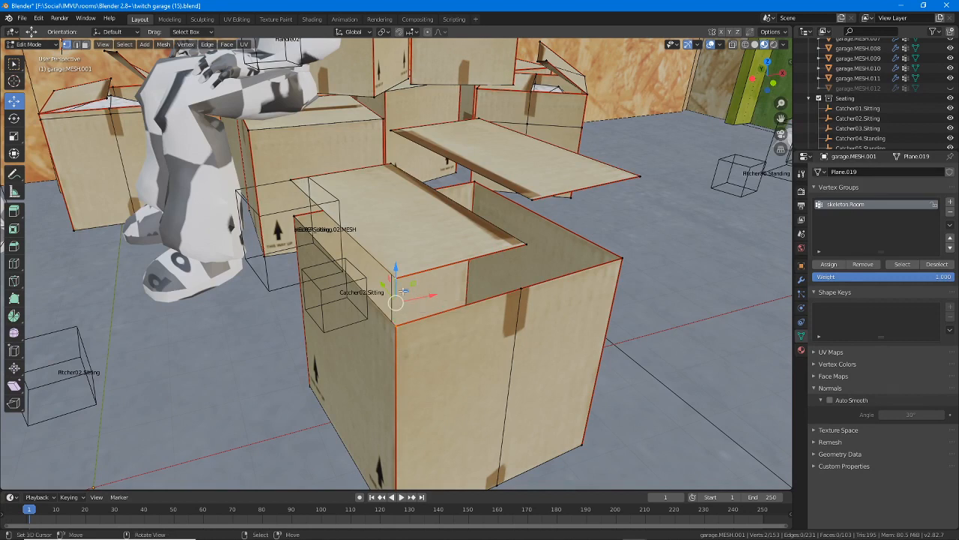
click(185, 44)
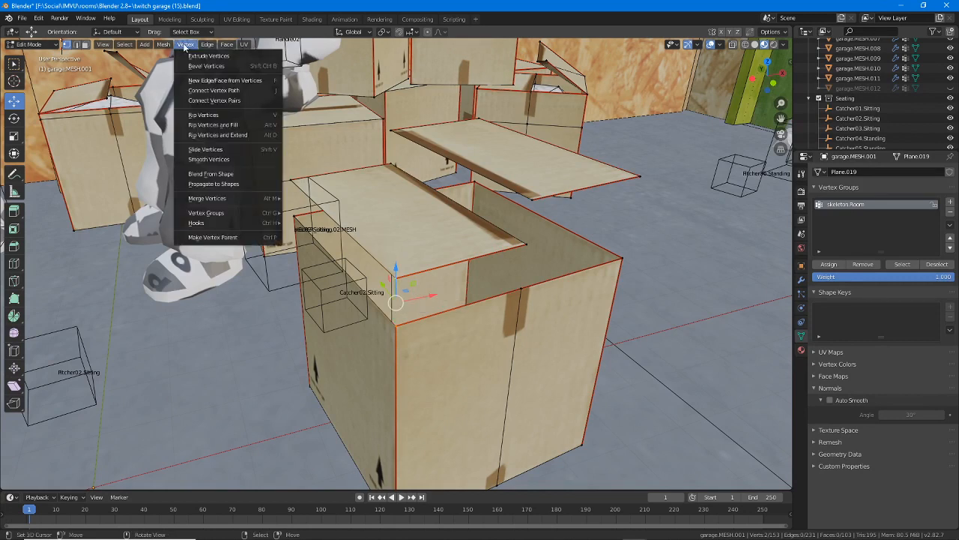
mouse_move(224, 199)
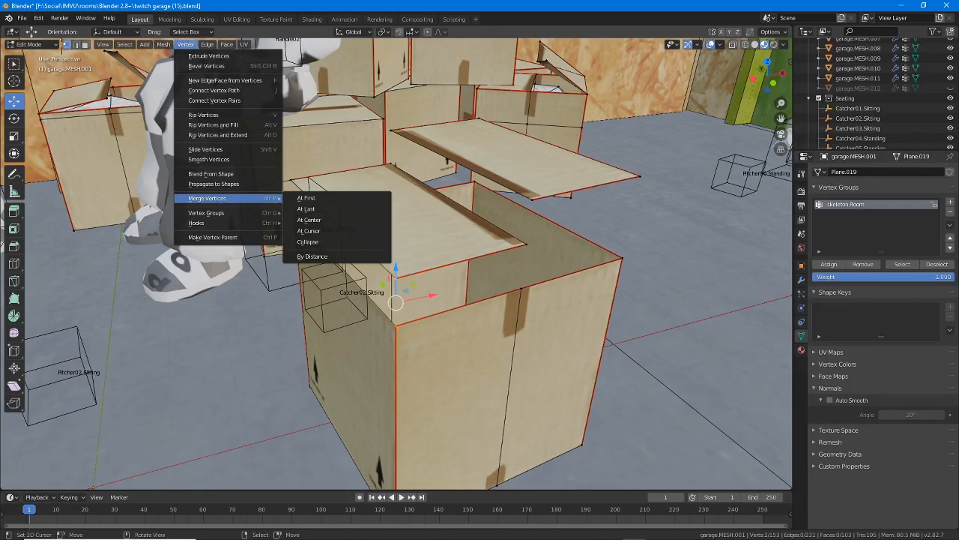
drag(293, 206, 326, 205)
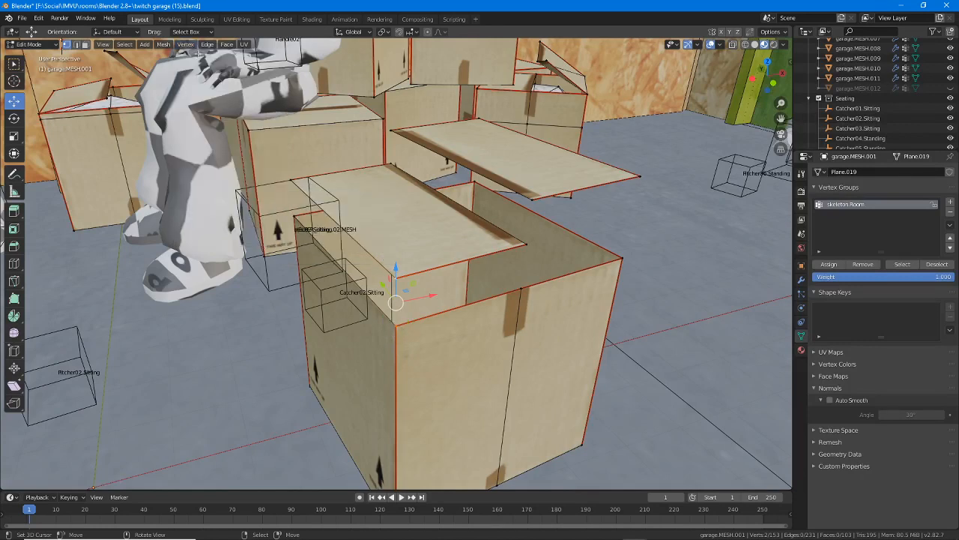
click(162, 44)
mouse_move(183, 210)
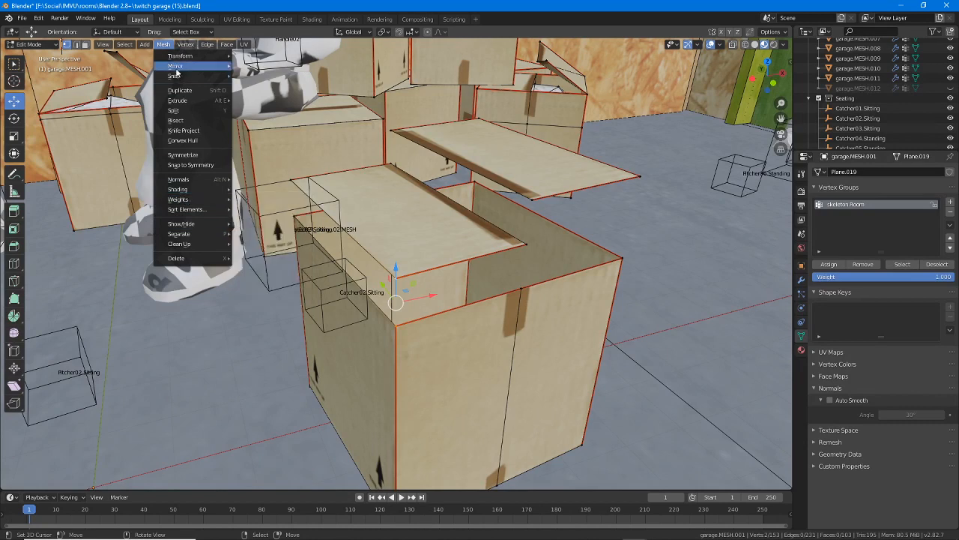
click(161, 45)
click(162, 47)
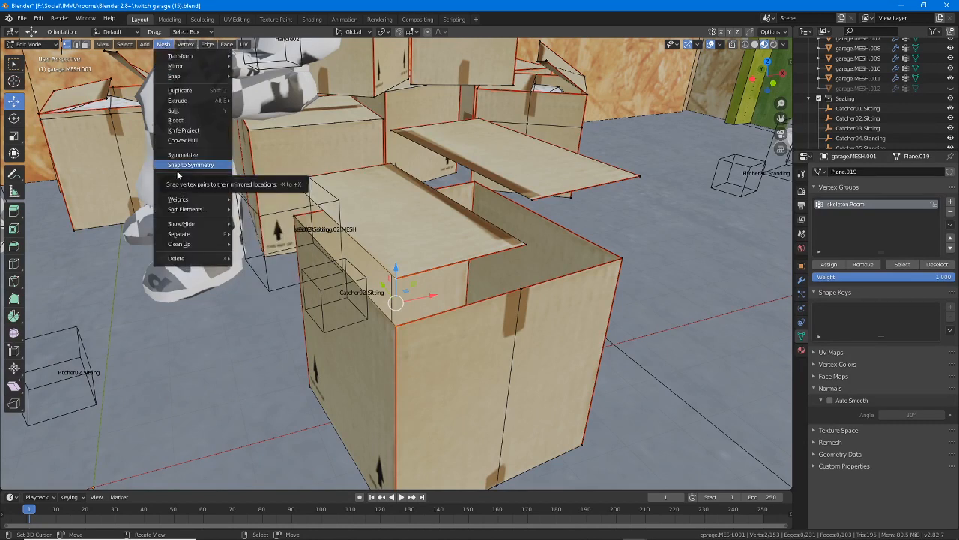
mouse_move(192, 184)
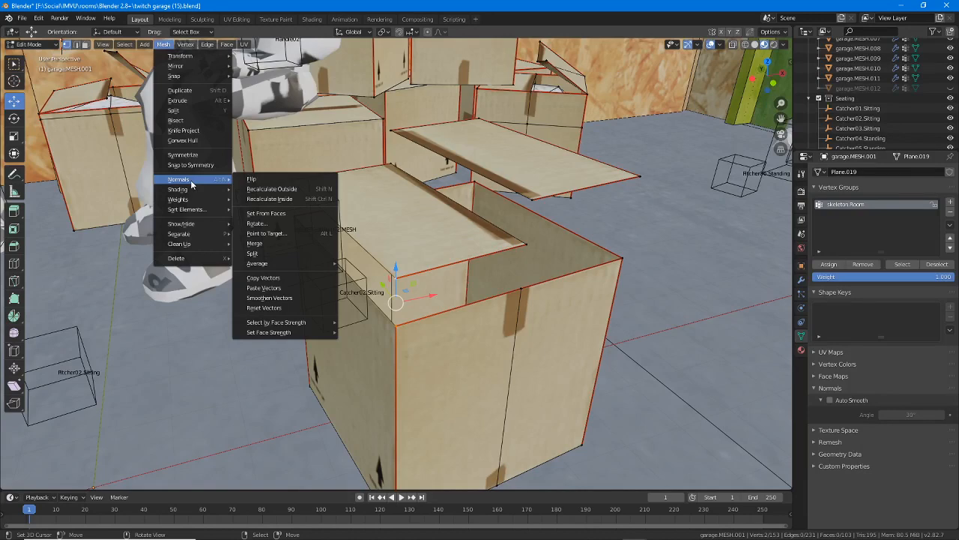
Merge the two selected corner vertices at the first one, joining the lowered flap to the box's near upper corner.
click(185, 45)
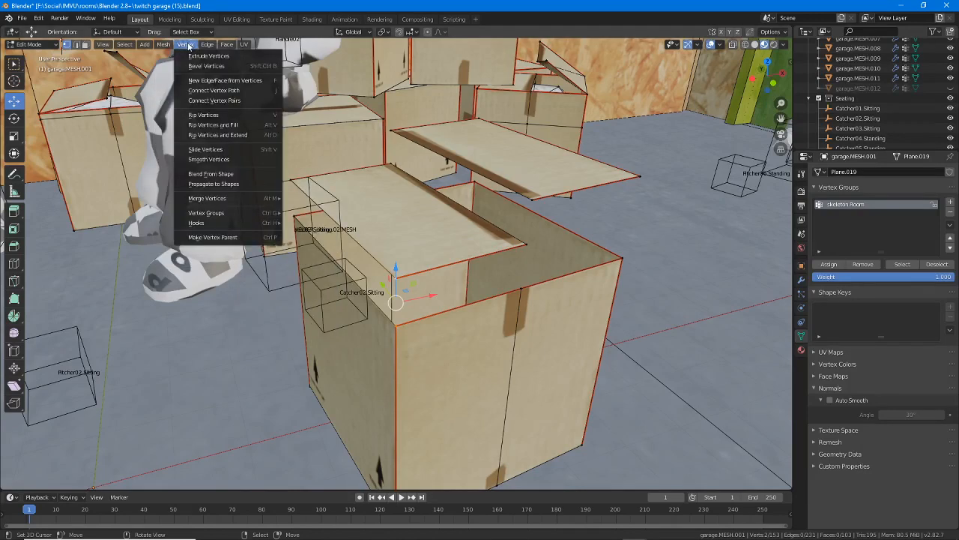
mouse_move(212, 200)
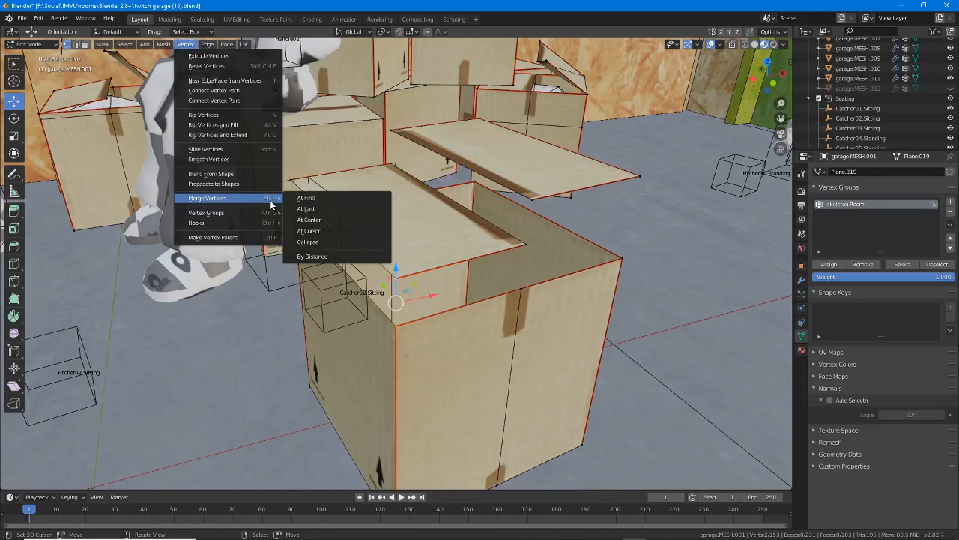
click(341, 242)
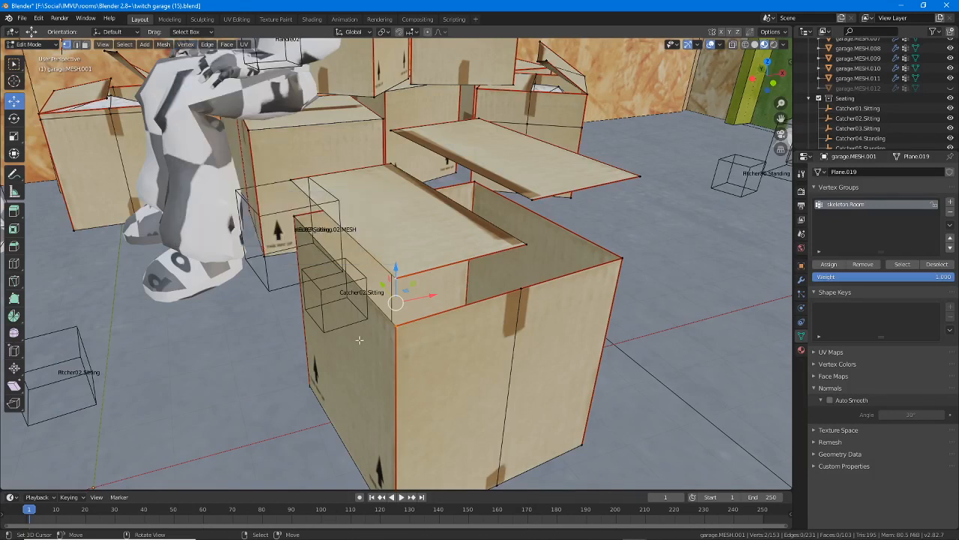
key(m)
click(185, 44)
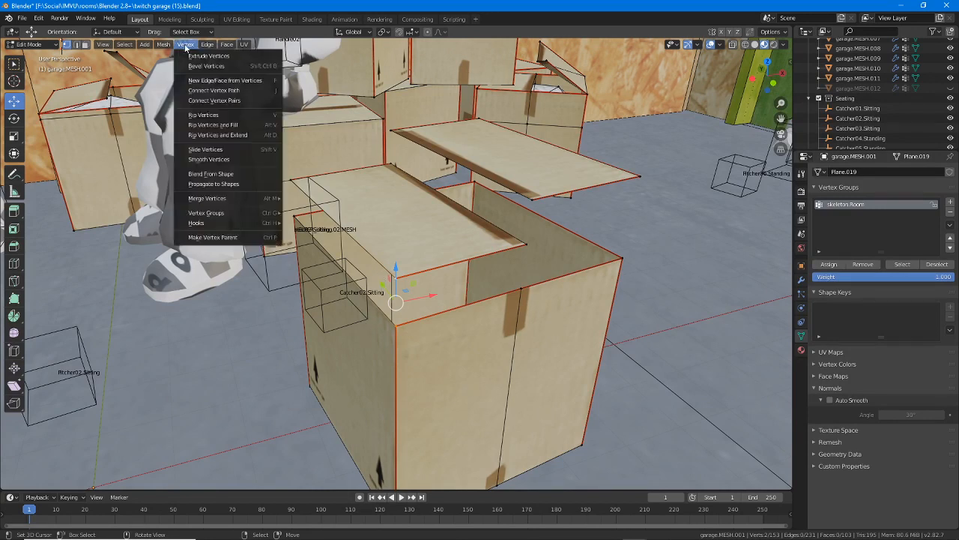
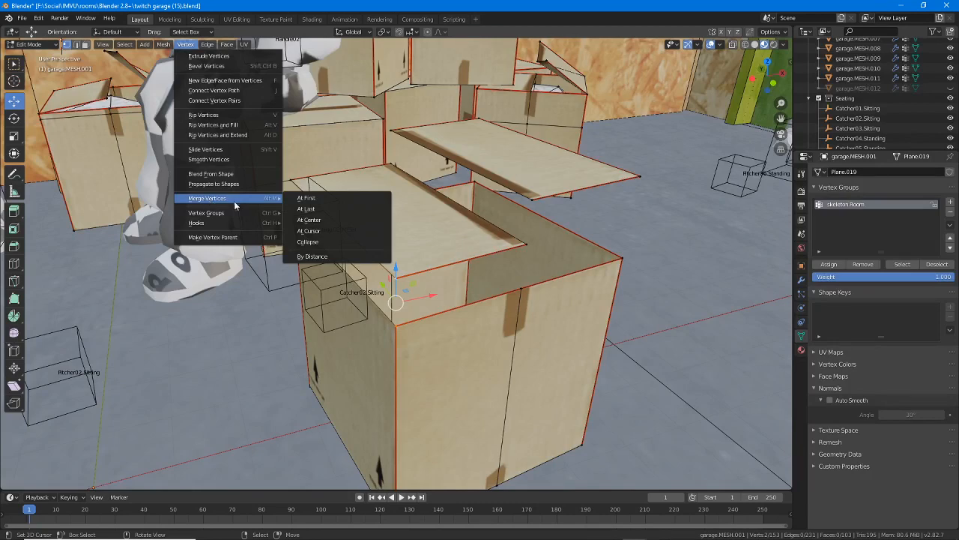
click(307, 198)
Merge the lowered flap's other outer corner into the box corner directly below it, using At First.
middle_drag(346, 279, 384, 271)
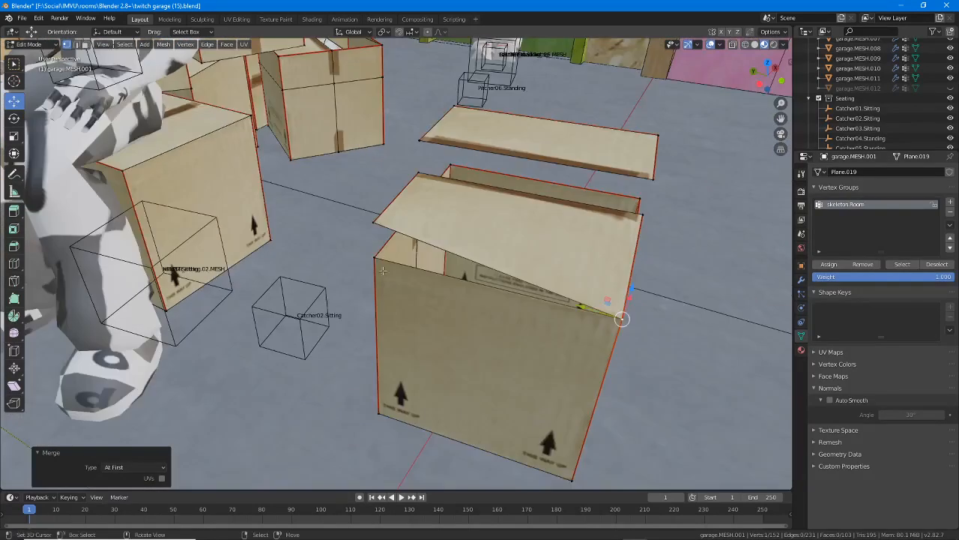
right_click(371, 263)
shift+right_click(373, 223)
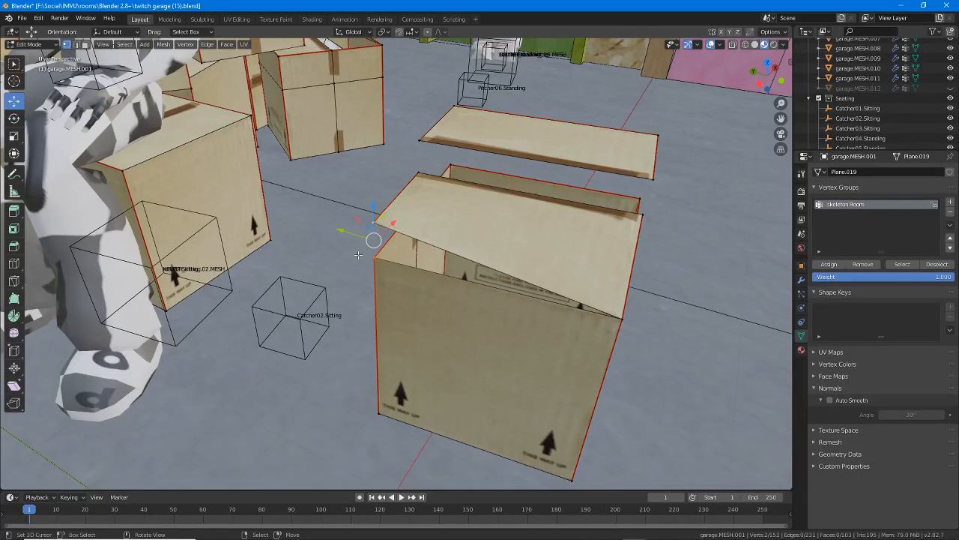
key(alt+m)
click(325, 253)
Merge the raised flap's near outer corner into the box's upper corner on the side away from the character, using At First.
middle_drag(387, 276, 296, 273)
right_click(493, 301)
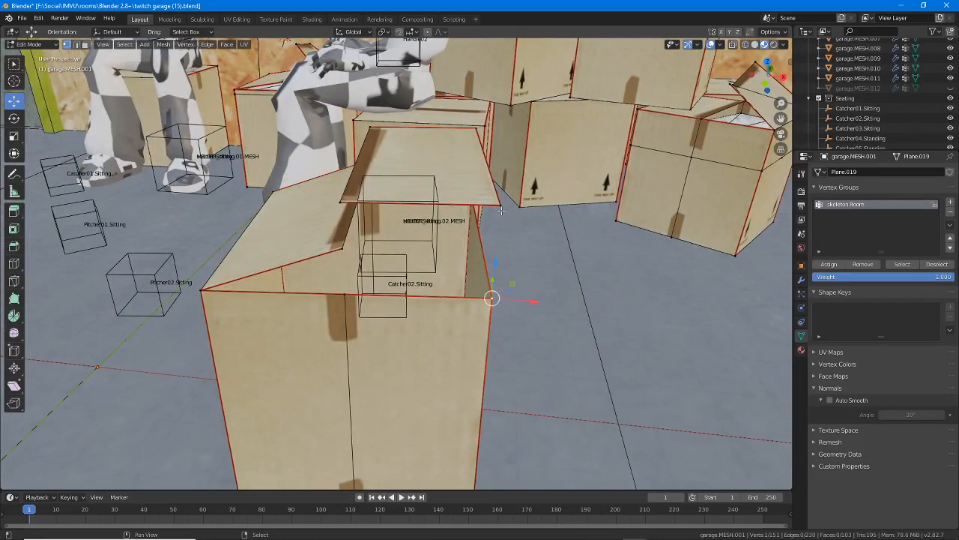
shift+right_click(499, 205)
key(alt+m)
click(498, 215)
middle_drag(497, 287, 424, 284)
right_click(409, 157)
shift+right_click(411, 227)
key(alt+m)
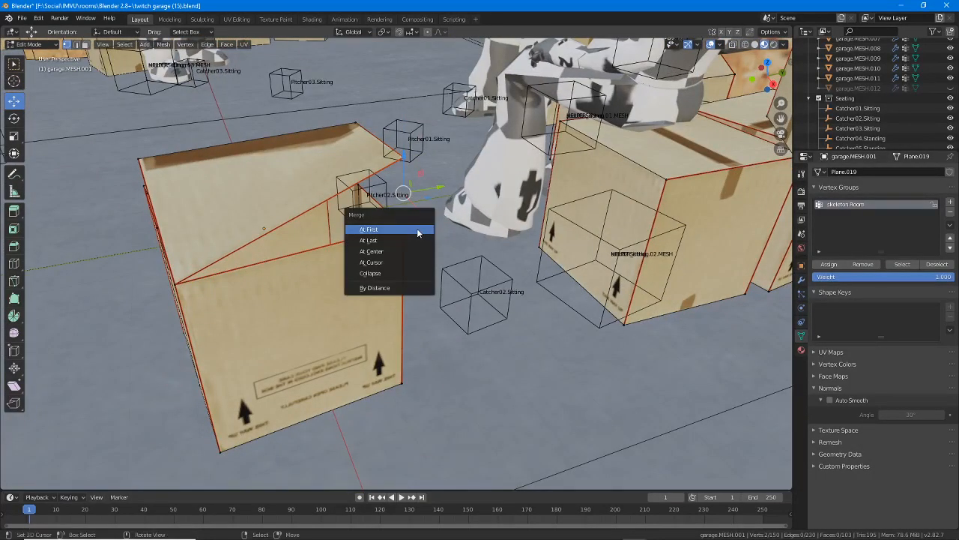
click(418, 229)
middle_drag(417, 229, 348, 245)
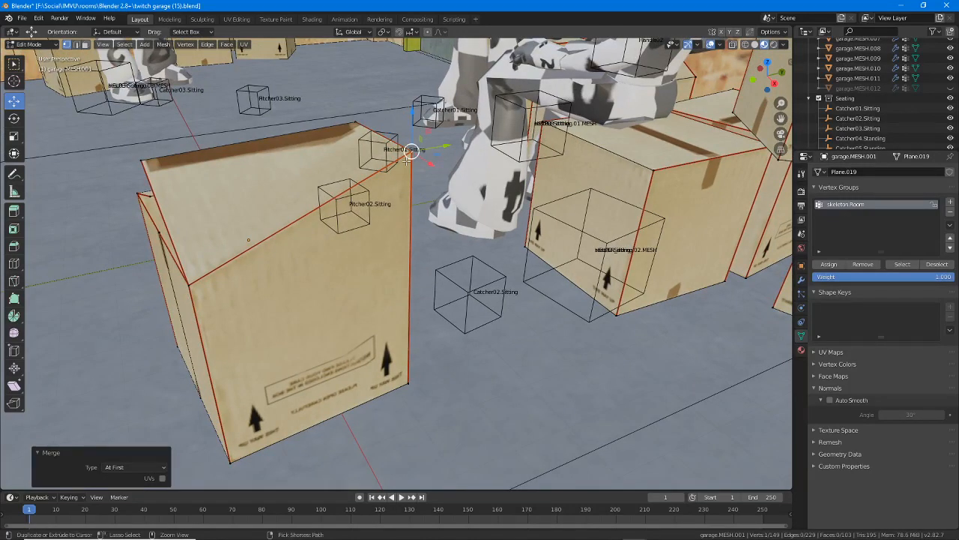
key(ctrl+z)
Select the box's remaining upper corner, add the raised flap's corner above it, and merge them at the first vertex.
right_click(410, 221)
shift+right_click(411, 154)
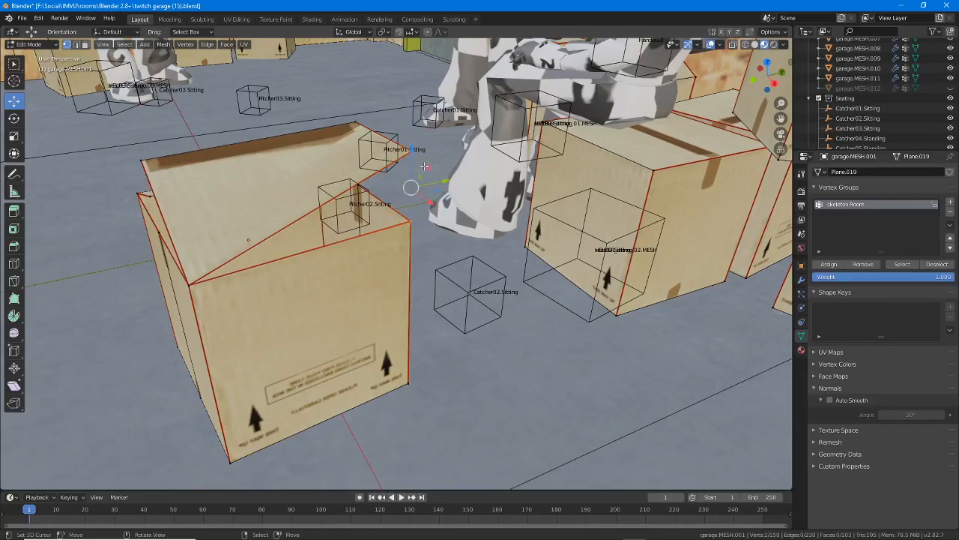
key(alt+m)
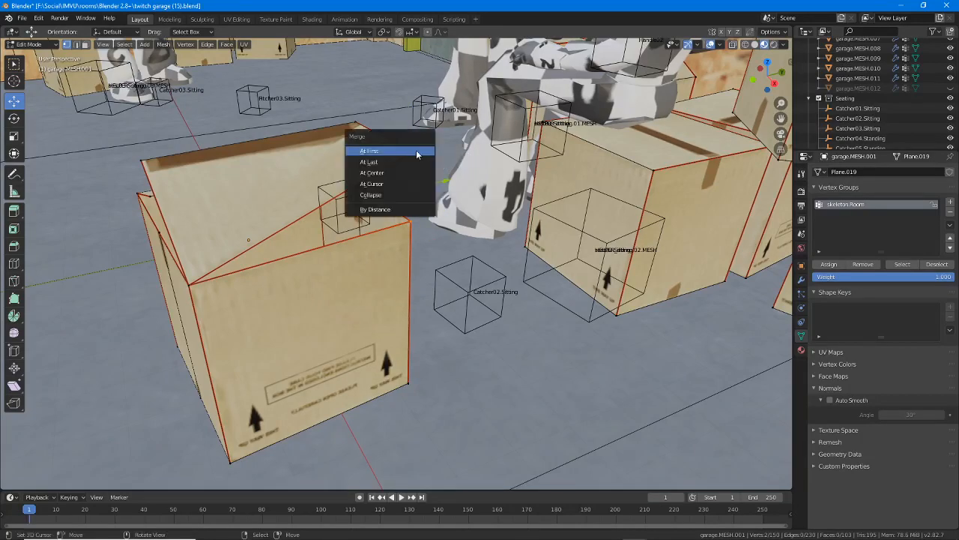
click(416, 150)
Open the flap away from the character by moving its free edge about 121 m in X, 31.3 m in Y and 38.4 m in Z.
middle_drag(393, 150, 422, 160)
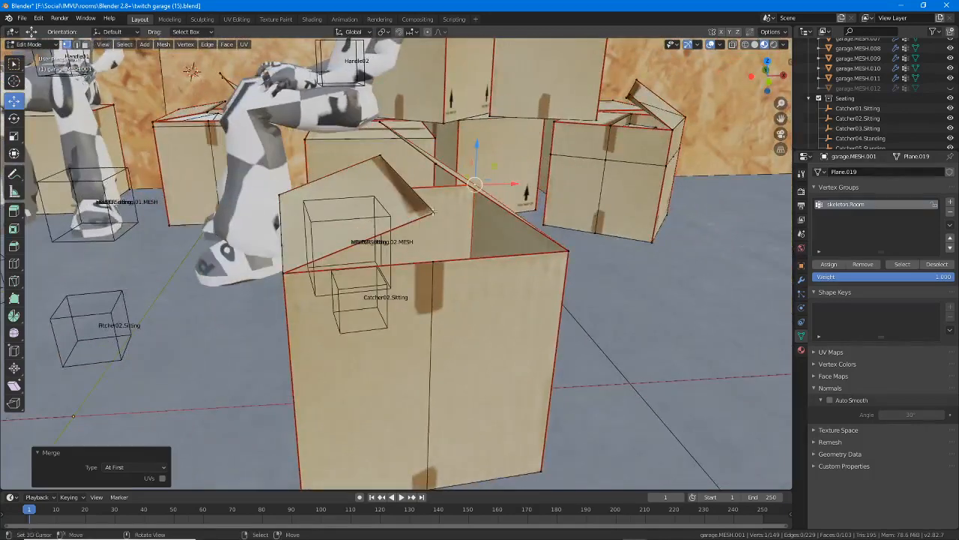
right_click(434, 163)
shift+right_click(383, 124)
middle_drag(383, 127, 416, 181)
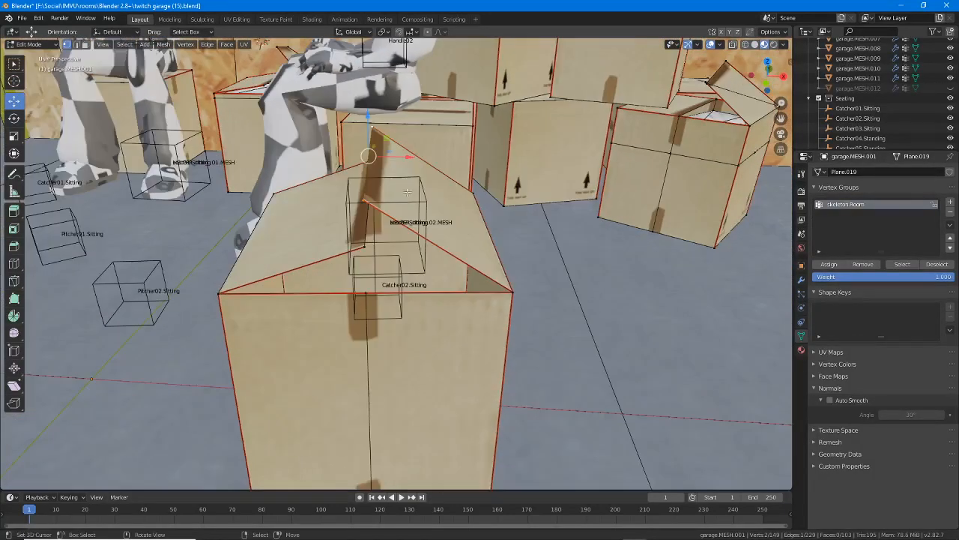
key(g)
click(386, 191)
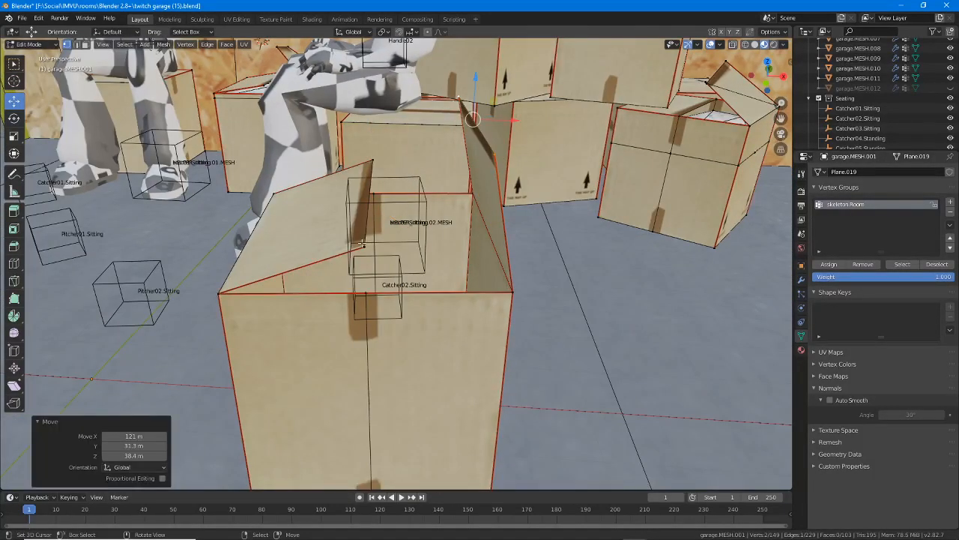
Move the free edge of the flap nearest the character about -110 m X, 19.8 m Y and 60.4 m Z, and nudge the opposite flap's edge.
key(g)
click(299, 173)
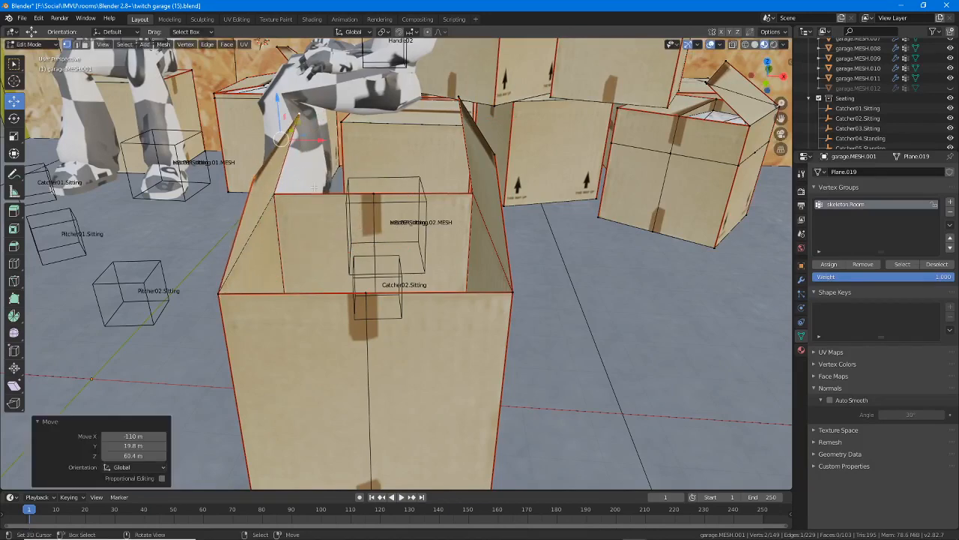
middle_drag(299, 174, 506, 201)
key(g)
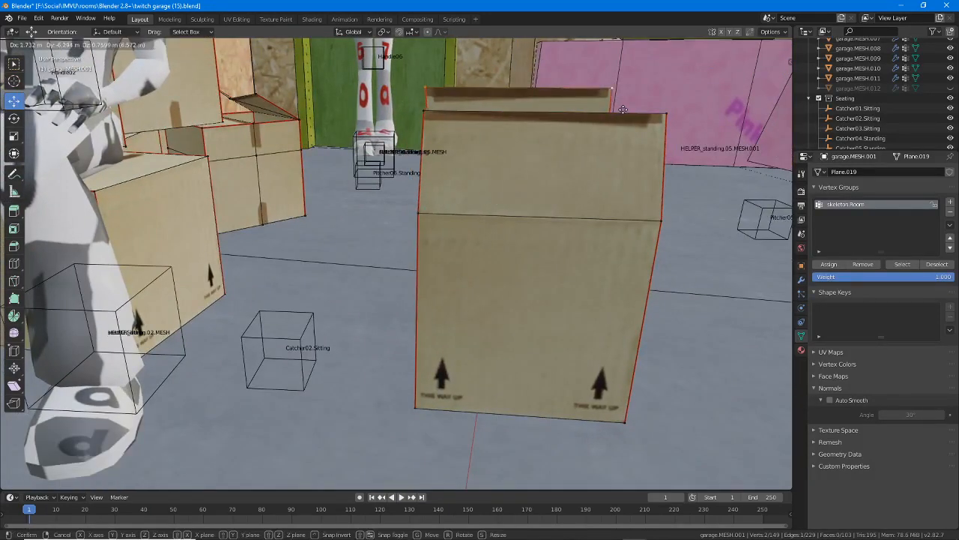
click(627, 110)
In edge selection mode, subdivide the free edge of the flap away from the character with one cut.
middle_drag(627, 109, 488, 186)
middle_drag(441, 285, 401, 304)
click(274, 257)
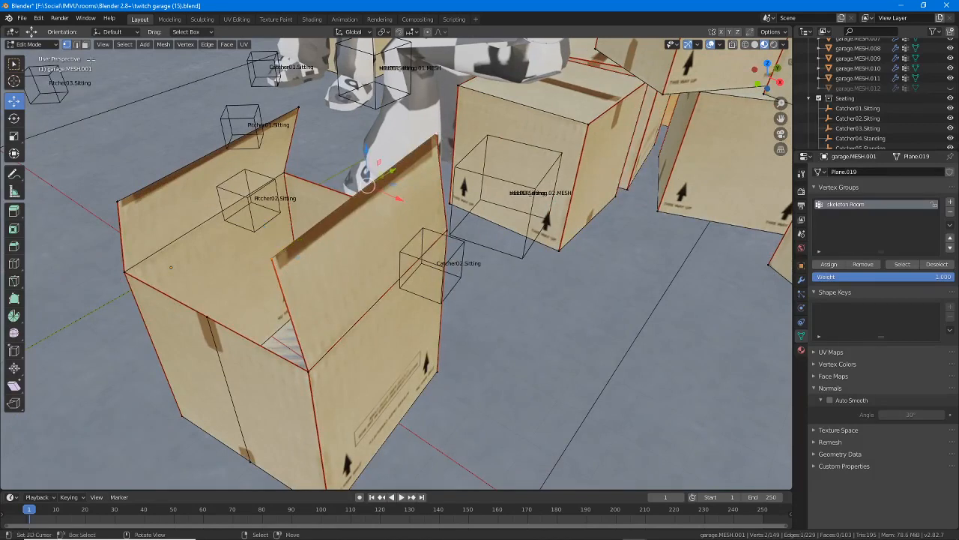
click(75, 44)
click(382, 176)
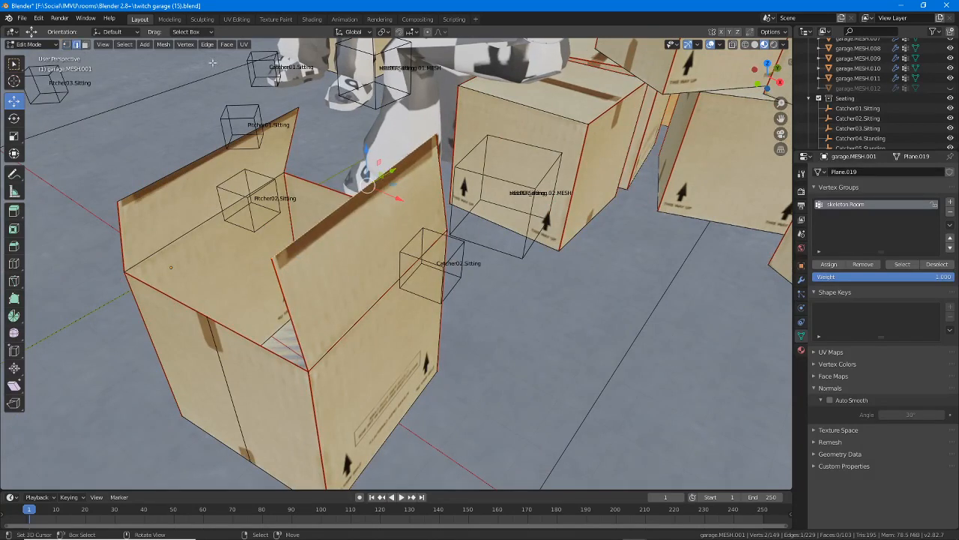
click(207, 44)
click(223, 91)
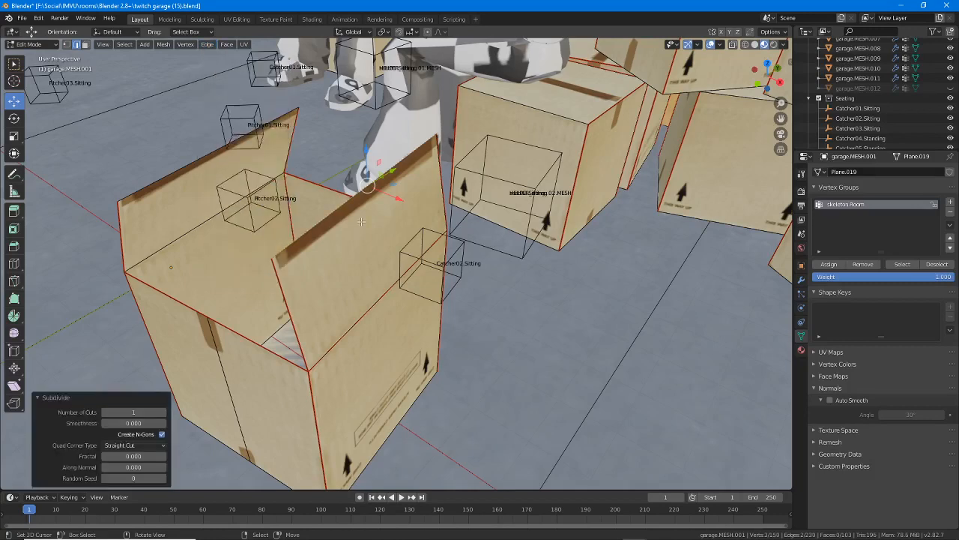
In vertex selection mode, select the new midpoint on the flap's free edge and shift it along X to bend the flap.
click(66, 44)
click(367, 184)
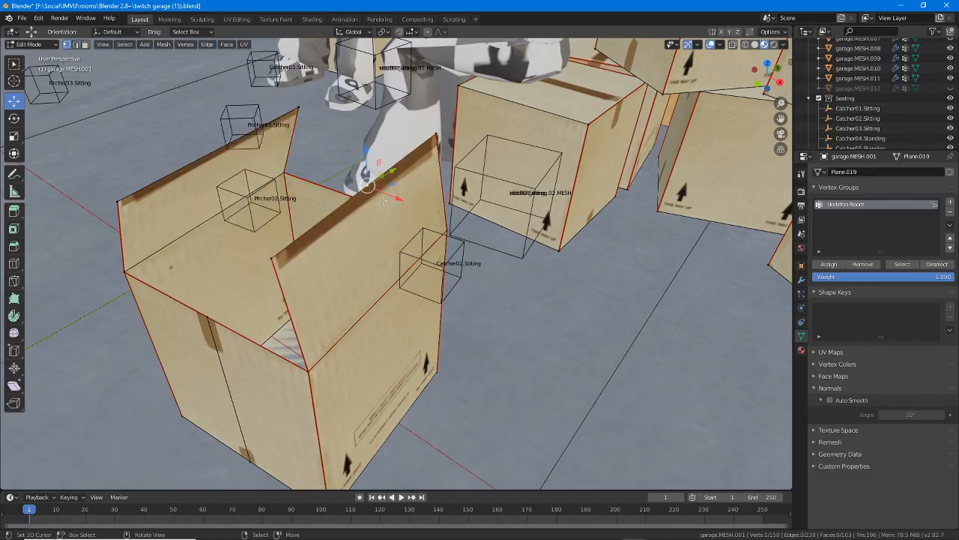
key(g)
right_click(377, 197)
middle_drag(417, 230, 448, 253)
double_click(413, 292)
drag(432, 296, 417, 241)
right_click(441, 199)
middle_drag(442, 199, 500, 217)
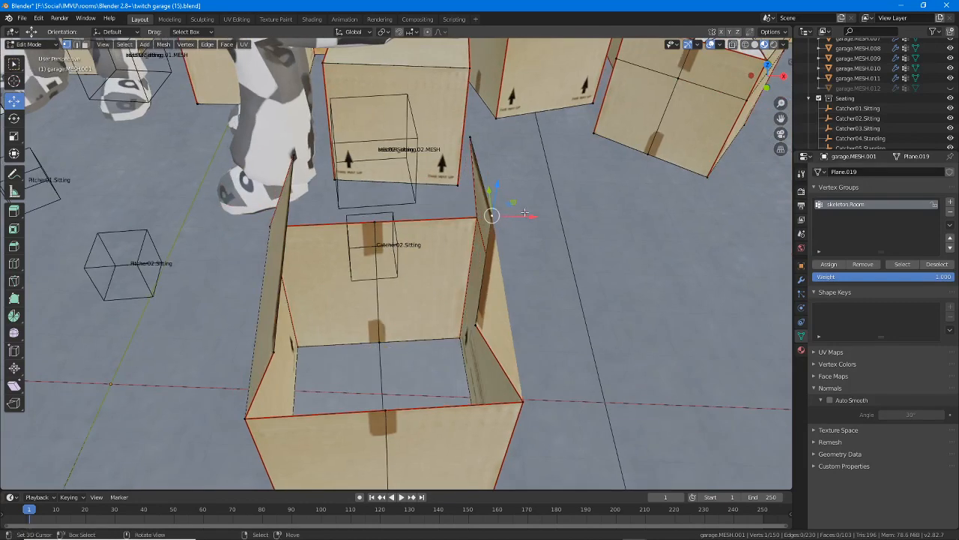
drag(524, 214, 515, 215)
Move the same flap's near free corner vertex about -9.92 m along X and -9.74 m along Z.
right_click(479, 328)
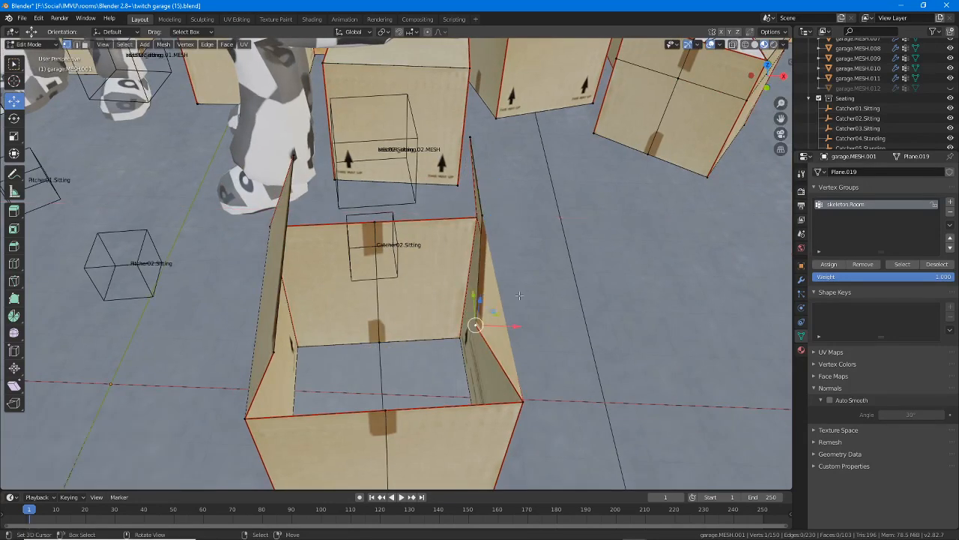
drag(517, 326, 507, 326)
middle_drag(471, 307, 312, 191)
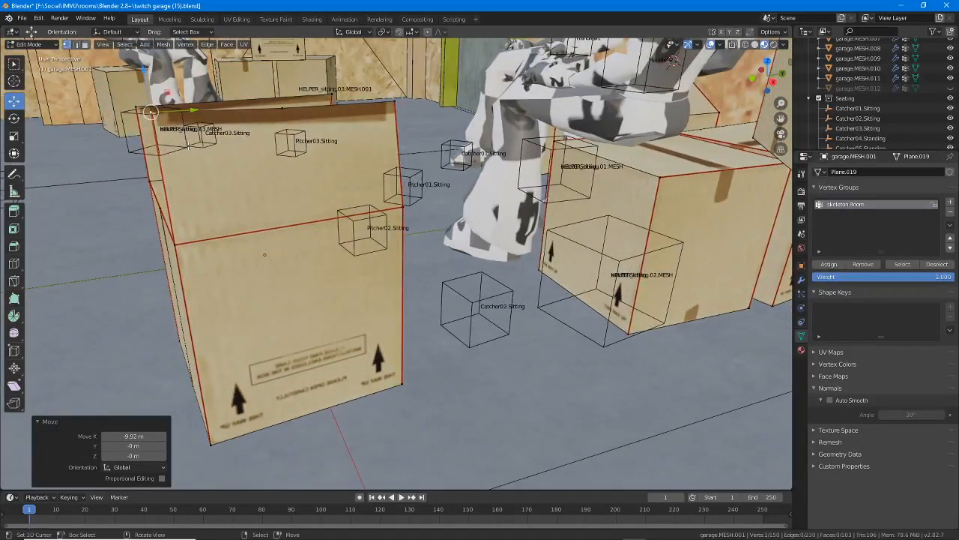
key(shift+v)
key(Escape)
drag(142, 71, 143, 80)
In face selection mode, select the two faces of the open box's floor and duplicate them in place.
middle_drag(349, 241, 363, 376)
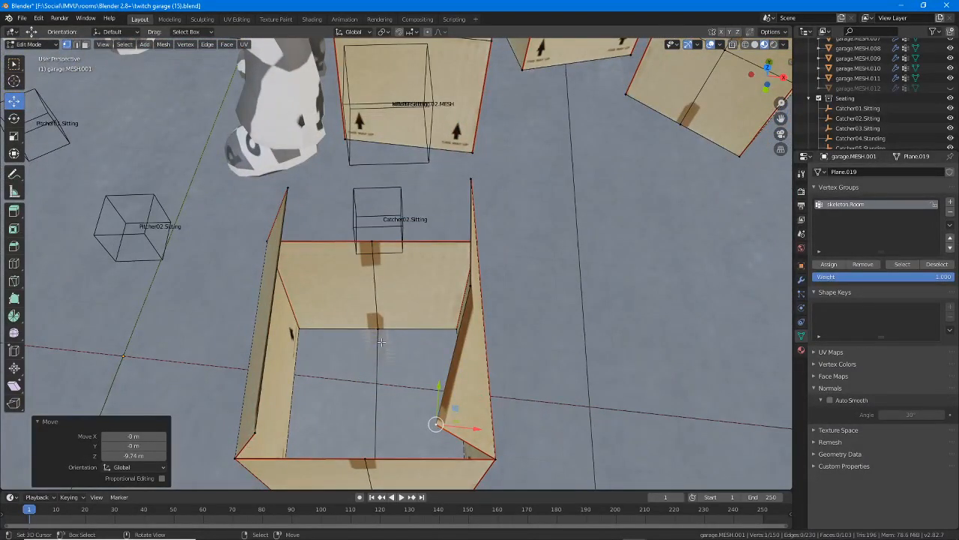
middle_drag(380, 342, 388, 302)
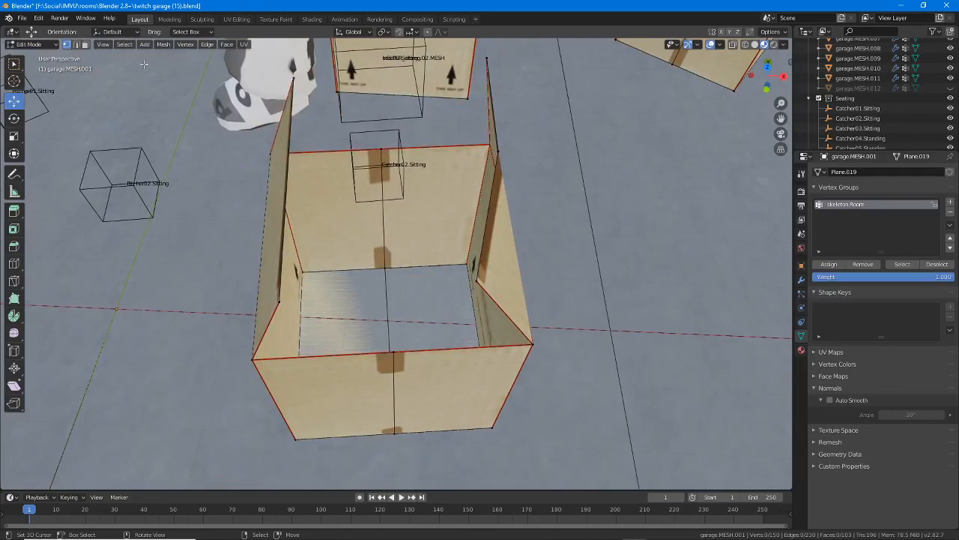
click(85, 44)
click(340, 286)
shift+click(430, 313)
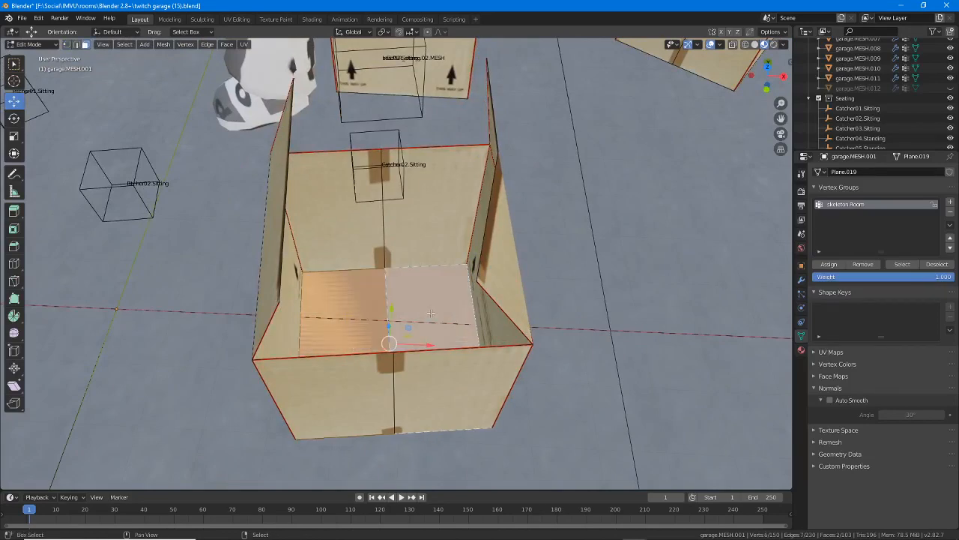
middle_drag(431, 313, 448, 308)
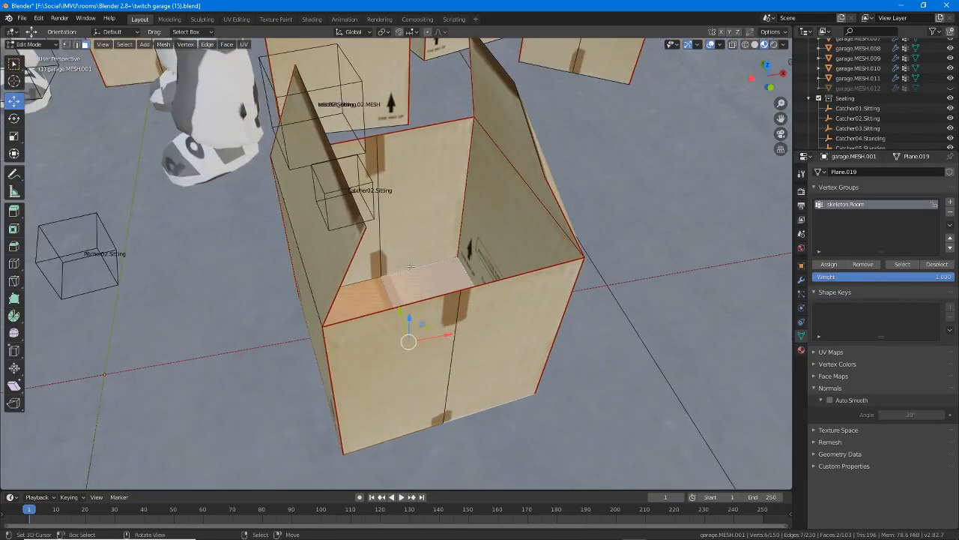
click(162, 44)
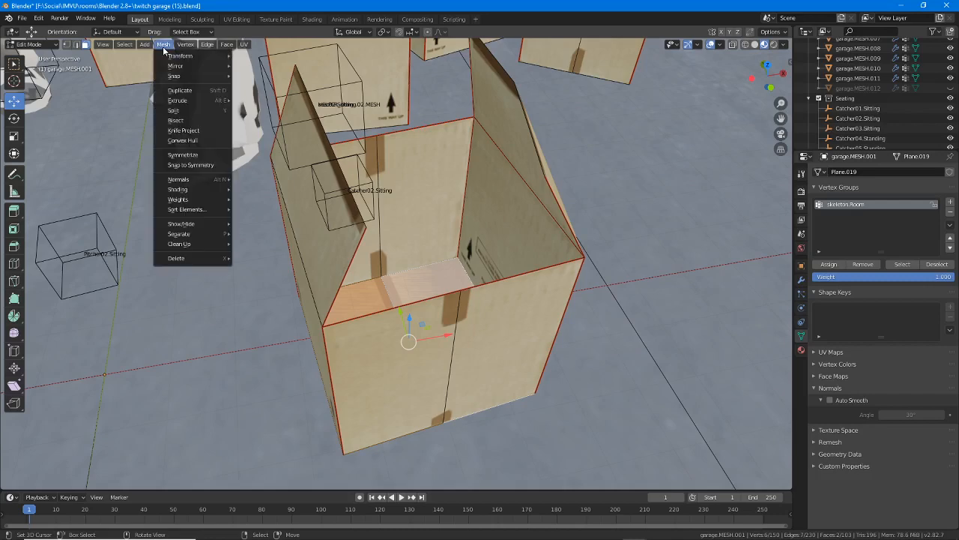
click(188, 90)
right_click(274, 100)
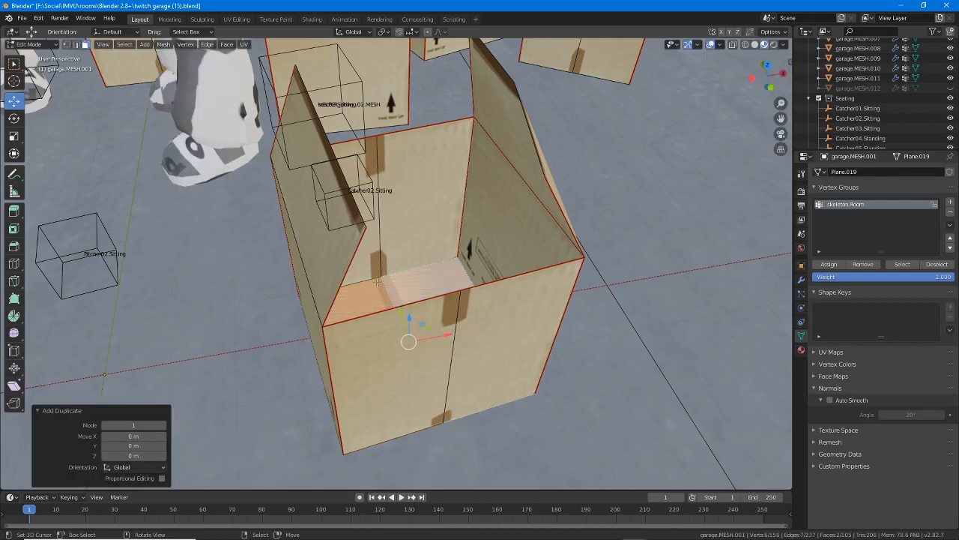
Move the duplicated floor faces up 276 m along Z to just below the open box's rim.
middle_drag(377, 281, 368, 255)
key(g)
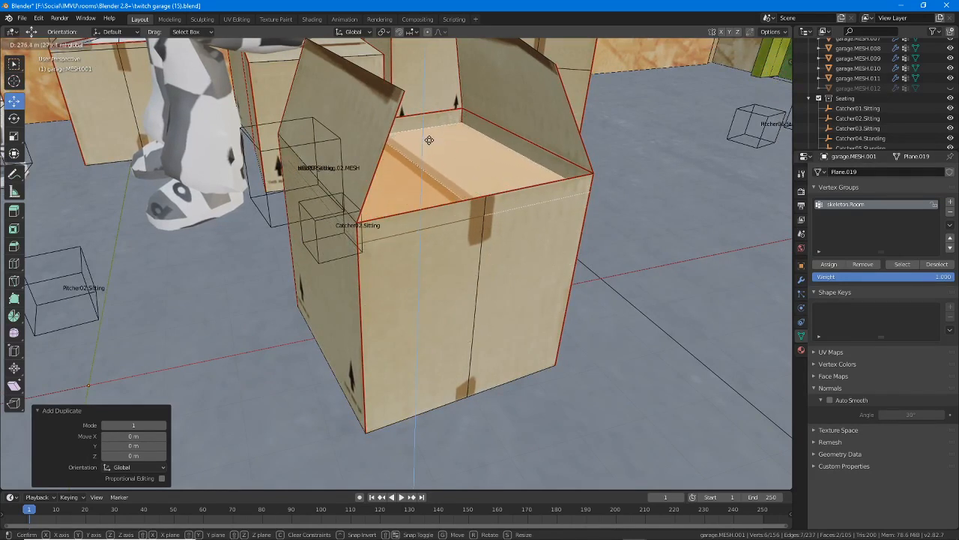
click(428, 135)
middle_drag(429, 135, 443, 183)
middle_drag(377, 185, 373, 192)
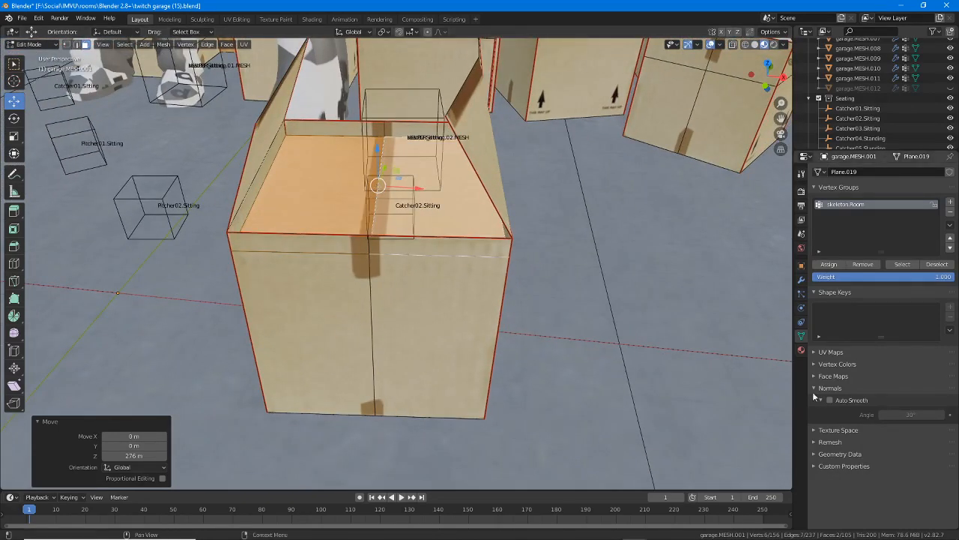
Assign the boxesPeanuts material to both raised faces inside the open box.
click(801, 350)
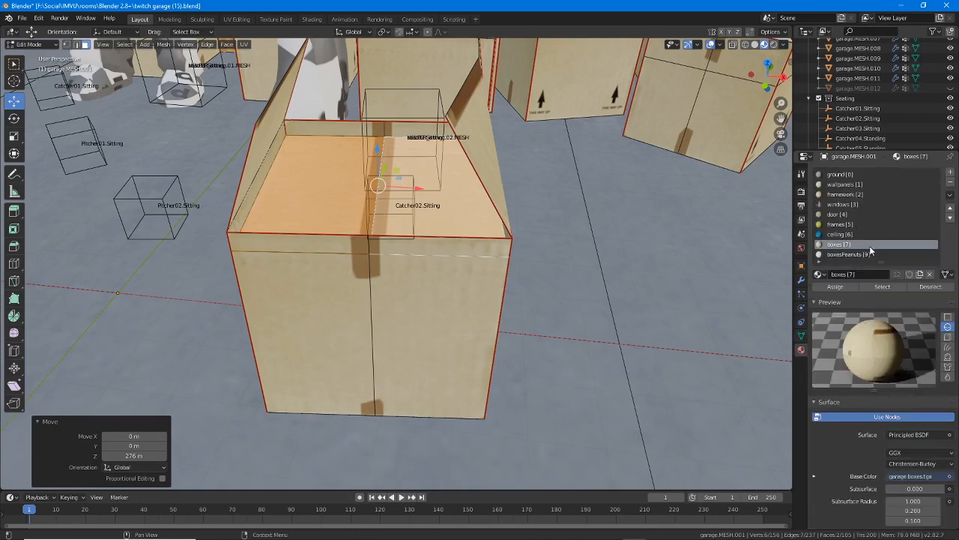
click(871, 254)
click(877, 244)
click(877, 254)
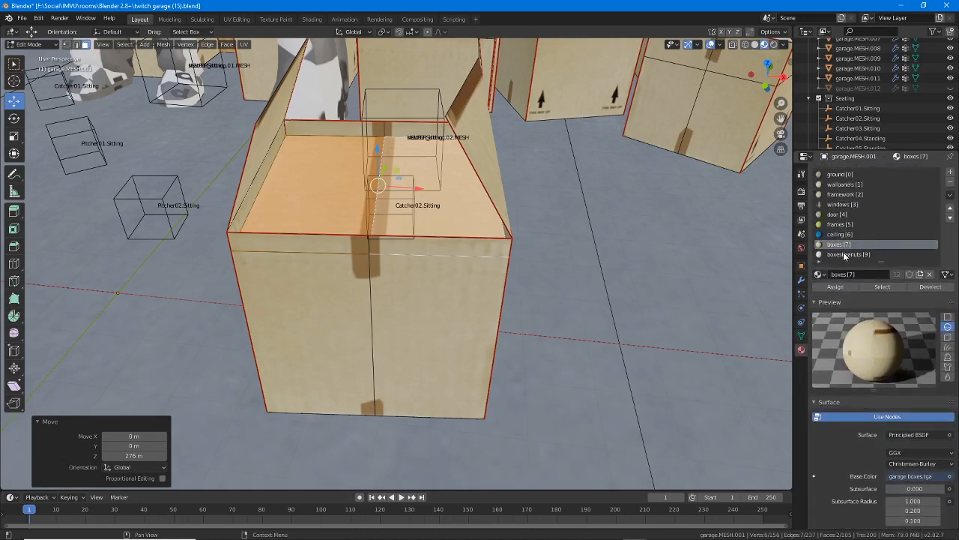
click(311, 164)
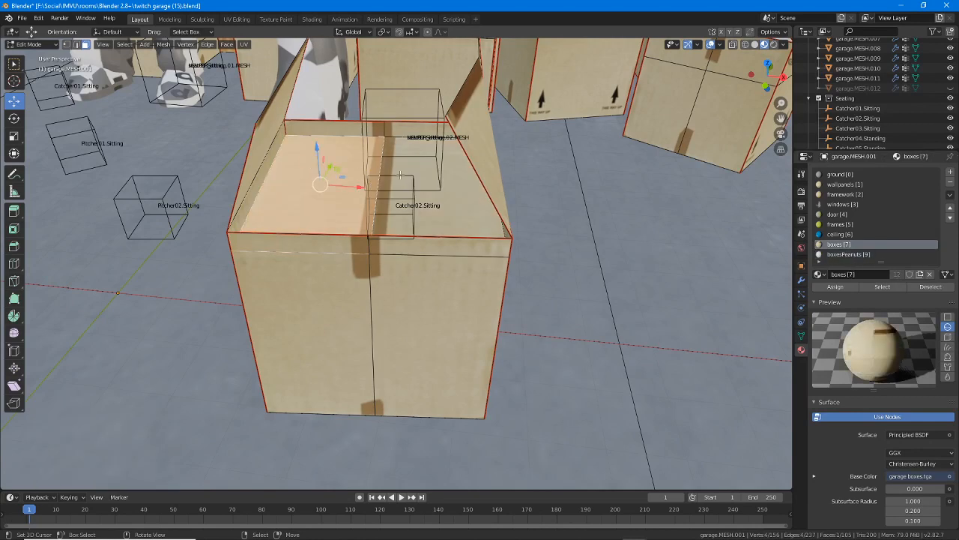
shift+click(425, 172)
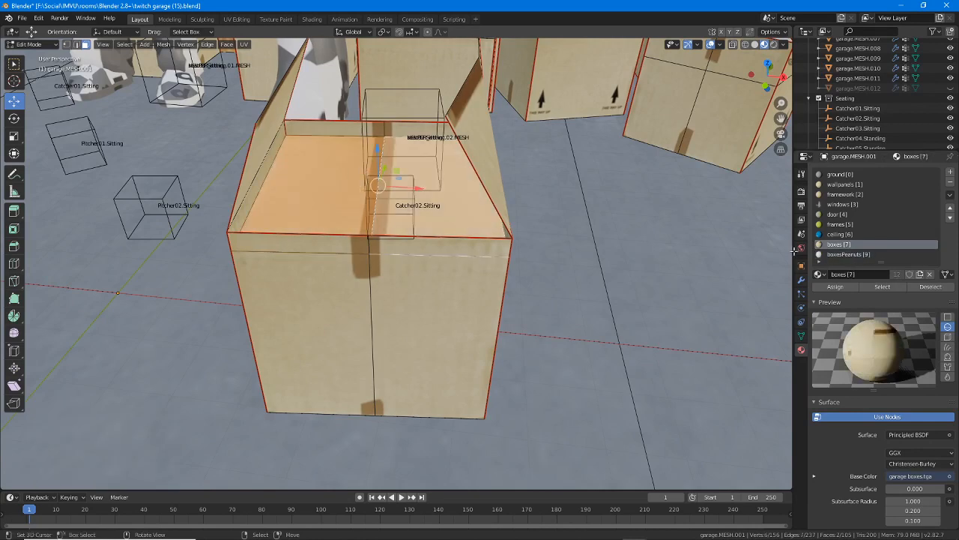
click(846, 254)
click(837, 286)
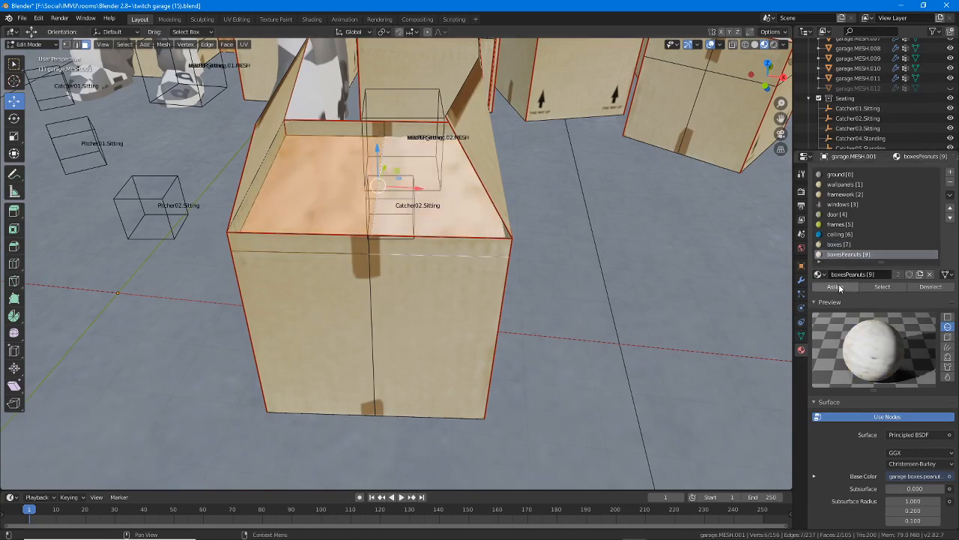
Switch to the UV Editing workspace and frame the selected peanut faces in the 3D view.
middle_drag(474, 187, 472, 244)
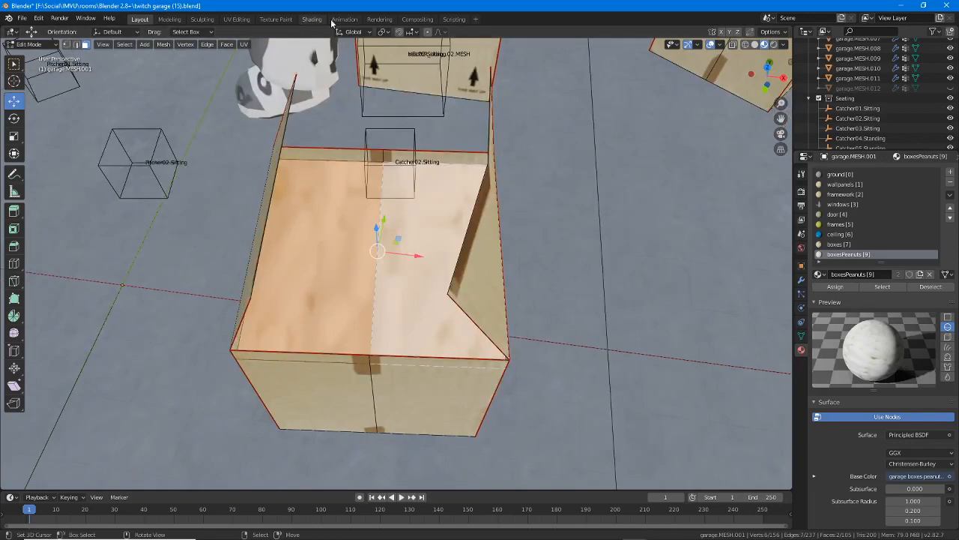
click(236, 20)
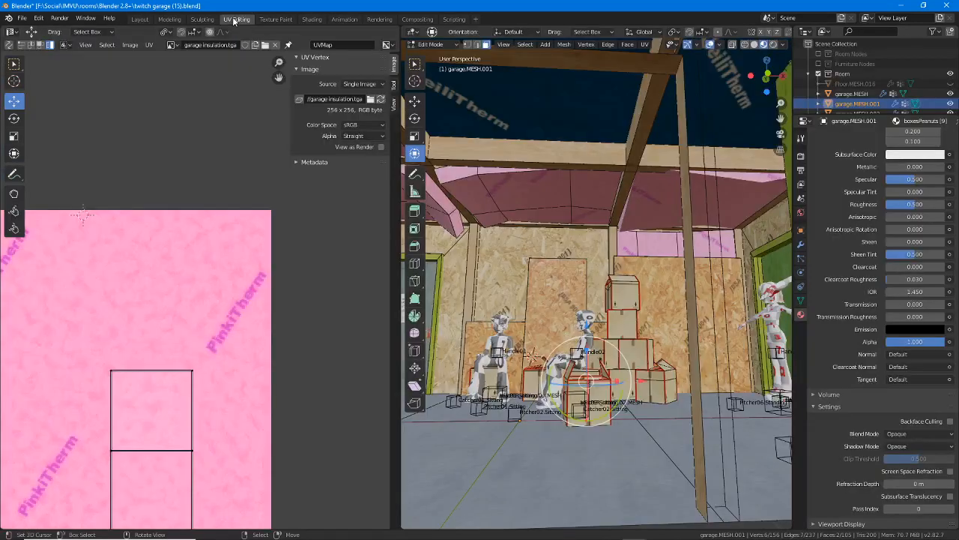
scroll(546, 278, down, 5)
scroll(545, 278, up, 4)
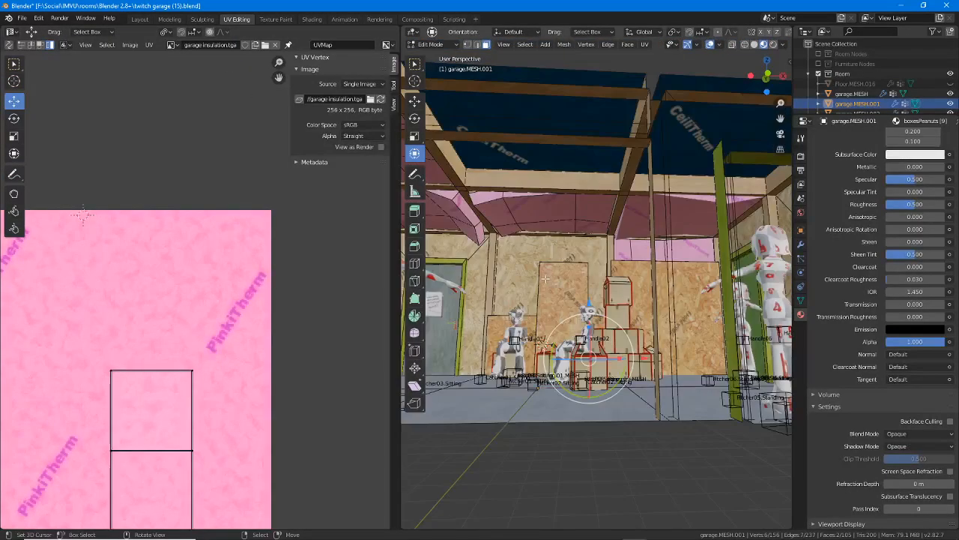
key(KP_Decimal)
middle_drag(467, 274, 471, 314)
Show the garage boxes peanuts.tga image in the UV editor and unwrap the two peanut faces over it.
click(171, 45)
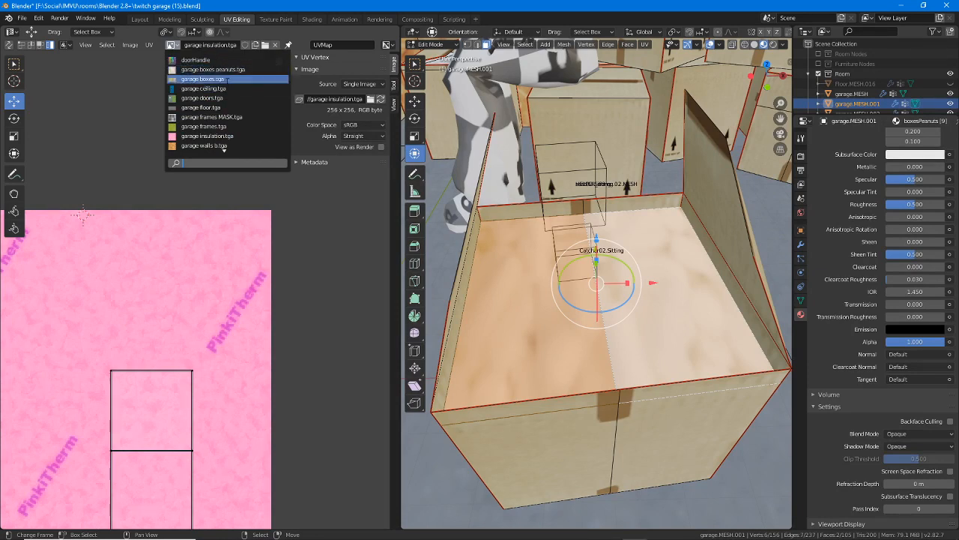
click(228, 71)
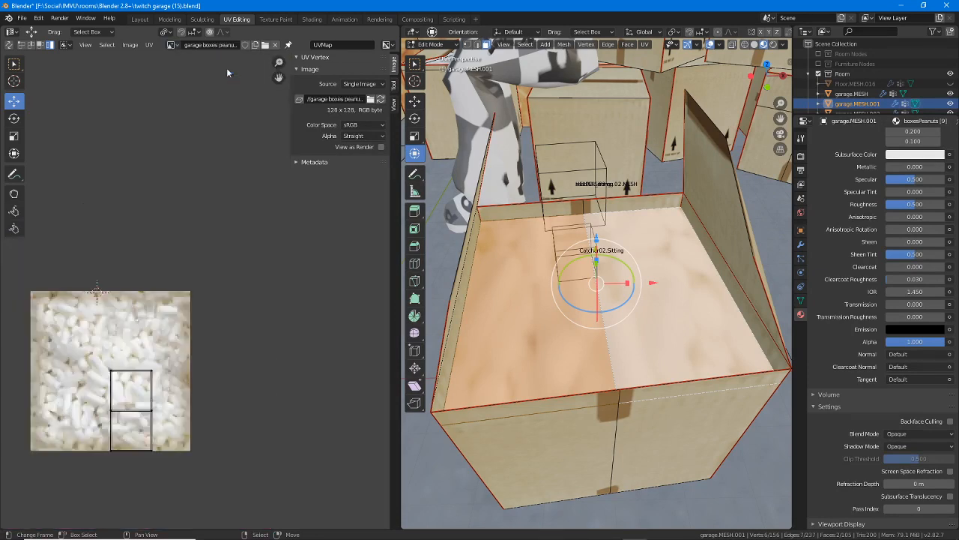
middle_drag(170, 423, 201, 373)
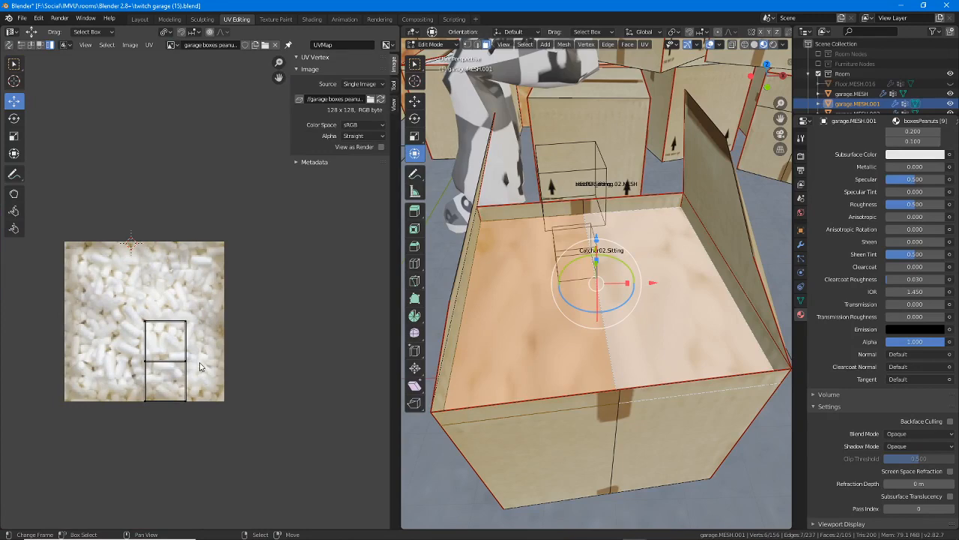
key(u)
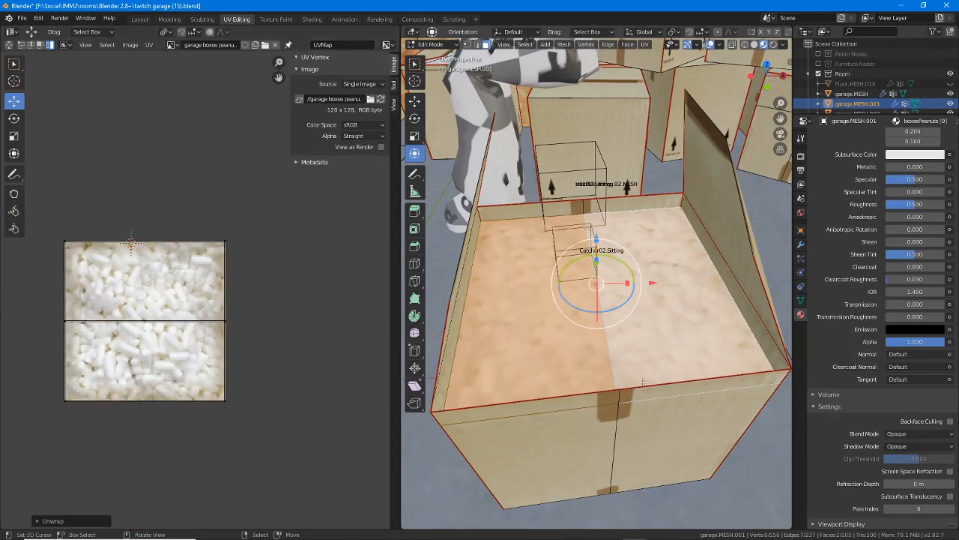
In edge selection mode, select the peanut surface's two side edges and its centre edge and subdivide them once.
middle_drag(636, 383, 609, 305)
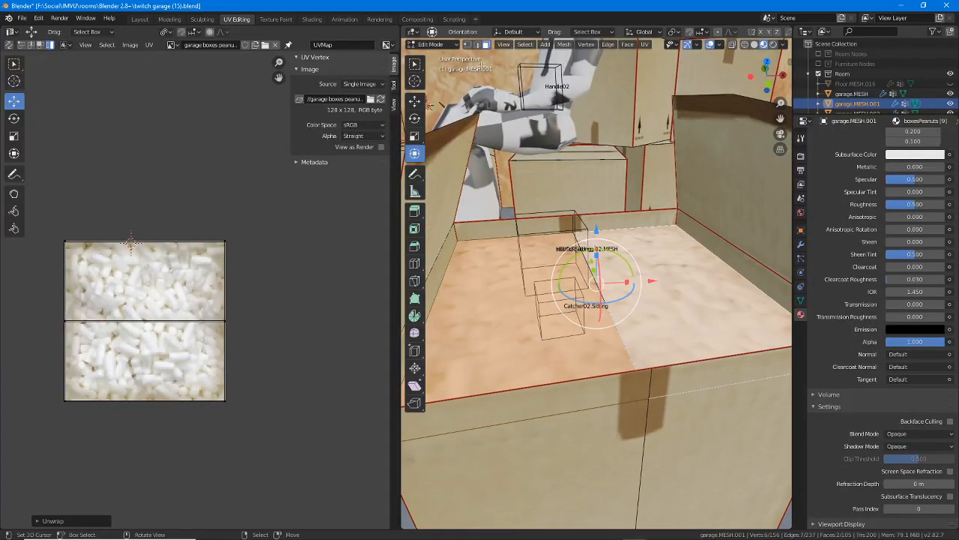
click(480, 45)
click(447, 257)
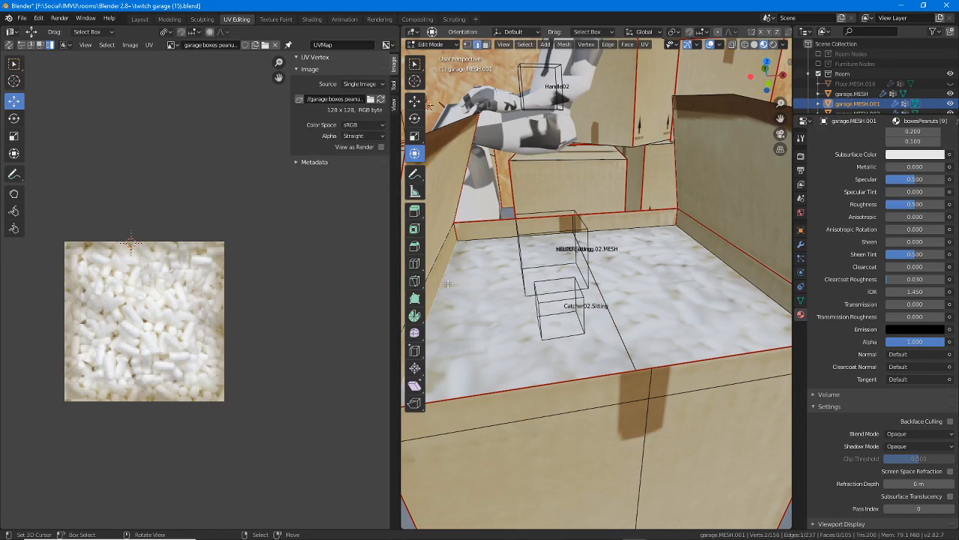
shift+click(592, 276)
shift+click(719, 257)
middle_drag(687, 280, 705, 294)
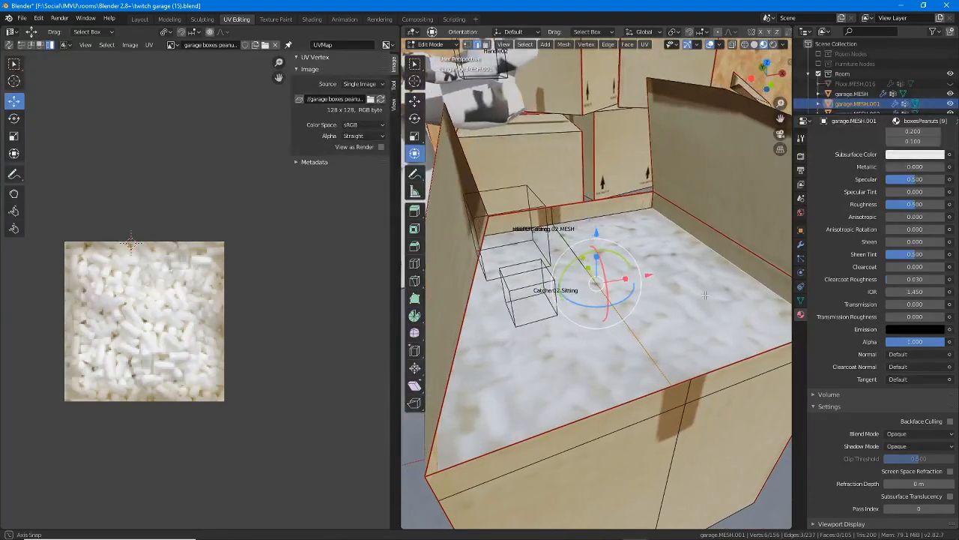
click(607, 45)
click(622, 99)
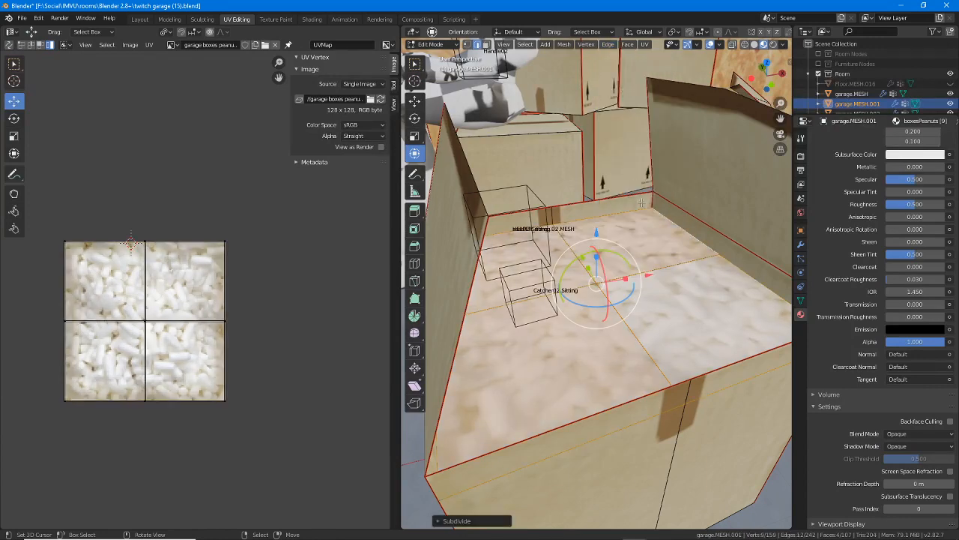
middle_drag(626, 250, 603, 246)
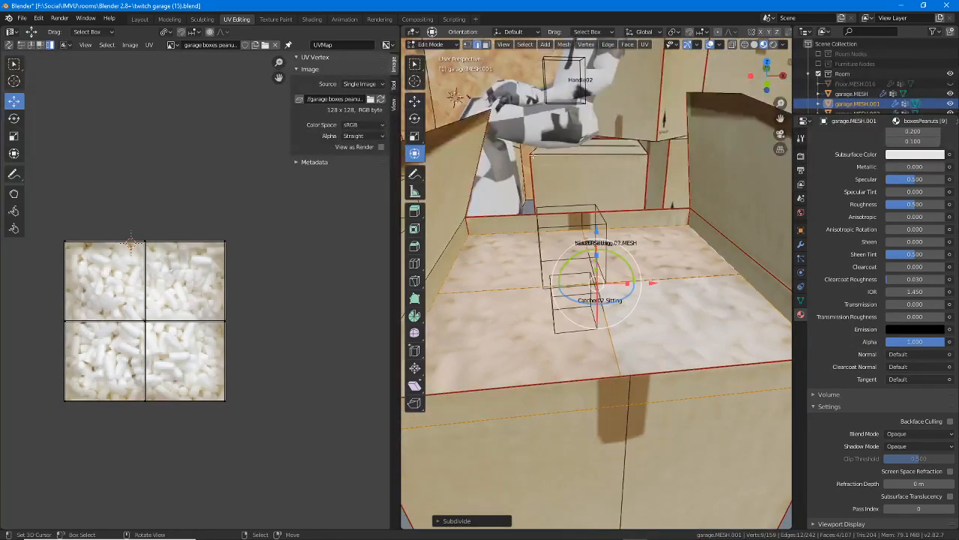
In edge selection mode, lower one outer edge segment on each of two opposite sides of the peanut surface along Z.
click(467, 45)
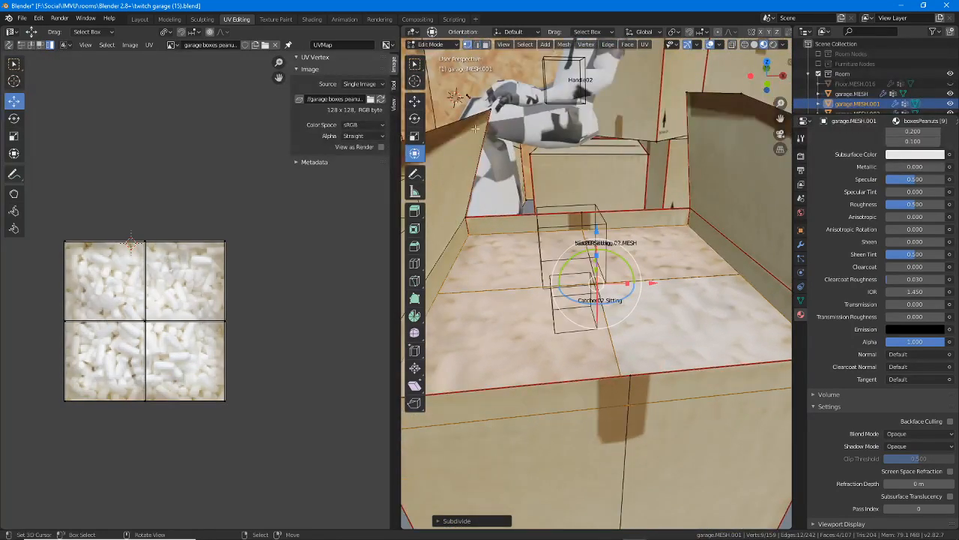
click(476, 44)
click(465, 240)
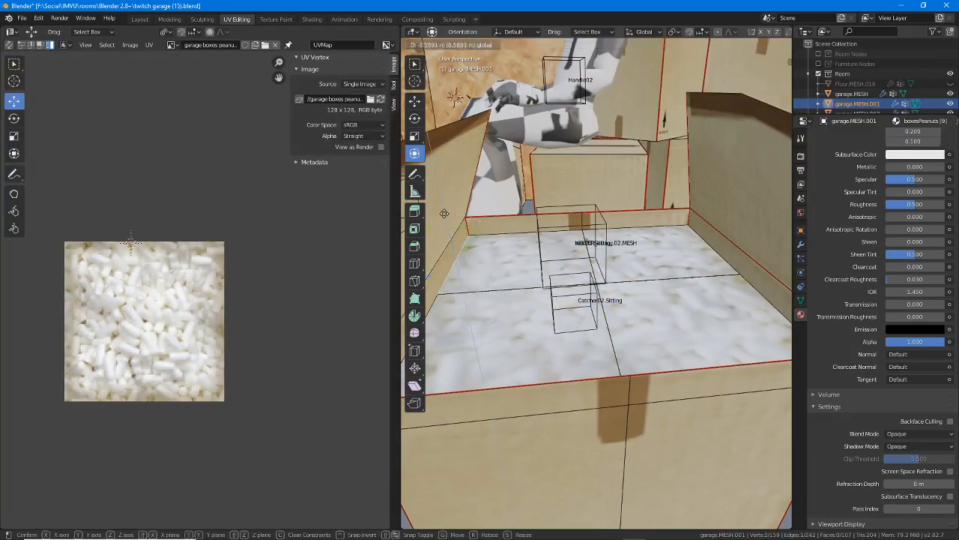
key(g)
drag(449, 237, 449, 237)
middle_drag(703, 254, 745, 256)
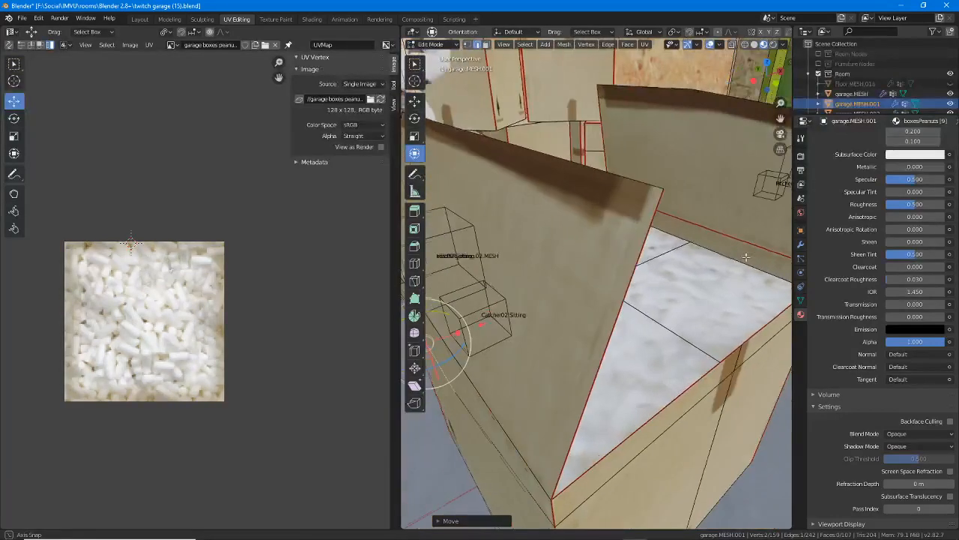
right_click(746, 255)
drag(760, 211, 761, 229)
middle_drag(716, 277, 574, 270)
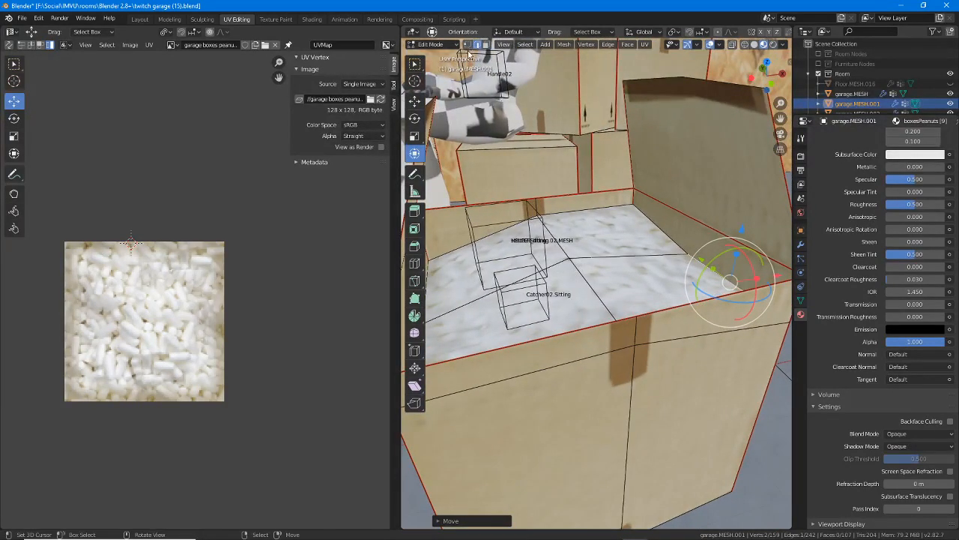
In vertex selection mode, lower two edge midpoints and one corner vertex of the peanut surface along Z.
click(467, 45)
right_click(536, 215)
drag(533, 159, 534, 182)
middle_drag(652, 243, 519, 212)
right_click(518, 210)
drag(510, 168, 512, 182)
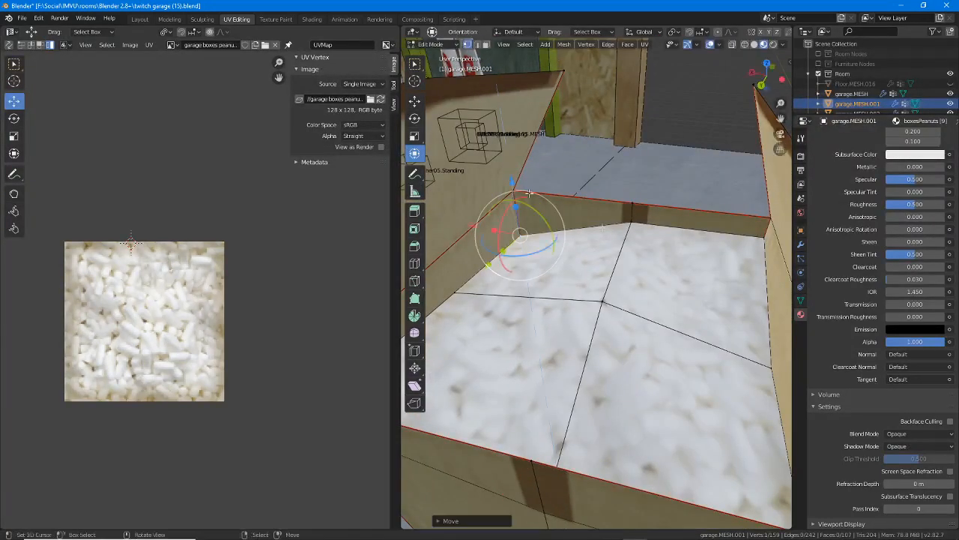
right_click(631, 221)
middle_drag(631, 222, 700, 233)
drag(582, 174, 583, 206)
Grow the selection to cover the whole open box with its peanut surface and separate it into its own object.
middle_drag(612, 271, 592, 358)
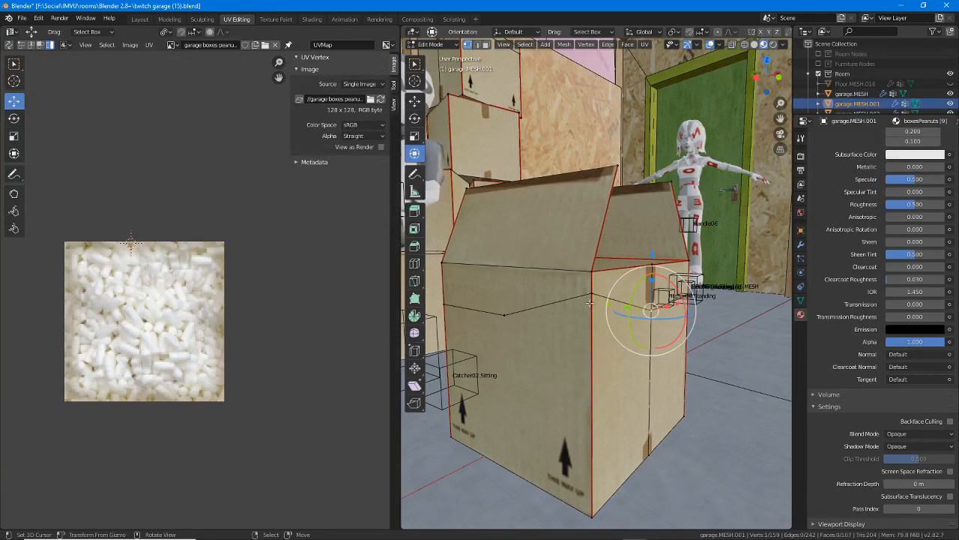
key(ctrl+KP_Add)
key(ctrl+KP_Add)
key(ctrl+KP_Add)
key(ctrl+KP_Add)
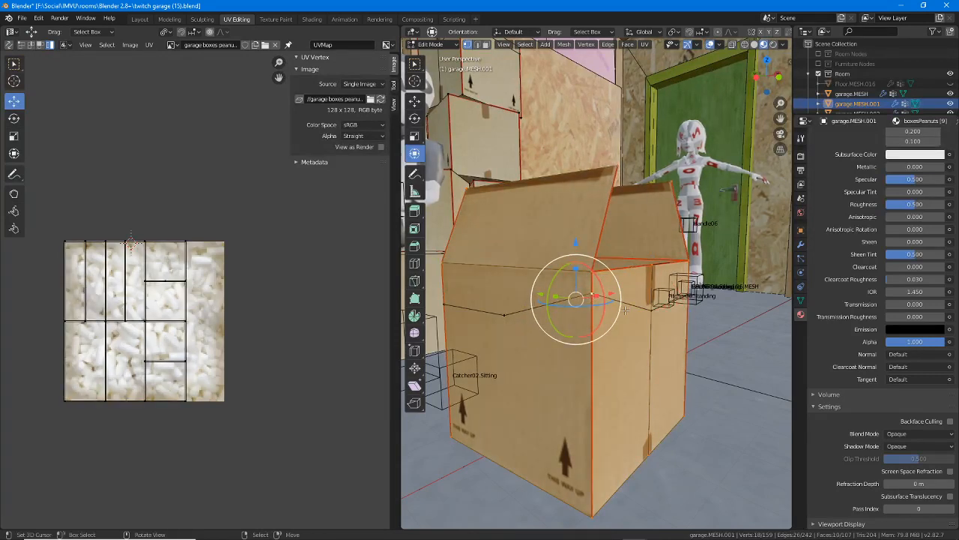
key(ctrl+KP_Add)
middle_drag(625, 309, 665, 314)
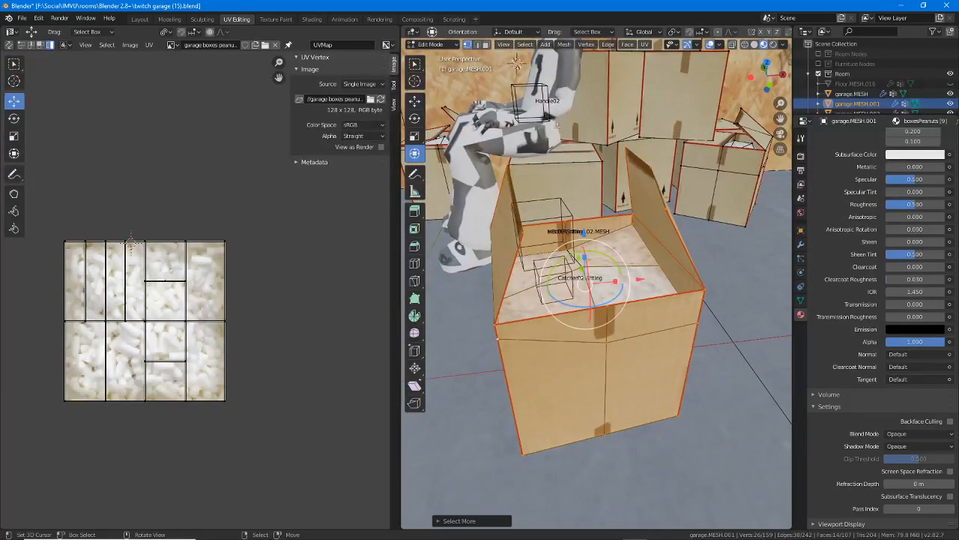
click(565, 45)
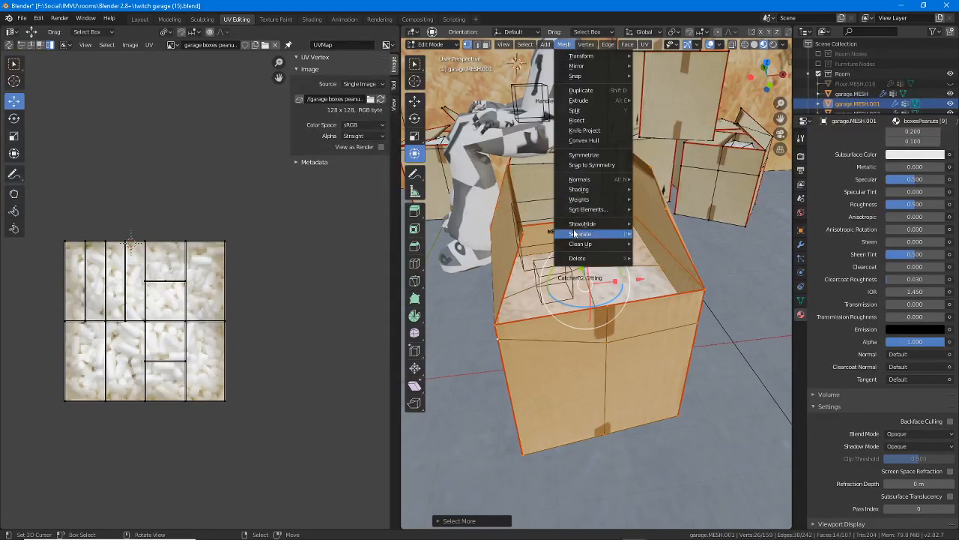
mouse_move(596, 234)
click(666, 234)
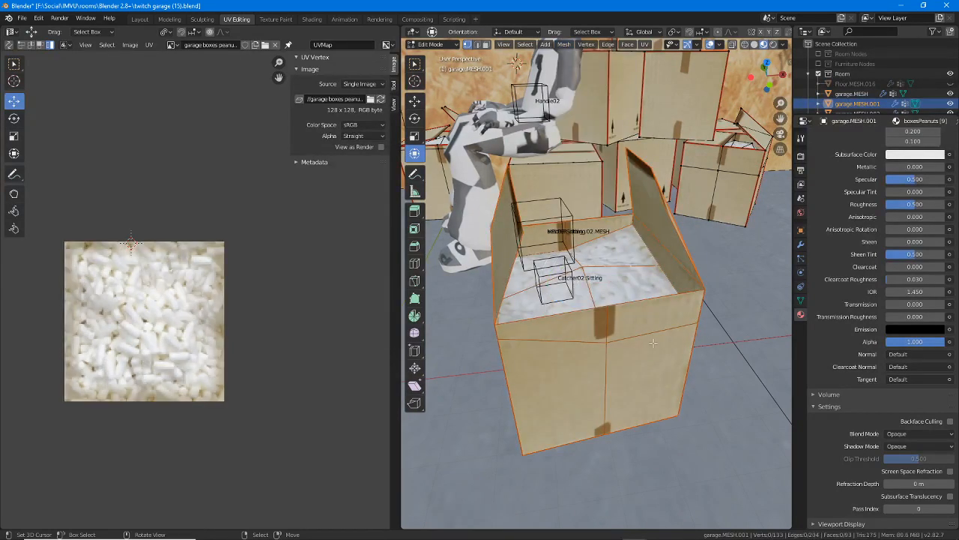
Leave mesh editing, select the separated open box and set its origin to its geometry.
key(Tab)
click(609, 331)
scroll(604, 331, down, 4)
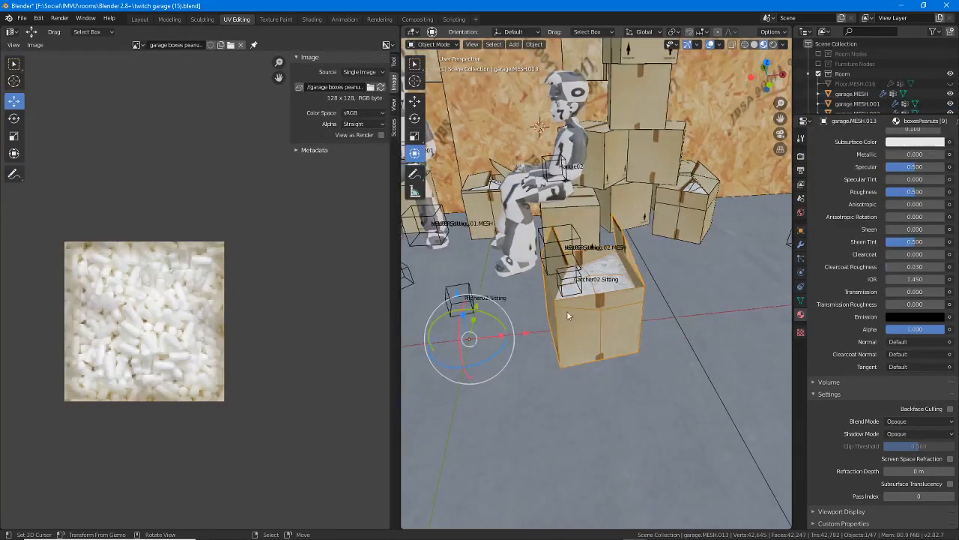
middle_drag(568, 315, 616, 311)
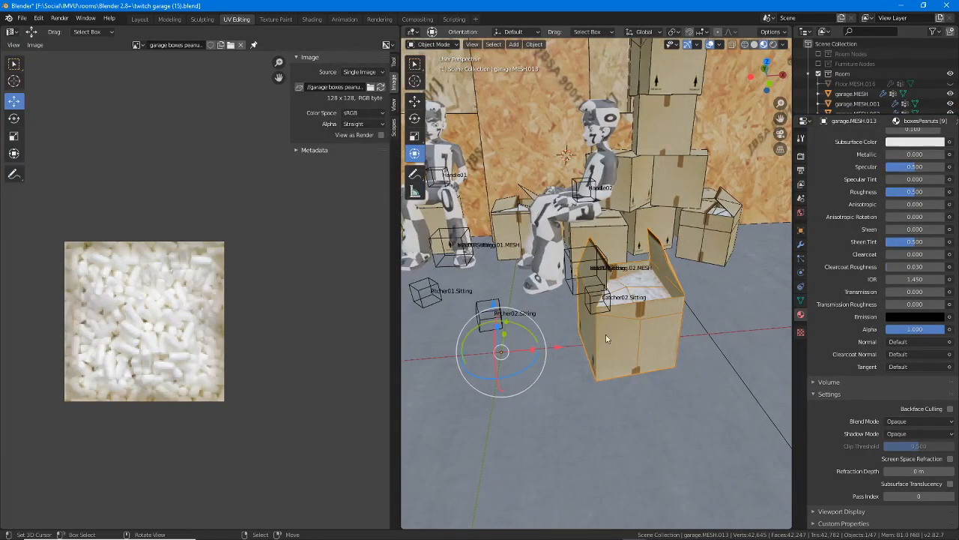
click(534, 45)
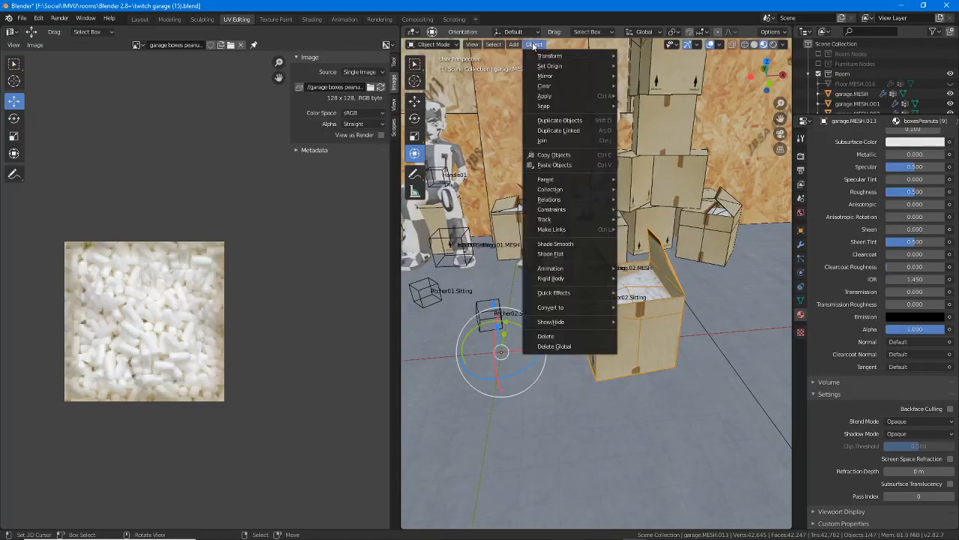
mouse_move(550, 66)
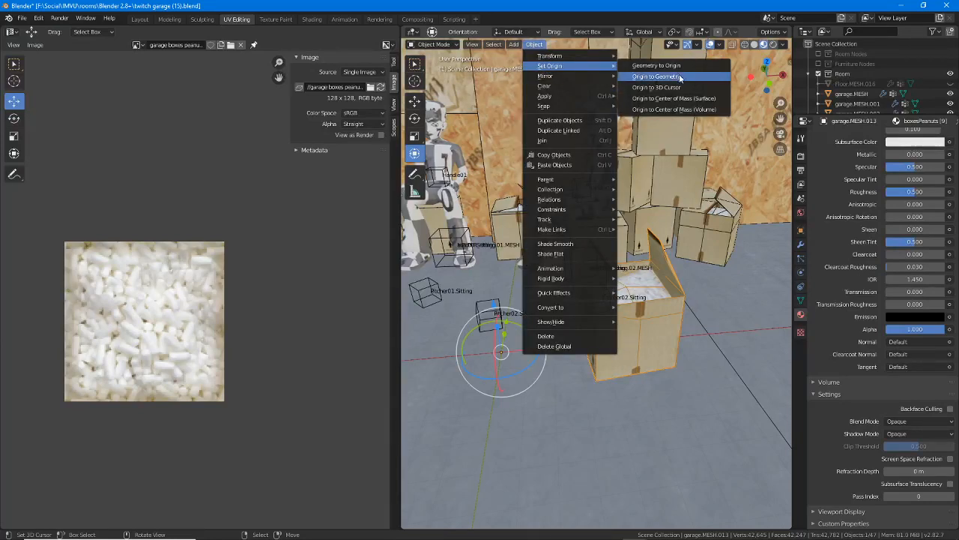
click(657, 76)
Move the open box along X and Y across the garage to the floor beside the pink insulation panels below the window.
shift+middle_drag(666, 302, 624, 318)
drag(638, 303, 731, 311)
middle_drag(725, 317, 618, 383)
key(g)
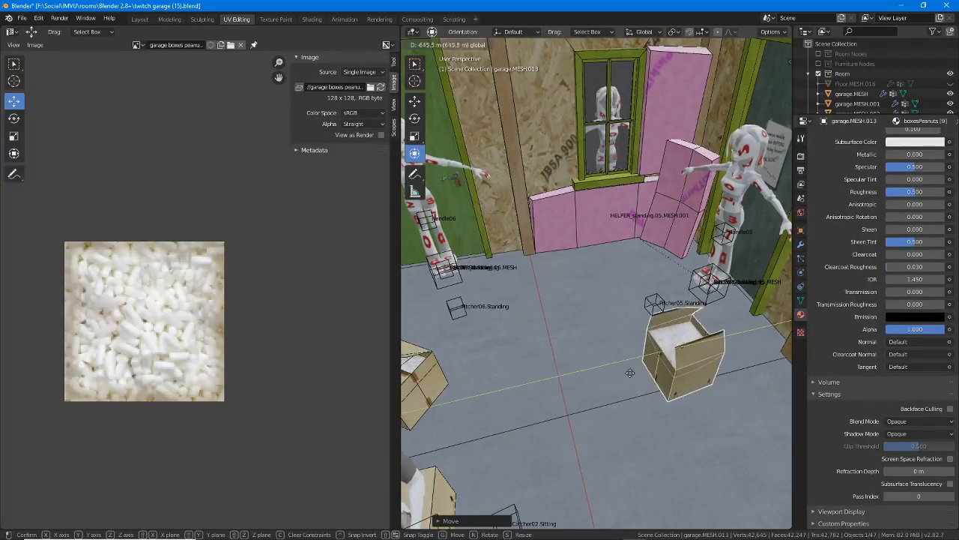
click(663, 346)
key(g)
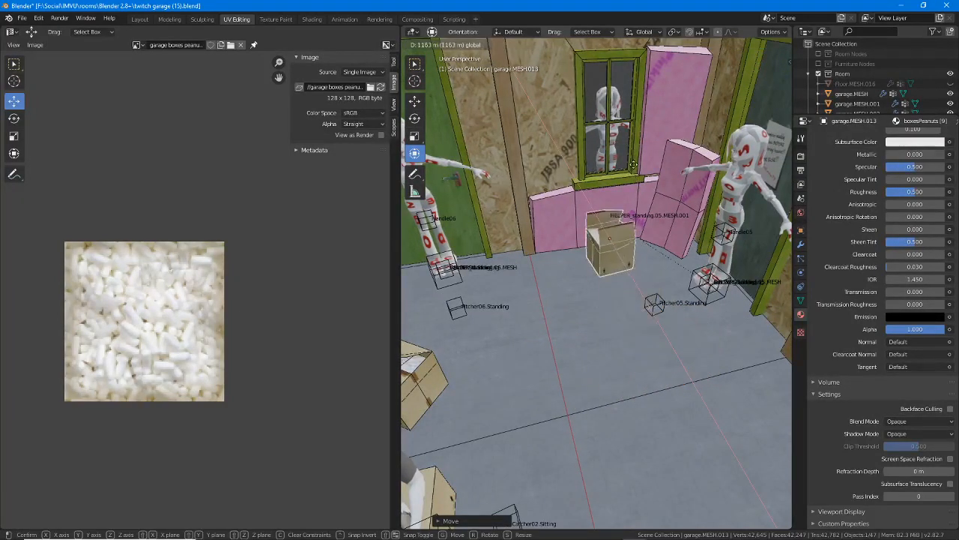
click(634, 169)
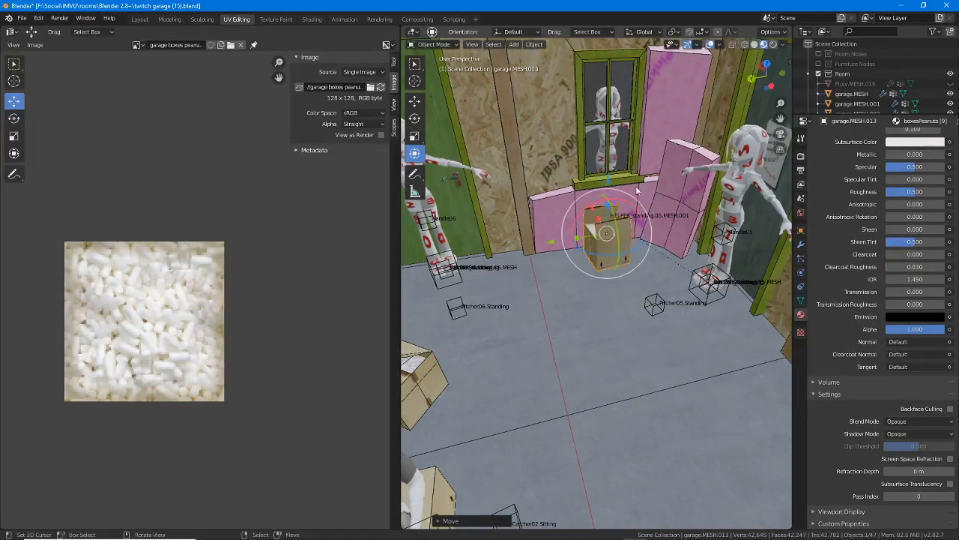
drag(551, 242, 586, 237)
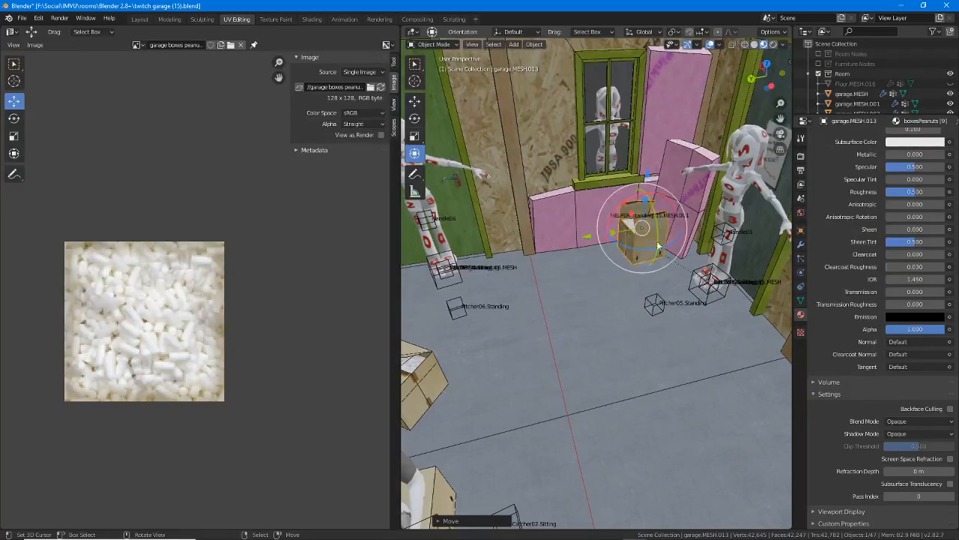
Nudge the open box into place between the low pink wall panels and the leaning insulation panel.
middle_drag(761, 261, 698, 288)
shift+middle_drag(699, 288, 613, 363)
drag(590, 389, 582, 408)
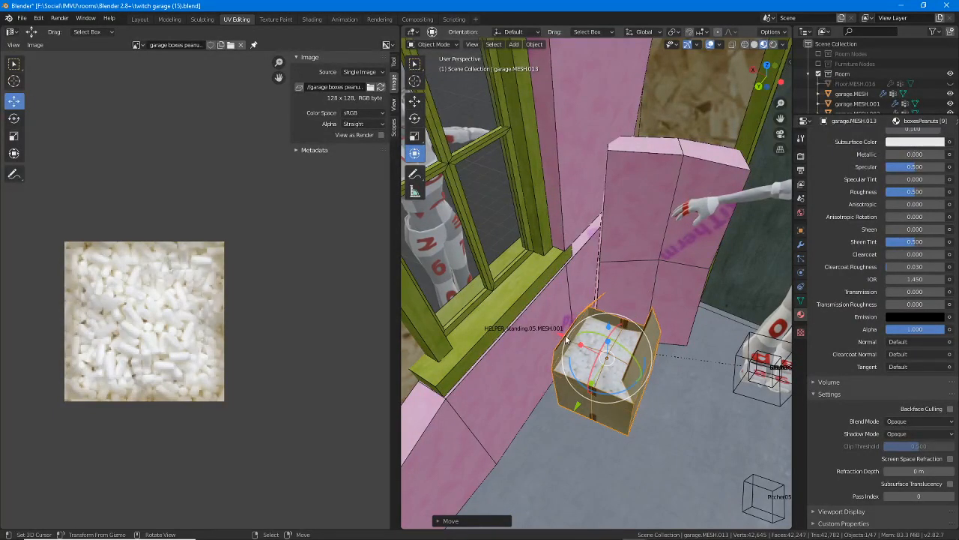
drag(564, 336, 568, 338)
middle_drag(568, 338, 588, 394)
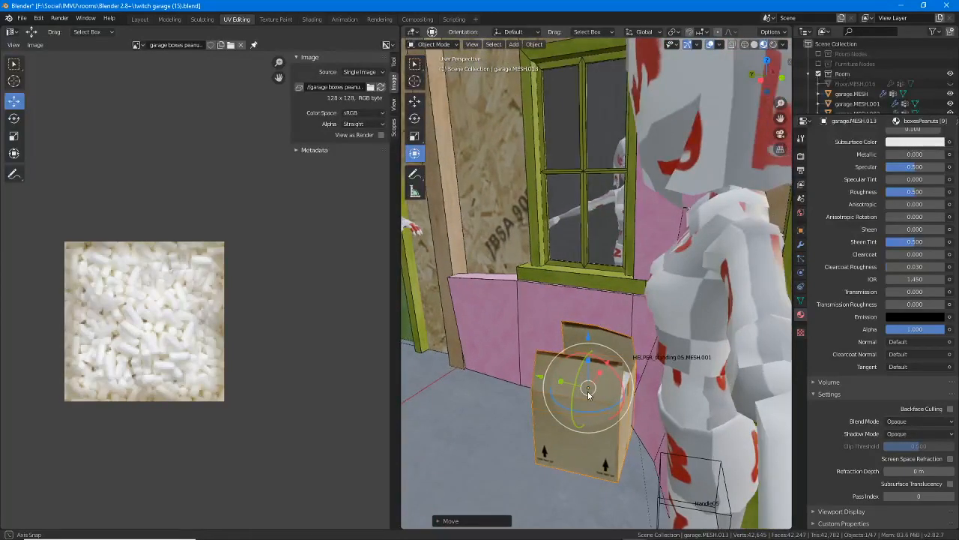
drag(588, 395, 529, 375)
middle_drag(560, 395, 594, 406)
drag(594, 406, 619, 407)
Rotate the open box around Z so it stands at an angle, and shift it along Y towards the low pink panels.
key(r)
key(z)
drag(529, 368, 545, 368)
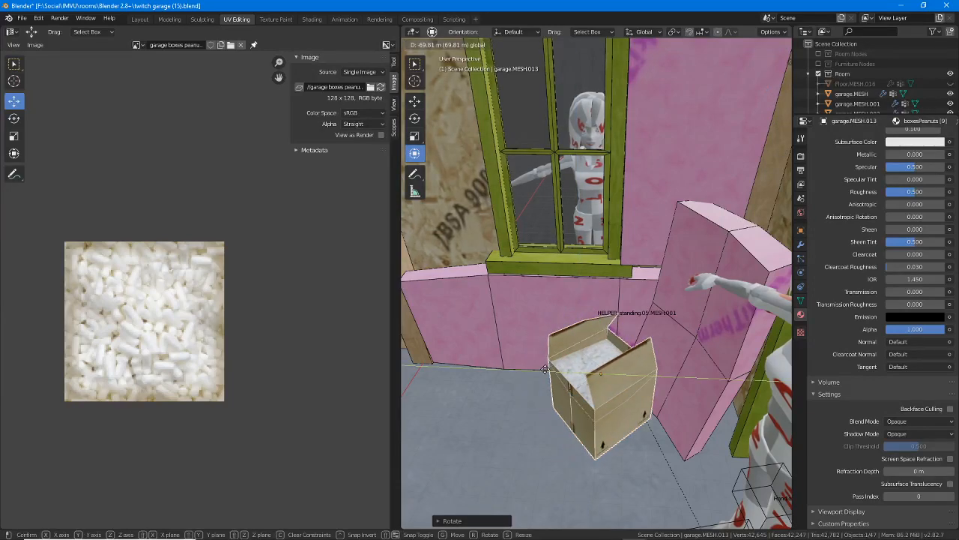
click(545, 369)
middle_drag(544, 366, 565, 345)
drag(547, 326, 544, 322)
Switch to the Layout workspace and bring the whole garage into view.
scroll(610, 383, down, 1)
middle_drag(613, 386, 671, 354)
click(139, 20)
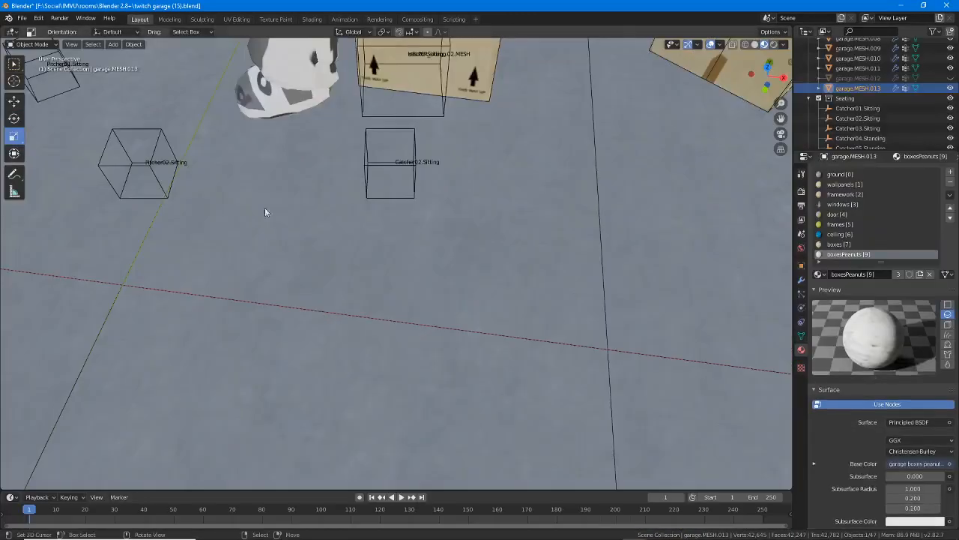
scroll(323, 309, down, 5)
middle_drag(323, 309, 427, 381)
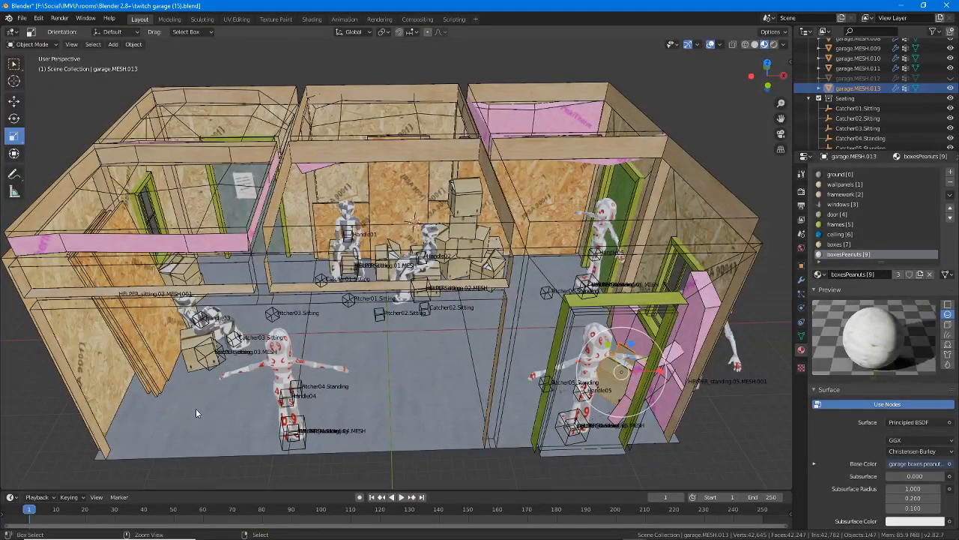
key(ctrl+2)
mouse_move(141, 460)
mouse_down()
mouse_move(208, 294)
mouse_move(551, 281)
mouse_move(616, 401)
mouse_up()
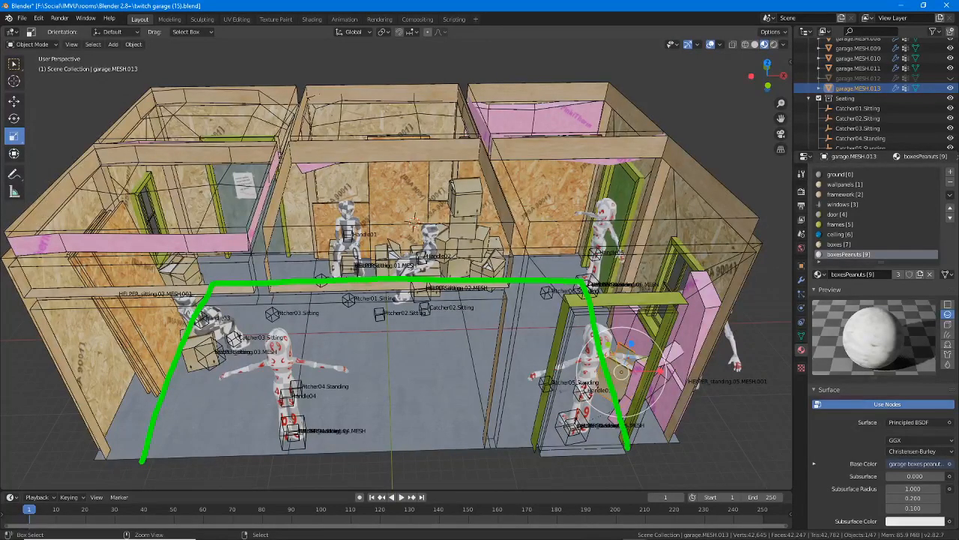
mouse_move(322, 280)
mouse_down()
mouse_move(300, 307)
mouse_move(525, 345)
mouse_move(578, 433)
mouse_up()
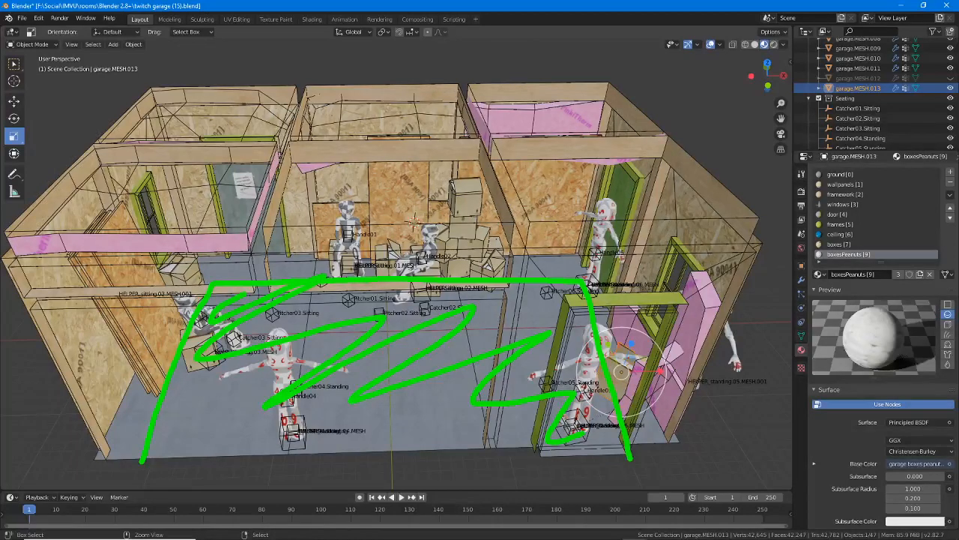
key(Escape)
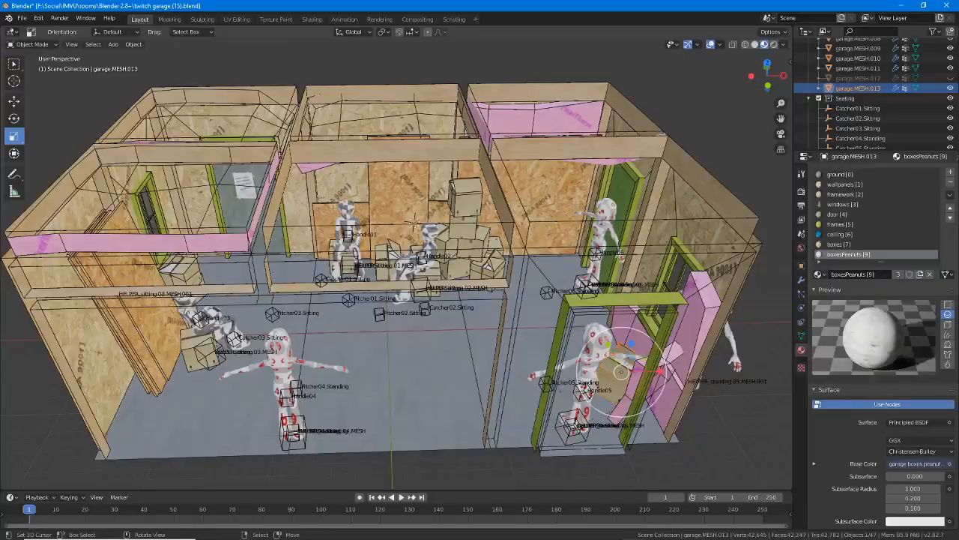
key(ctrl+2)
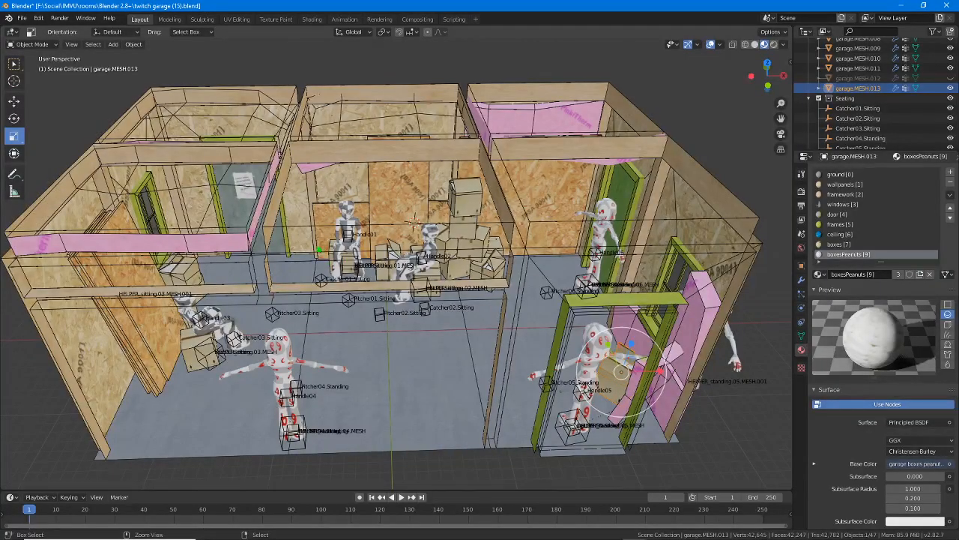
mouse_move(312, 248)
mouse_down()
mouse_move(438, 304)
mouse_move(508, 235)
mouse_up()
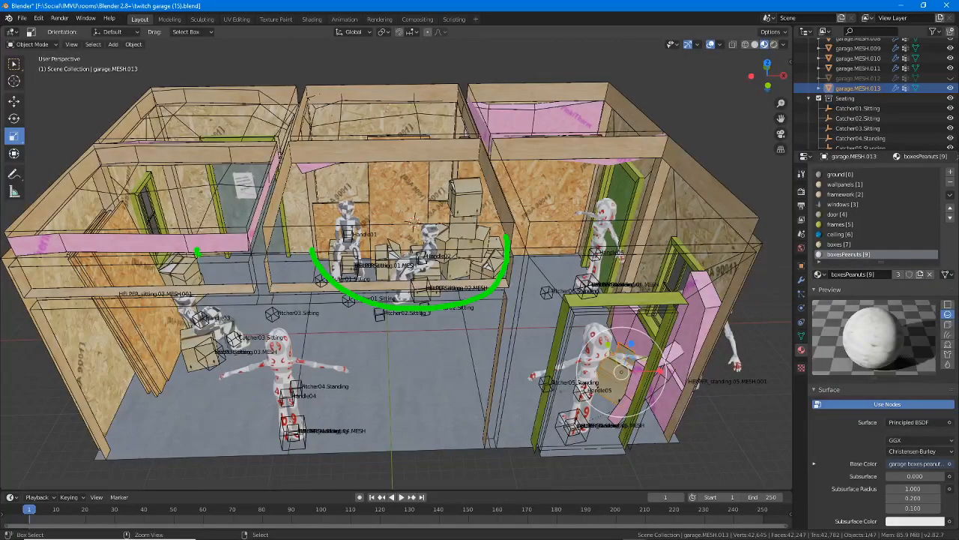
drag(197, 253, 151, 408)
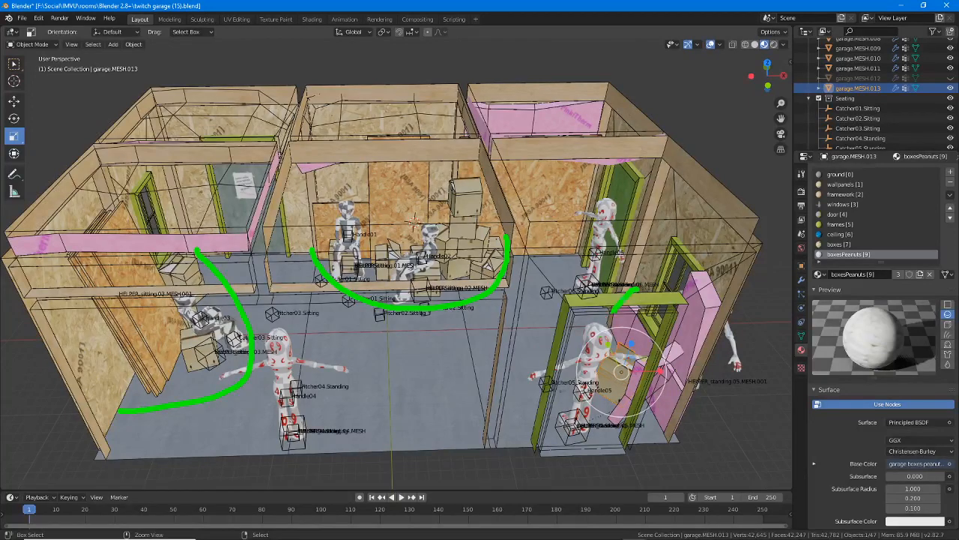
drag(611, 311, 656, 434)
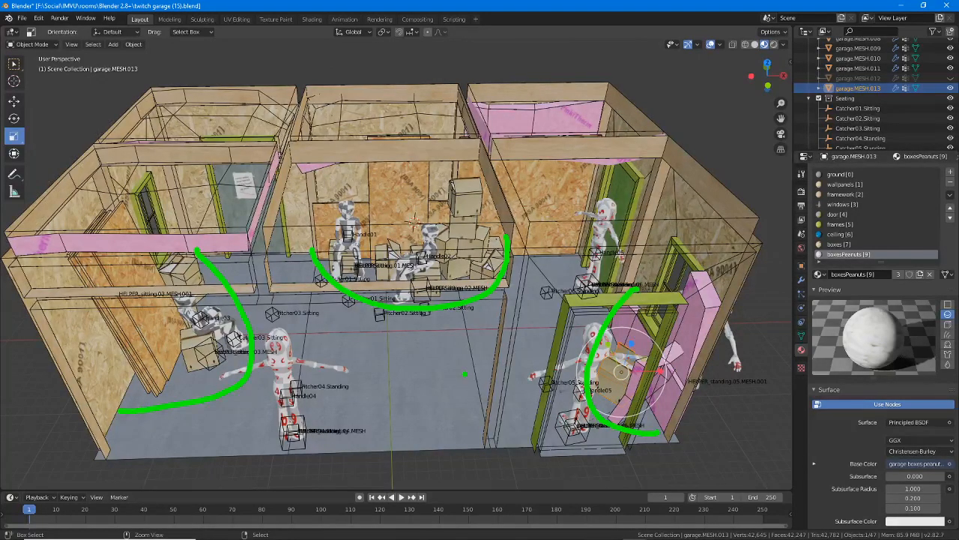
key(Escape)
Save the scene as a new file named twitch garage (16).blend.
middle_drag(320, 353, 425, 318)
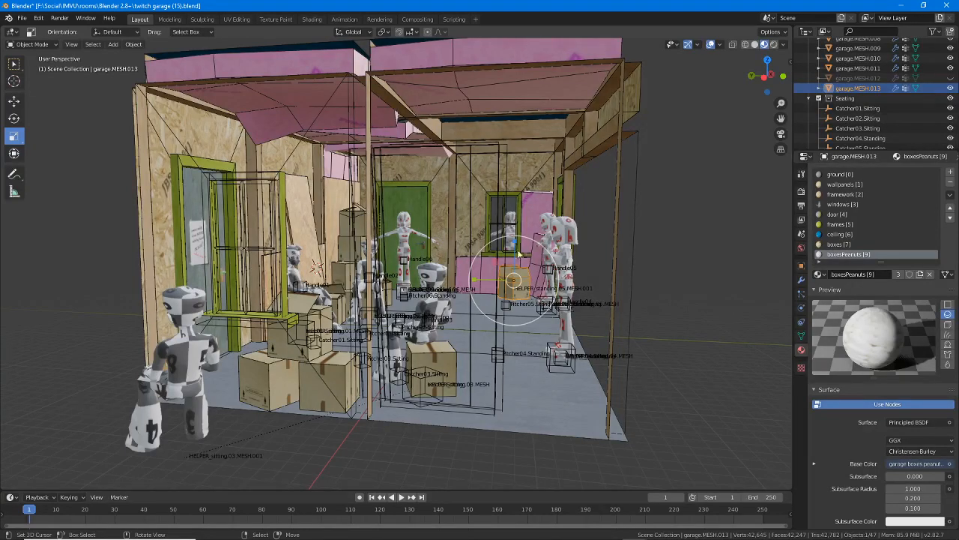
middle_drag(424, 317, 467, 317)
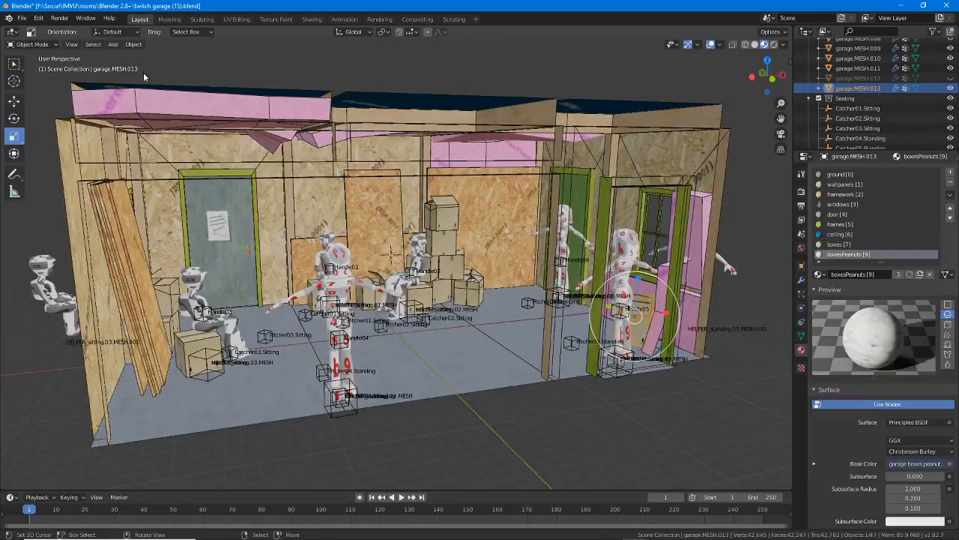
click(21, 18)
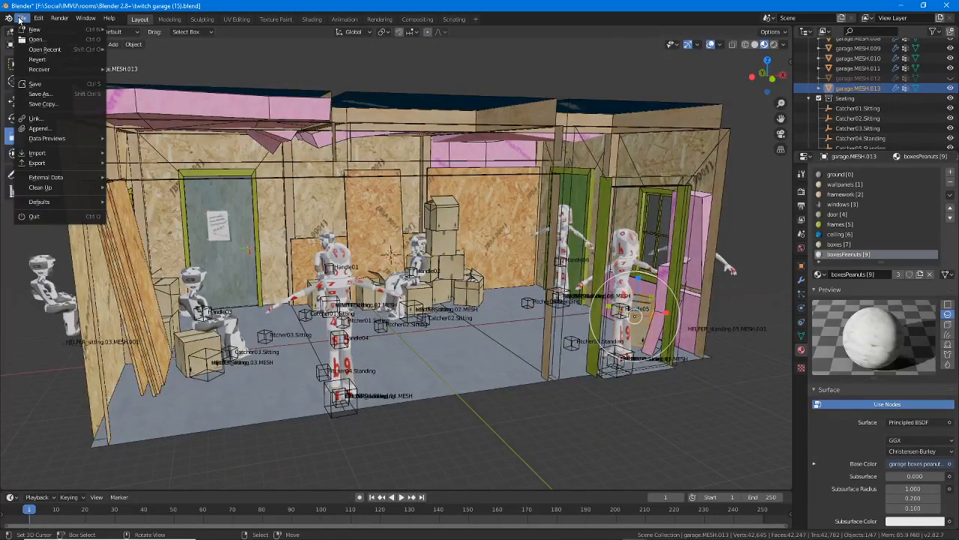
click(39, 94)
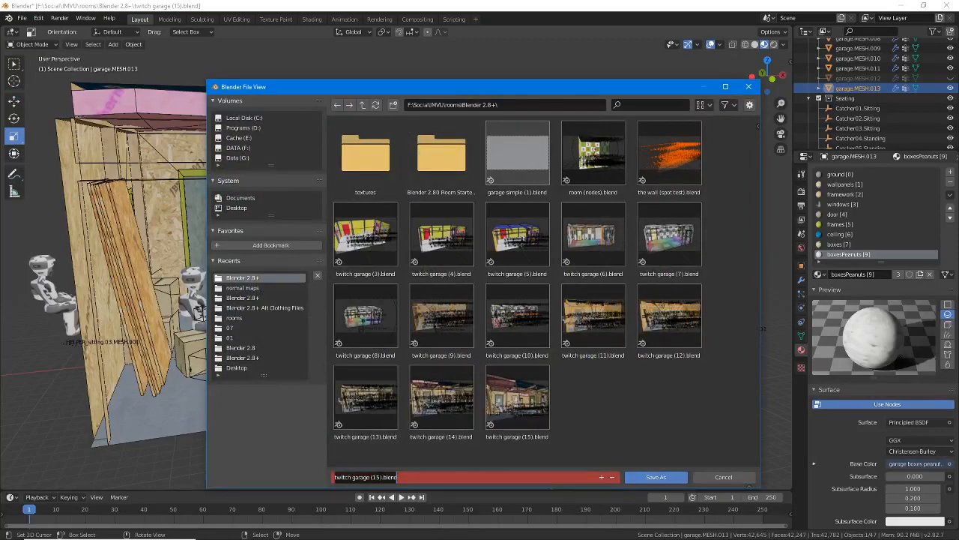
text(6)
key(Return)
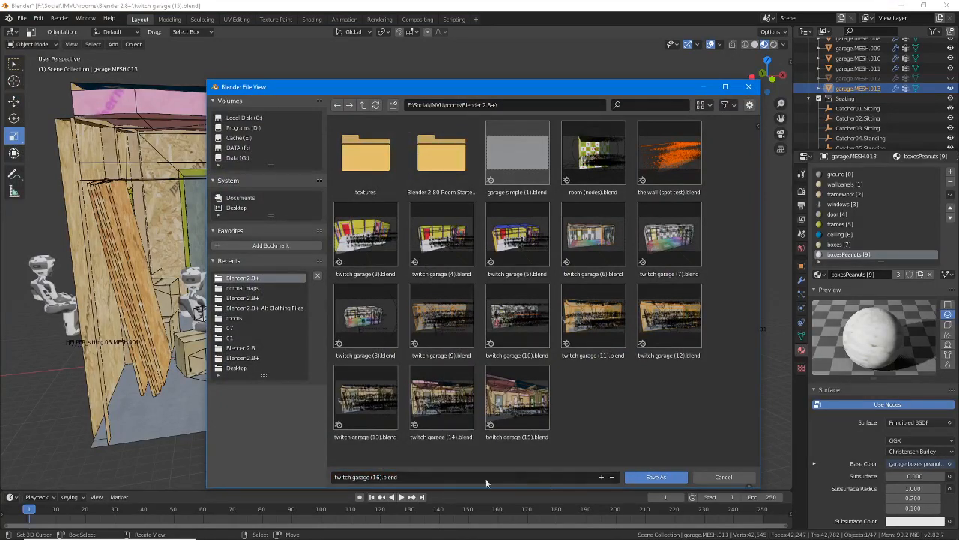
click(646, 477)
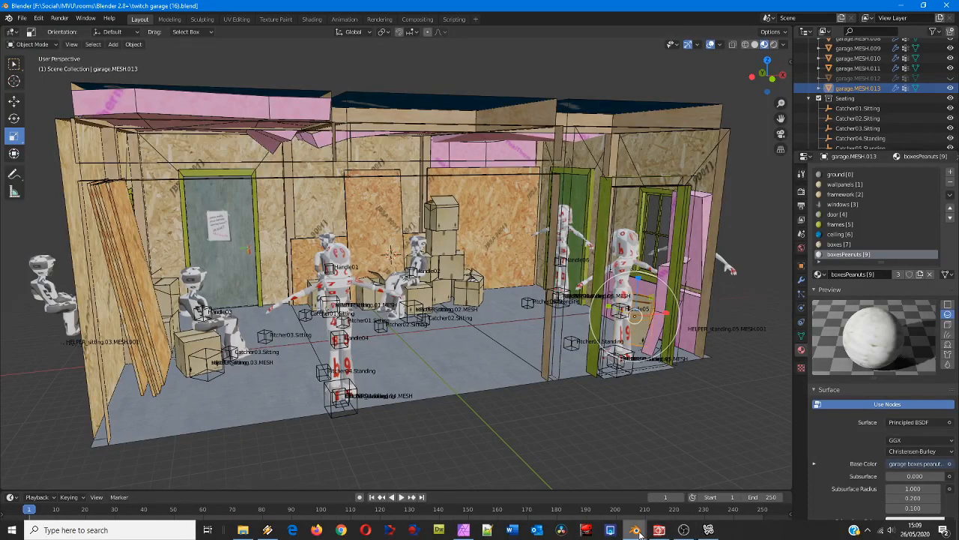
Compare the current garage scene with the earlier version open in the twitch garage (11).blend window.
mouse_move(638, 530)
click(688, 485)
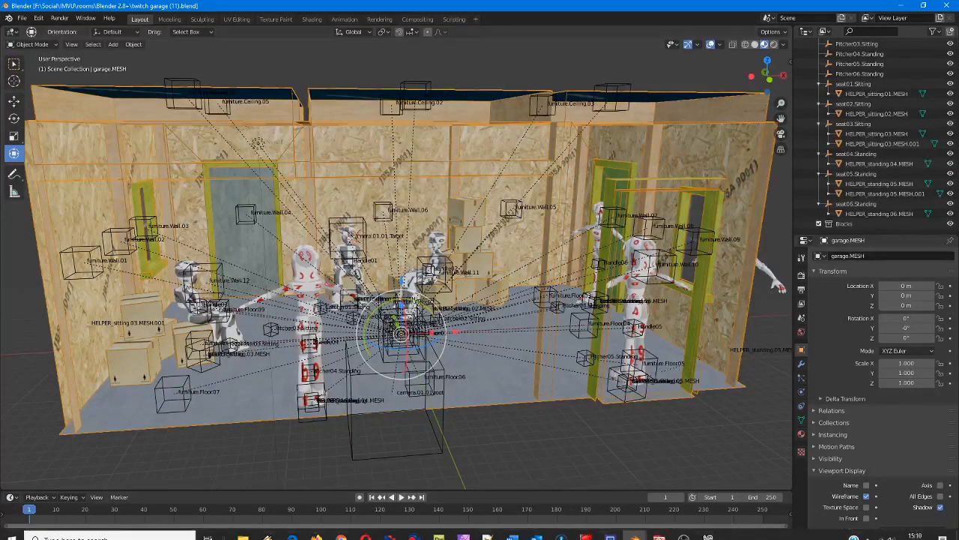
mouse_move(671, 534)
mouse_move(635, 530)
click(595, 487)
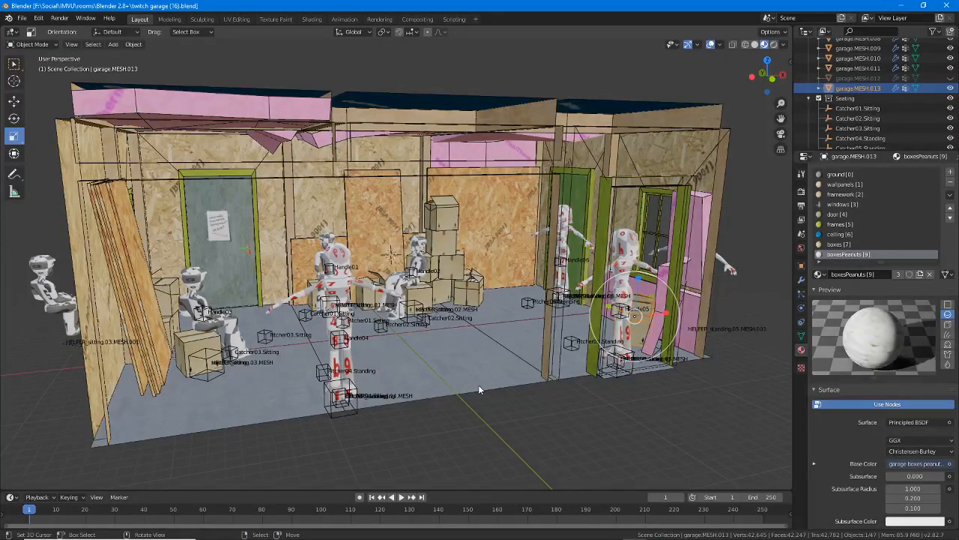
middle_drag(475, 387, 445, 394)
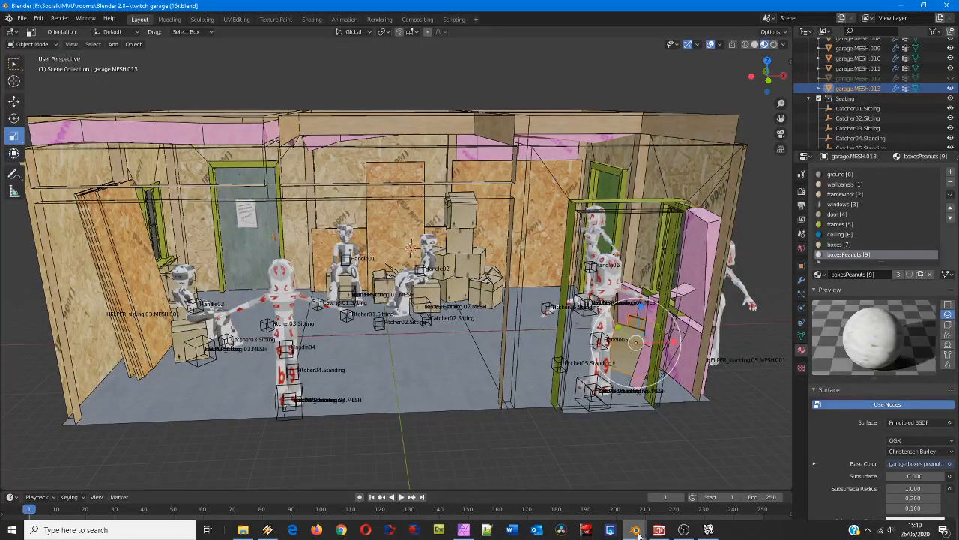
Examine the furniture nodes and seats of twitch garage (11).blend in top view, and return to the twitch garage (16).blend window.
mouse_move(637, 531)
click(673, 481)
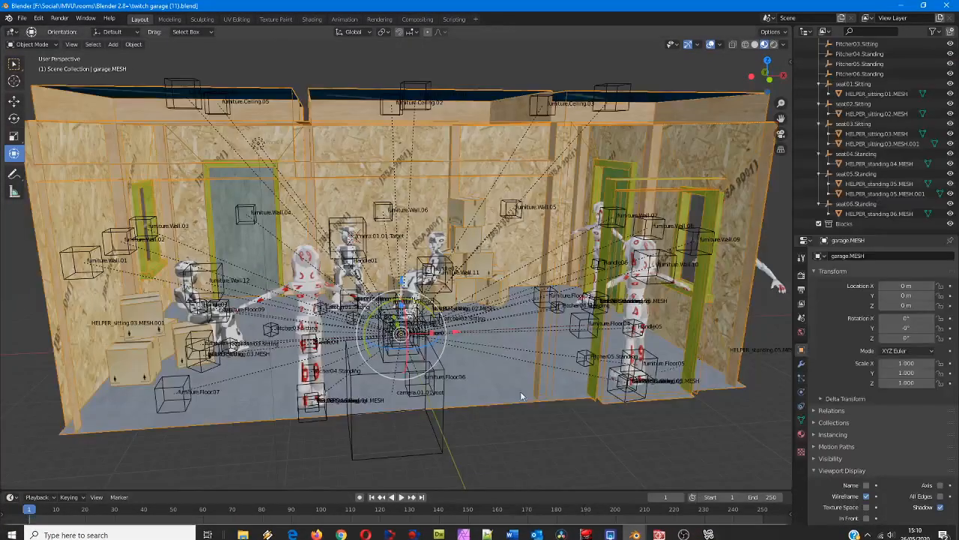
middle_drag(472, 351, 462, 350)
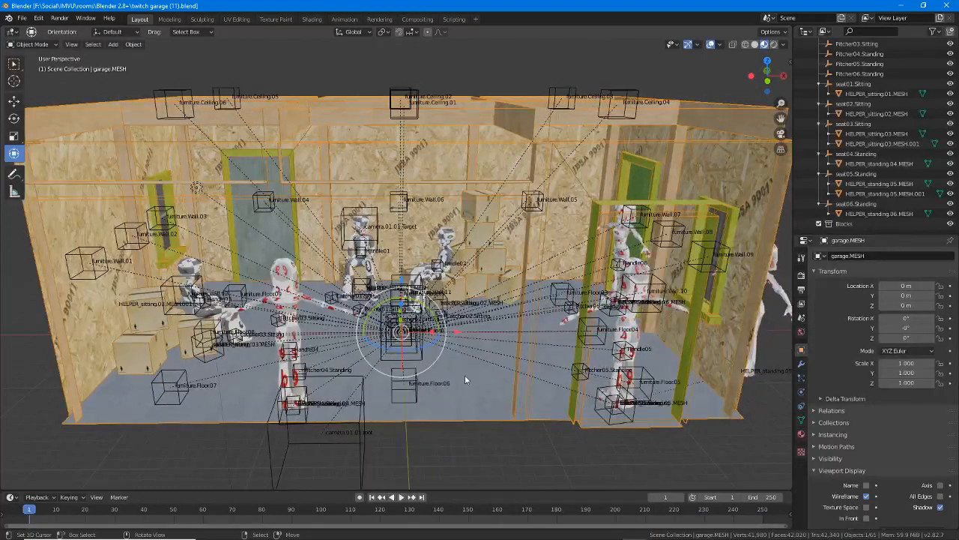
key(KP_7)
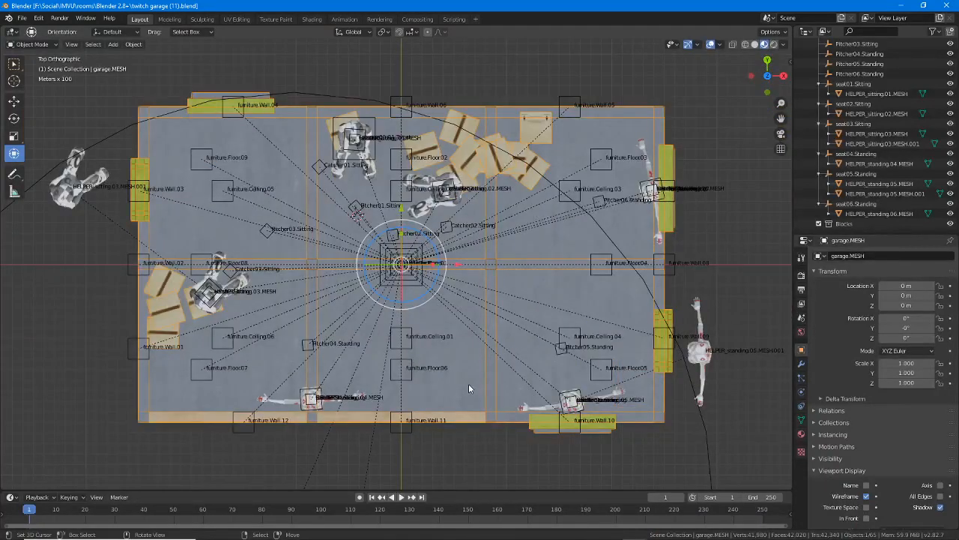
scroll(585, 431, up, 1)
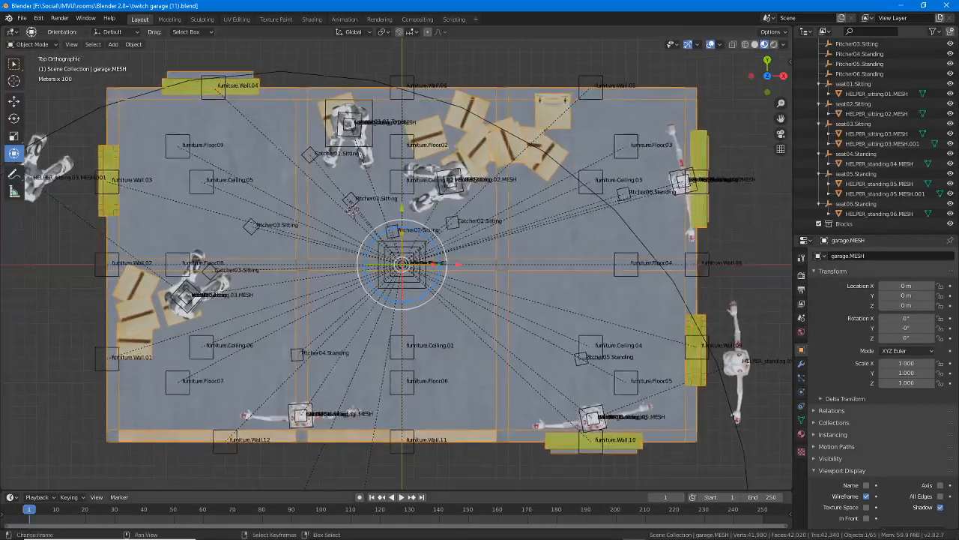
mouse_move(636, 529)
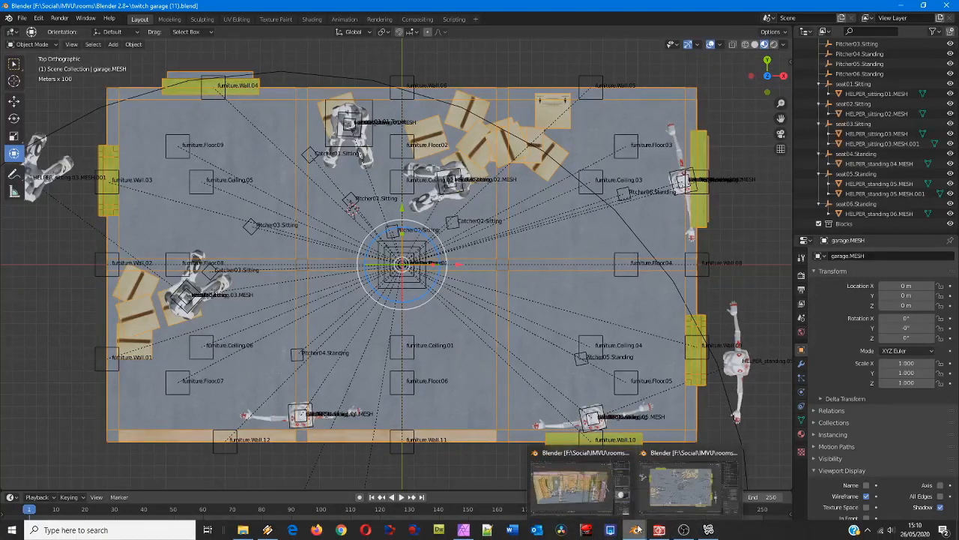
click(573, 483)
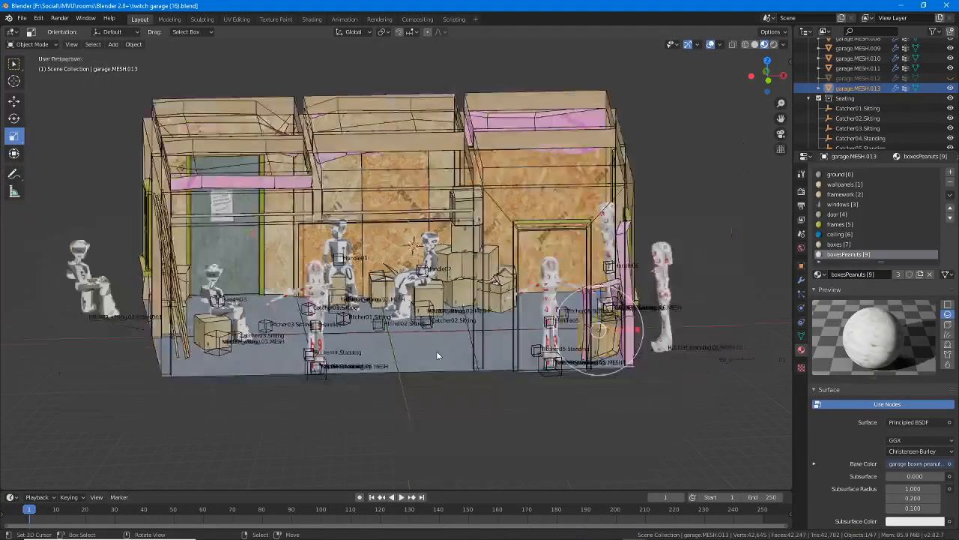
Compare the top view of the whole garage with the layout in the twitch garage (11).blend window, and return to twitch garage (16).blend.
key(KP_7)
scroll(451, 332, up, 2)
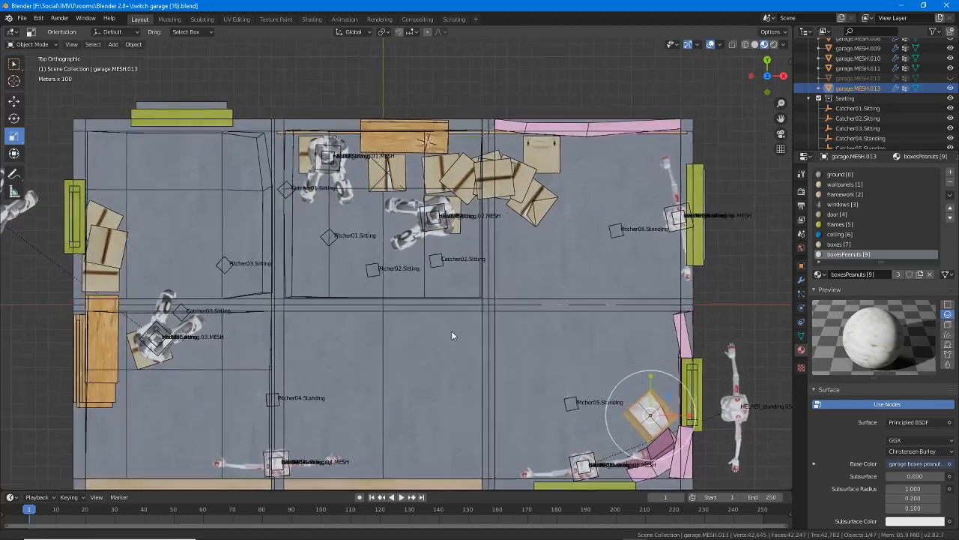
shift+middle_drag(460, 372, 502, 395)
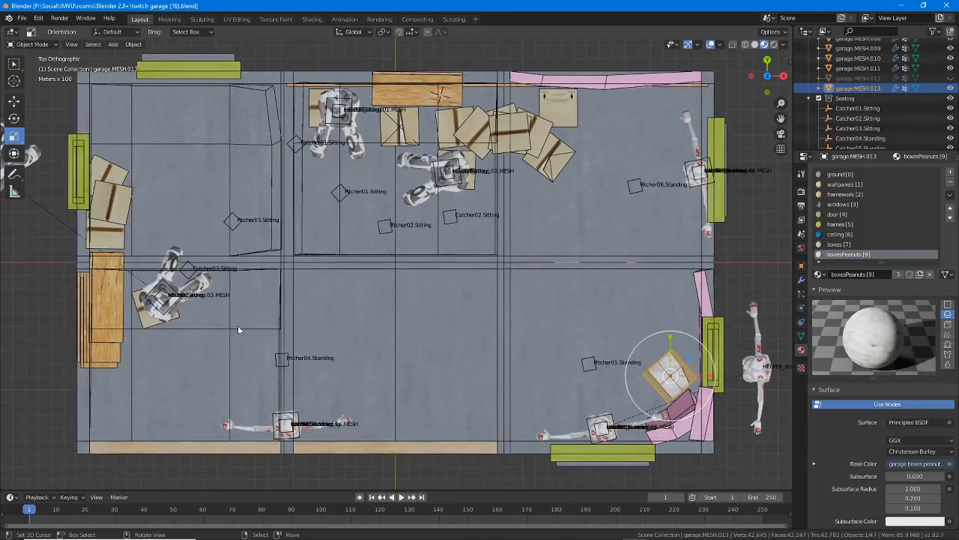
mouse_move(685, 532)
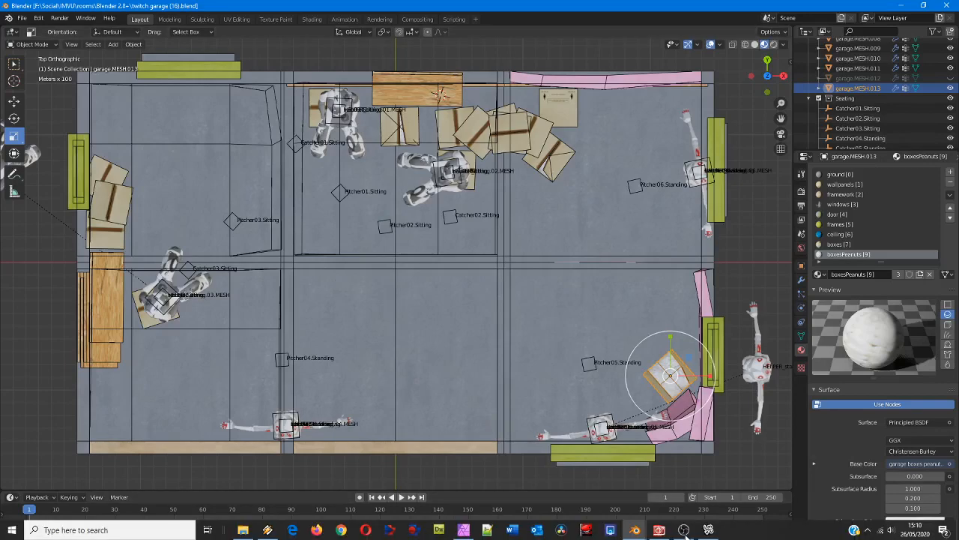
mouse_move(635, 529)
mouse_move(674, 492)
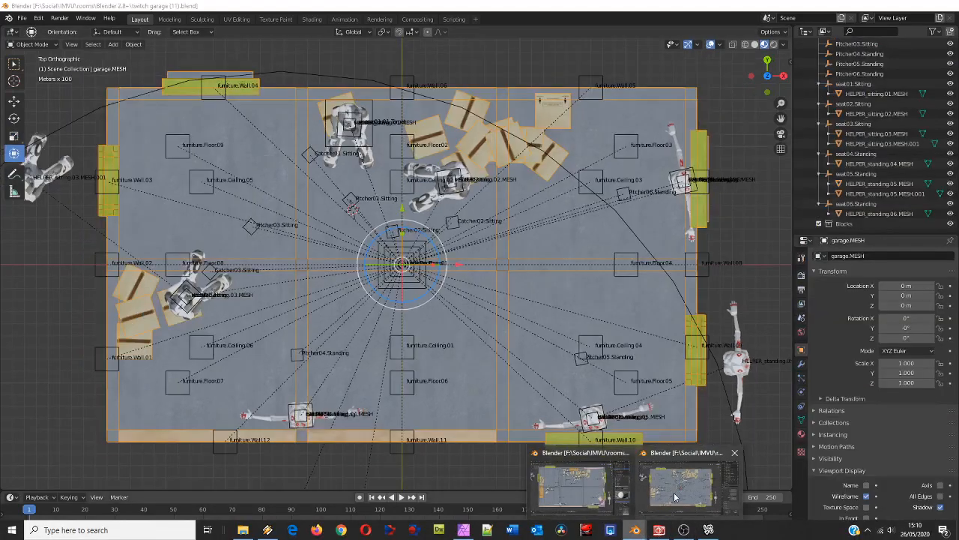
mouse_move(573, 486)
mouse_move(628, 491)
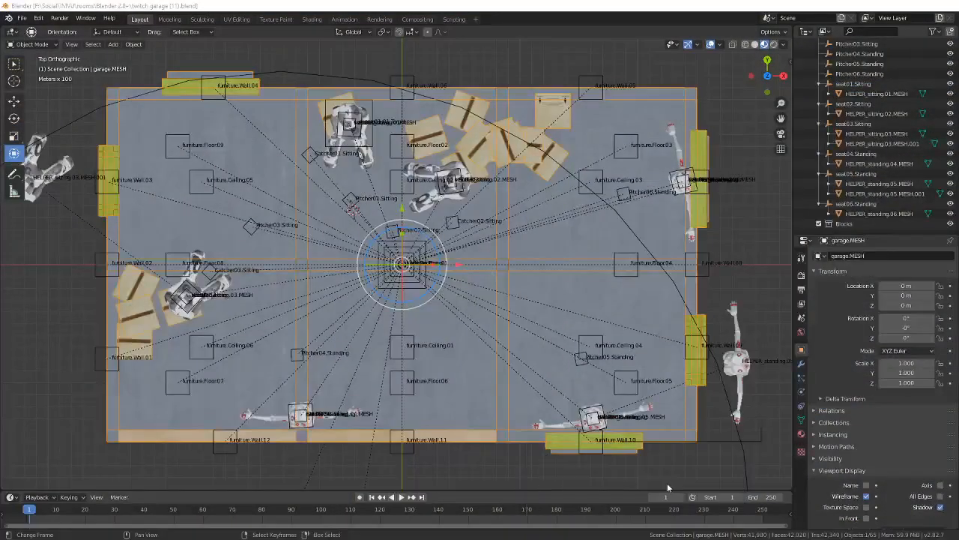
click(667, 483)
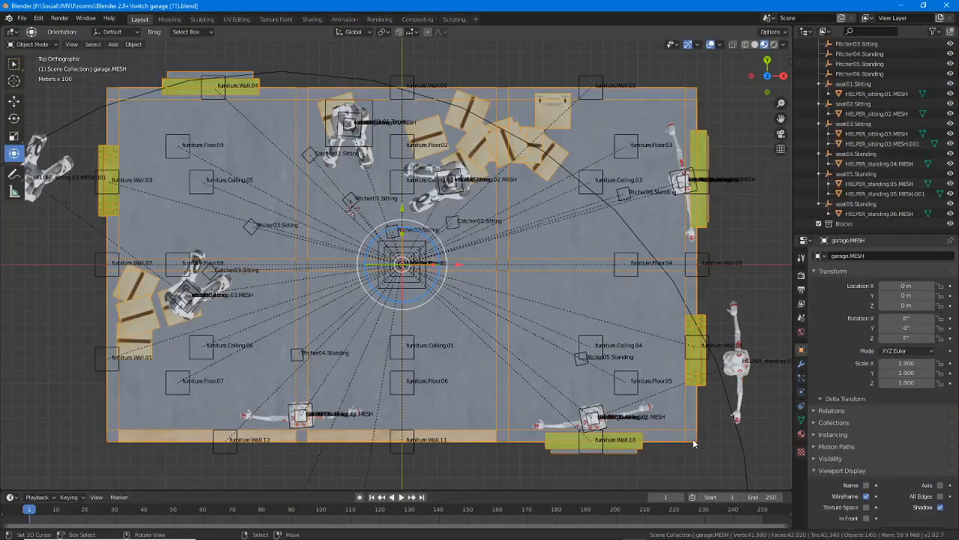
scroll(694, 443, up, 1)
scroll(689, 431, up, 1)
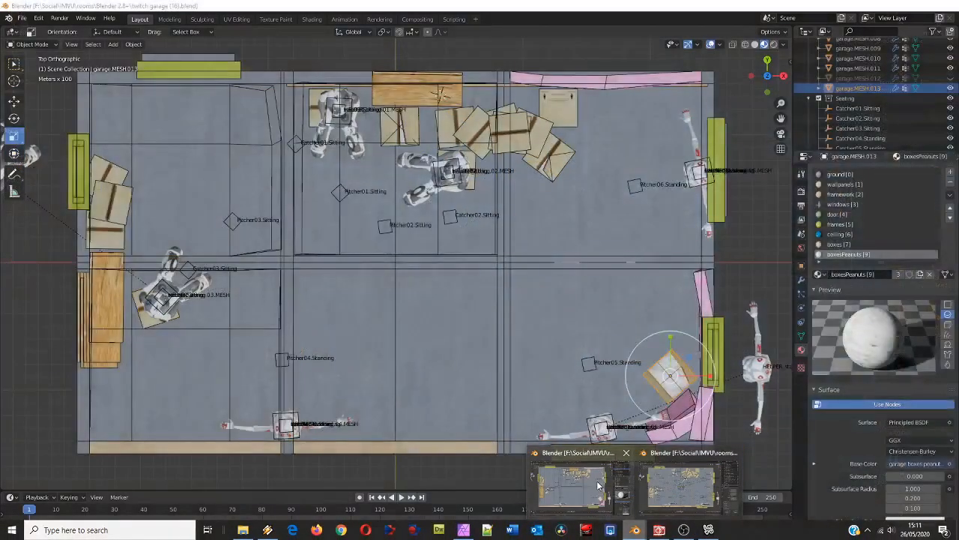
mouse_move(651, 480)
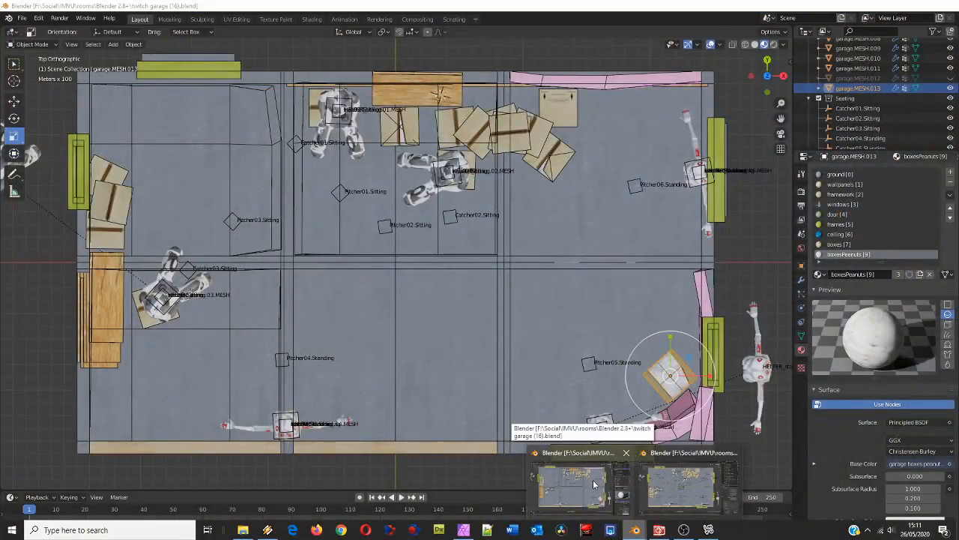
click(588, 481)
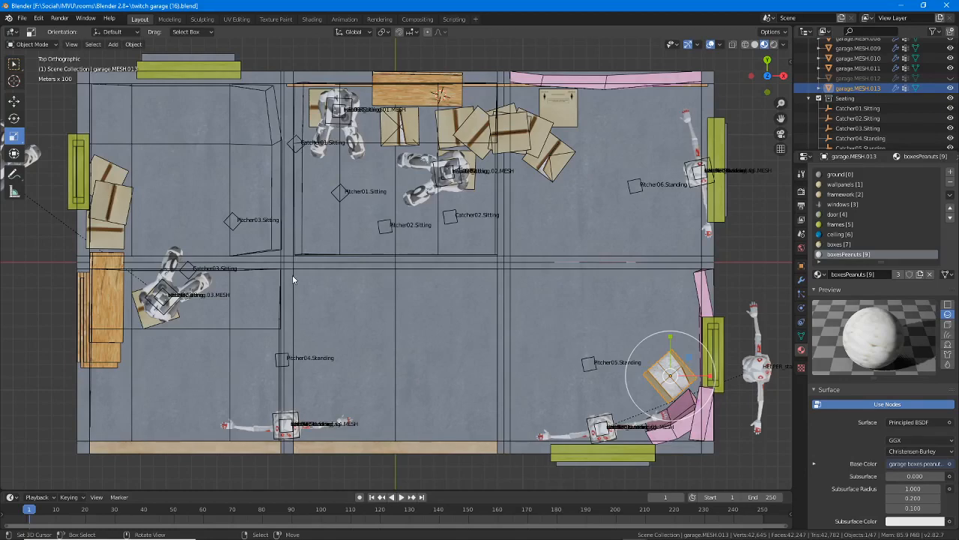
Examine the ceiling insulation panels and the blue ceiling behind them from inside the garage in perspective view.
key(KP_5)
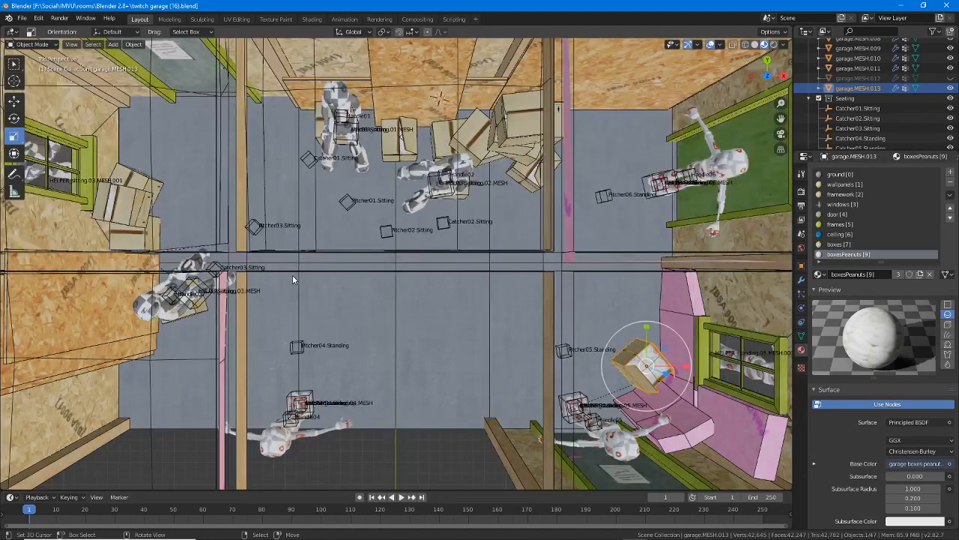
middle_drag(344, 342, 371, 266)
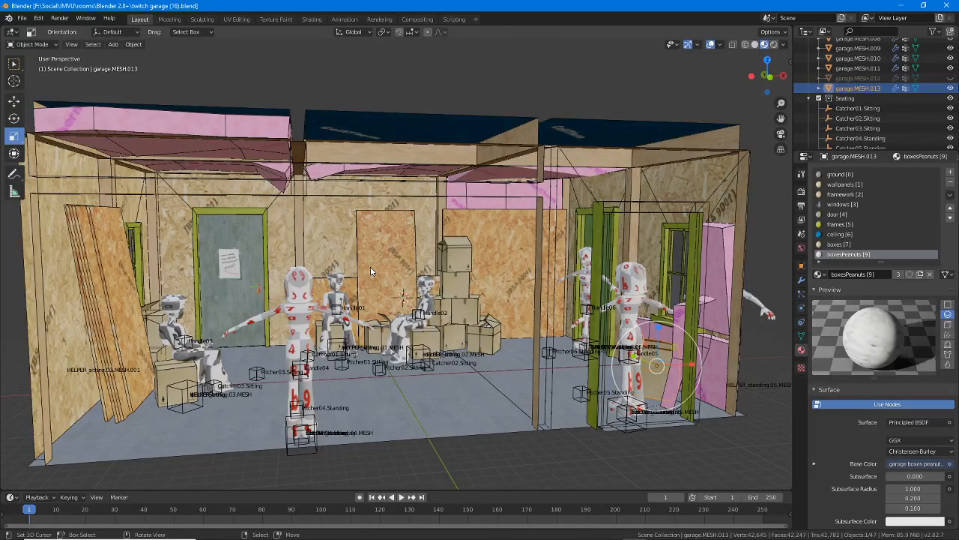
middle_drag(359, 264, 371, 298)
scroll(370, 297, up, 3)
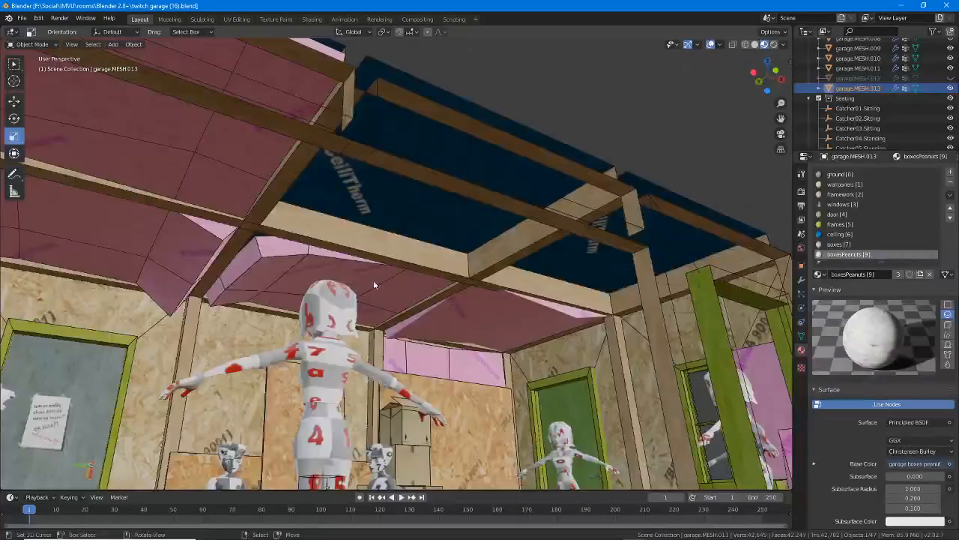
click(267, 256)
click(223, 188)
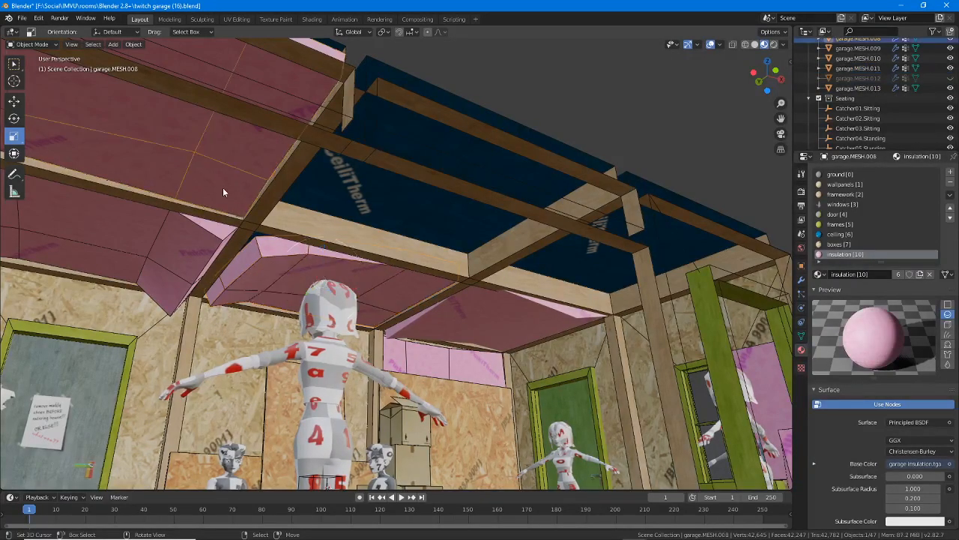
click(259, 260)
middle_drag(385, 203, 401, 149)
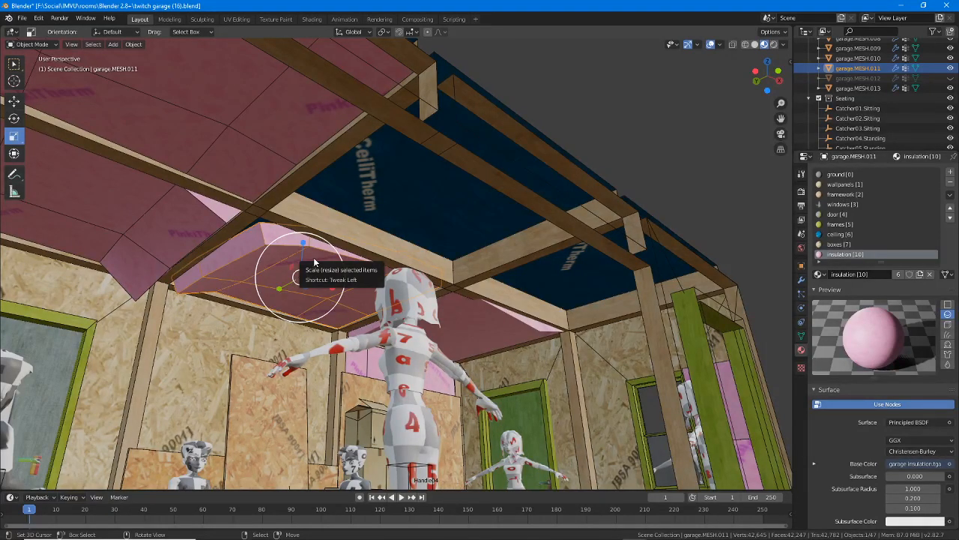
middle_drag(494, 201, 463, 215)
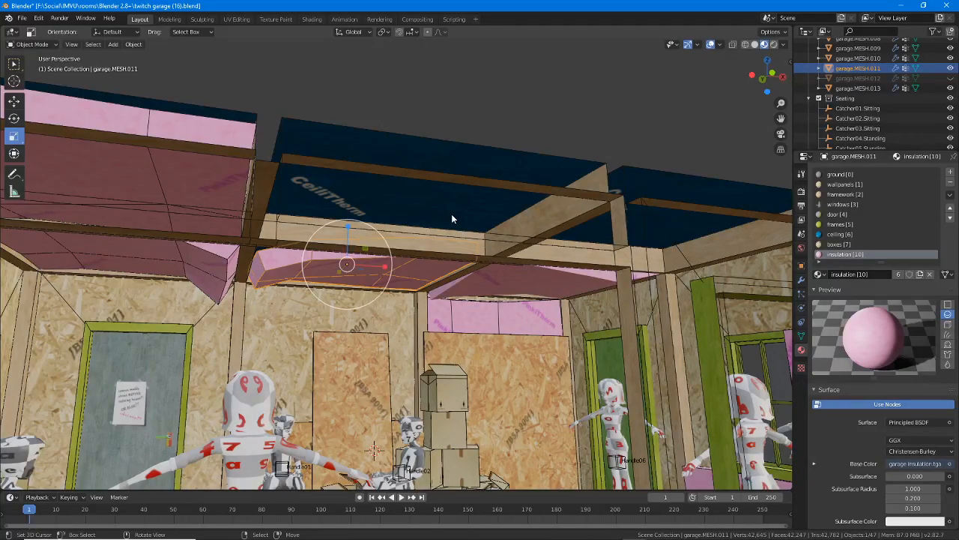
middle_drag(458, 201, 455, 212)
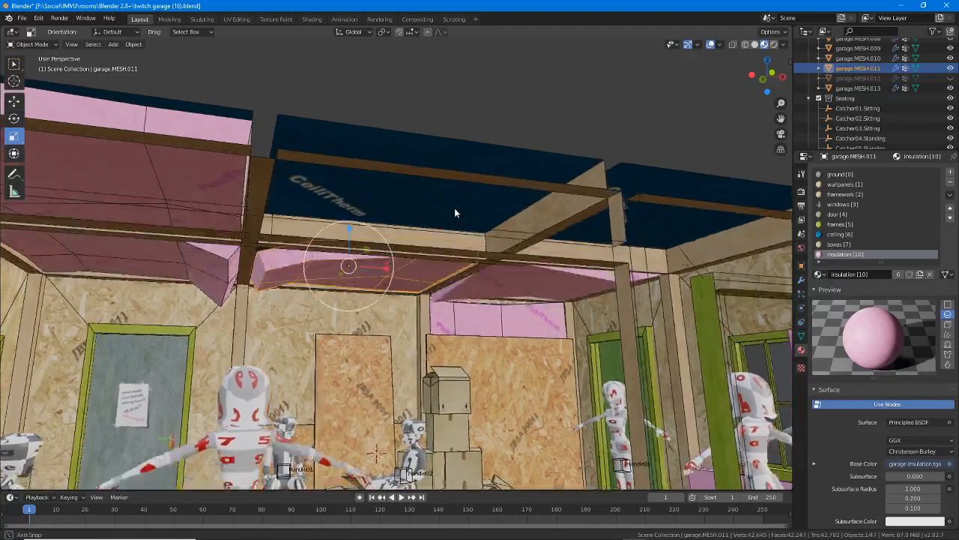
middle_drag(372, 259, 372, 168)
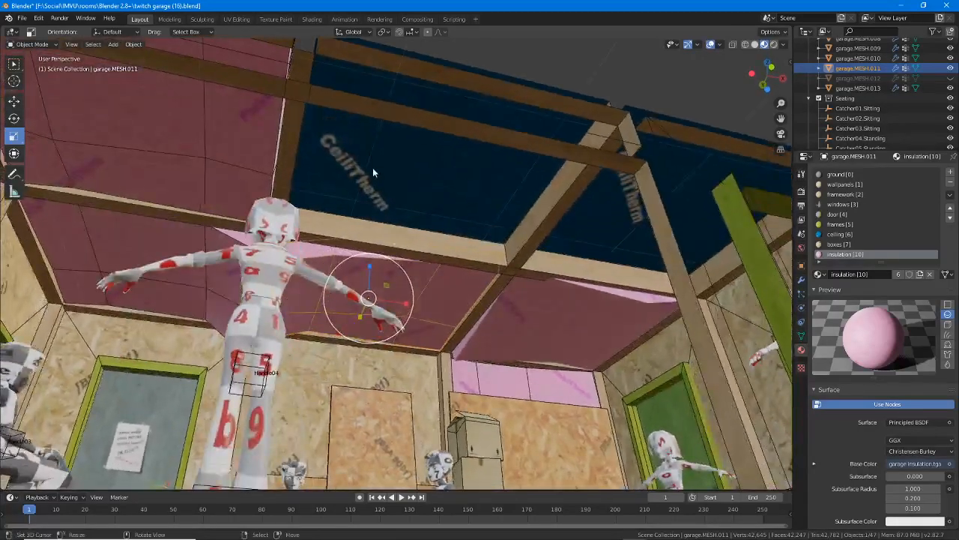
click(372, 166)
key(Tab)
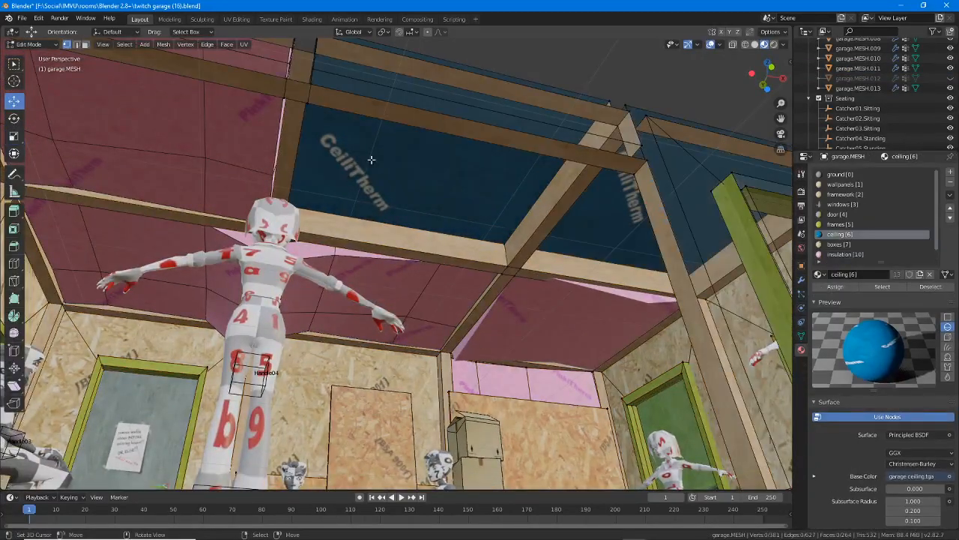
key(Tab)
Hide the two ceiling insulation panels garage.MESH.008 and garage.MESH.011.
click(361, 256)
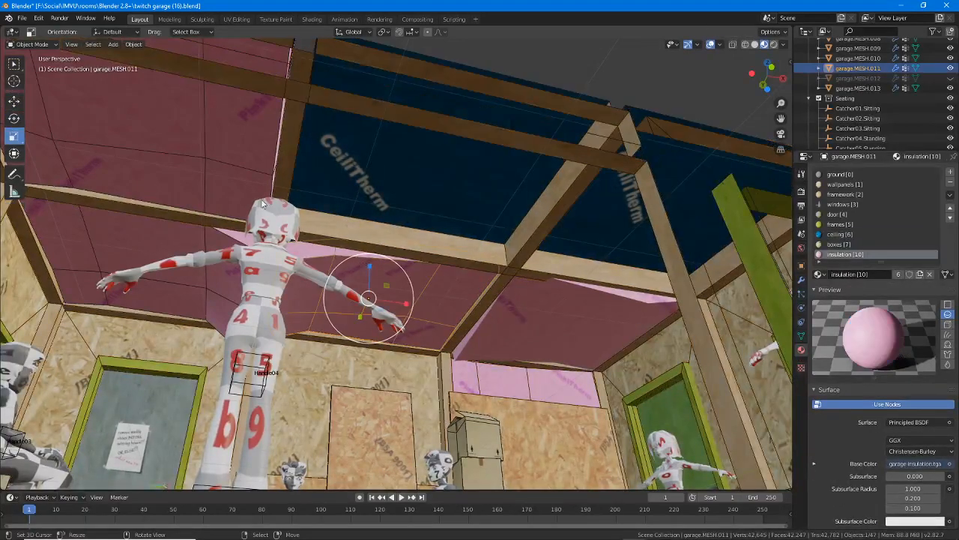
shift+click(241, 164)
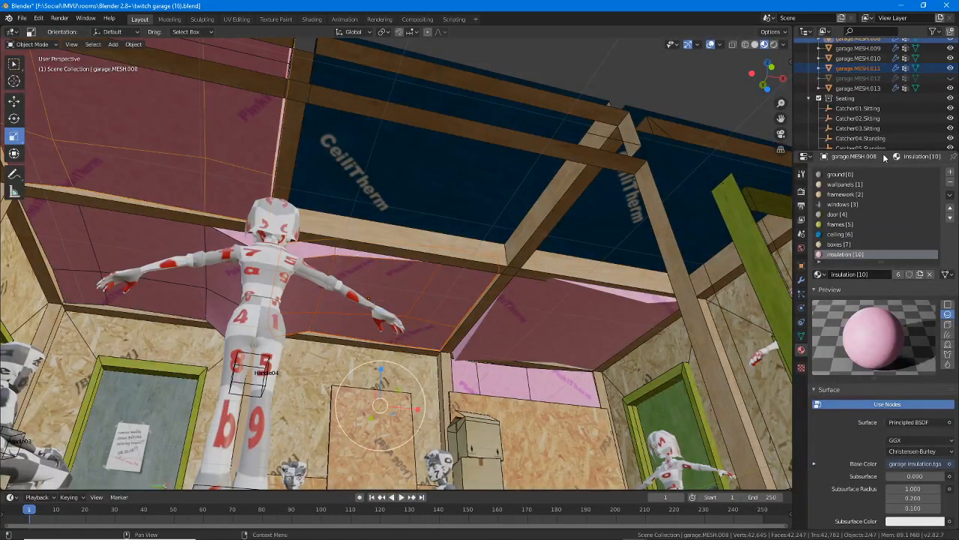
drag(882, 150, 882, 207)
scroll(899, 90, up, 2)
click(950, 67)
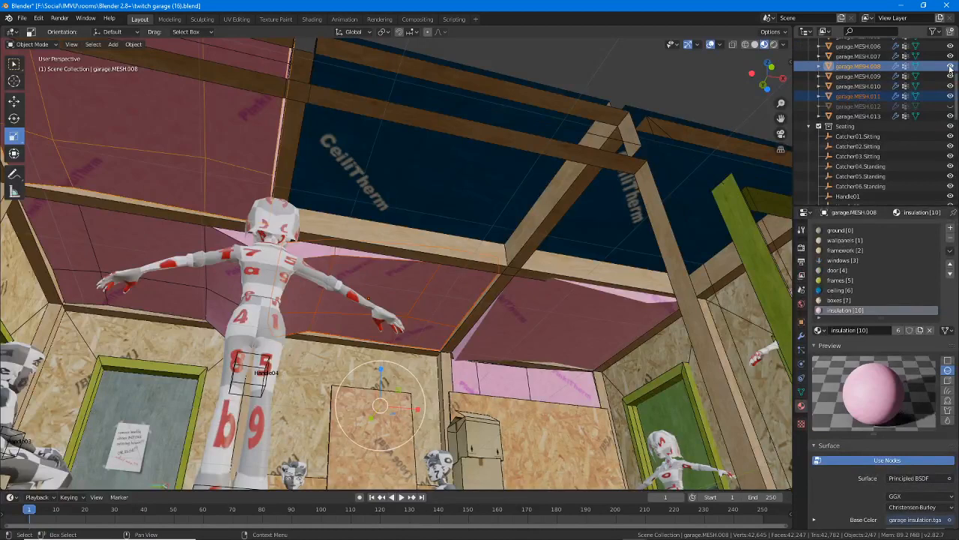
click(950, 96)
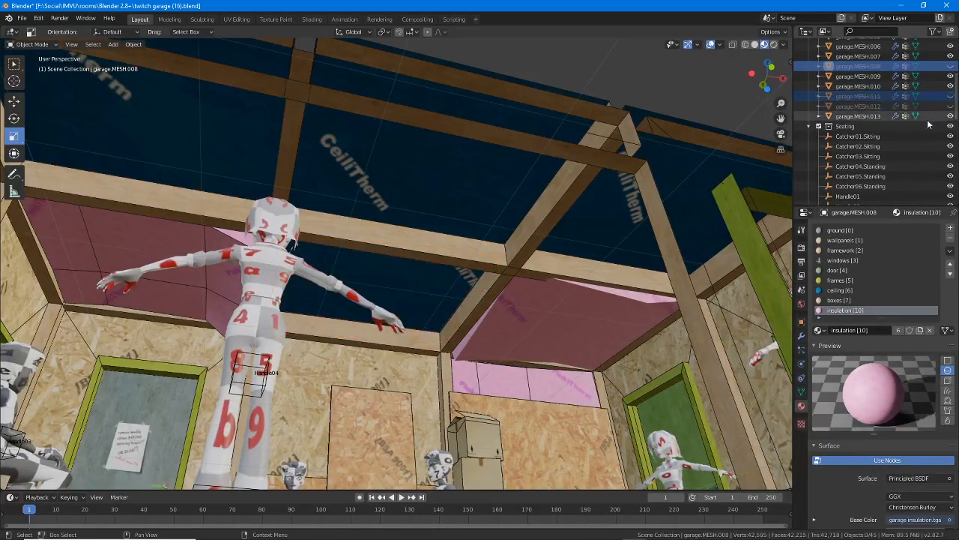
Hide the ceiling insulation panel Cube.002 in the back corner near the green door.
click(597, 297)
scroll(918, 120, down, 4)
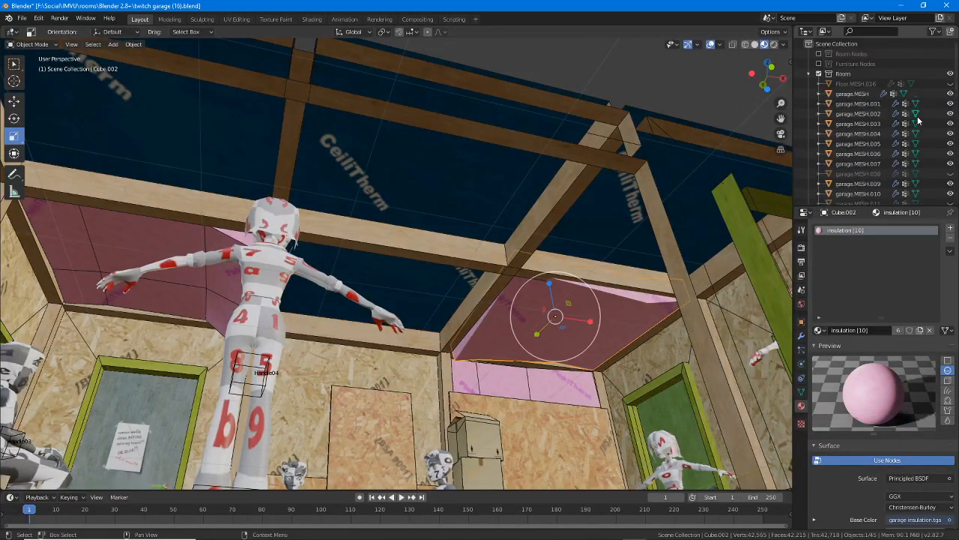
scroll(917, 117, up, 10)
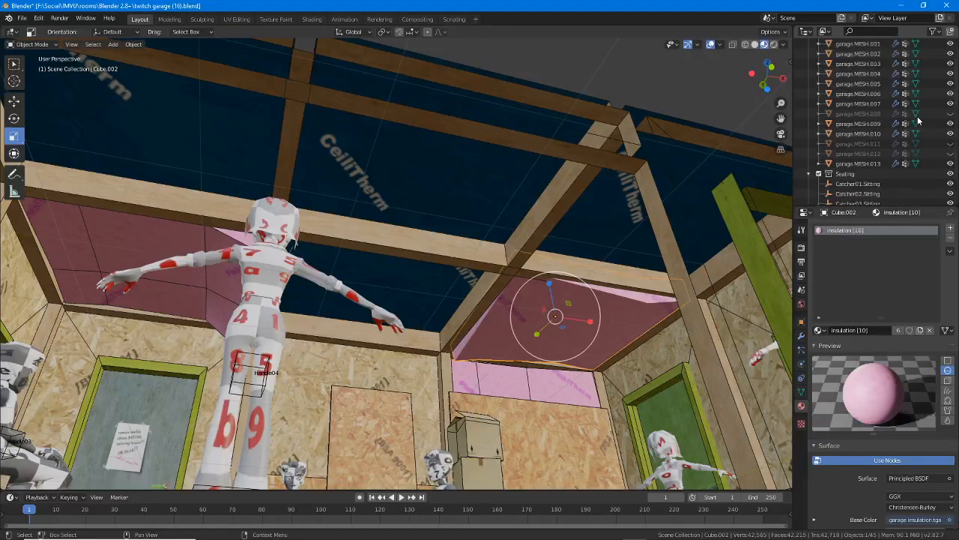
scroll(918, 120, down, 4)
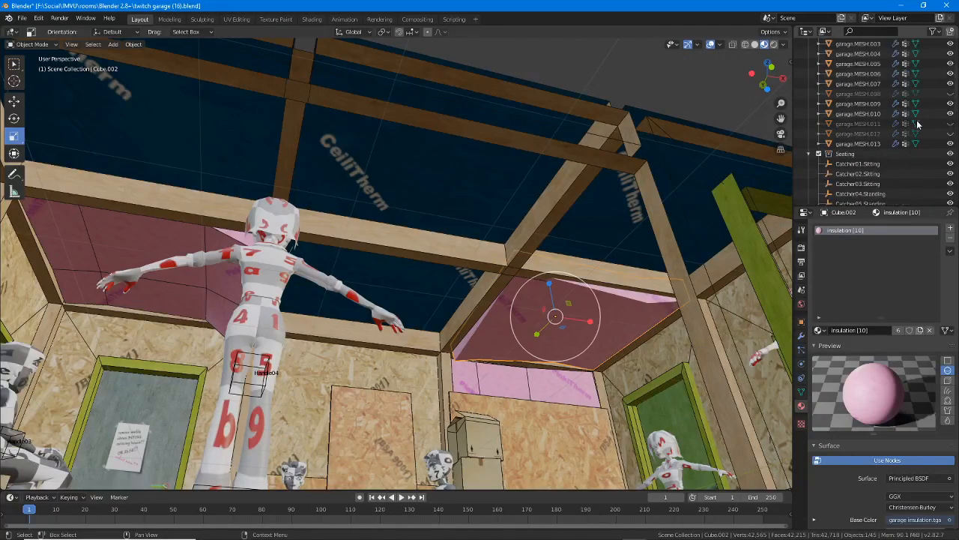
scroll(884, 200, down, 10)
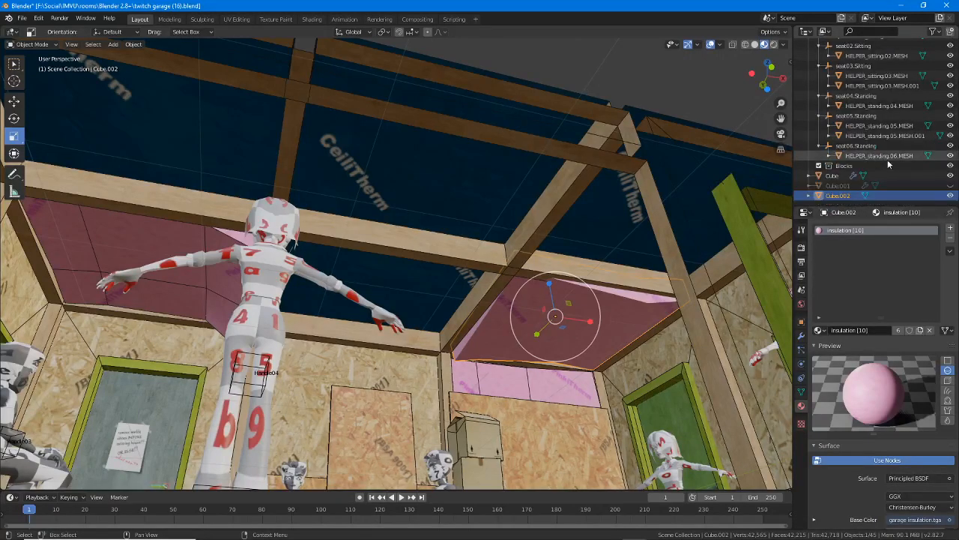
click(951, 196)
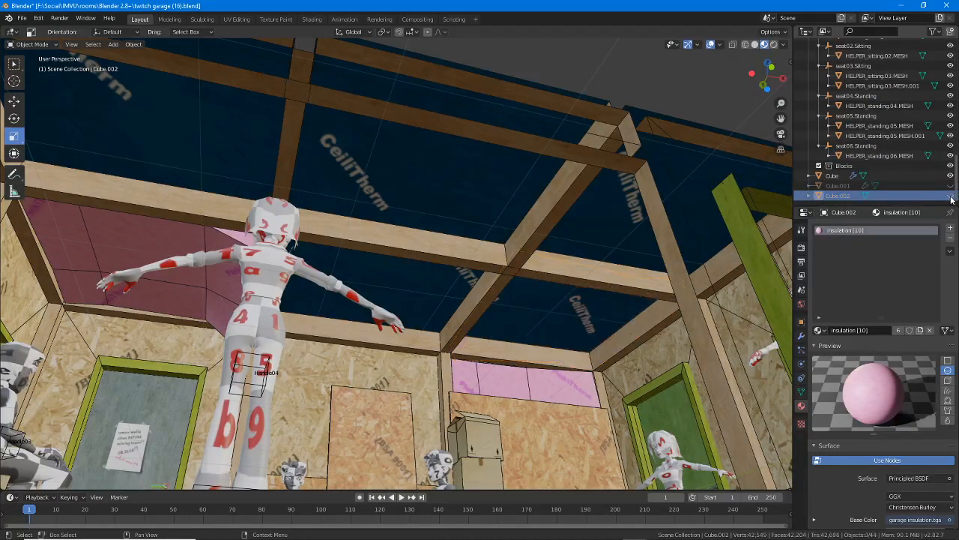
Select the insulation panel left in the ceiling above the grey door and frame it for a close look.
click(160, 217)
scroll(899, 150, up, 10)
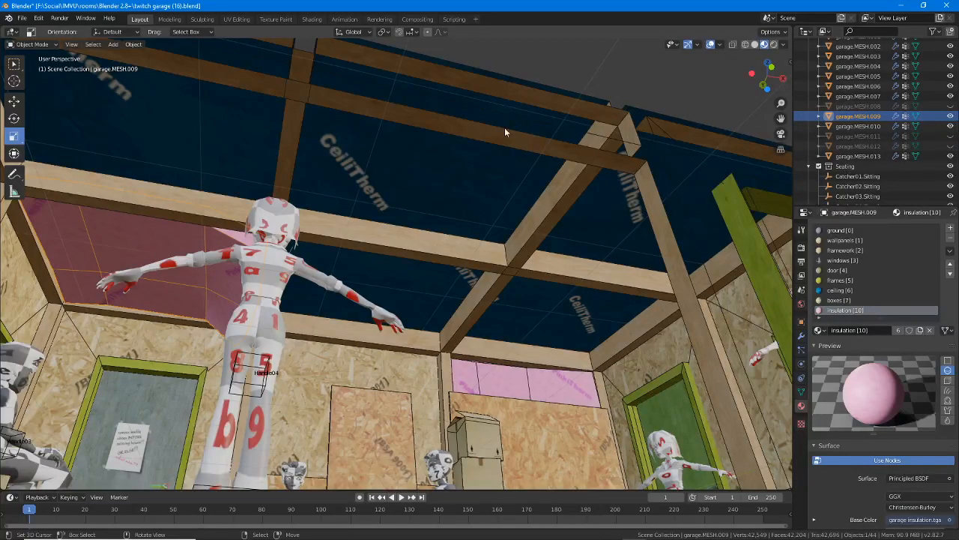
key(KP_Decimal)
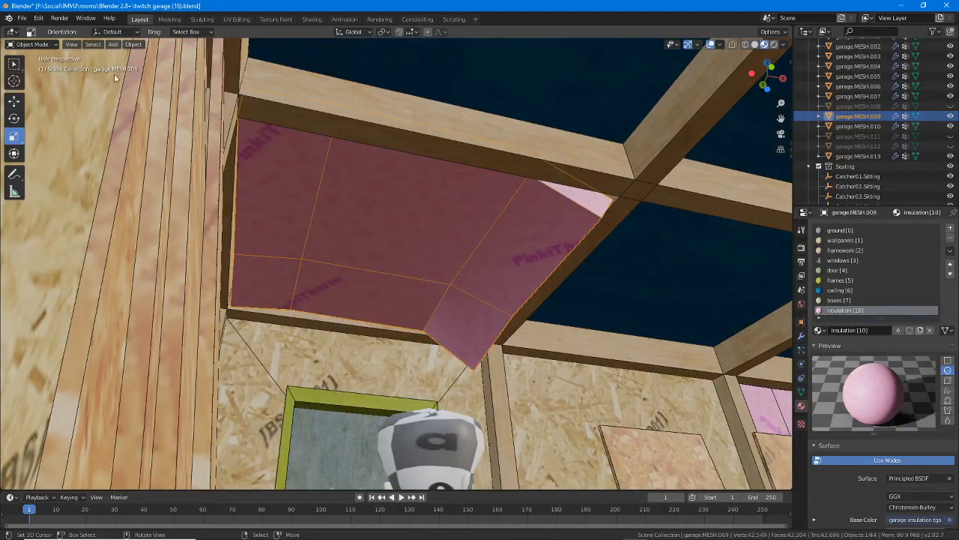
click(71, 44)
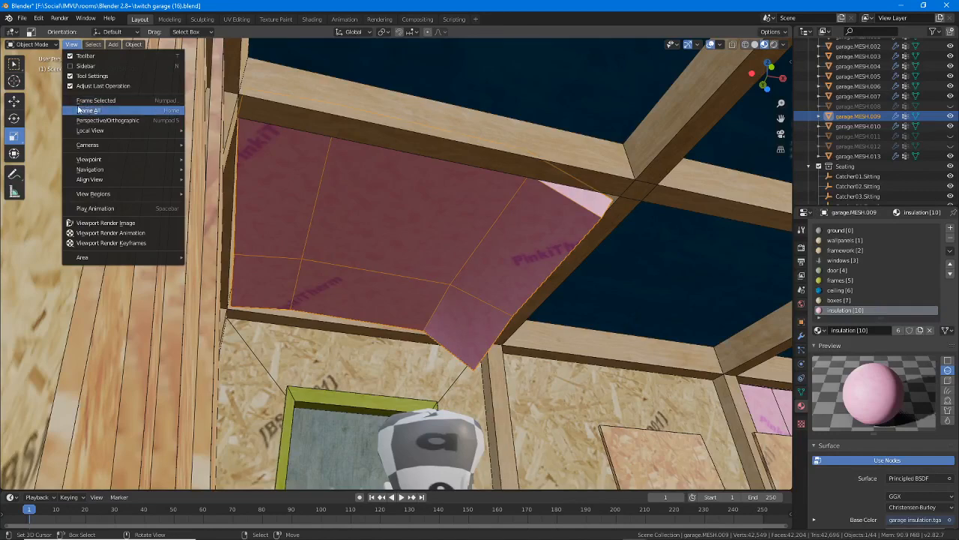
scroll(867, 147, down, 8)
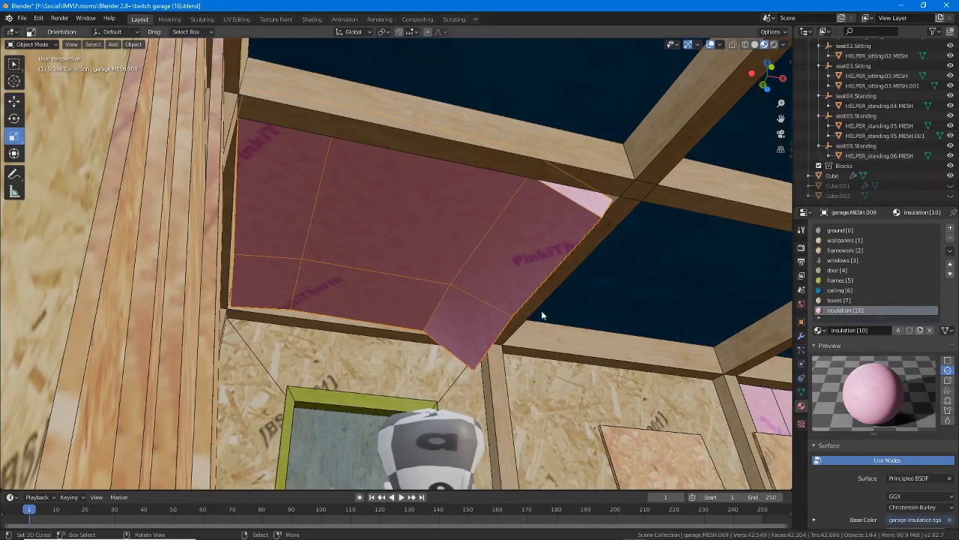
Select the wooden panel on the back wall and locate it in the scene's object list.
click(616, 434)
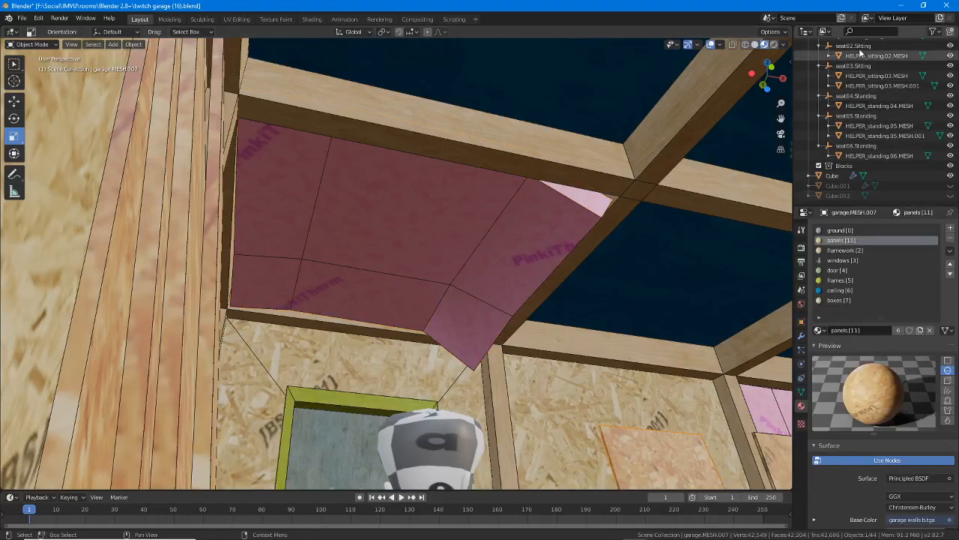
scroll(861, 132, up, 8)
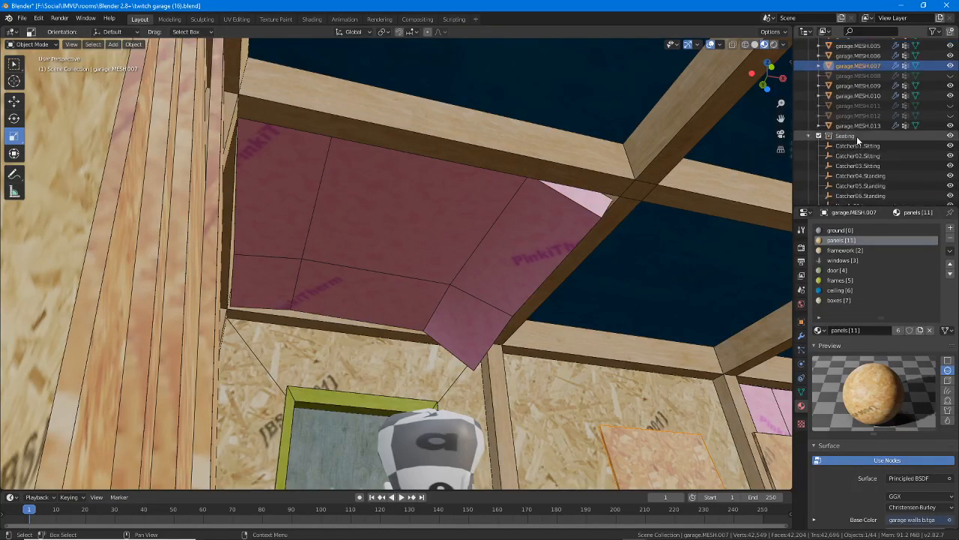
scroll(856, 137, down, 10)
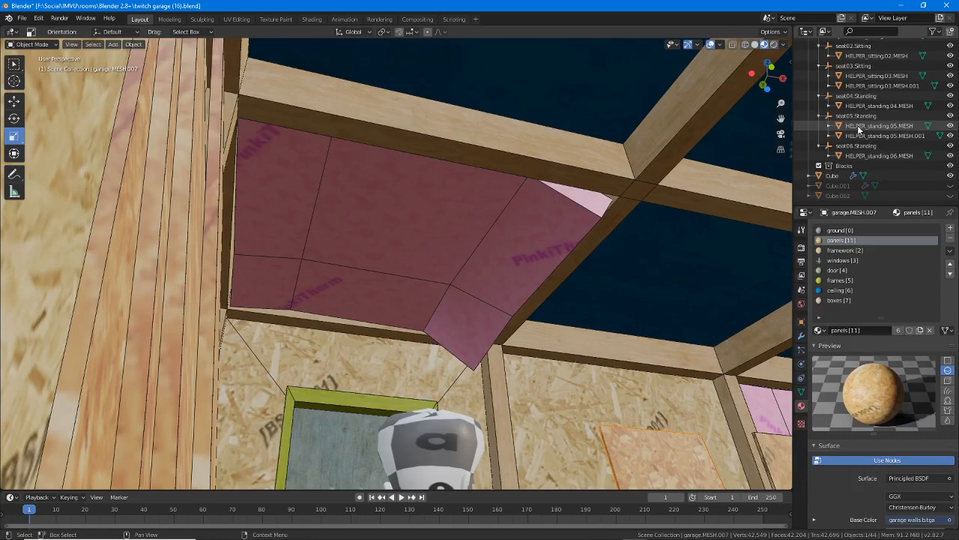
scroll(855, 131, up, 8)
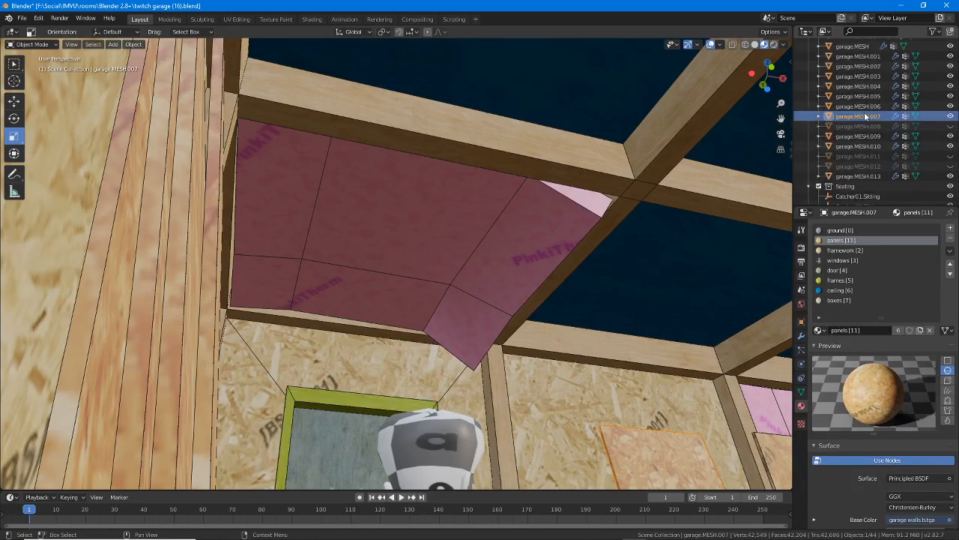
Hide the ceiling insulation panel garage.MESH.009 above the grey door.
click(951, 116)
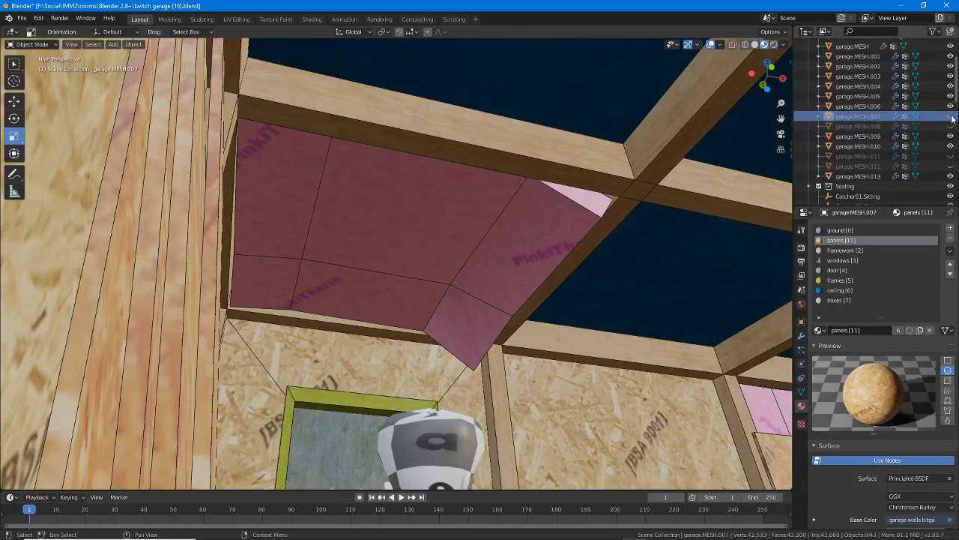
click(951, 116)
click(944, 137)
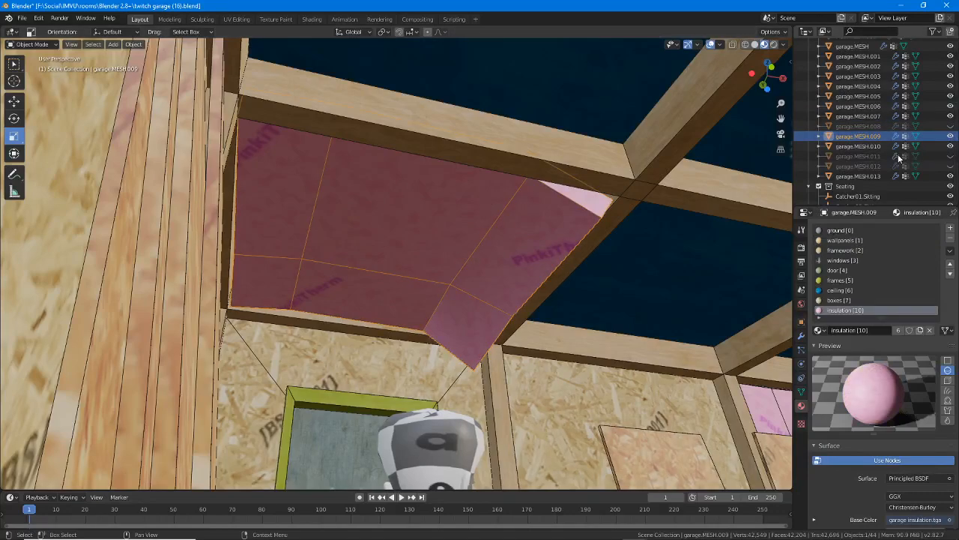
click(950, 137)
Hide the pink insulation garage.MESH.010 standing beside the window near the green door.
middle_drag(528, 270, 551, 243)
click(471, 212)
scroll(470, 212, up, 4)
click(688, 344)
shift+middle_drag(688, 344, 337, 287)
middle_drag(549, 286, 451, 285)
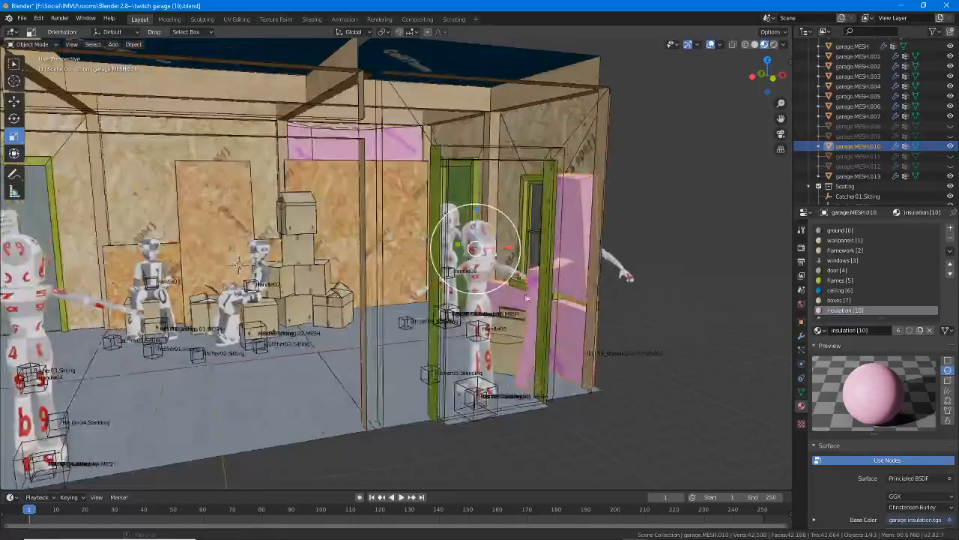
click(949, 148)
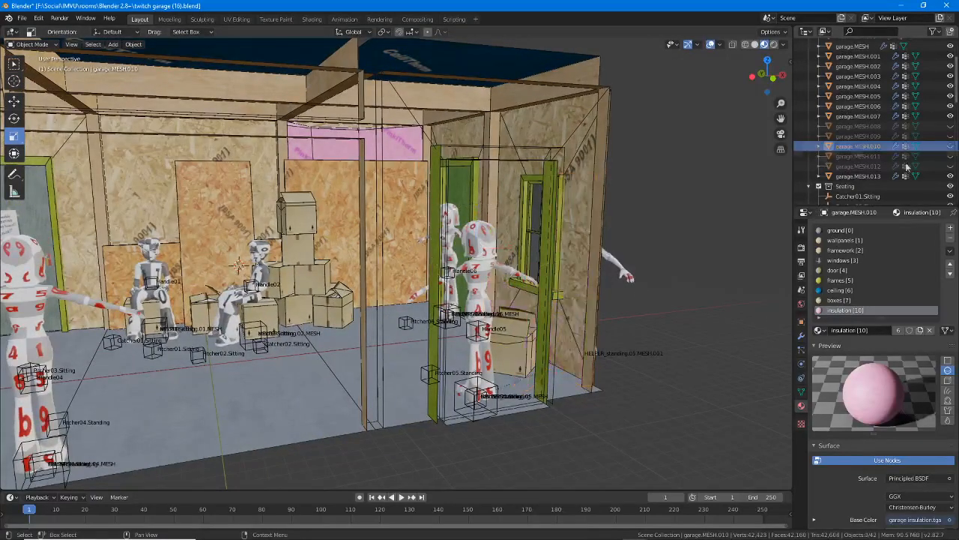
Hide the cardboard box objects: peanut box garage.MESH.013, the stacked boxes garage.MESH.001 and the seat box garage.MESH.006.
right_click(526, 327)
click(950, 177)
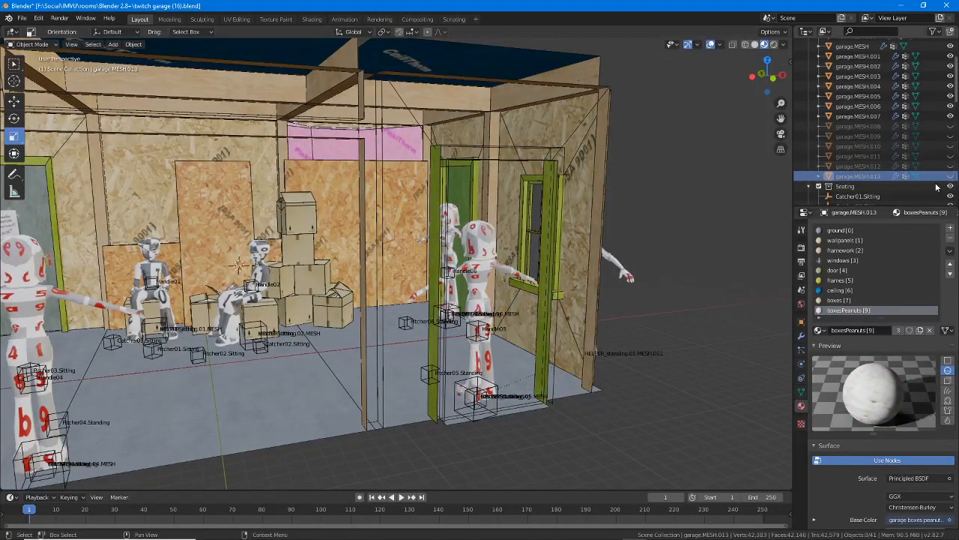
click(937, 56)
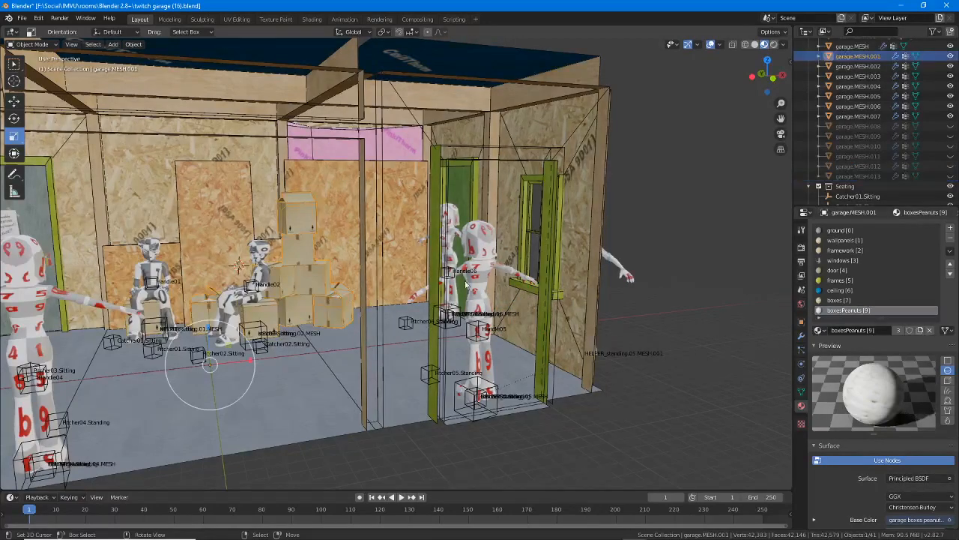
click(950, 57)
middle_drag(419, 337, 501, 335)
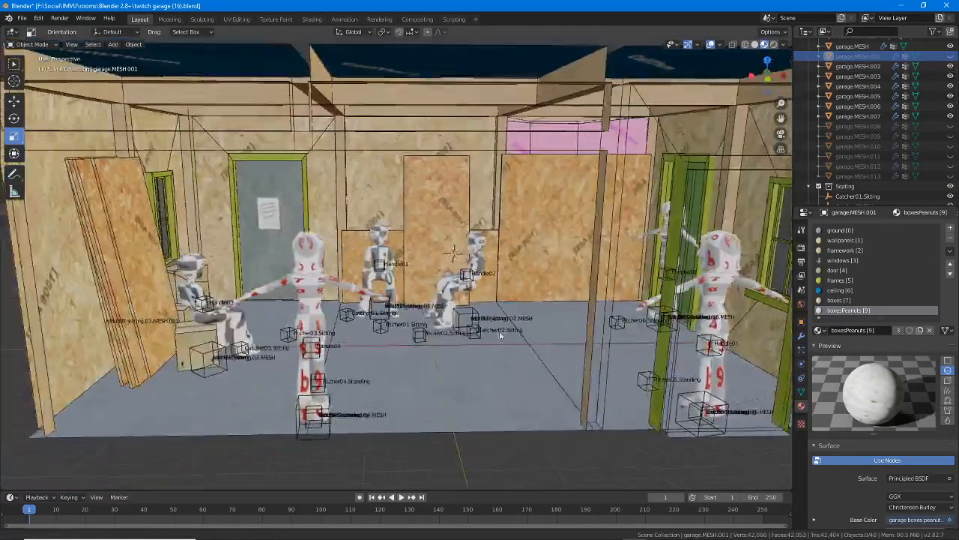
click(929, 105)
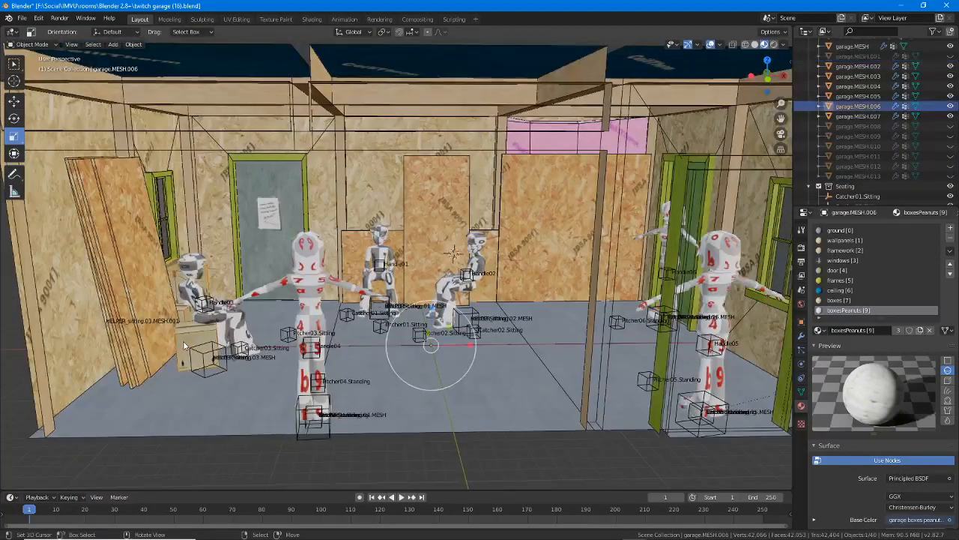
click(950, 107)
Hide the wooden panels leaning against the side wall, garage.MESH.002 through garage.MESH.005.
middle_drag(766, 267, 337, 291)
click(154, 295)
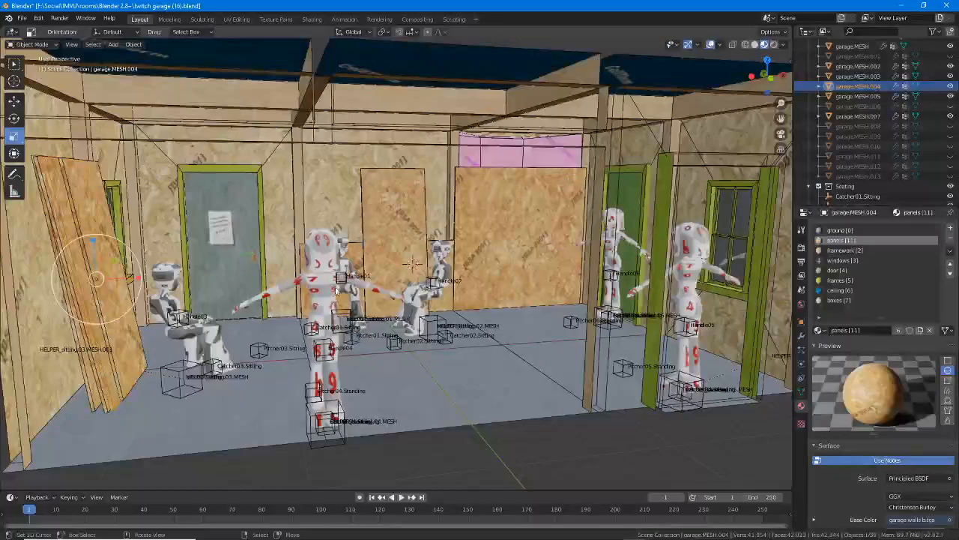
click(950, 86)
click(82, 264)
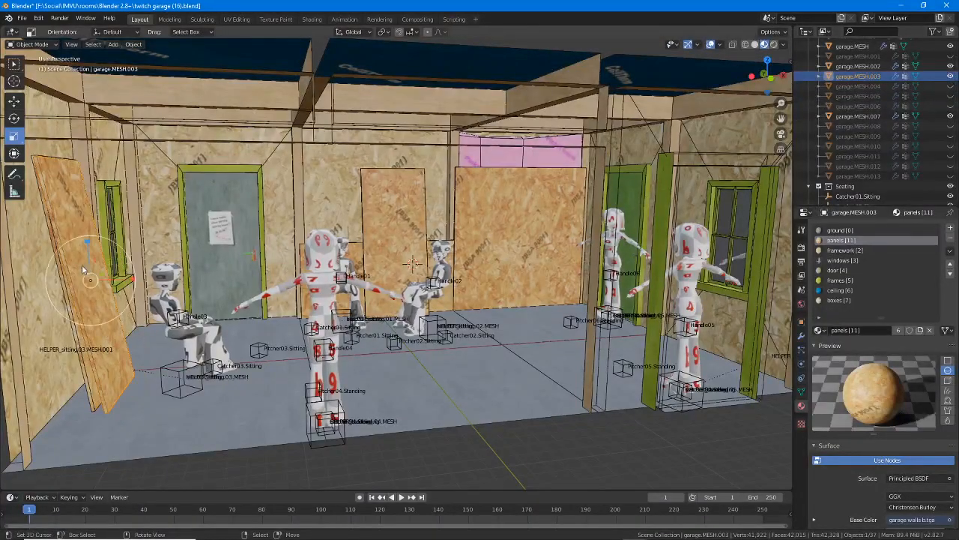
click(950, 76)
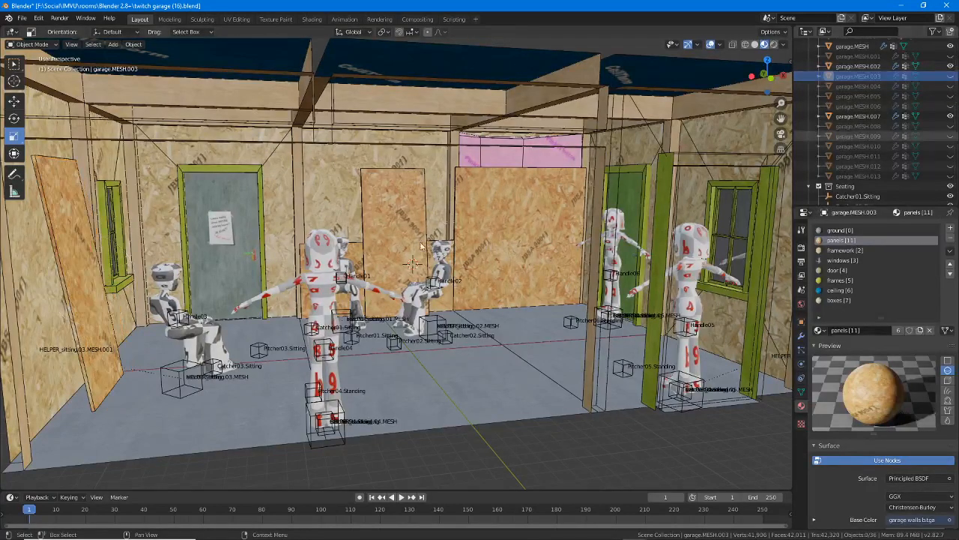
click(72, 256)
click(951, 66)
Hide the tall, narrow wooden panel garage.MESH.007 on the back wall.
click(529, 204)
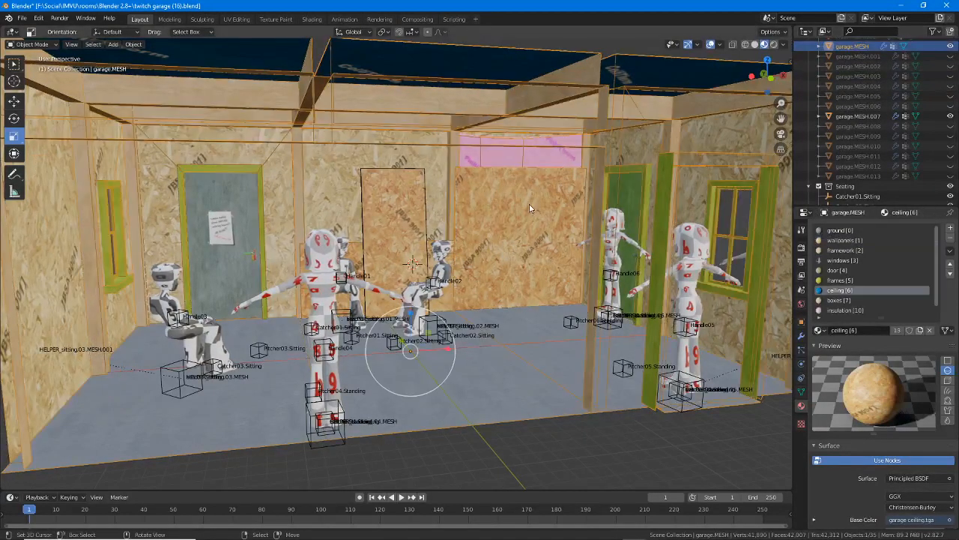
middle_drag(514, 232, 485, 228)
click(457, 218)
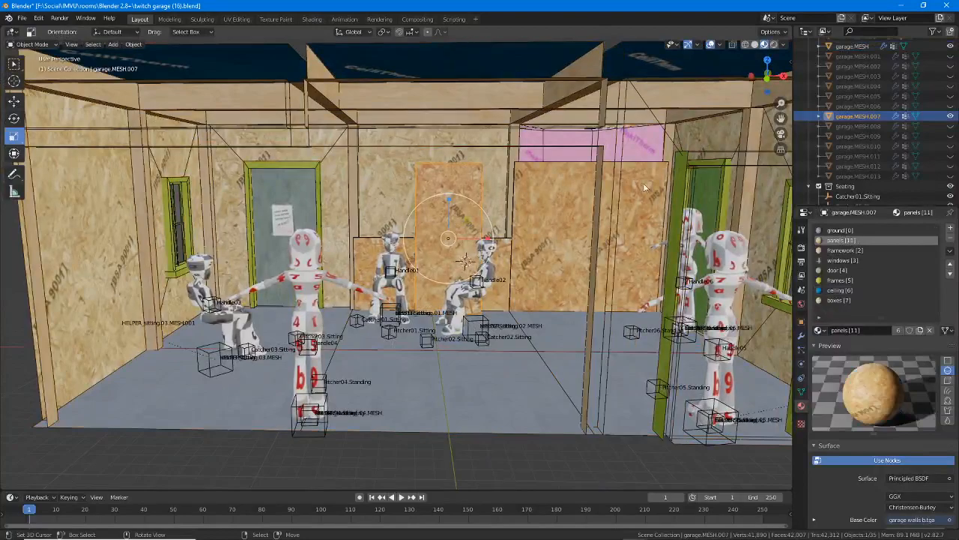
click(951, 116)
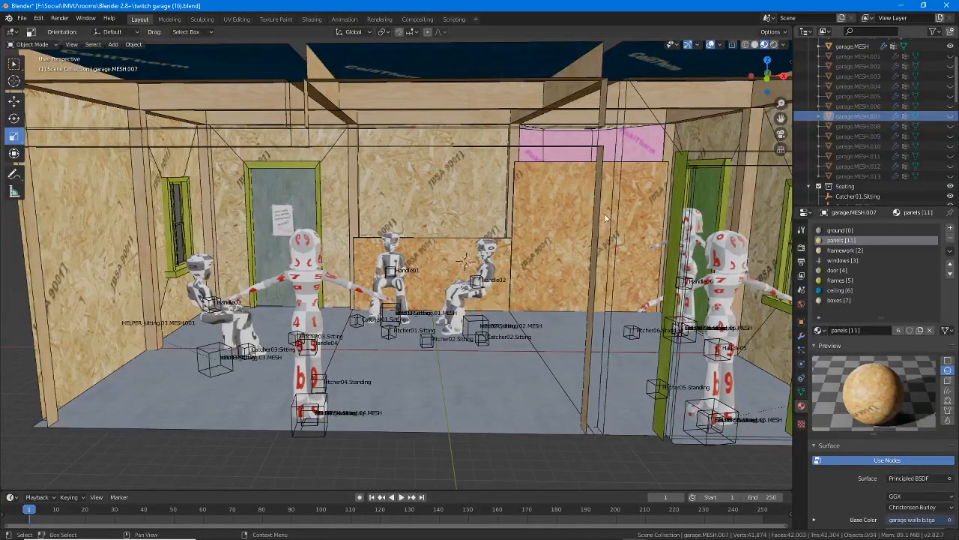
Select all faces of the two remaining orange wooden panels on the back wall and separate them from the garage mesh.
middle_drag(420, 278, 464, 275)
scroll(470, 279, up, 4)
click(568, 231)
key(Tab)
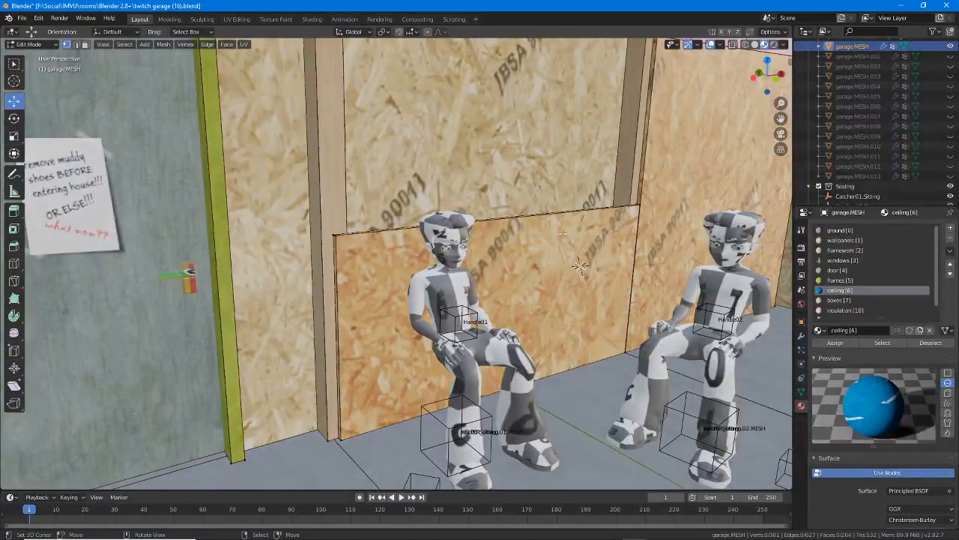
click(346, 245)
click(86, 45)
right_click(329, 244)
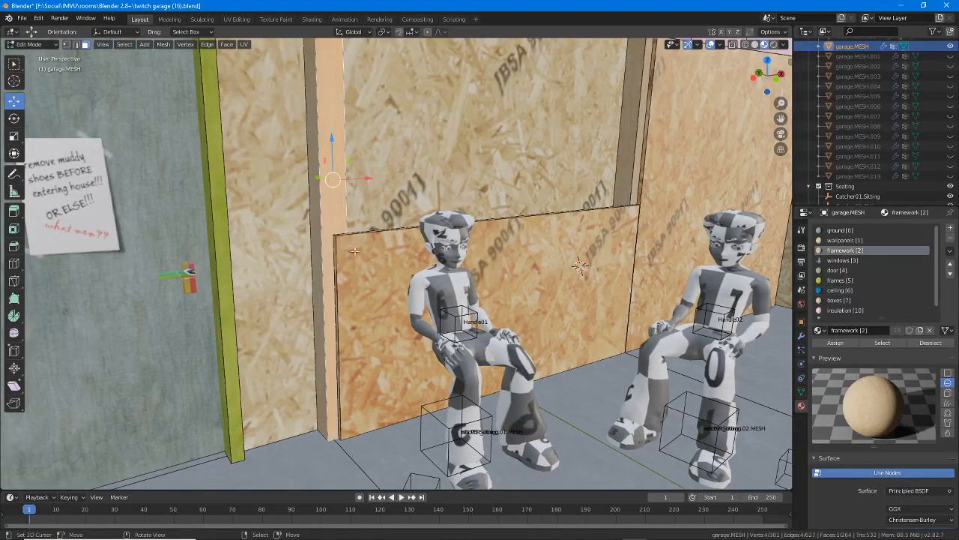
right_click(378, 266)
shift+right_click(684, 178)
key(ctrl+KP_Add)
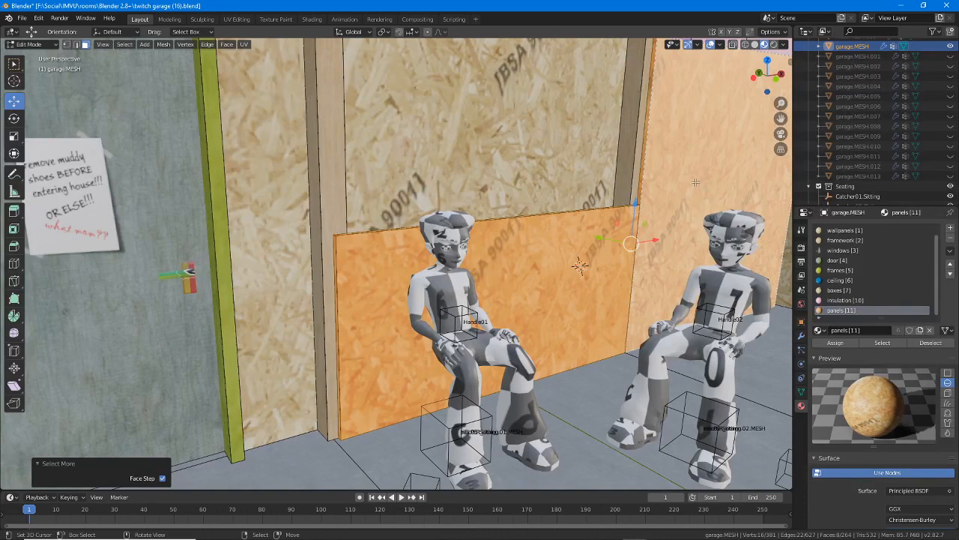
shift+middle_drag(555, 200, 519, 202)
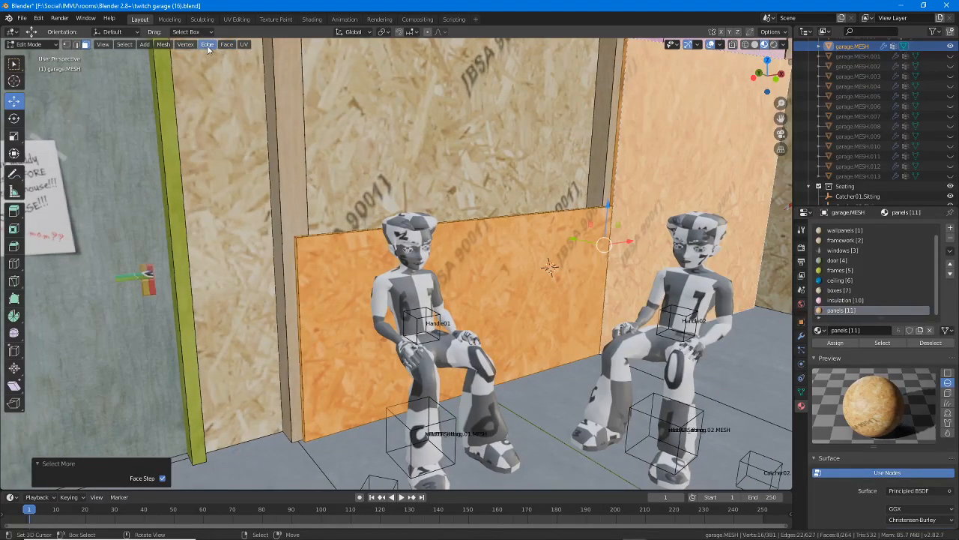
click(163, 46)
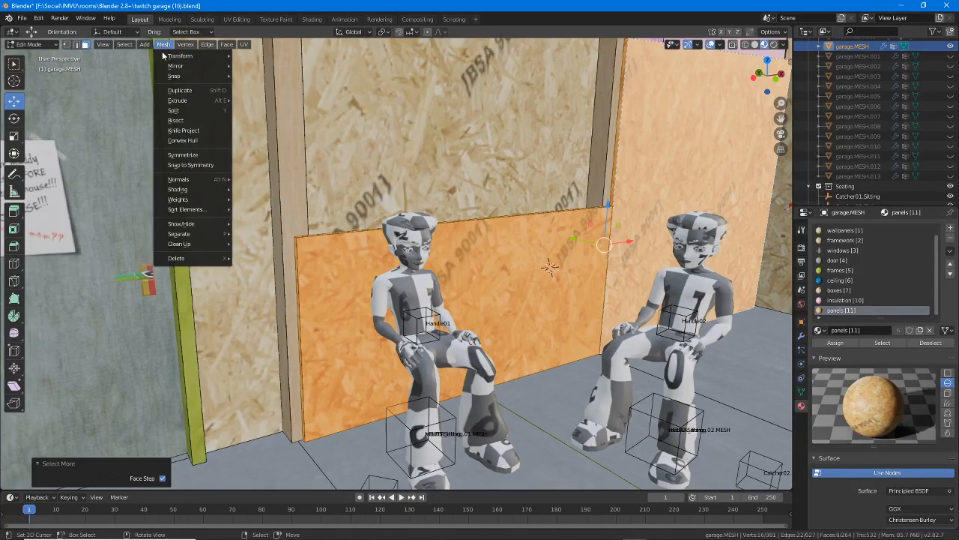
mouse_move(198, 235)
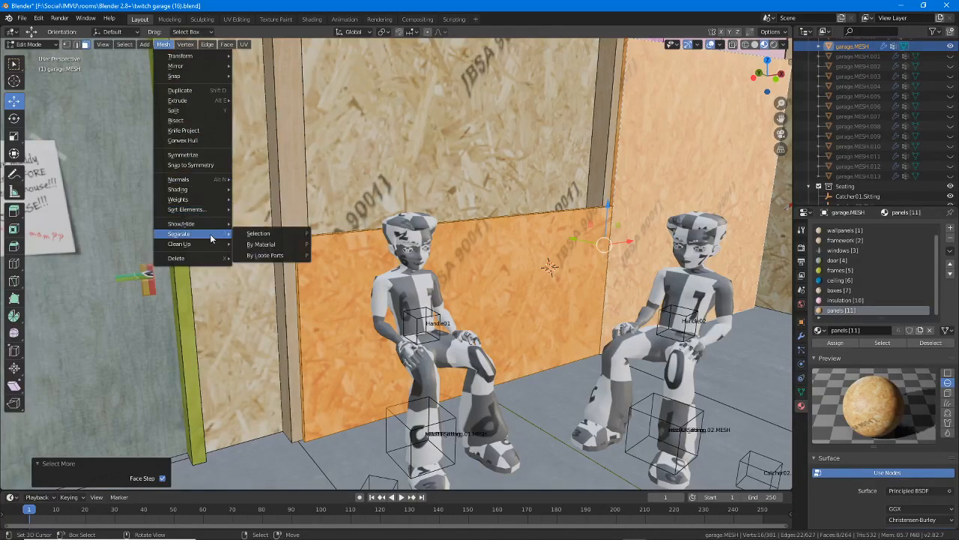
click(259, 234)
Separate the pink insulation above the tall back-wall panel from the garage mesh into its own object.
middle_drag(559, 241, 401, 215)
scroll(577, 237, down, 3)
key(Tab)
key(Tab)
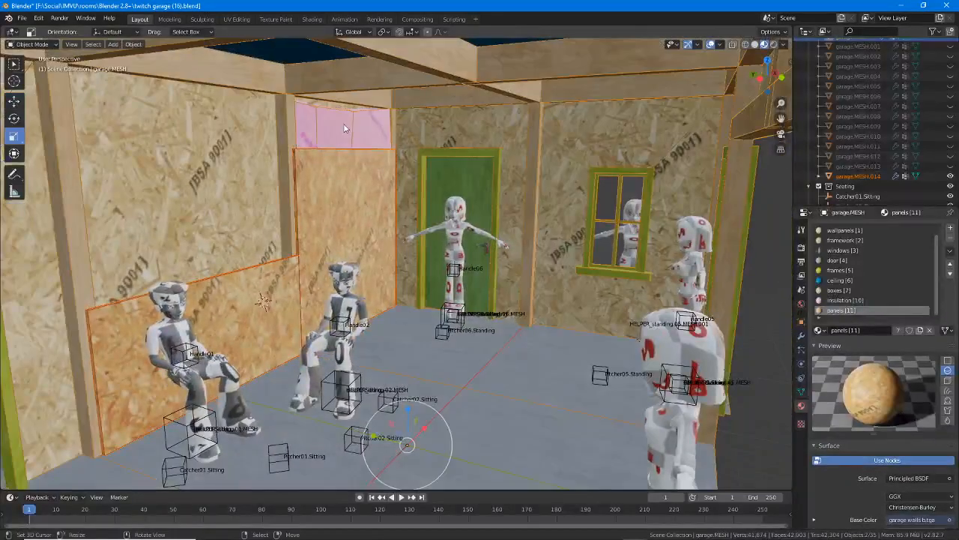
click(339, 120)
key(ctrl+KP_Add)
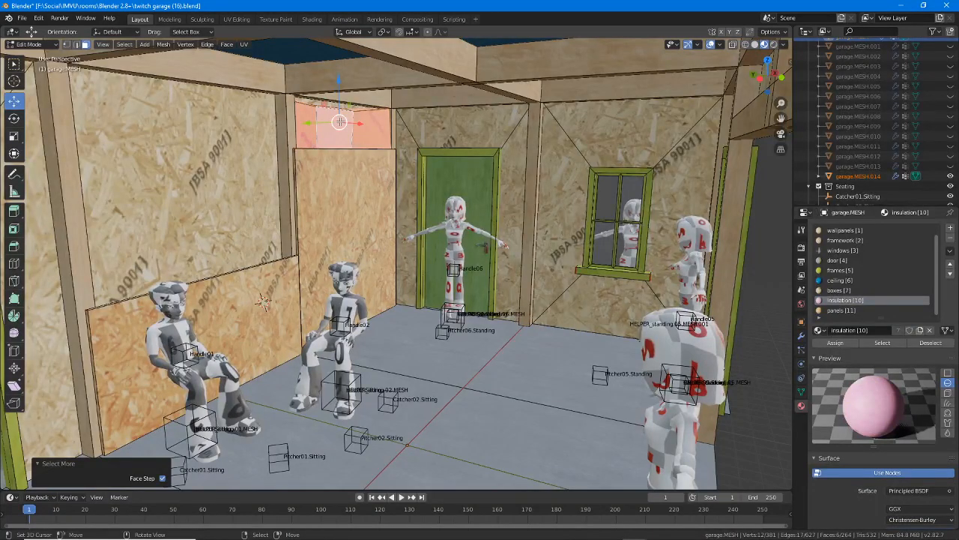
key(p)
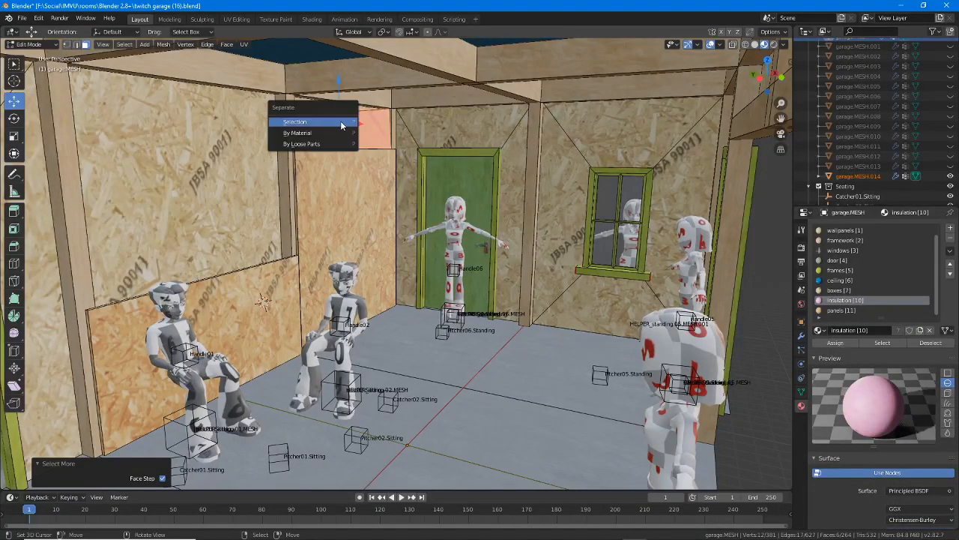
click(303, 124)
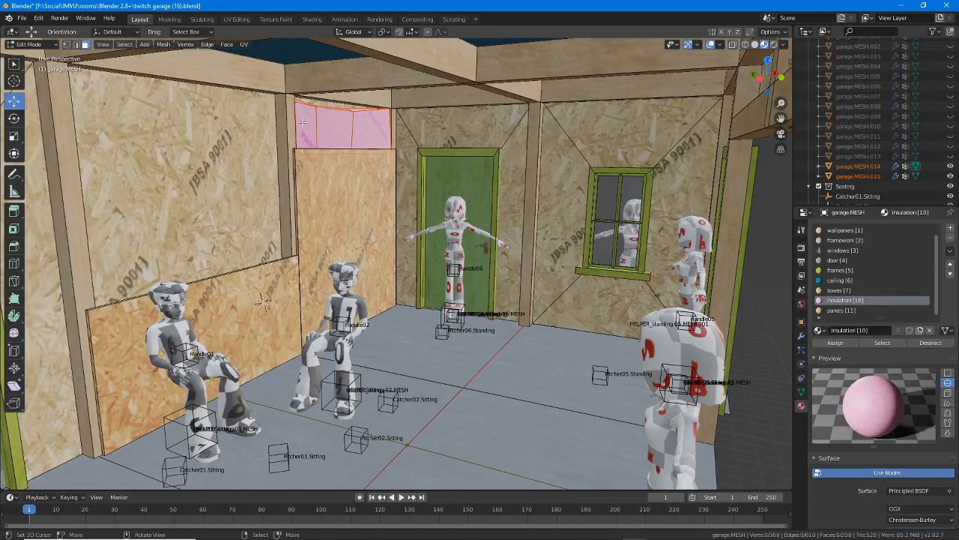
Hide the separated insulation garage.MESH.015 and the separated wall panels garage.MESH.014.
key(Tab)
right_click(349, 125)
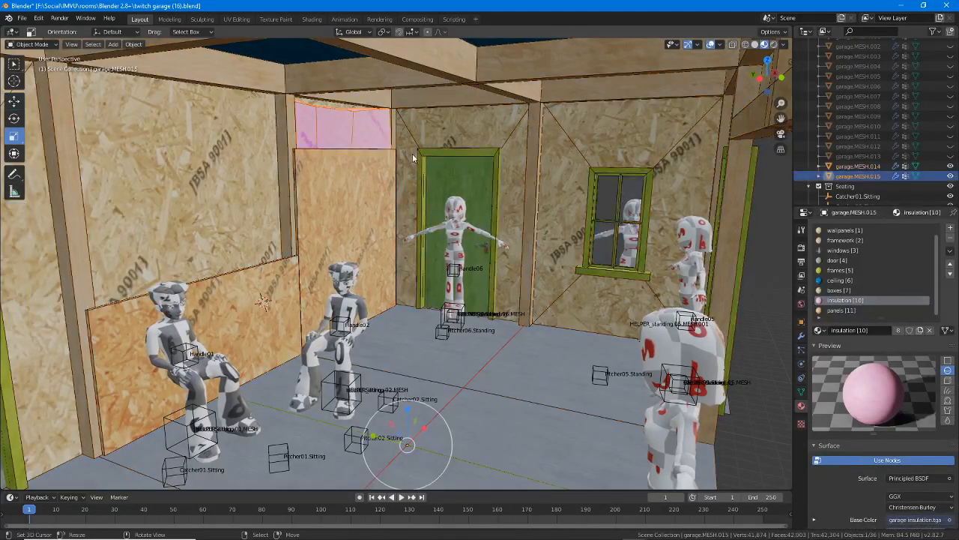
middle_drag(415, 158, 406, 158)
click(950, 176)
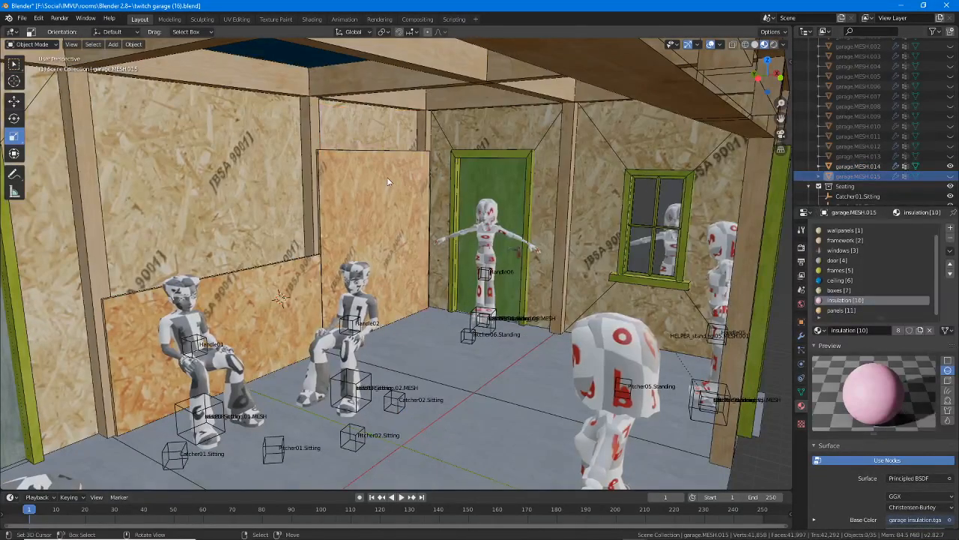
click(858, 166)
click(951, 165)
Select the main garage mesh and examine the emptied room from several sides.
middle_drag(270, 225, 640, 255)
click(313, 358)
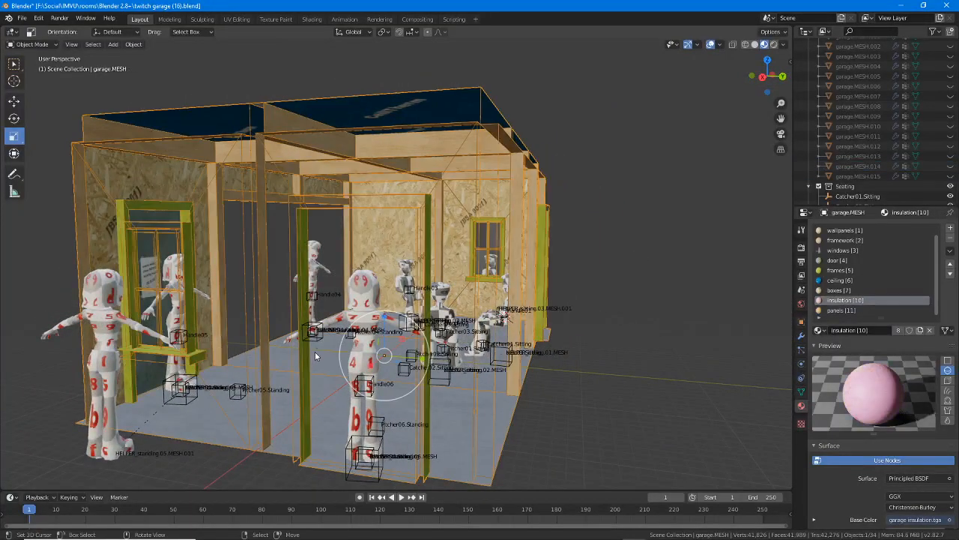
middle_drag(319, 350, 313, 296)
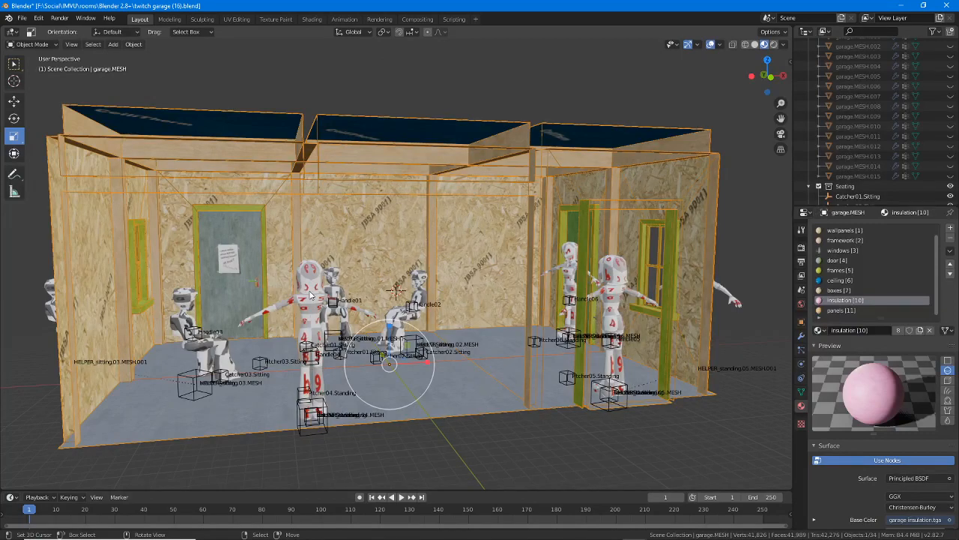
middle_drag(296, 285, 376, 283)
scroll(376, 283, up, 1)
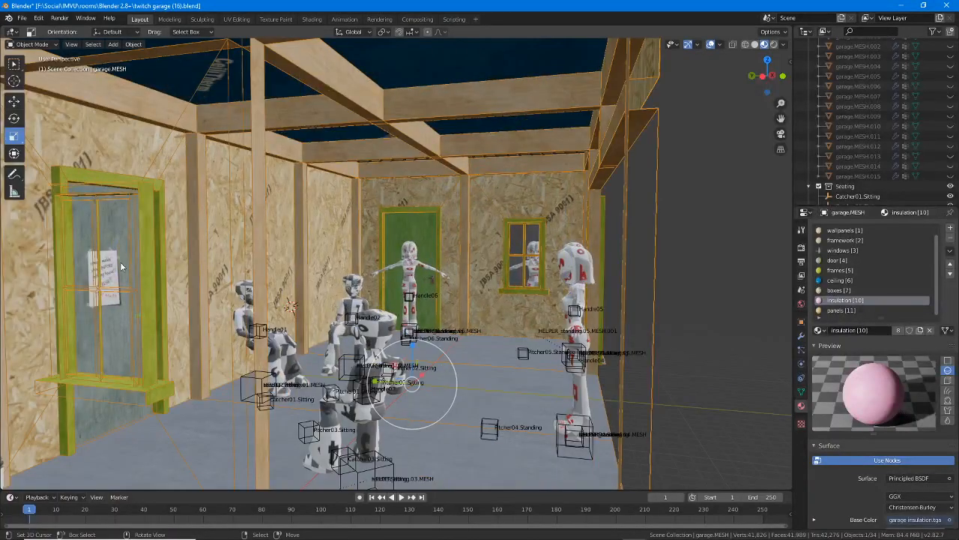
middle_drag(122, 266, 241, 296)
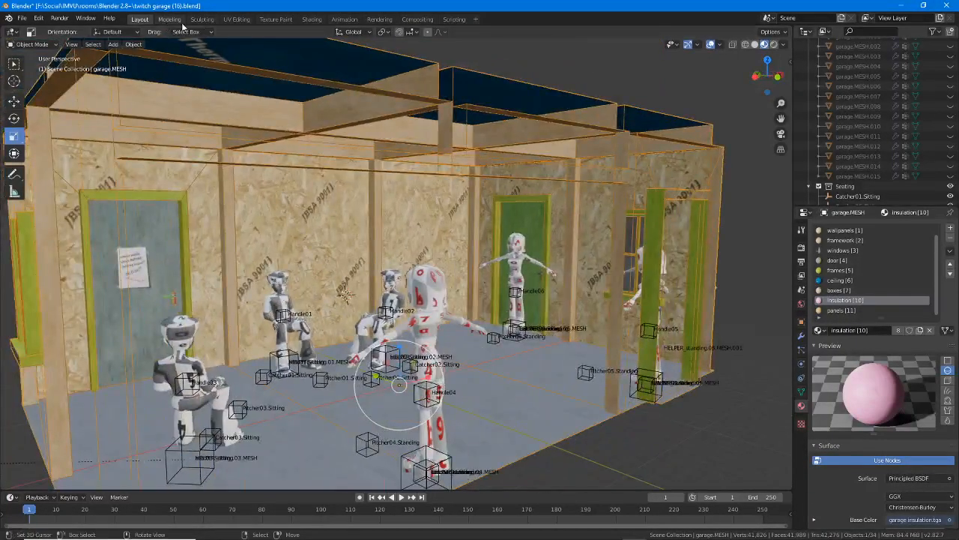
Select the green and grey door faces for UV editing and display garage doors.tga behind their UV layout.
click(236, 19)
scroll(581, 275, down, 2)
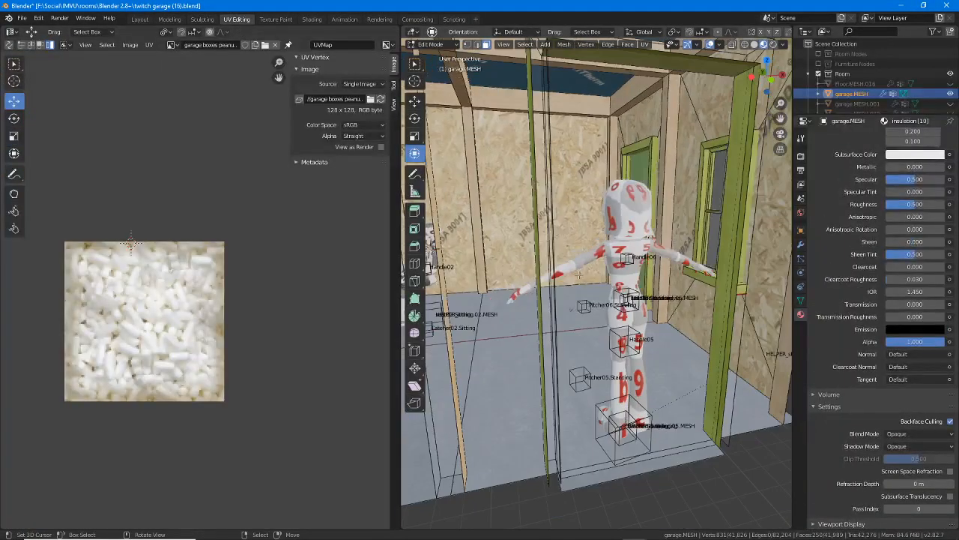
middle_drag(581, 275, 660, 279)
click(670, 182)
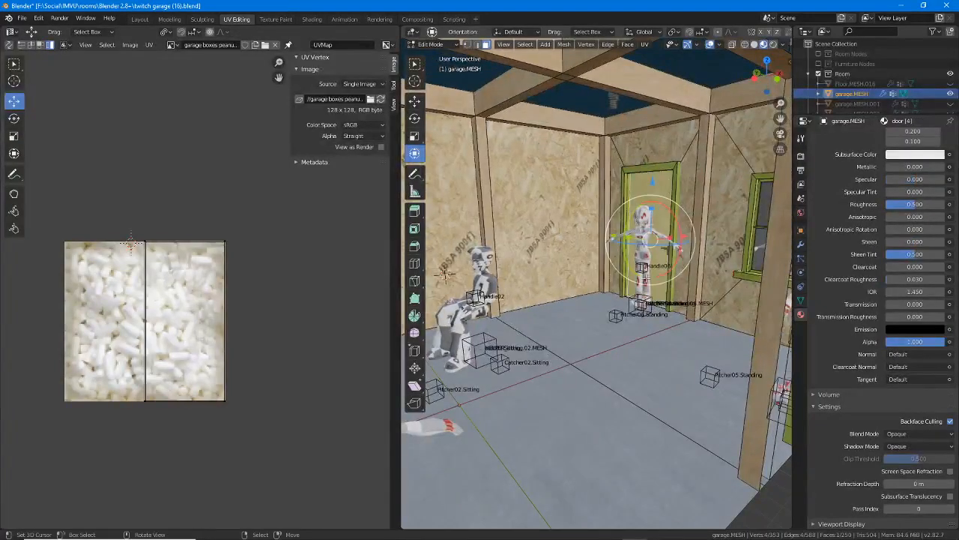
middle_drag(670, 183, 457, 229)
shift+click(457, 230)
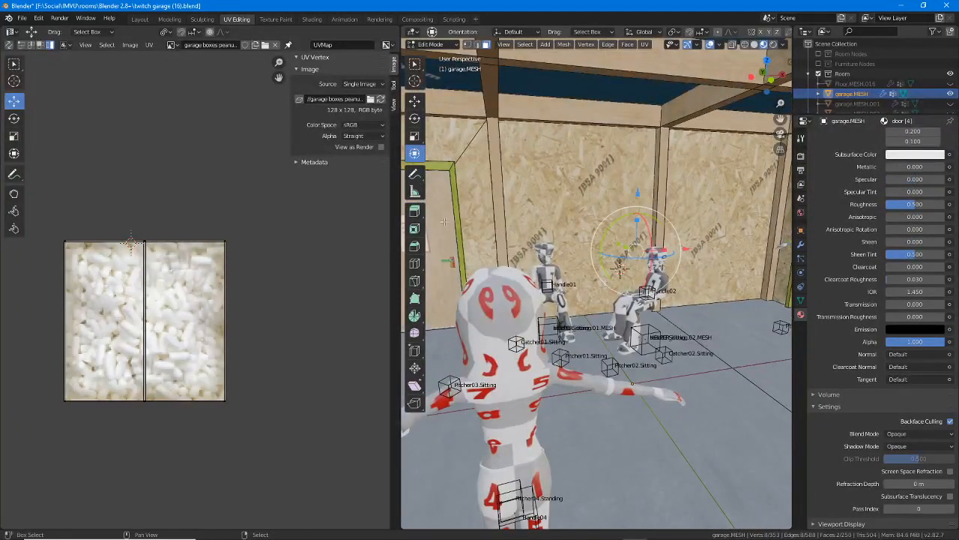
click(176, 44)
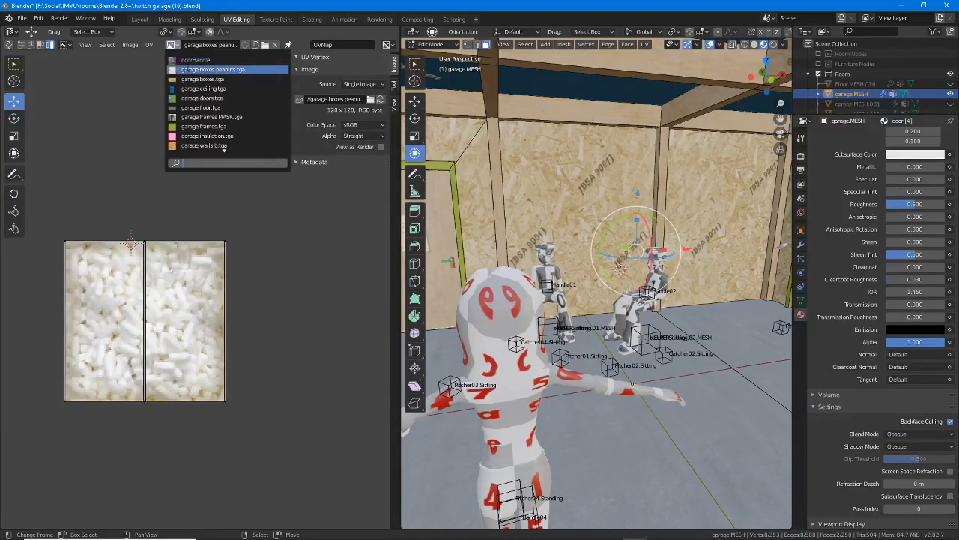
click(202, 97)
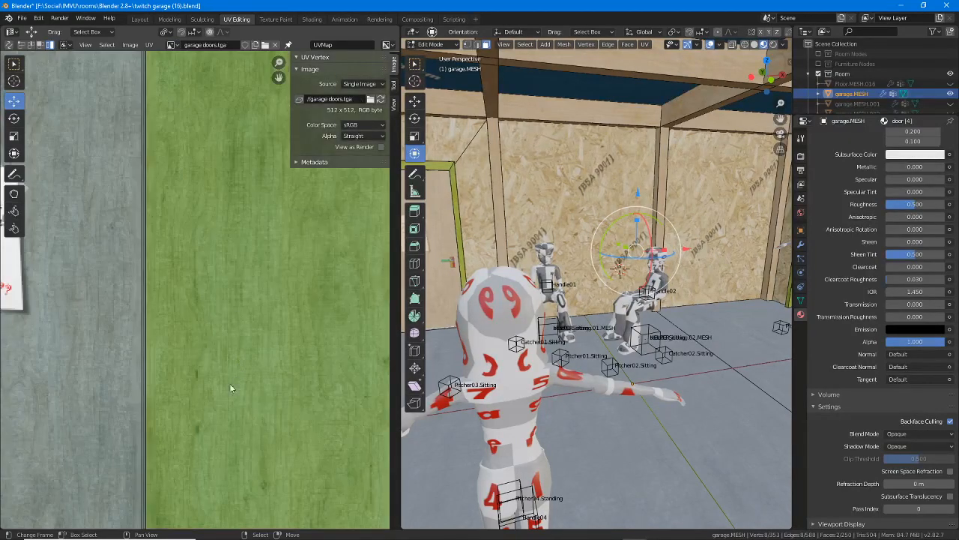
Examine the taped note on the garage doors.tga texture and compare it with the door in the room.
middle_drag(196, 373, 217, 387)
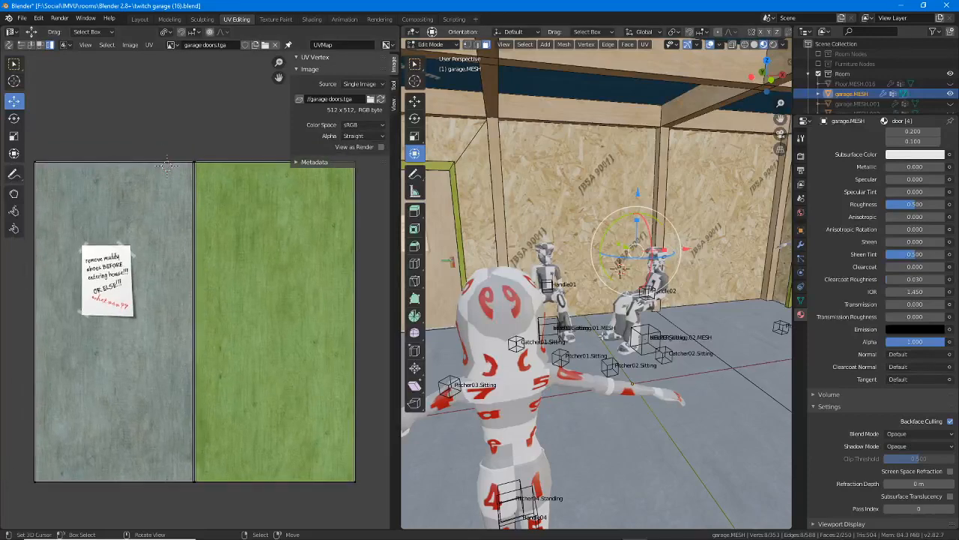
middle_drag(534, 300, 634, 296)
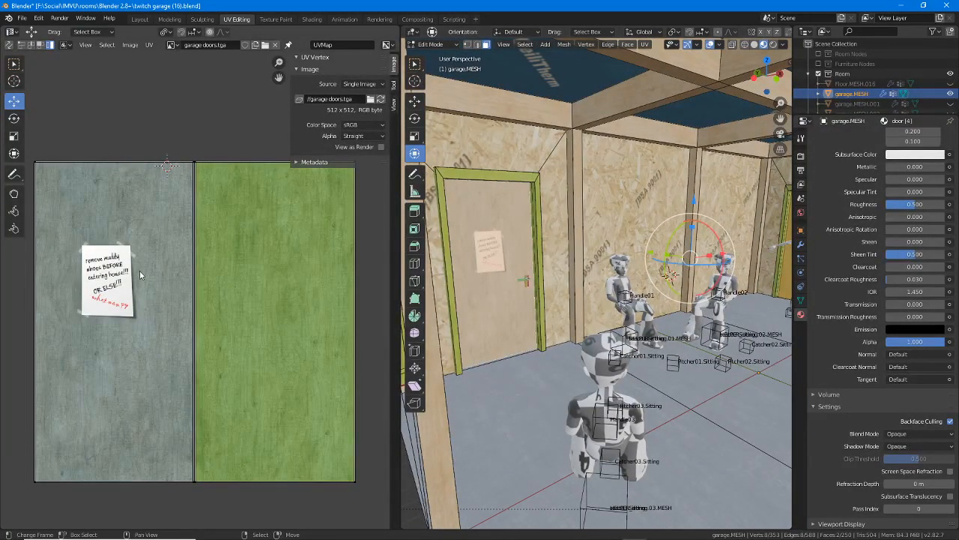
middle_drag(139, 270, 201, 263)
scroll(170, 258, up, 2)
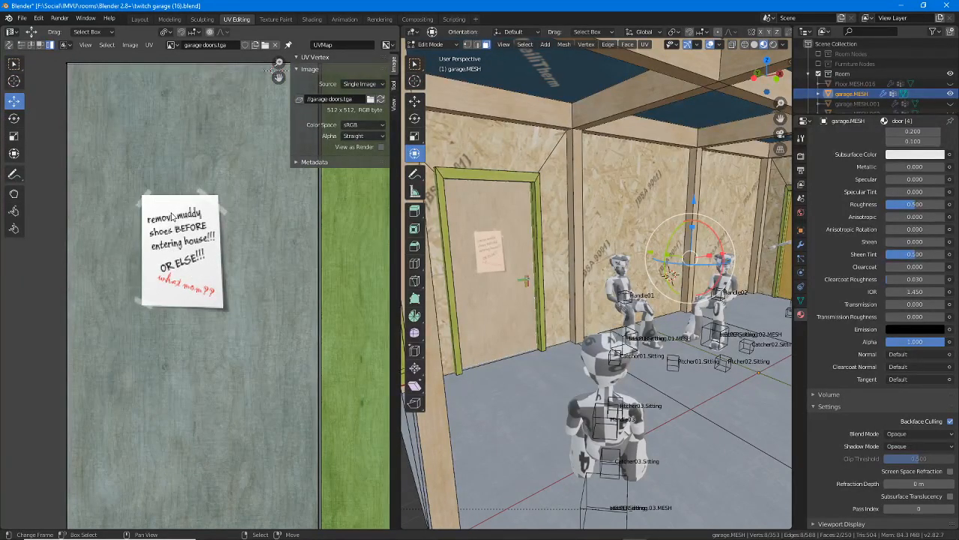
mouse_move(131, 191)
mouse_down()
mouse_move(131, 308)
mouse_move(236, 188)
mouse_up()
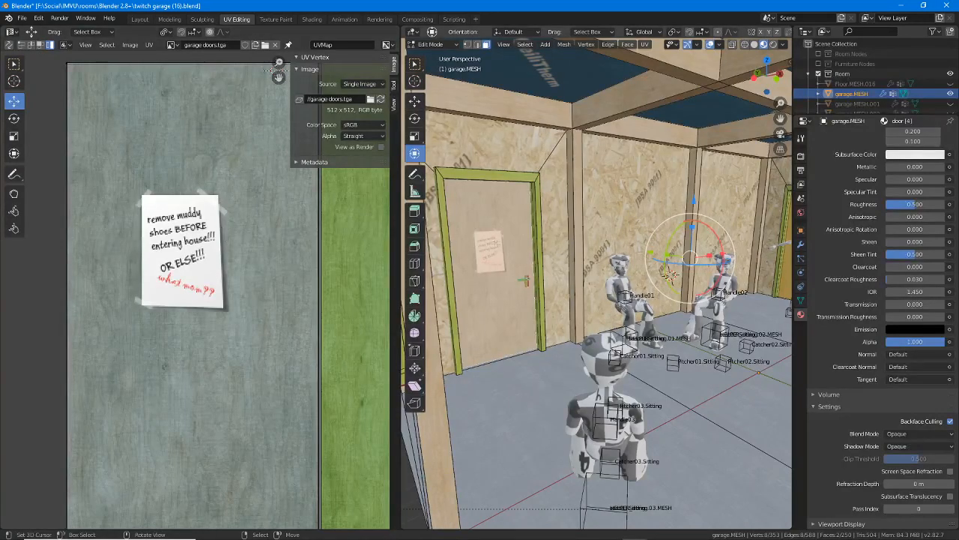
middle_drag(537, 249, 510, 242)
scroll(519, 193, down, 1)
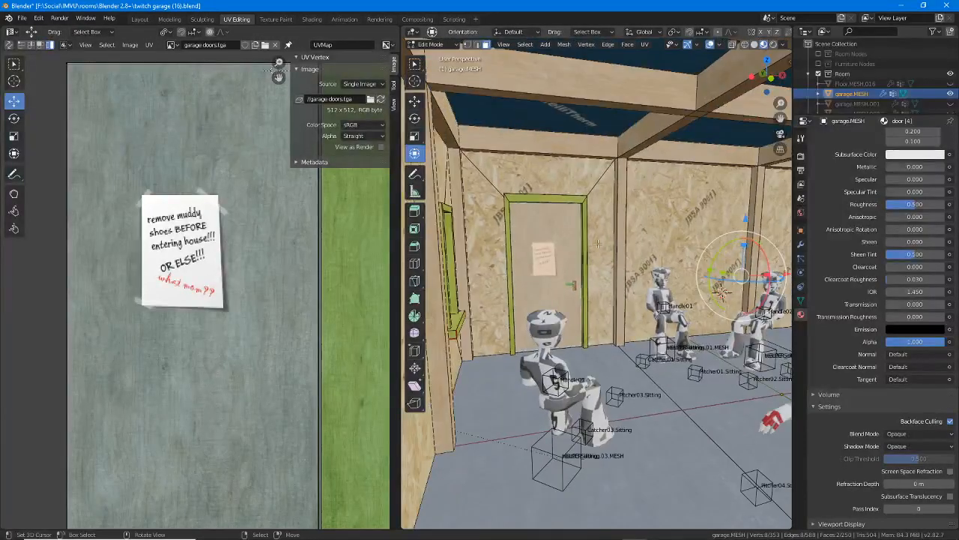
shift+middle_drag(524, 186, 473, 185)
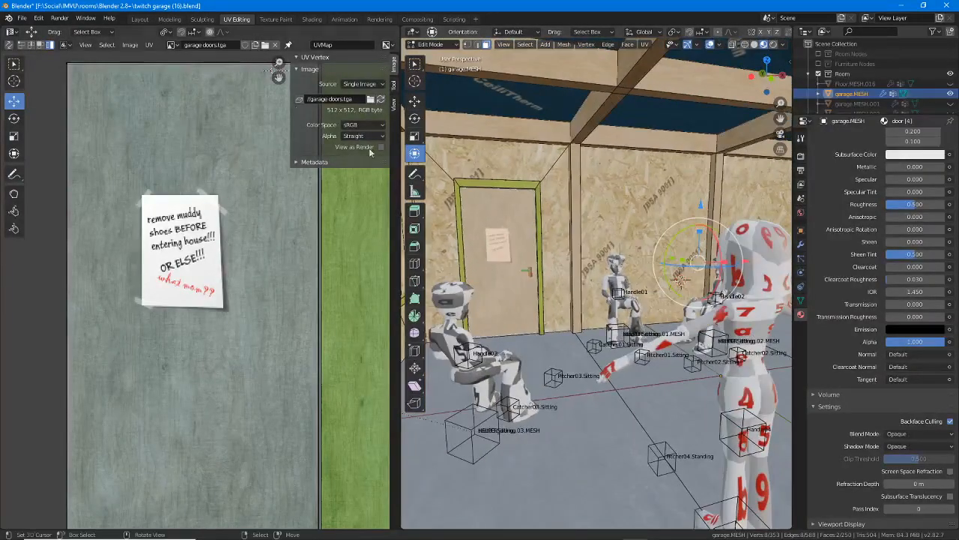
Switch to the Layout workspace and unhide all hidden objects in the garage.
click(140, 19)
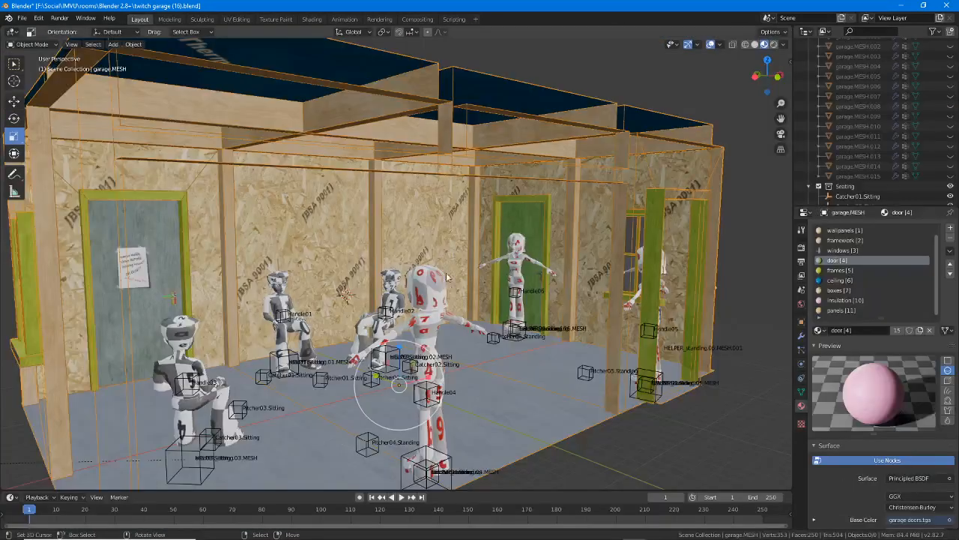
middle_drag(449, 292, 479, 294)
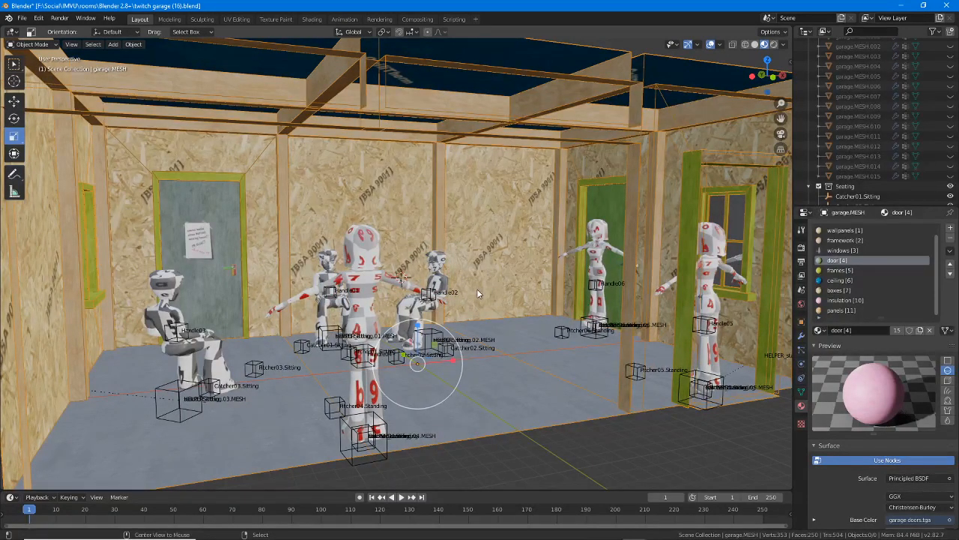
key(alt+h)
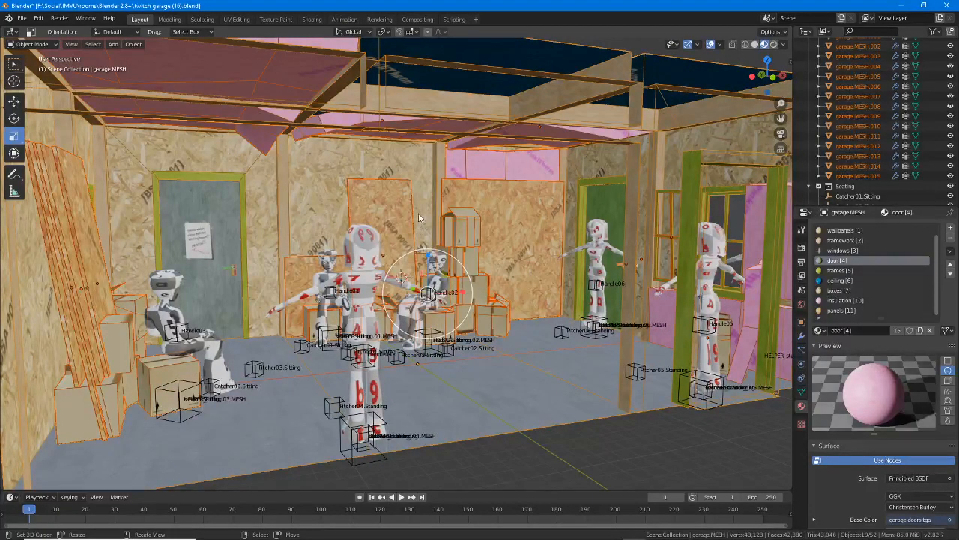
Select the open window frame garage.MESH.012 beside the window and inspect it.
middle_drag(420, 217, 529, 272)
scroll(529, 272, up, 5)
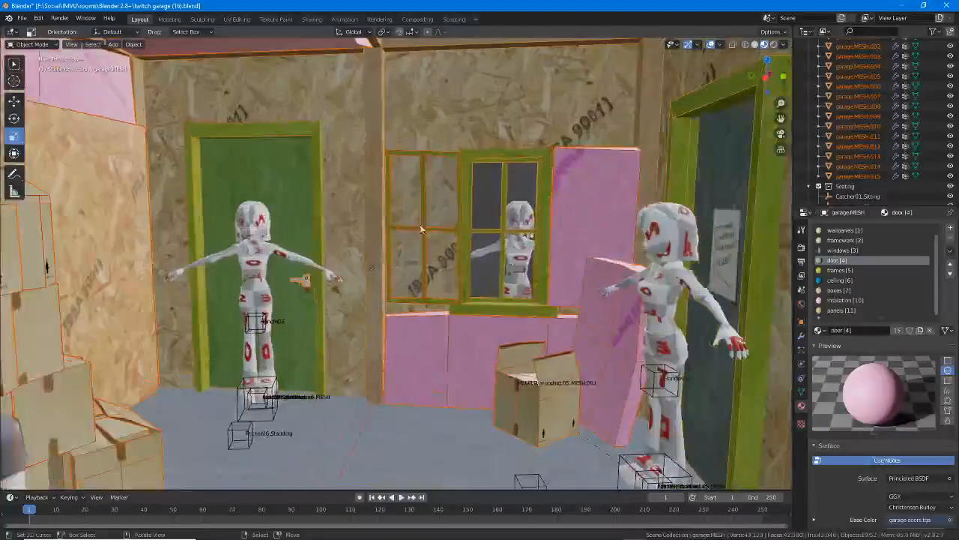
click(422, 227)
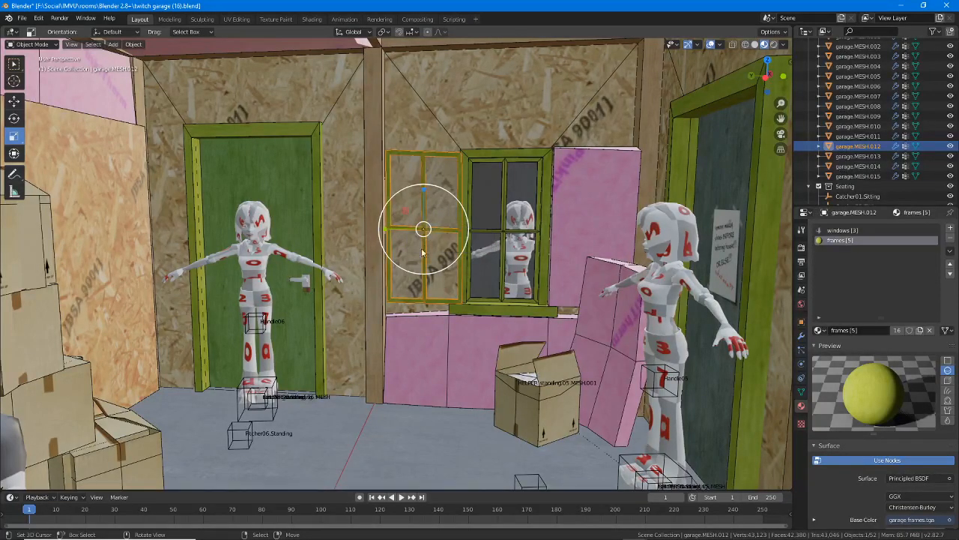
middle_drag(425, 271, 421, 140)
Set the Specular of the insulation [10] material to 0 on the pink insulation above the back-wall panel.
click(409, 118)
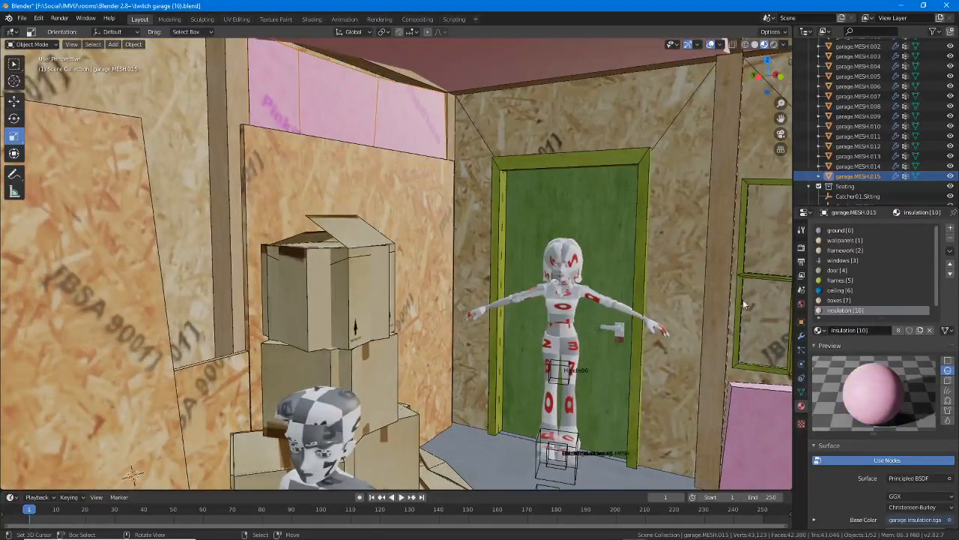
scroll(849, 399, down, 5)
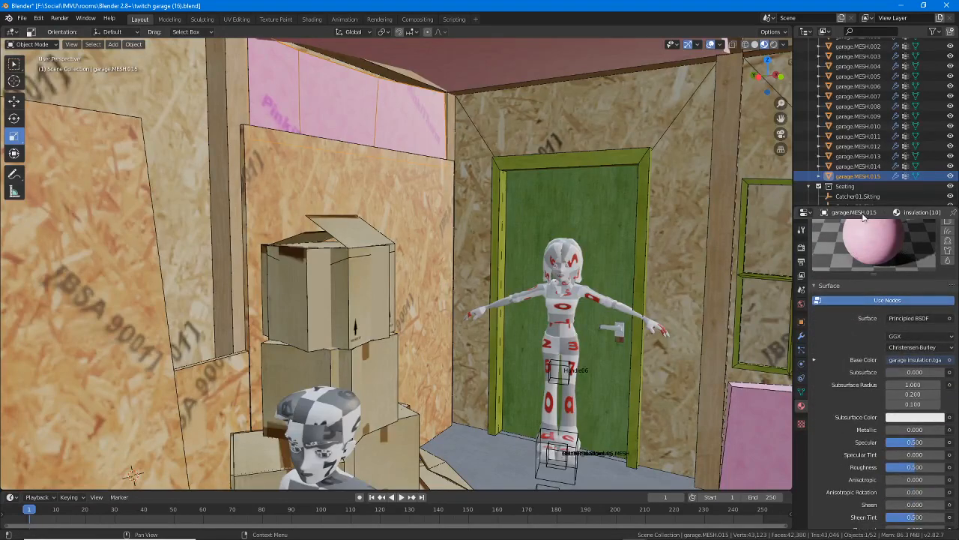
drag(864, 203, 866, 107)
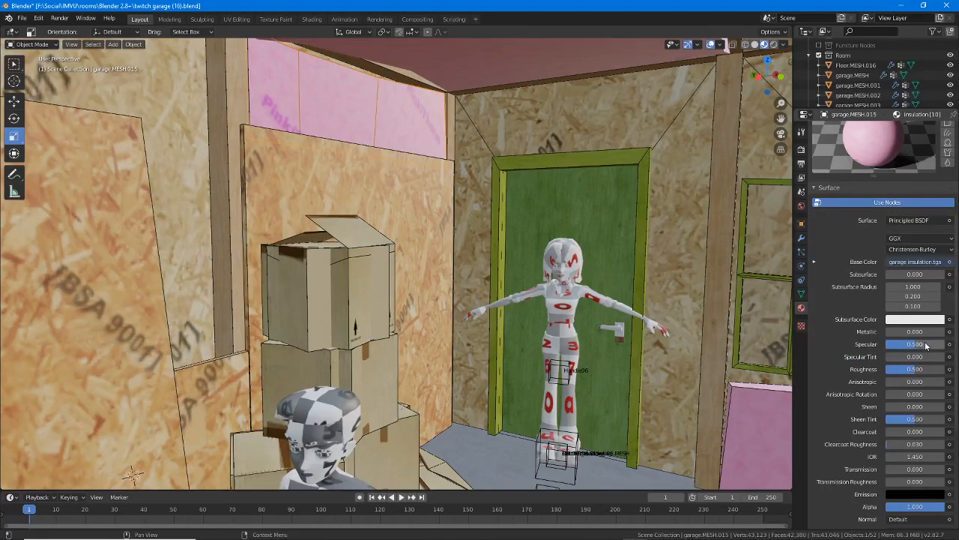
drag(926, 344, 888, 345)
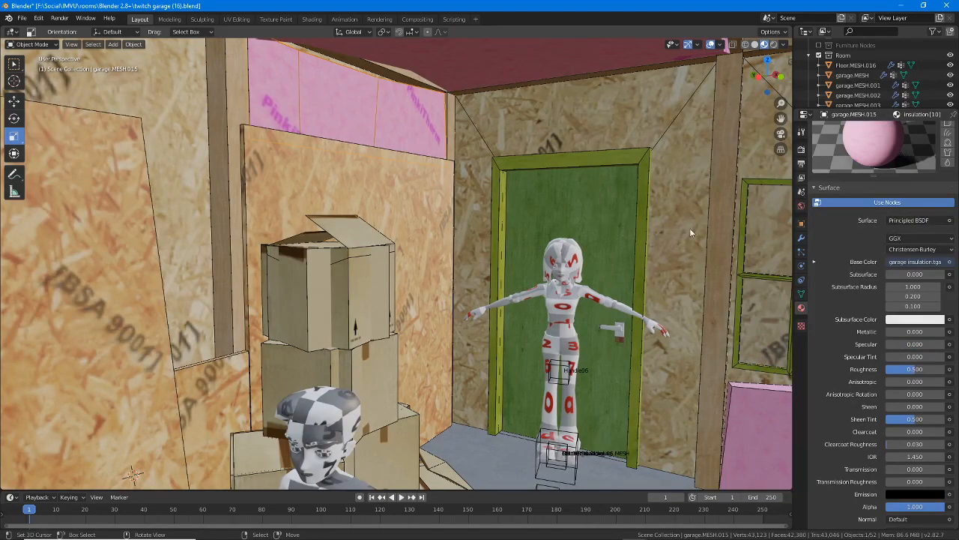
Set the Specular of the boxesPeanuts [9] material on garage.MESH.001 to 0 and inspect the open box of peanuts.
click(357, 311)
middle_drag(421, 325, 758, 274)
scroll(857, 252, up, 5)
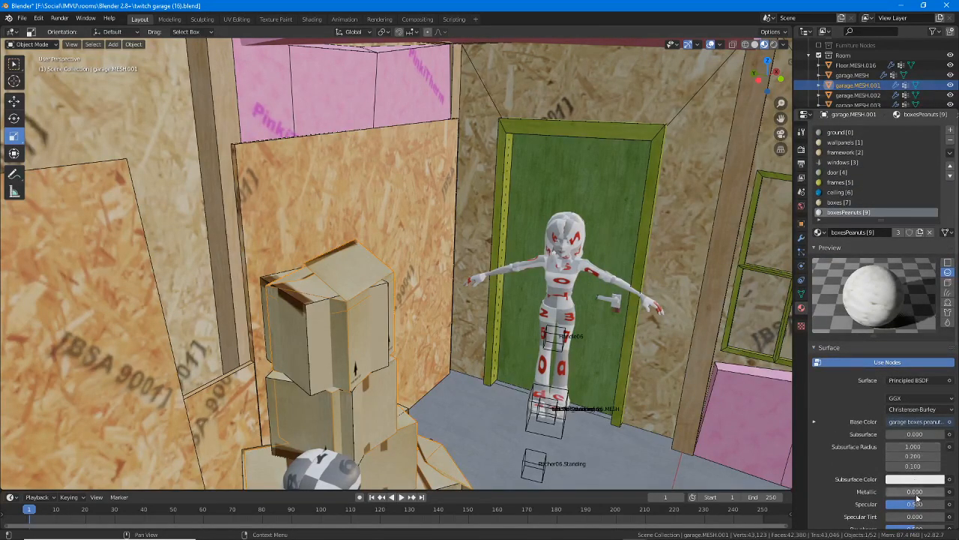
middle_drag(645, 407, 497, 311)
scroll(370, 268, up, 4)
shift+middle_drag(404, 311, 494, 379)
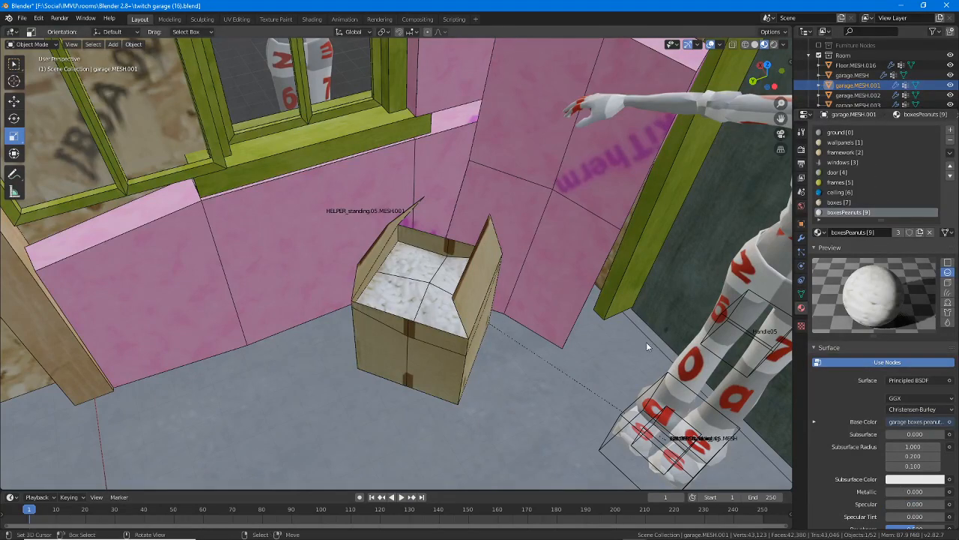
Set the Specular of the HELPER (standing) material to 0 on the figure beside the leaning insulation.
middle_drag(646, 342, 582, 264)
click(582, 264)
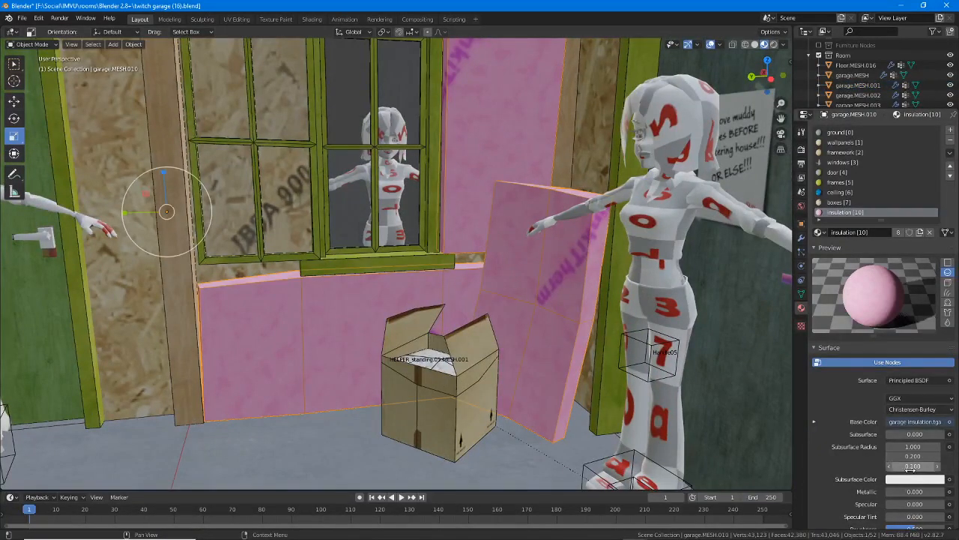
click(669, 125)
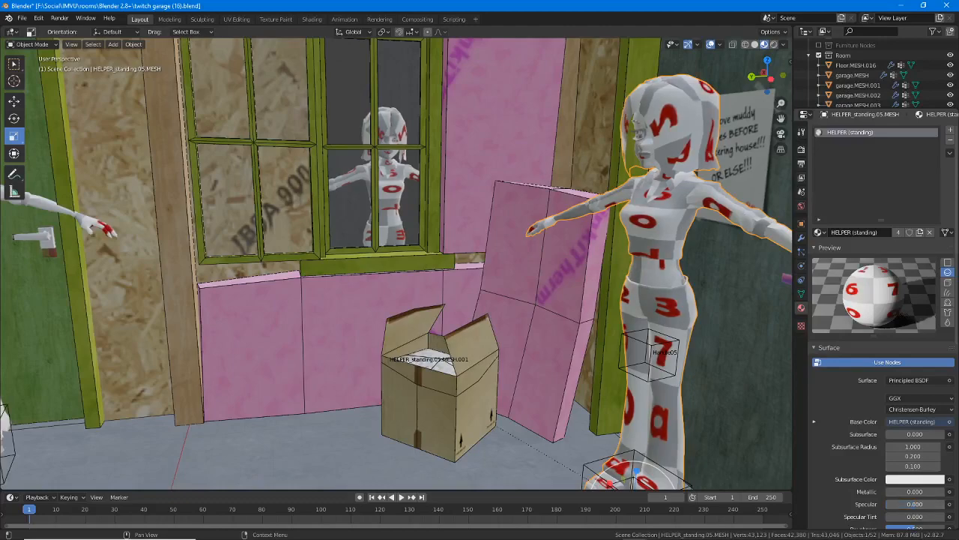
Set the Specular of the HELPER (sitting) material to 0 on the seated figure in front of the box stack.
middle_drag(464, 196, 307, 253)
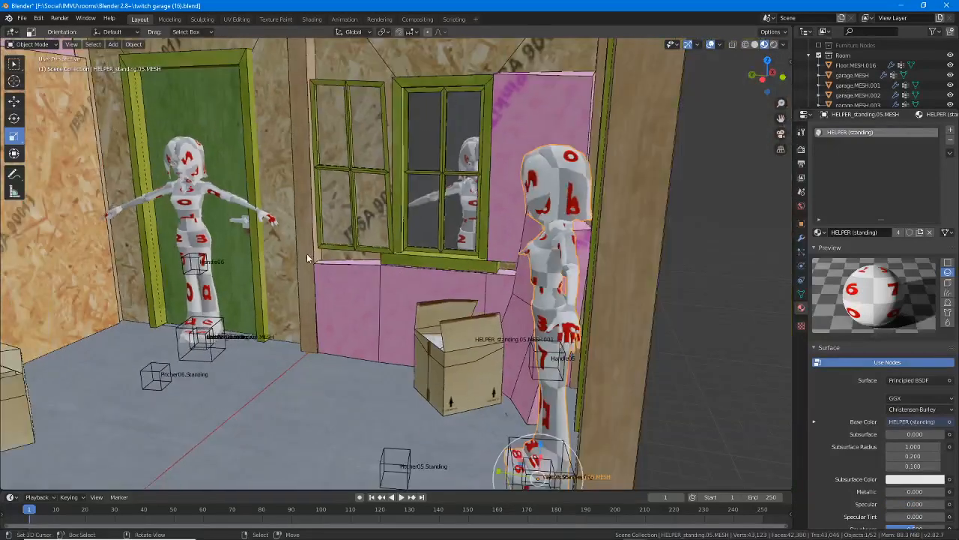
middle_drag(174, 271, 541, 281)
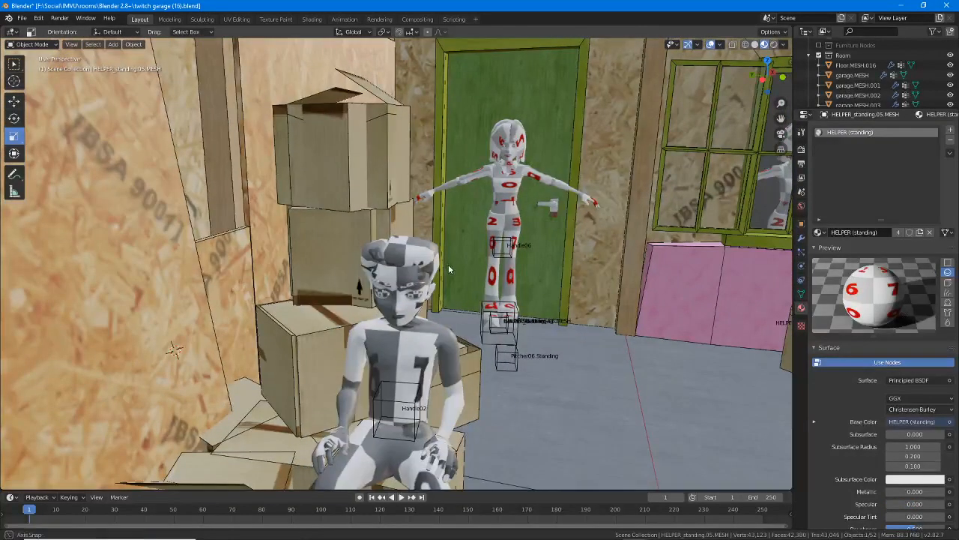
middle_drag(448, 265, 448, 268)
scroll(472, 296, up, 1)
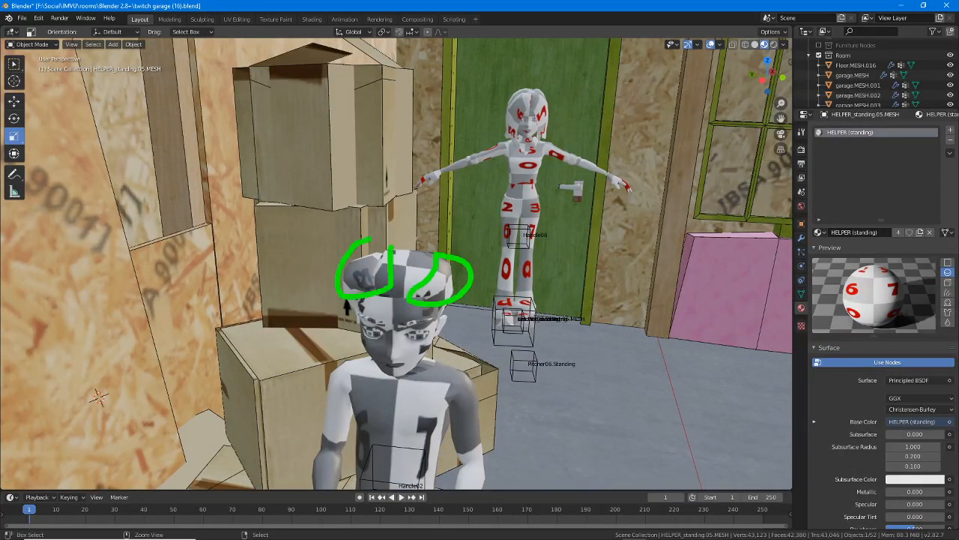
key(Escape)
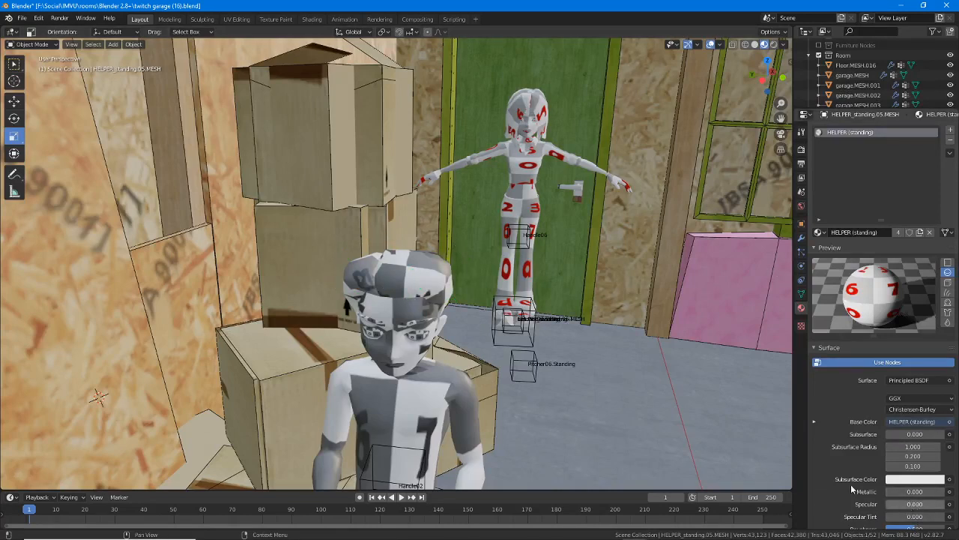
click(449, 409)
drag(933, 505, 890, 505)
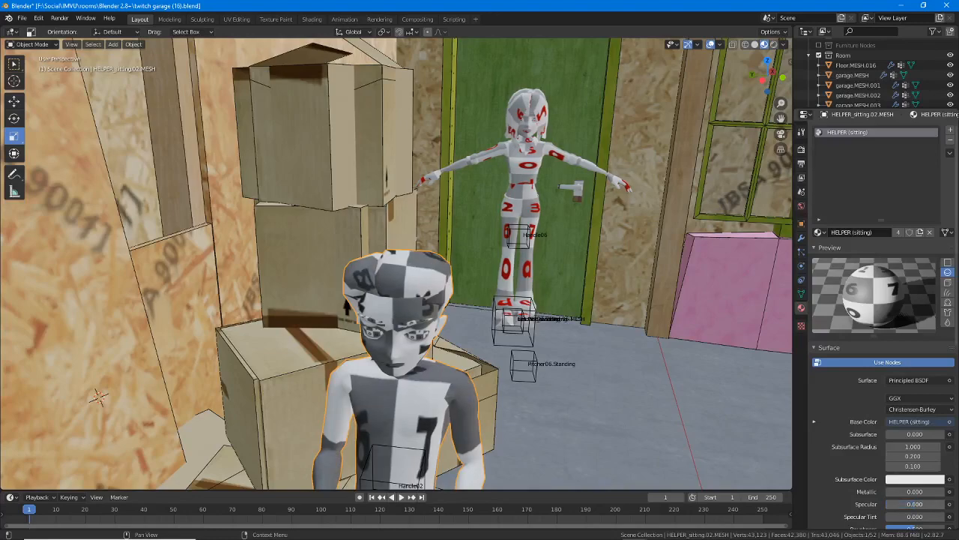
Try to move the box object Floor.MESH.016 out of the stack, and hide it in the viewport.
middle_drag(607, 339, 534, 328)
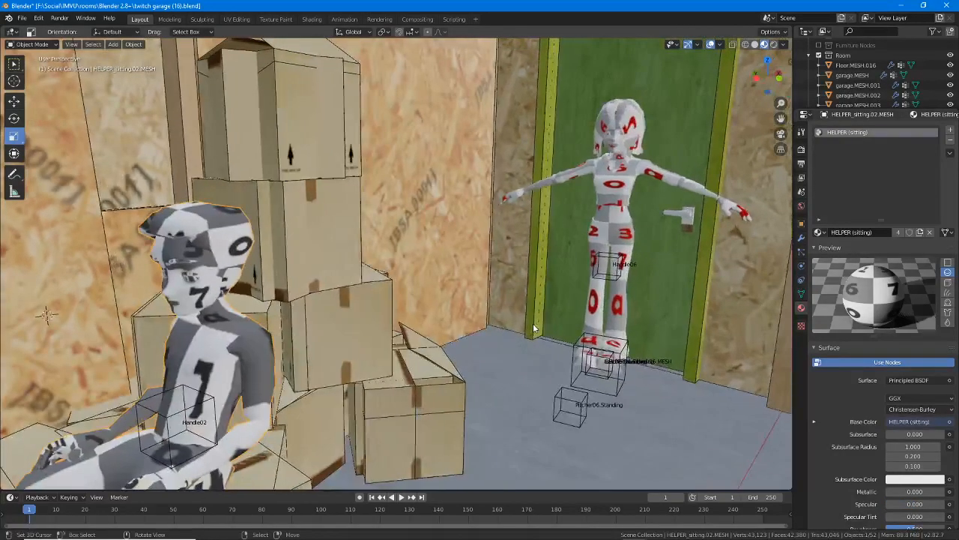
middle_drag(351, 290, 420, 220)
click(314, 261)
key(shift+d)
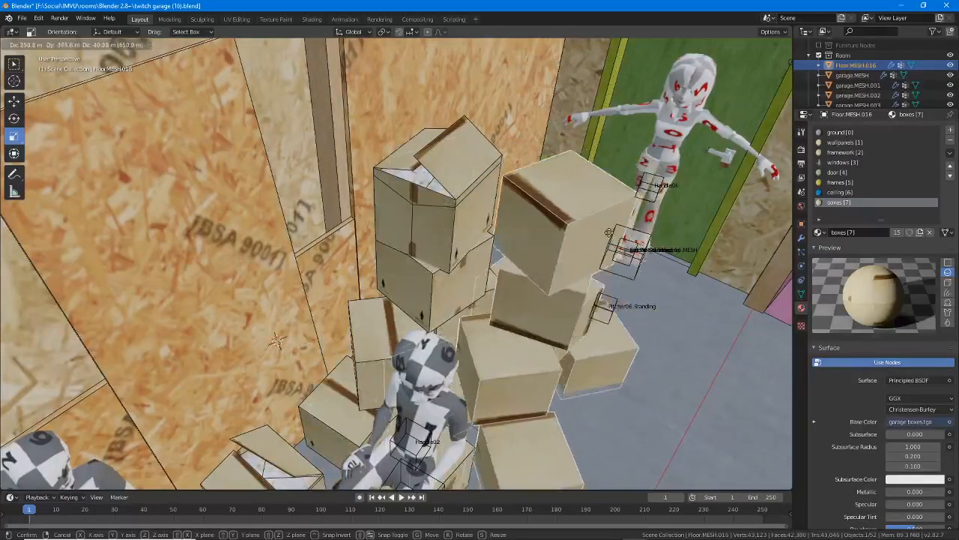
right_click(564, 236)
middle_drag(515, 234, 510, 232)
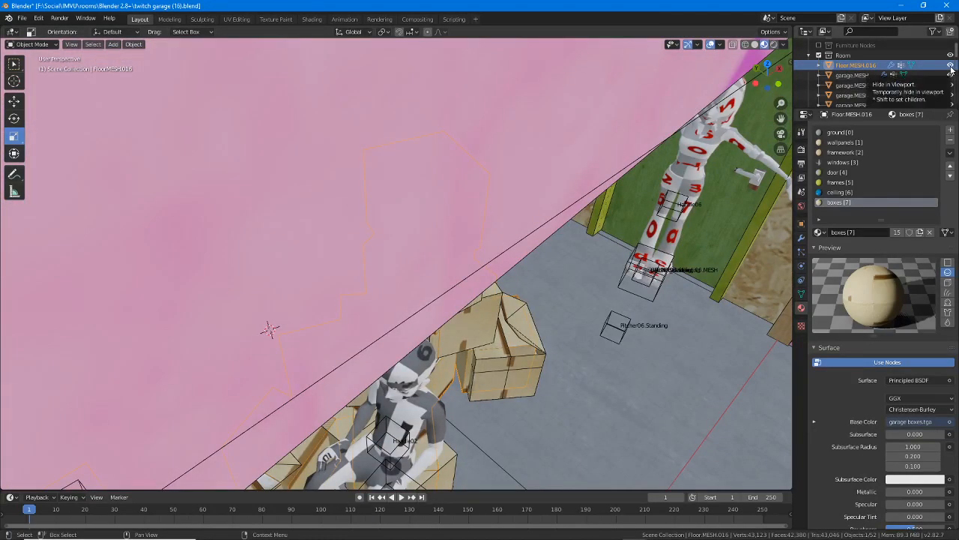
click(950, 65)
Try to move the separated boxes garage.MESH.006 around the seated figures.
middle_drag(569, 307, 352, 225)
click(211, 346)
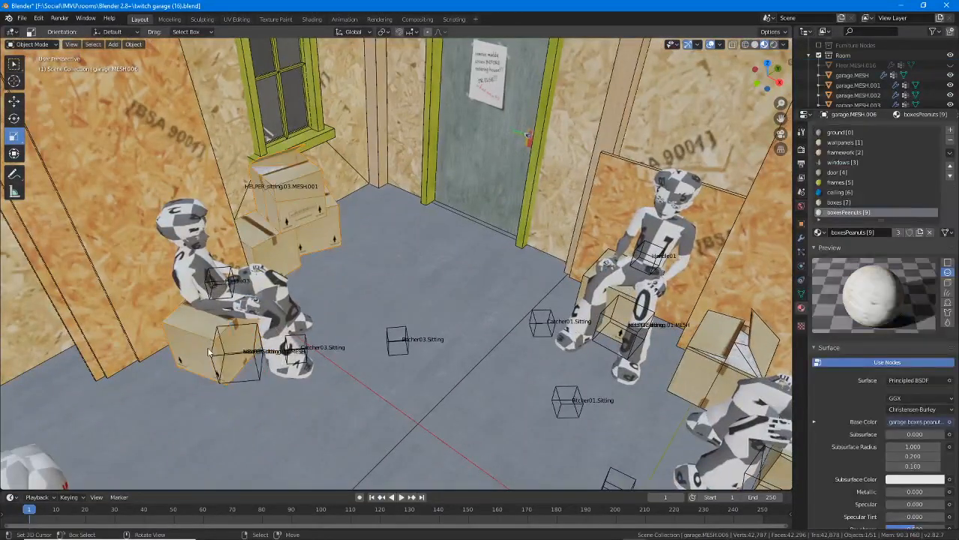
key(g)
key(Escape)
Select the wall panels garage.MESH.014 behind the box stack and view the corner by the green door.
scroll(451, 322, down, 3)
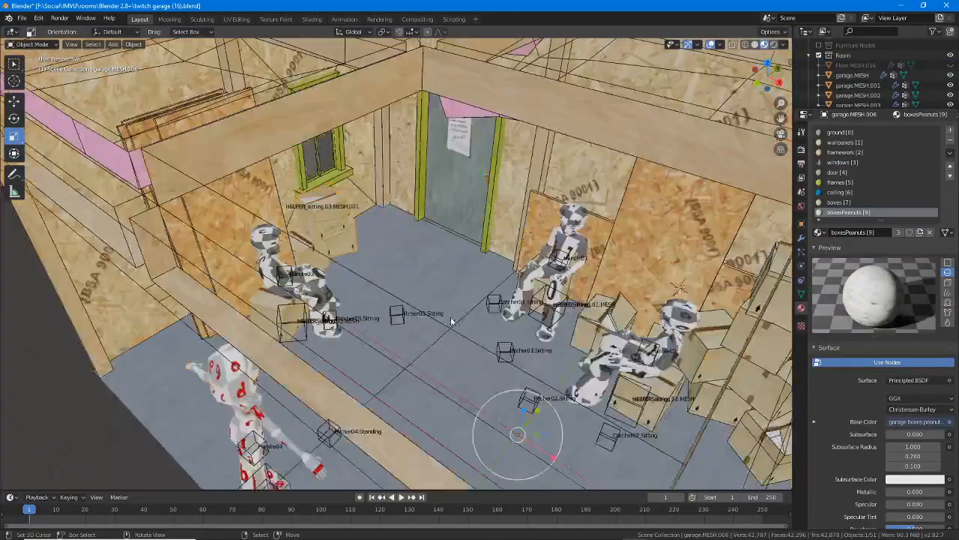
middle_drag(451, 321, 403, 227)
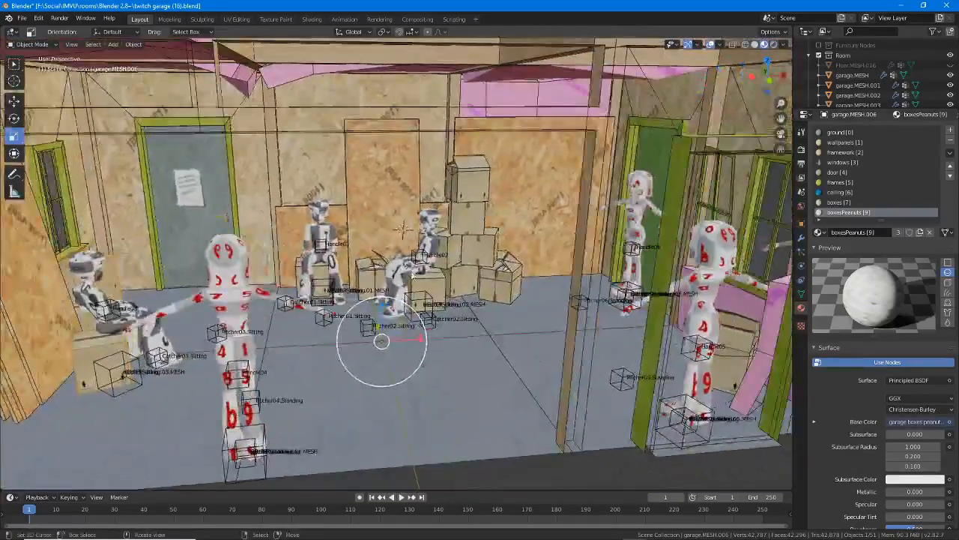
middle_drag(395, 263, 428, 283)
shift+middle_drag(600, 187, 492, 282)
scroll(527, 223, up, 5)
scroll(492, 306, down, 1)
scroll(504, 295, up, 1)
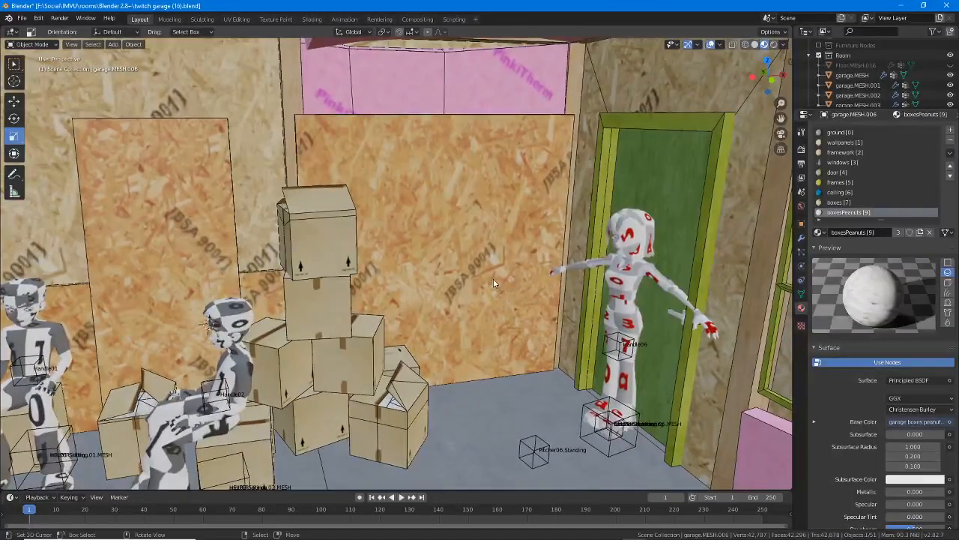
click(493, 283)
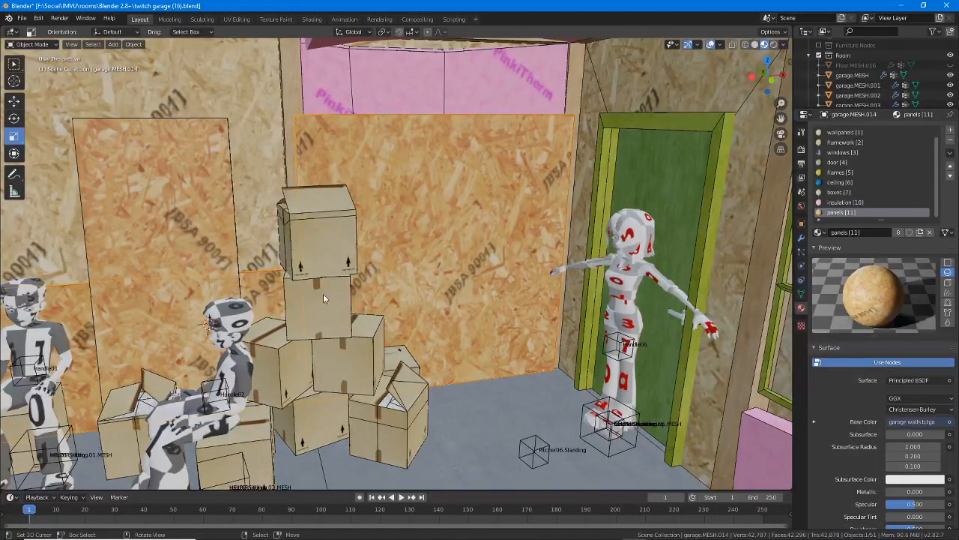
middle_drag(323, 293, 468, 326)
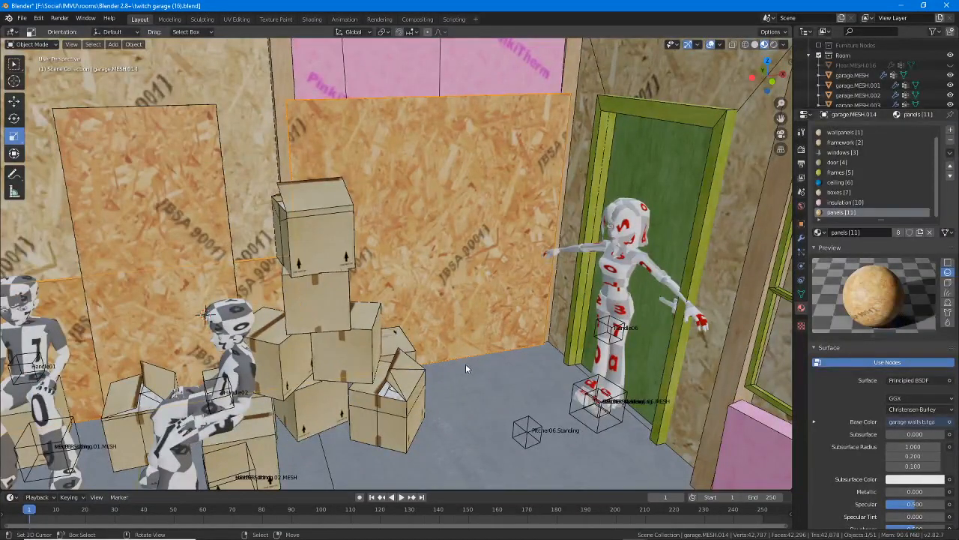
Add a 200 m cube mesh to the scene and frame it in the viewport.
click(112, 44)
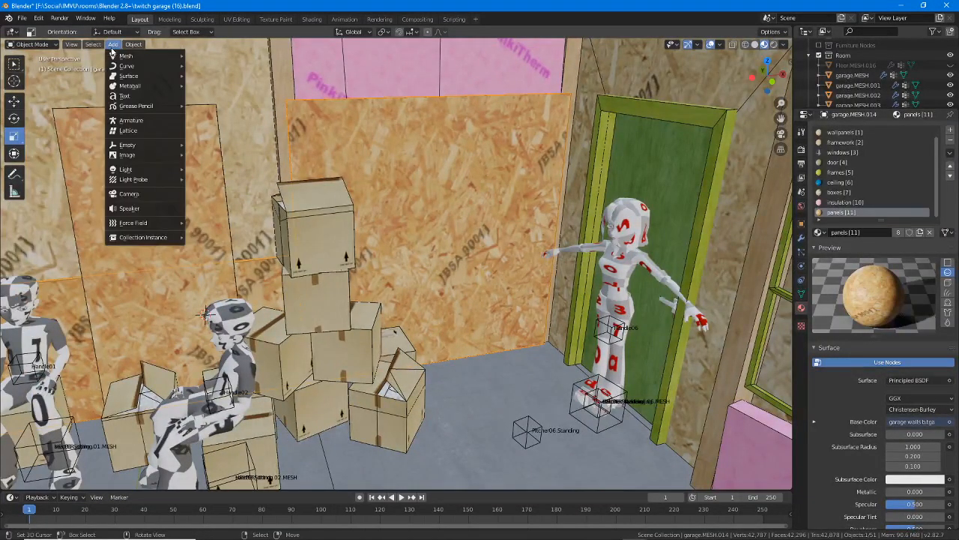
mouse_move(129, 56)
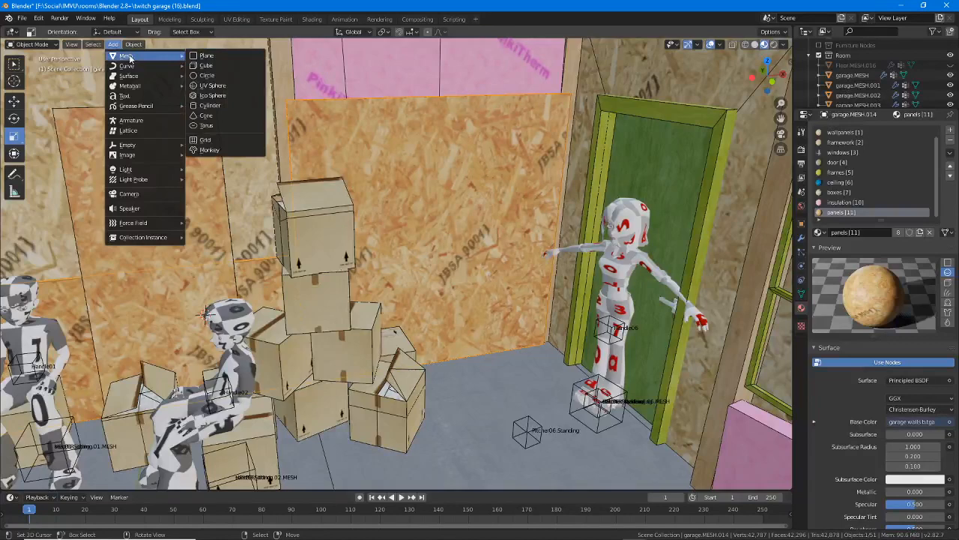
click(203, 64)
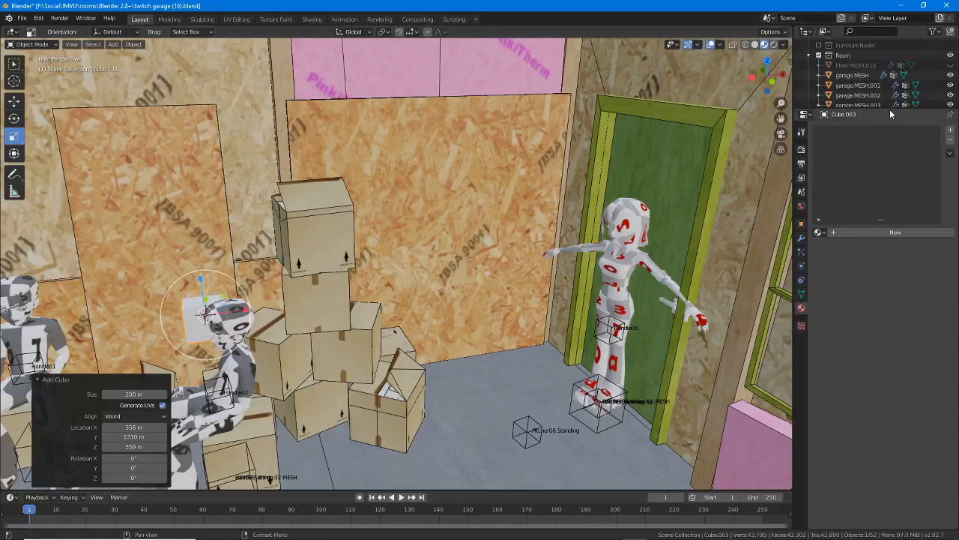
drag(889, 110, 886, 165)
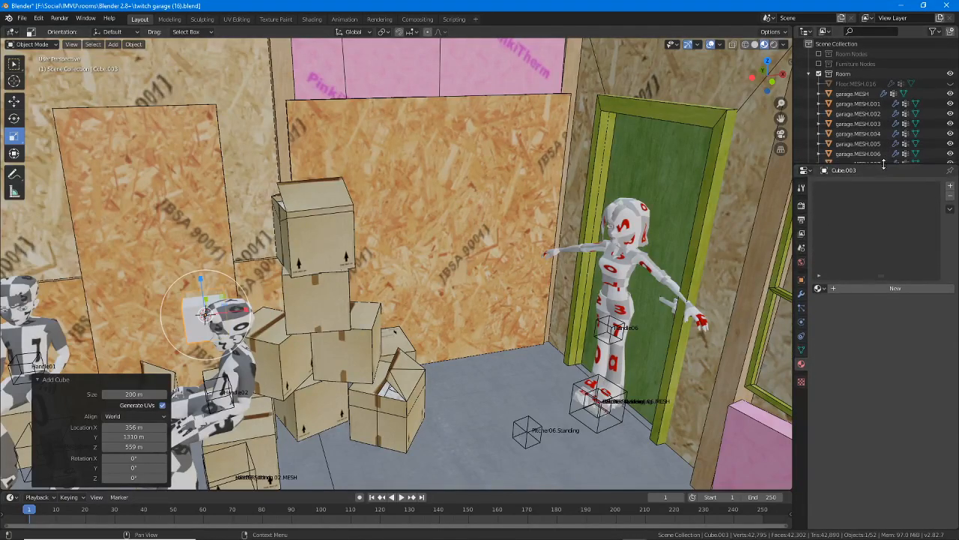
click(71, 45)
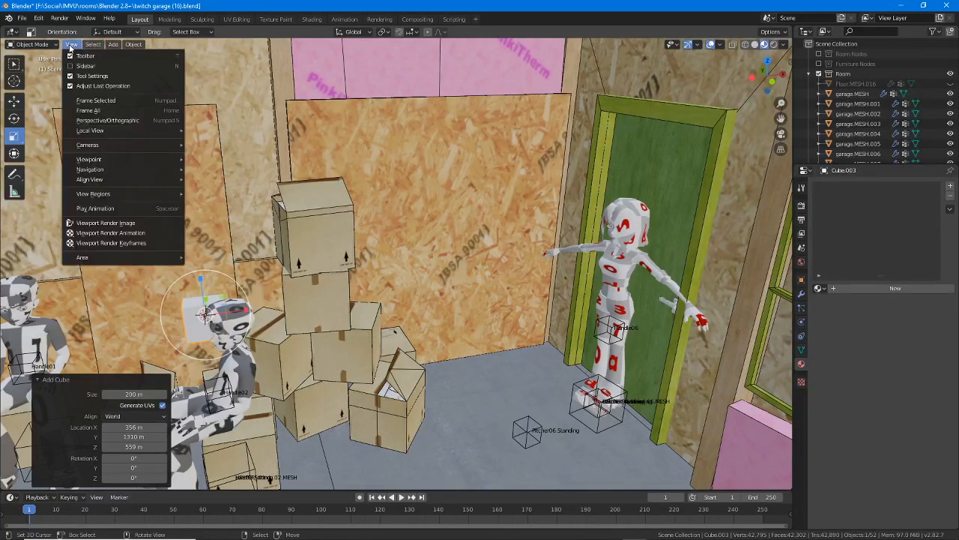
click(97, 100)
scroll(307, 198, down, 10)
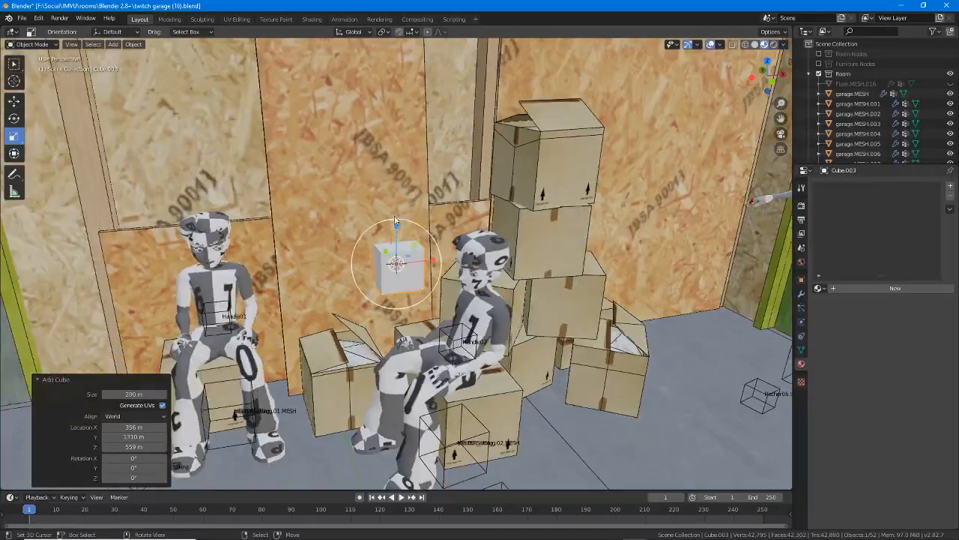
mouse_move(395, 221)
middle_down()
mouse_move(472, 210)
mouse_move(401, 221)
middle_up()
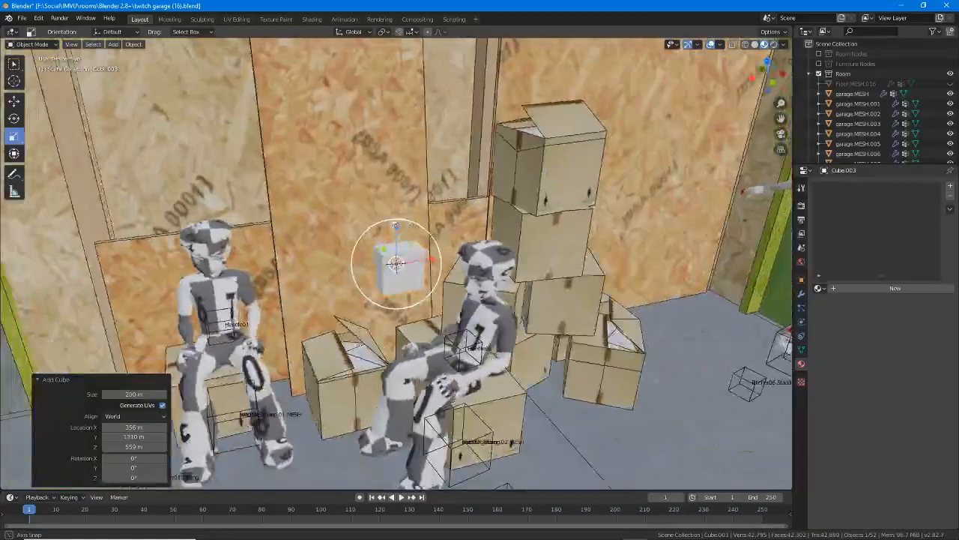
Move the new cube past the box stack and down onto the floor in front of the panel beside the green door.
click(13, 100)
drag(431, 260, 711, 215)
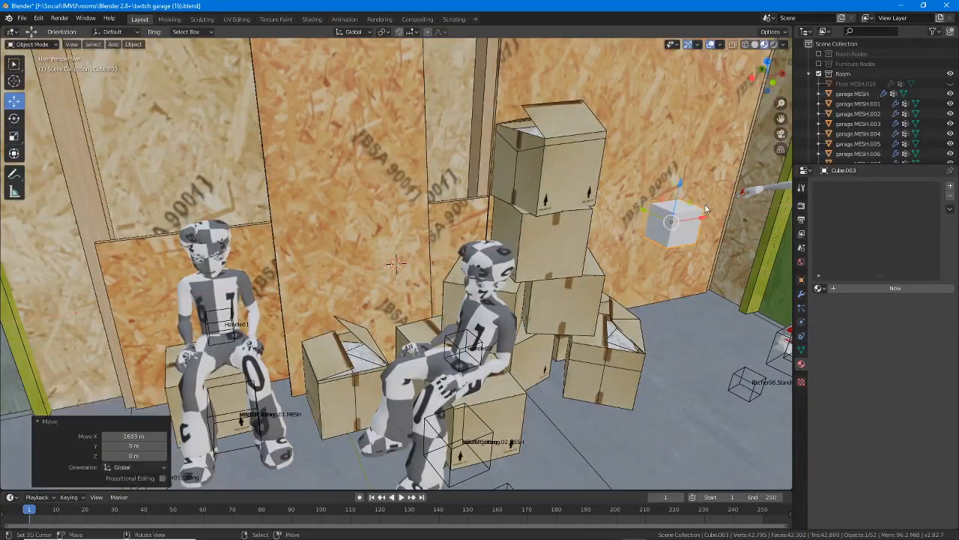
shift+middle_drag(711, 215, 422, 296)
scroll(423, 296, up, 4)
drag(471, 265, 452, 398)
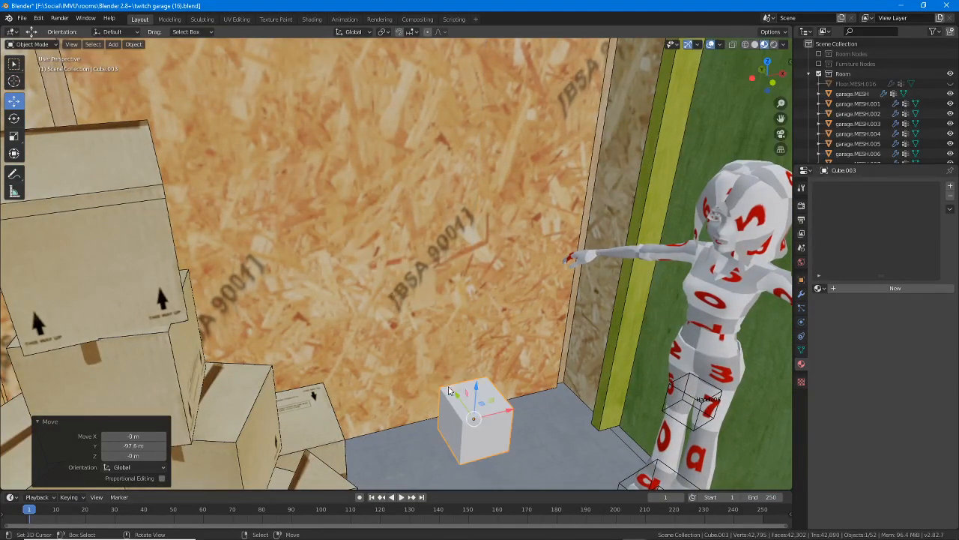
Scale the cube slightly wider along the X axis.
middle_drag(532, 398, 436, 227)
click(609, 212)
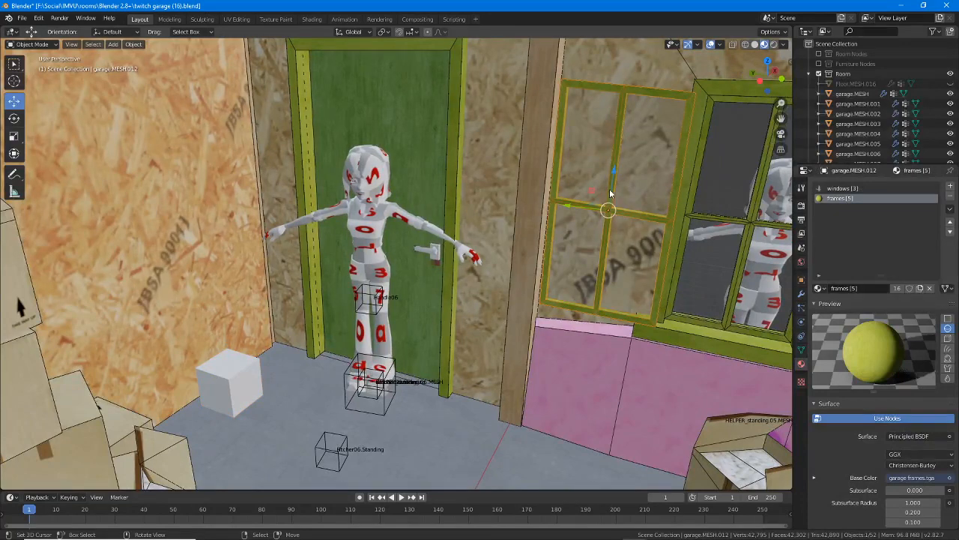
right_click(233, 379)
middle_drag(218, 386, 294, 342)
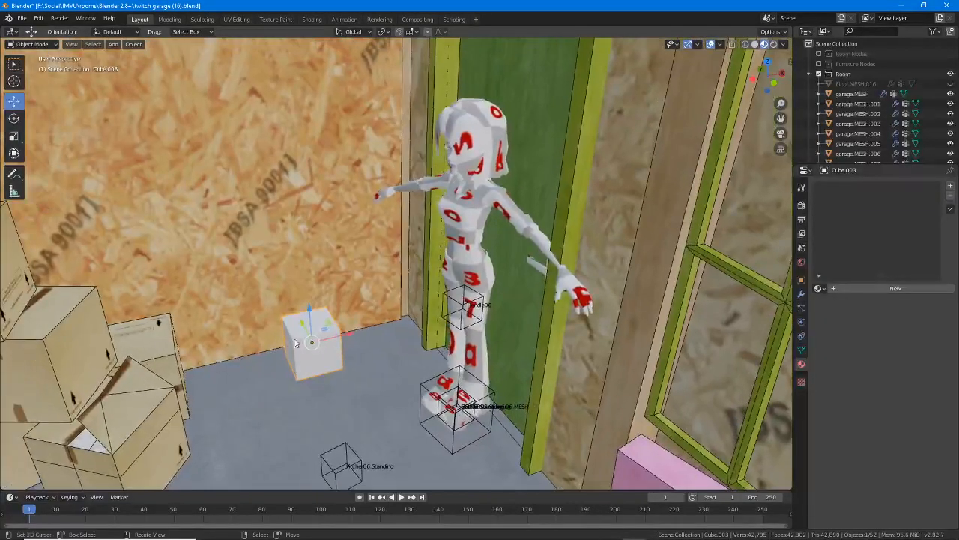
click(12, 138)
mouse_move(348, 331)
mouse_down()
mouse_move(373, 330)
mouse_move(365, 332)
mouse_up()
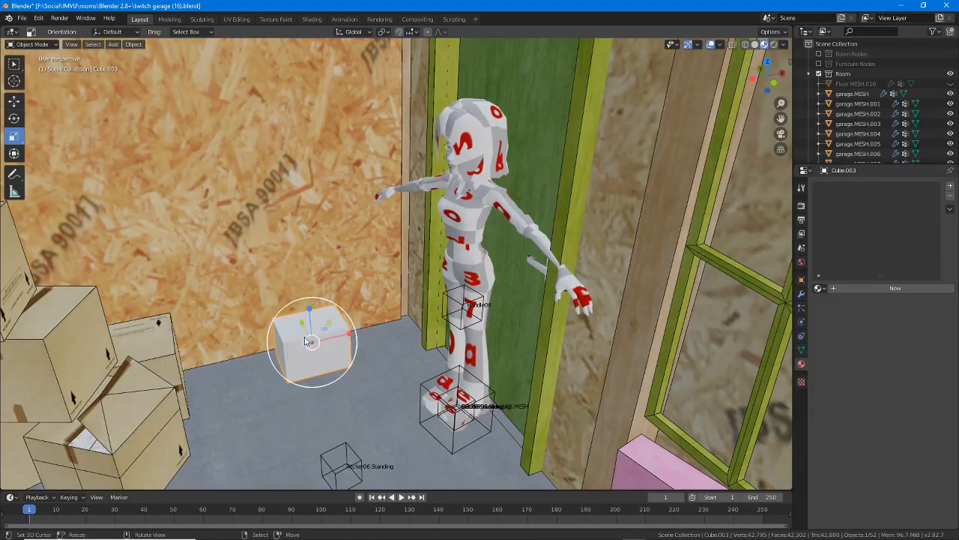
In Edit Mode, raise the cube's top face by 1100 m and by another 200 m to form a tall column.
click(15, 103)
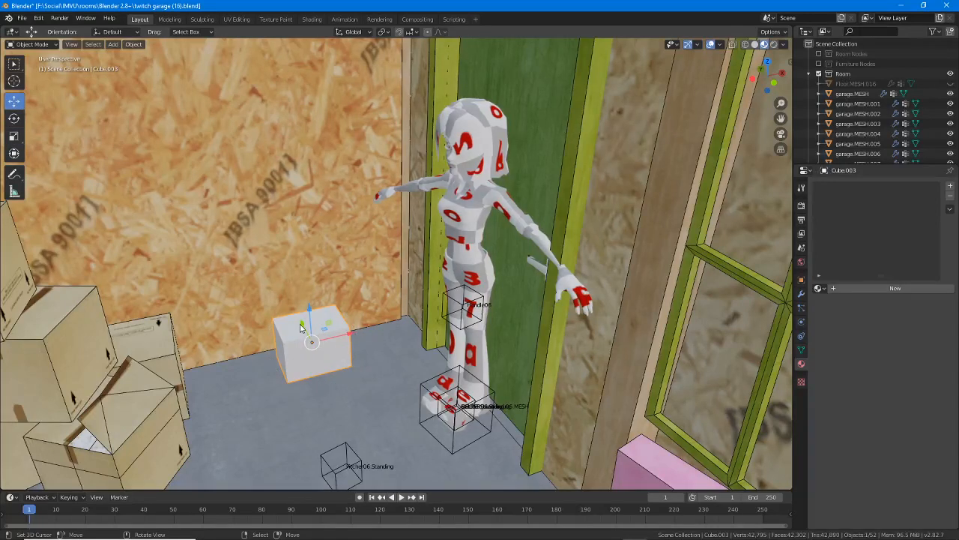
key(Tab)
click(323, 328)
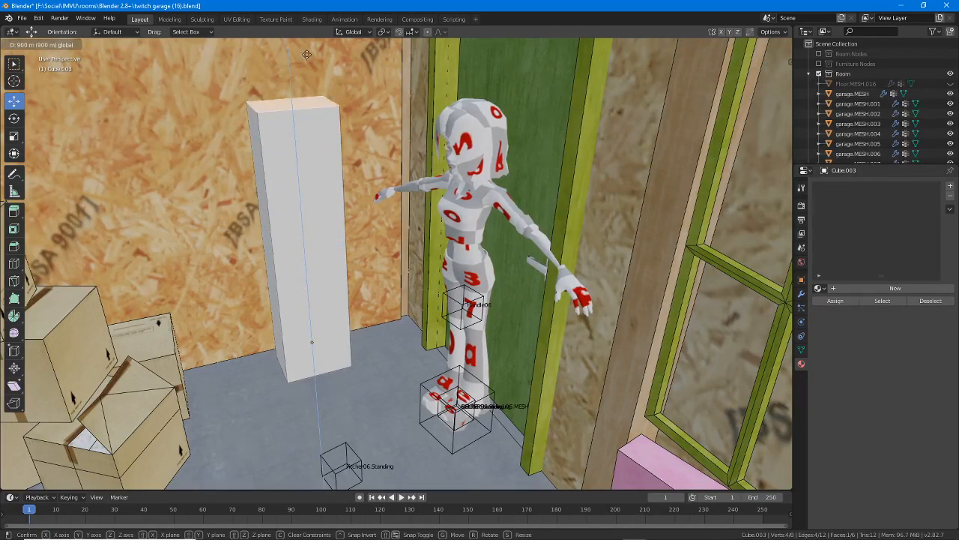
click(309, 453)
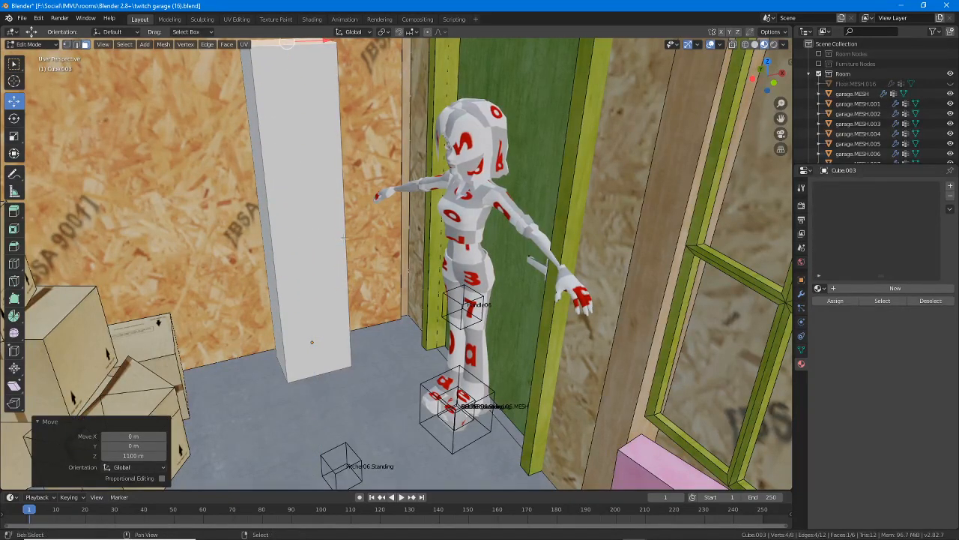
mouse_move(314, 271)
shift+middle_down()
mouse_move(317, 344)
mouse_move(340, 322)
mouse_move(303, 260)
shift+middle_up()
drag(268, 178, 266, 116)
Move the column's wall-side face by -170 m along Y to thin the column into an upright board.
mouse_move(280, 322)
middle_down()
mouse_move(286, 312)
mouse_move(268, 330)
middle_up()
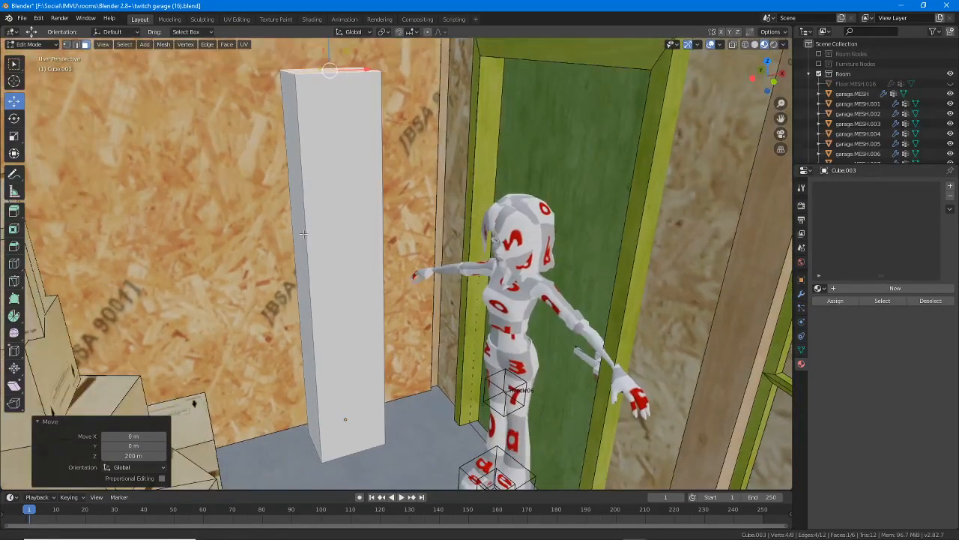
middle_drag(312, 249, 294, 267)
click(294, 269)
middle_drag(313, 335, 289, 337)
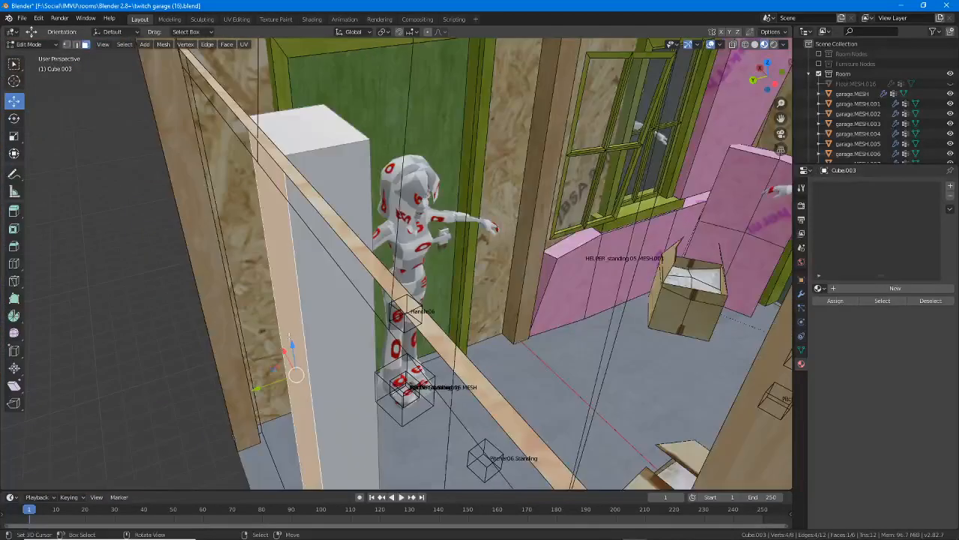
key(g)
key(y)
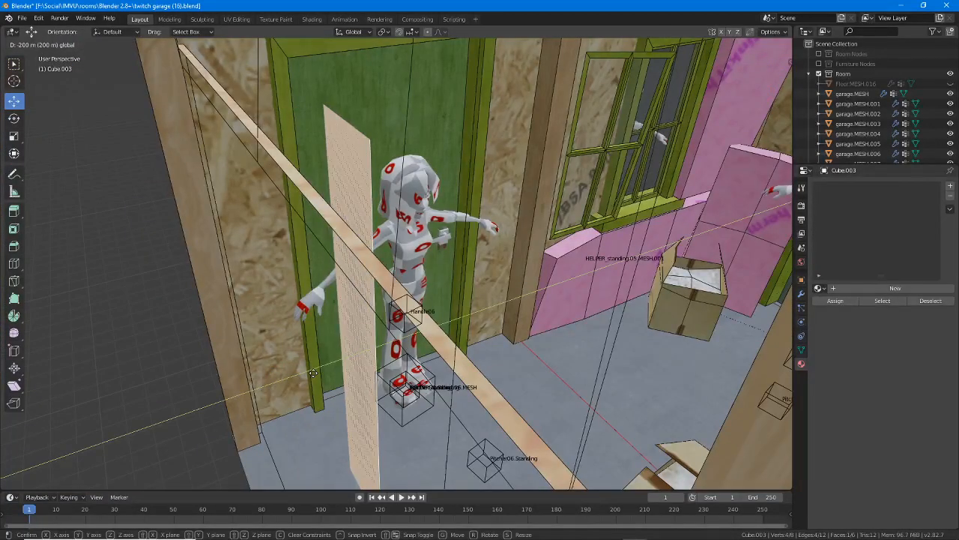
drag(309, 374, 309, 374)
middle_drag(487, 322, 362, 254)
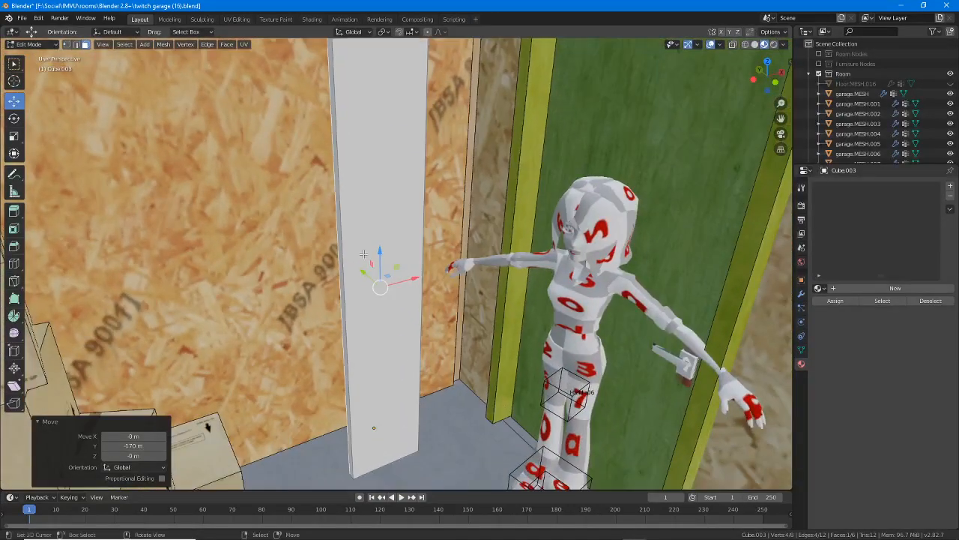
middle_drag(383, 296, 387, 323)
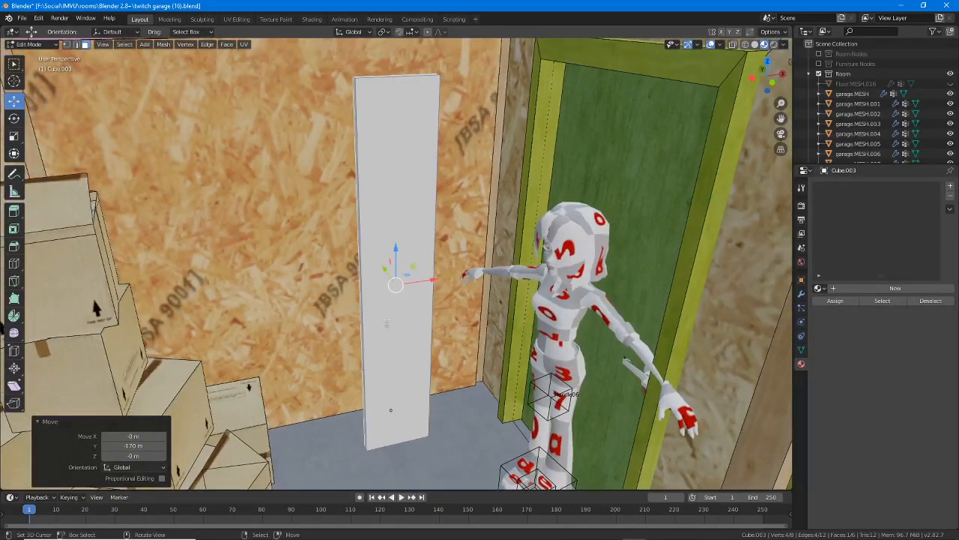
click(395, 417)
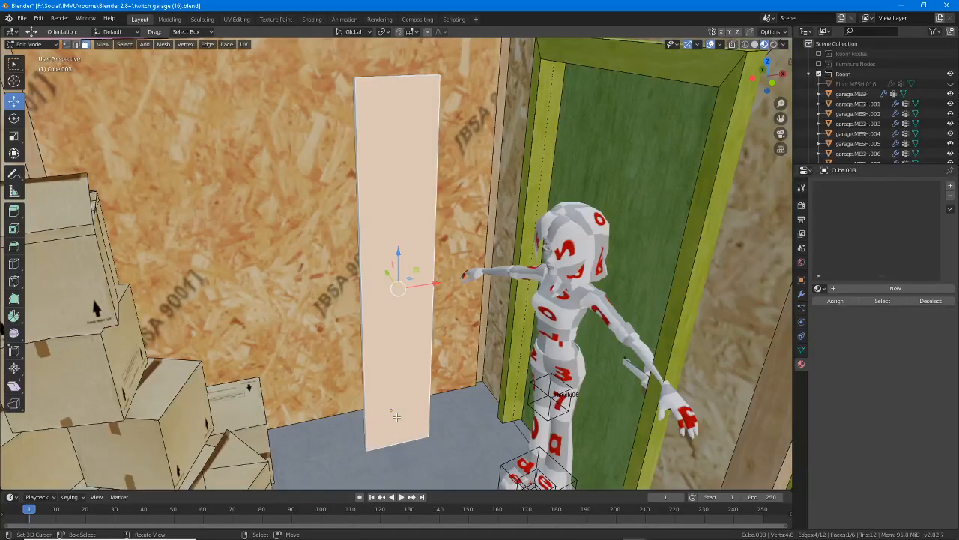
middle_drag(395, 416, 370, 351)
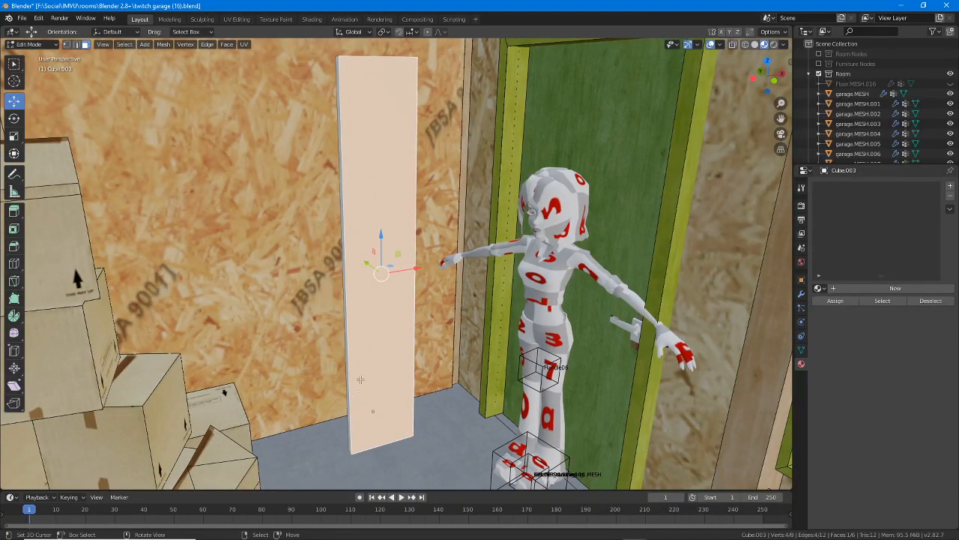
click(15, 263)
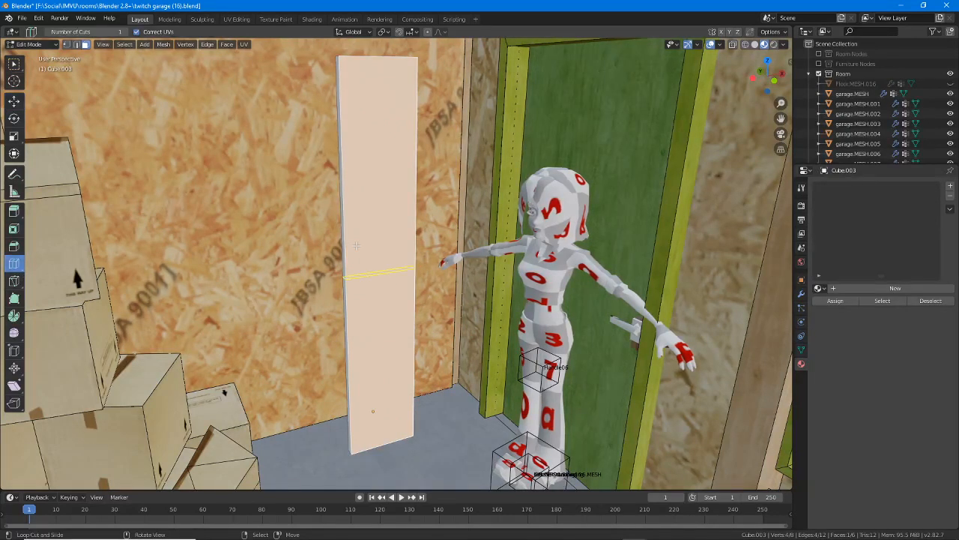
click(127, 32)
click(127, 32)
click(126, 32)
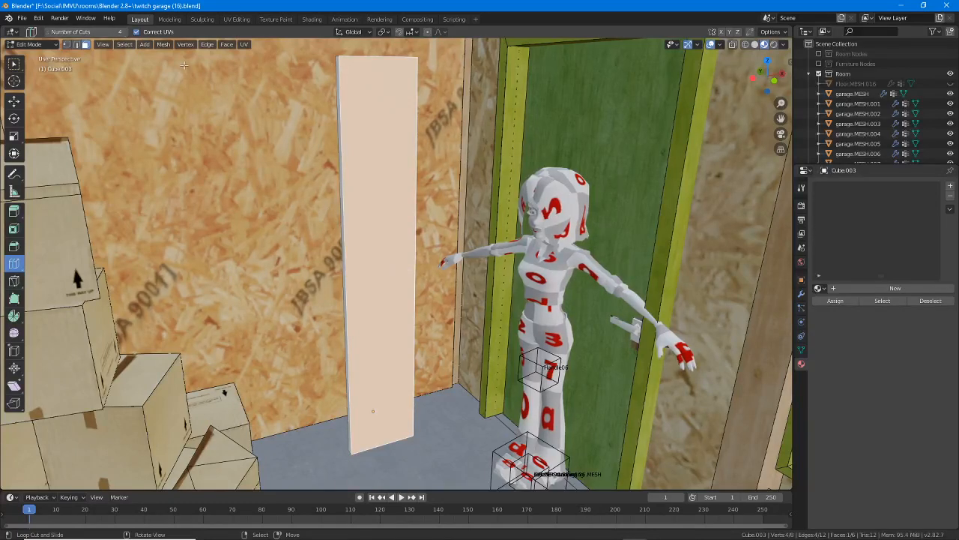
click(126, 32)
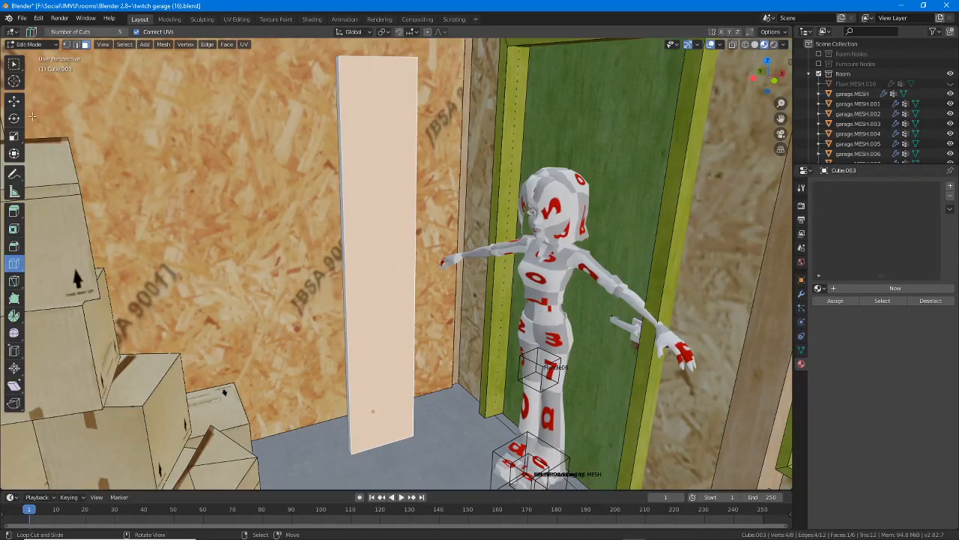
click(14, 102)
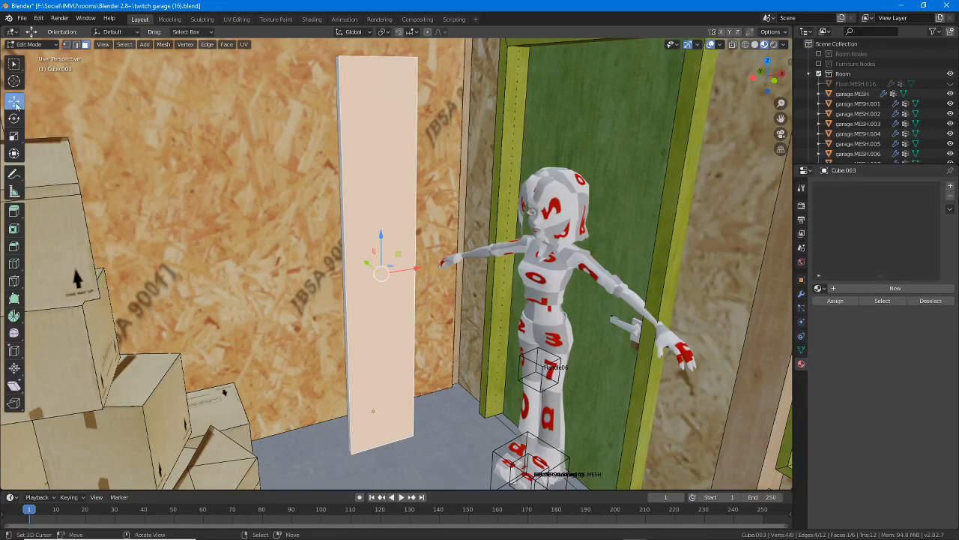
Divide the board's height with six evenly spaced horizontal loop cuts, keeping the slide factor at 0.
middle_drag(341, 308, 337, 304)
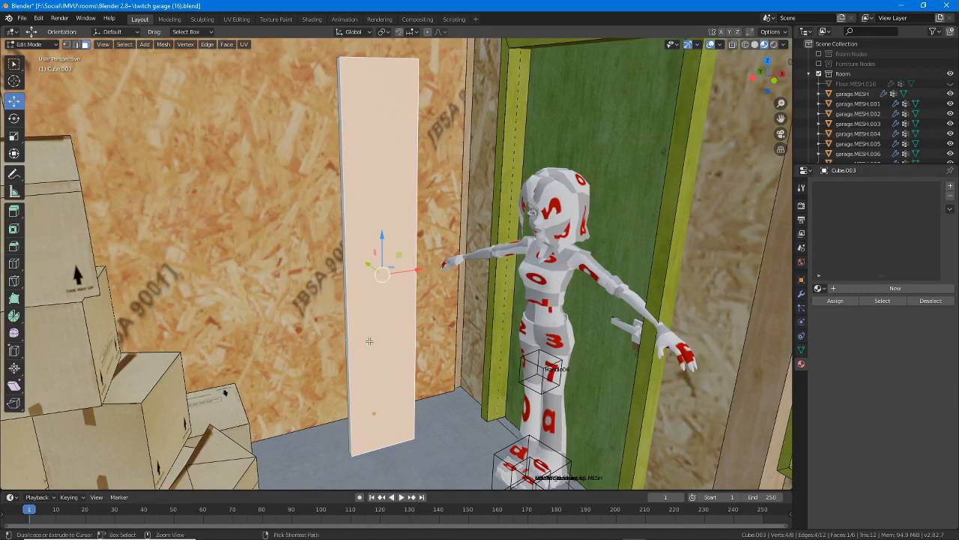
key(ctrl+r)
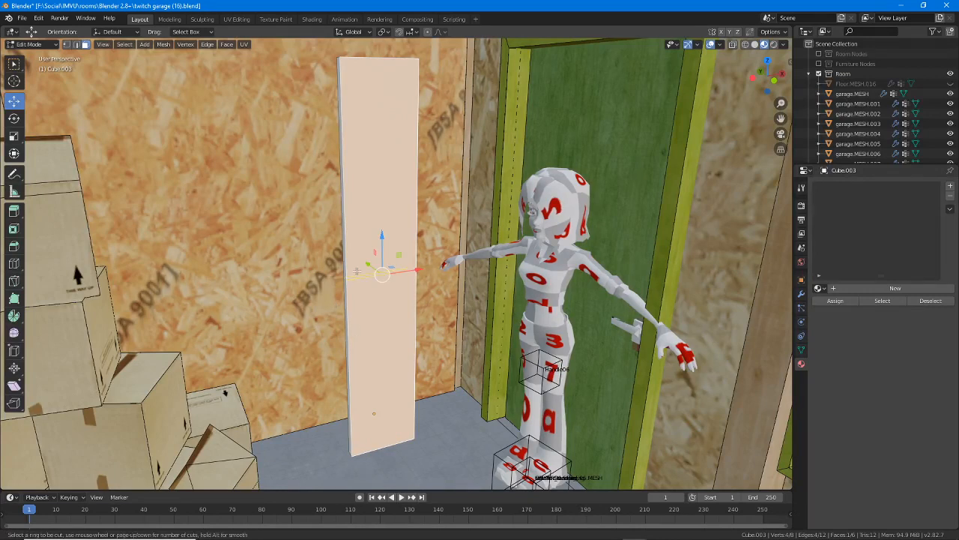
scroll(357, 270, up, 1)
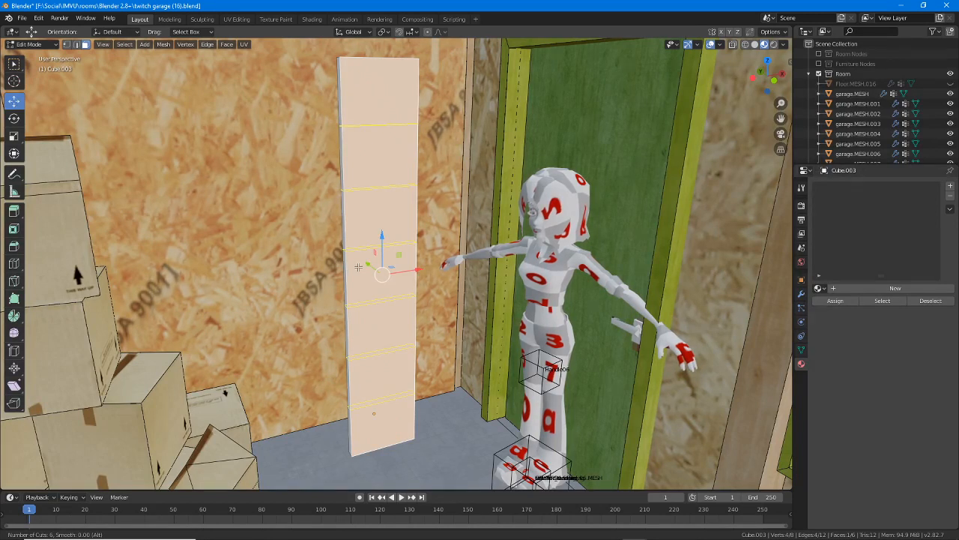
click(358, 267)
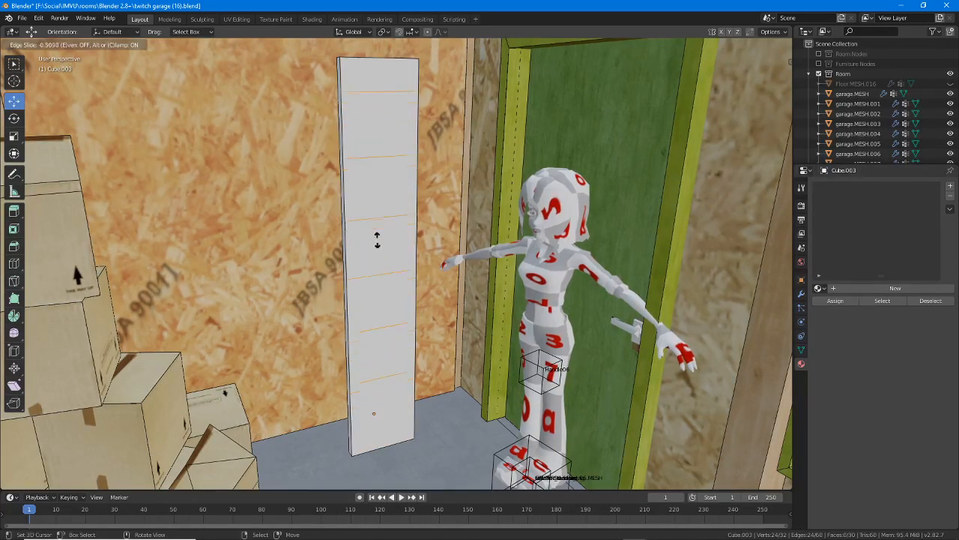
right_click(381, 254)
scroll(385, 277, up, 6)
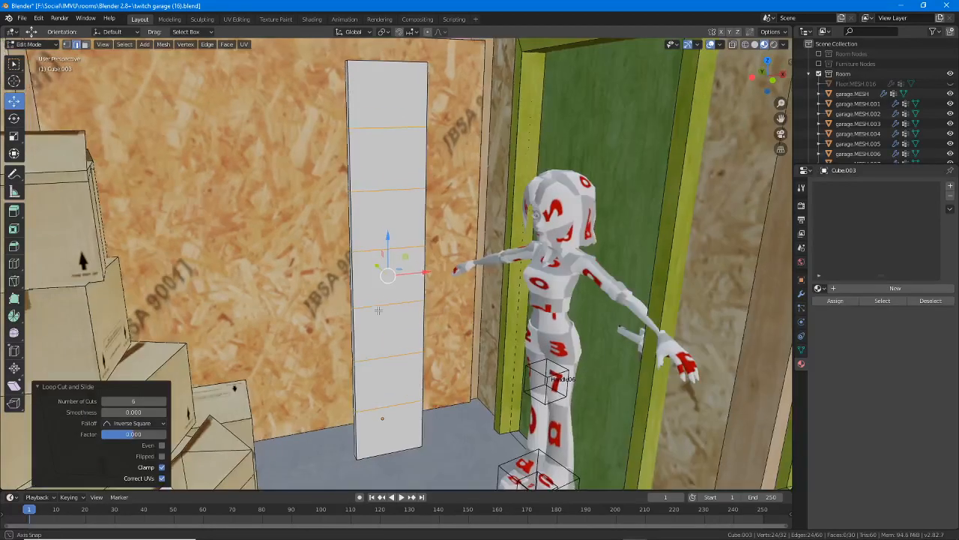
middle_drag(391, 299, 367, 337)
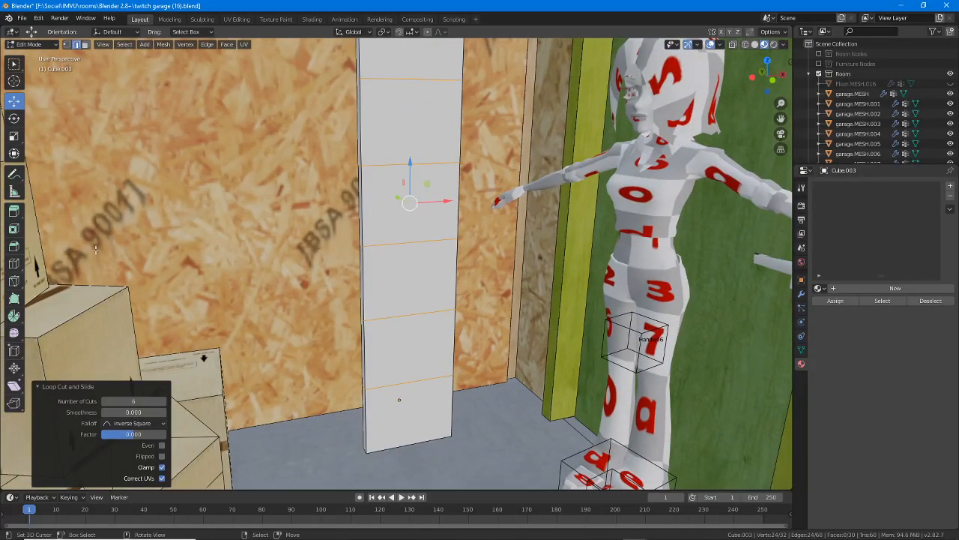
In face select mode, inset the board's four lowest front segments one by one, about 13 m thick.
click(85, 44)
click(367, 400)
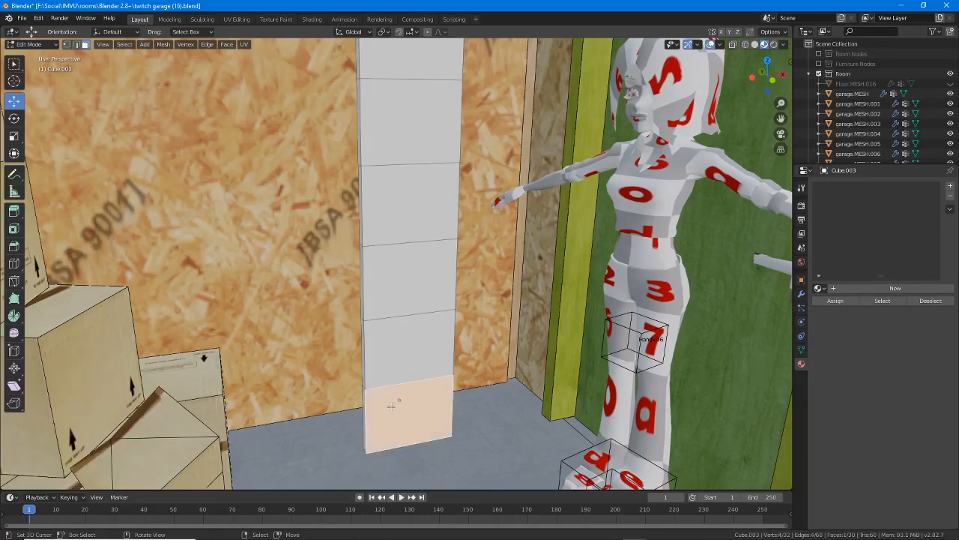
click(14, 229)
drag(431, 445, 426, 441)
click(415, 342)
drag(428, 375, 428, 370)
click(433, 296)
drag(433, 296, 428, 293)
click(433, 215)
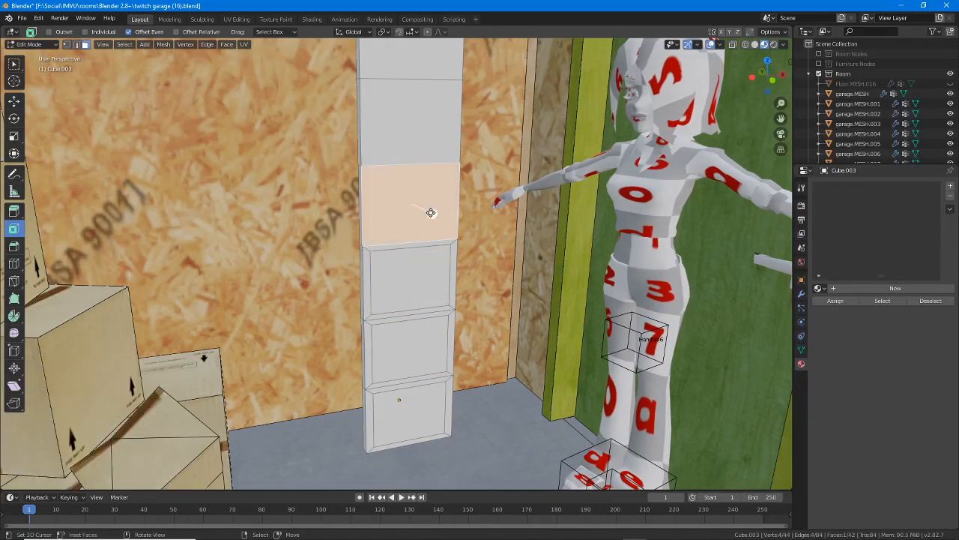
drag(431, 212, 426, 209)
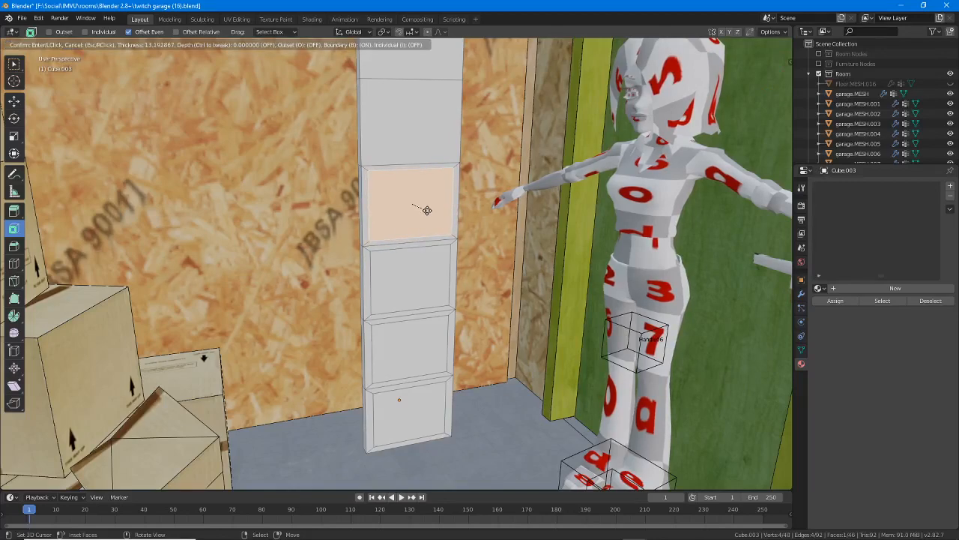
click(426, 210)
Inset the board's three upper front segments one by one, about 13 m thick, matching the lower ones.
mouse_move(430, 212)
middle_down()
mouse_move(430, 293)
mouse_move(433, 210)
middle_up()
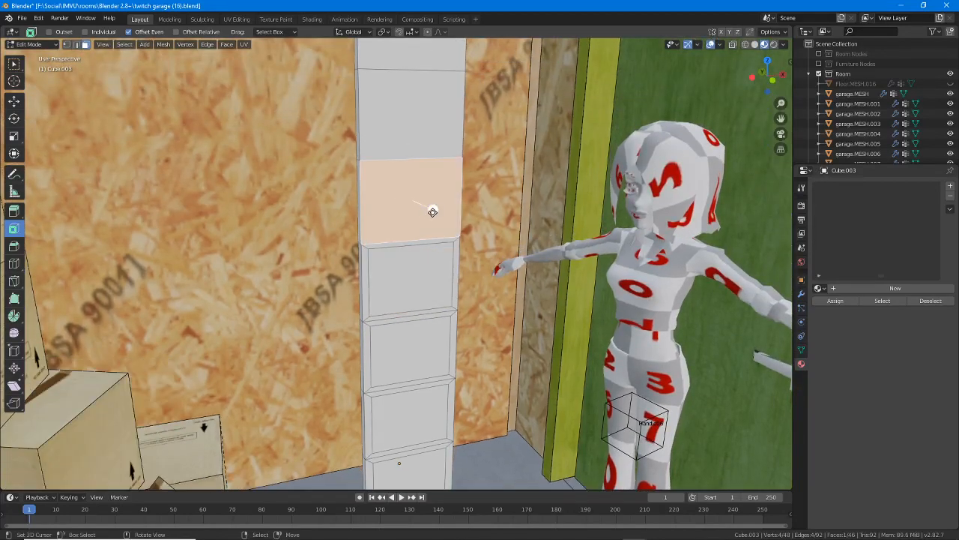
drag(433, 212, 429, 206)
right_click(411, 108)
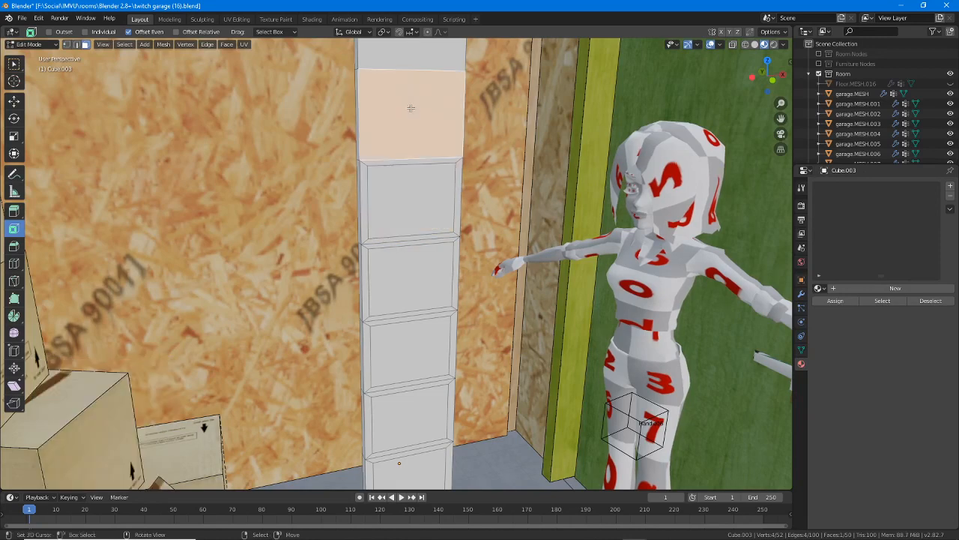
shift+middle_drag(417, 122, 414, 209)
key(i)
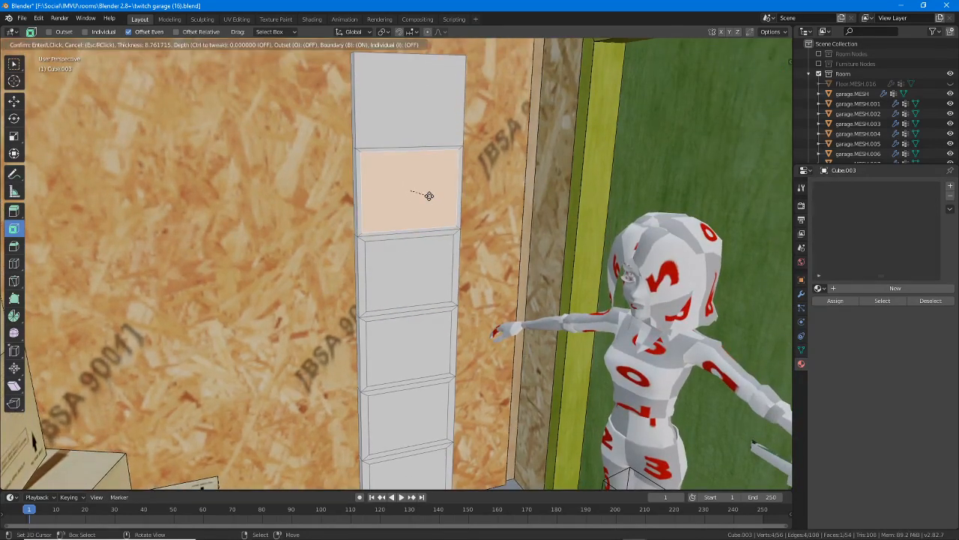
click(428, 195)
right_click(431, 98)
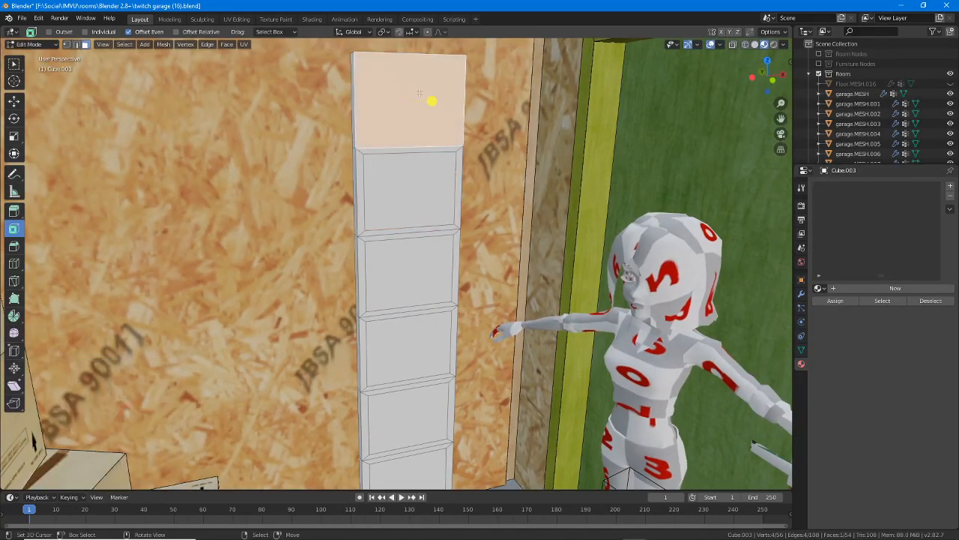
shift+middle_drag(430, 98, 430, 187)
key(i)
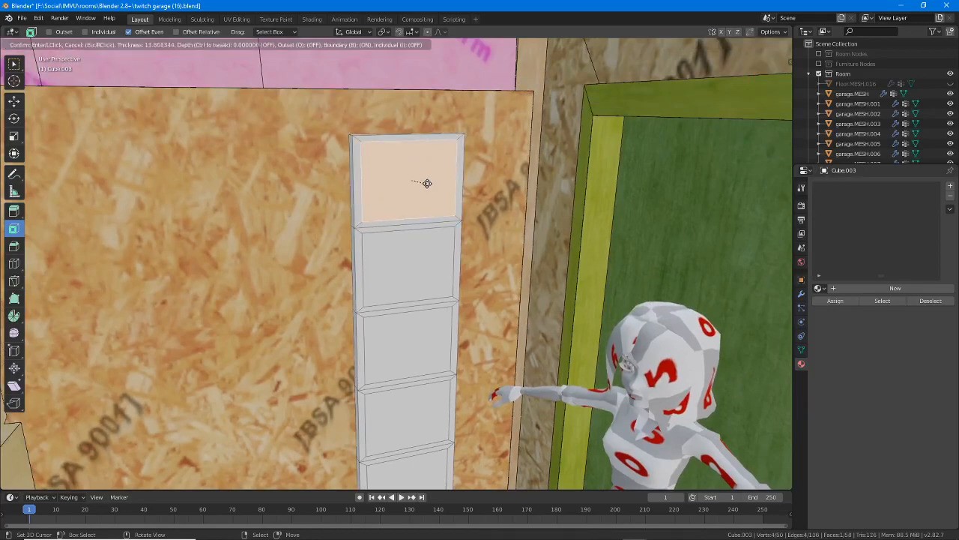
click(427, 182)
Delete the board's wall-side faces, its top and bottom end faces, and the outermost front inset strips at both ends.
middle_drag(429, 187, 543, 120)
right_click(401, 124)
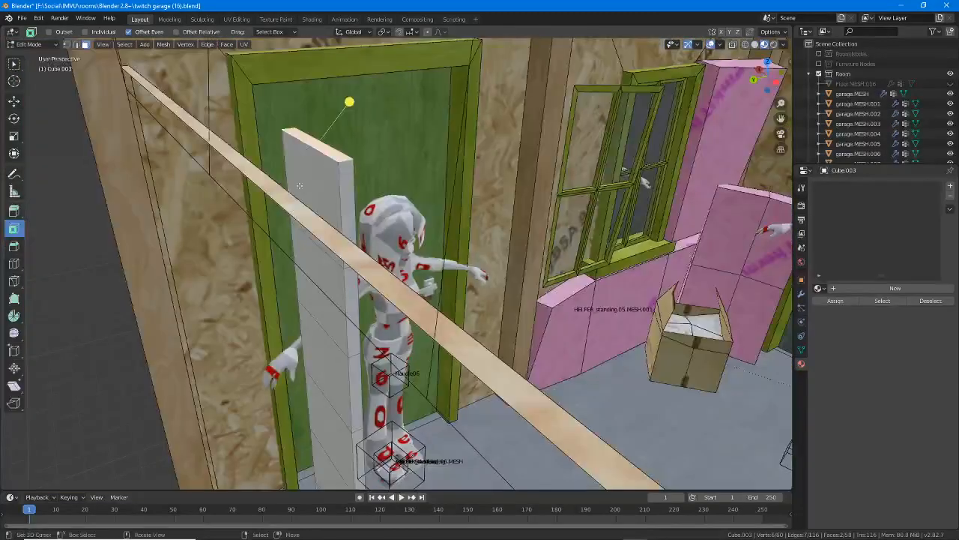
shift+right_click(324, 184)
middle_drag(324, 185, 334, 149)
shift+right_click(341, 283)
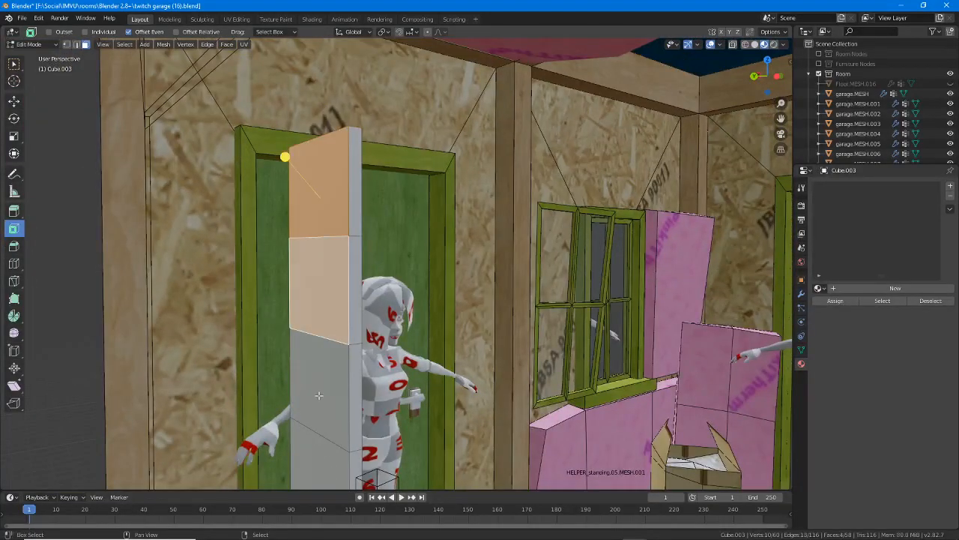
shift+right_click(323, 399)
shift+right_click(322, 449)
shift+middle_drag(321, 450, 401, 187)
shift+right_click(401, 193)
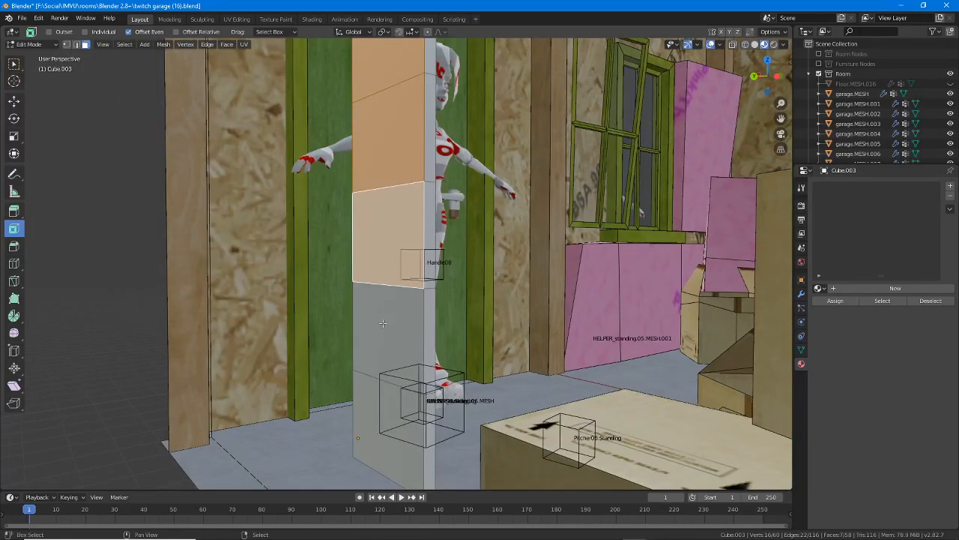
shift+right_click(384, 324)
shift+right_click(382, 427)
middle_drag(382, 427, 375, 346)
shift+right_click(375, 346)
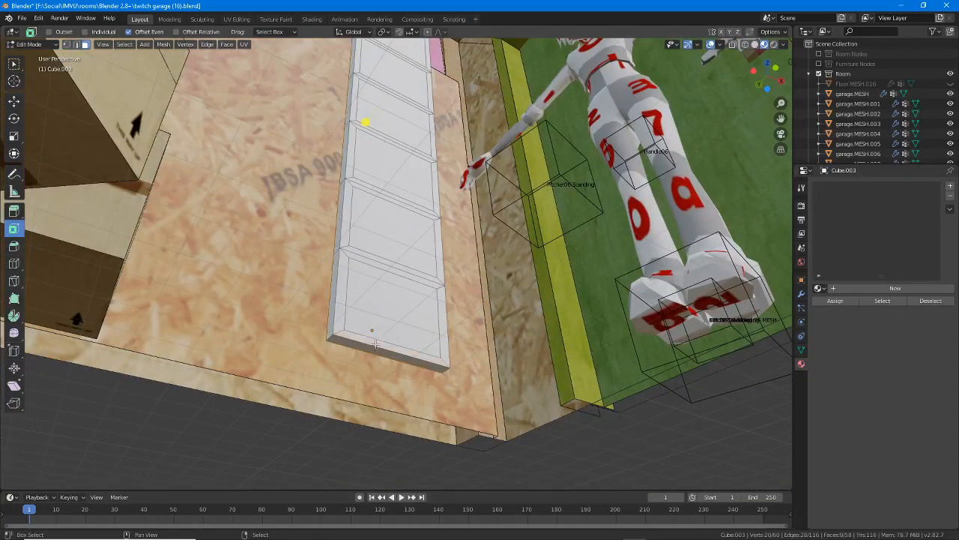
shift+right_click(375, 350)
middle_drag(397, 277, 386, 307)
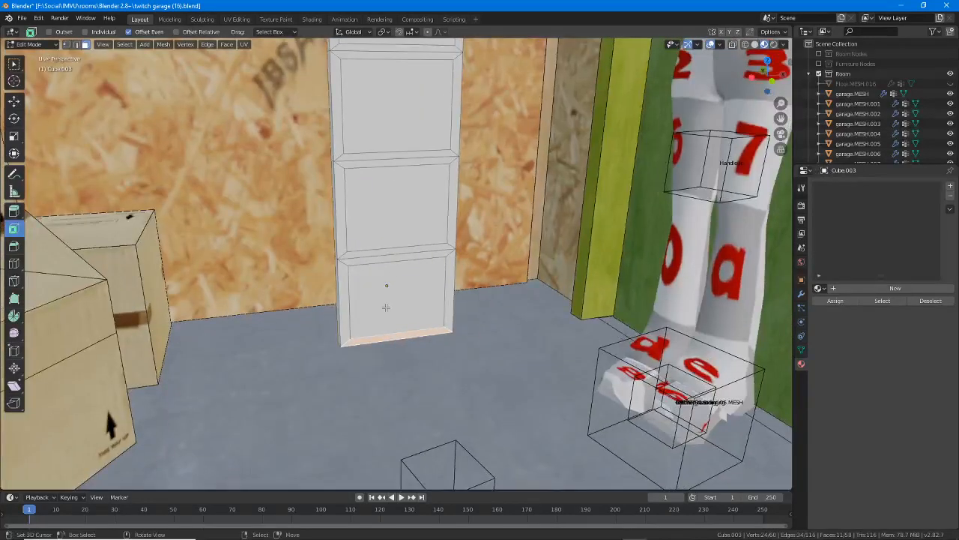
key(x)
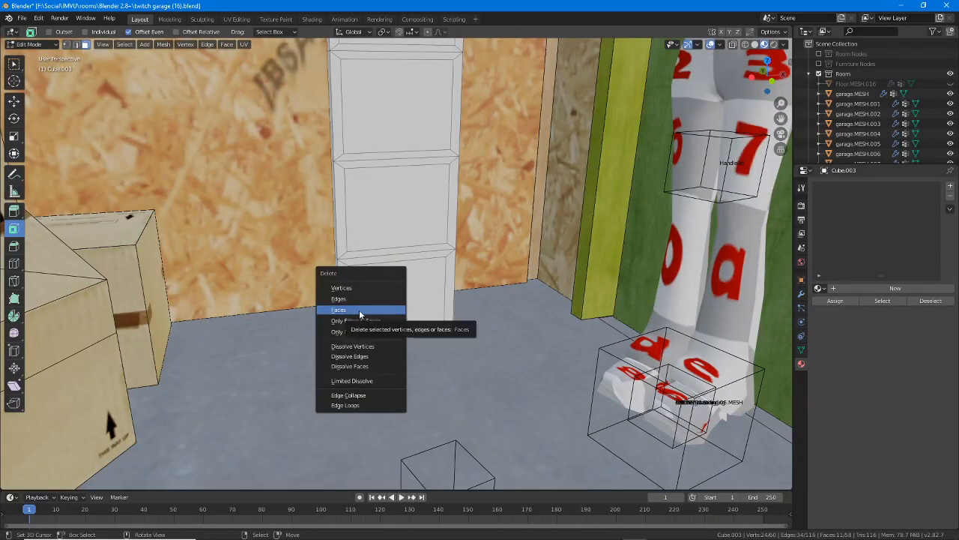
click(360, 311)
Select all seven inset front panels together and activate the Extrude Region tool.
right_click(410, 289)
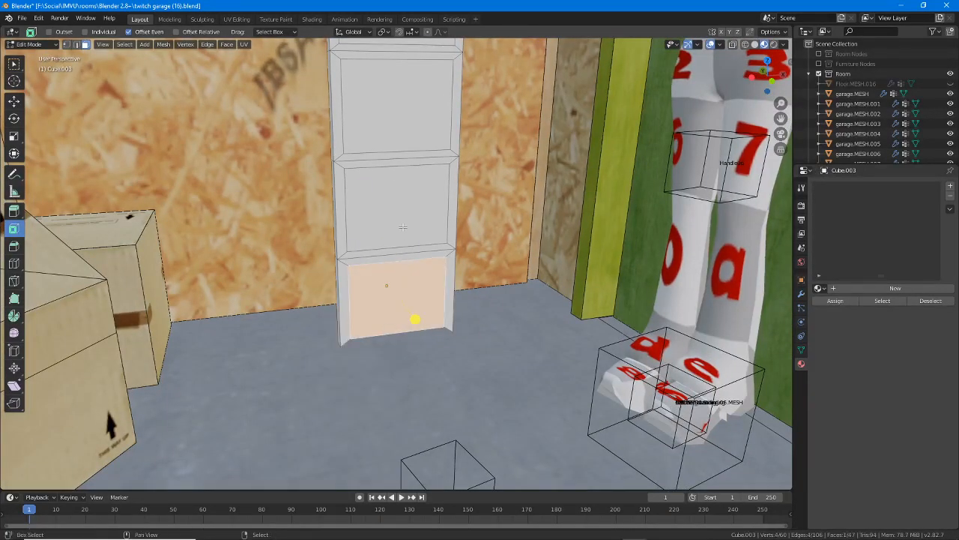
shift+right_click(402, 227)
shift+right_click(399, 116)
shift+middle_drag(398, 115, 416, 280)
shift+right_click(404, 271)
shift+right_click(408, 187)
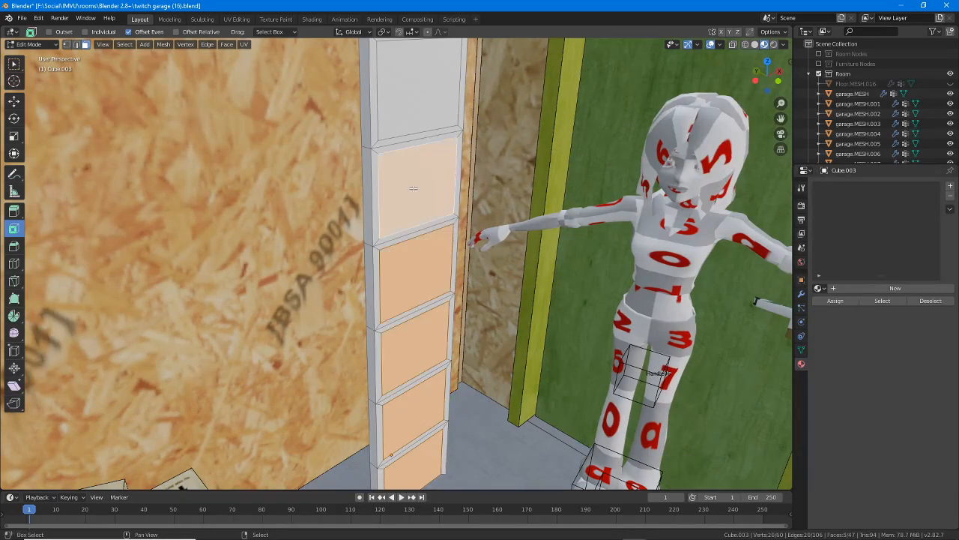
shift+right_click(411, 125)
middle_drag(411, 125, 471, 334)
shift+right_click(398, 189)
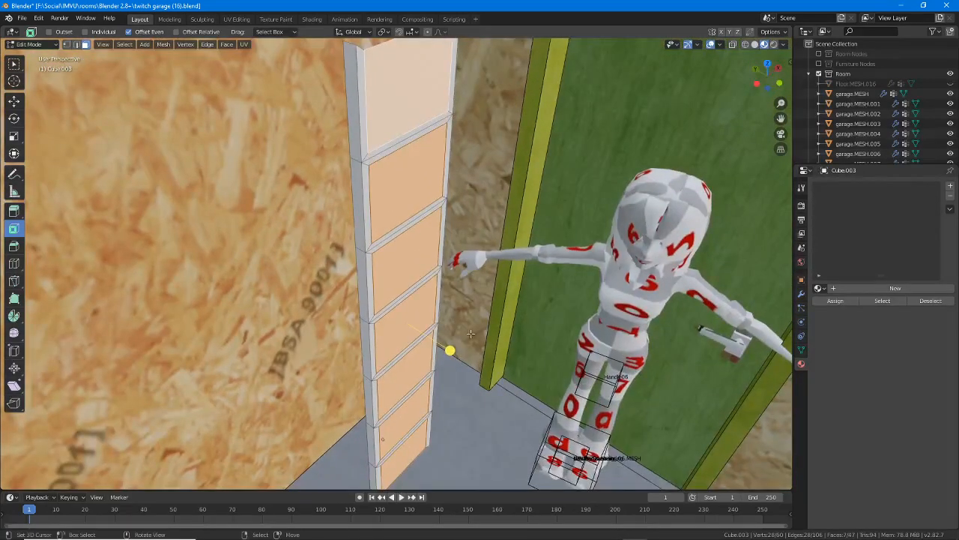
click(14, 210)
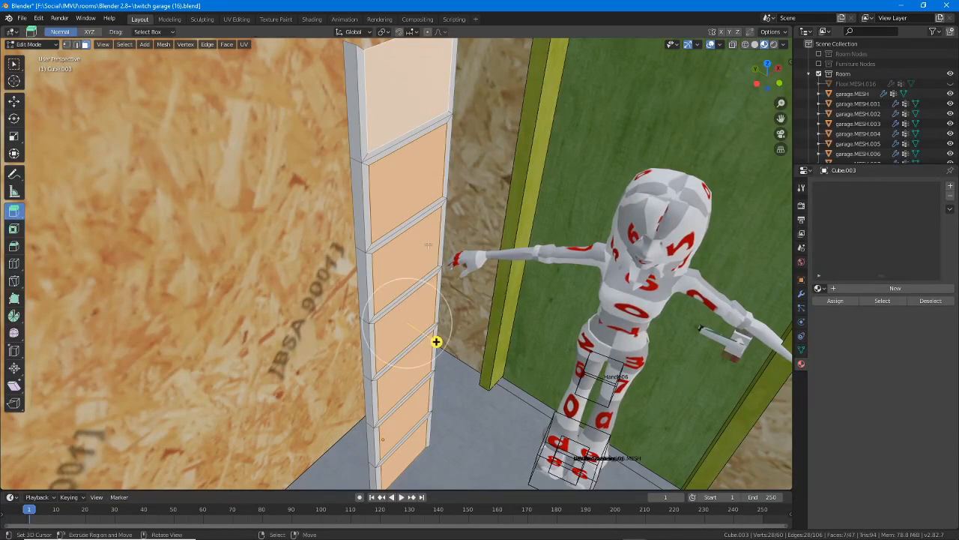
Try to extrude the seven selected panels slightly inward, and undo the extrusion.
drag(436, 341, 429, 341)
middle_drag(429, 341, 466, 356)
drag(460, 305, 457, 307)
middle_drag(456, 306, 449, 319)
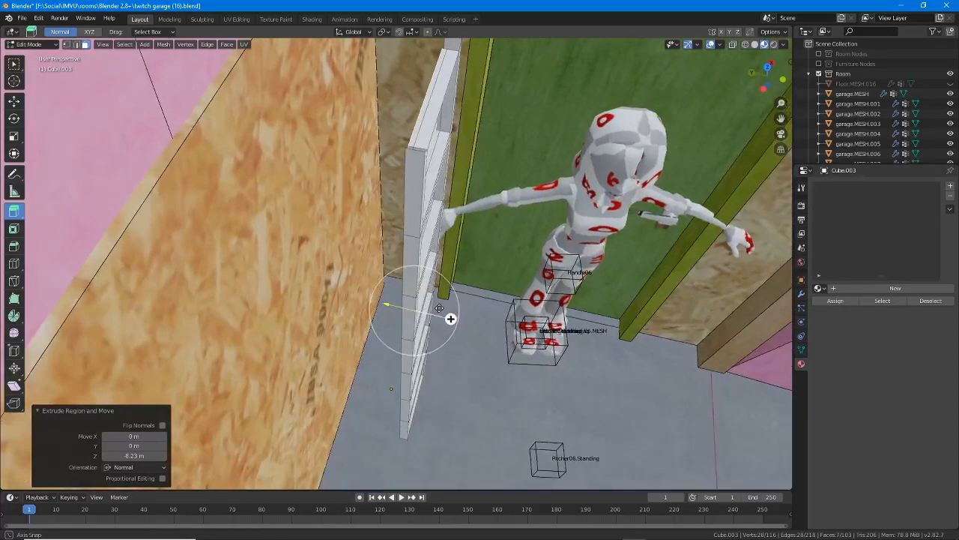
key(ctrl+z)
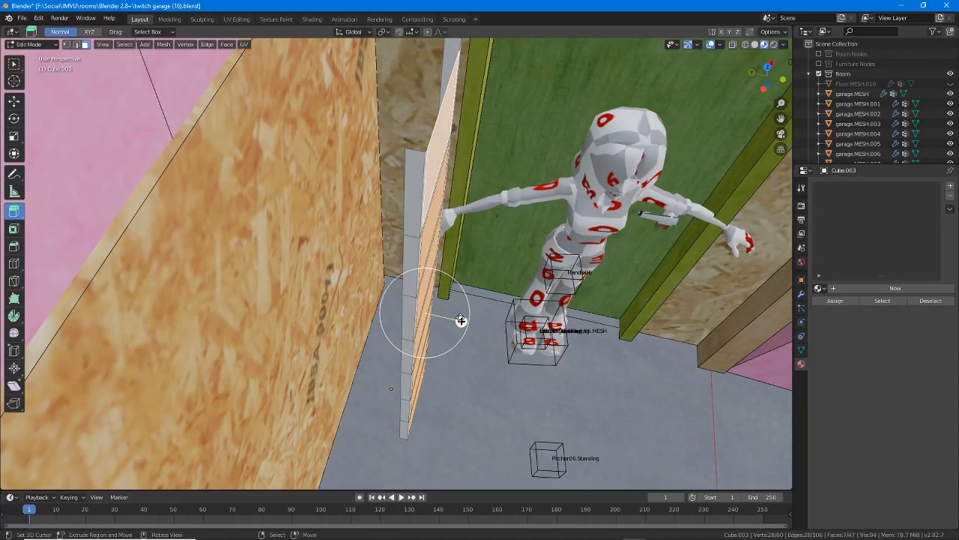
Extrude the seven panels inward by -30.6 m and delete the recessed faces to leave open gaps between the rungs.
drag(454, 320, 452, 318)
middle_drag(452, 318, 394, 271)
key(x)
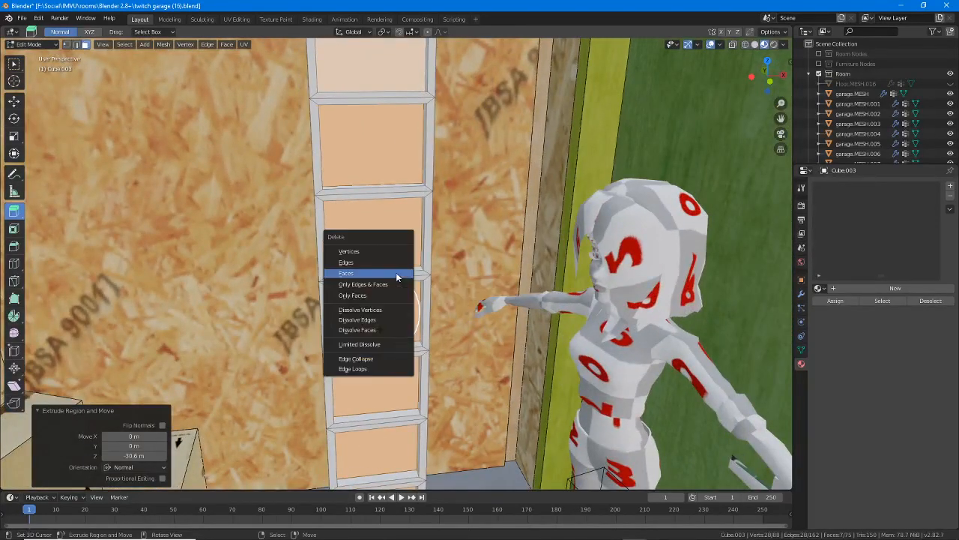
click(349, 275)
scroll(350, 275, down, 2)
middle_drag(350, 276, 360, 259)
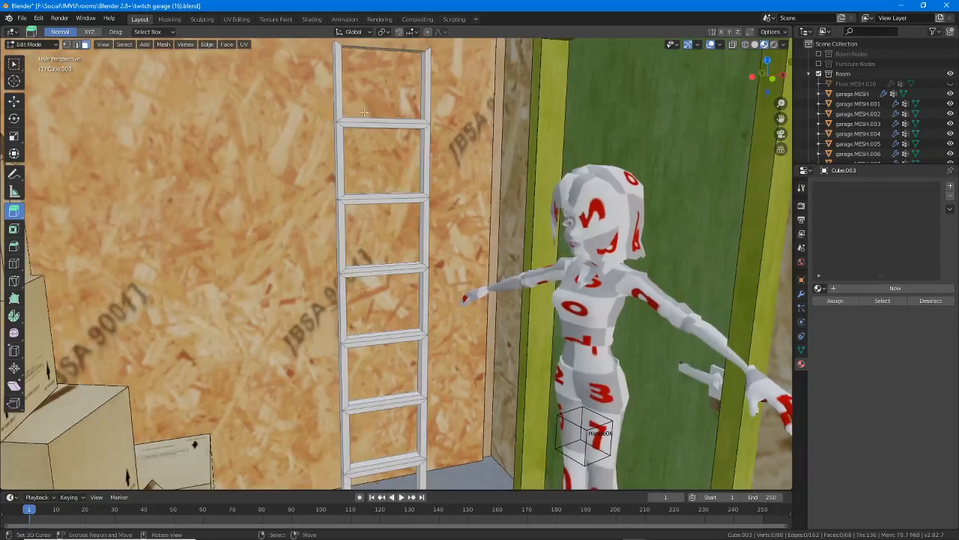
Delete the leftover inner crossbar faces at the ladder's top and bottom ends.
shift+middle_drag(364, 109, 370, 166)
click(372, 164)
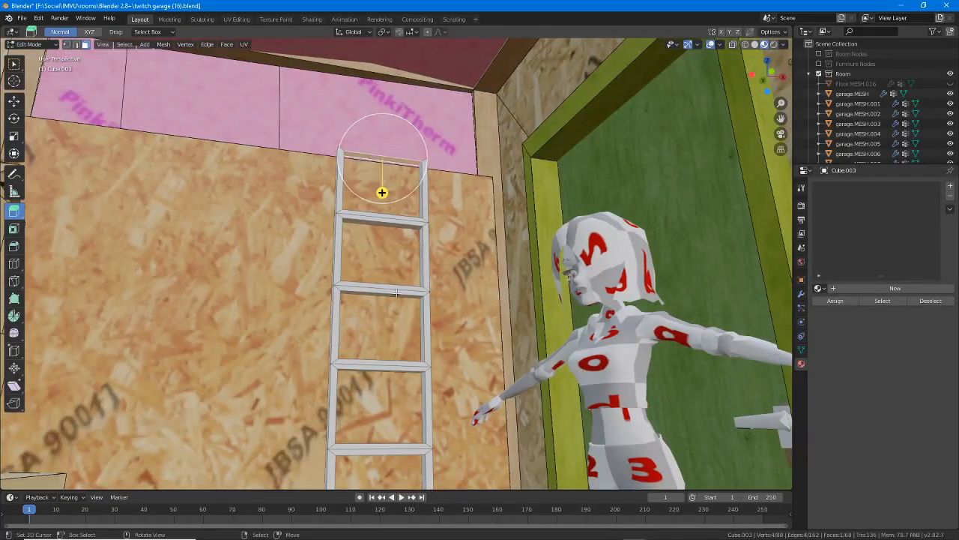
shift+middle_drag(388, 348, 394, 250)
shift+middle_drag(391, 314, 389, 240)
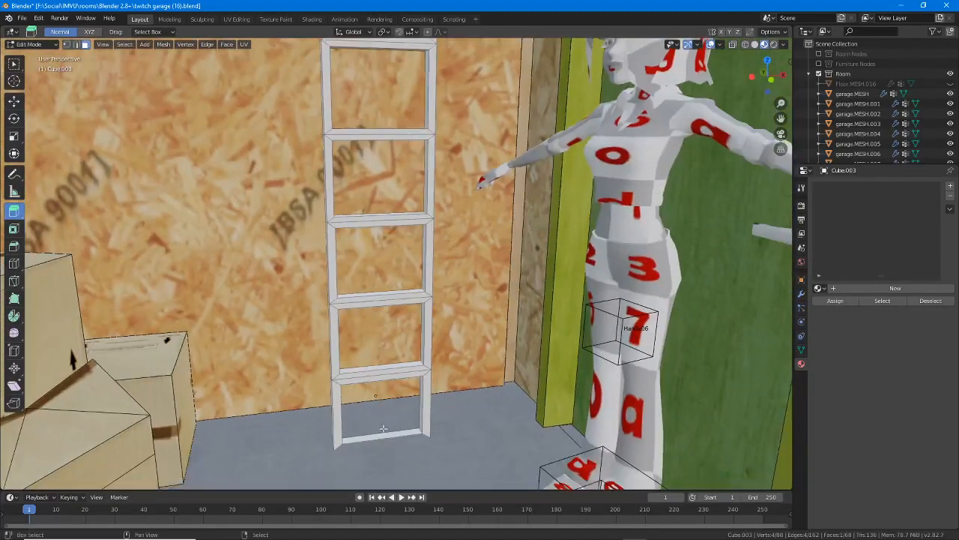
shift+right_click(384, 433)
key(x)
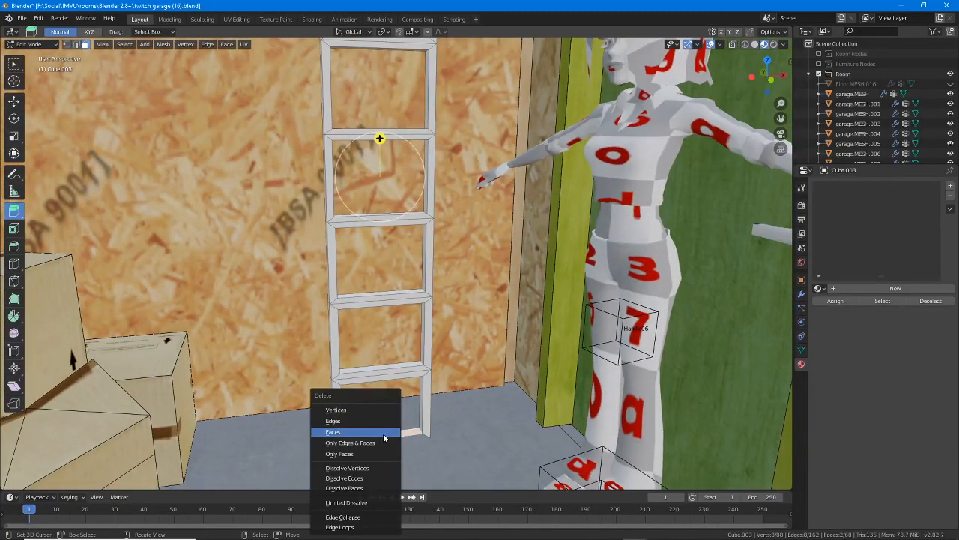
click(344, 433)
Raise the four inner vertices at the top ends of both ladder rails by 12.9 m along Z to square them.
middle_drag(364, 240, 353, 267)
scroll(386, 273, up, 1)
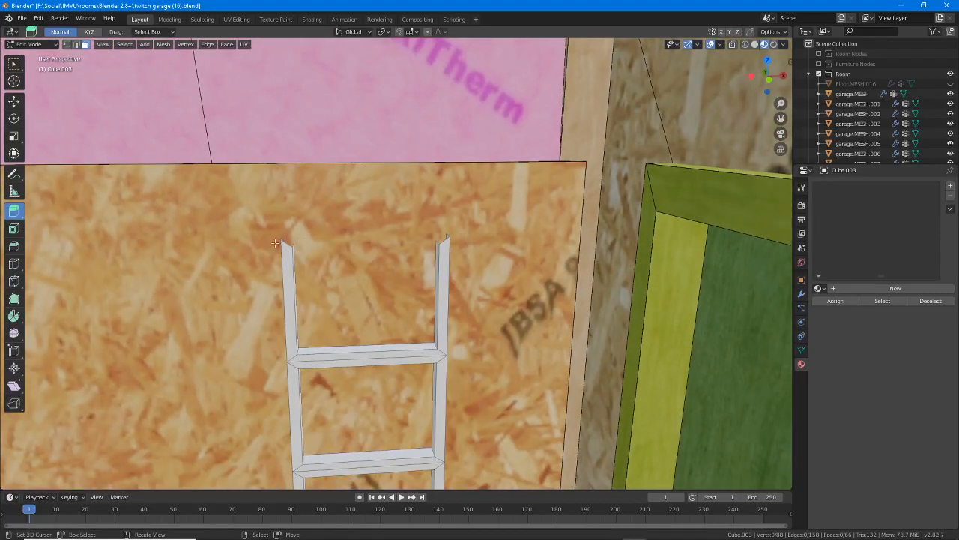
ctrl+middle_drag(284, 248, 286, 204)
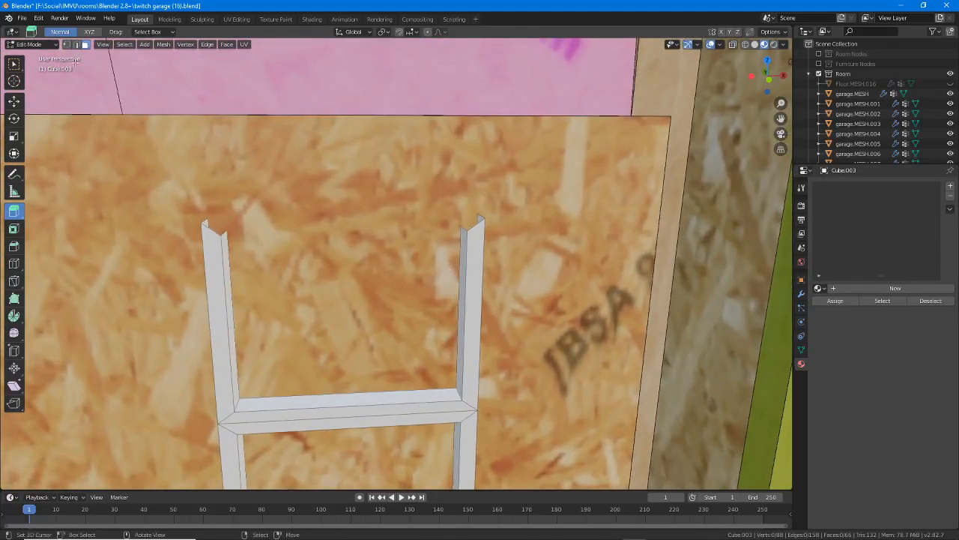
right_click(220, 235)
shift+right_click(226, 230)
shift+right_click(467, 230)
shift+right_click(460, 224)
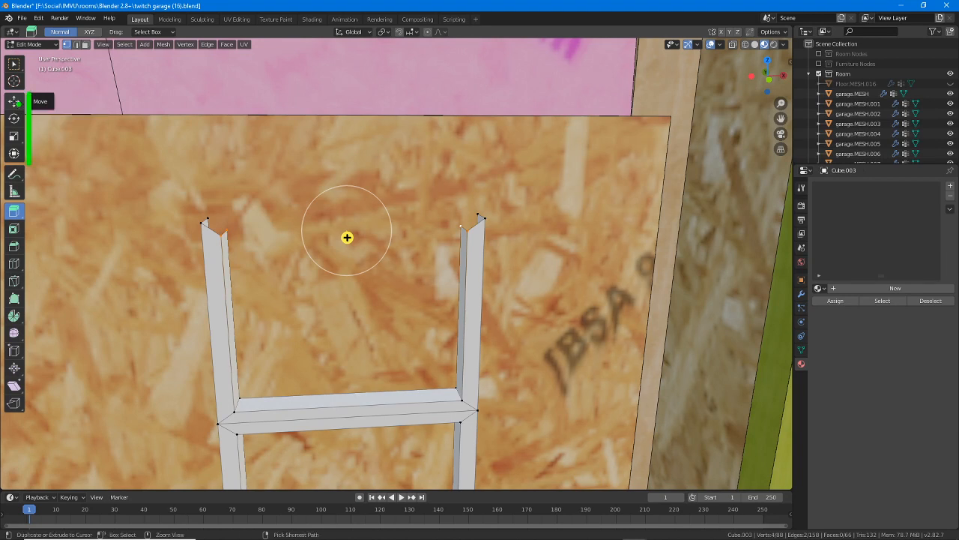
click(14, 105)
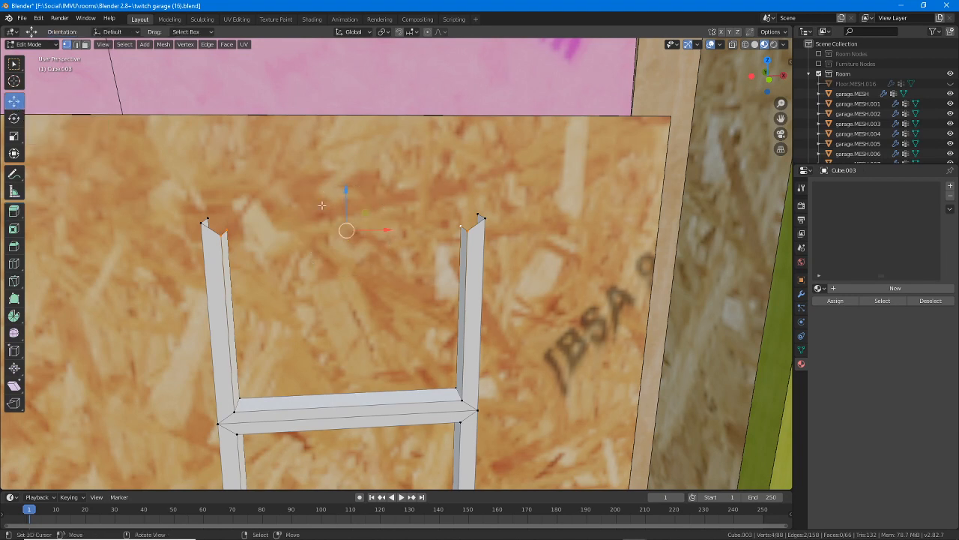
drag(344, 189, 346, 175)
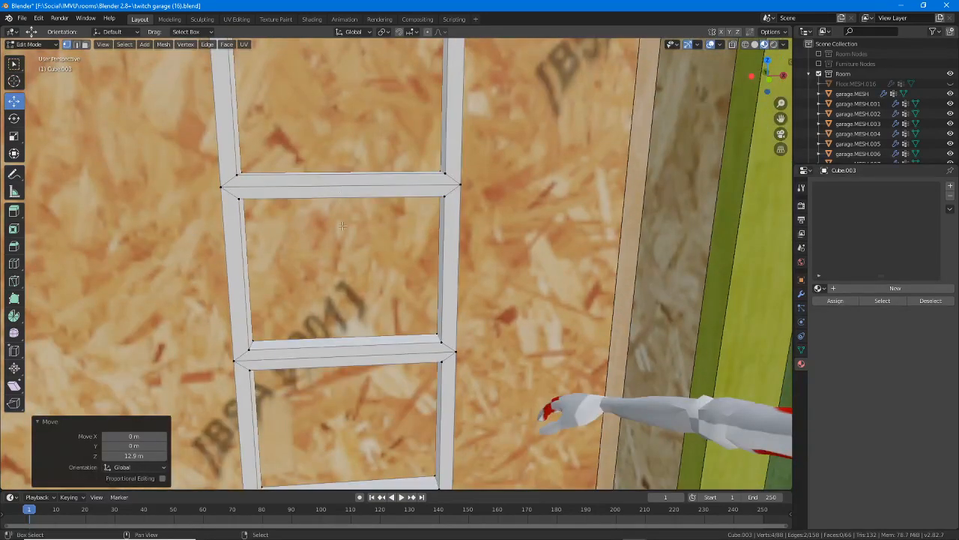
Lower the four inner vertices at the bottom ends of both ladder rails by -16.6 m along Z to square them.
shift+middle_drag(338, 360, 337, 49)
shift+middle_drag(337, 299, 347, 135)
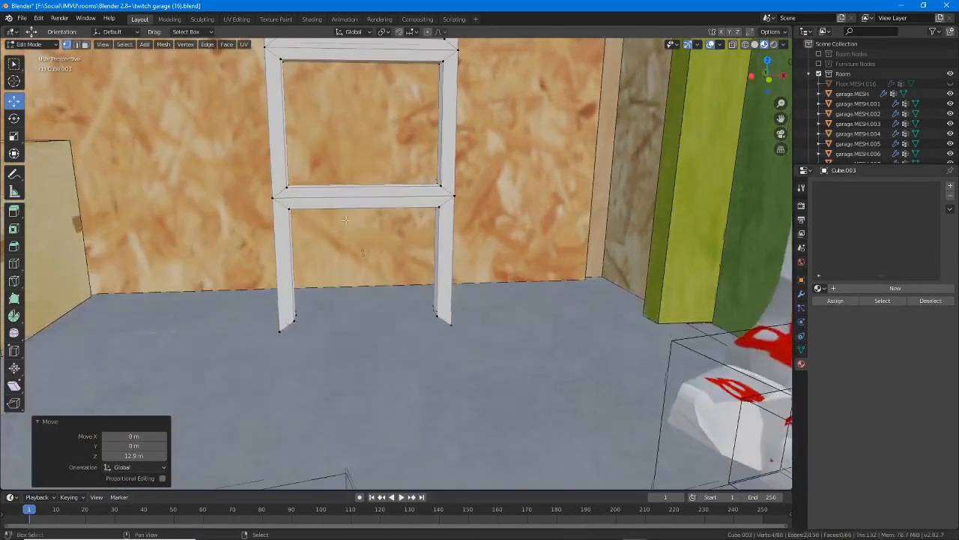
click(292, 324)
shift+click(294, 314)
shift+click(433, 309)
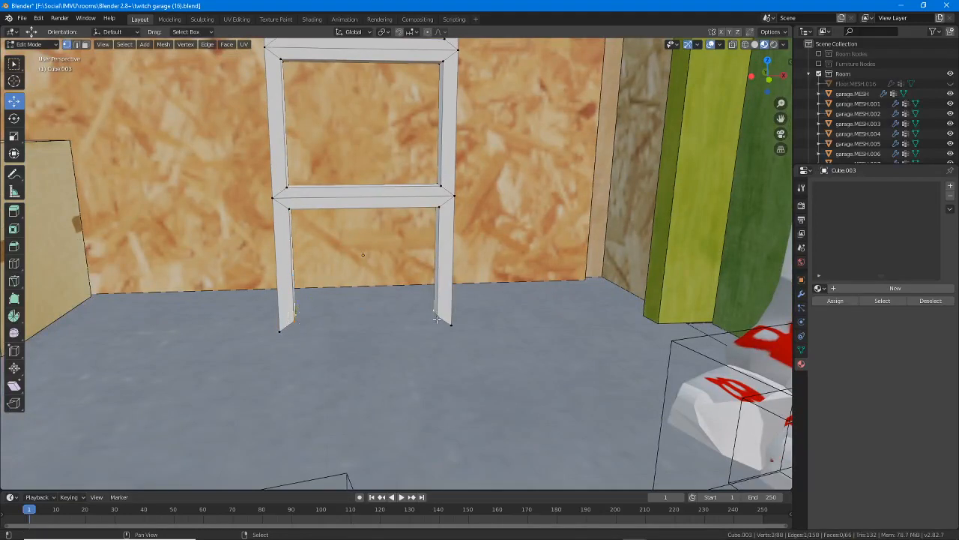
shift+click(438, 318)
drag(365, 276, 365, 285)
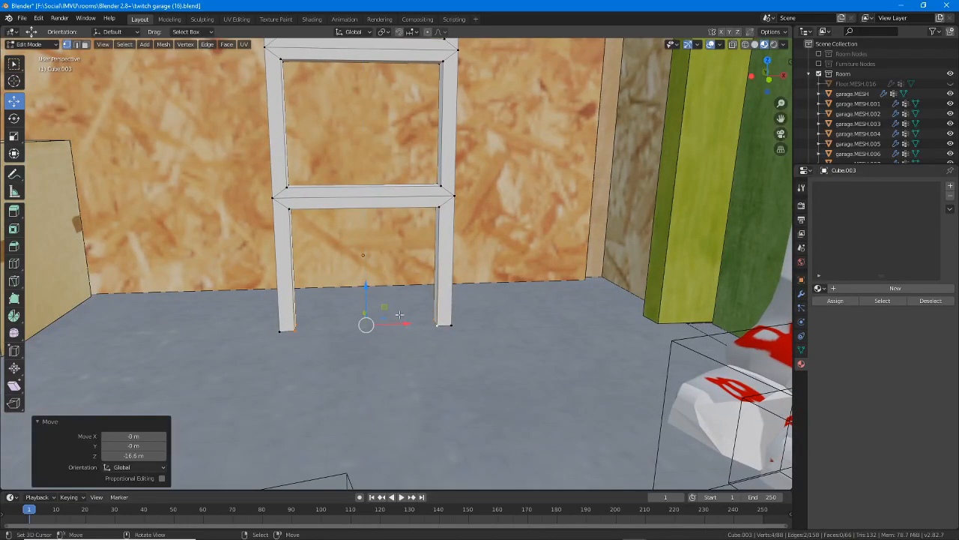
Move all bottom-end vertices of both ladder rails upward along Z to shorten the legs below the lowest rung.
alt+right_click(284, 331)
alt+shift+right_click(452, 327)
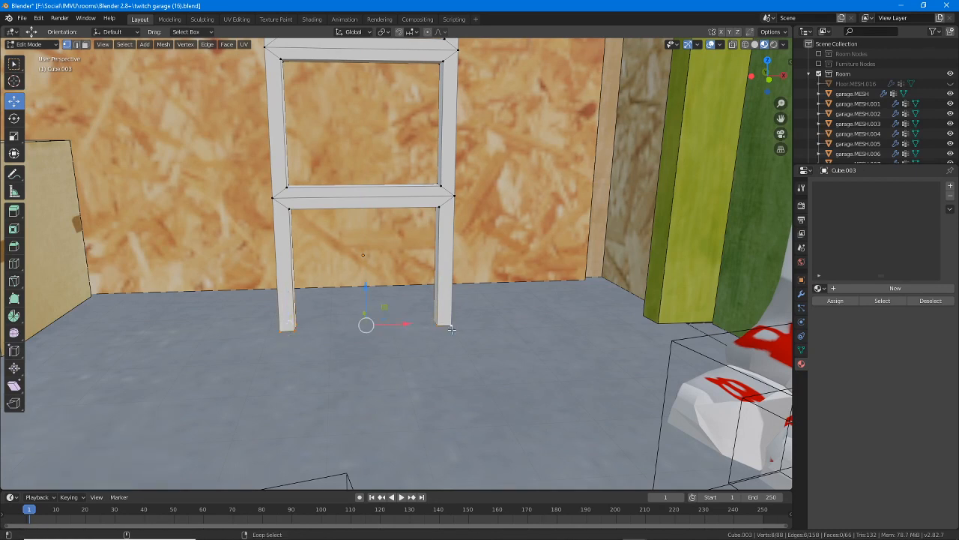
drag(366, 280, 365, 217)
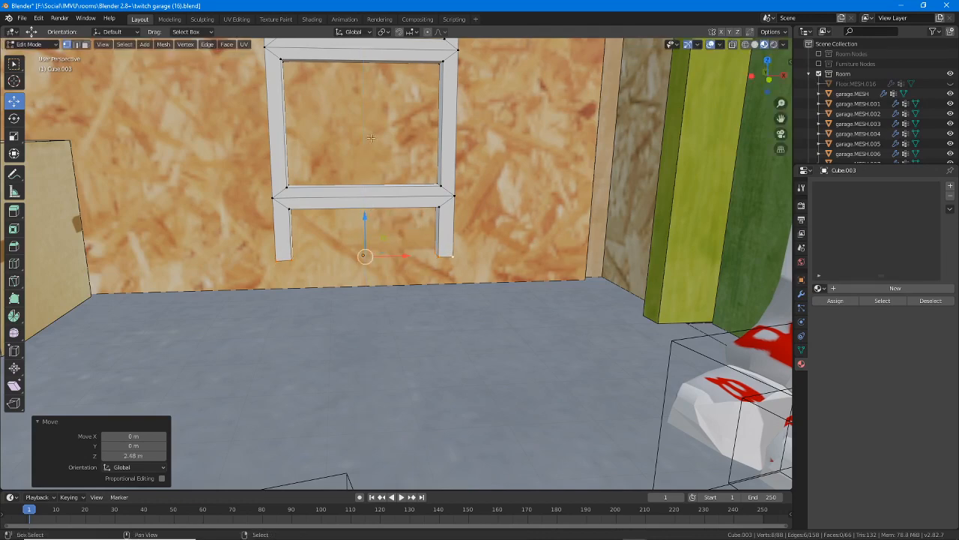
Lower all the top-end vertices of both ladder rails by -74.4 m along Z to shorten the ladder's top.
shift+middle_drag(365, 216, 352, 479)
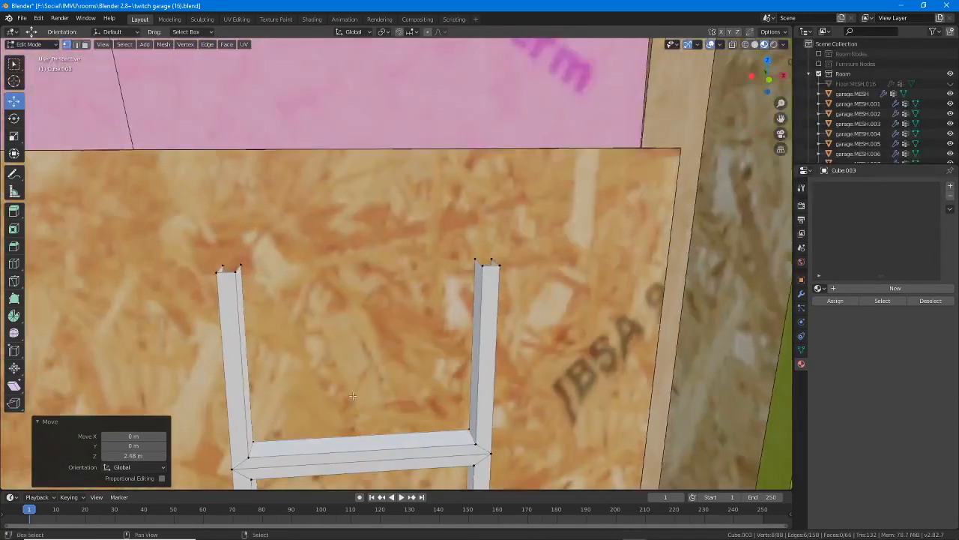
click(221, 265)
shift+click(221, 264)
shift+click(217, 272)
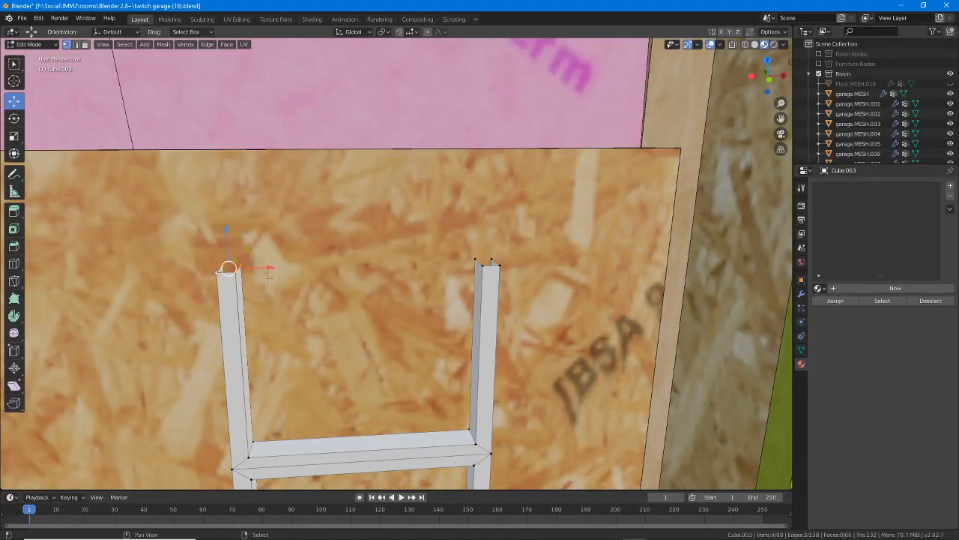
shift+click(475, 259)
shift+click(483, 265)
shift+click(501, 266)
shift+click(491, 259)
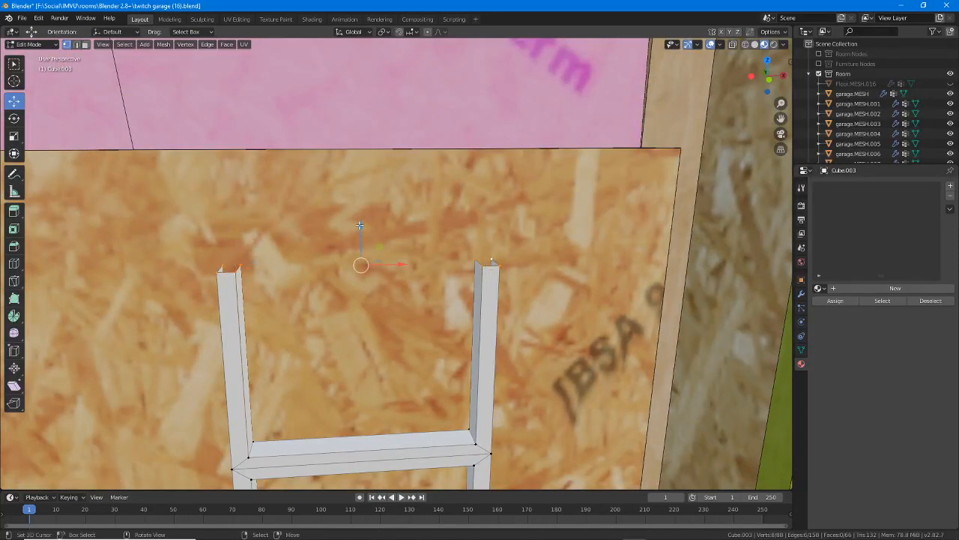
drag(361, 229, 362, 300)
scroll(371, 285, down, 6)
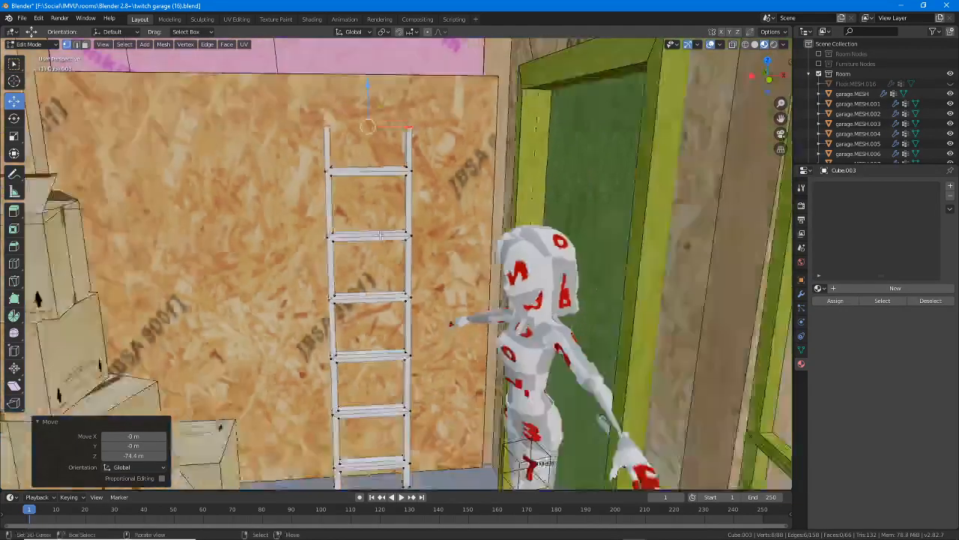
Select the outer side face loops of both ladder rails, scale them outward slightly along X to thicken the rails, and leave Edit Mode.
scroll(380, 236, down, 2)
middle_drag(380, 319, 431, 272)
scroll(403, 297, up, 3)
click(445, 282)
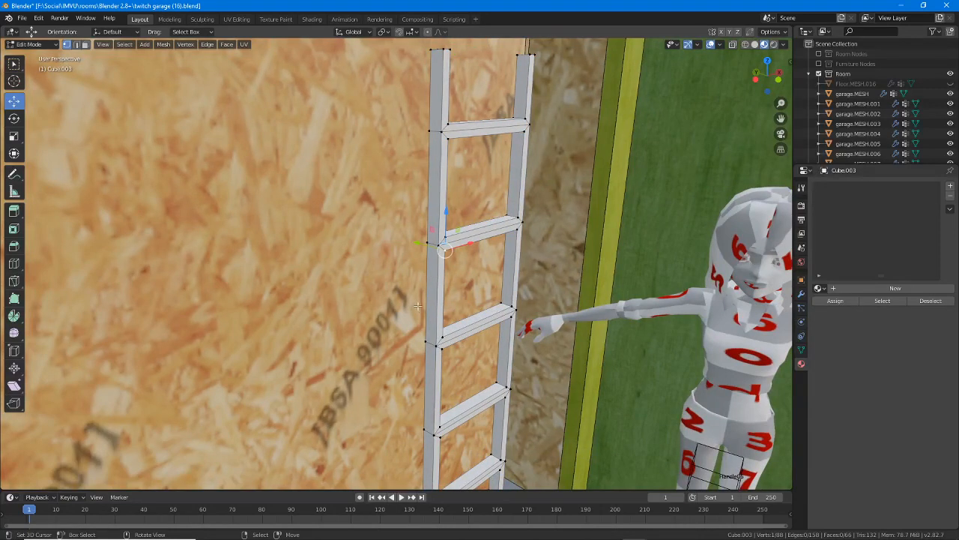
click(86, 45)
right_click(441, 93)
shift+right_click(432, 165)
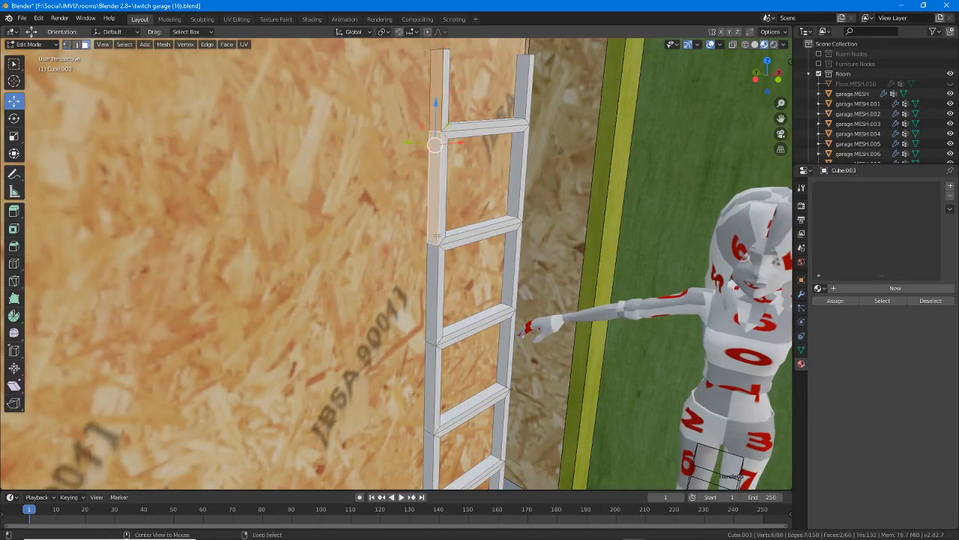
key(alt)
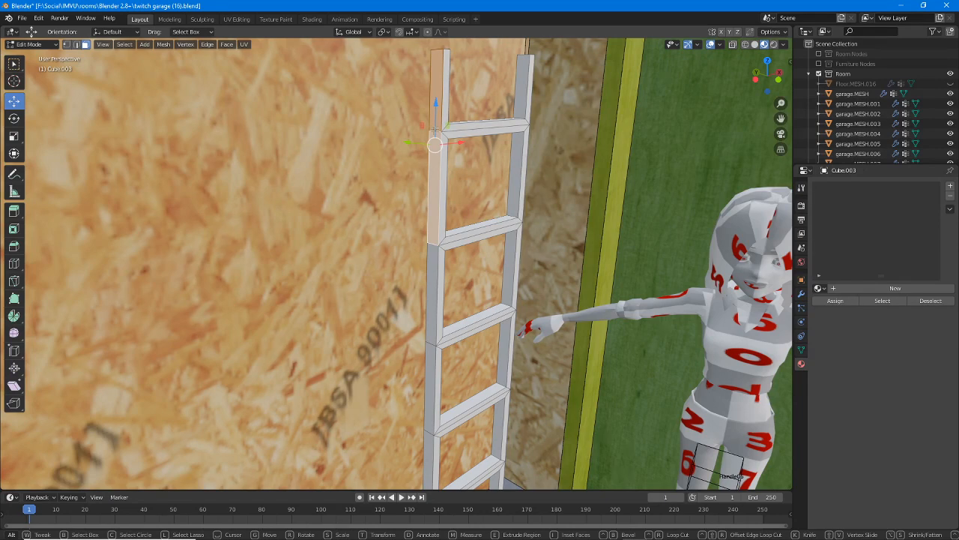
alt+right_click(435, 131)
middle_drag(483, 203, 374, 211)
scroll(360, 187, up, 2)
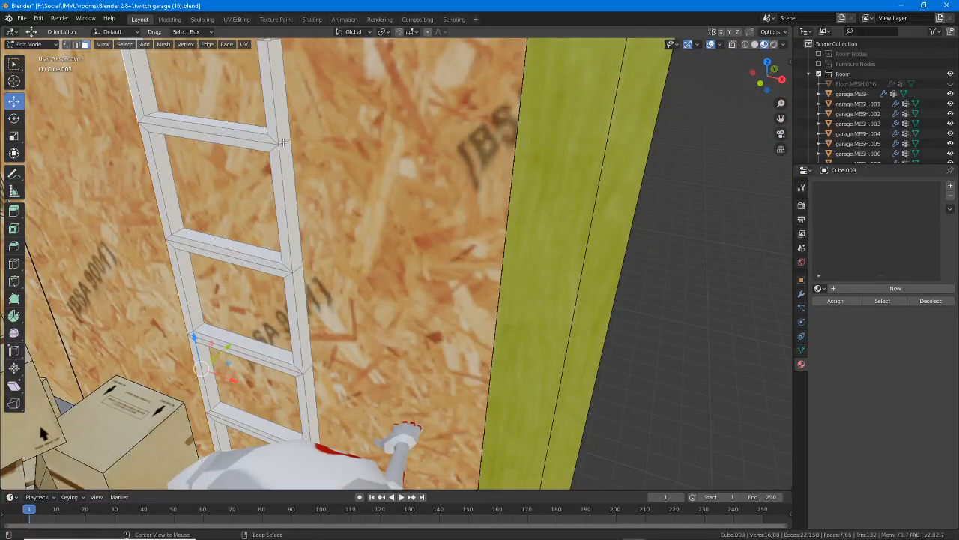
alt+shift+right_click(284, 140)
middle_drag(284, 141, 248, 186)
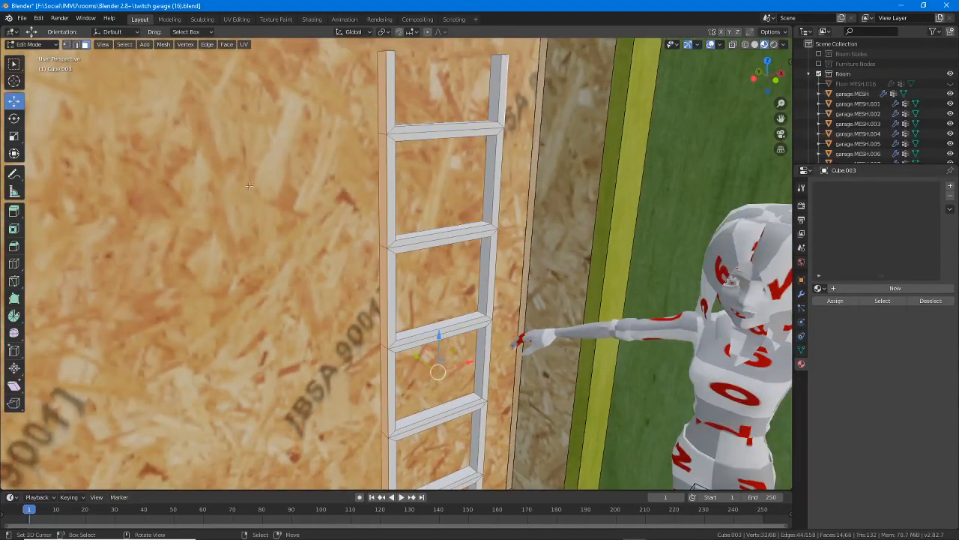
click(13, 137)
drag(470, 365, 473, 363)
middle_drag(472, 364, 410, 455)
mouse_move(424, 322)
middle_down()
mouse_move(343, 281)
mouse_move(400, 378)
mouse_move(436, 302)
mouse_move(433, 313)
middle_up()
key(Tab)
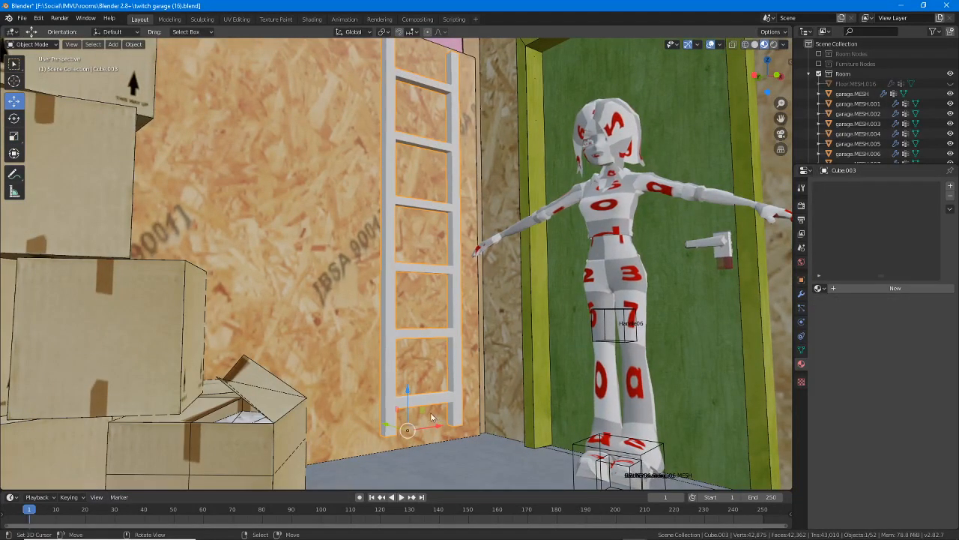
Move the whole ladder object down by -118 m along Z so its legs reach the floor.
key(g)
key(z)
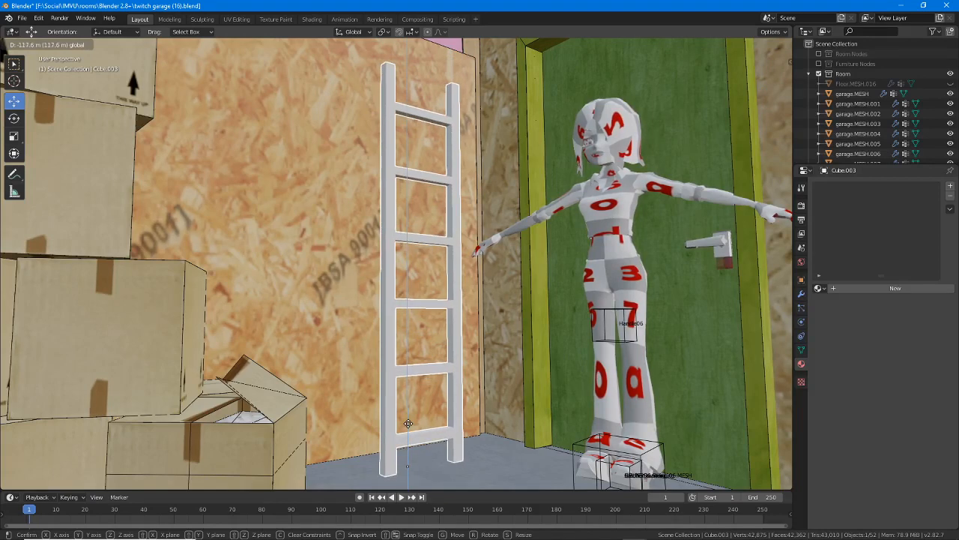
drag(408, 424, 408, 424)
middle_drag(408, 424, 443, 424)
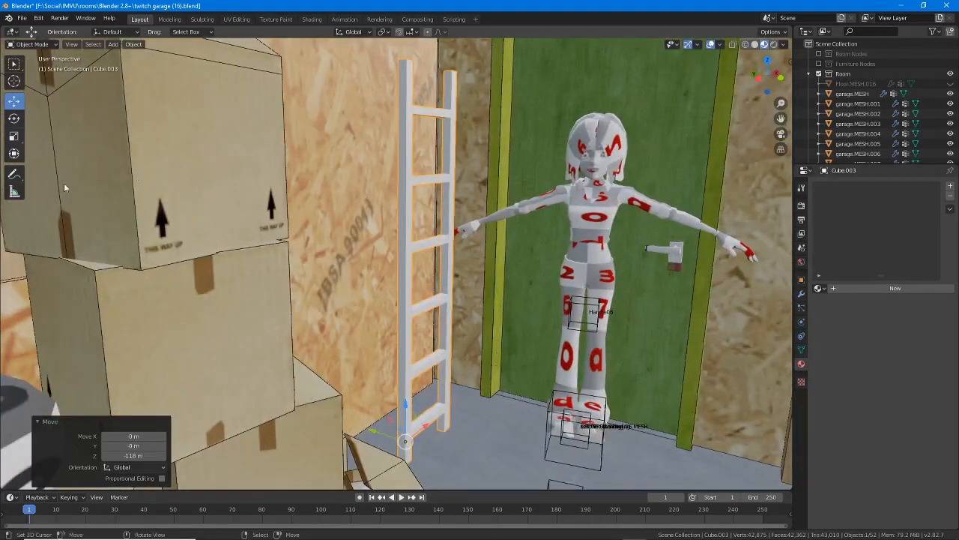
Rotate the ladder by -10° about the global X axis so it leans against the chipboard wall.
click(14, 118)
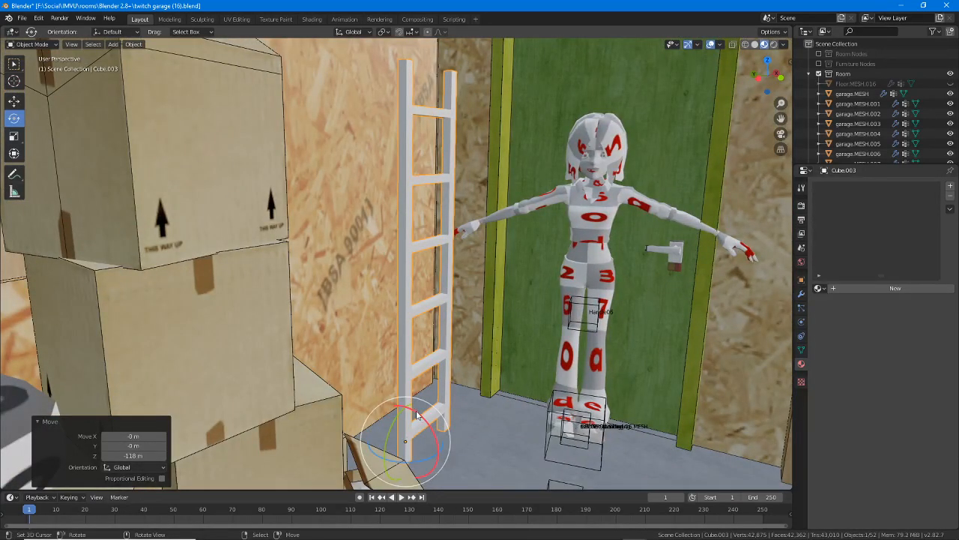
drag(417, 414, 412, 408)
middle_drag(315, 323, 466, 324)
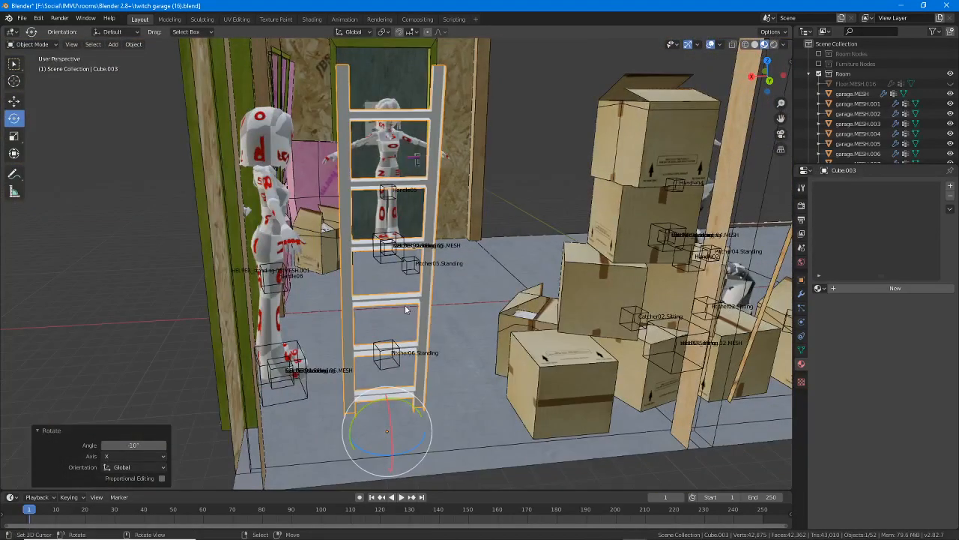
middle_drag(395, 231, 479, 300)
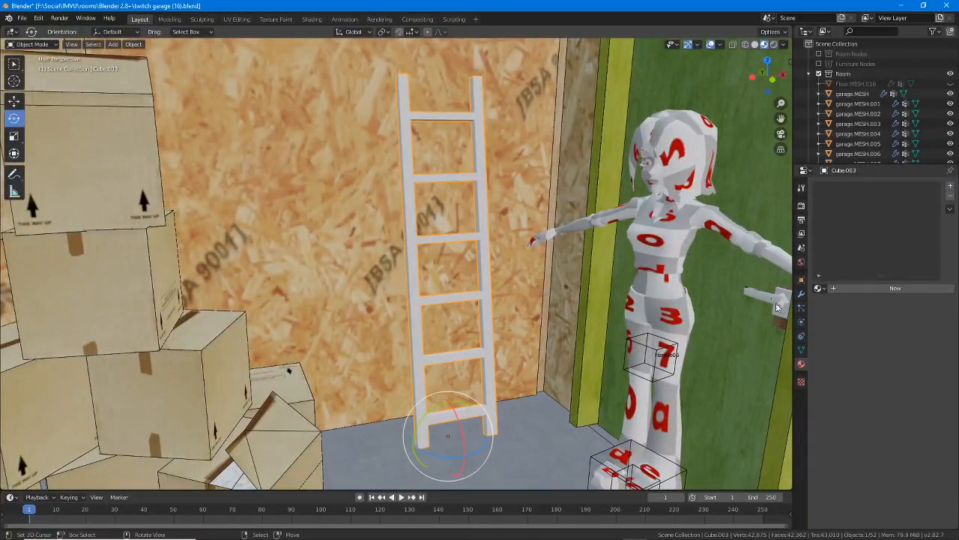
Create a new material for the ladder and name it "ladder [12]".
click(863, 289)
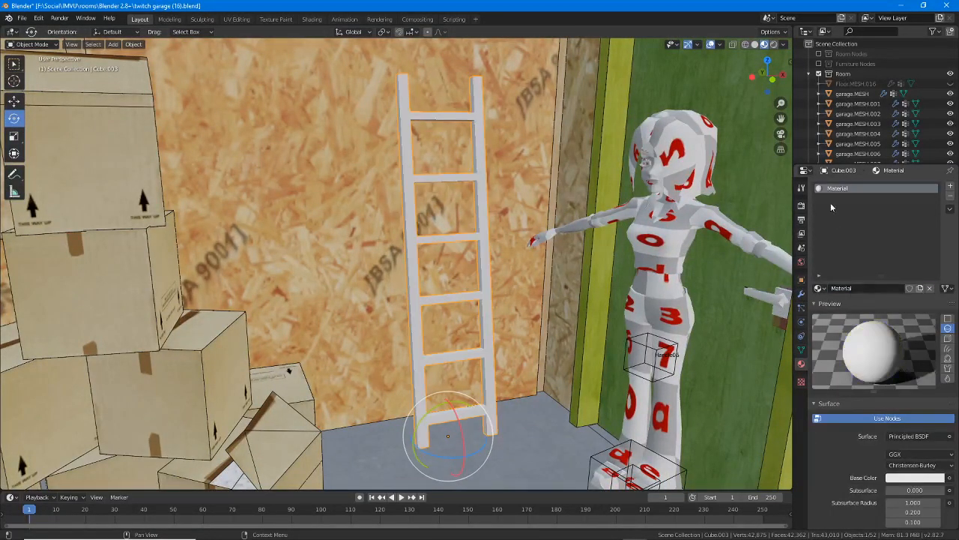
double_click(858, 289)
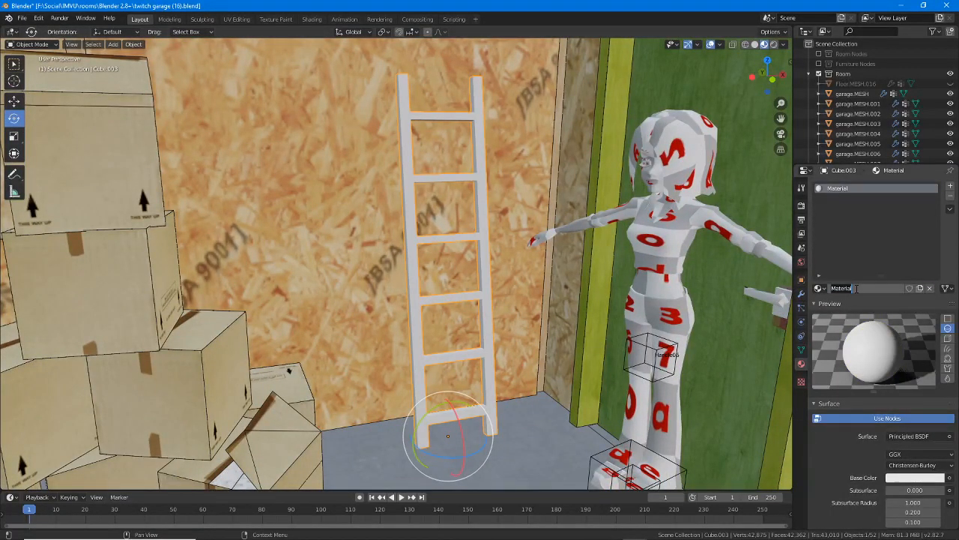
text(ladder [12)
key(Return)
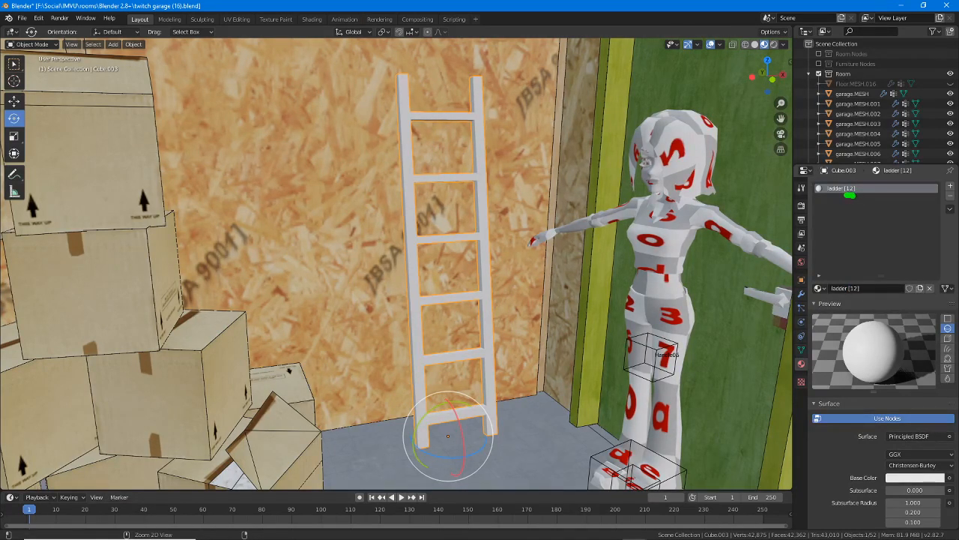
In the Shading workspace, add an Image Texture node to the ladder material and connect its Color output to Base Color.
click(312, 19)
click(267, 318)
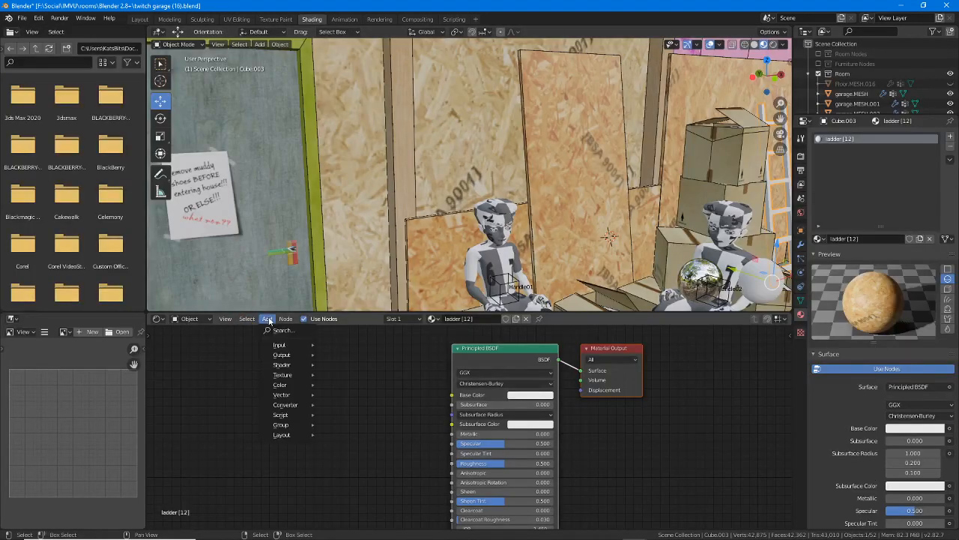
mouse_move(285, 374)
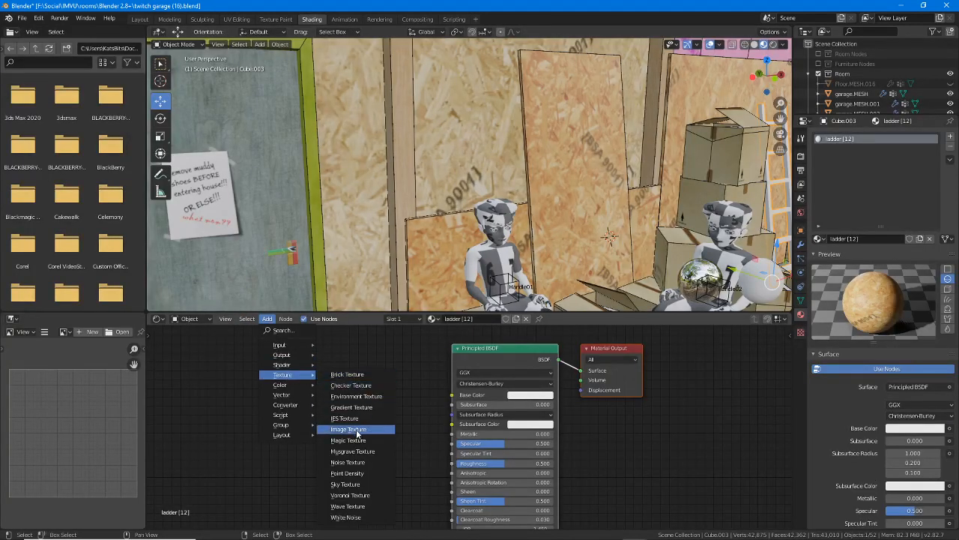
click(357, 429)
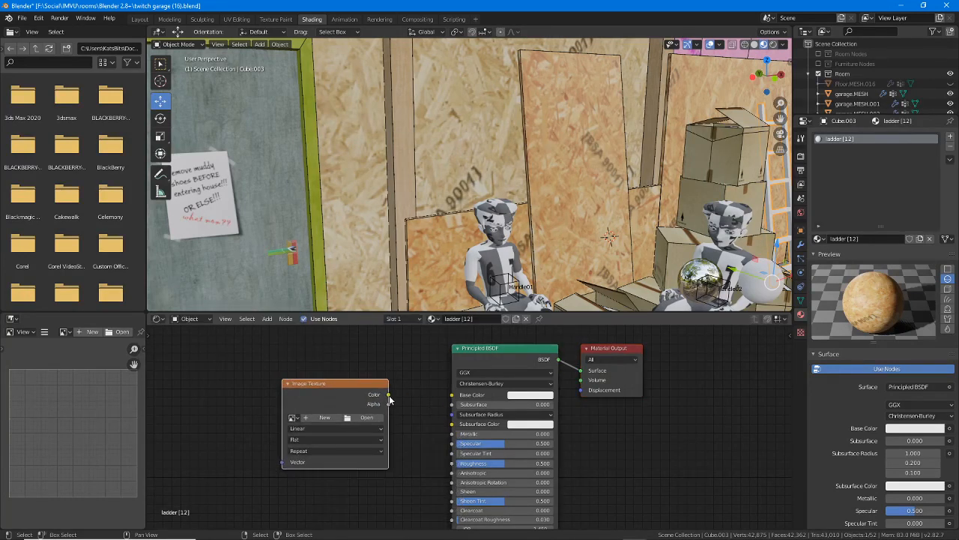
drag(388, 395, 450, 396)
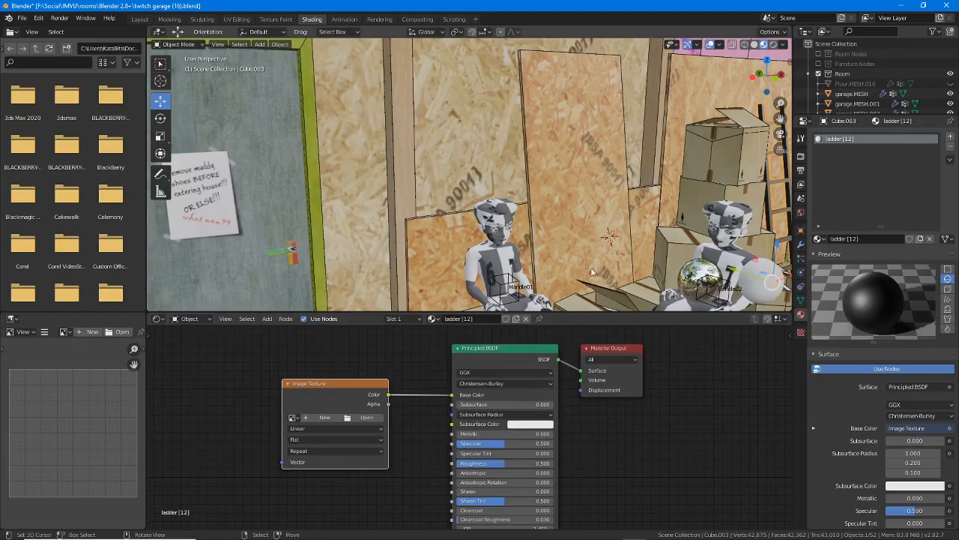
middle_drag(683, 186, 408, 204)
shift+middle_drag(757, 188, 553, 206)
scroll(530, 203, up, 5)
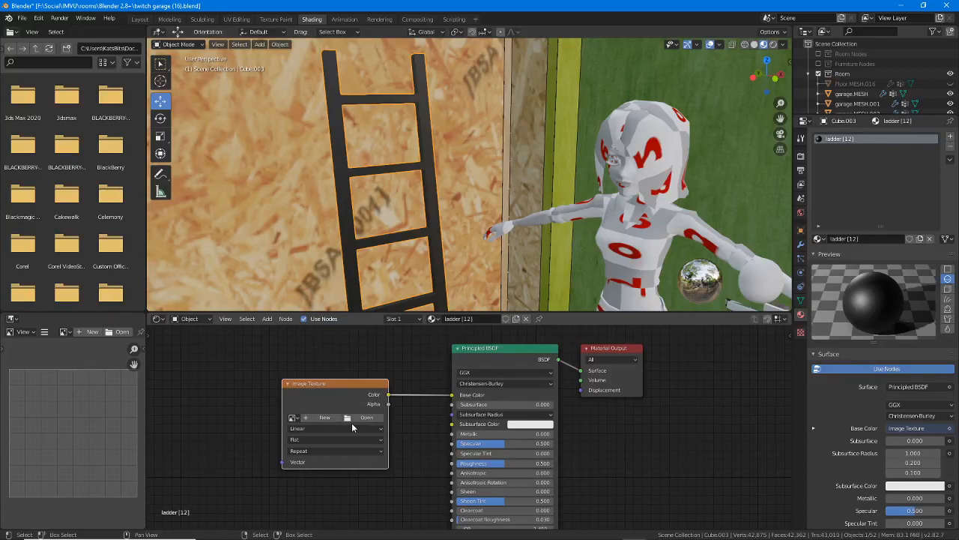
Create a new Color Grid image named "ladder", 128 px wide and 512 px high, in the Image Texture node.
click(329, 418)
click(365, 409)
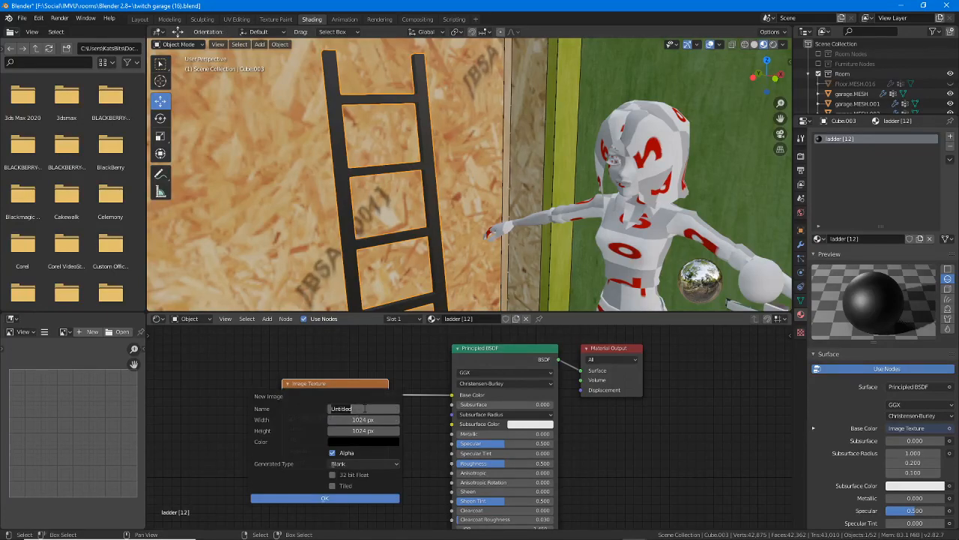
text(ladder)
key(Tab)
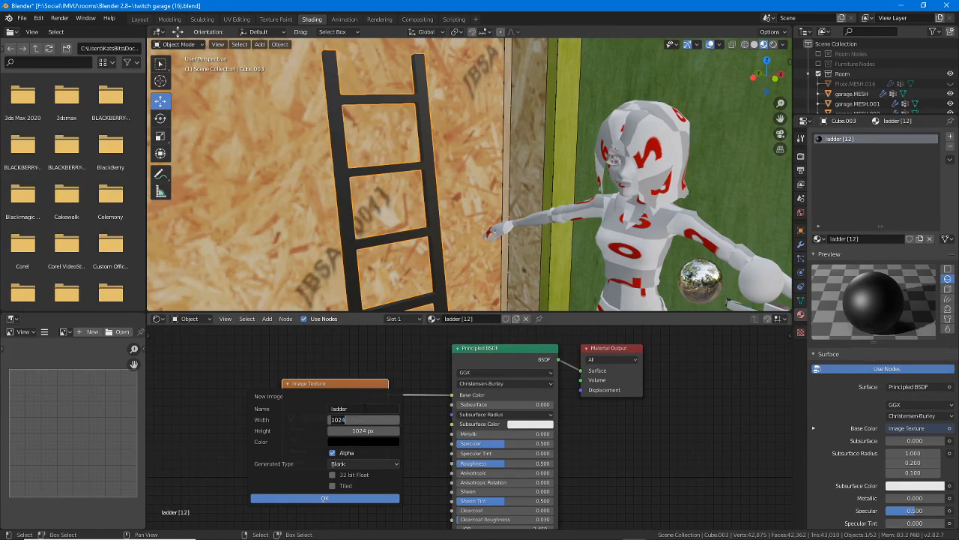
text(51)
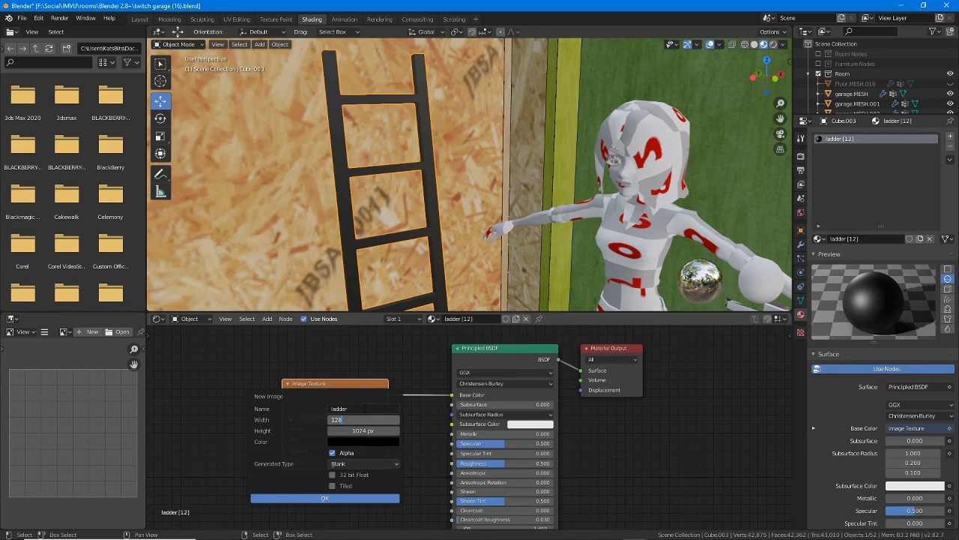
key(Tab)
text(512)
key(Return)
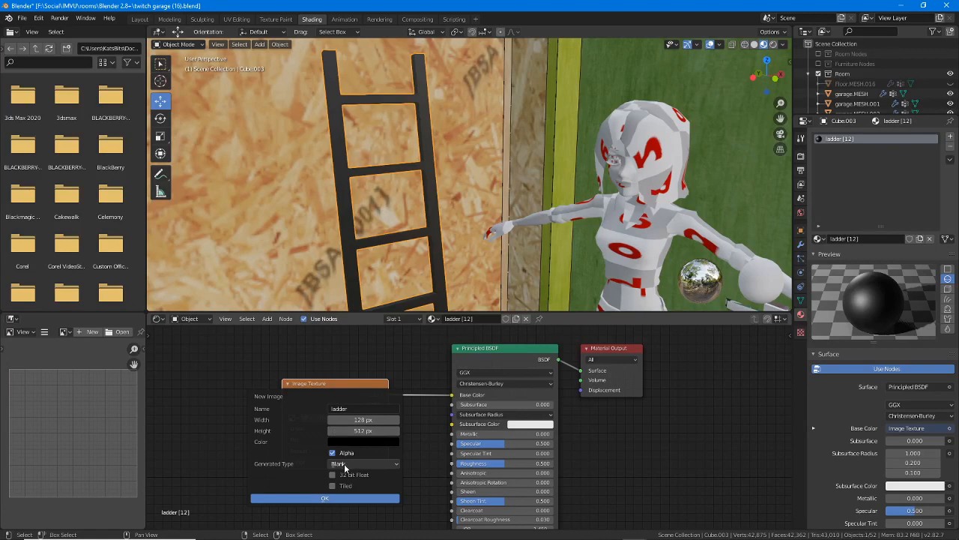
click(358, 465)
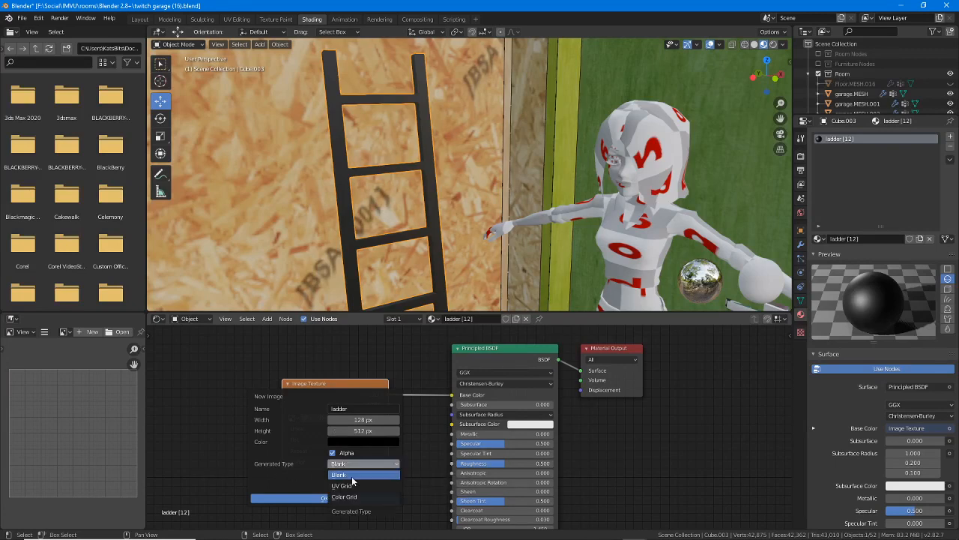
click(351, 476)
click(332, 500)
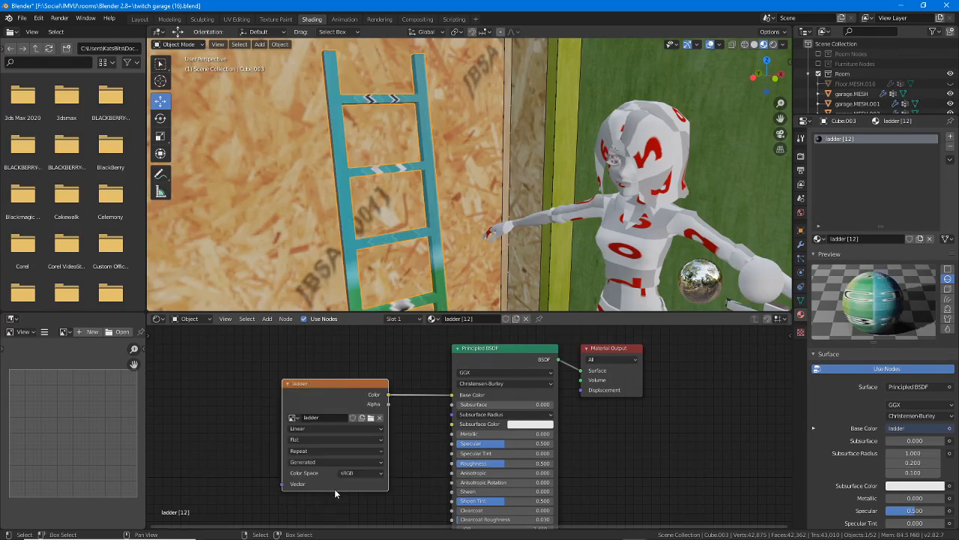
middle_drag(419, 215, 368, 192)
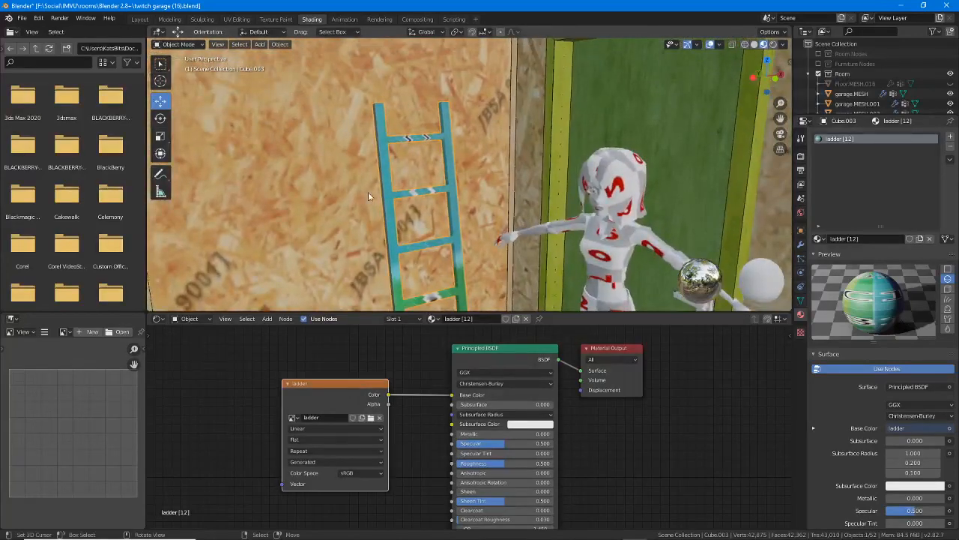
In the UV Editing workspace, select all of the ladder's faces and unwrap them.
click(240, 20)
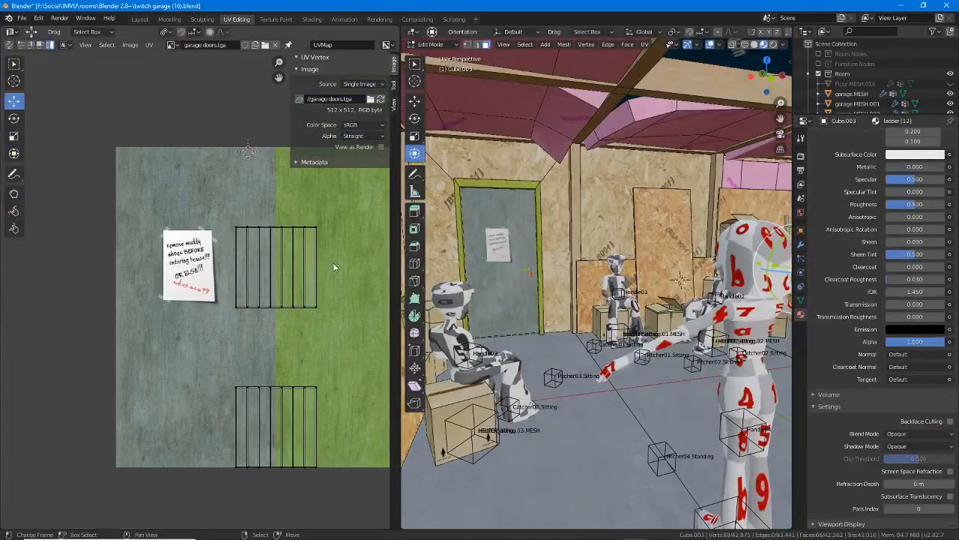
middle_drag(335, 267, 289, 267)
middle_drag(565, 270, 597, 275)
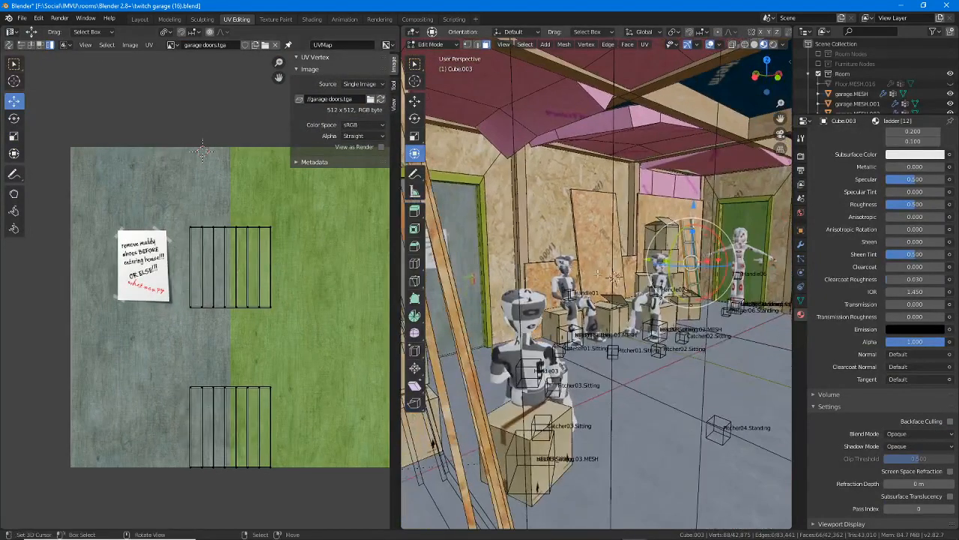
key(KP_Decimal)
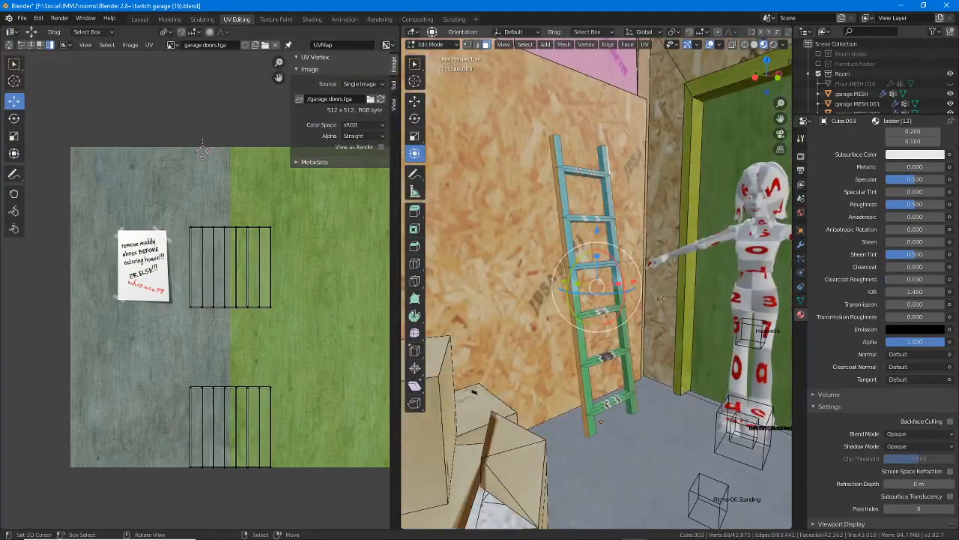
scroll(661, 298, up, 4)
key(a)
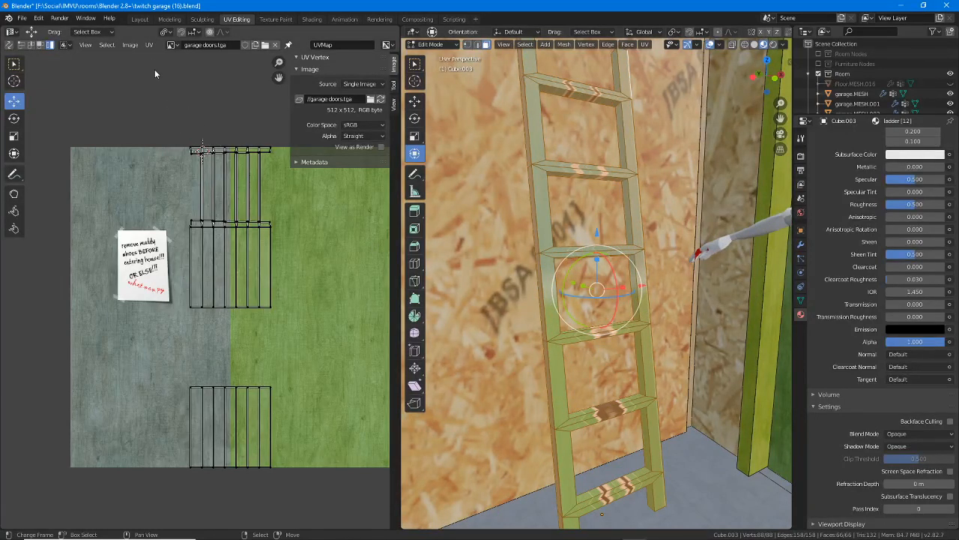
click(149, 44)
mouse_move(161, 60)
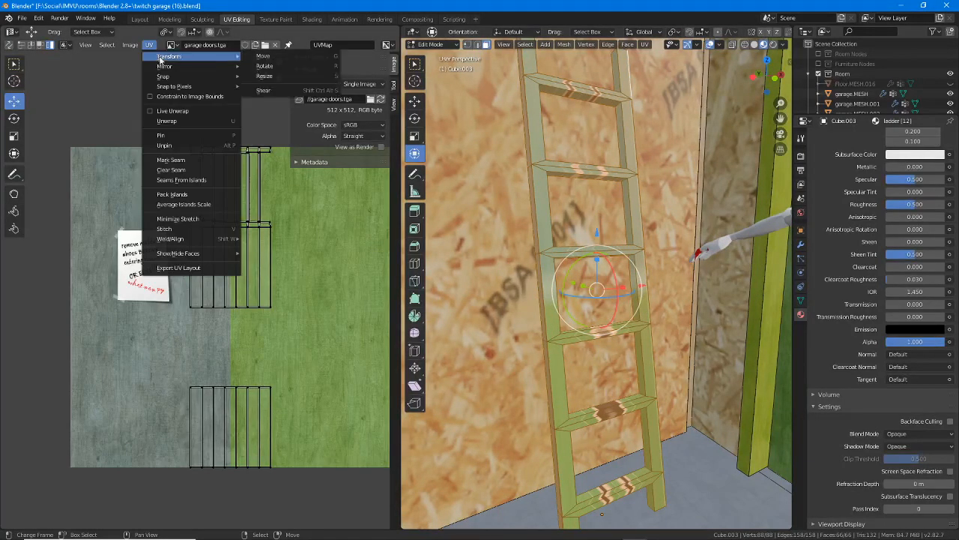
click(173, 121)
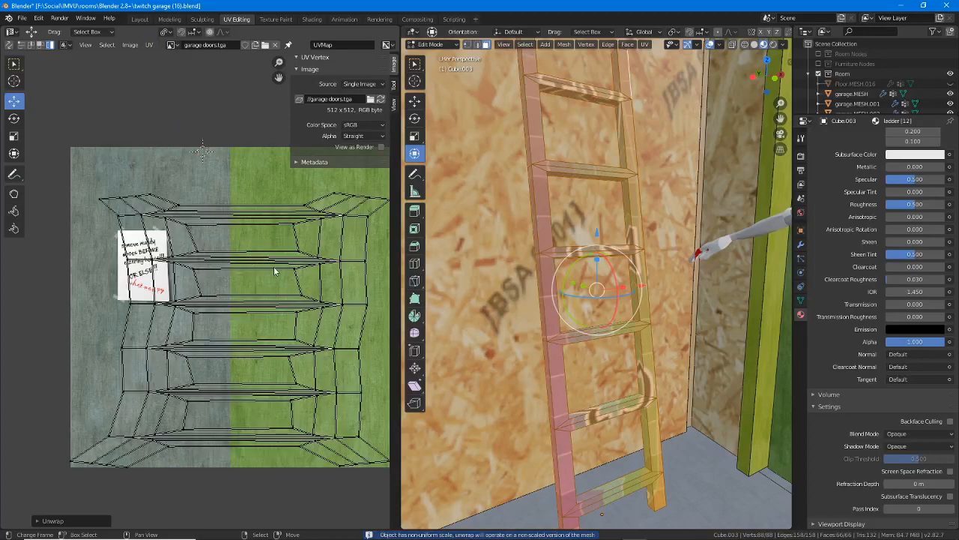
Display the "ladder" image behind the unwrapped UVs in the UV editor.
middle_drag(271, 267, 230, 247)
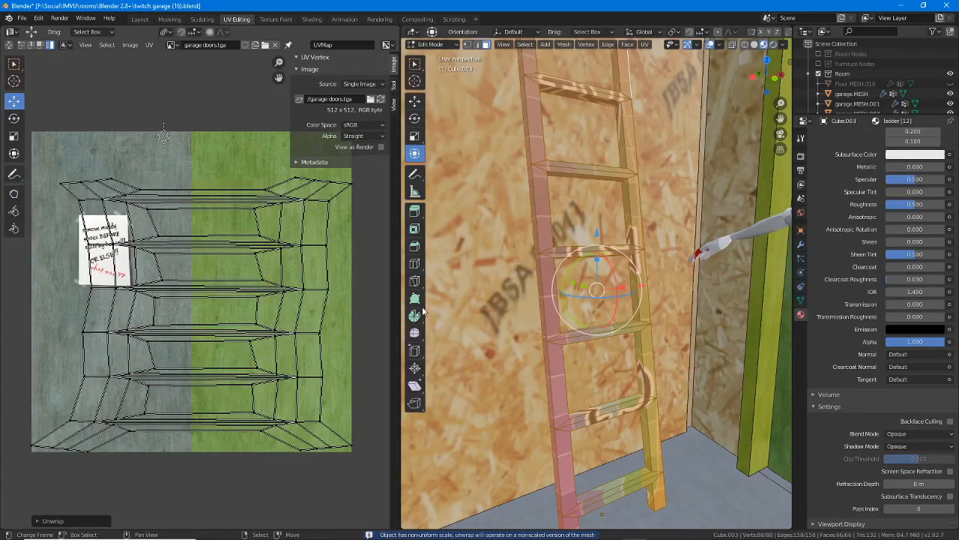
click(176, 45)
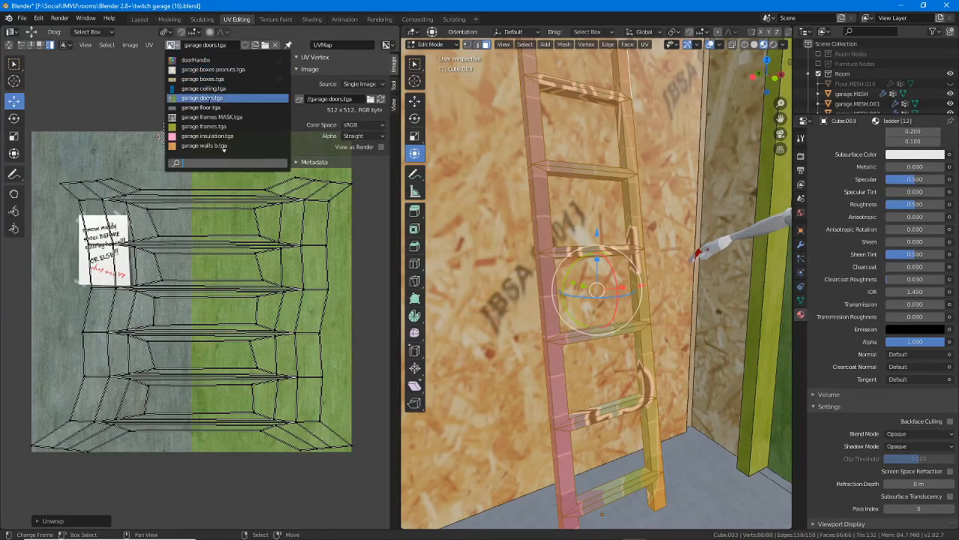
scroll(207, 146, down, 3)
scroll(156, 136, down, 3)
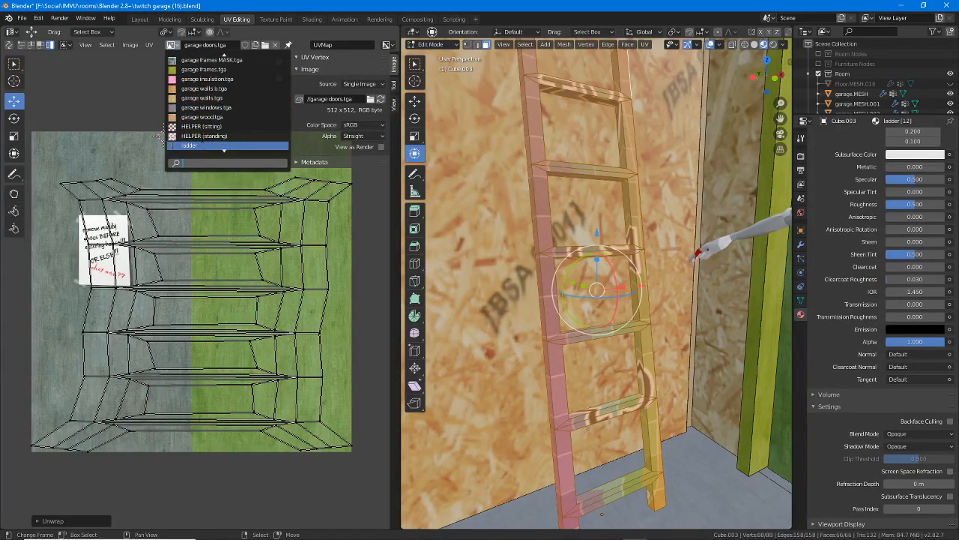
click(187, 145)
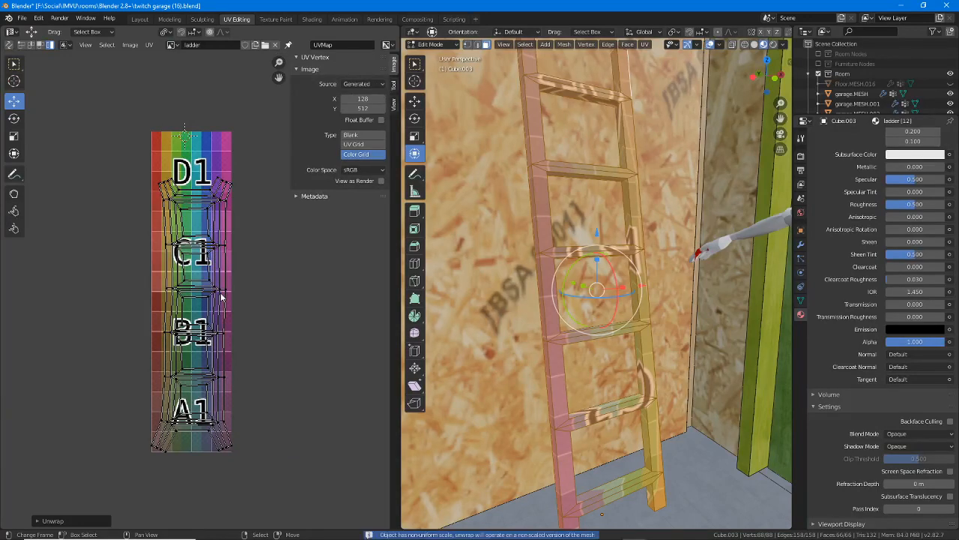
Select all of the ladder's UVs and stretch the layout vertically with the Scale tool.
scroll(242, 305, up, 2)
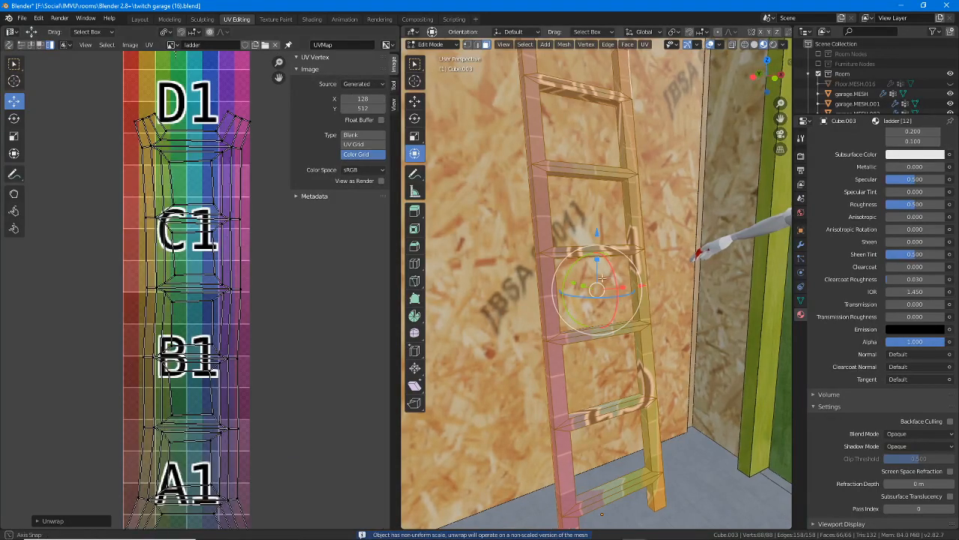
middle_drag(637, 217, 619, 254)
scroll(596, 202, down, 1)
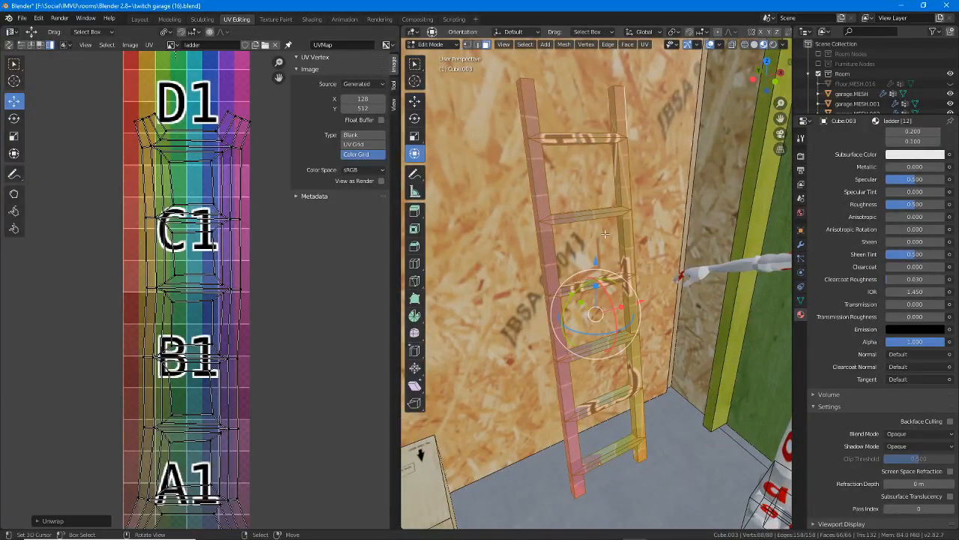
mouse_move(612, 230)
middle_down()
mouse_move(673, 226)
mouse_move(602, 229)
middle_up()
middle_drag(613, 293, 603, 289)
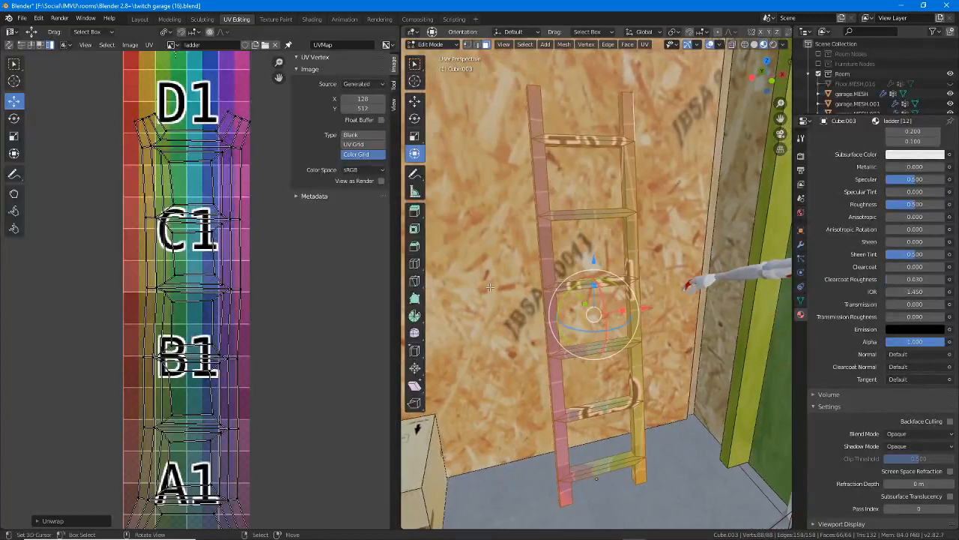
middle_drag(220, 343, 233, 293)
middle_drag(212, 236, 213, 257)
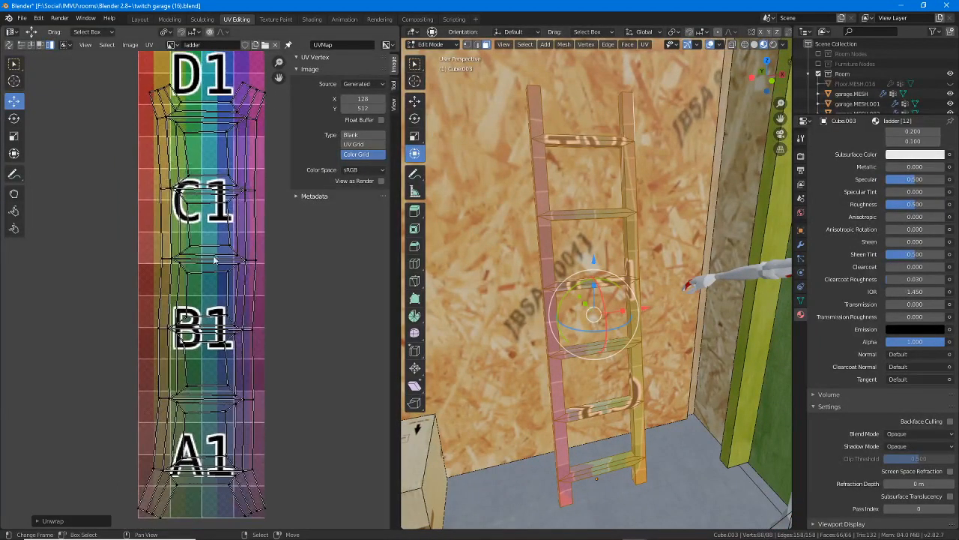
key(a)
middle_drag(239, 217, 245, 240)
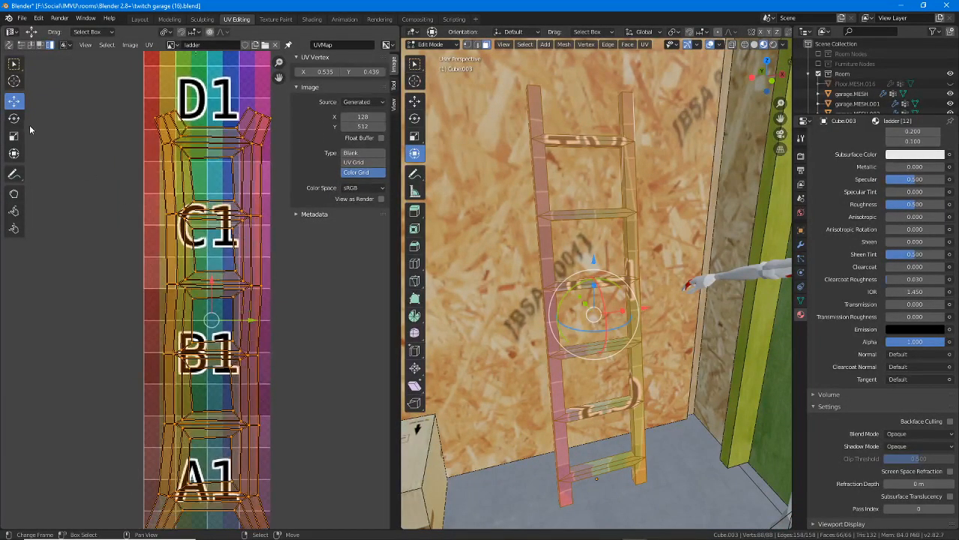
click(13, 136)
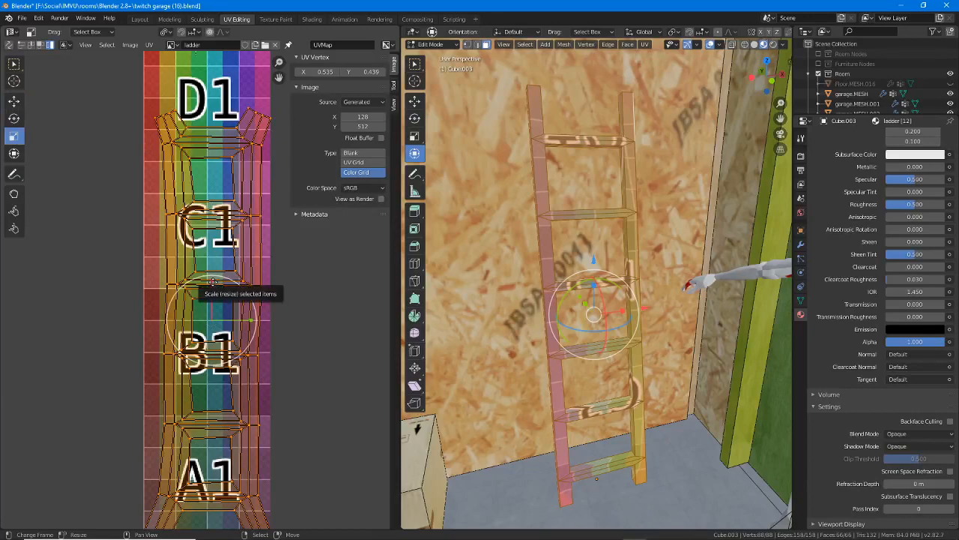
drag(213, 282, 212, 275)
scroll(234, 307, down, 1)
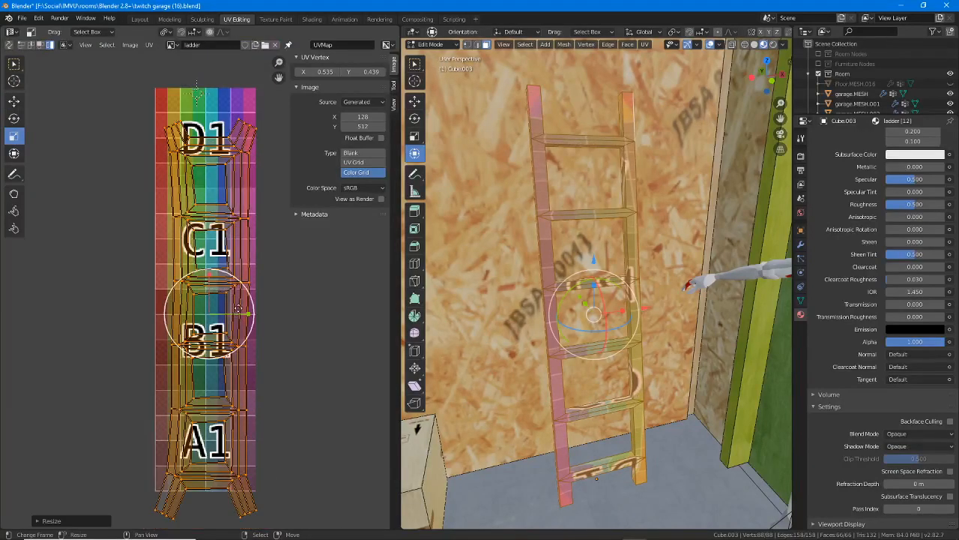
Move the ladder's UV layout up over the color grid and adjust its vertical scale to match the image height.
click(14, 153)
drag(208, 323, 206, 294)
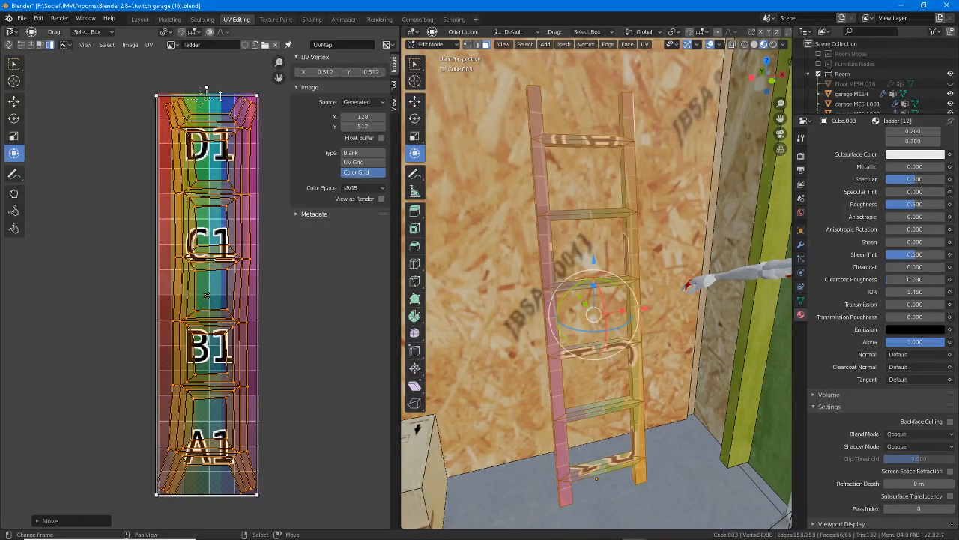
key(s)
key(y)
click(263, 178)
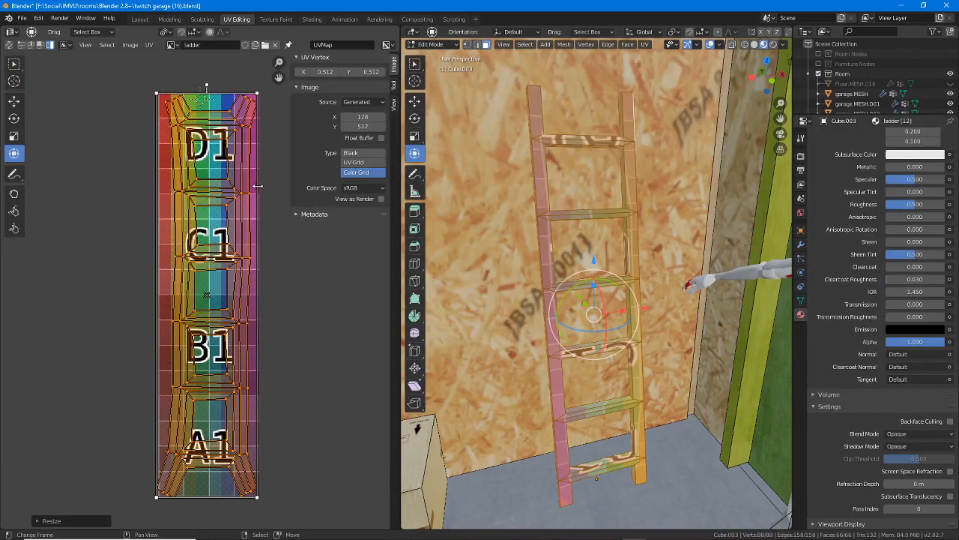
Adjust the width of the ladder's UV layout at both sides so it fits the image's left and right edges.
drag(258, 186, 259, 189)
drag(155, 211, 148, 212)
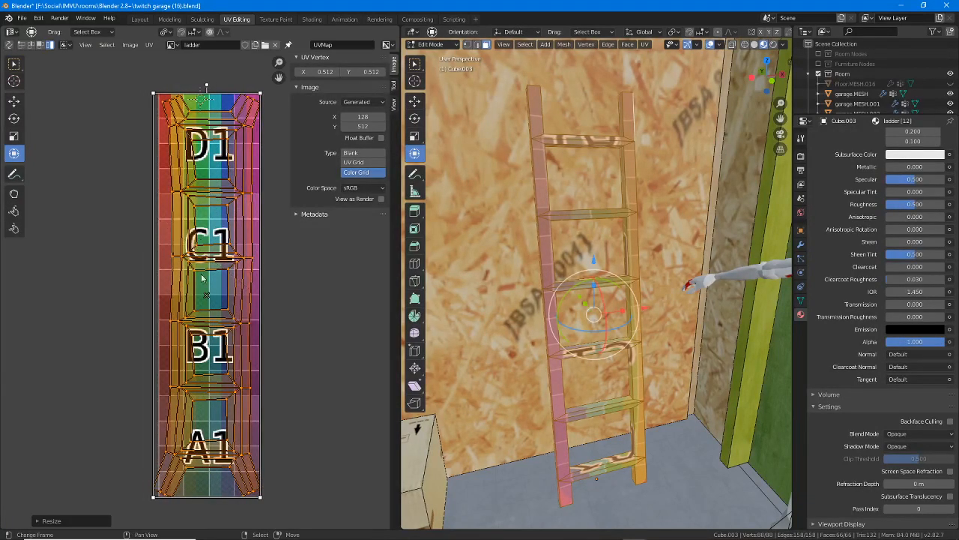
drag(206, 294, 207, 295)
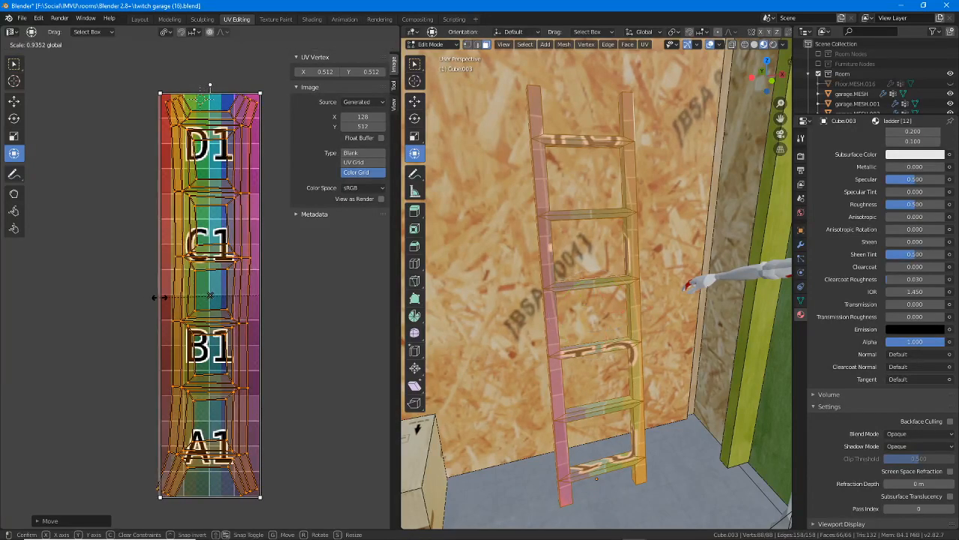
drag(261, 294, 254, 298)
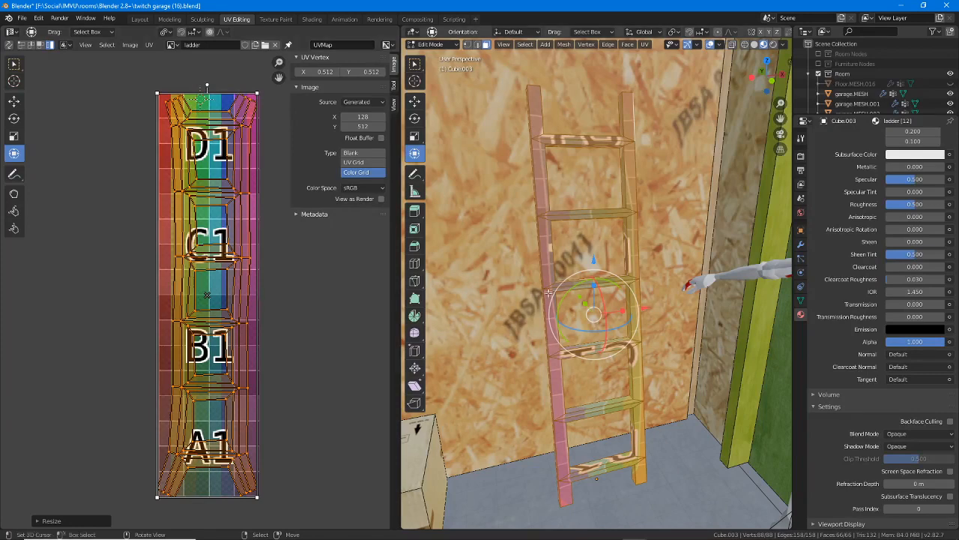
Enable Backface Culling for the ladder material and return to Object Mode.
middle_drag(616, 292, 596, 292)
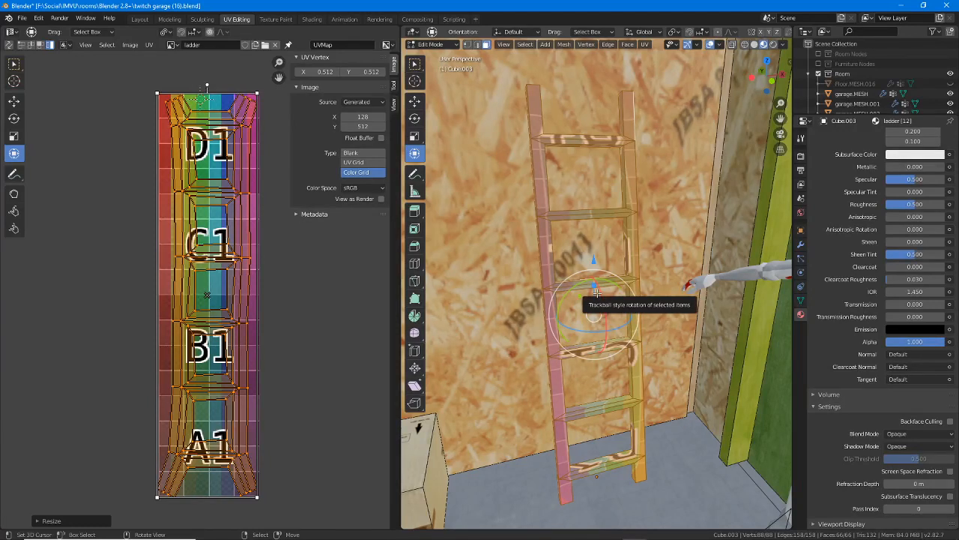
middle_drag(604, 313, 607, 296)
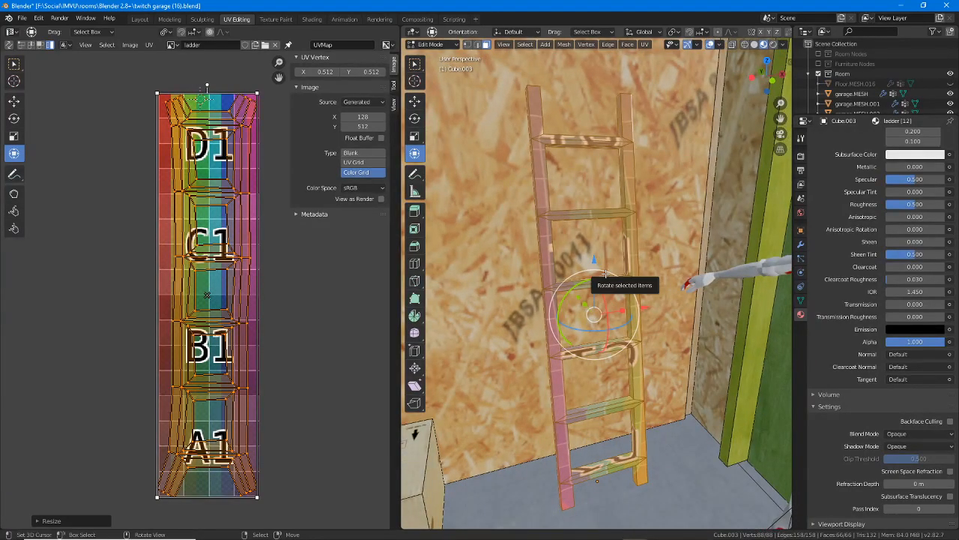
middle_drag(595, 260, 763, 262)
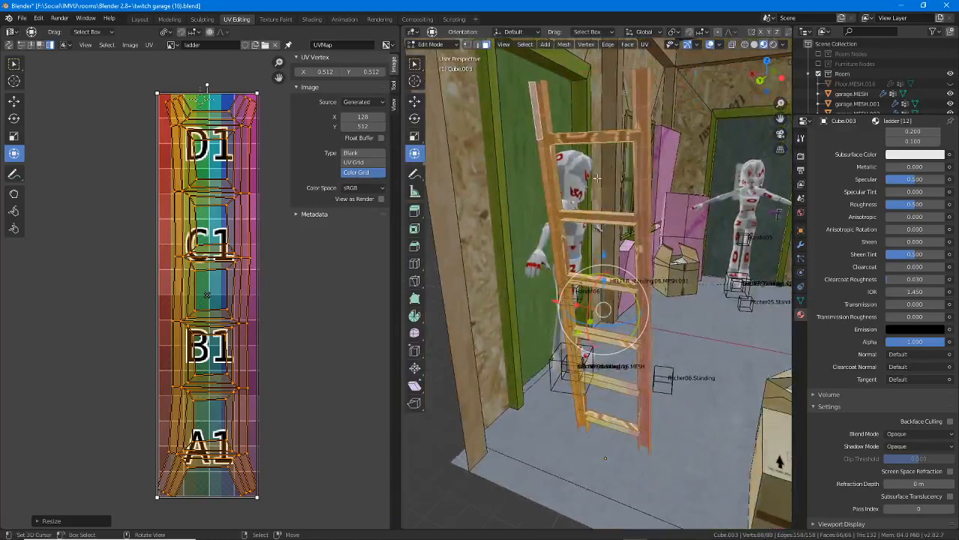
middle_drag(598, 177, 628, 173)
scroll(872, 377, down, 1)
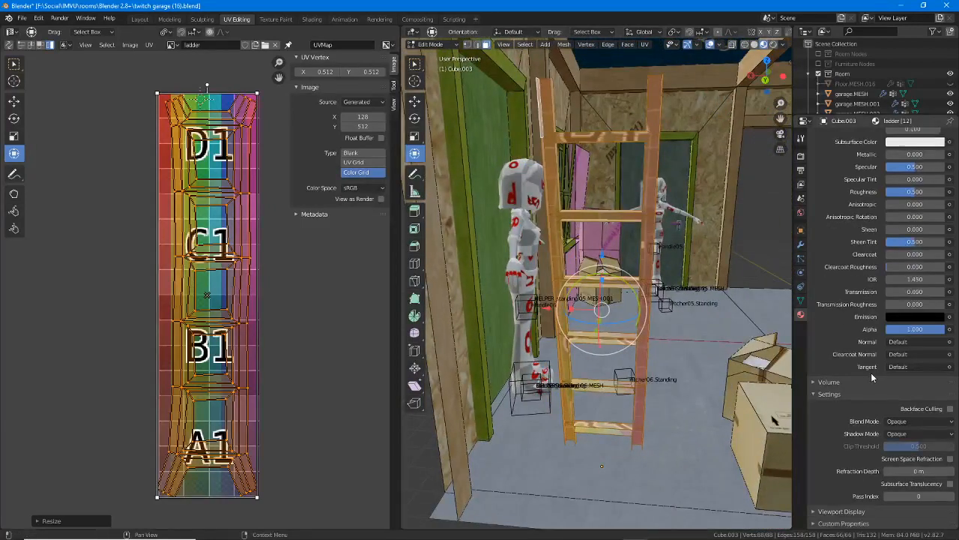
click(950, 409)
middle_drag(644, 337, 596, 348)
key(Tab)
key(alt+a)
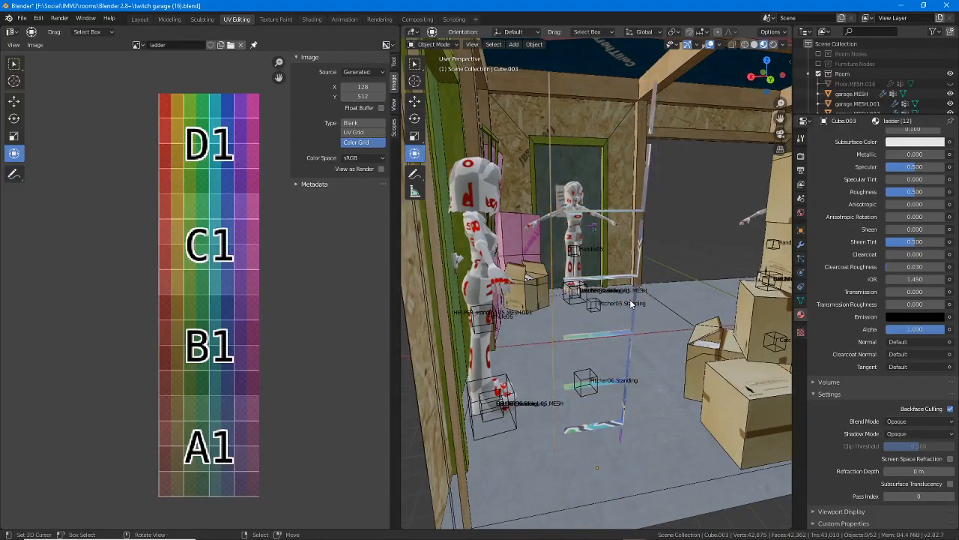
Examine the textured ladder from behind and from the room side against the chipboard wall.
middle_drag(631, 299, 670, 313)
middle_drag(556, 313, 685, 310)
scroll(644, 344, down, 5)
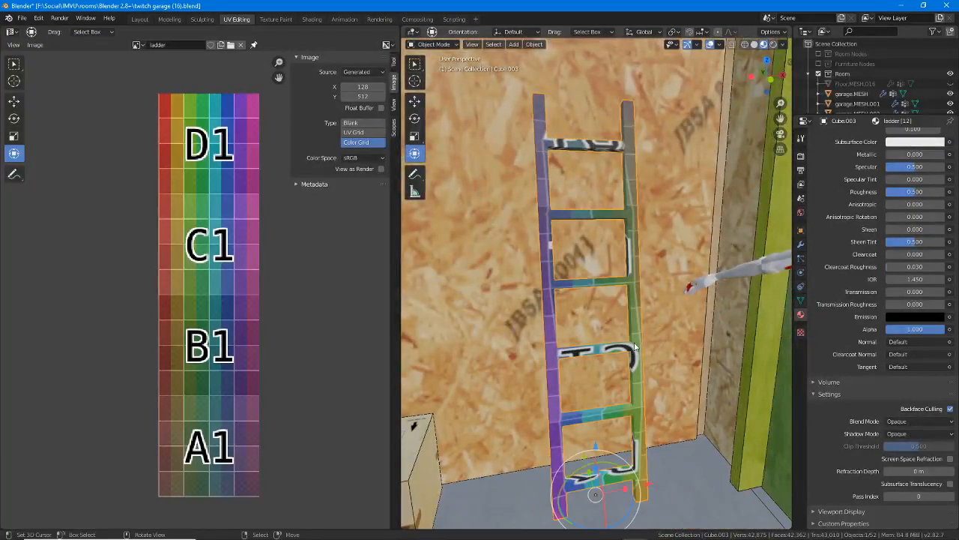
scroll(597, 365, up, 1)
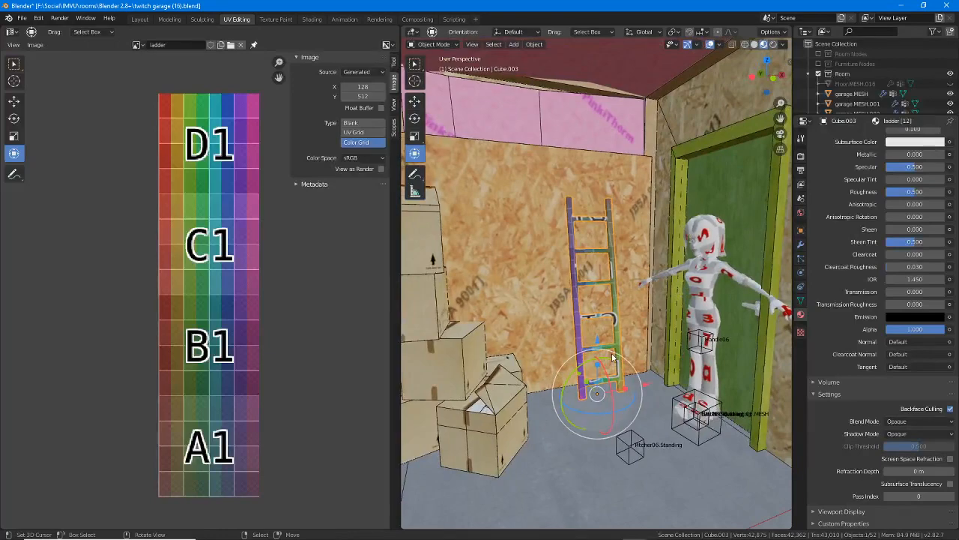
scroll(577, 353, up, 2)
scroll(572, 350, down, 4)
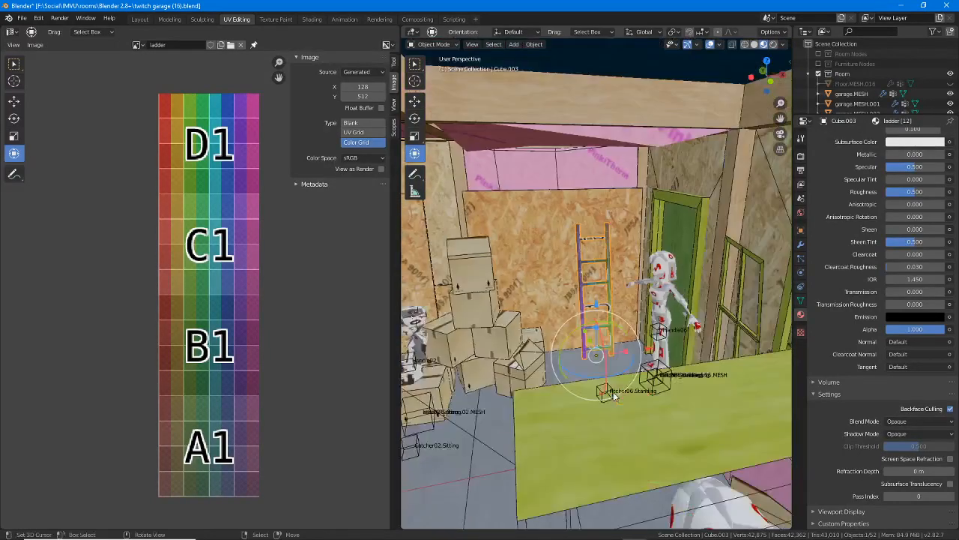
Switch to the Layout workspace and review the whole garage, including the ladder and the placement of the surrounding objects.
click(144, 21)
scroll(315, 276, down, 5)
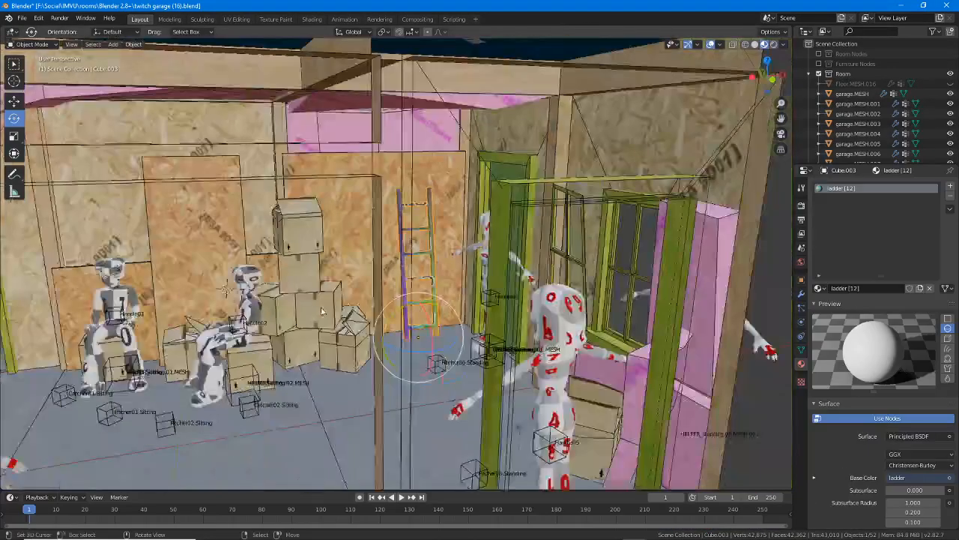
middle_drag(318, 281, 296, 328)
scroll(295, 328, down, 3)
ctrl+middle_drag(248, 364, 246, 409)
mouse_move(193, 450)
mouse_down()
mouse_move(216, 321)
mouse_move(581, 266)
mouse_move(651, 451)
mouse_up()
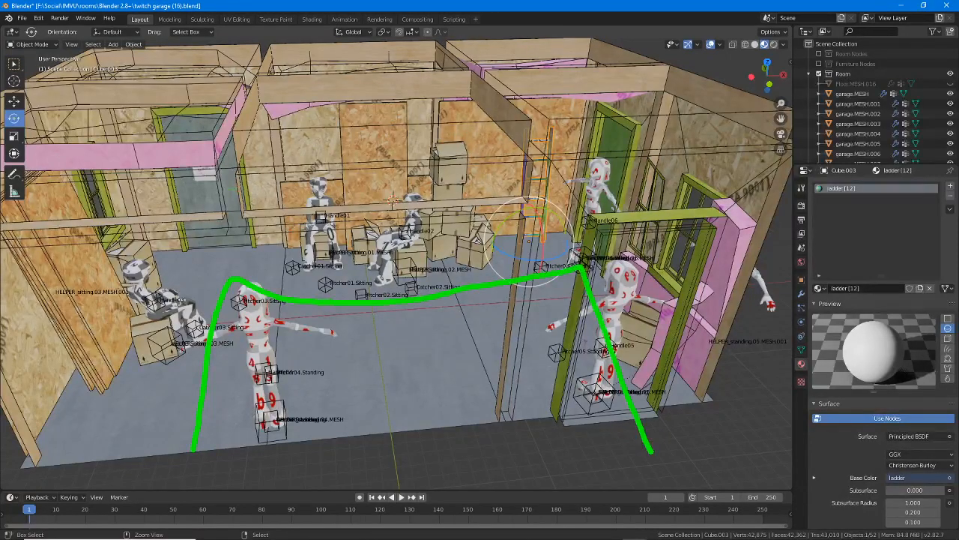
key(Escape)
middle_drag(213, 452, 243, 416)
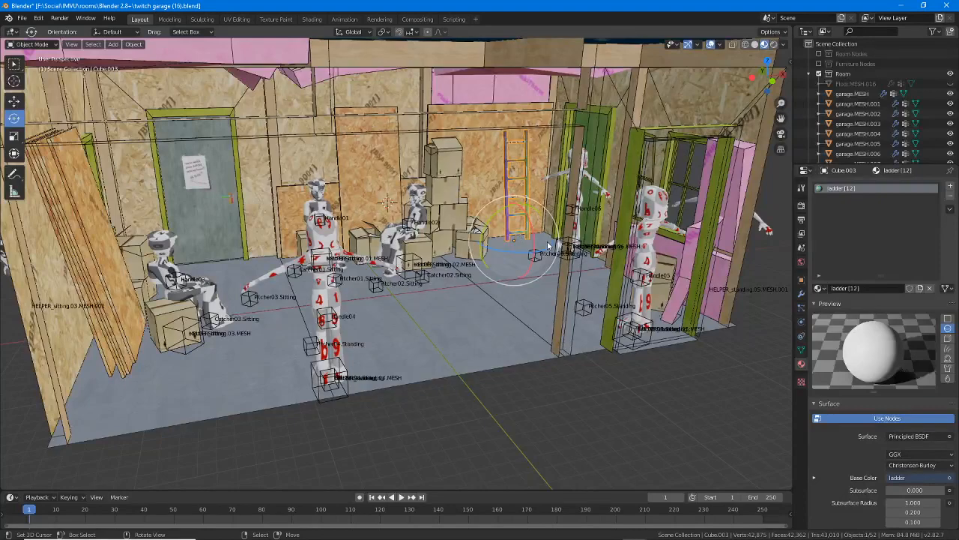
middle_drag(519, 235, 538, 286)
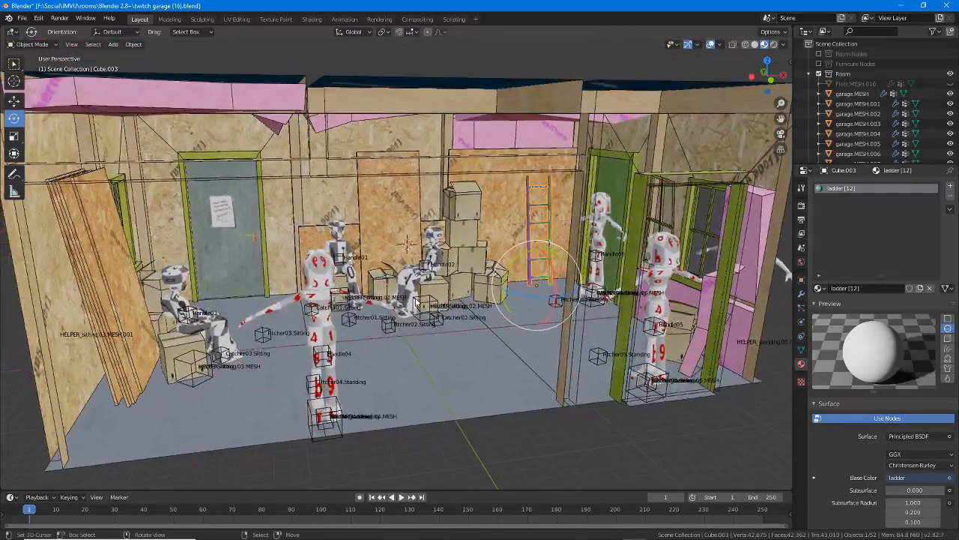